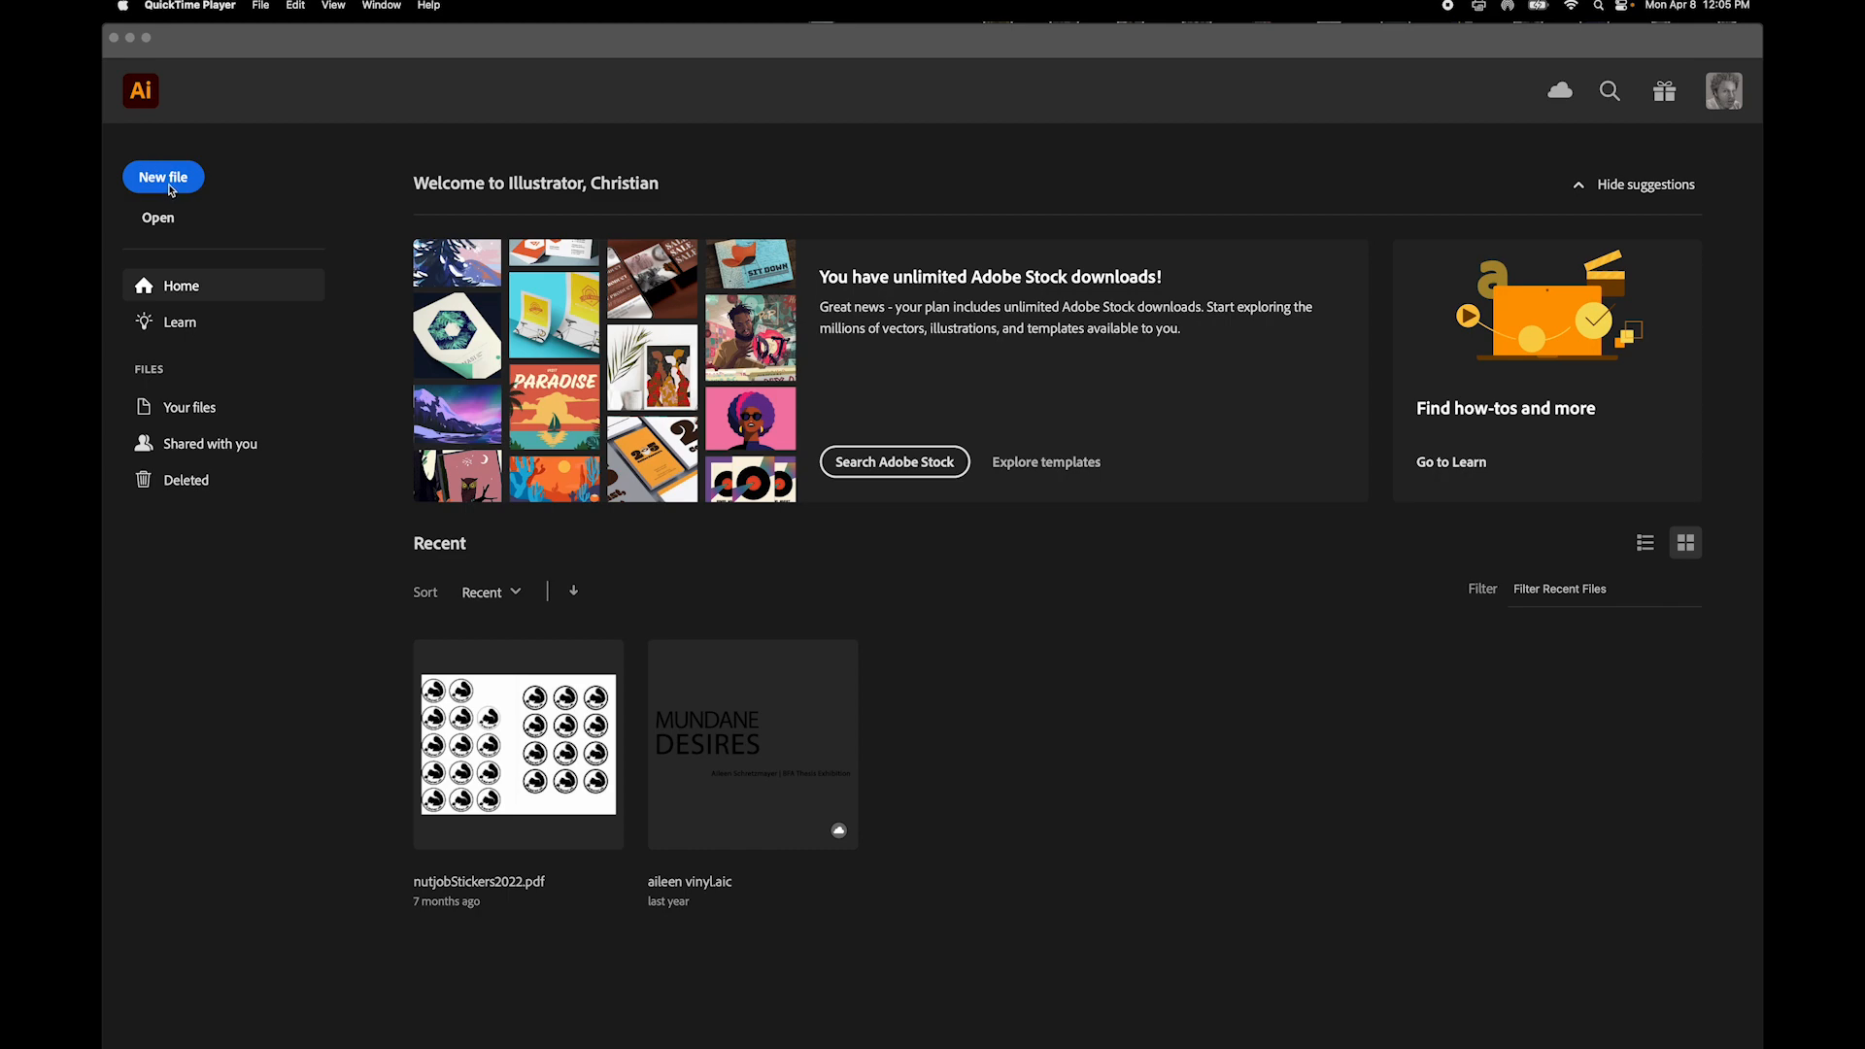
Create a new 12 by 12 in document in RGB color
left_click(165, 183)
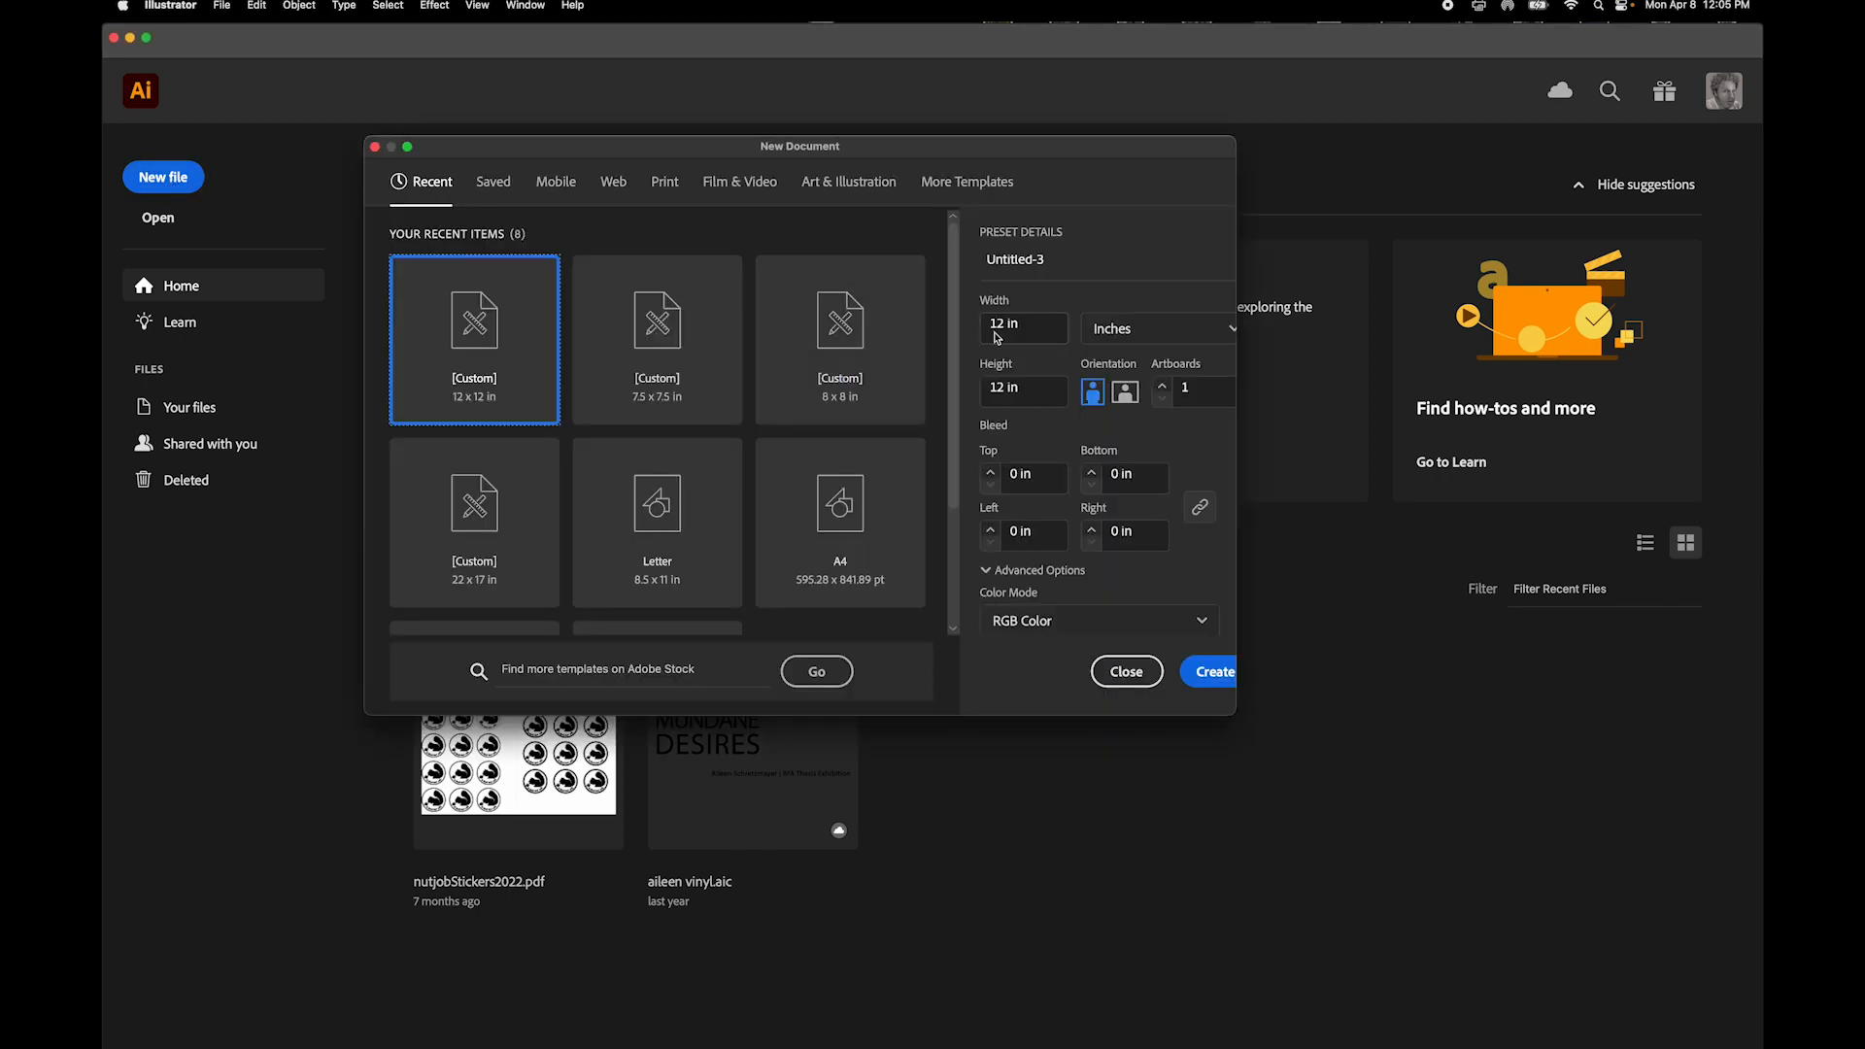
left_click(1211, 671)
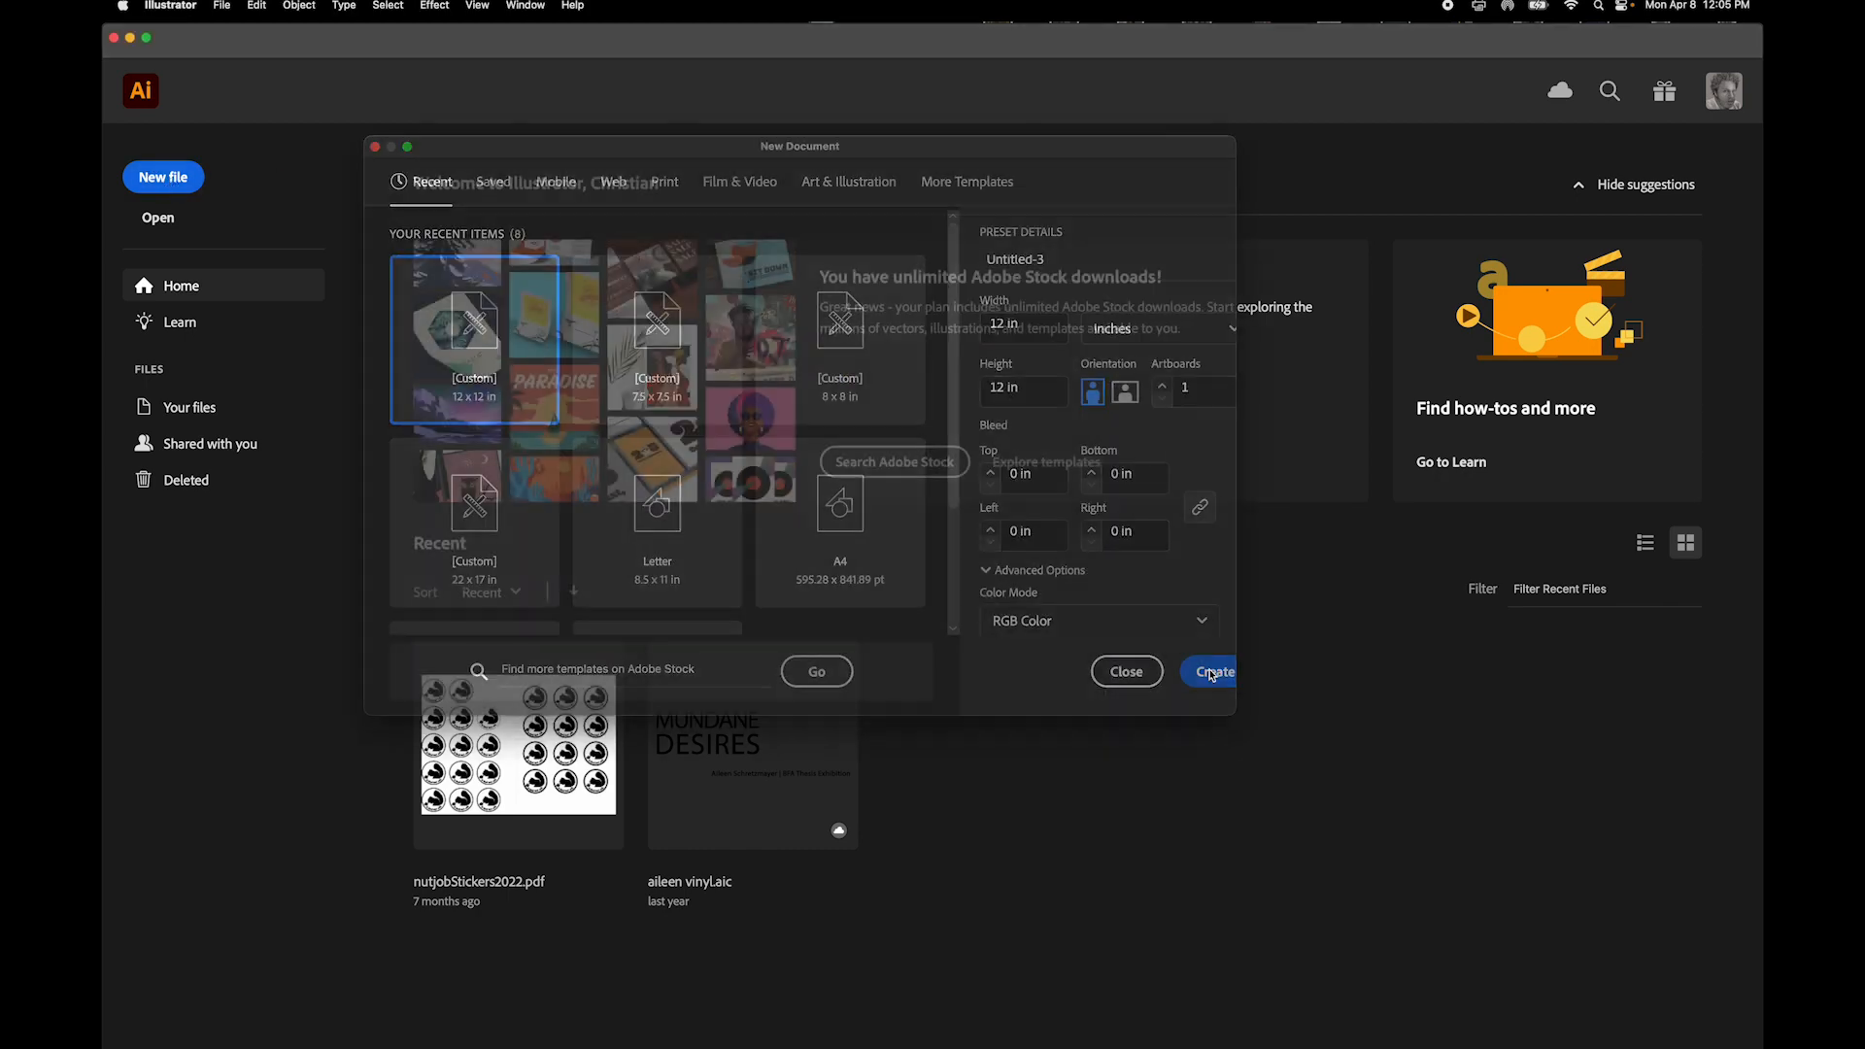
key("super+minus")
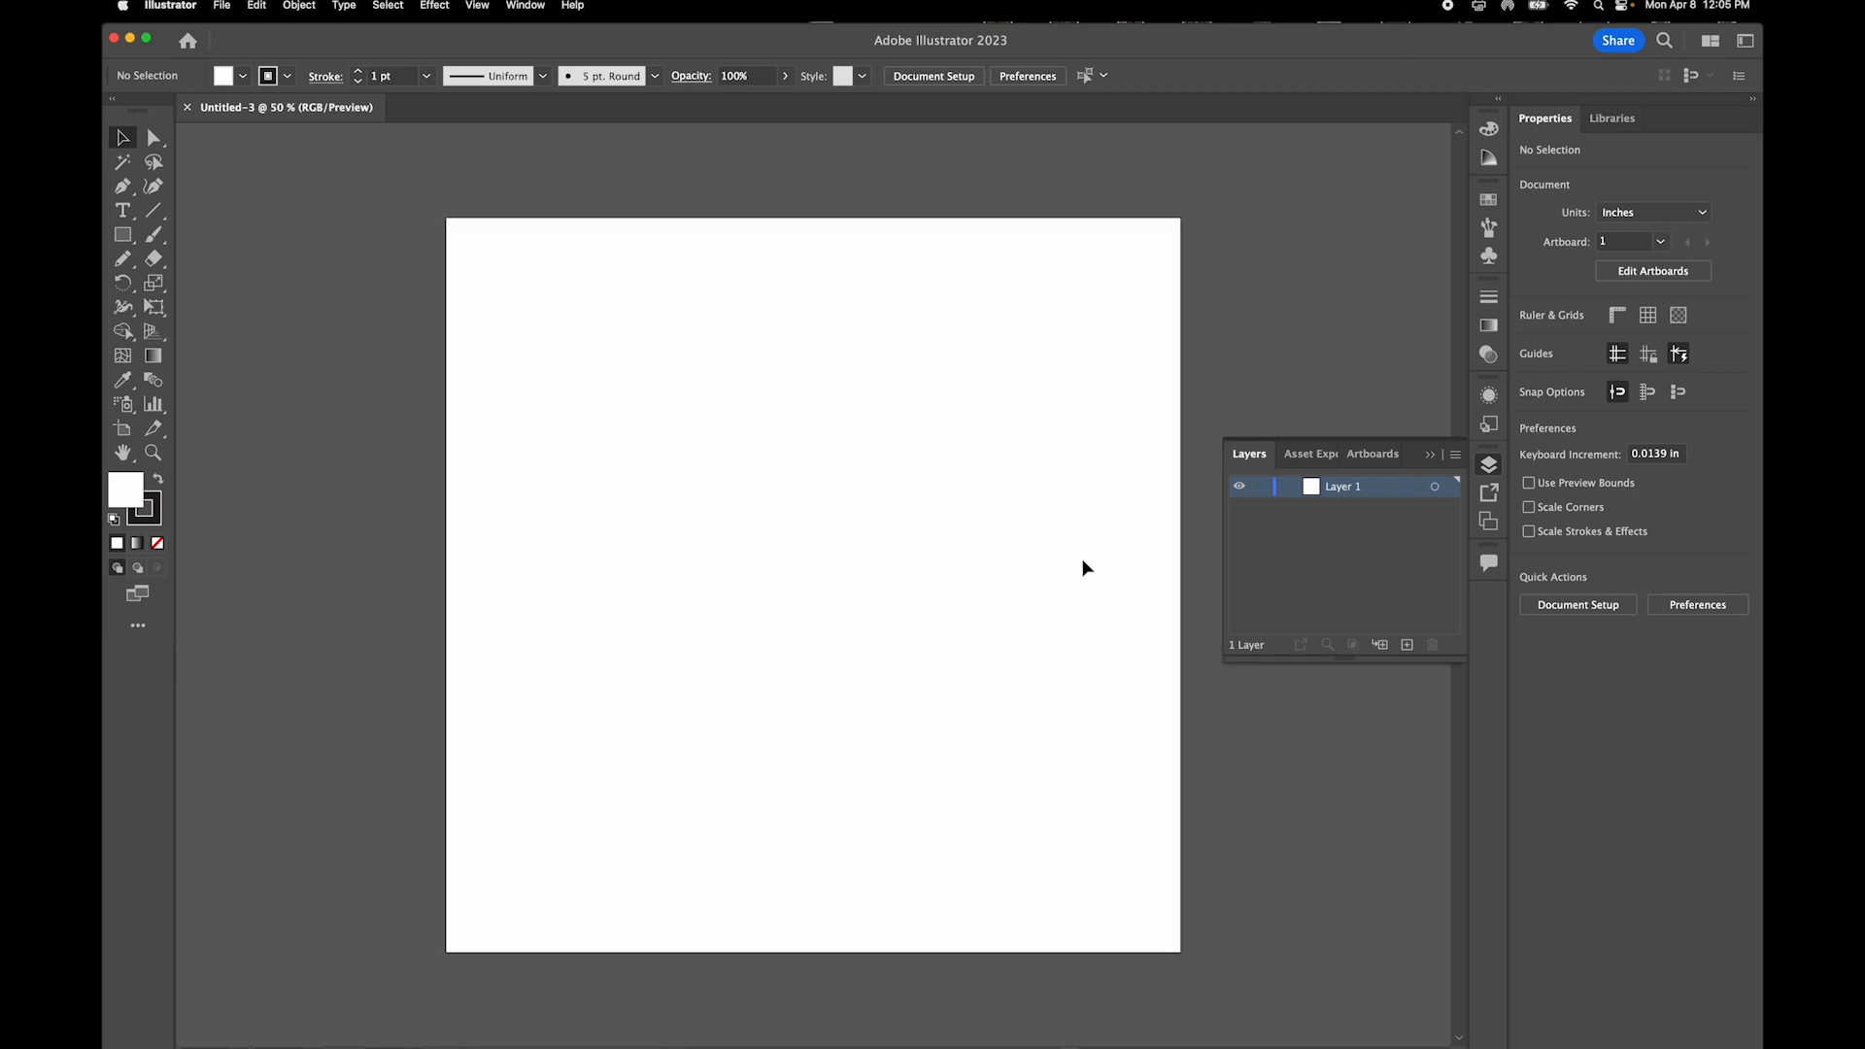
Reset the Essentials Classic workspace to its default layout
left_click(526, 4)
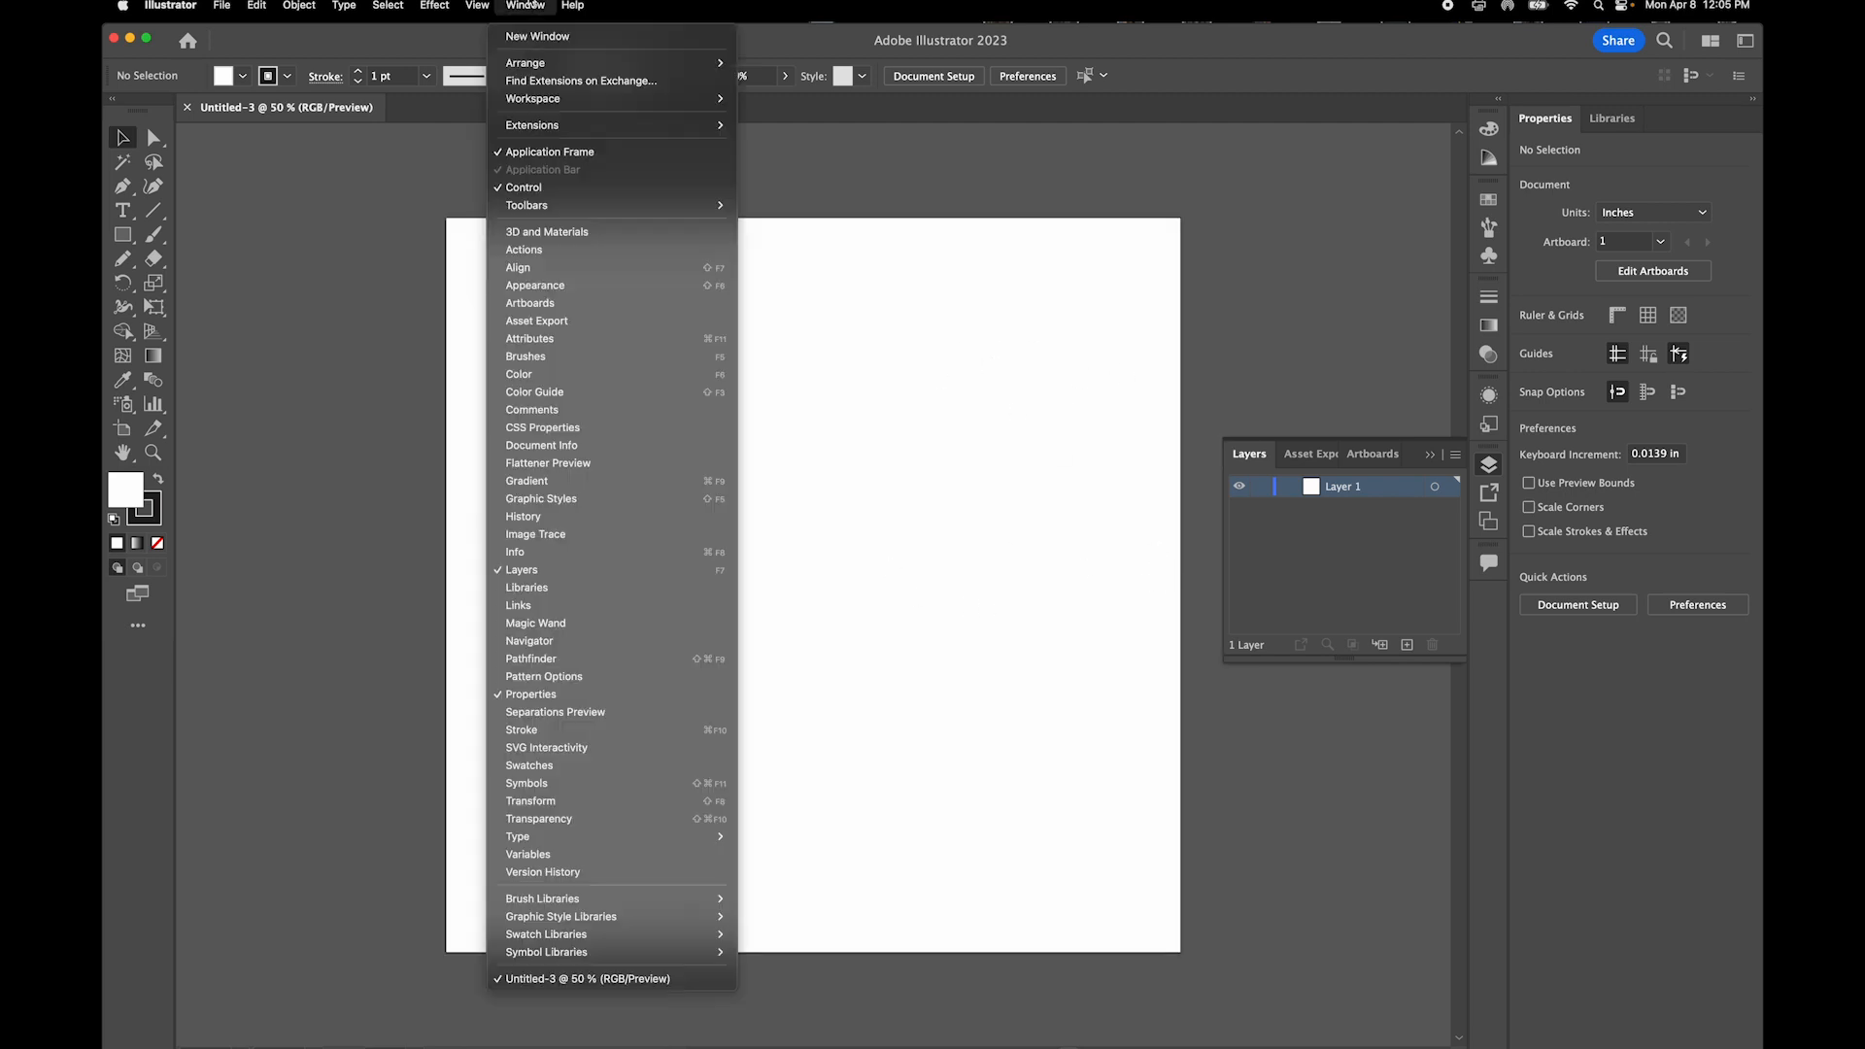
mouse_move(571, 66)
mouse_move(583, 98)
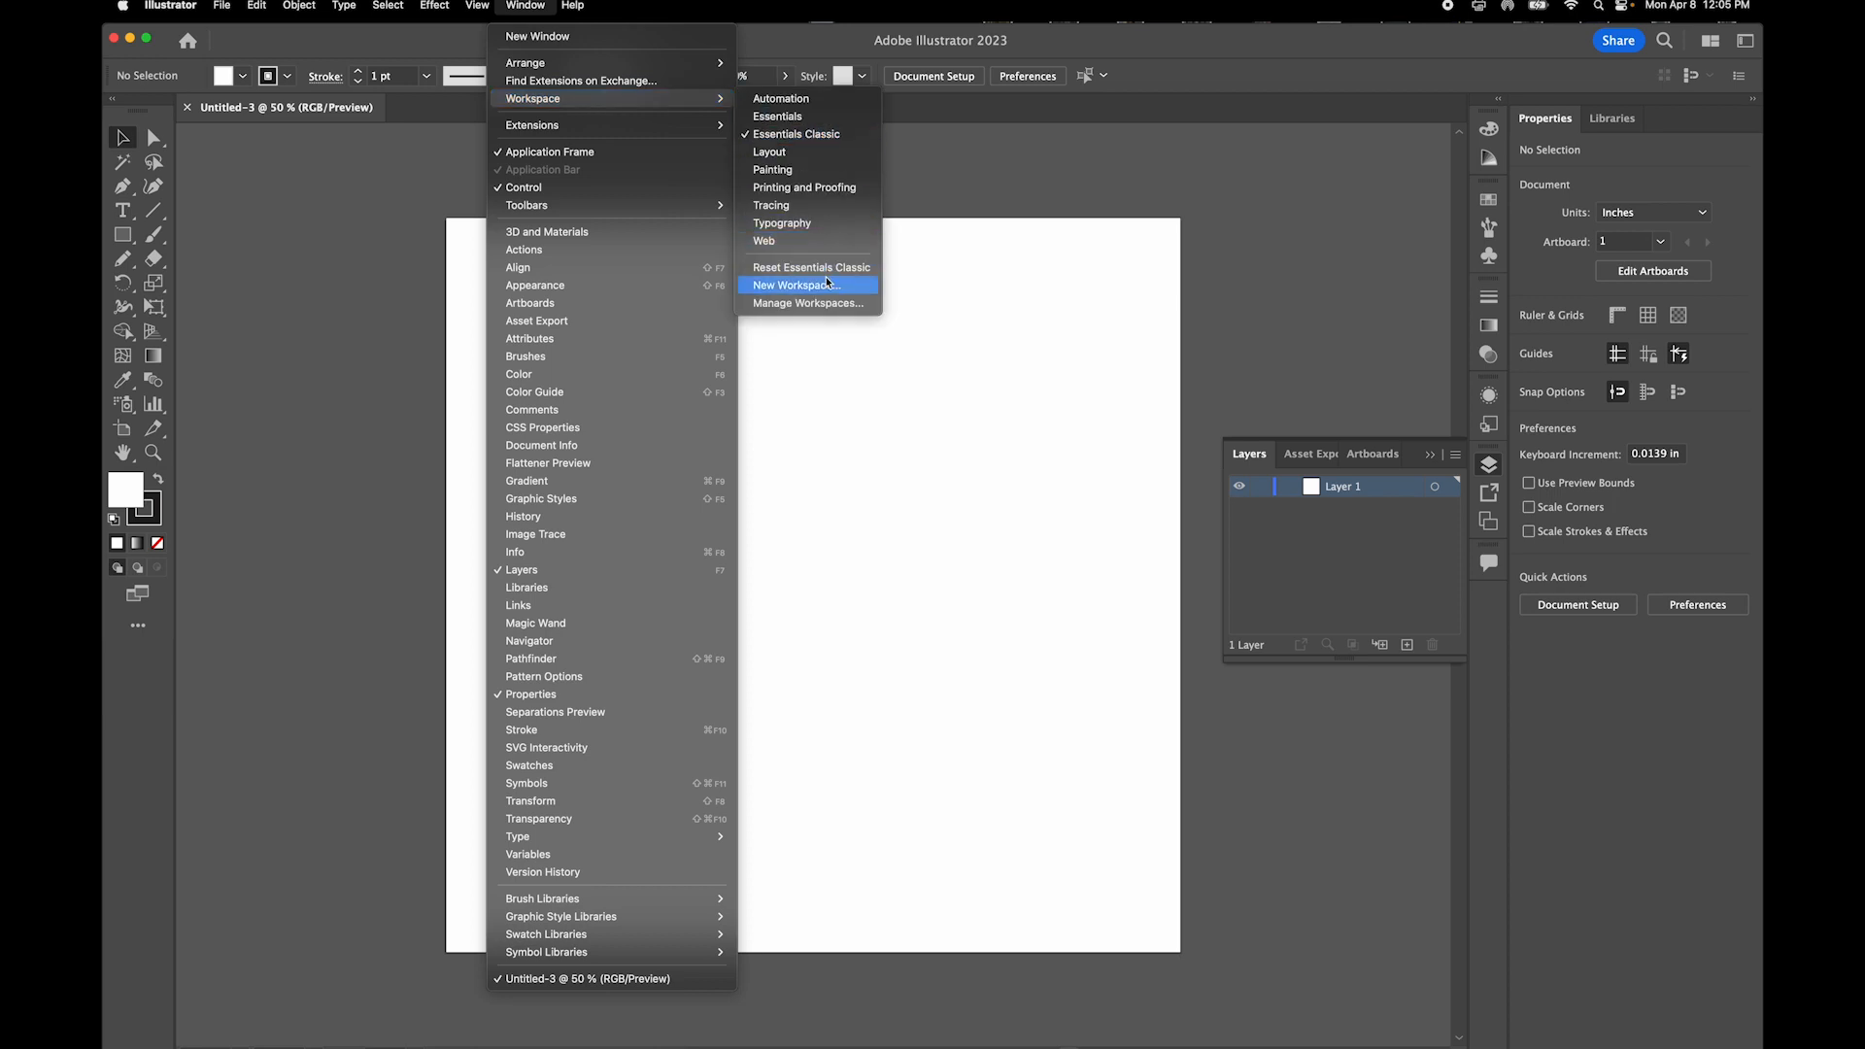
left_click(797, 285)
key("Return")
left_click(526, 5)
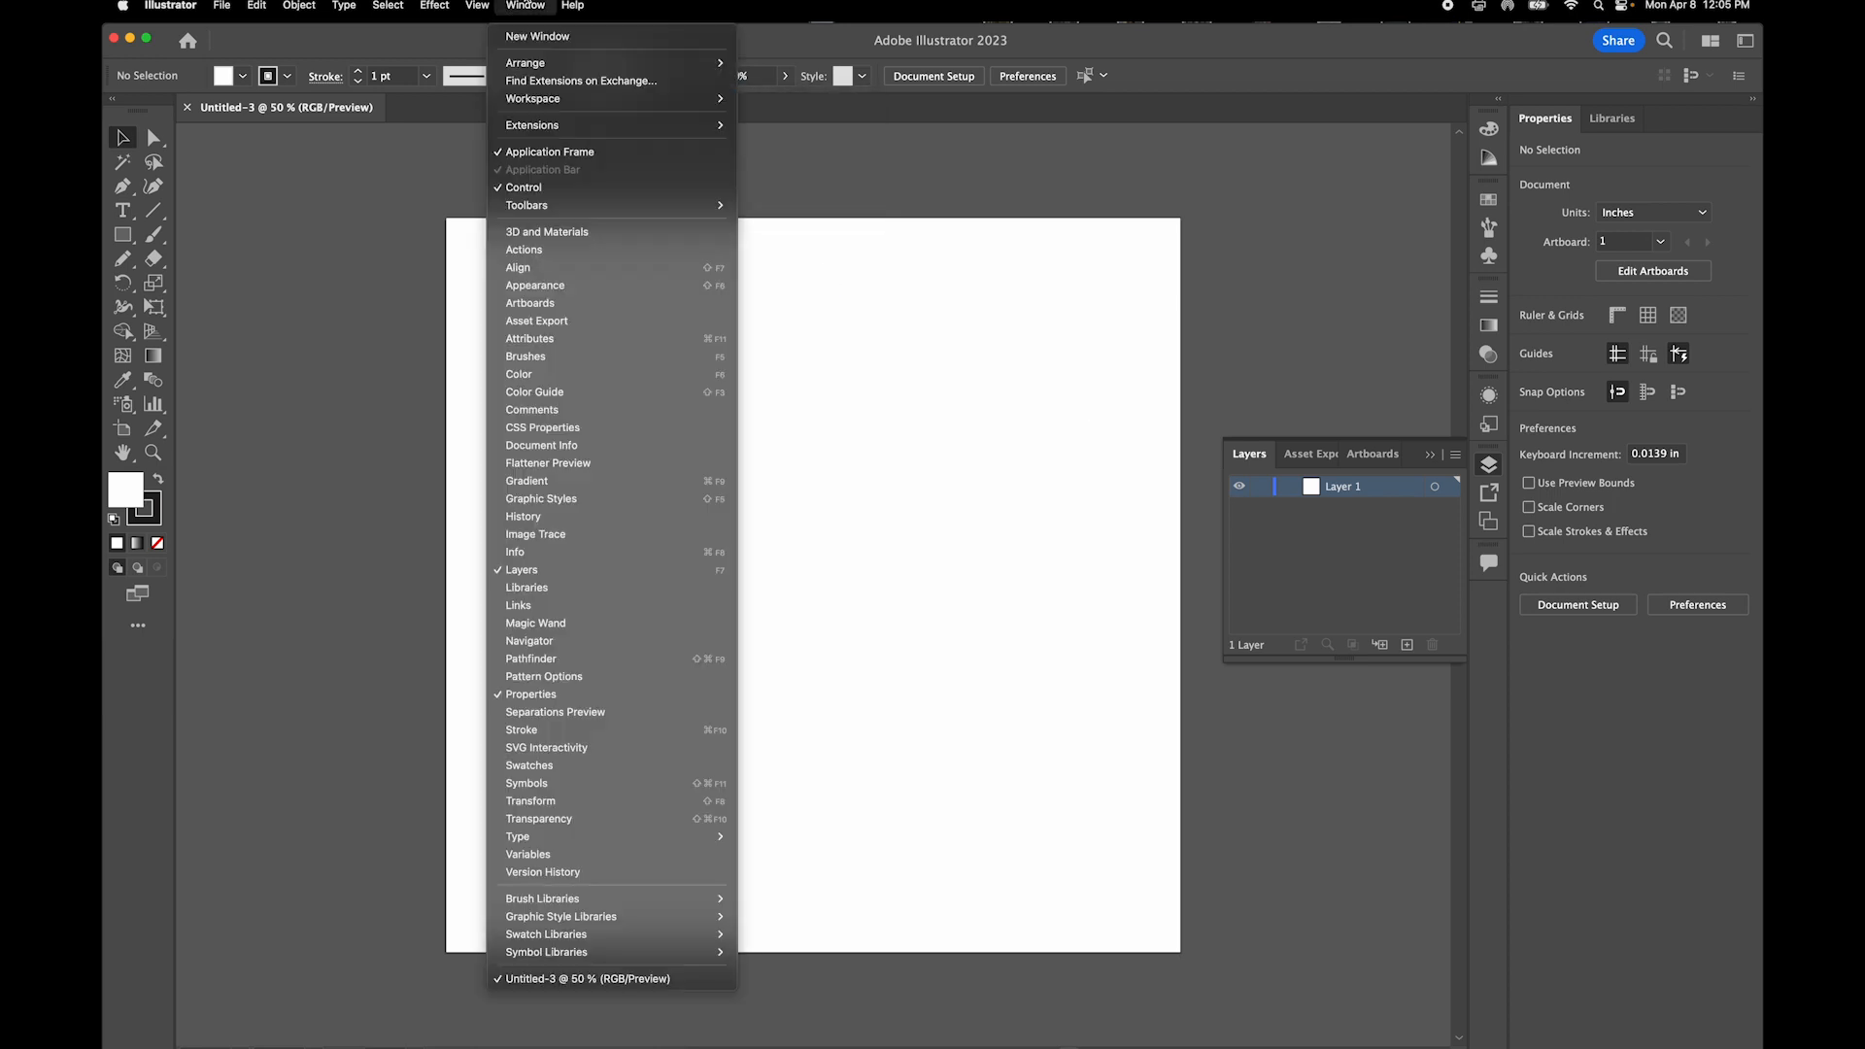
mouse_move(717, 98)
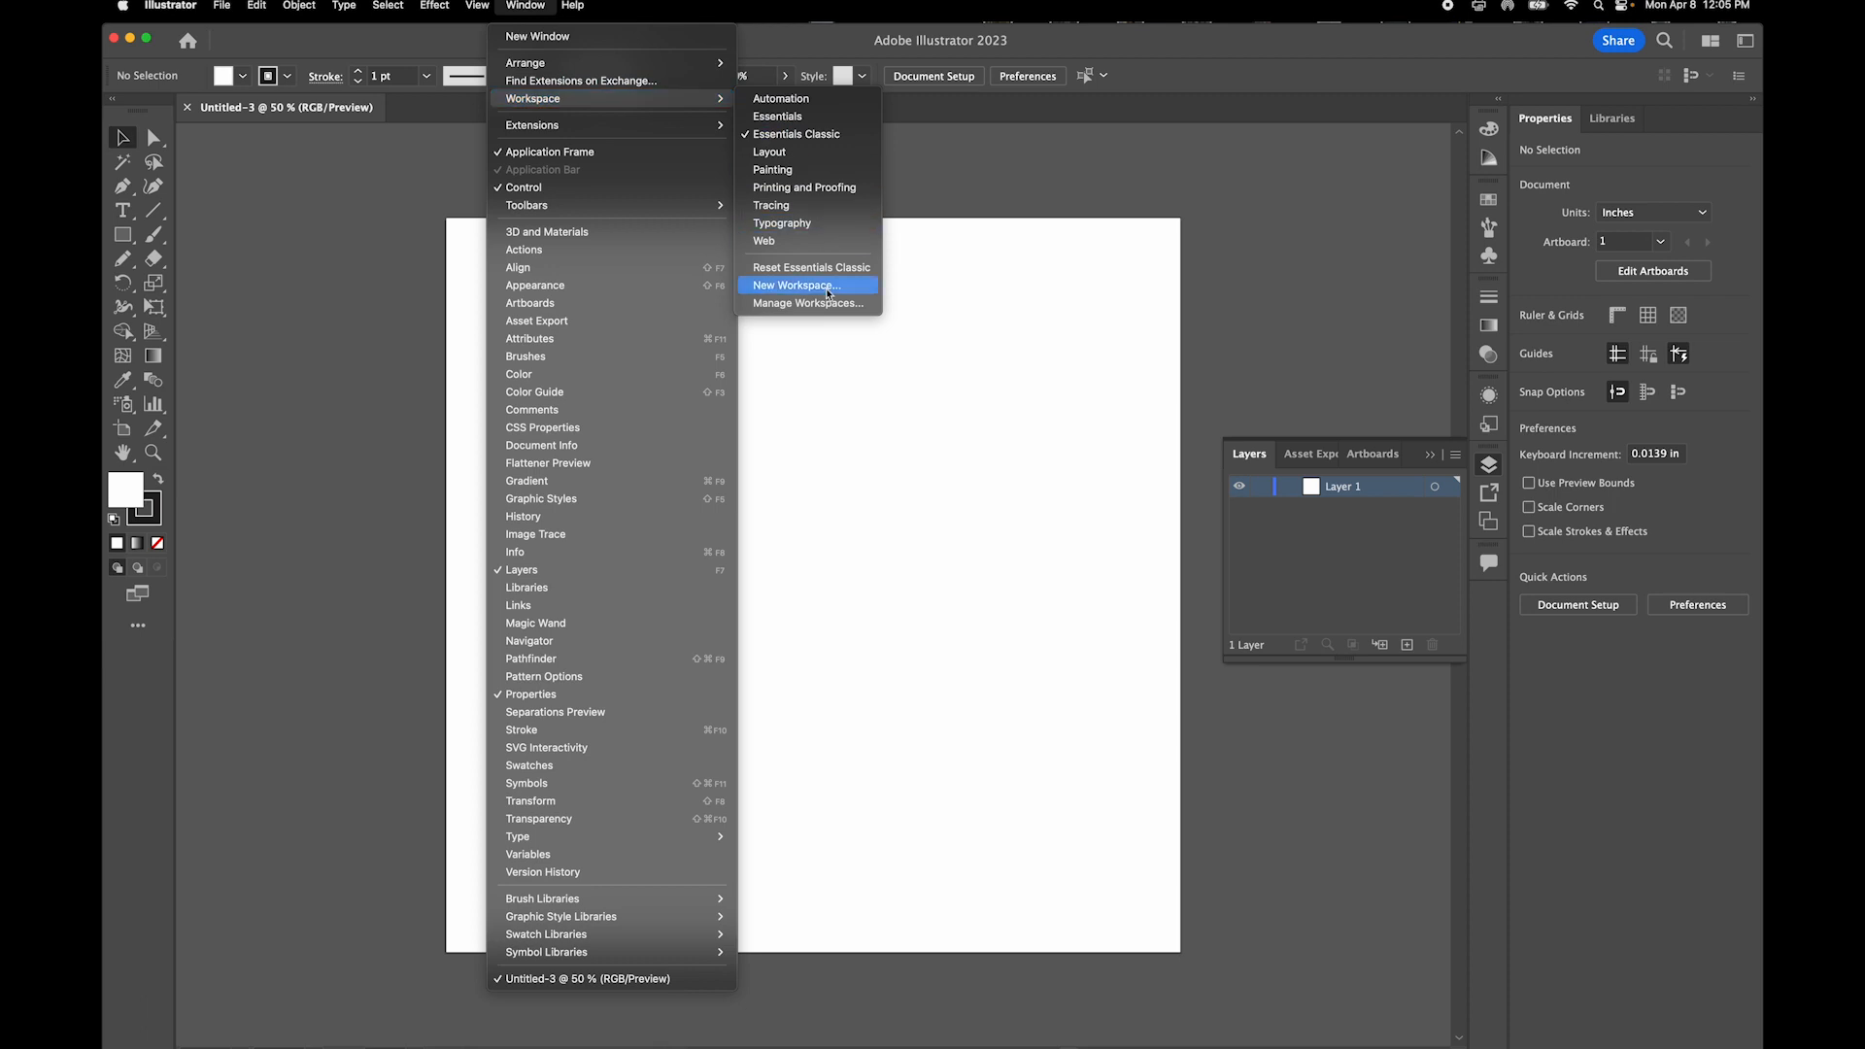
left_click(807, 267)
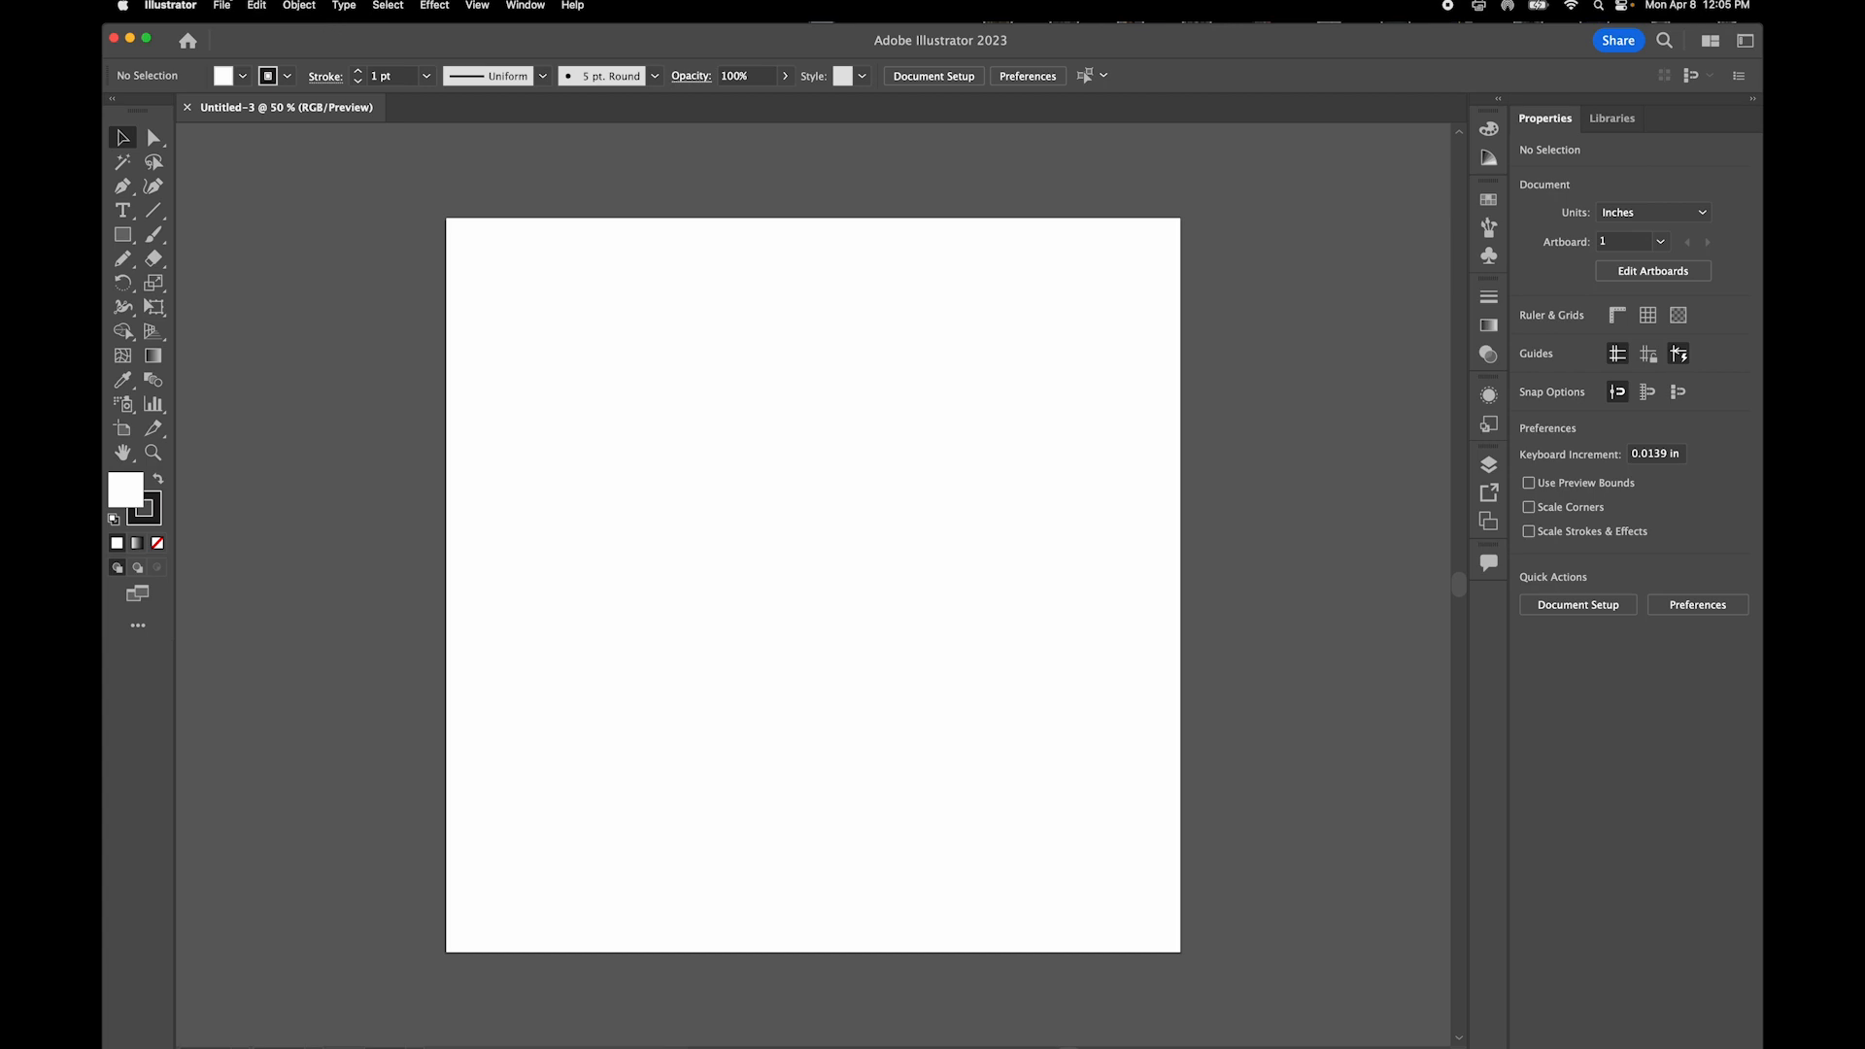
Place Giraffe.png from Downloads as a linked image near the artboard's upper-left corner
left_click(222, 5)
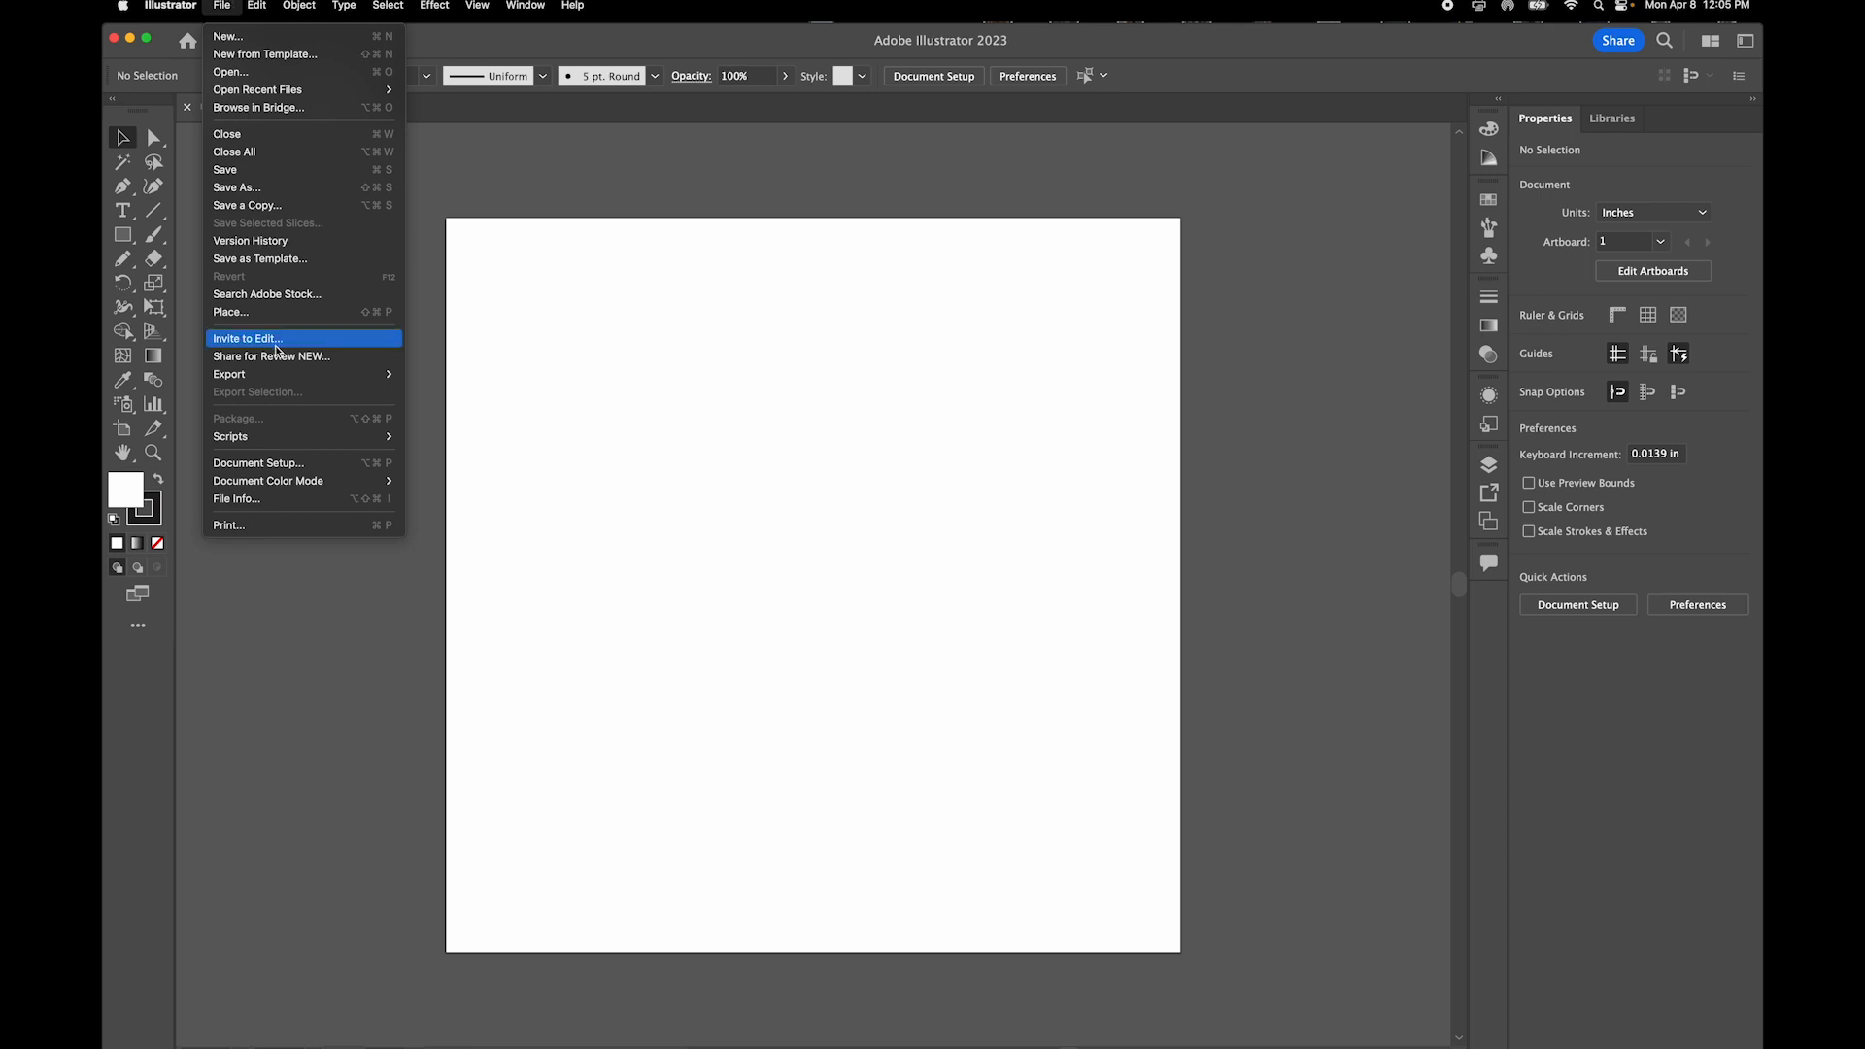
left_click(267, 312)
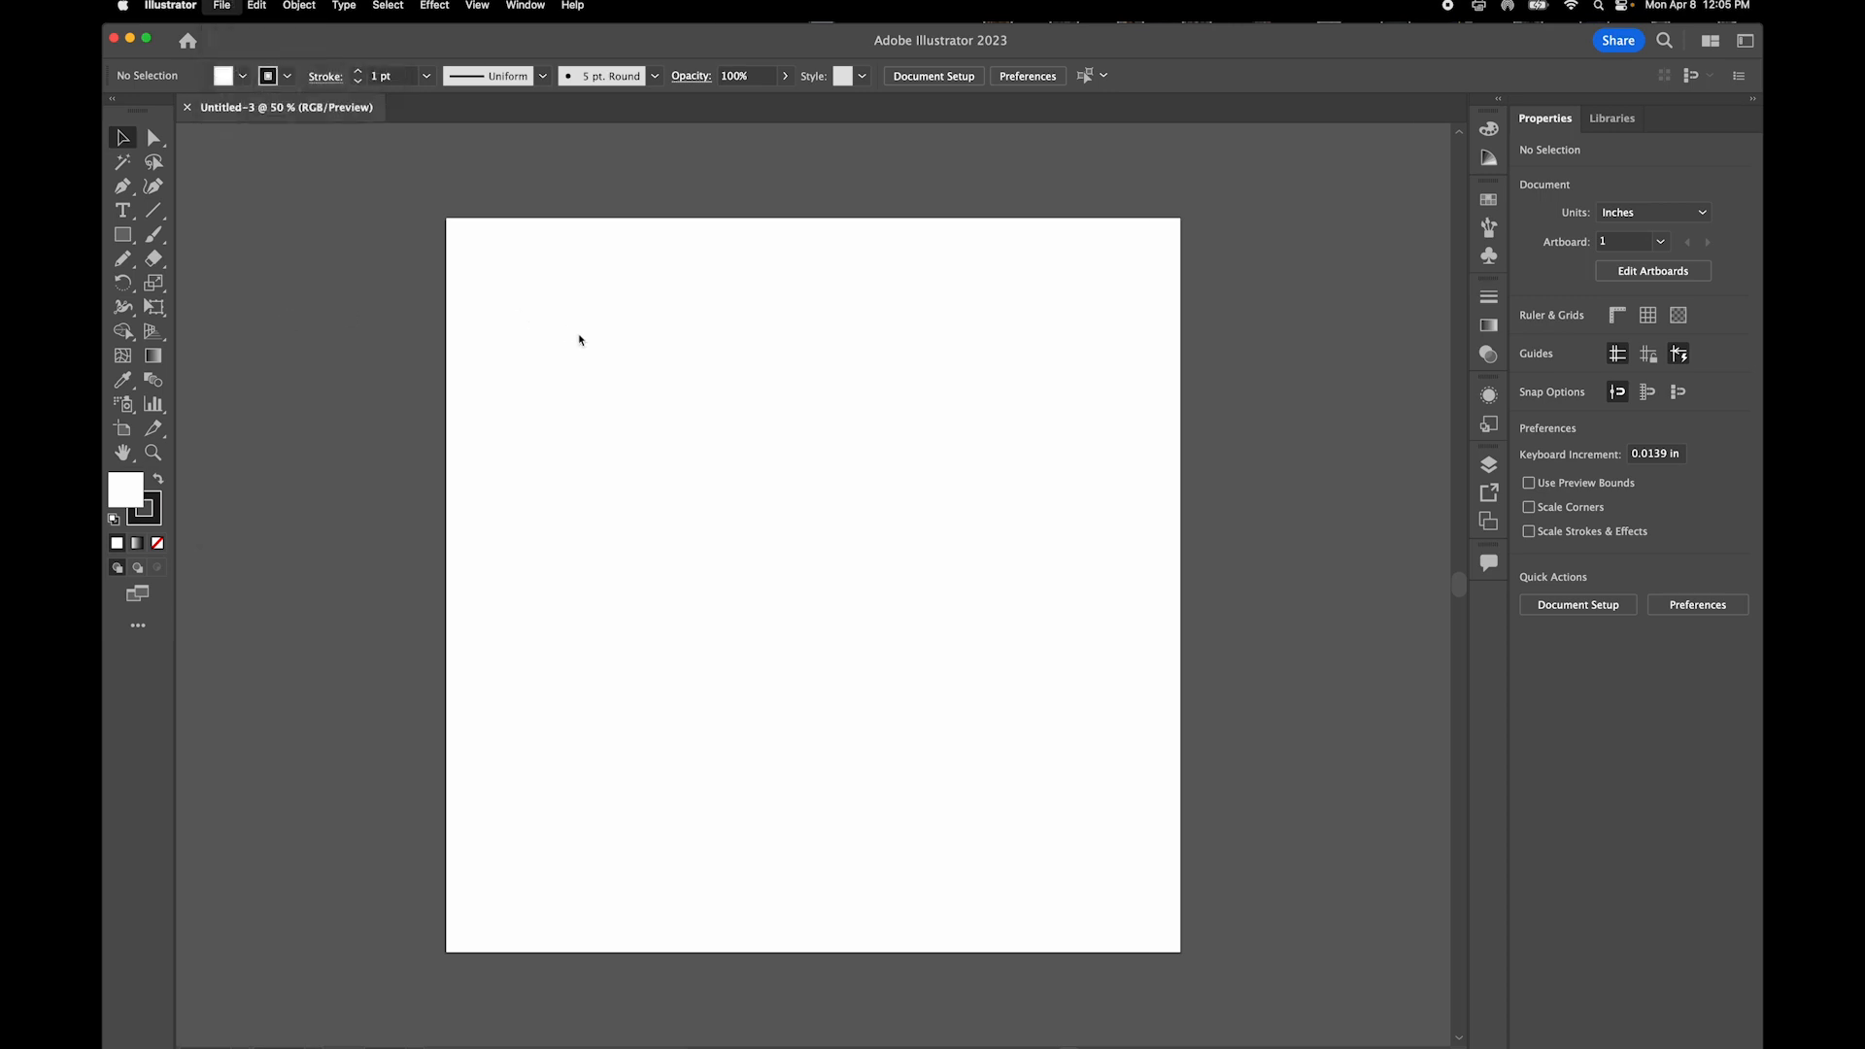
left_click(778, 280)
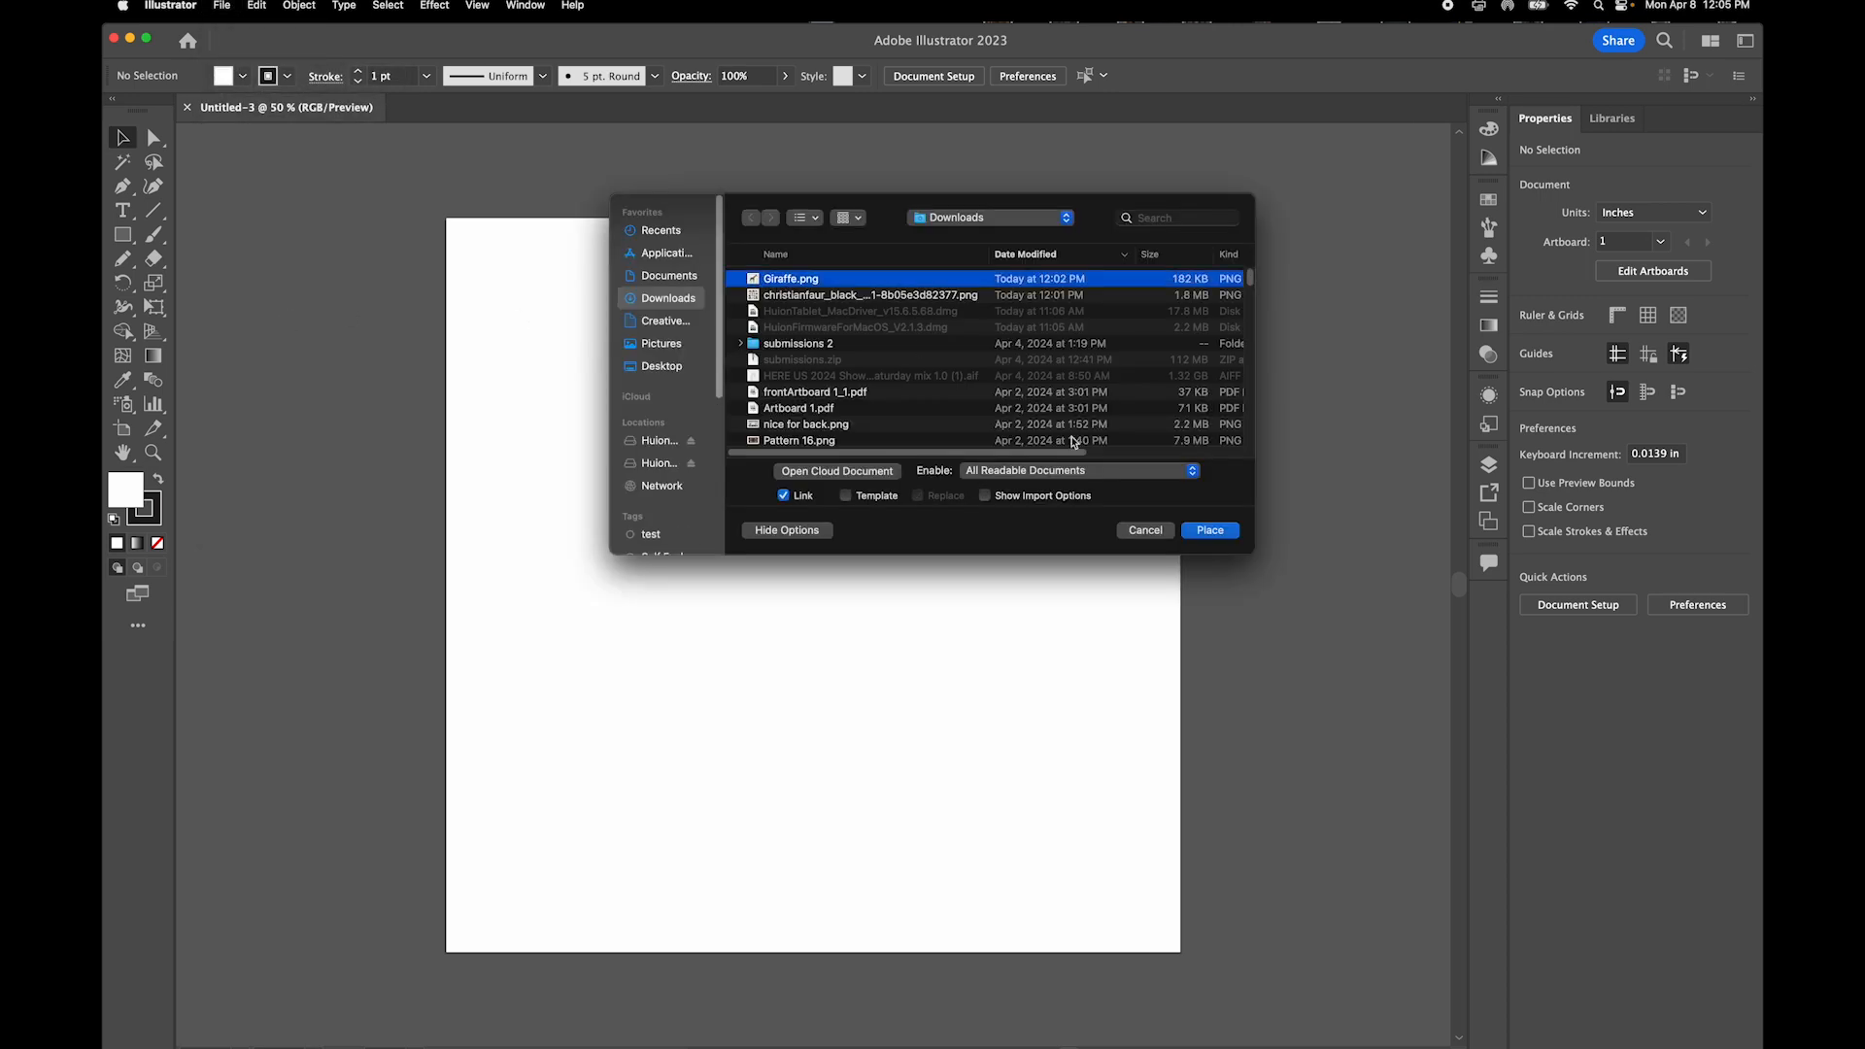
left_click(1211, 530)
left_click(470, 239)
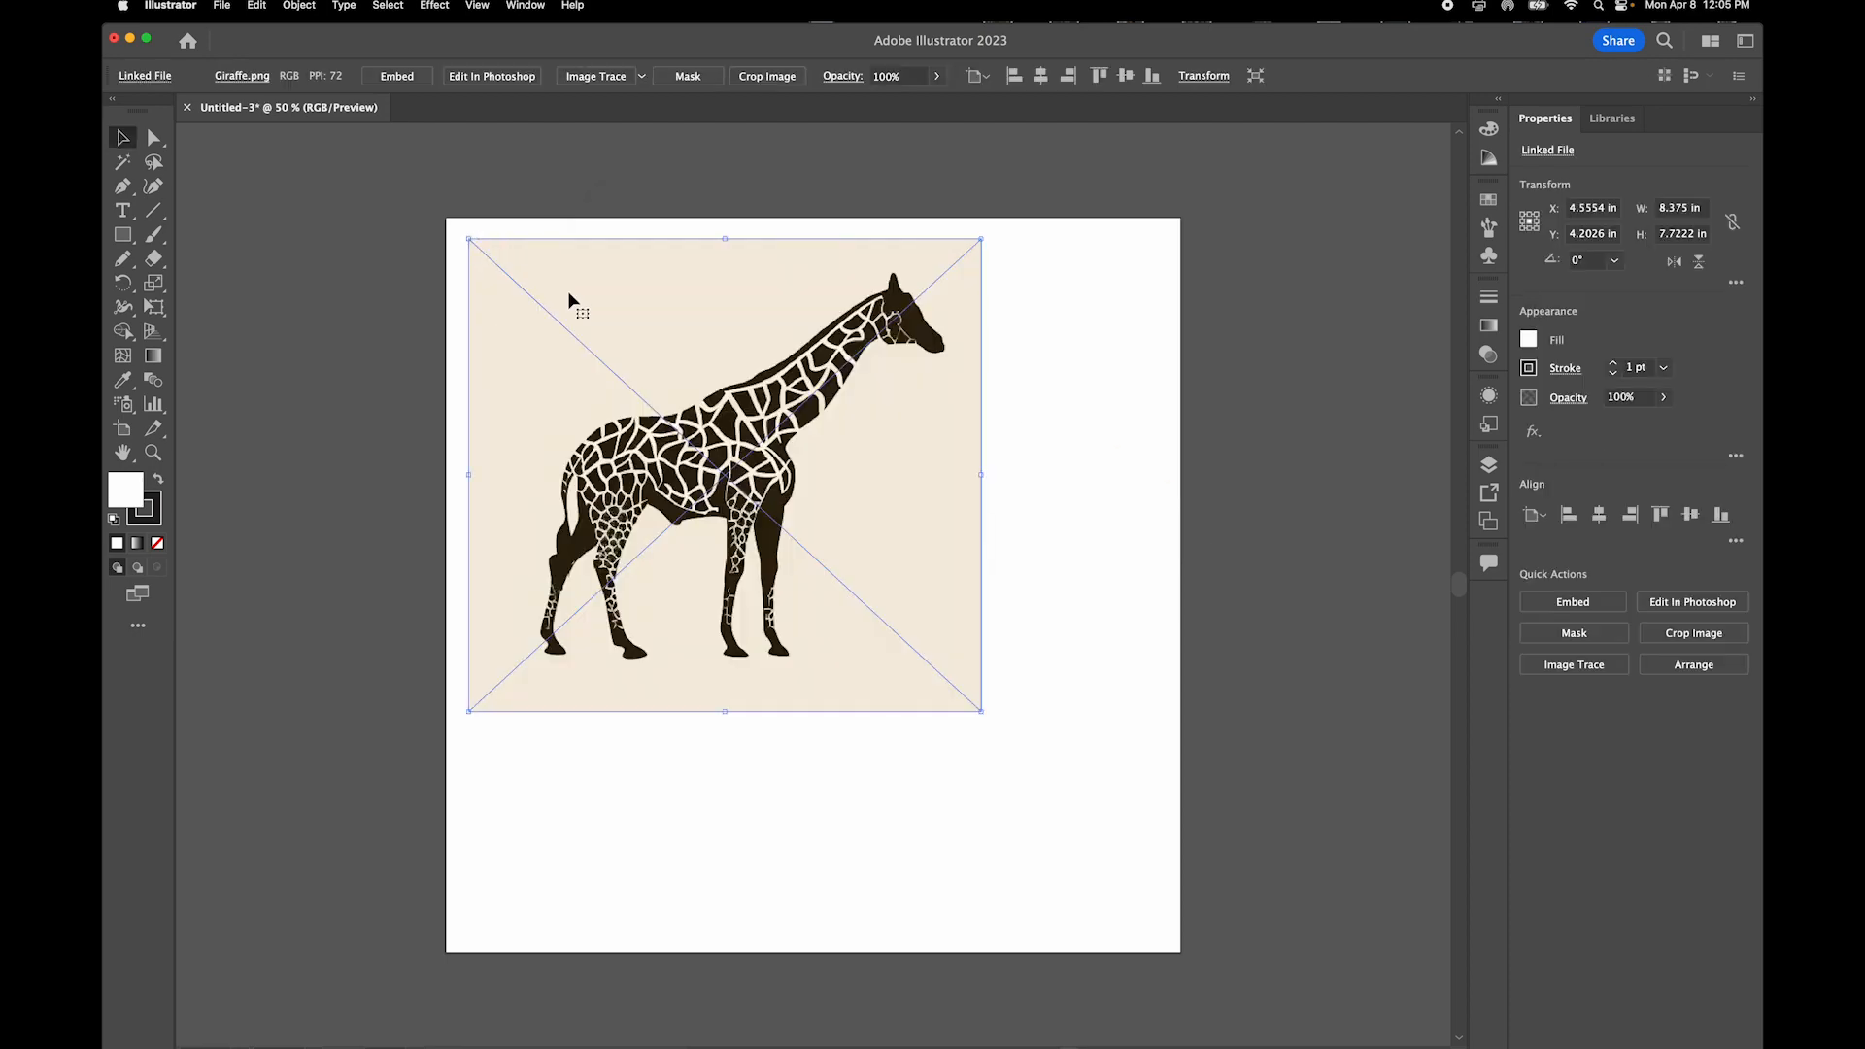
Enlarge the giraffe image to about 14 by 12.9 in so that it covers the whole artboard
left_click_drag(979, 713, 1210, 962)
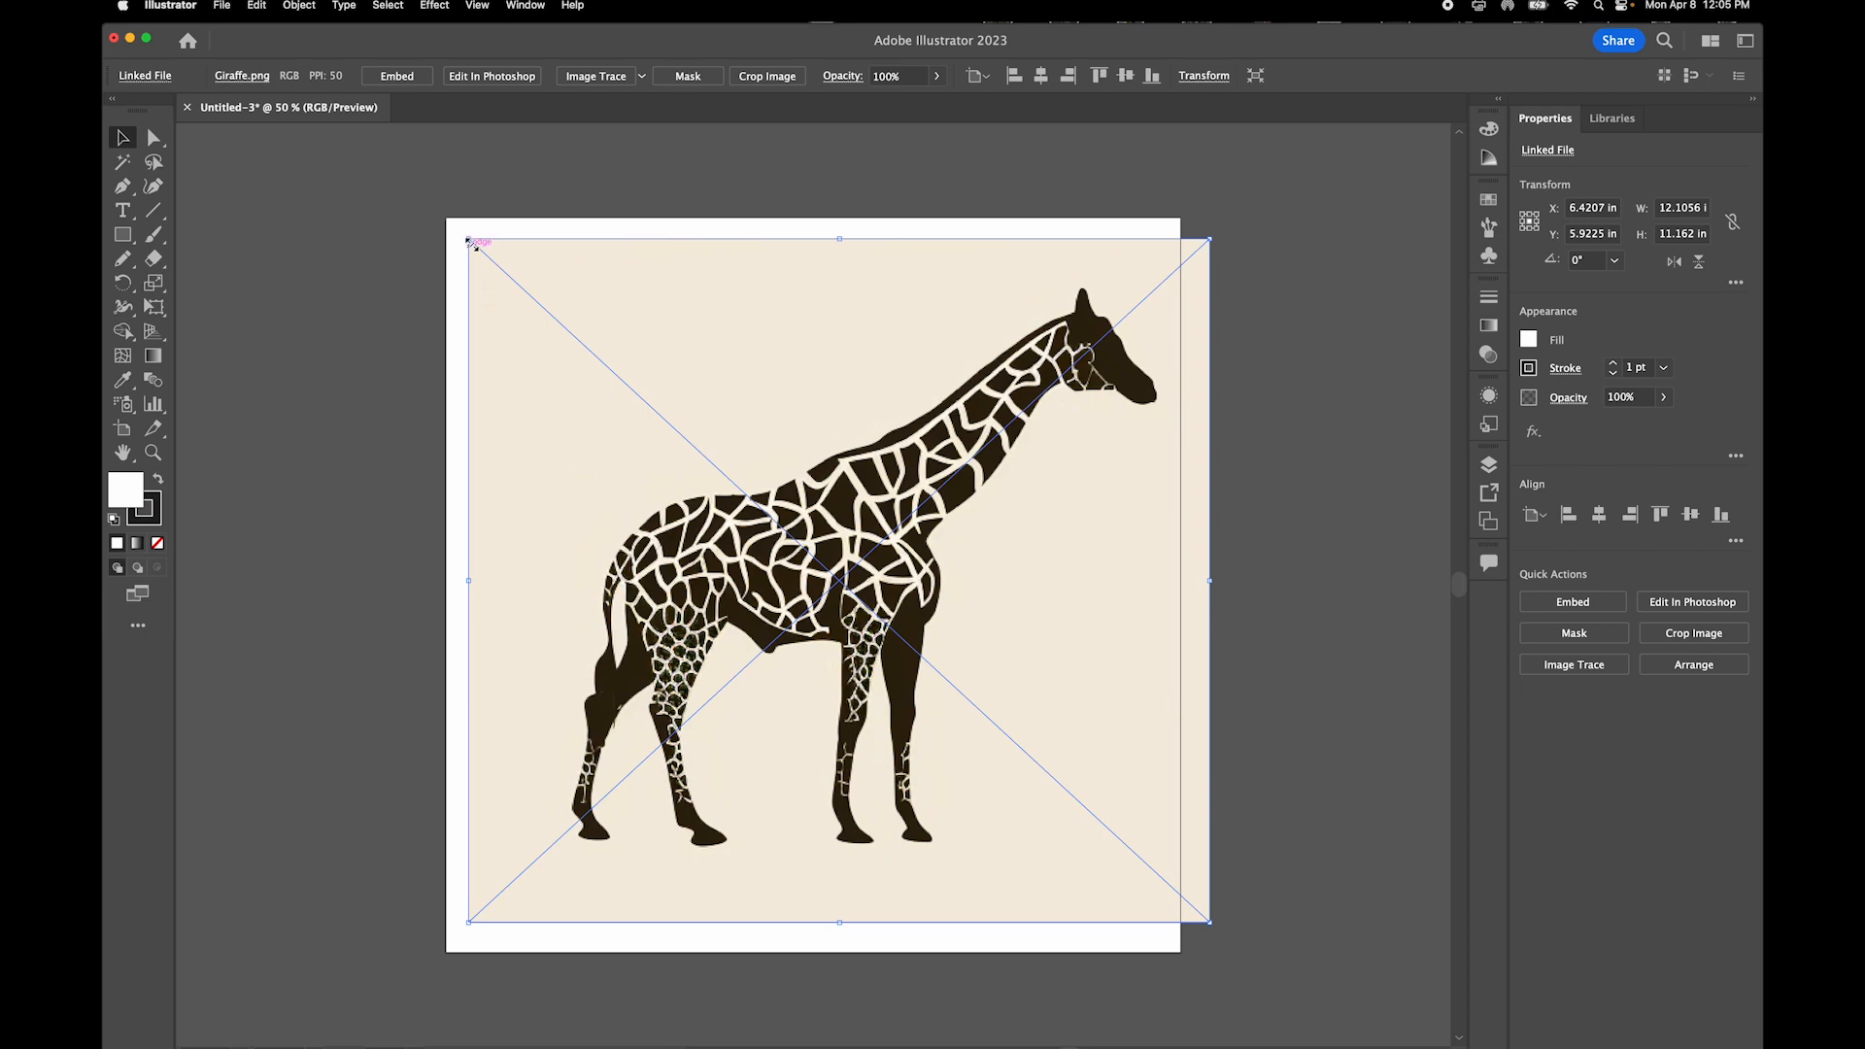
left_click_drag(466, 239, 366, 188)
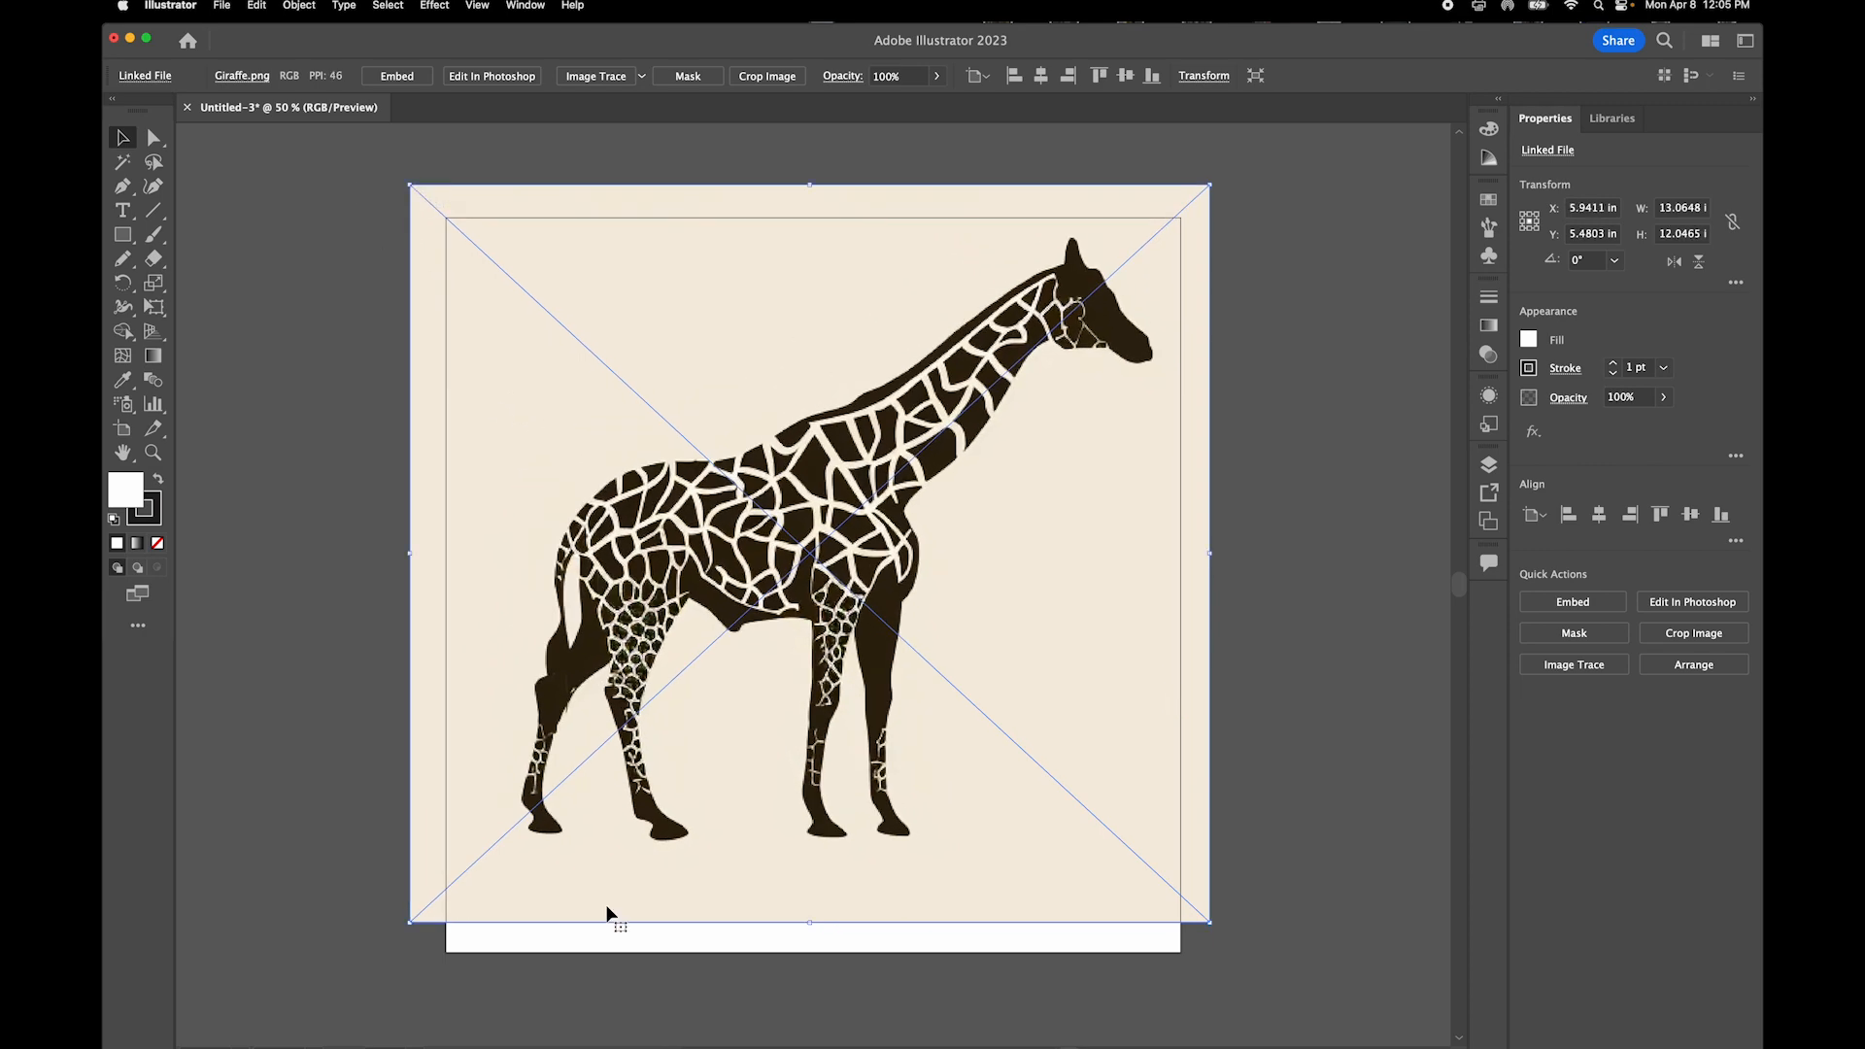
left_click_drag(810, 923, 813, 984)
left_click_drag(927, 768, 912, 767)
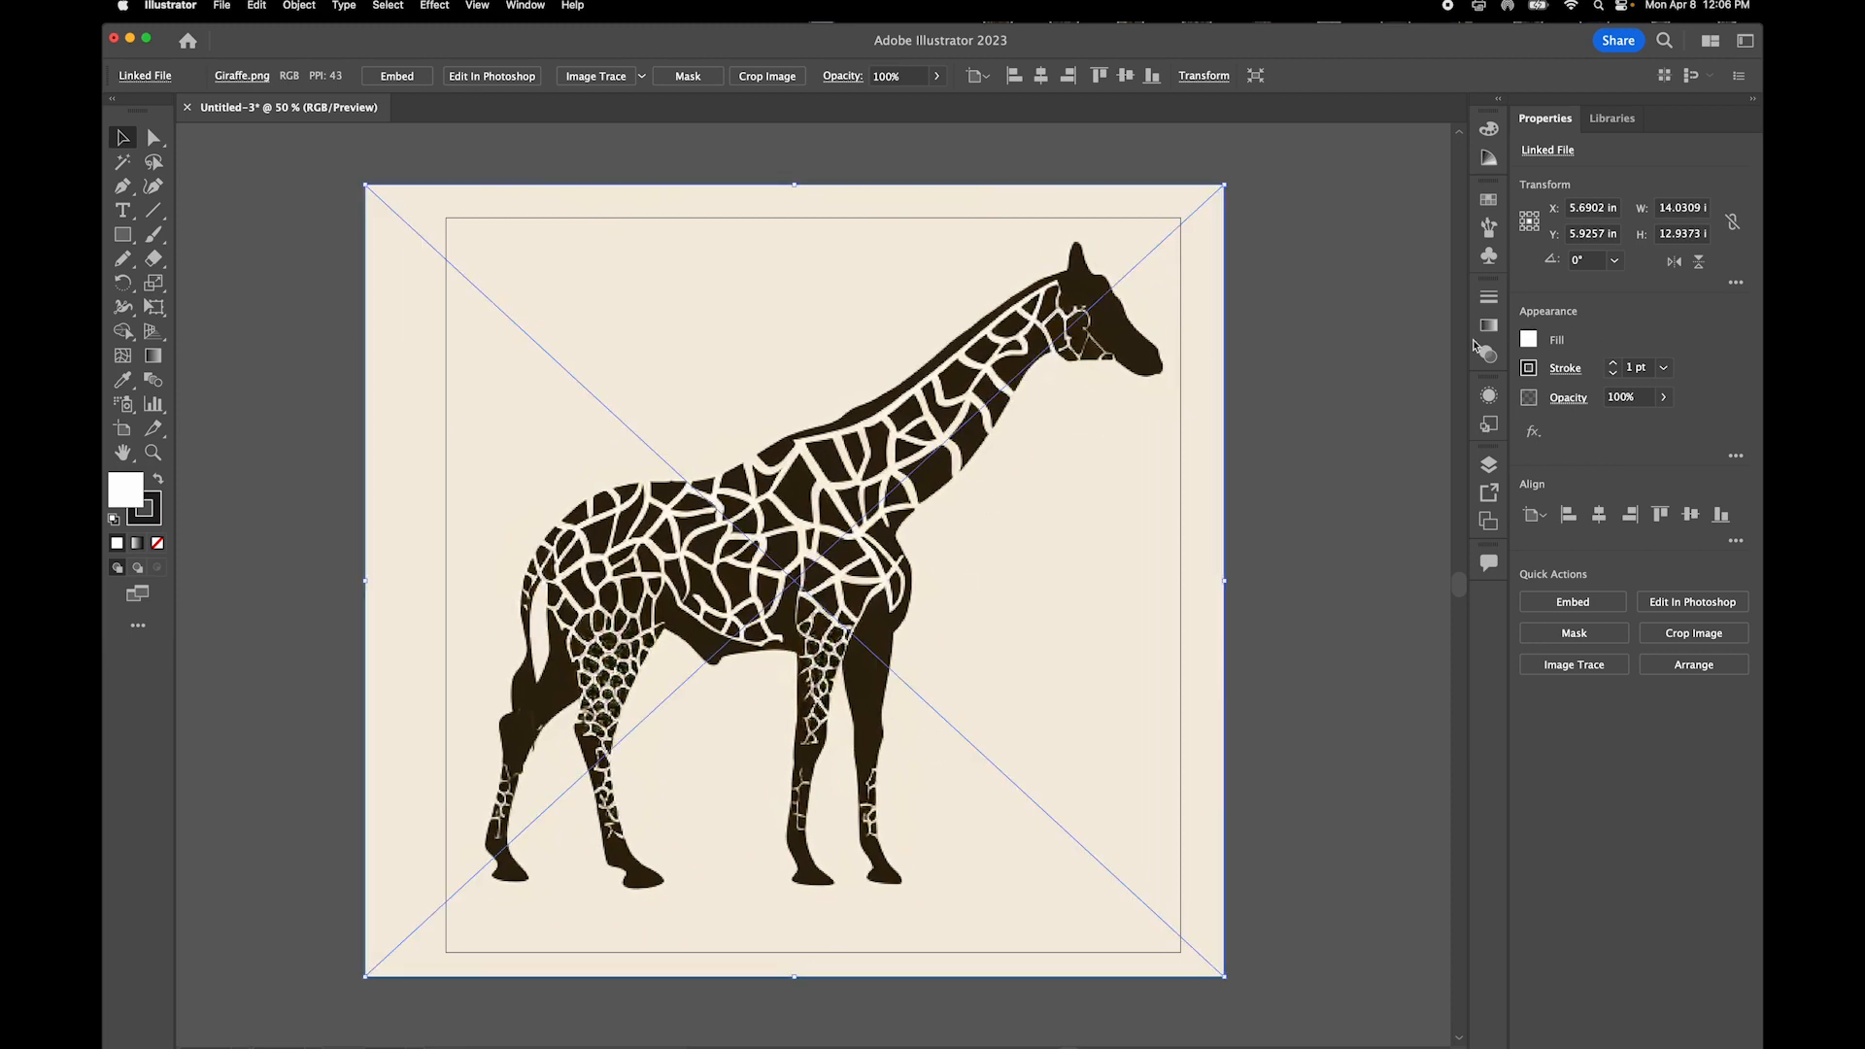
left_click(1399, 381)
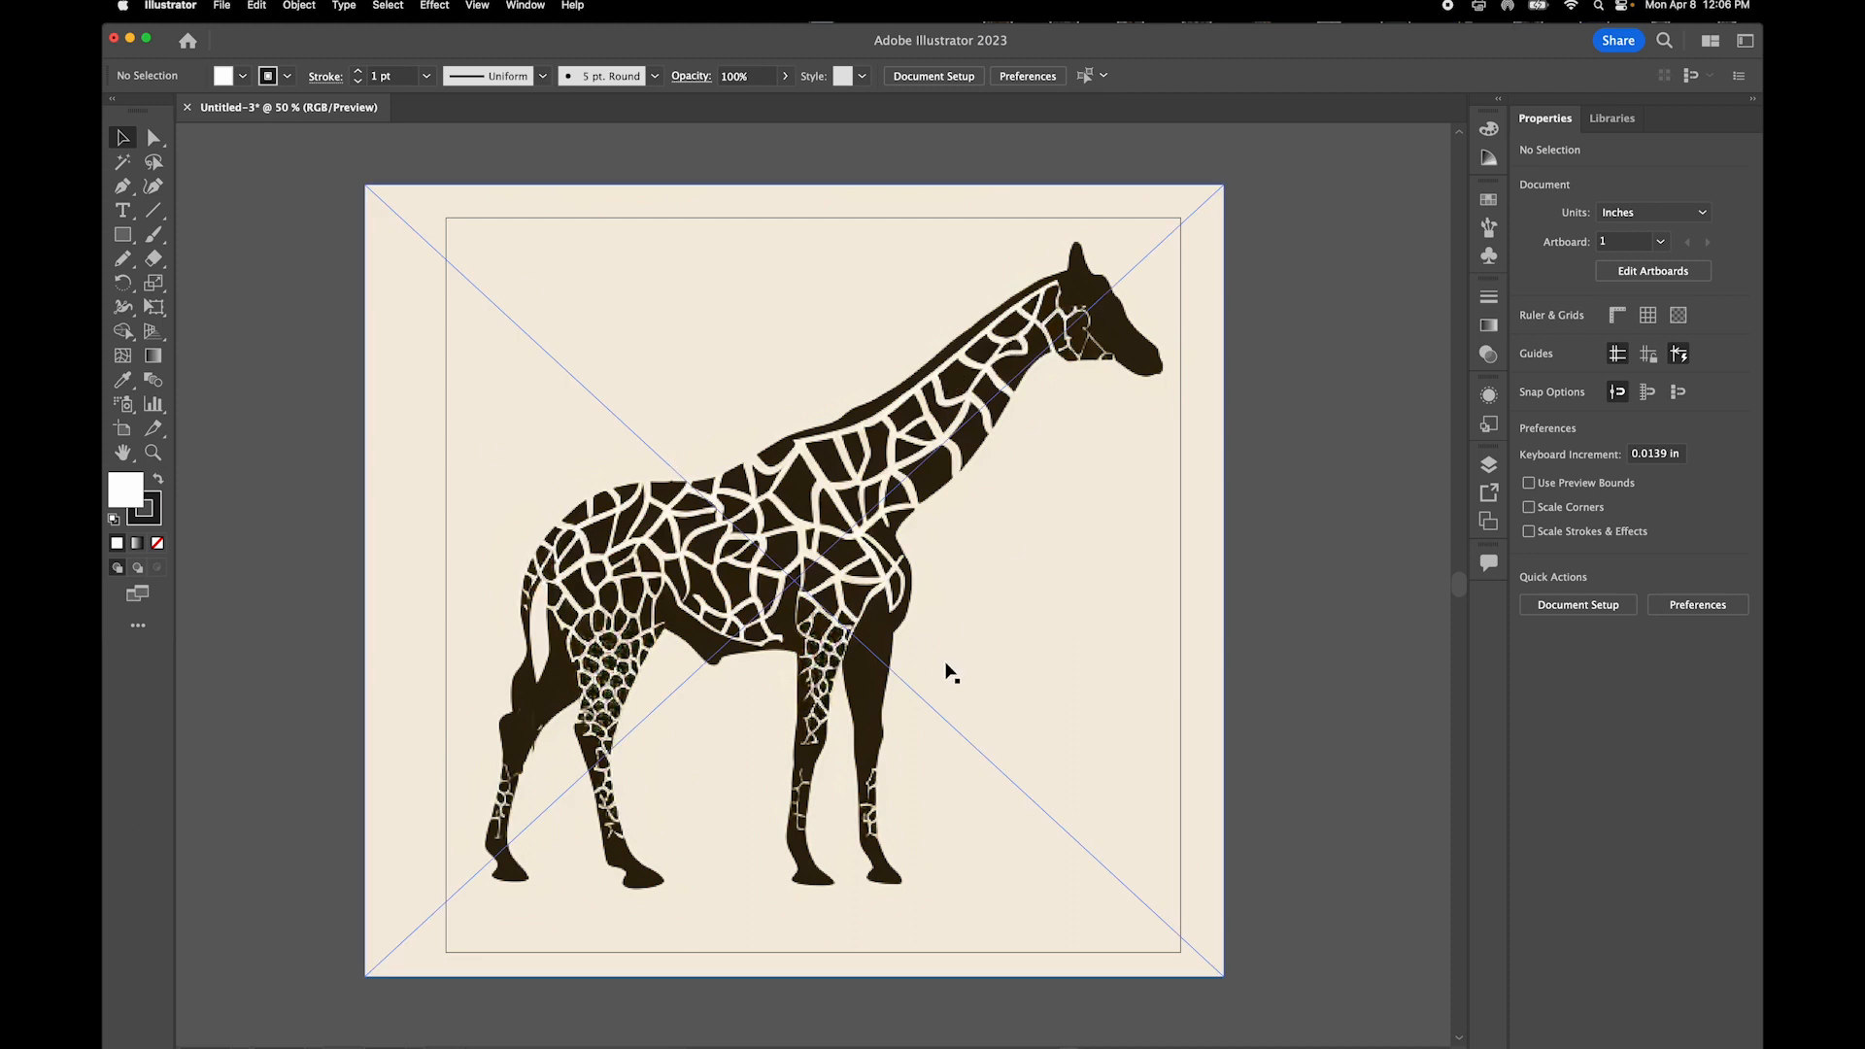
Open the layer list and toggle Layer 1's visibility off and on to check what it contains
left_click(1489, 466)
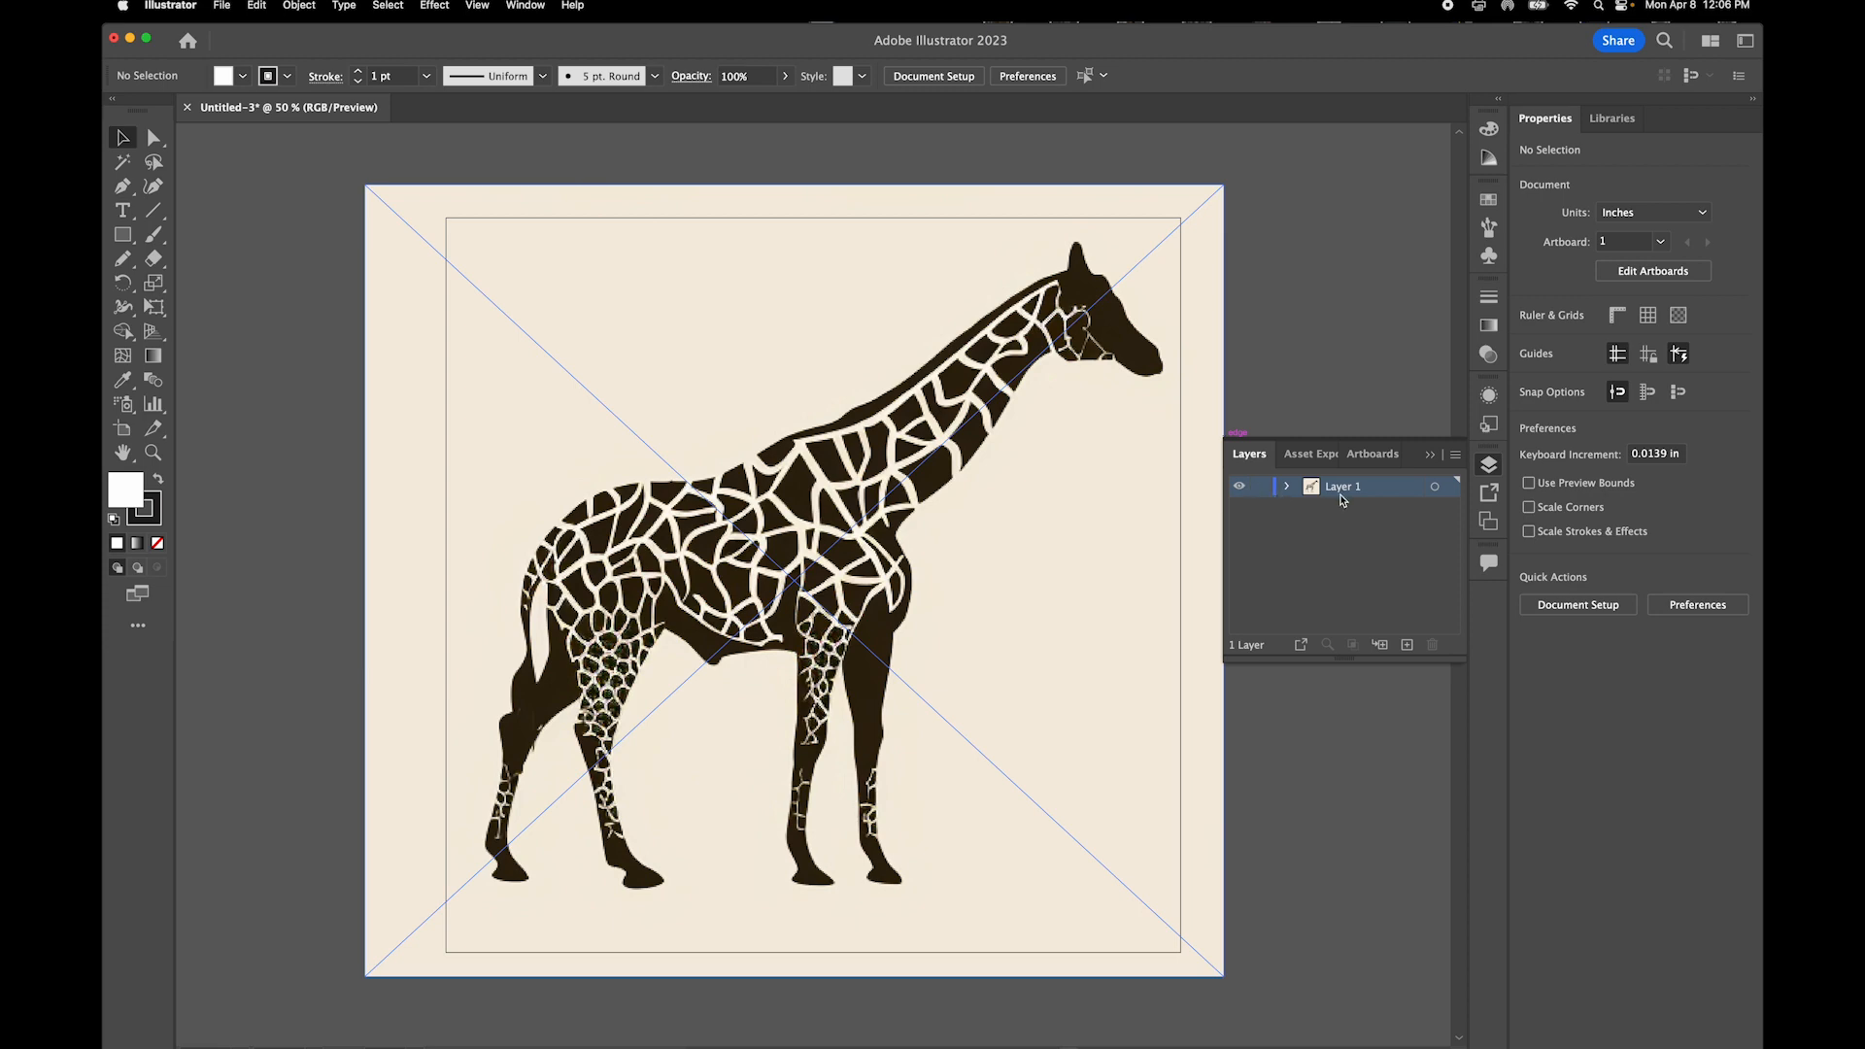
left_click(1239, 487)
left_click(1239, 488)
left_click(1239, 487)
left_click(1239, 487)
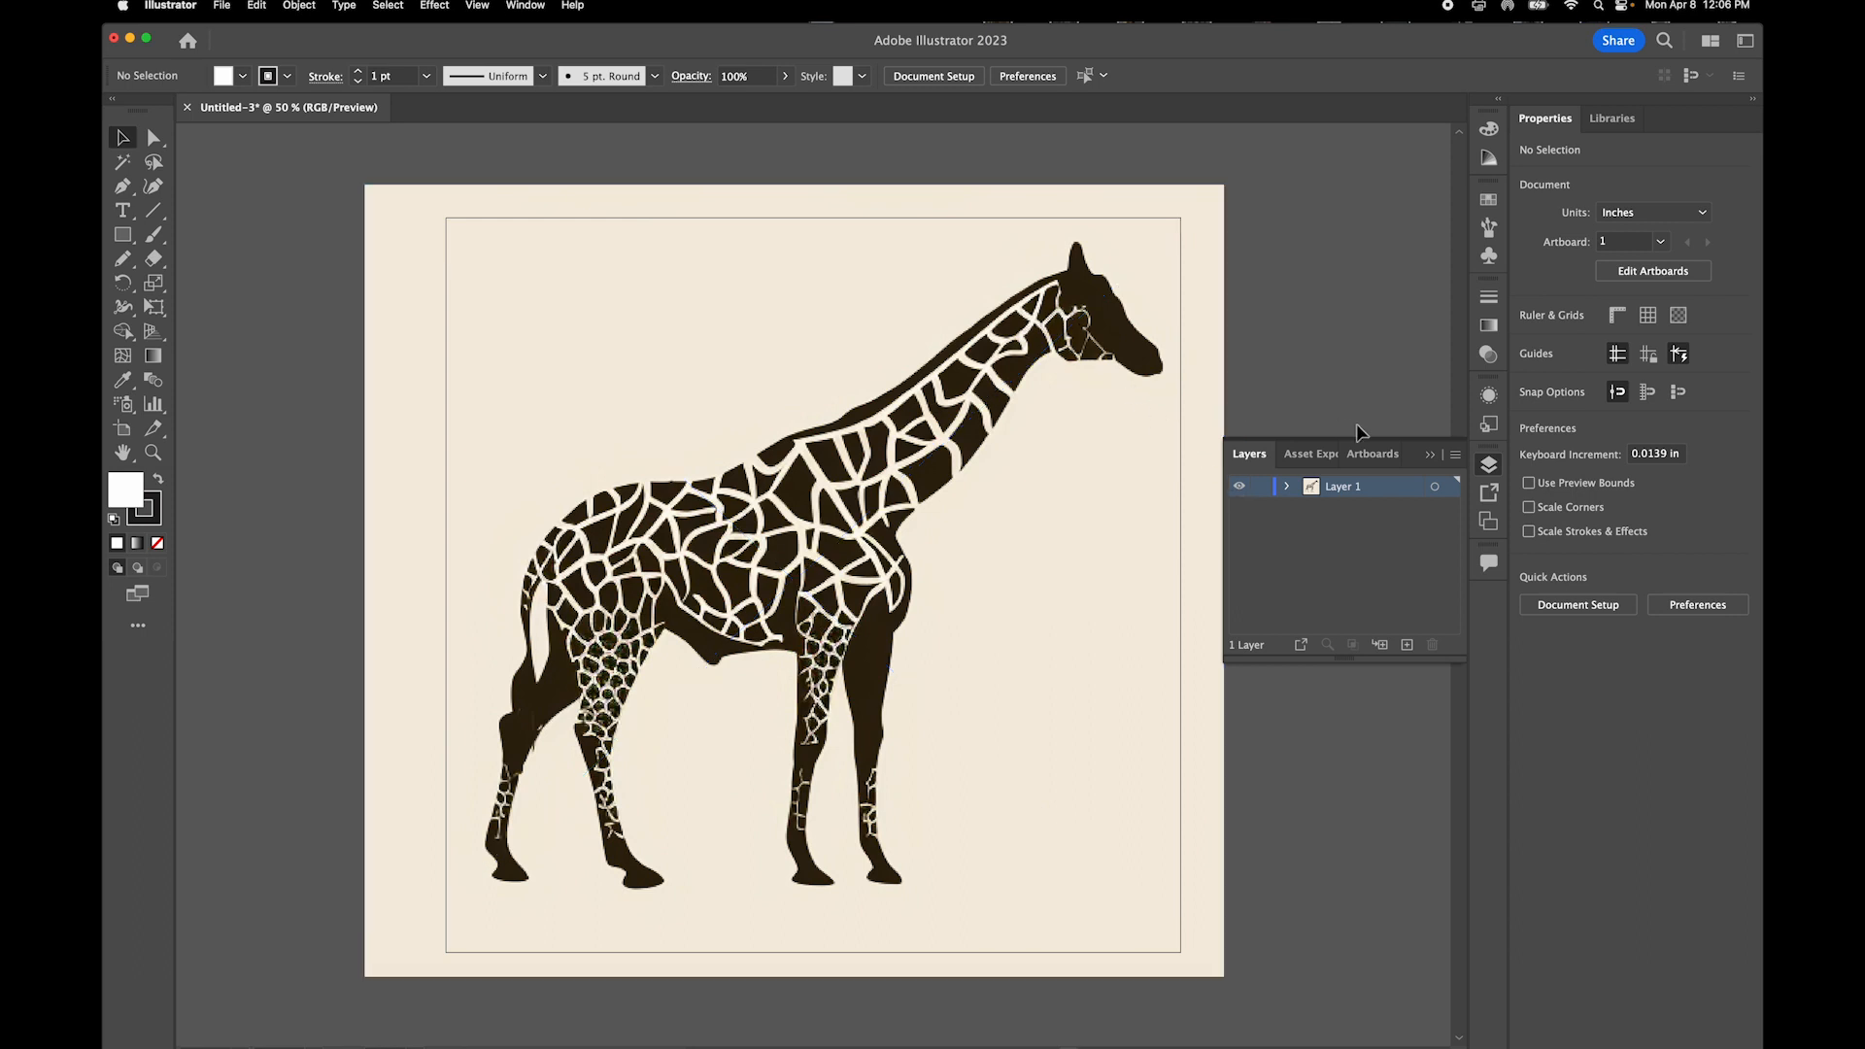
Set the giraffe image's opacity to 40% and lock Layer 1
left_click(1059, 362)
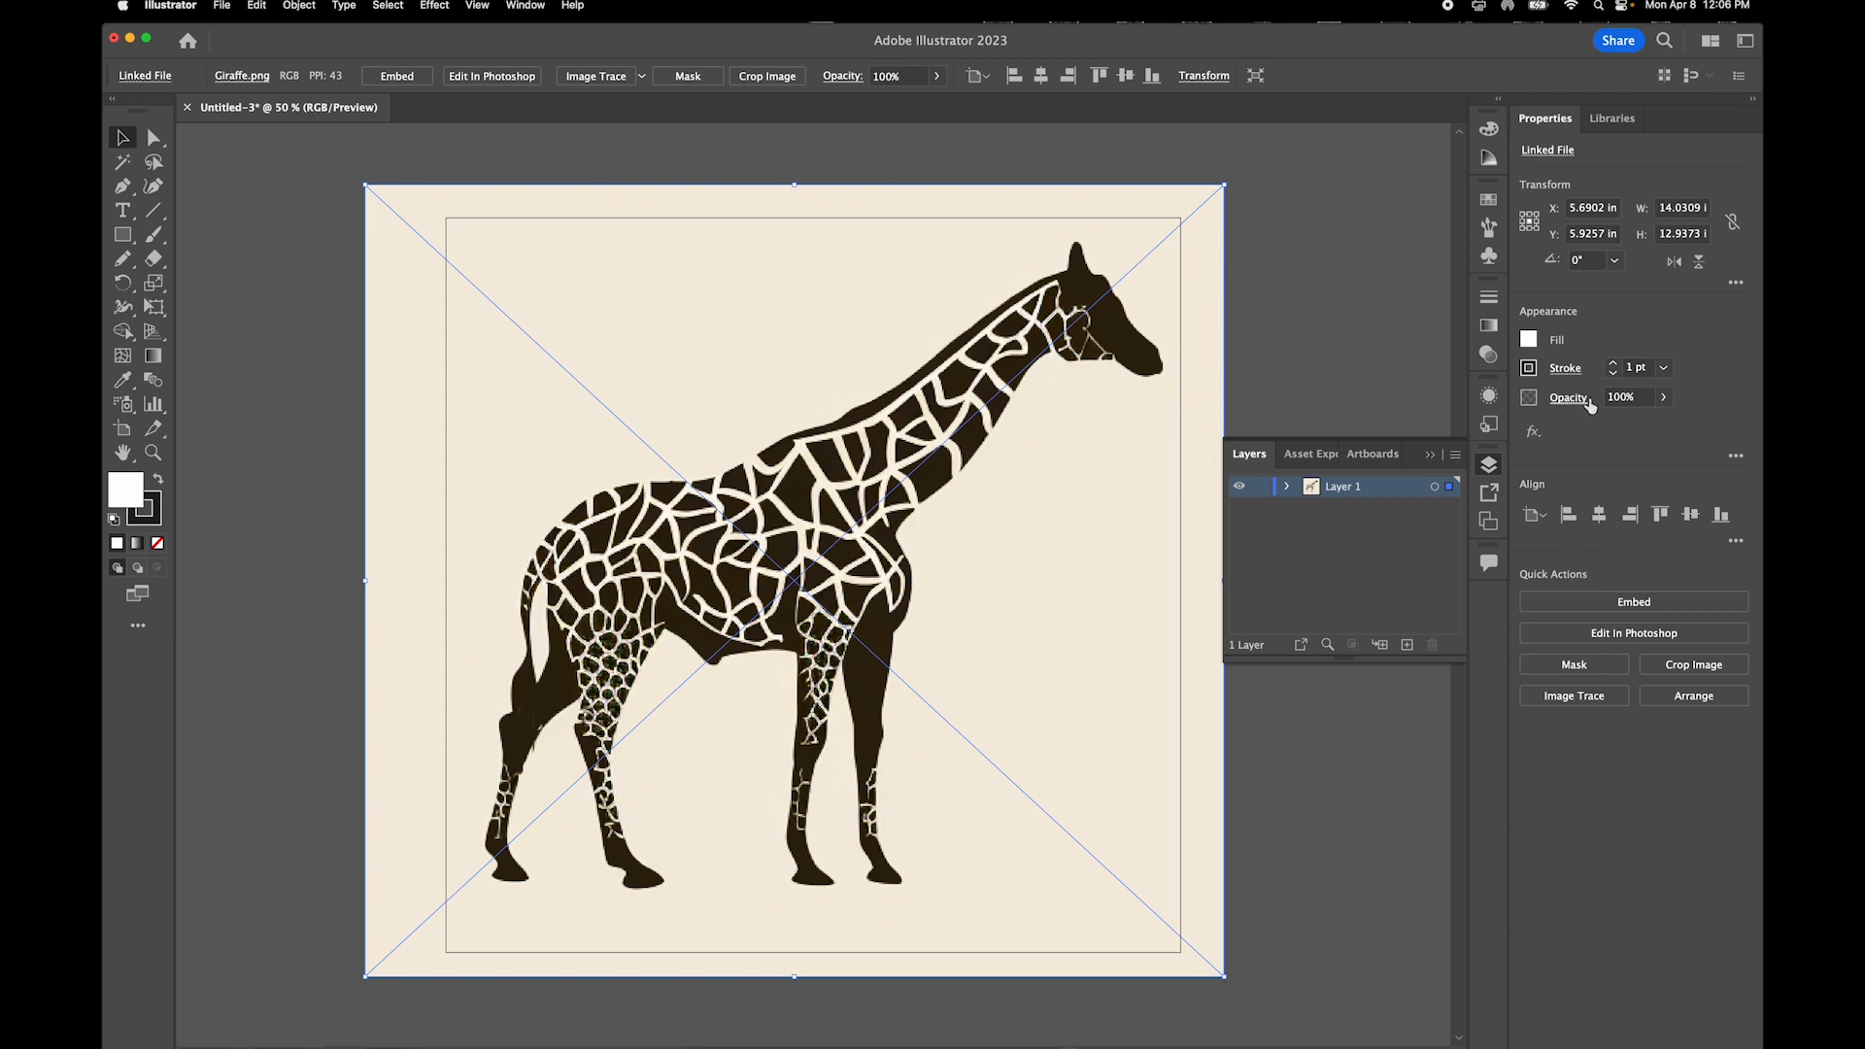
left_click(1641, 396)
type("40")
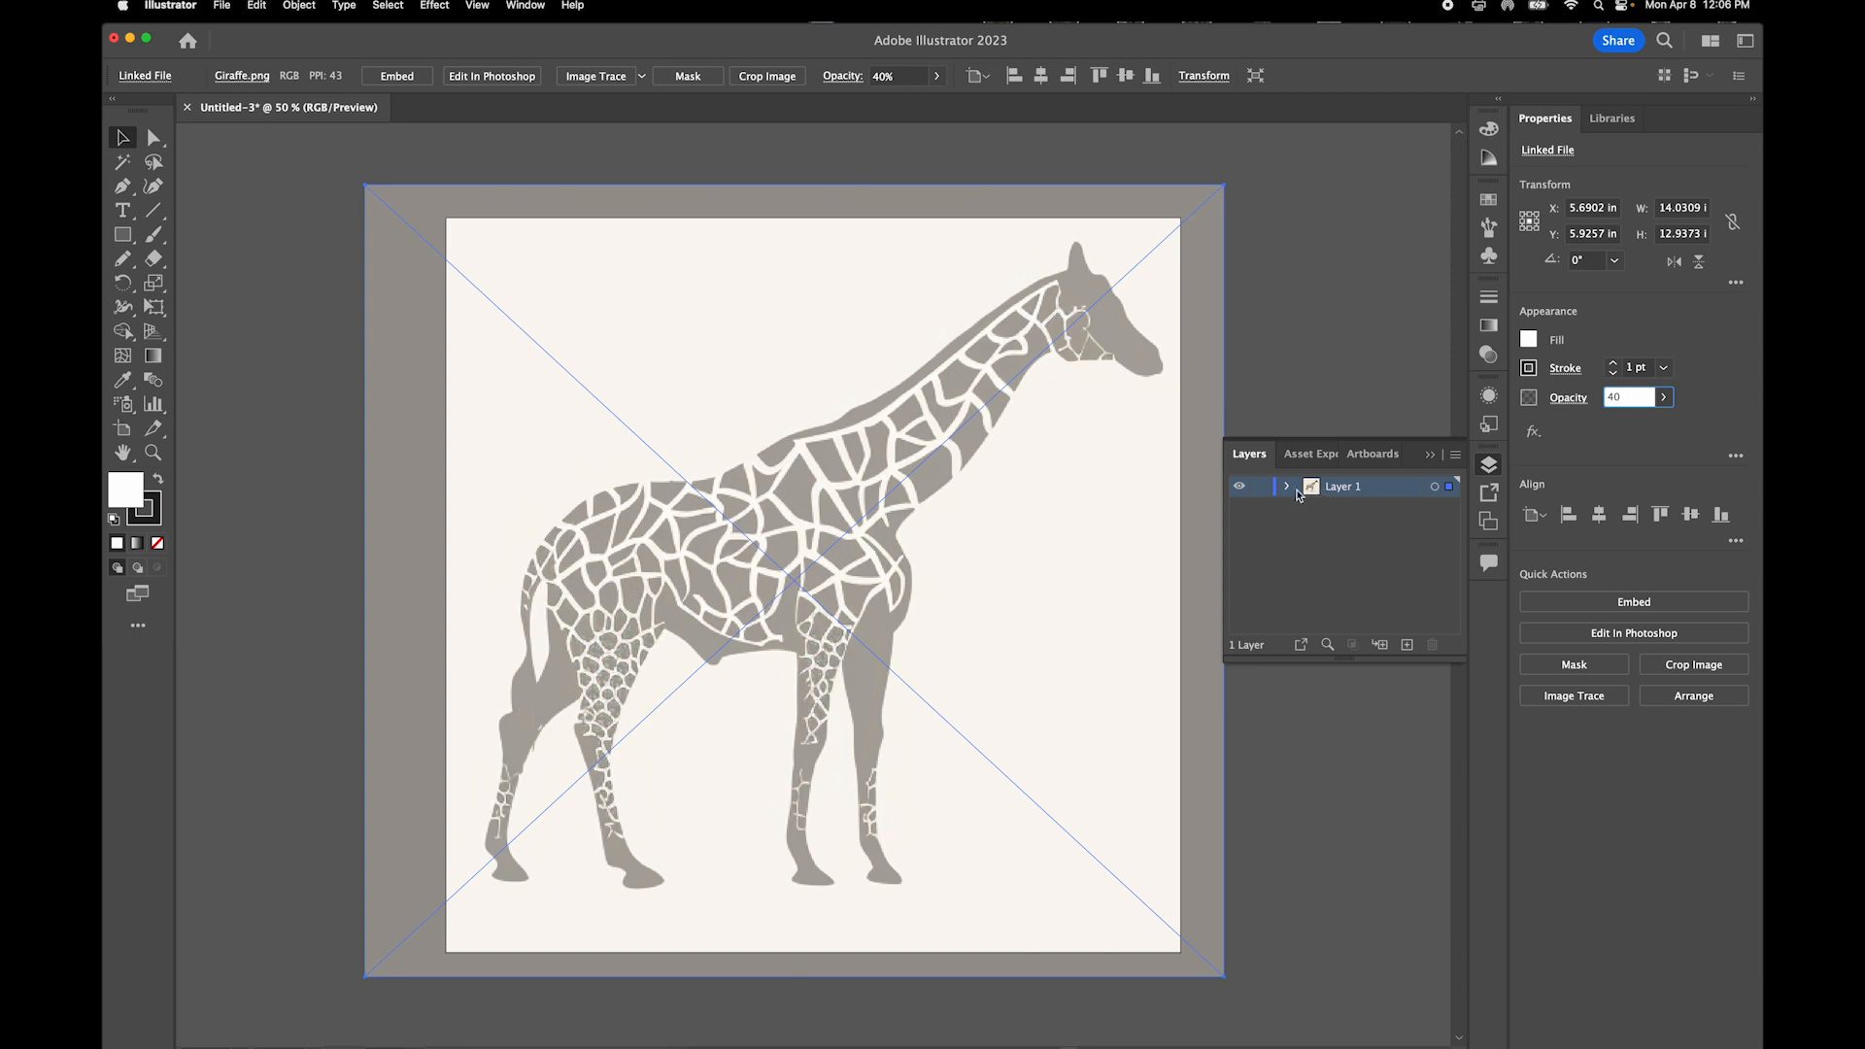
left_click(1261, 487)
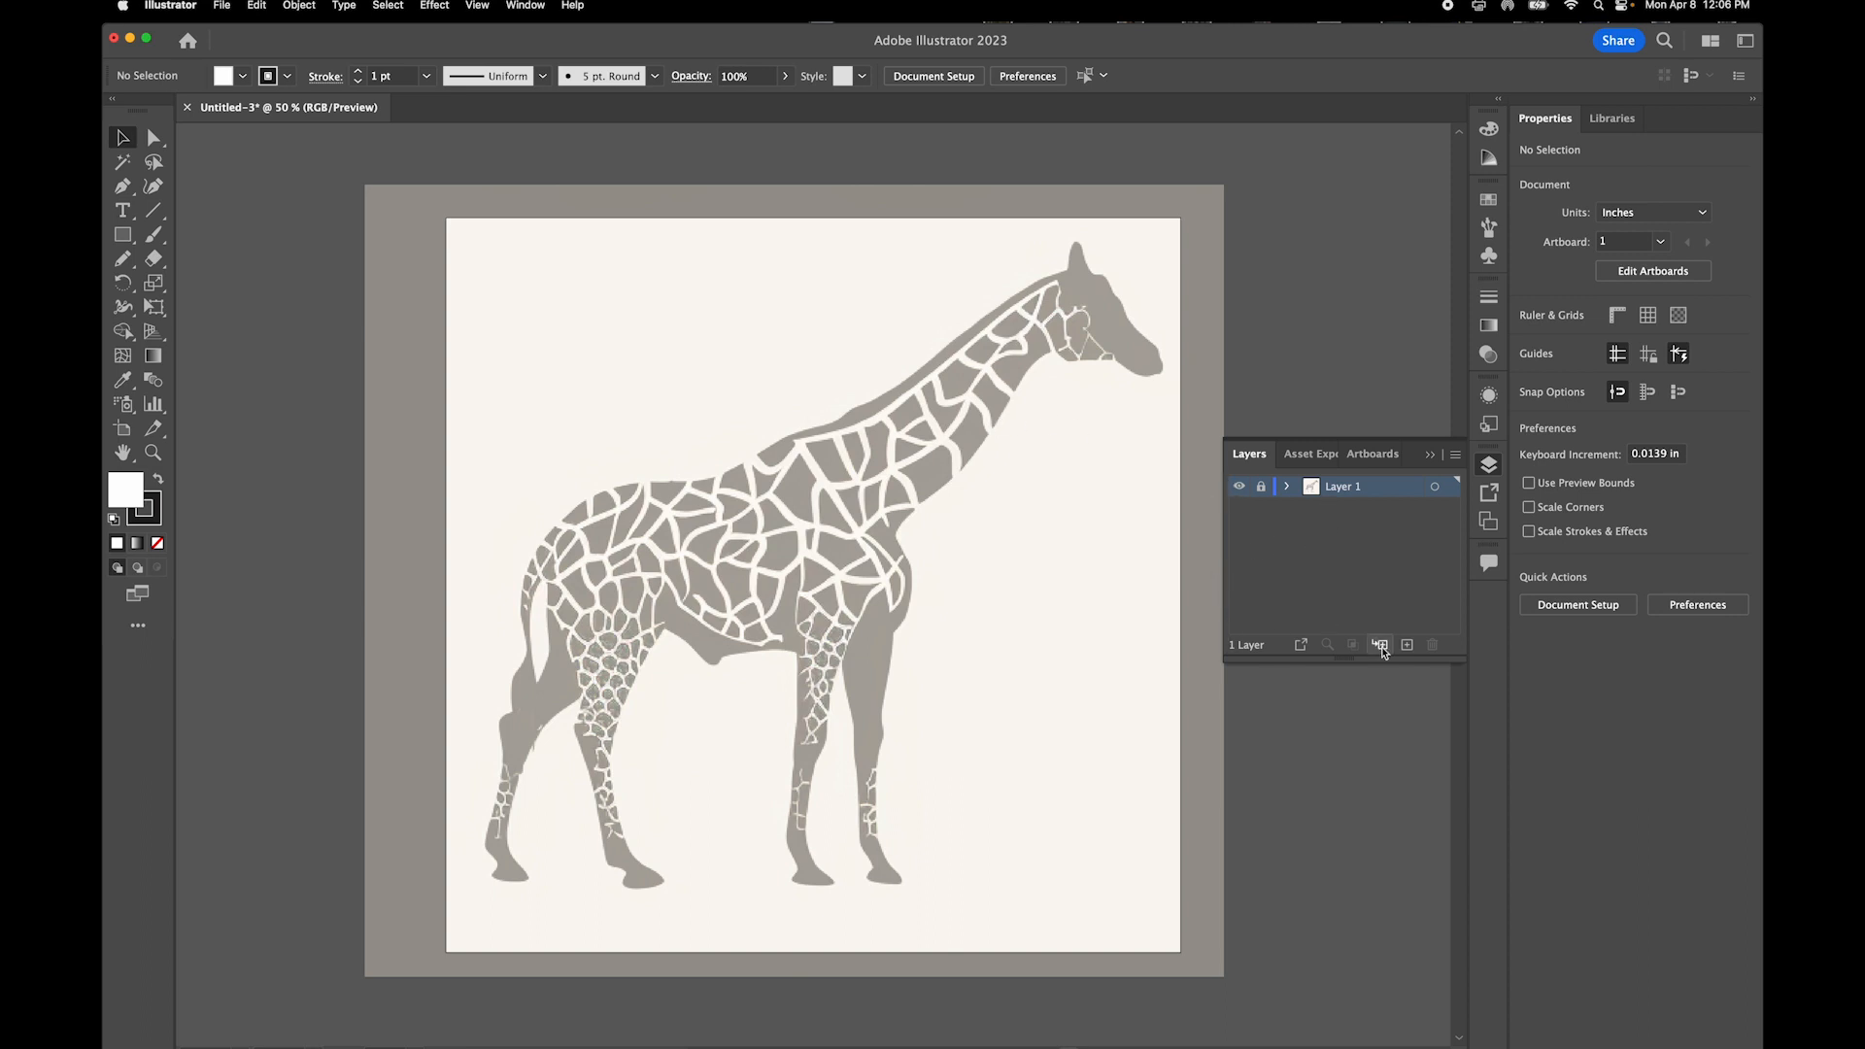
Add a new layer above Layer 1 and name it drawing
left_click(1408, 646)
double_click(1354, 492)
type("dr")
key("Return")
left_click(1367, 510)
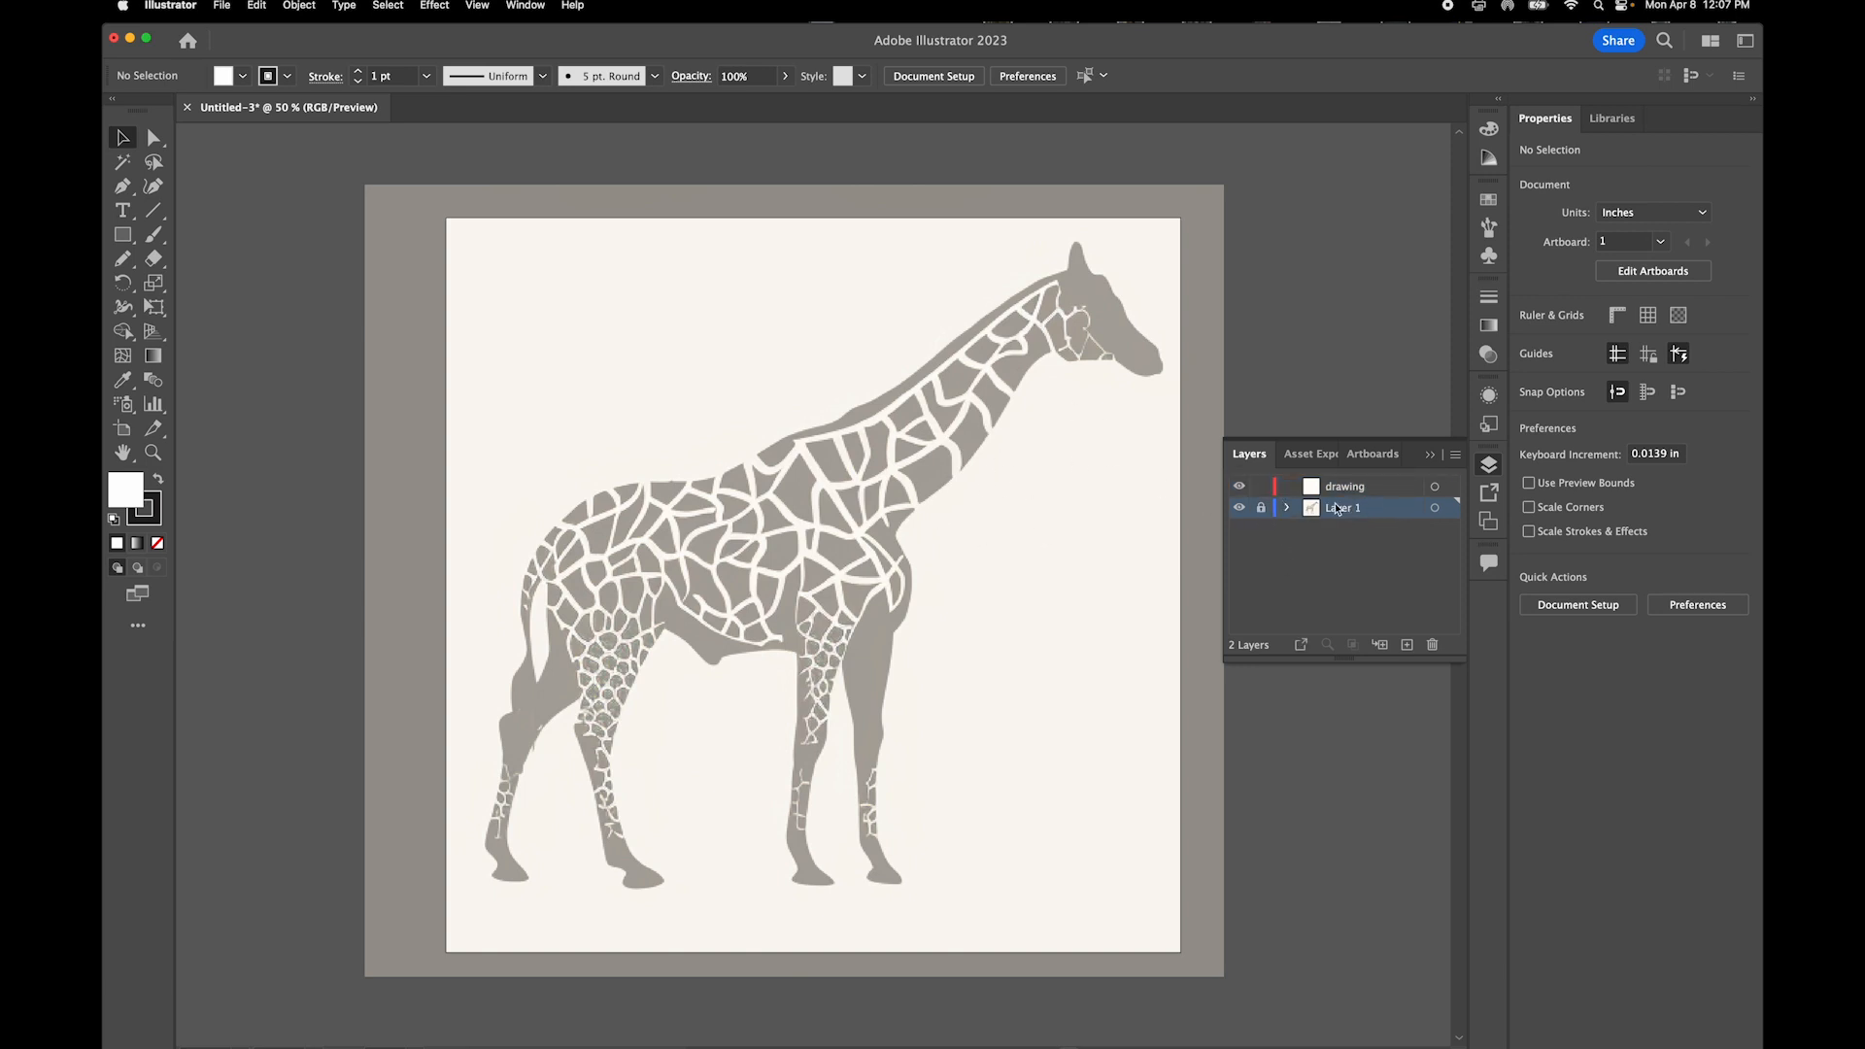
Make the drawing layer active and choose the Pencil tool
left_click(1305, 487)
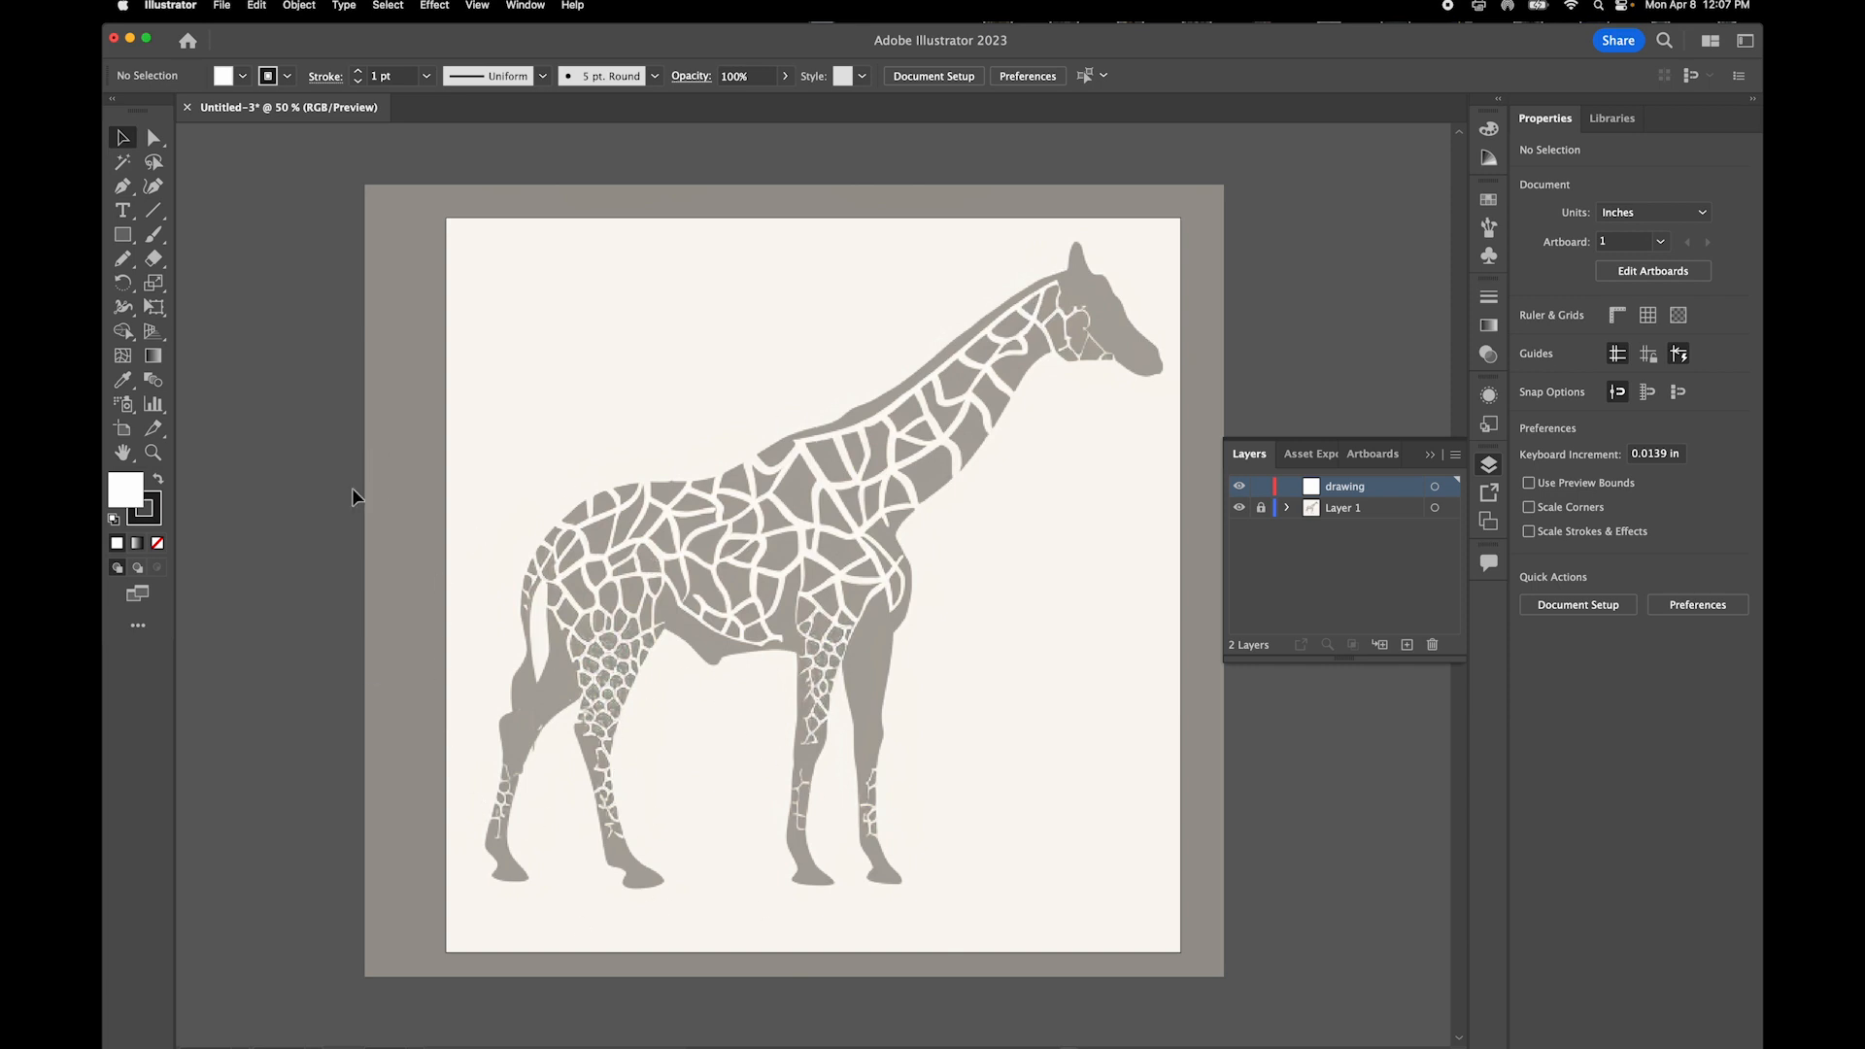
left_click(128, 263)
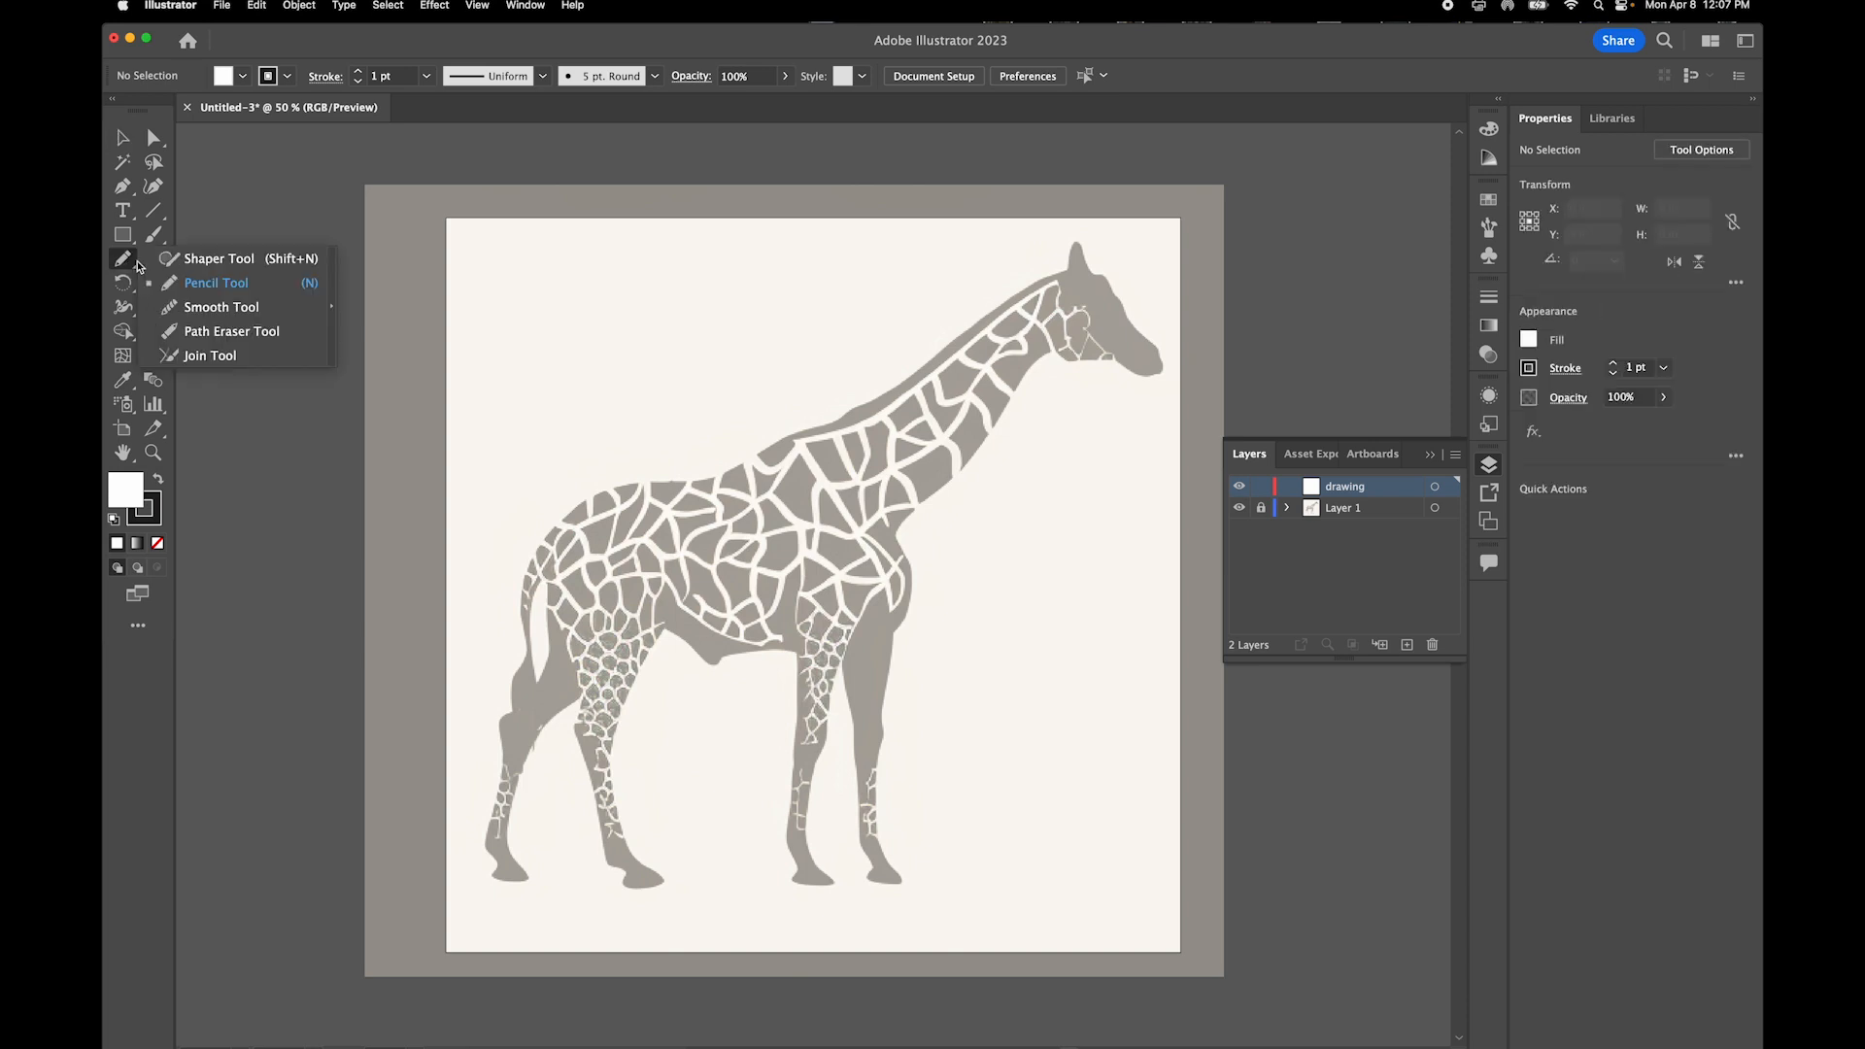
left_click(233, 283)
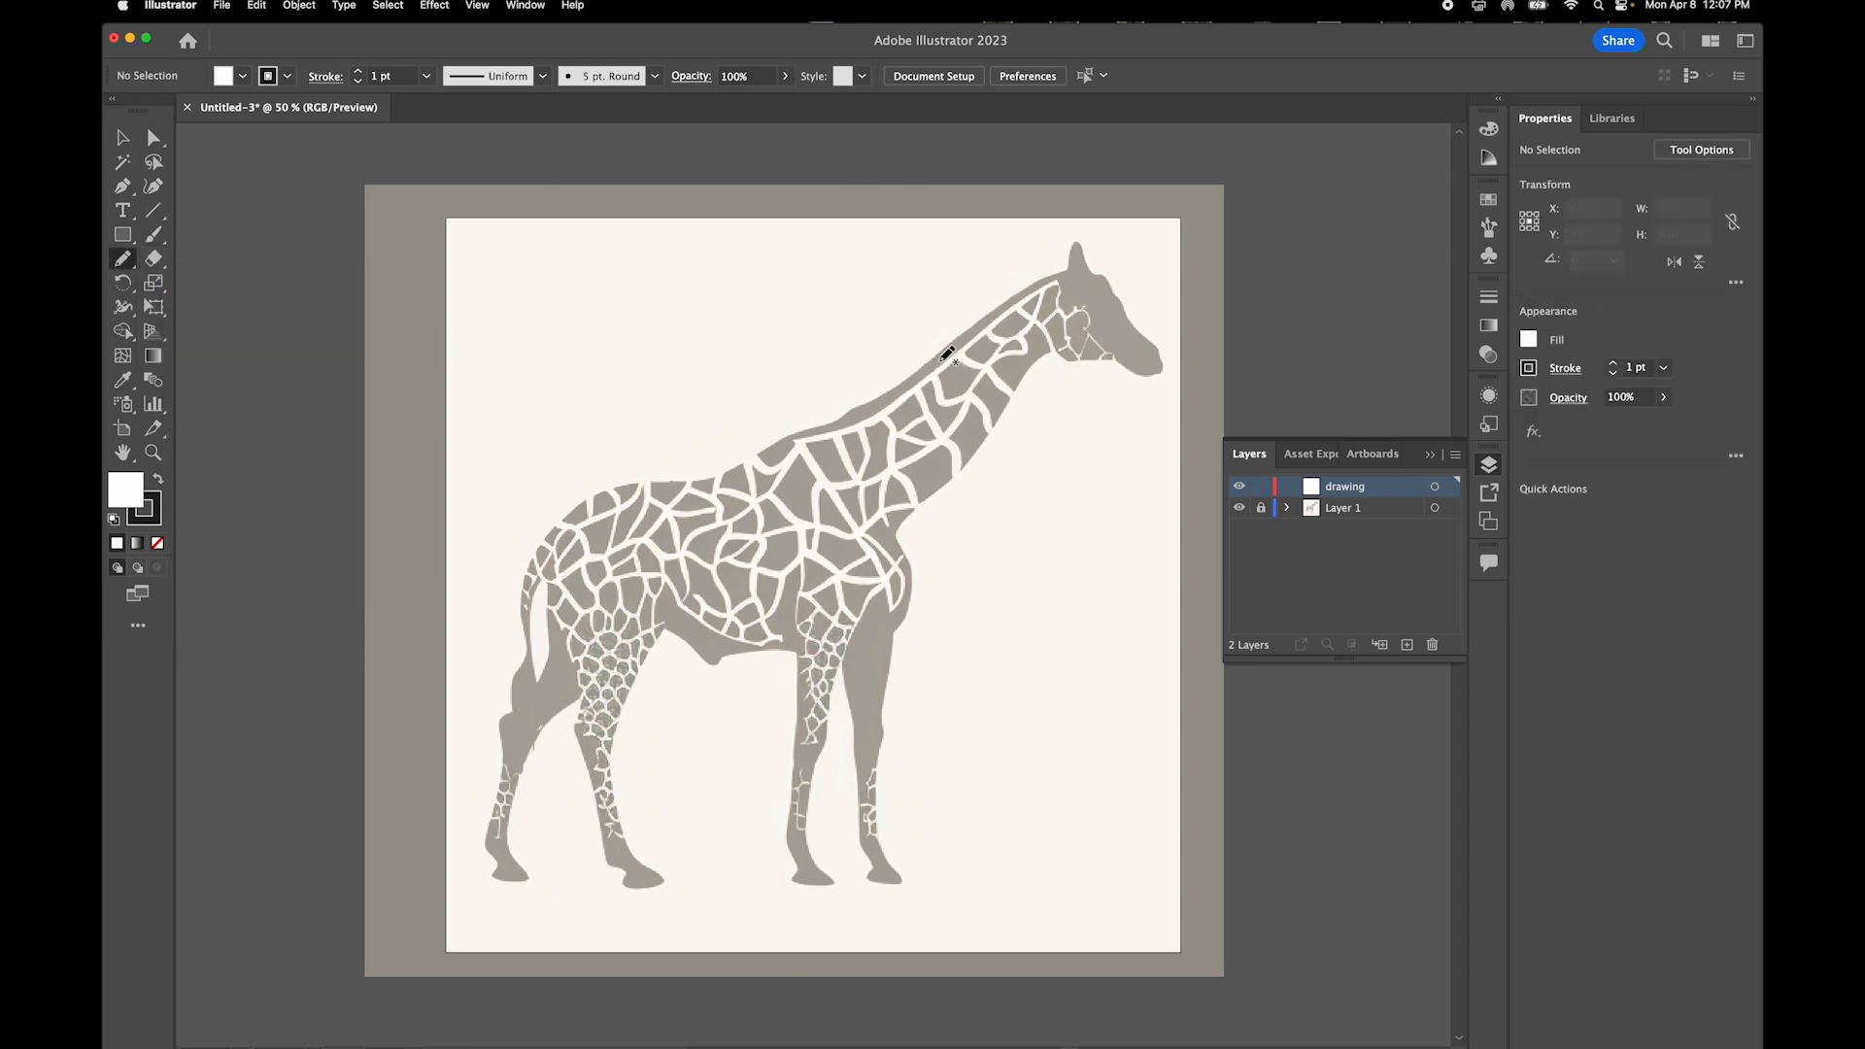
double_click(125, 260)
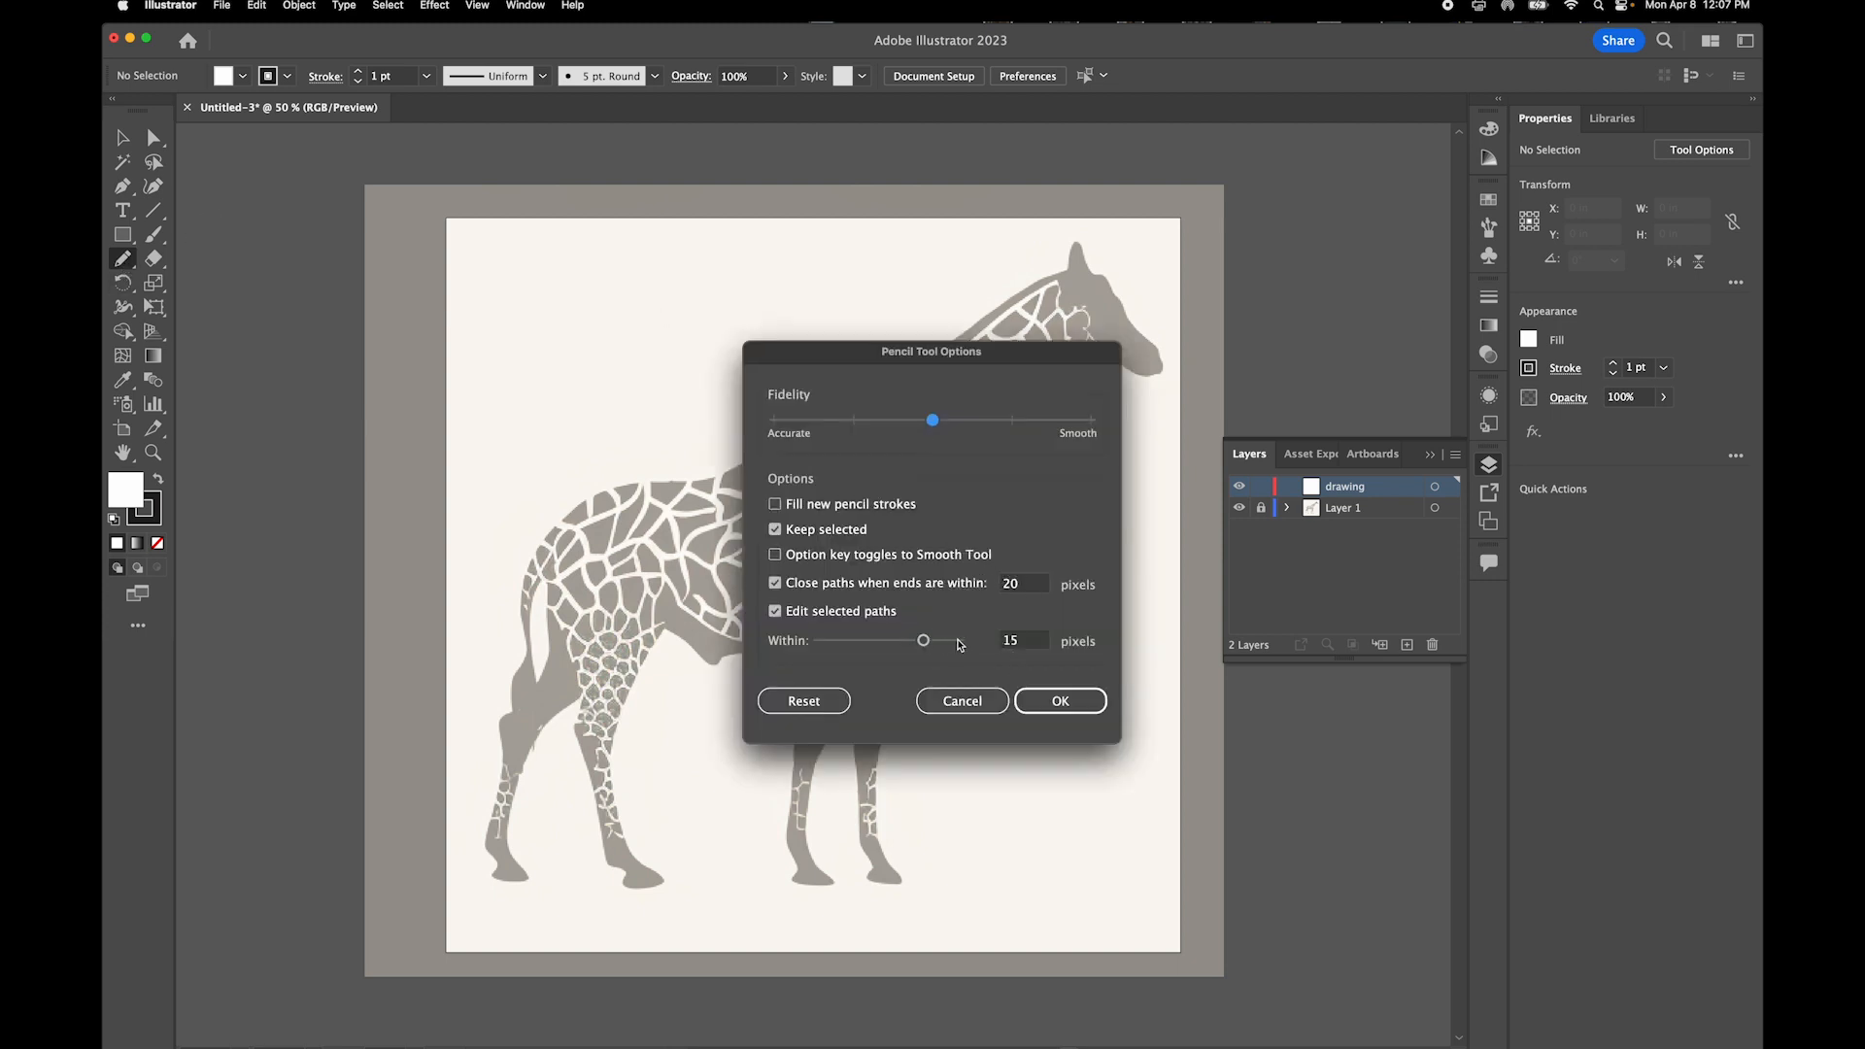
left_click(818, 700)
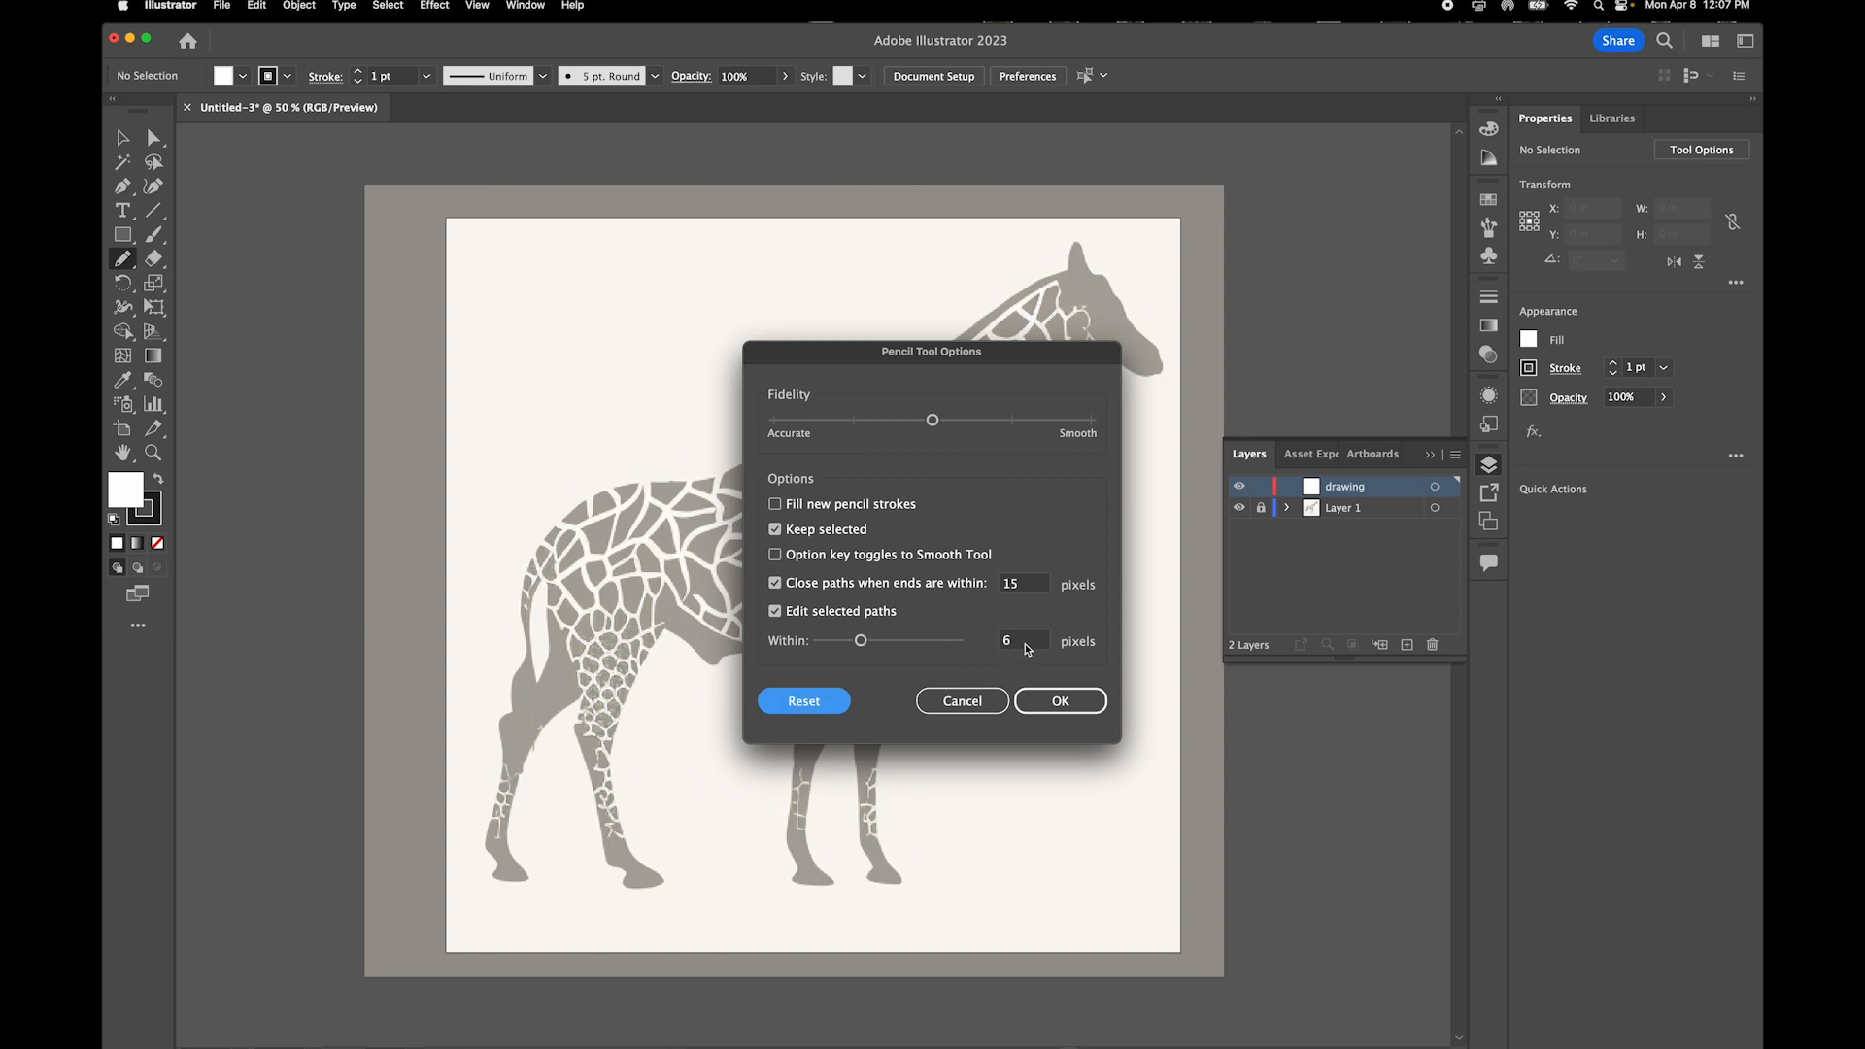
left_click(1050, 710)
left_click(978, 702)
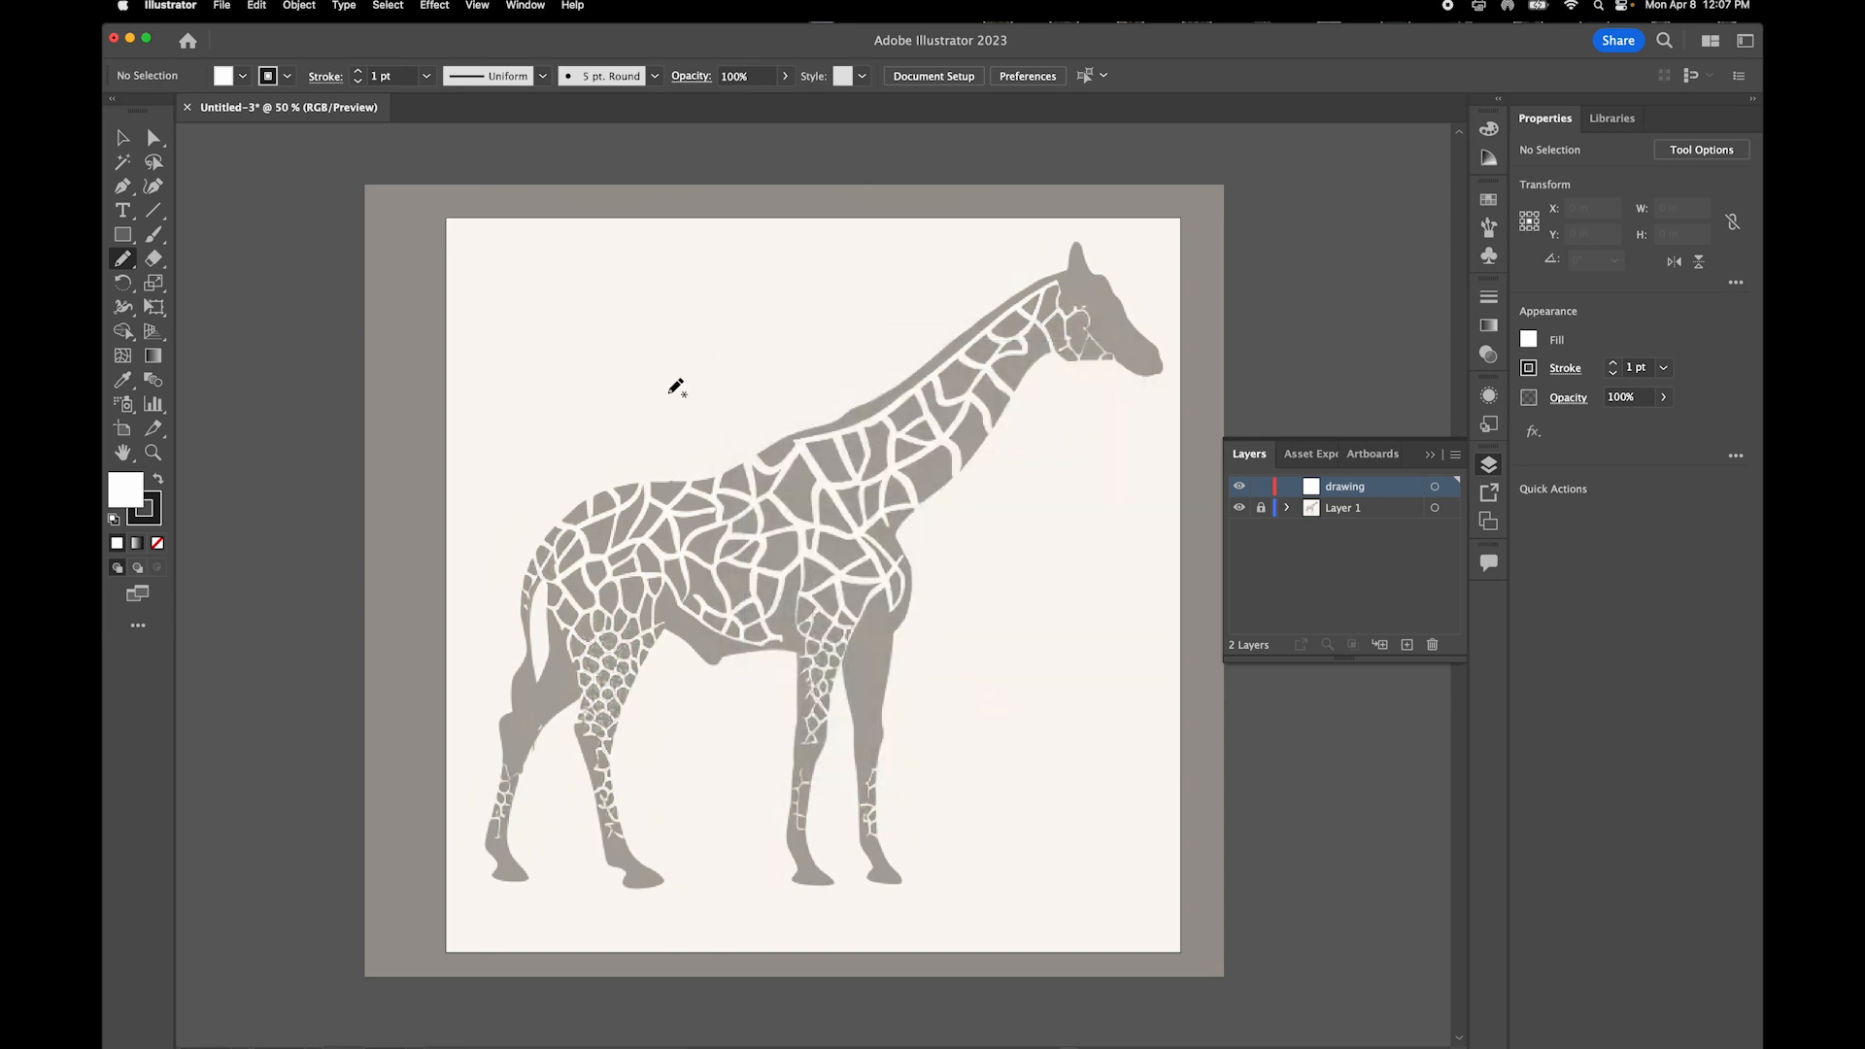
Try a closed freehand Pencil shape about 3.3 by 1.7 in above the giraffe's back, and undo it
mouse_move(648, 357)
left_mouse_down()
mouse_move(678, 385)
mouse_move(754, 386)
left_mouse_up()
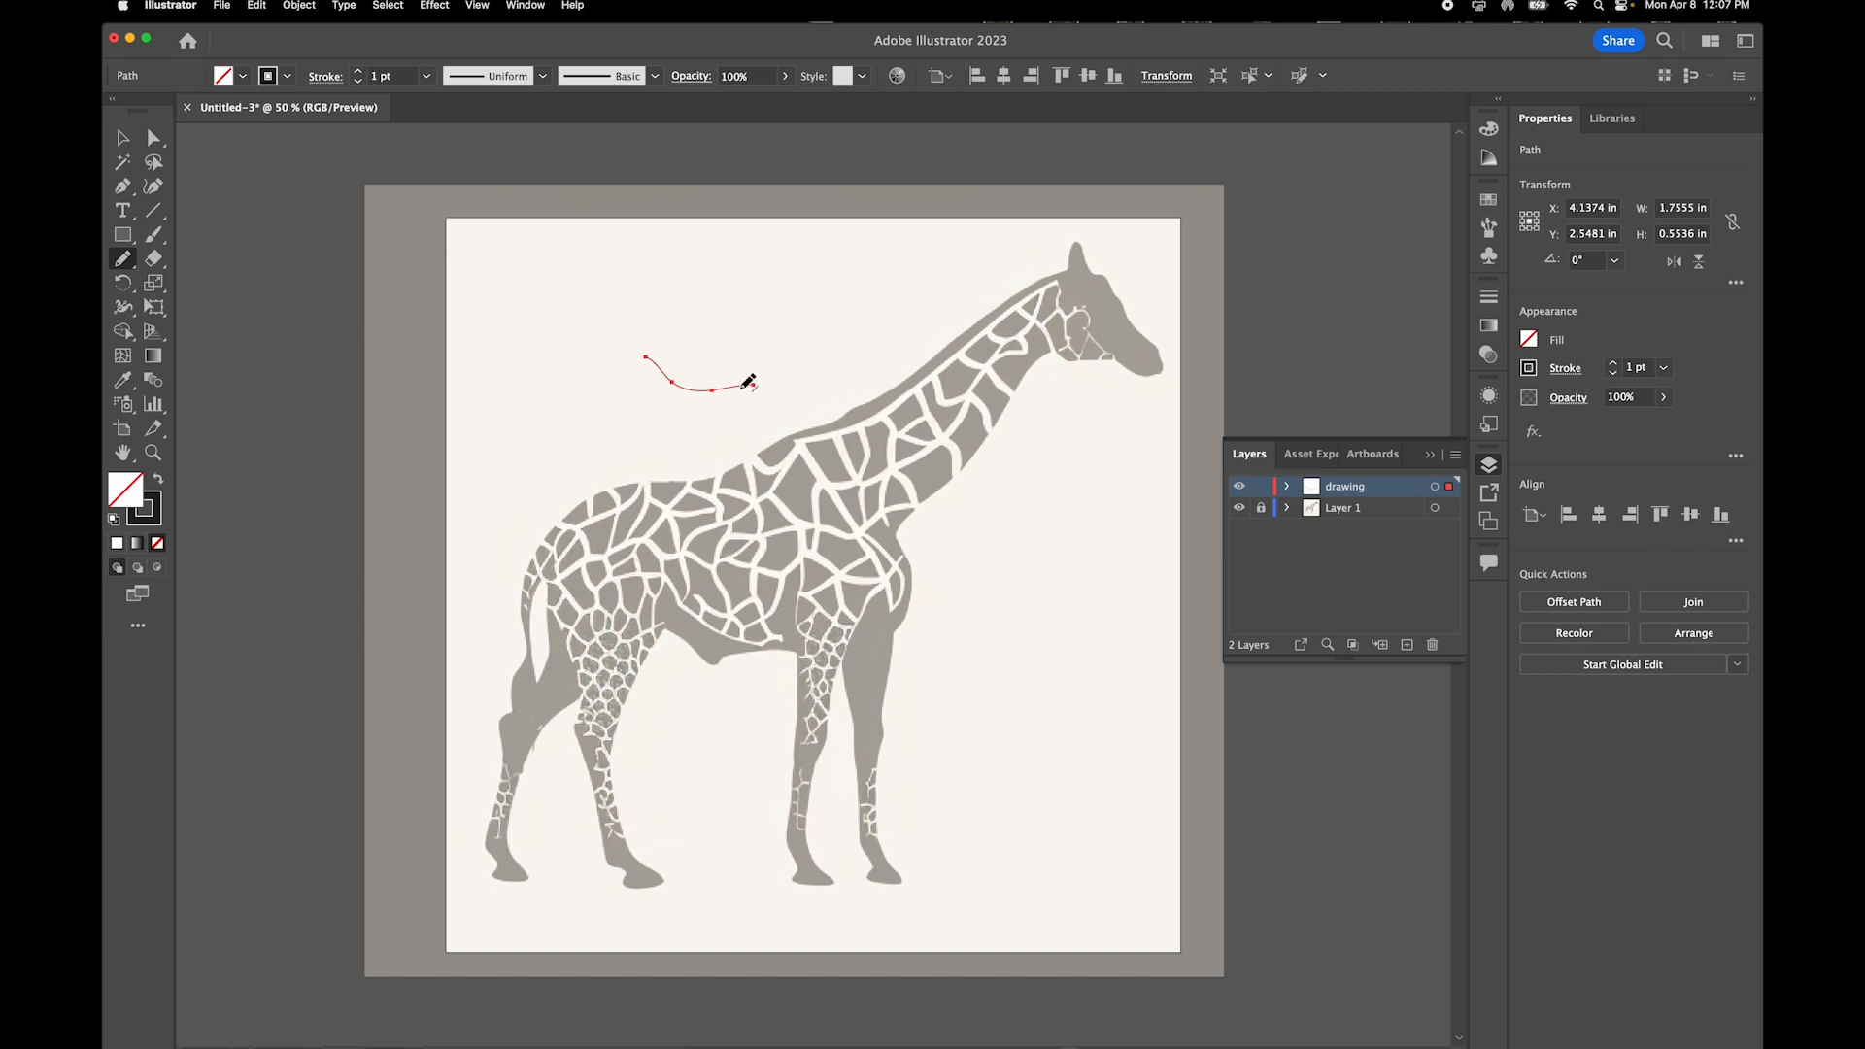
mouse_move(750, 385)
left_mouse_down()
mouse_move(807, 398)
mouse_move(775, 425)
mouse_move(608, 342)
mouse_move(637, 347)
left_mouse_up()
left_click_drag(645, 348, 645, 348)
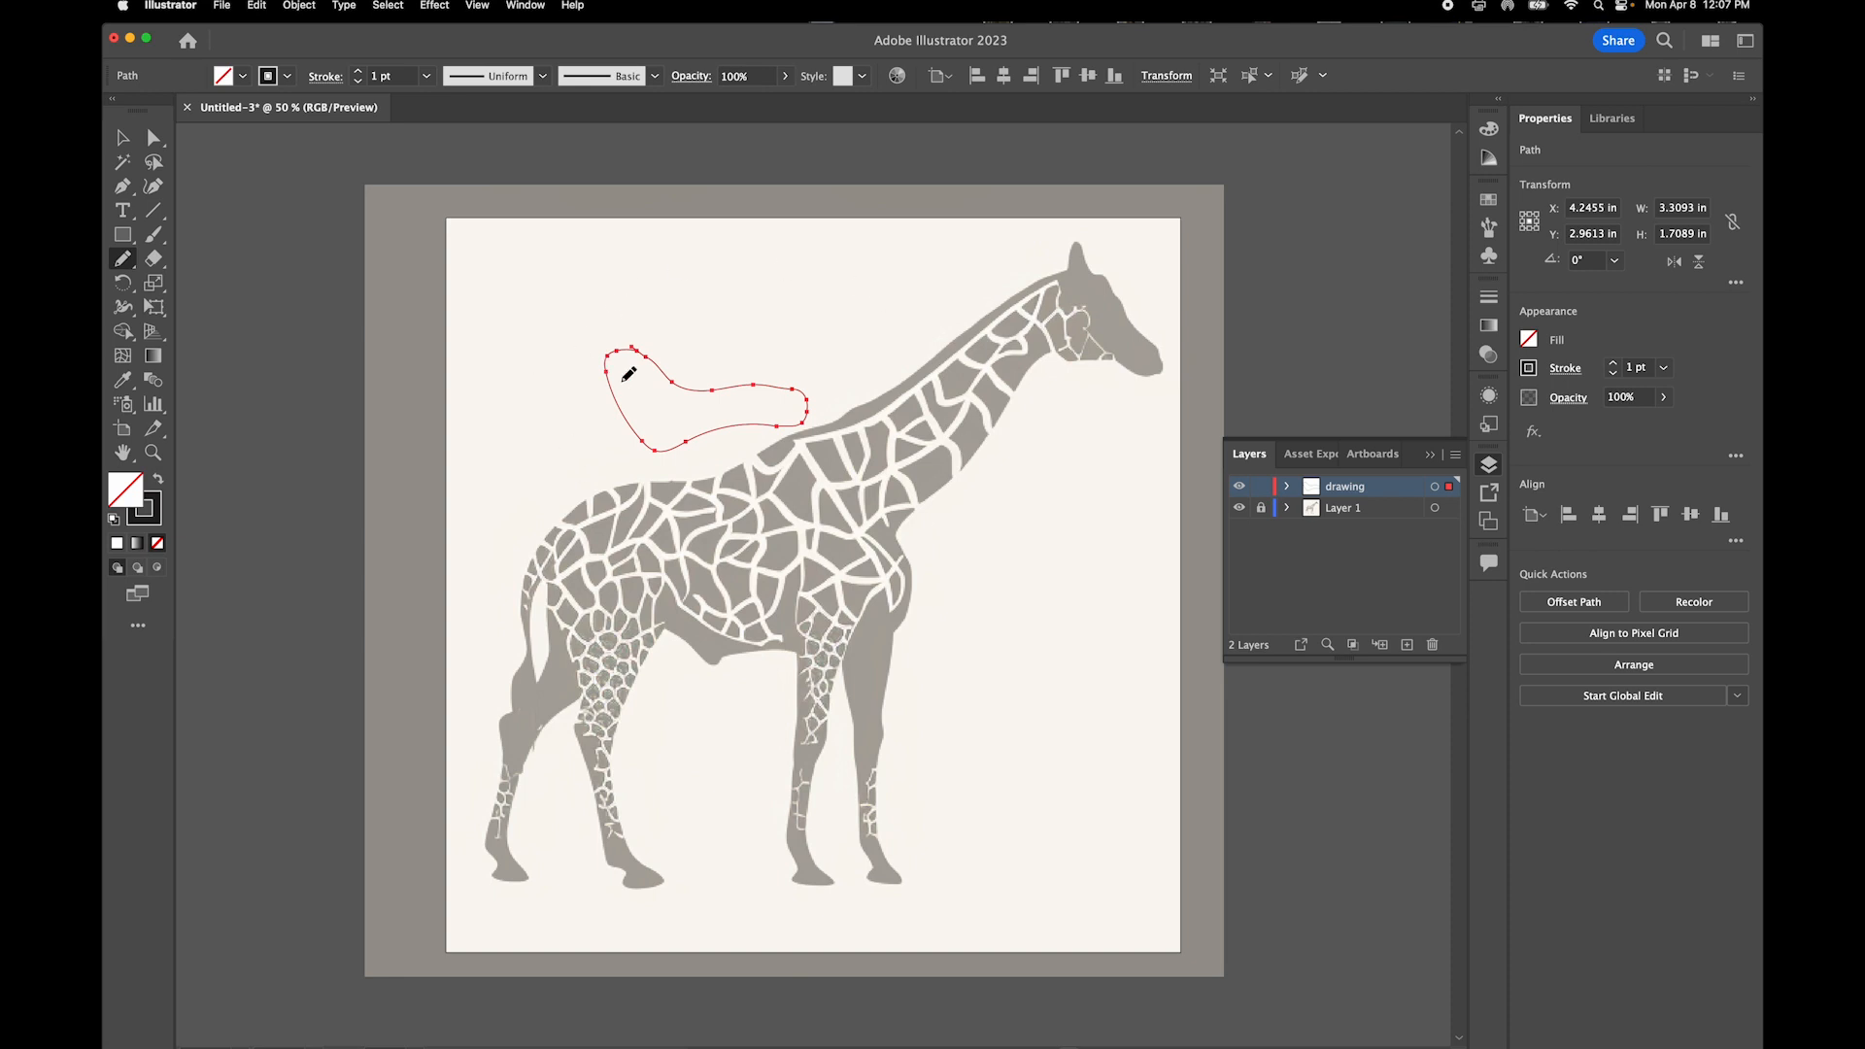
key("super+z")
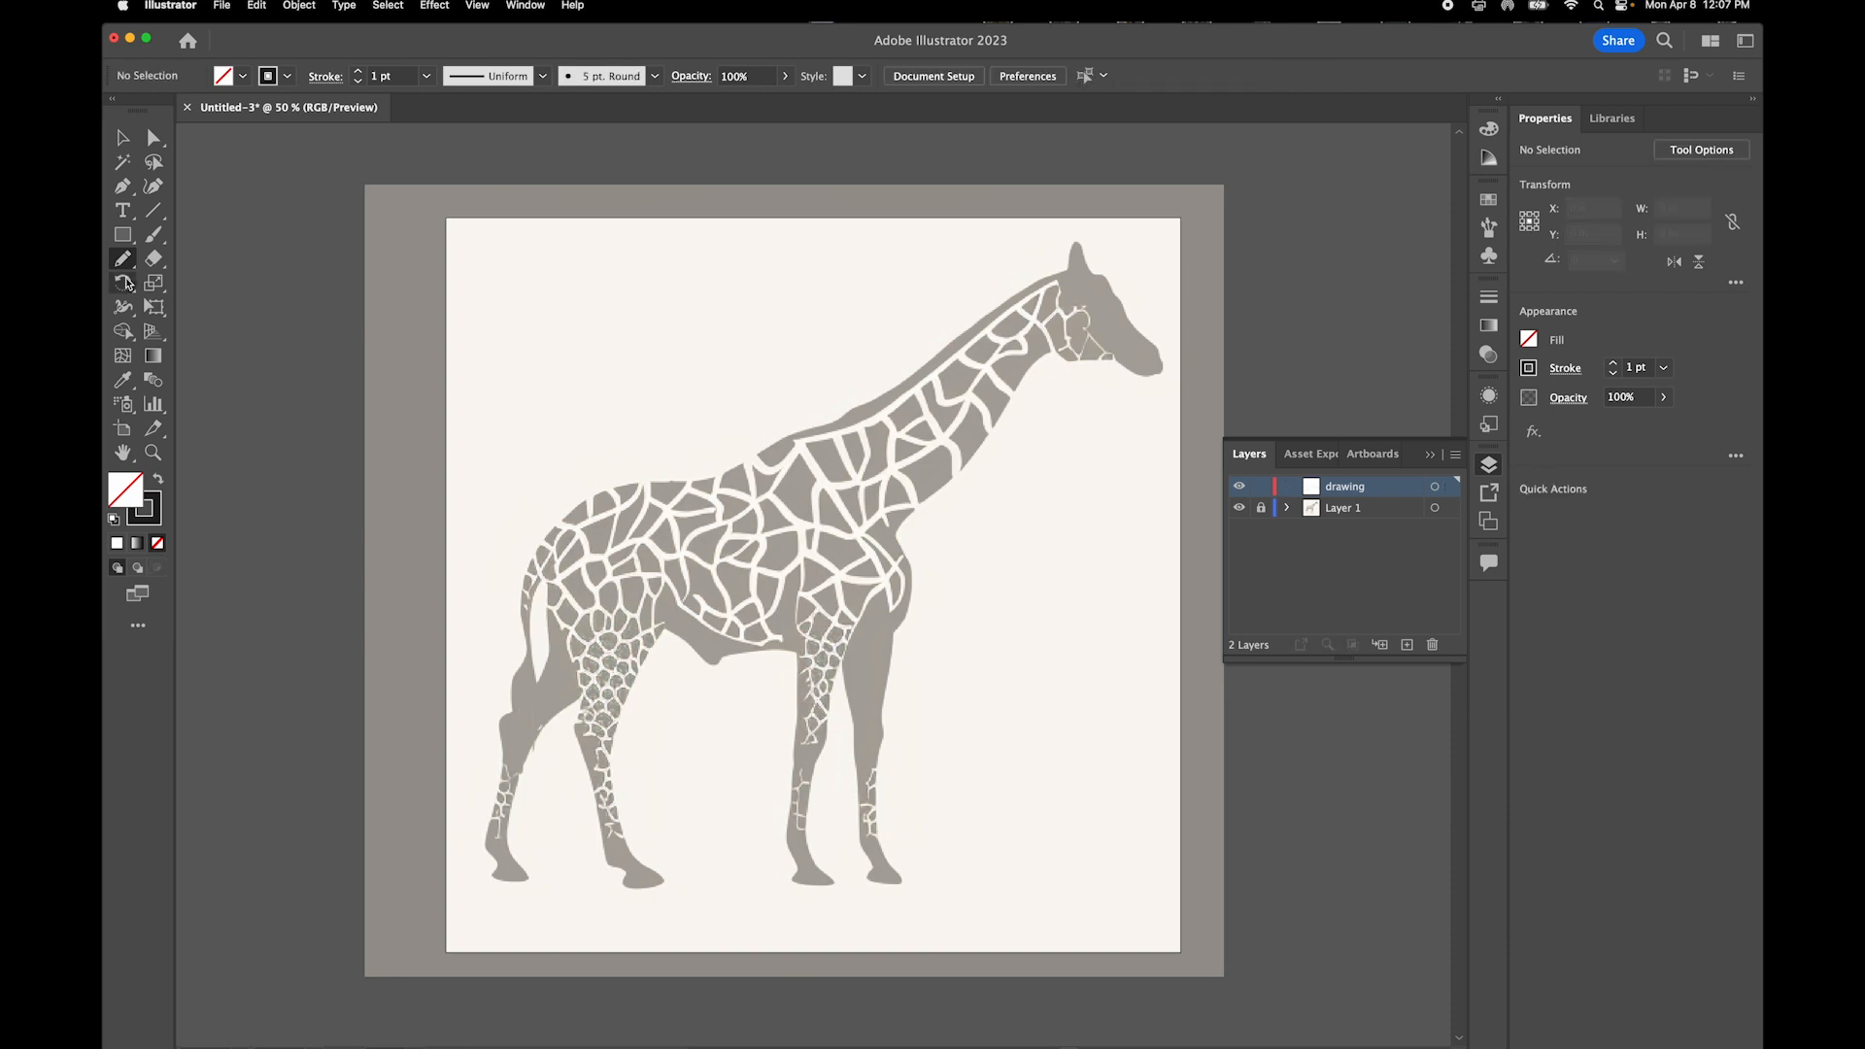
Reset the Pencil tool options, set Fidelity one notch towards Smooth, path closing within 20 pixels and path editing within 15 pixels
double_click(122, 260)
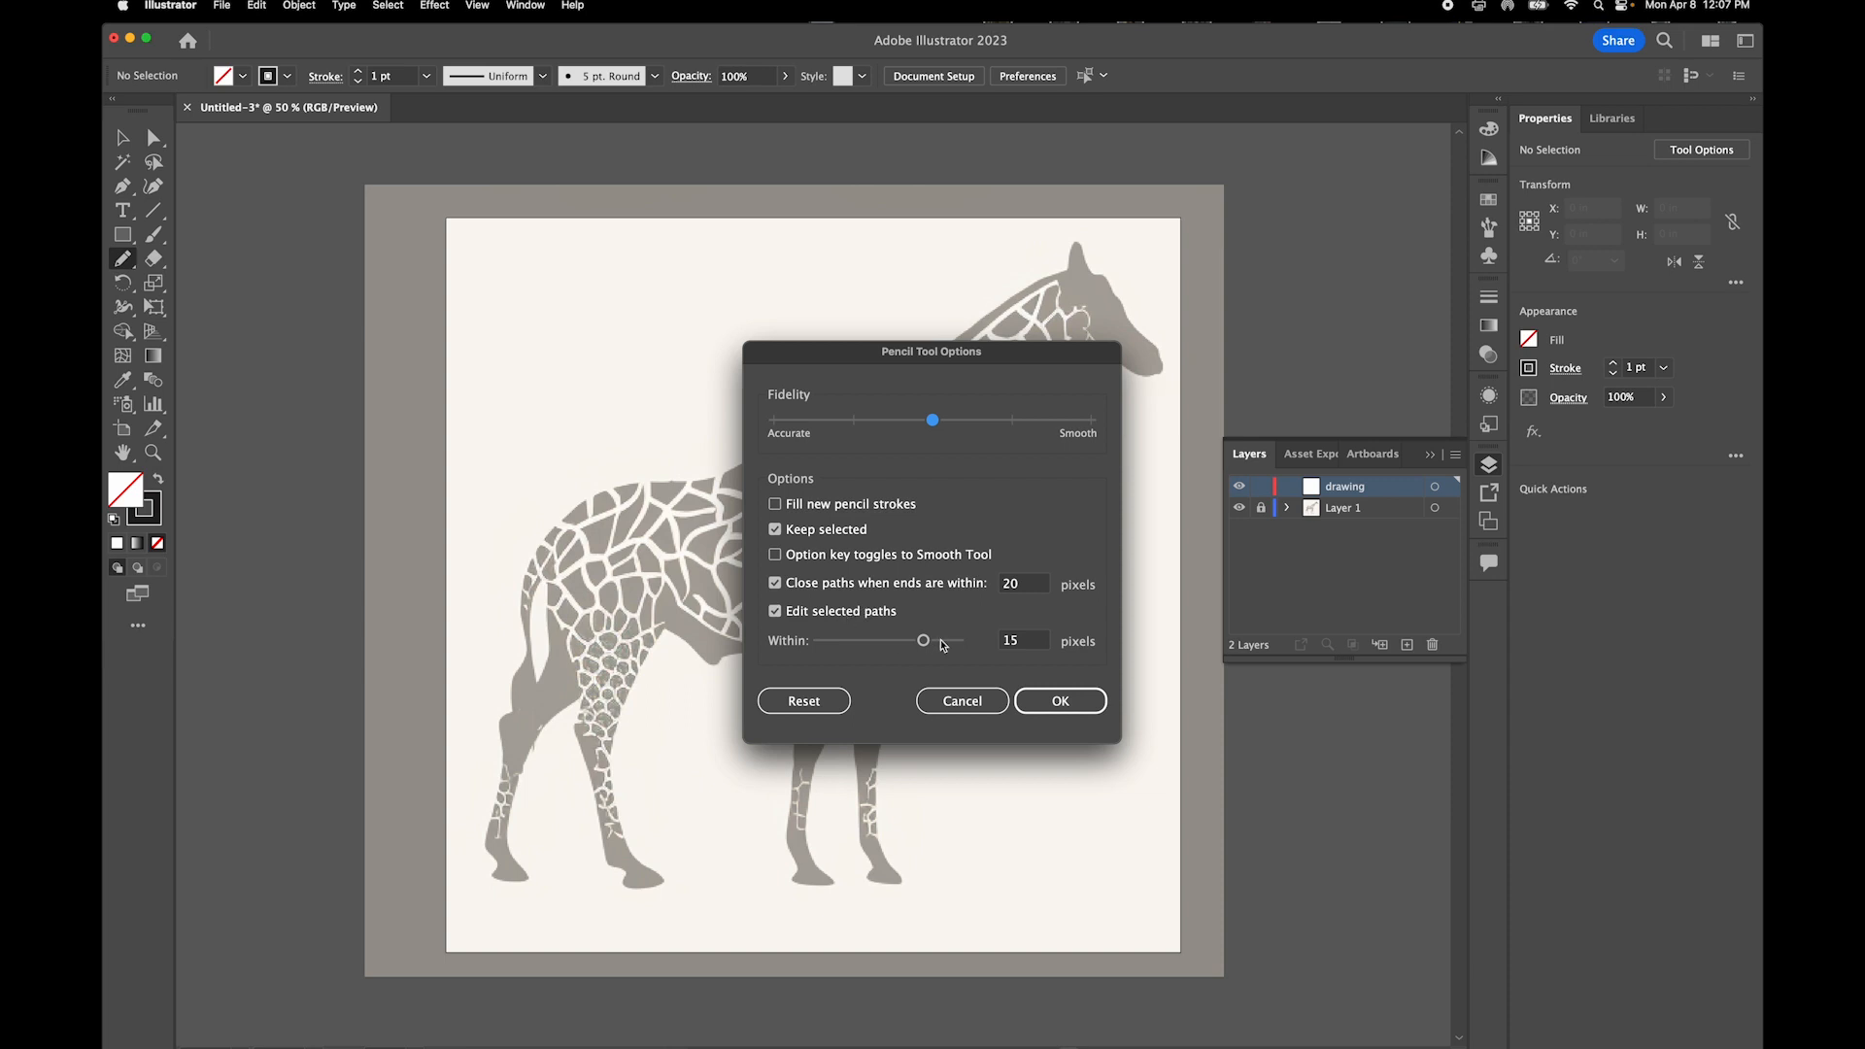
left_click(834, 699)
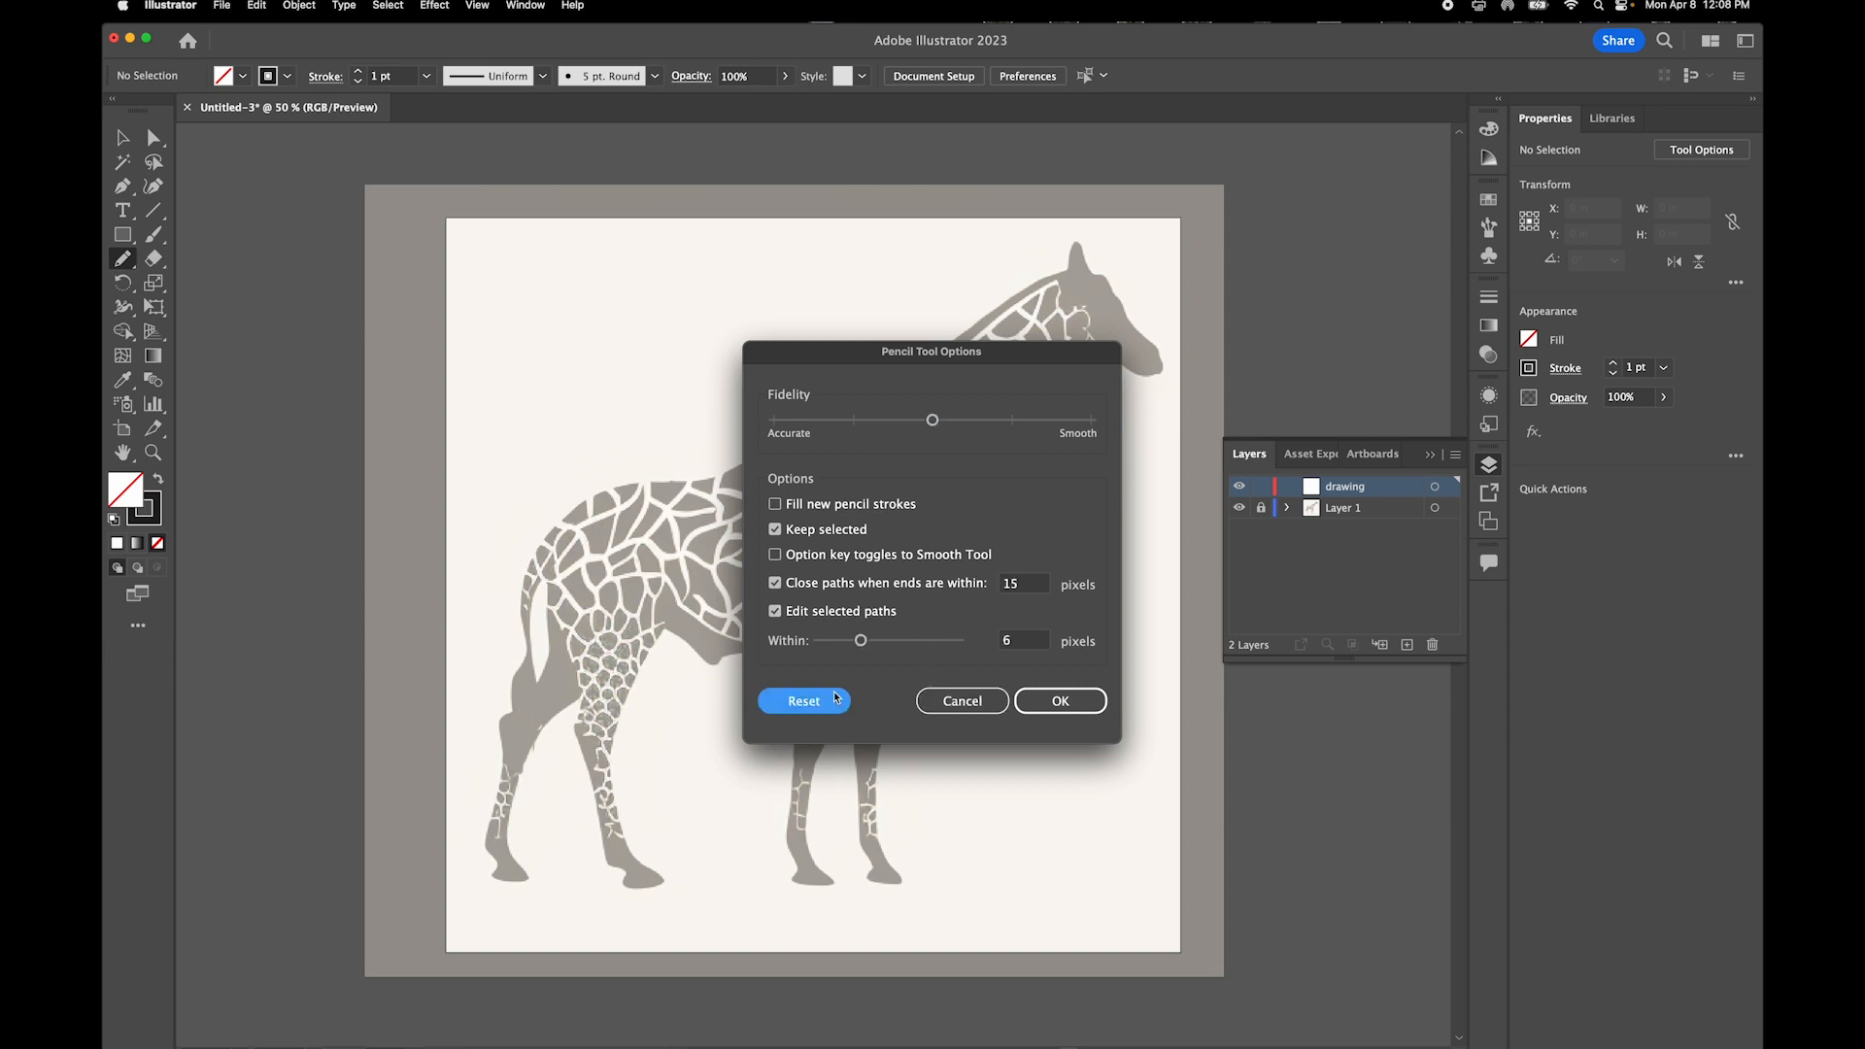
left_click(1026, 648)
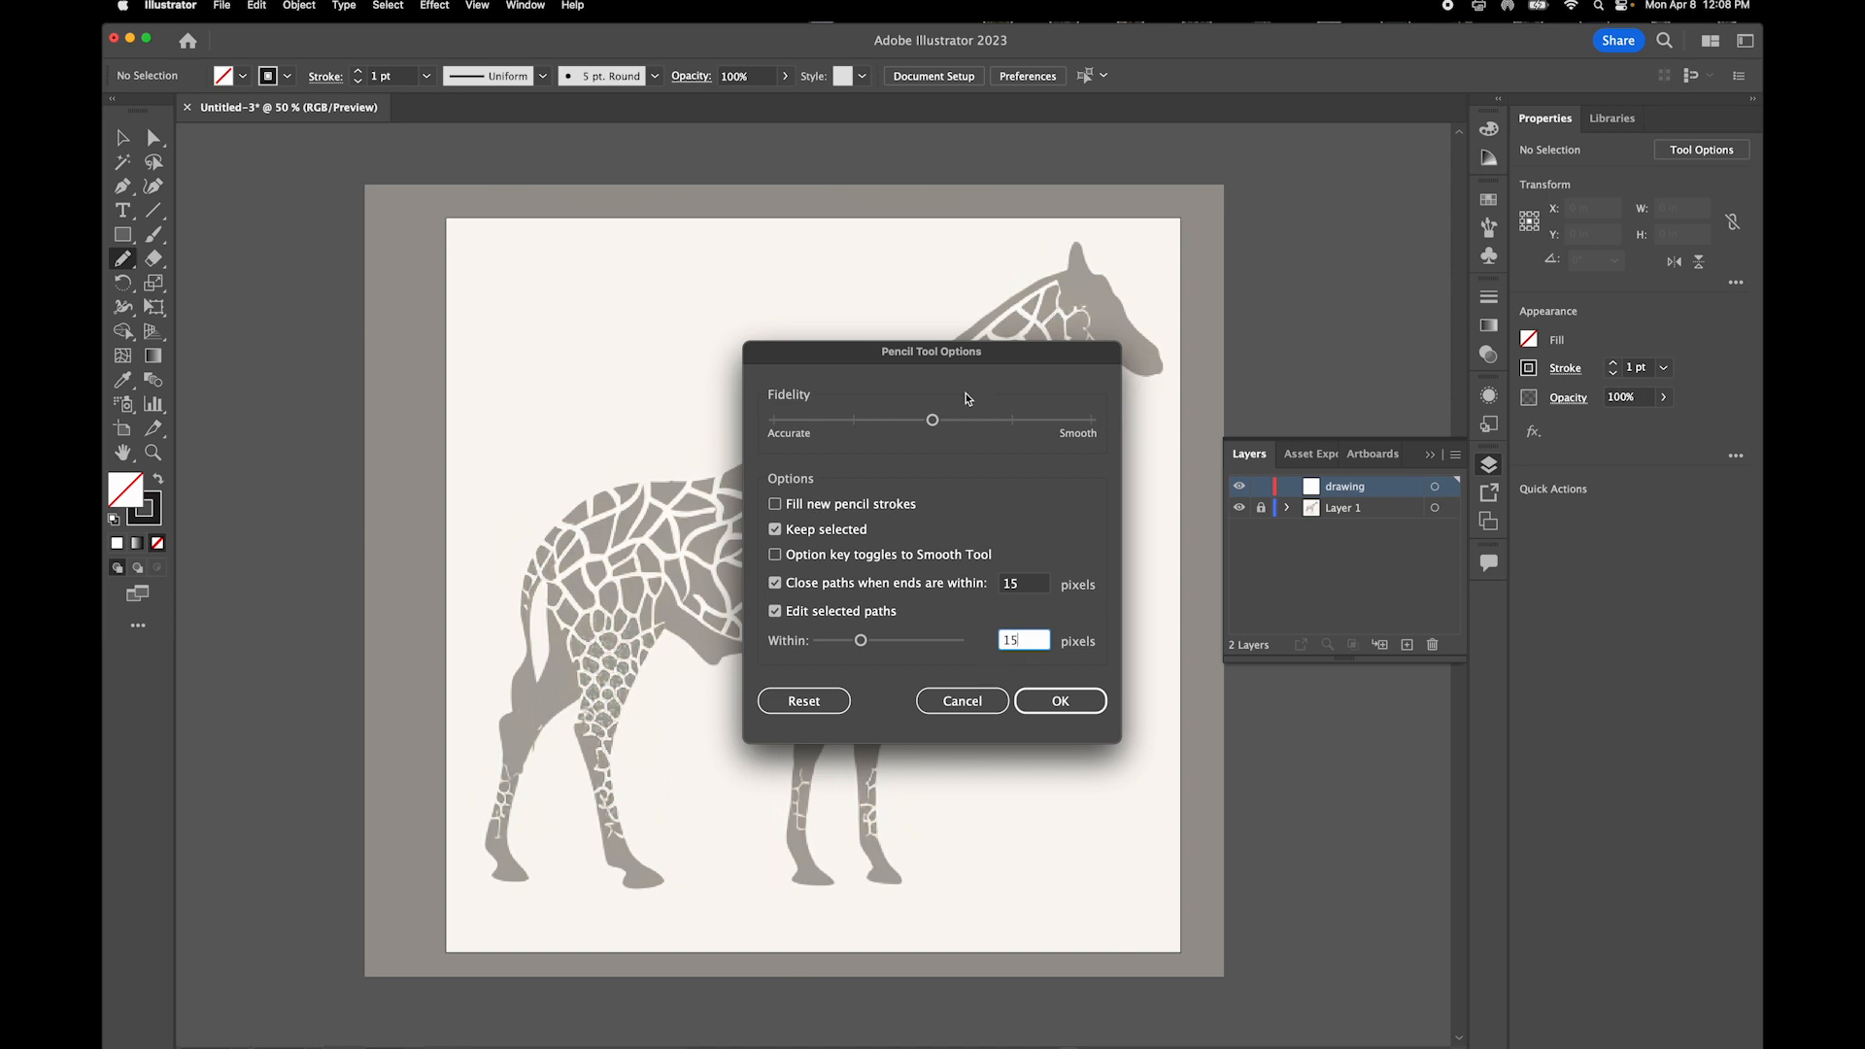
left_click_drag(932, 420, 1012, 419)
left_click(1034, 586)
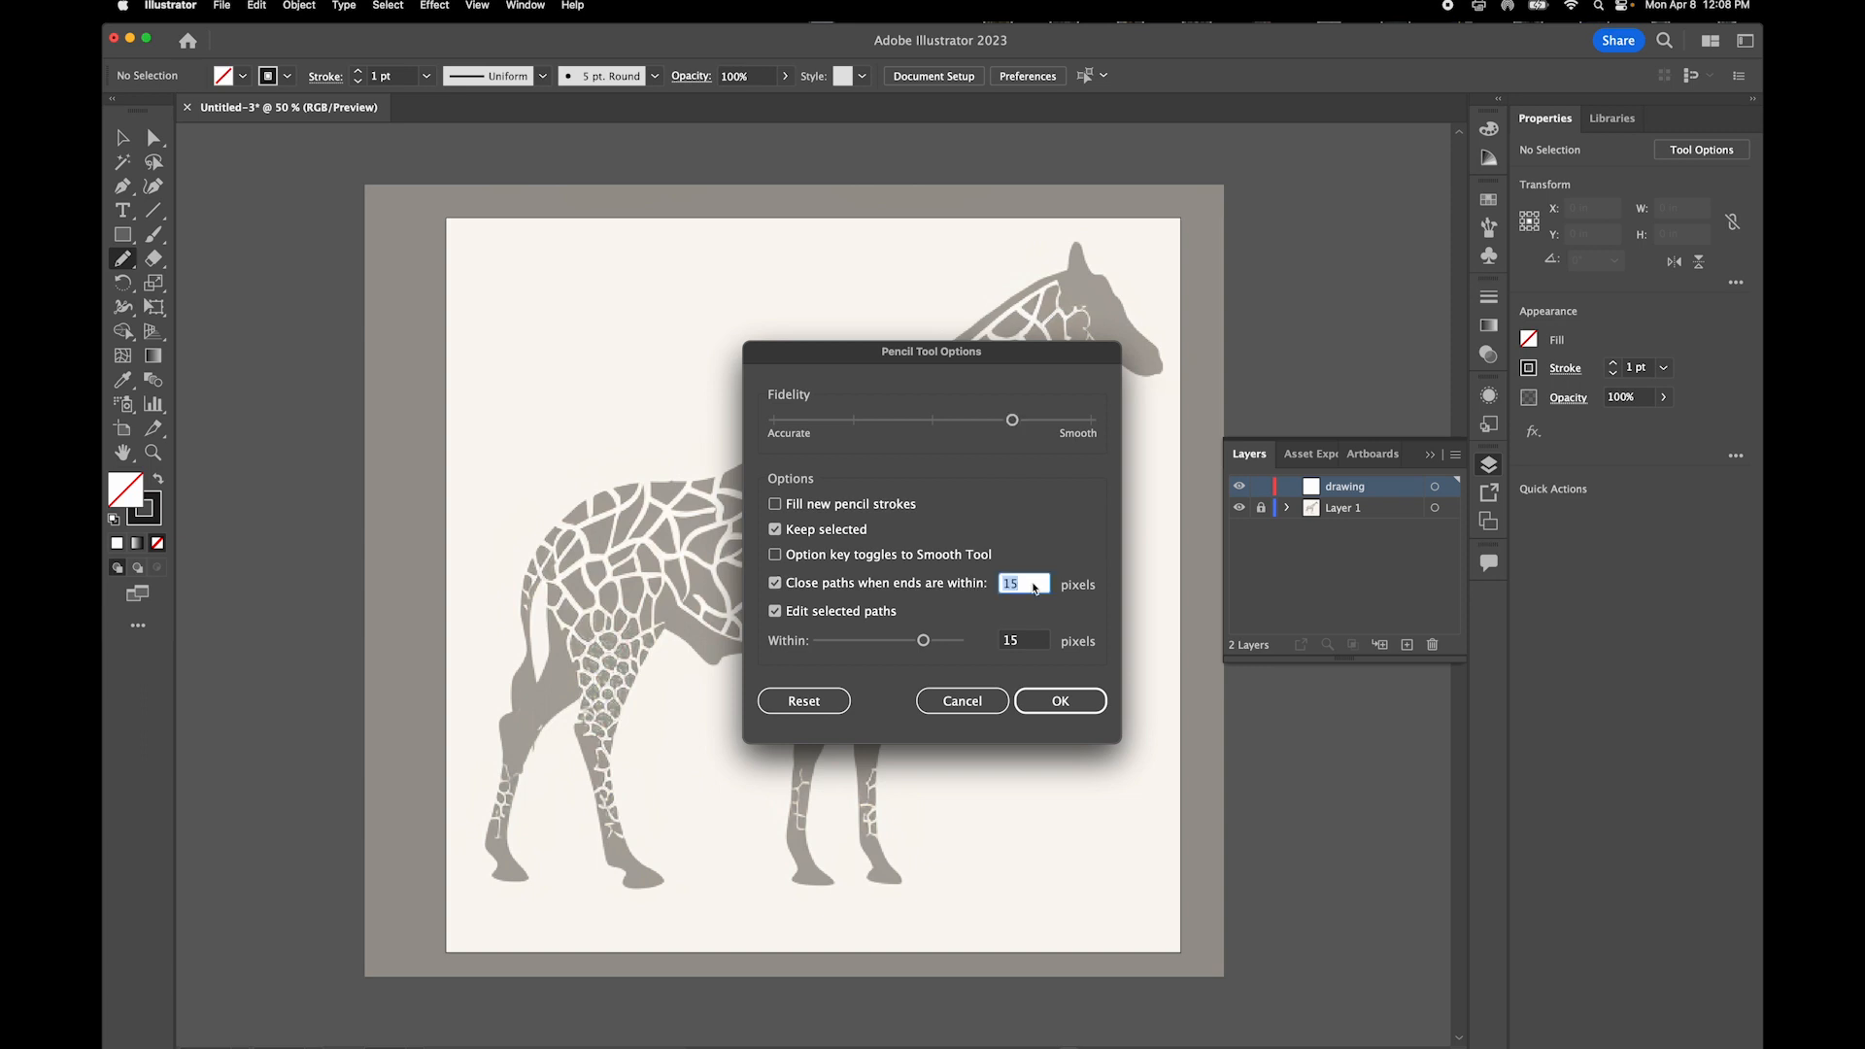
type("20")
left_click(1061, 700)
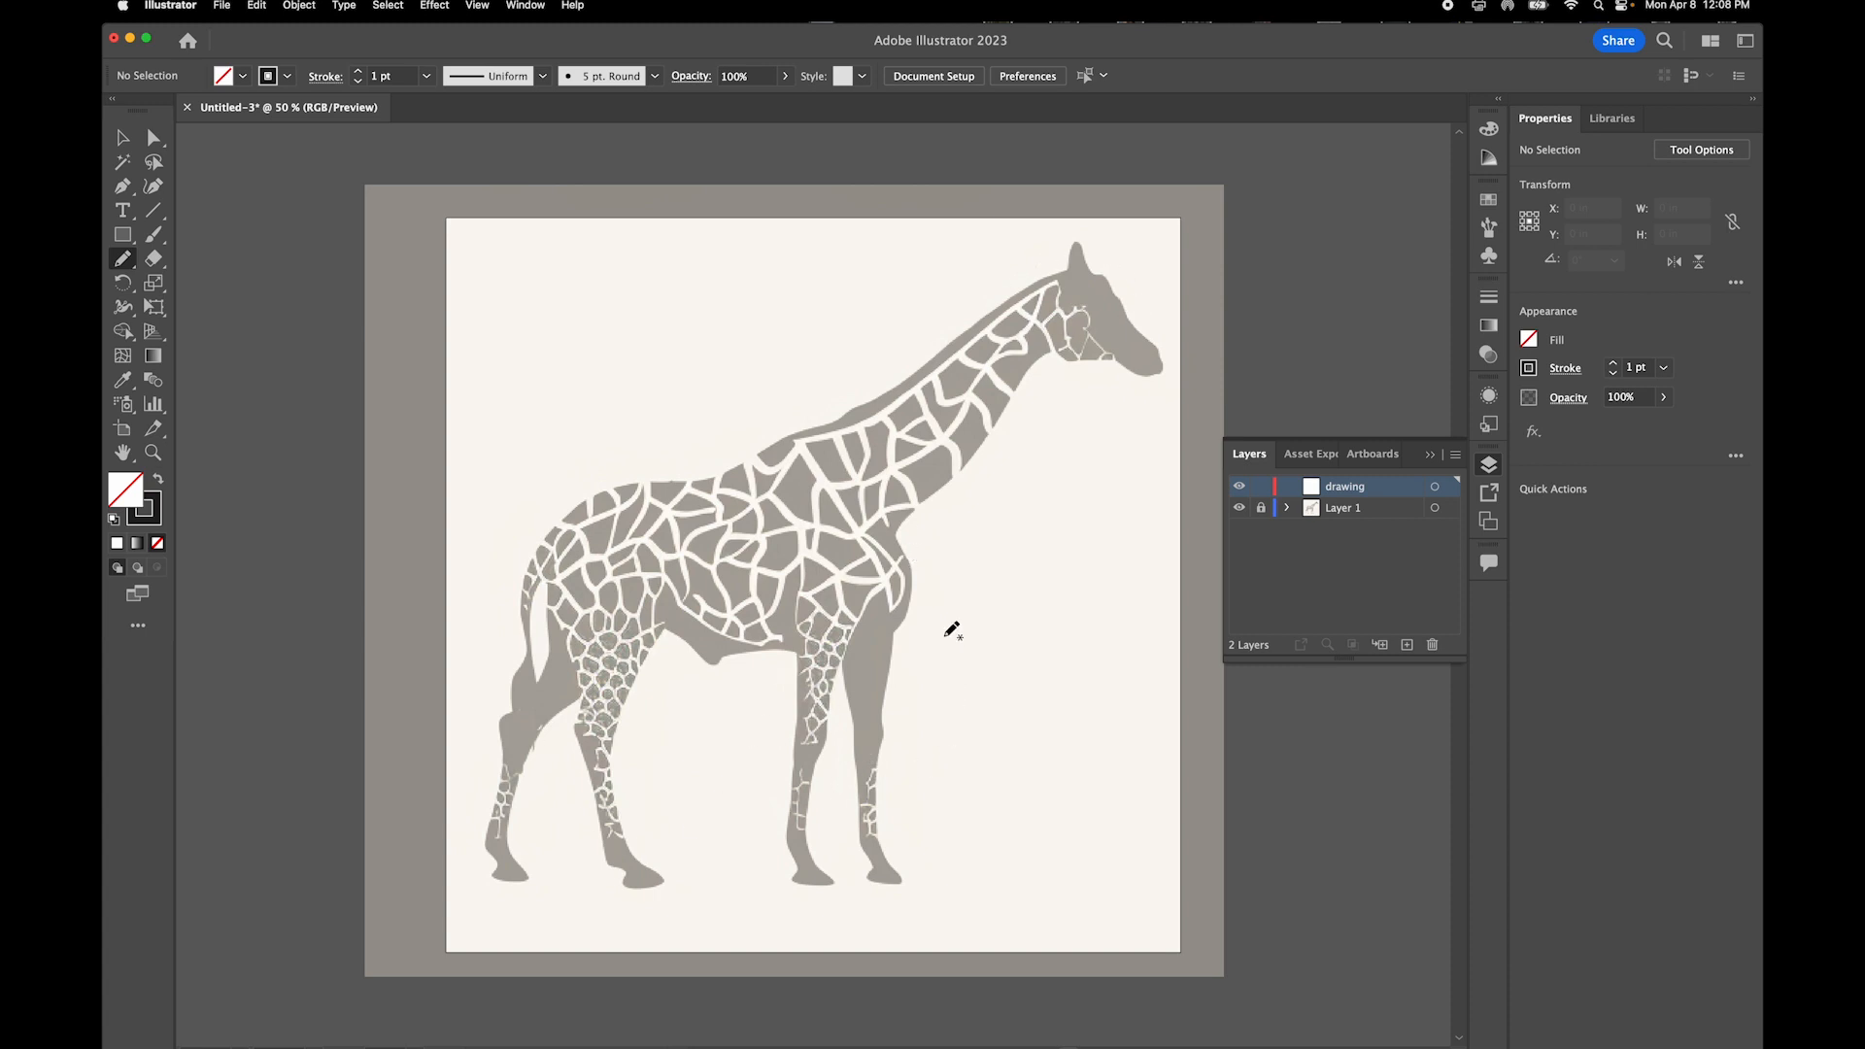
Trace the giraffe's horn from the forehead over the tip to the nape as a line about 0.8 by 0.63 in
scroll(942, 633, "up", 10)
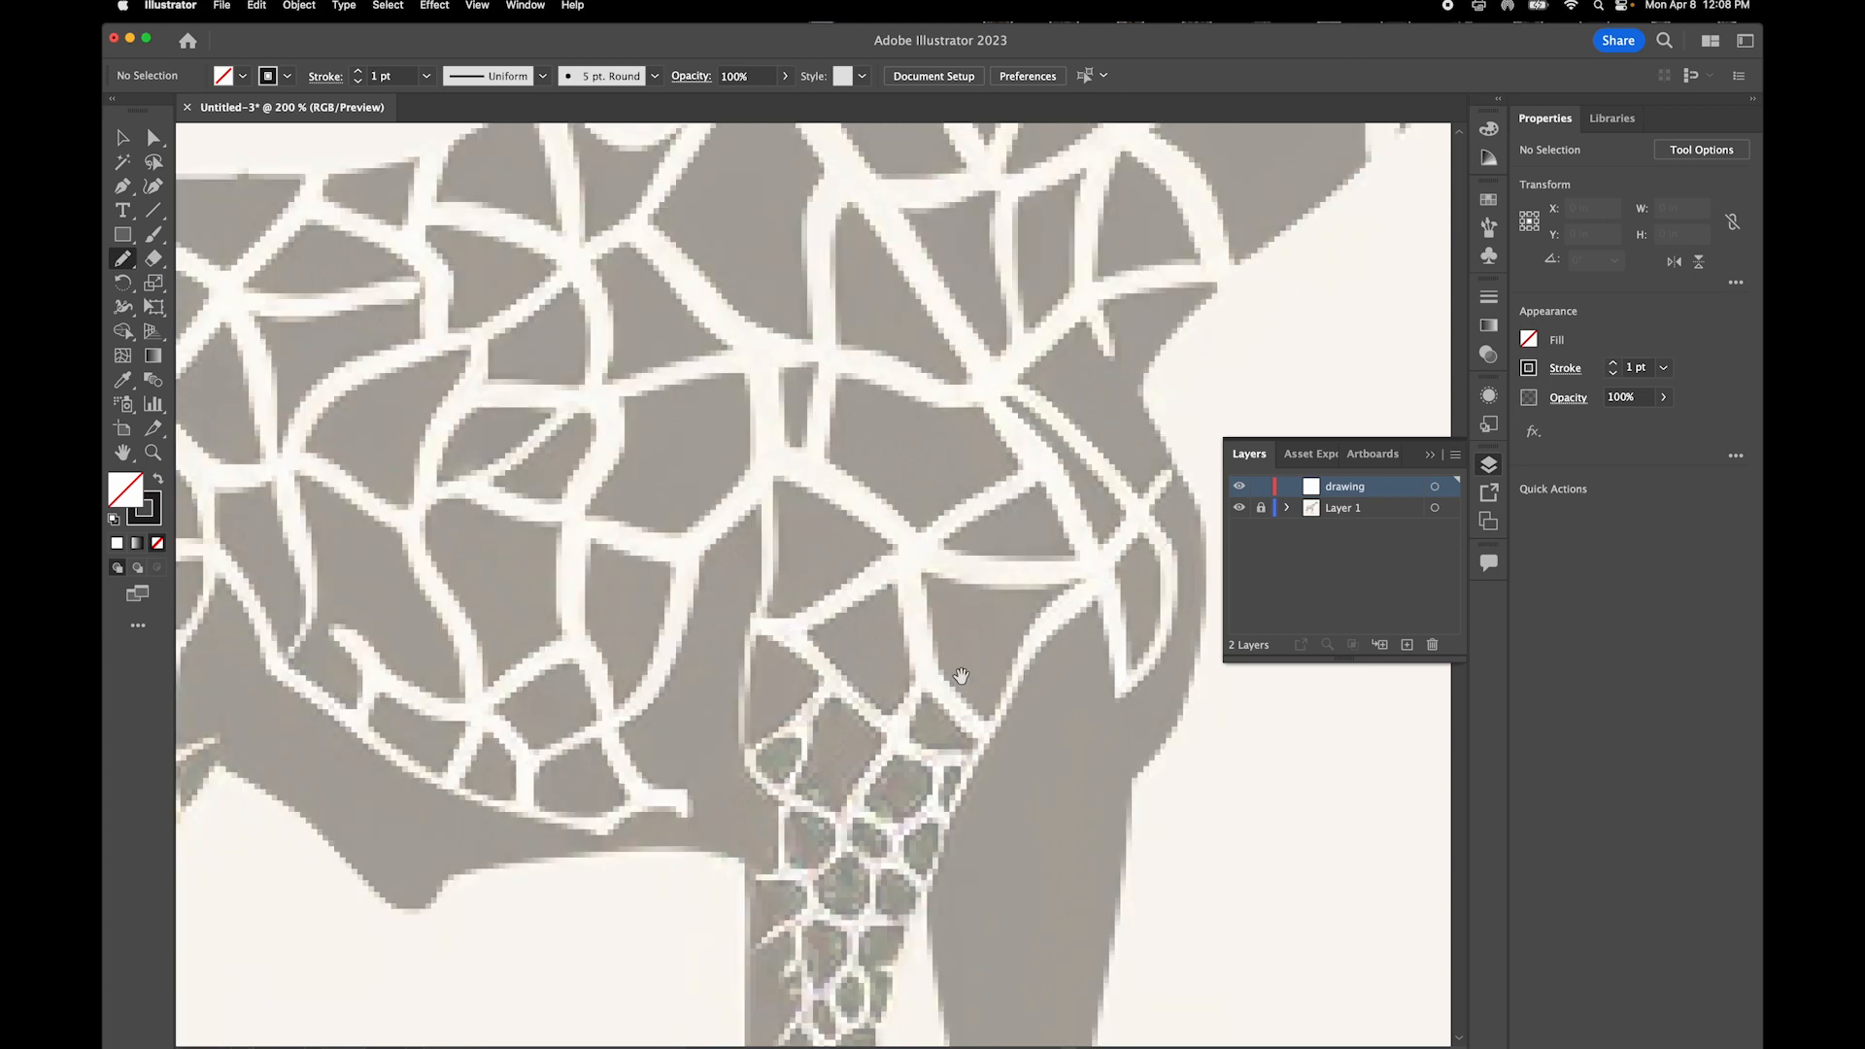
scroll(961, 675, "up", 10)
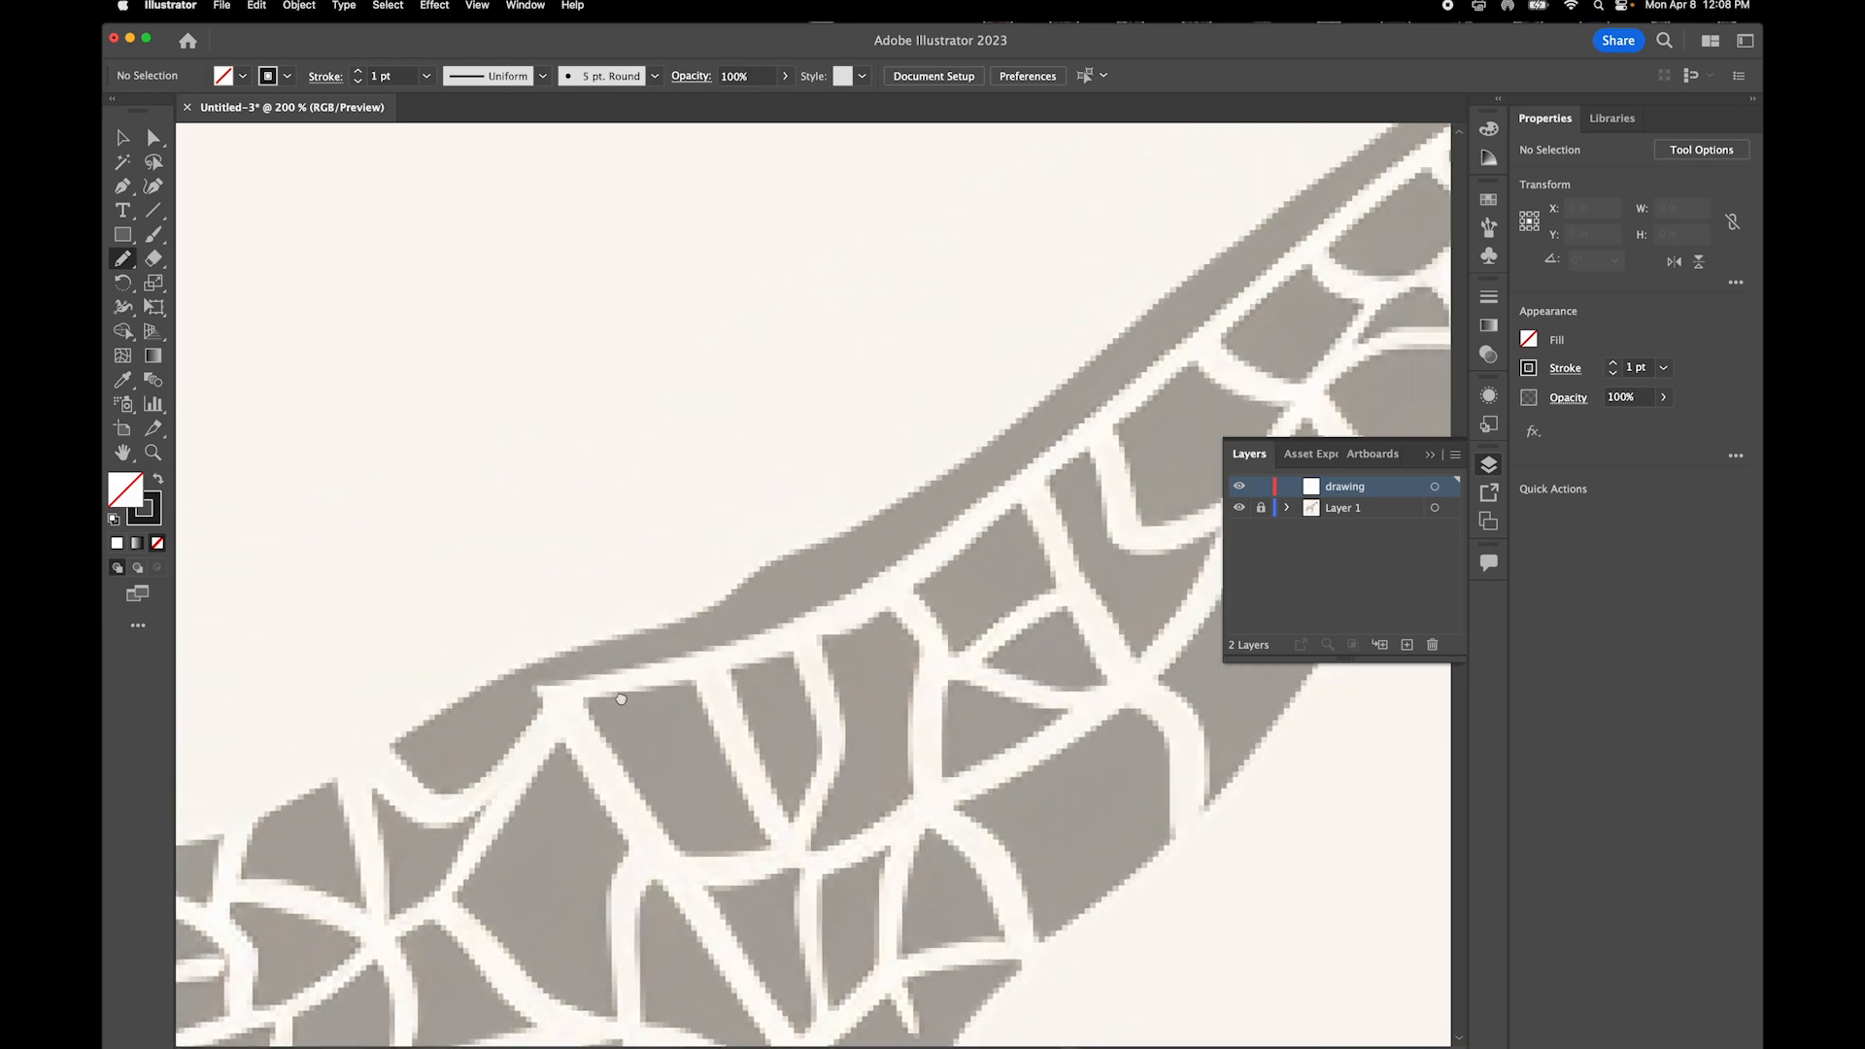
left_click_drag(819, 500, 805, 501)
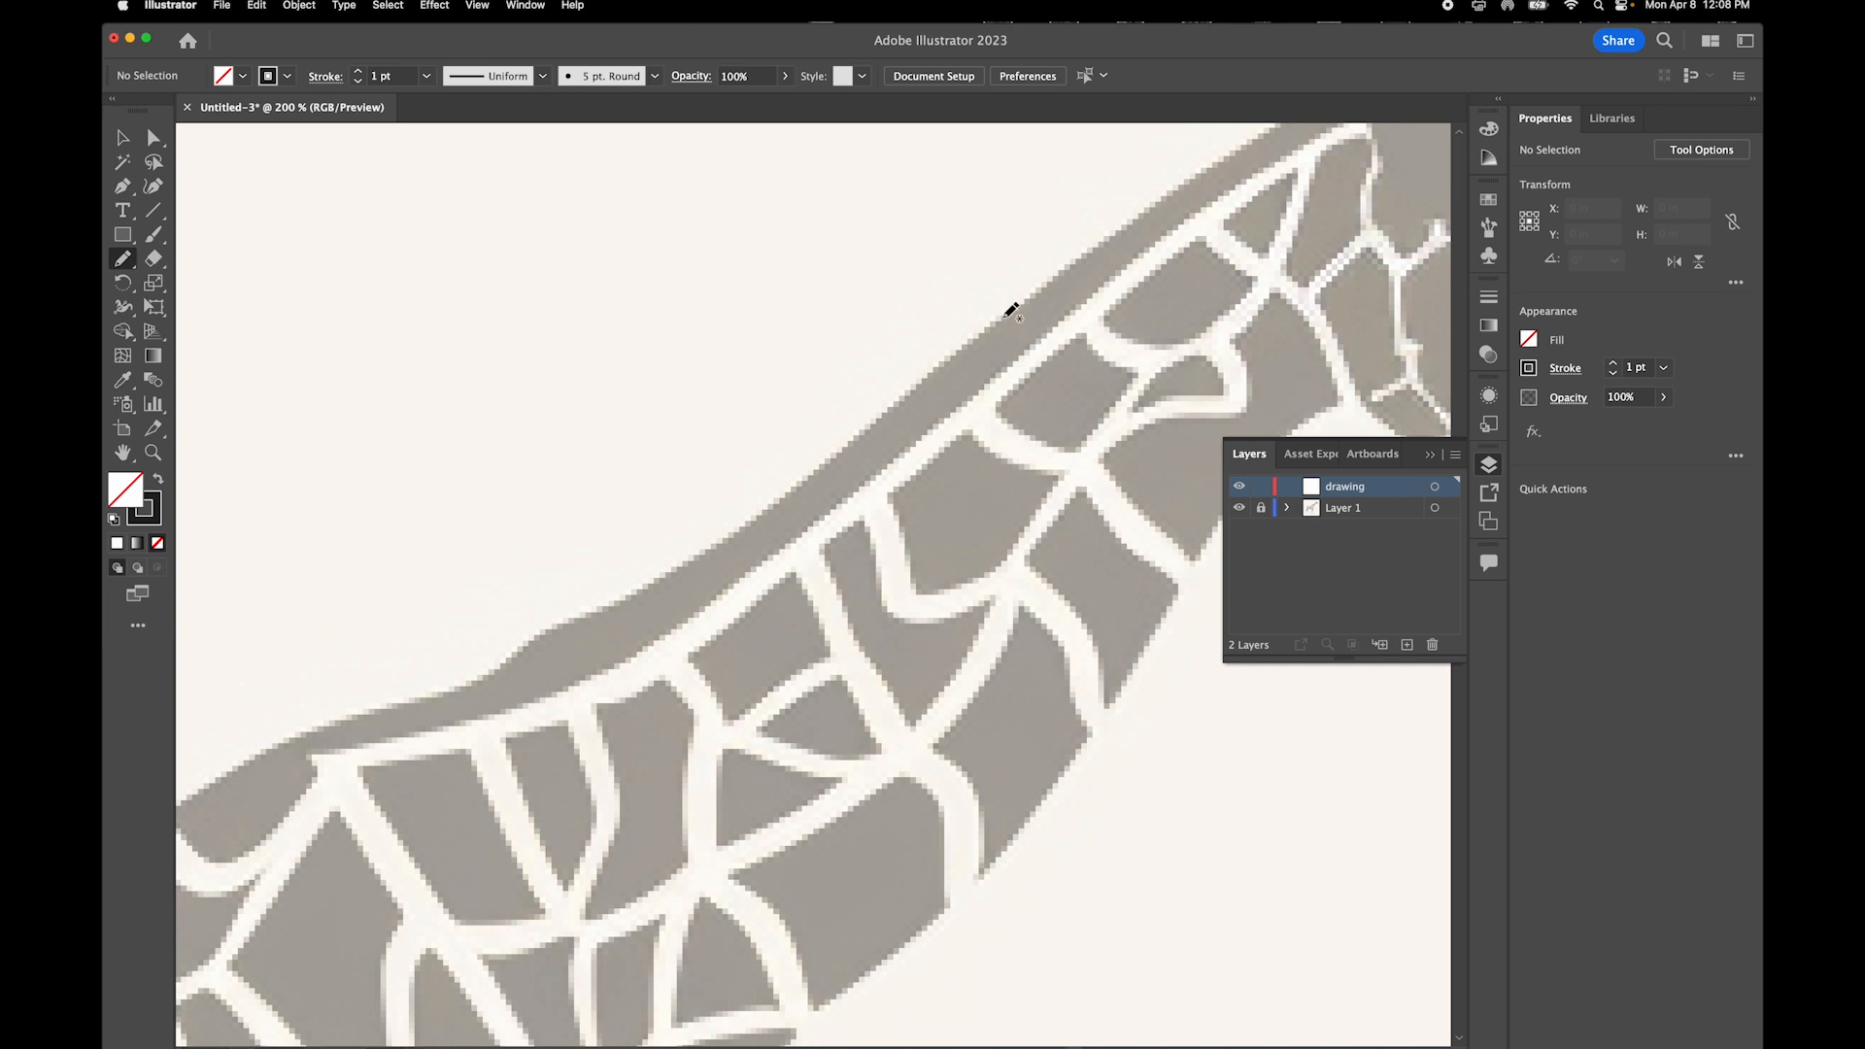
mouse_move(1112, 293)
left_mouse_down()
mouse_move(885, 507)
mouse_move(641, 515)
mouse_move(561, 476)
left_mouse_up()
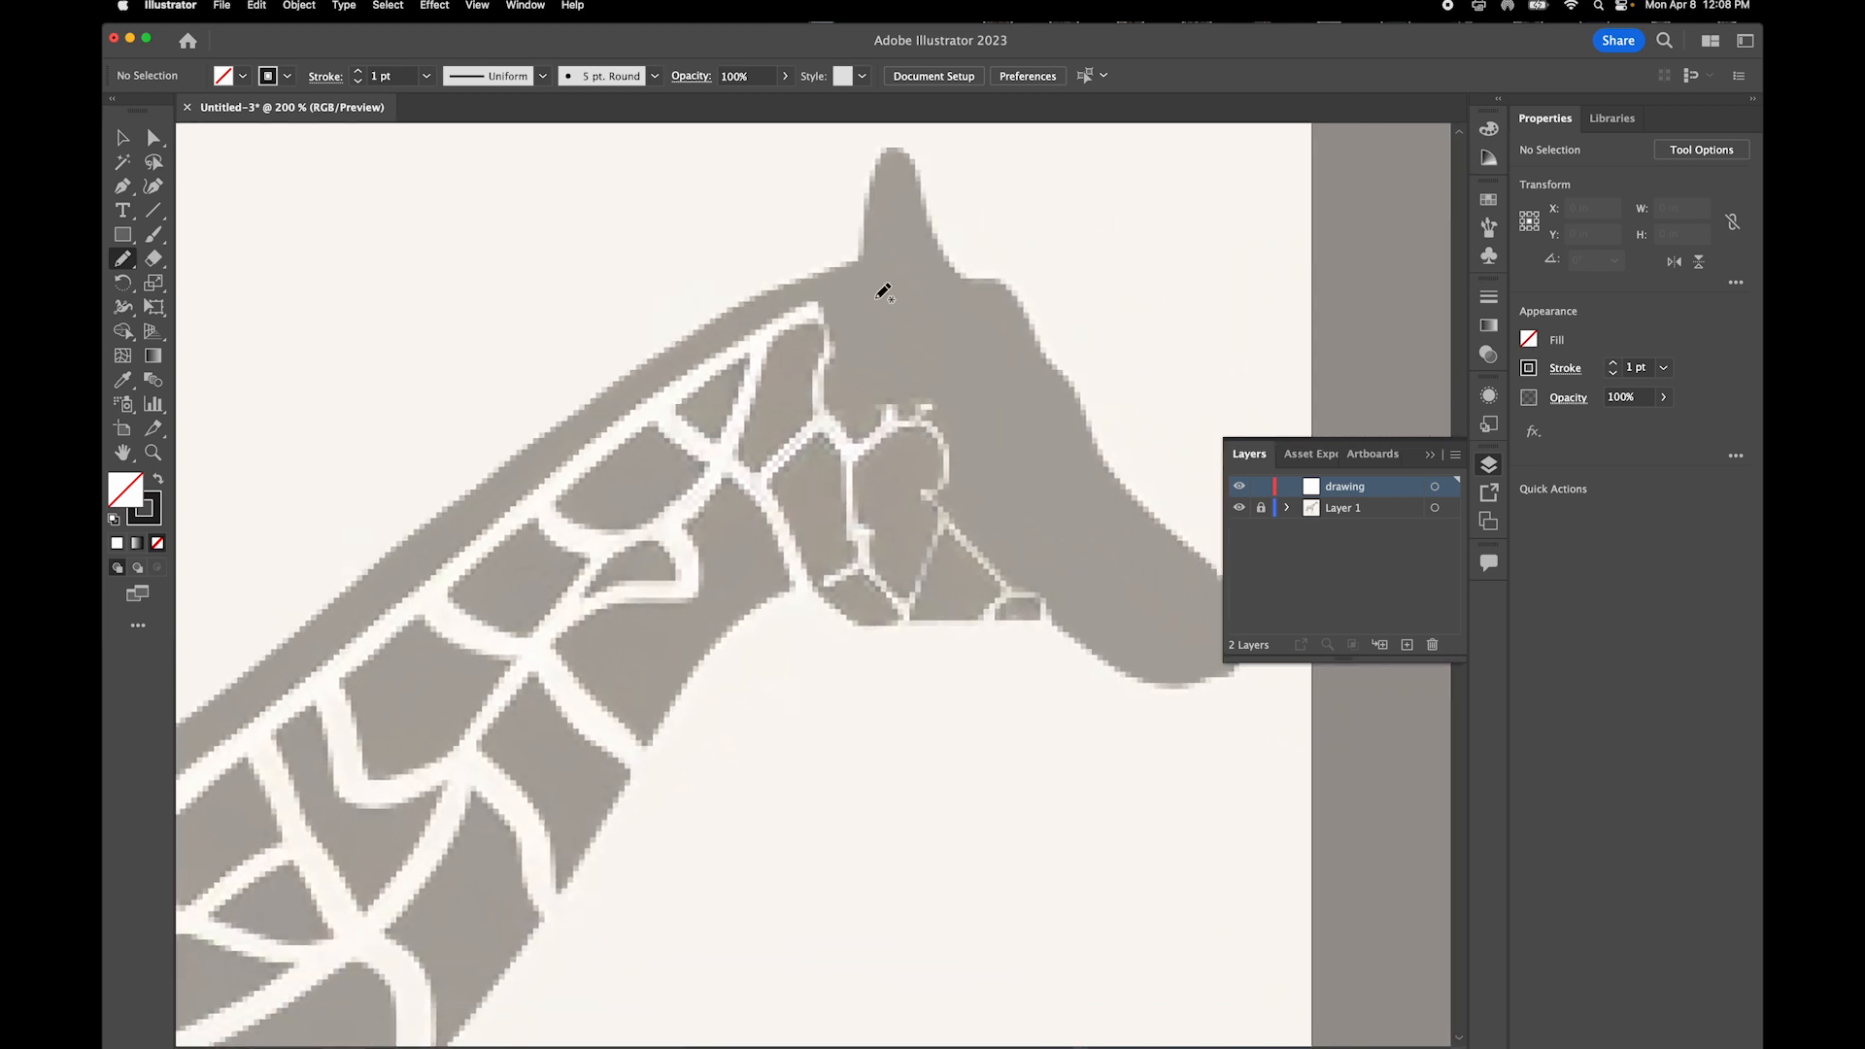
mouse_move(954, 258)
left_mouse_down()
mouse_move(890, 156)
mouse_move(858, 259)
mouse_move(772, 306)
left_mouse_up()
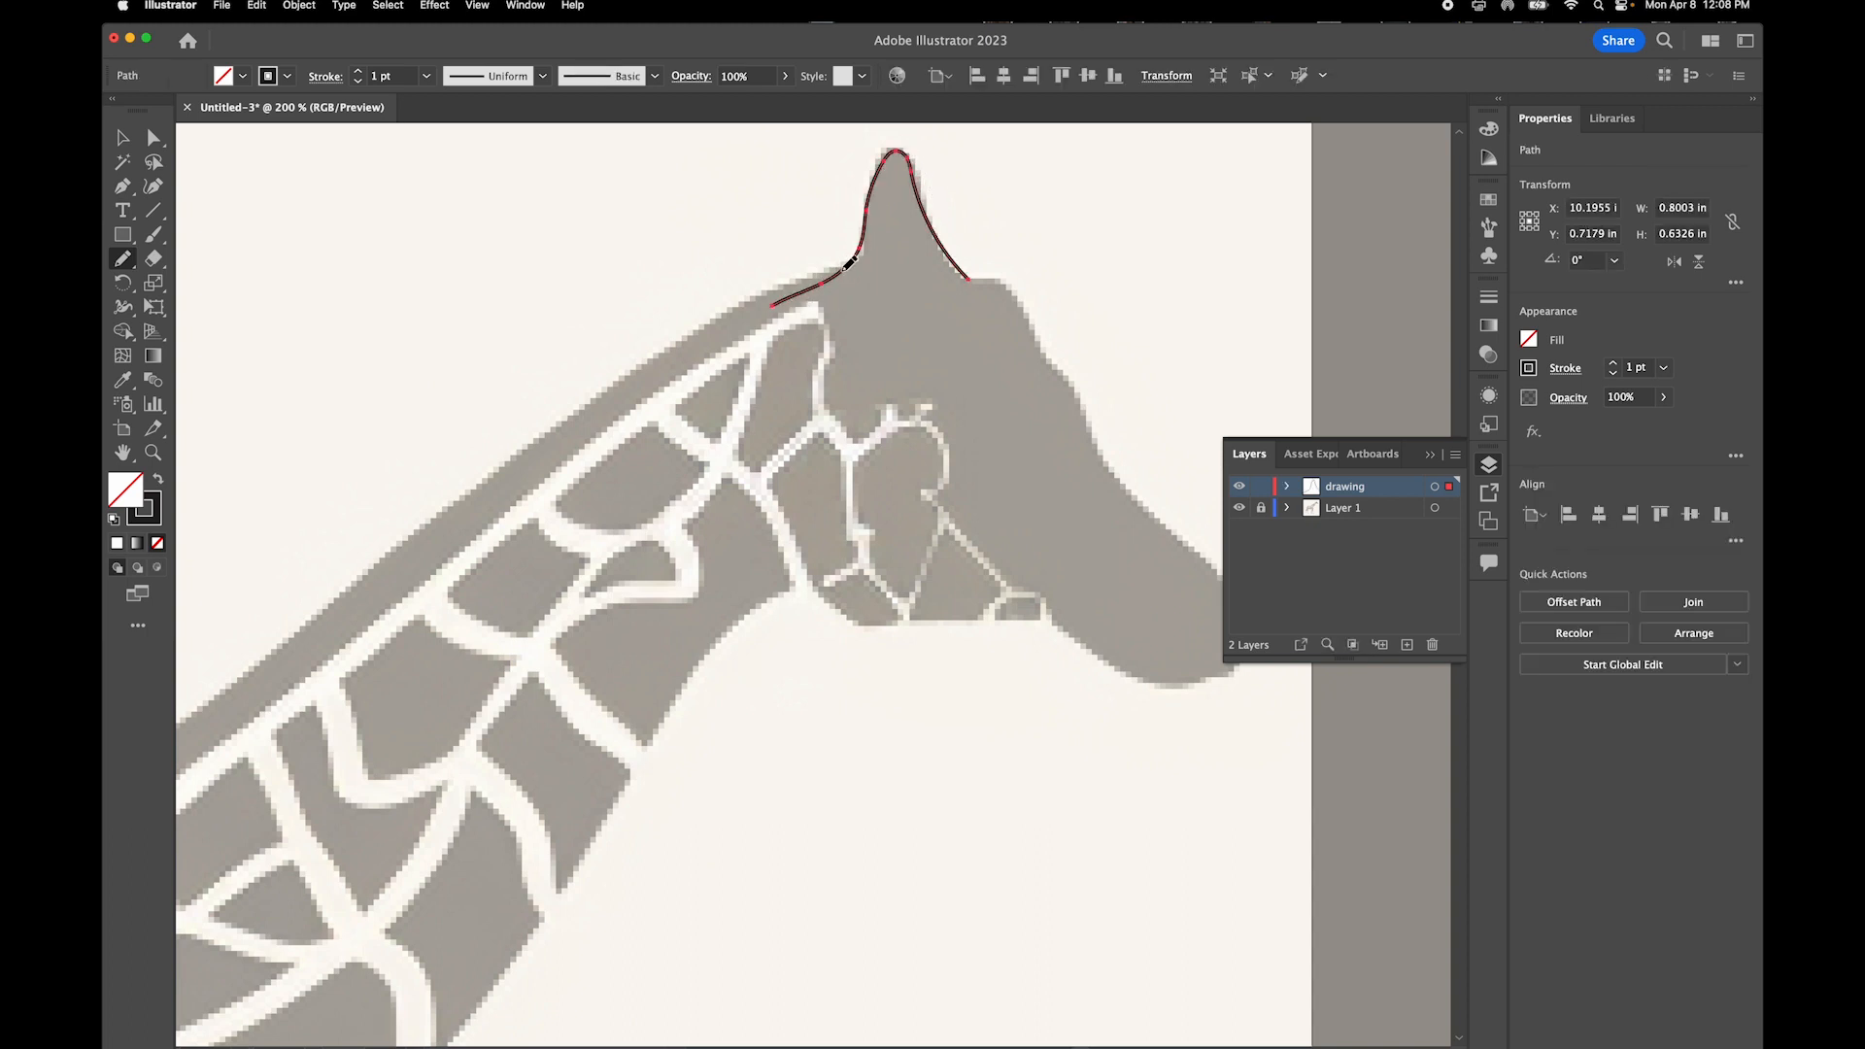
Extend the traced line from the nape down the back of the neck and past the shoulder hump
mouse_move(732, 321)
left_mouse_down()
mouse_move(573, 402)
mouse_move(687, 327)
mouse_move(690, 303)
mouse_move(383, 542)
mouse_move(575, 451)
mouse_move(774, 311)
left_mouse_up()
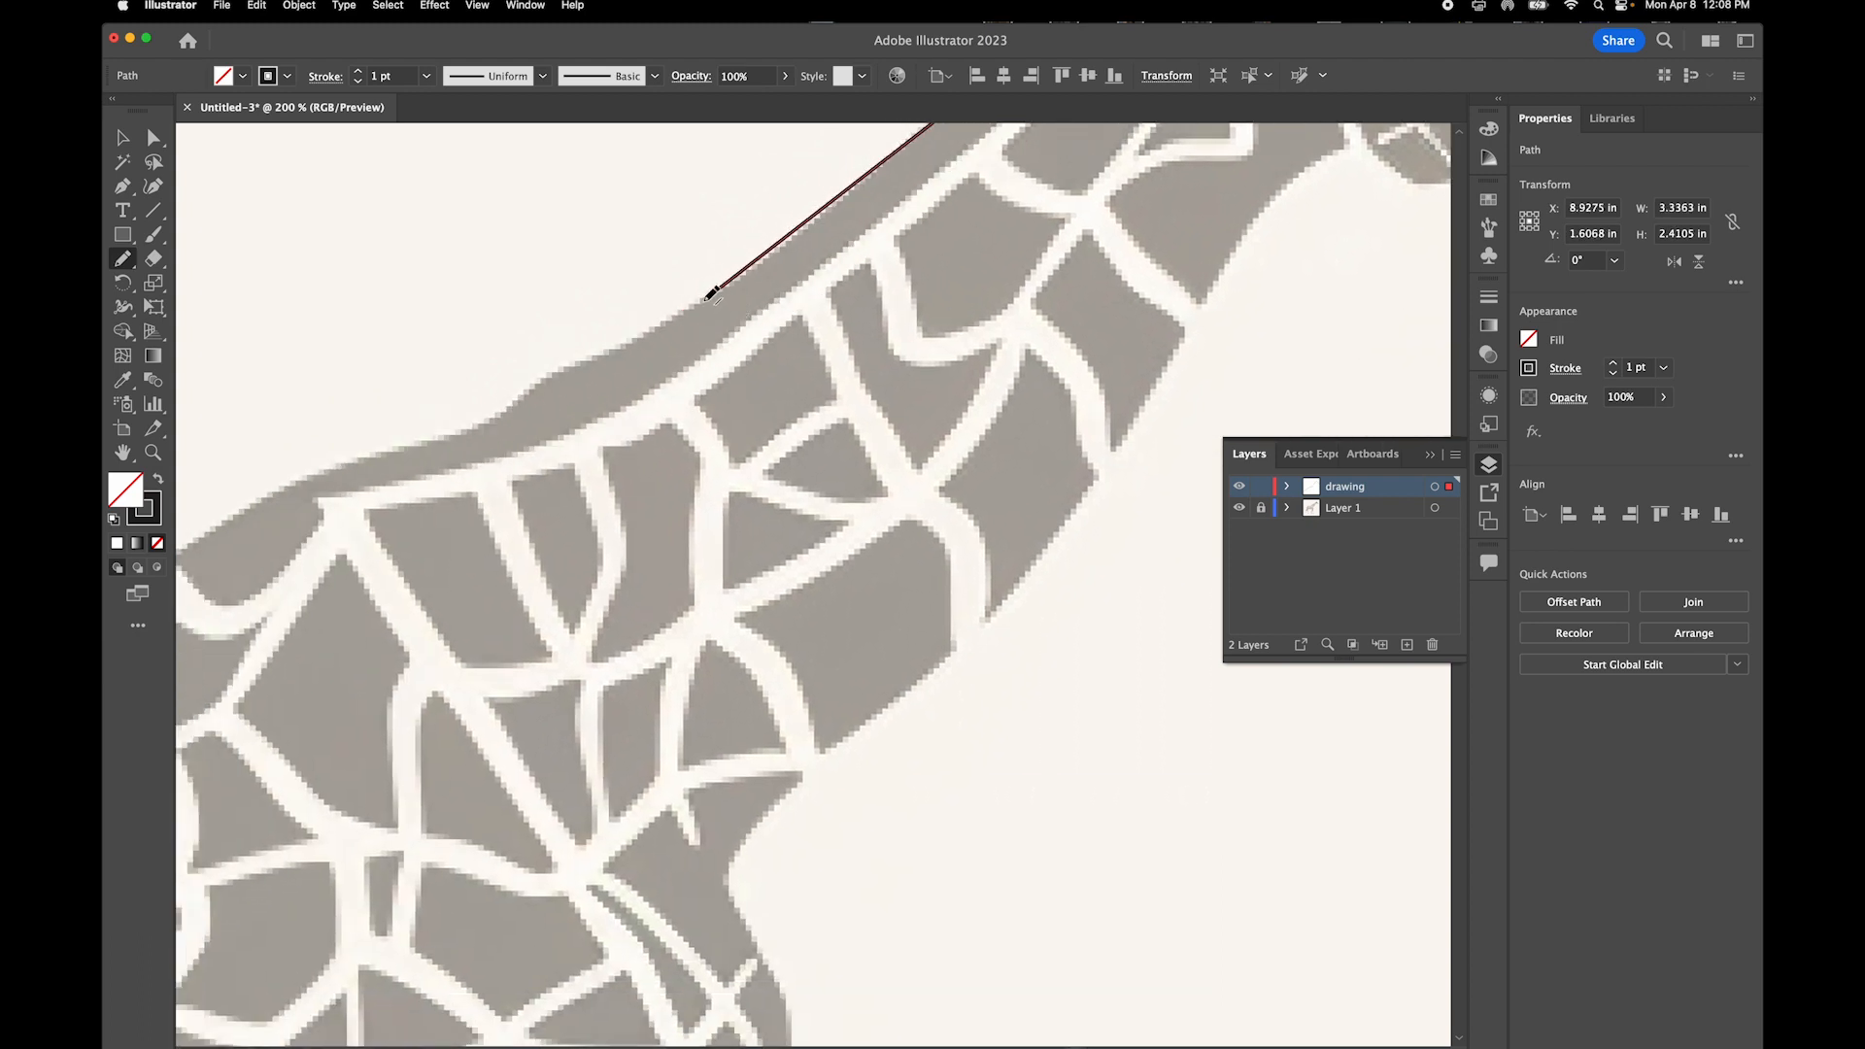
left_click_drag(526, 407, 513, 413)
mouse_move(610, 354)
left_mouse_down()
mouse_move(499, 418)
mouse_move(715, 331)
mouse_move(554, 386)
left_mouse_up()
left_click_drag(456, 451, 376, 564)
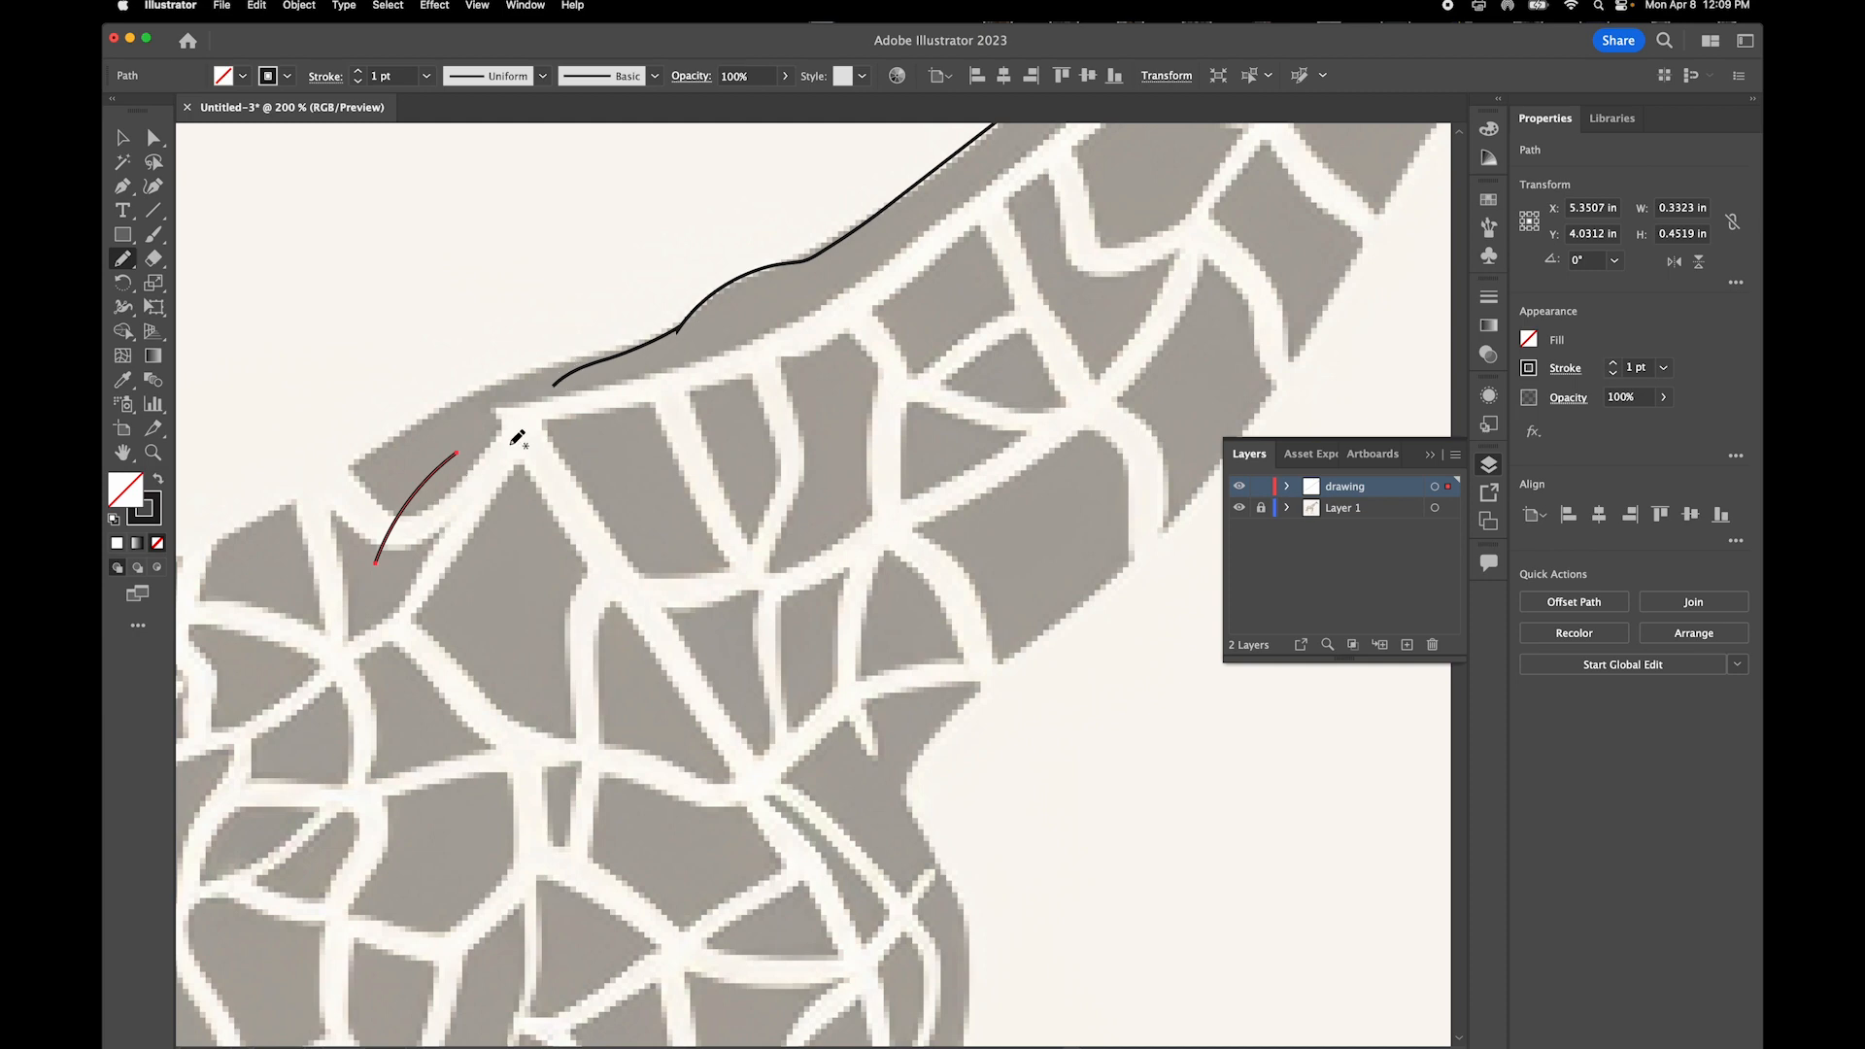
mouse_move(652, 348)
left_mouse_down()
mouse_move(795, 391)
mouse_move(757, 399)
left_mouse_up()
key("super+z")
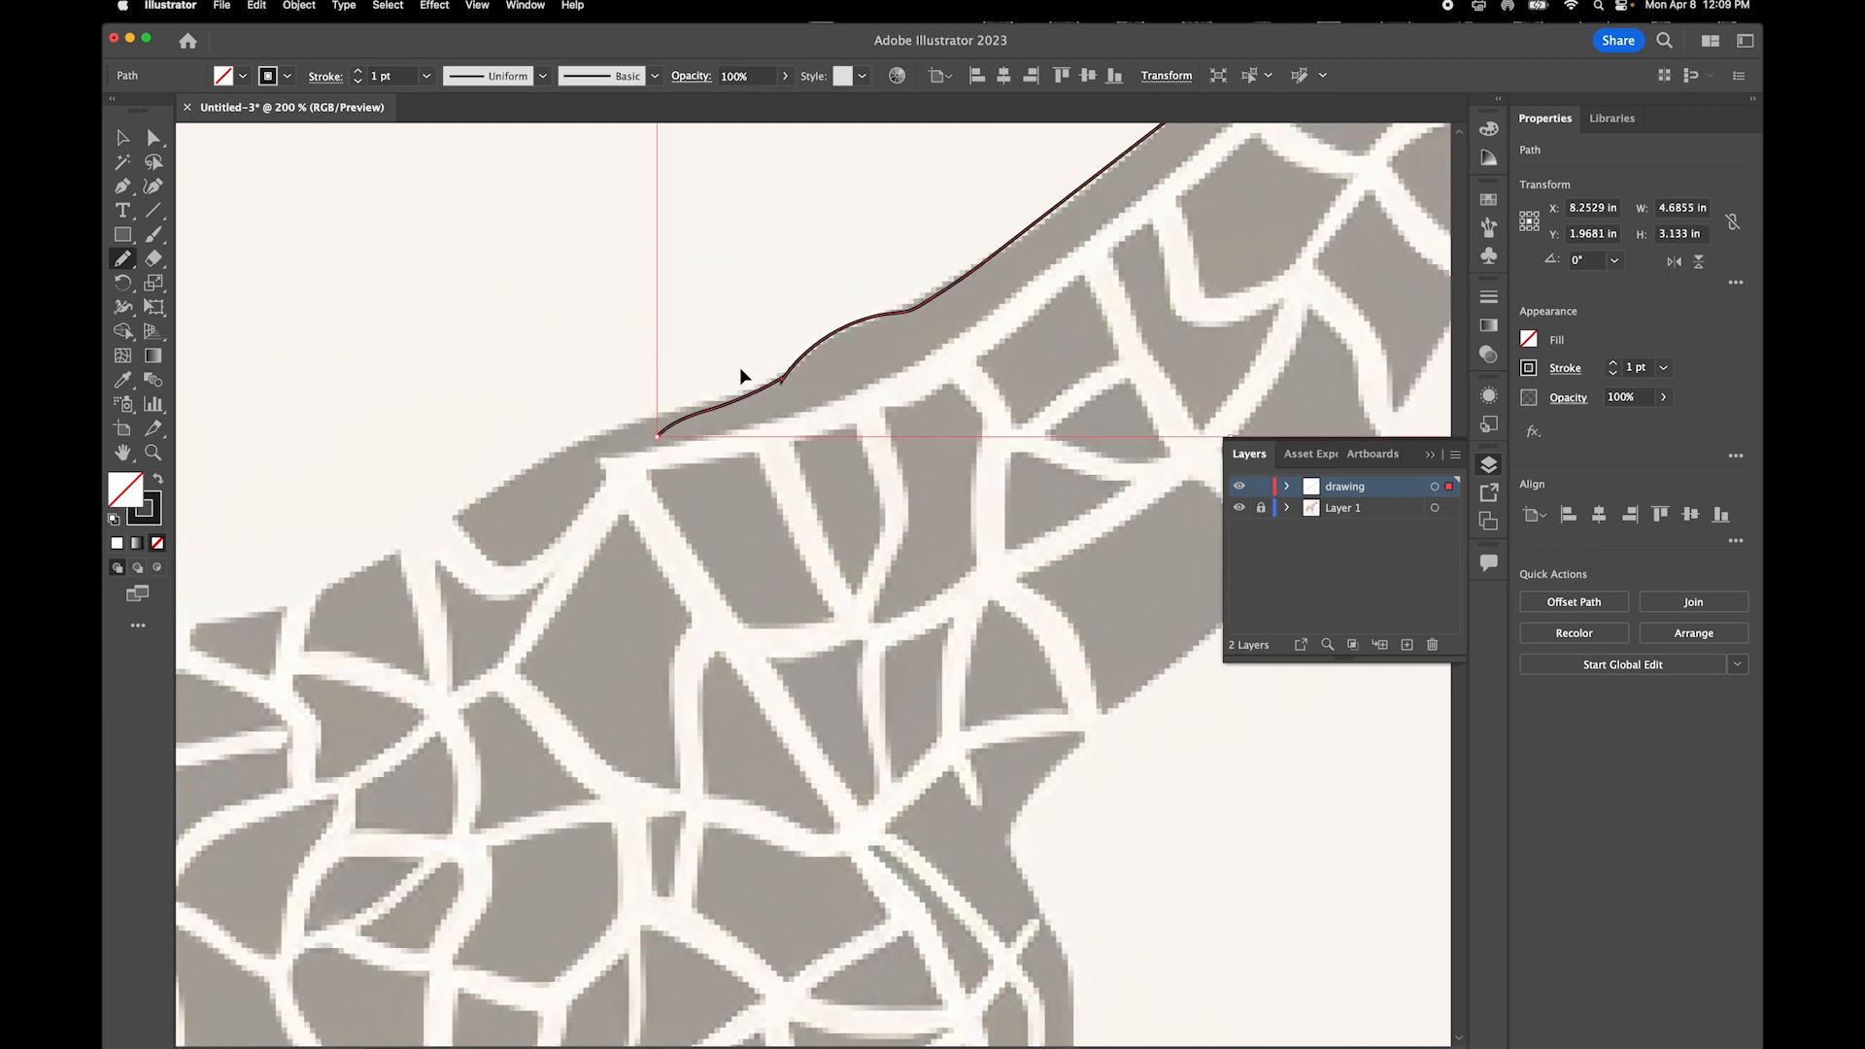
Examine at high magnification how closely the traced line follows the back of the neck and the shoulder hump
key("super+equal")
key("super+equal")
key("super+equal")
mouse_move(782, 692)
left_mouse_down()
mouse_move(844, 646)
mouse_move(957, 408)
left_mouse_up()
left_click_drag(676, 715, 962, 420)
left_click_drag(469, 735, 921, 516)
left_click_drag(506, 675, 877, 492)
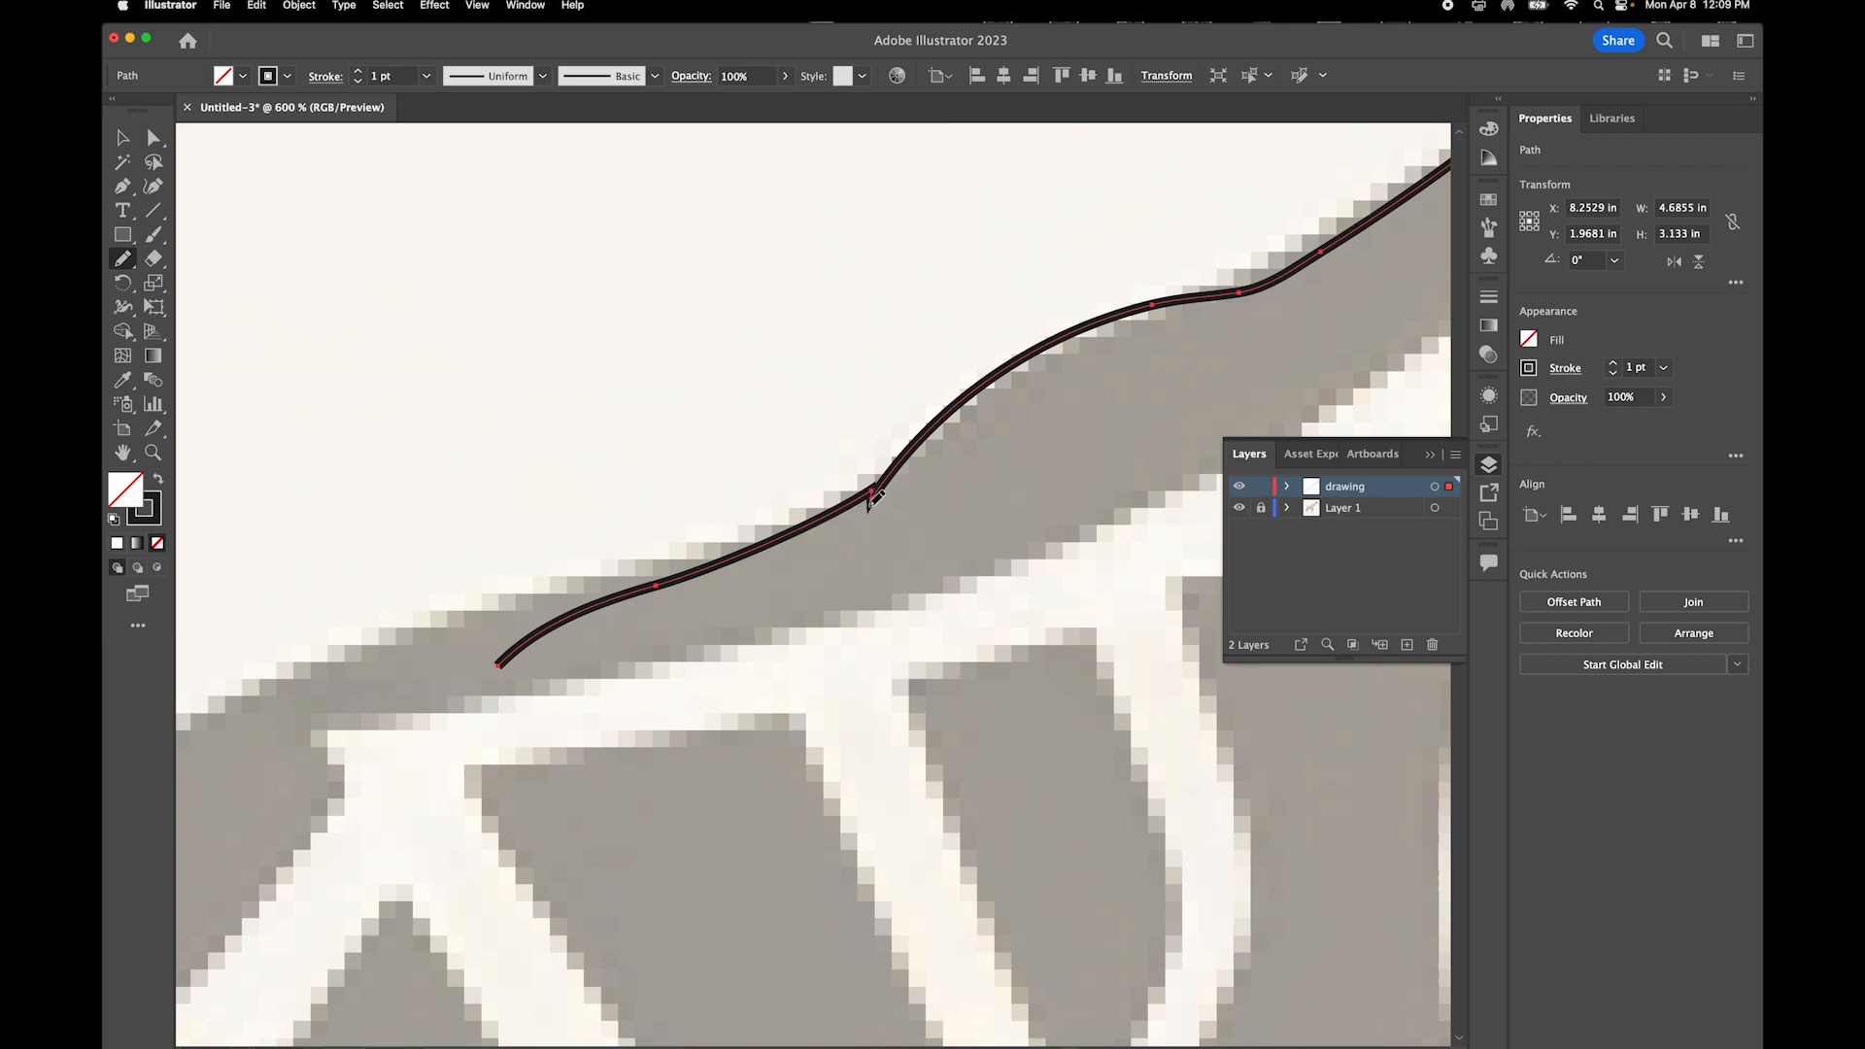
key("super+equal")
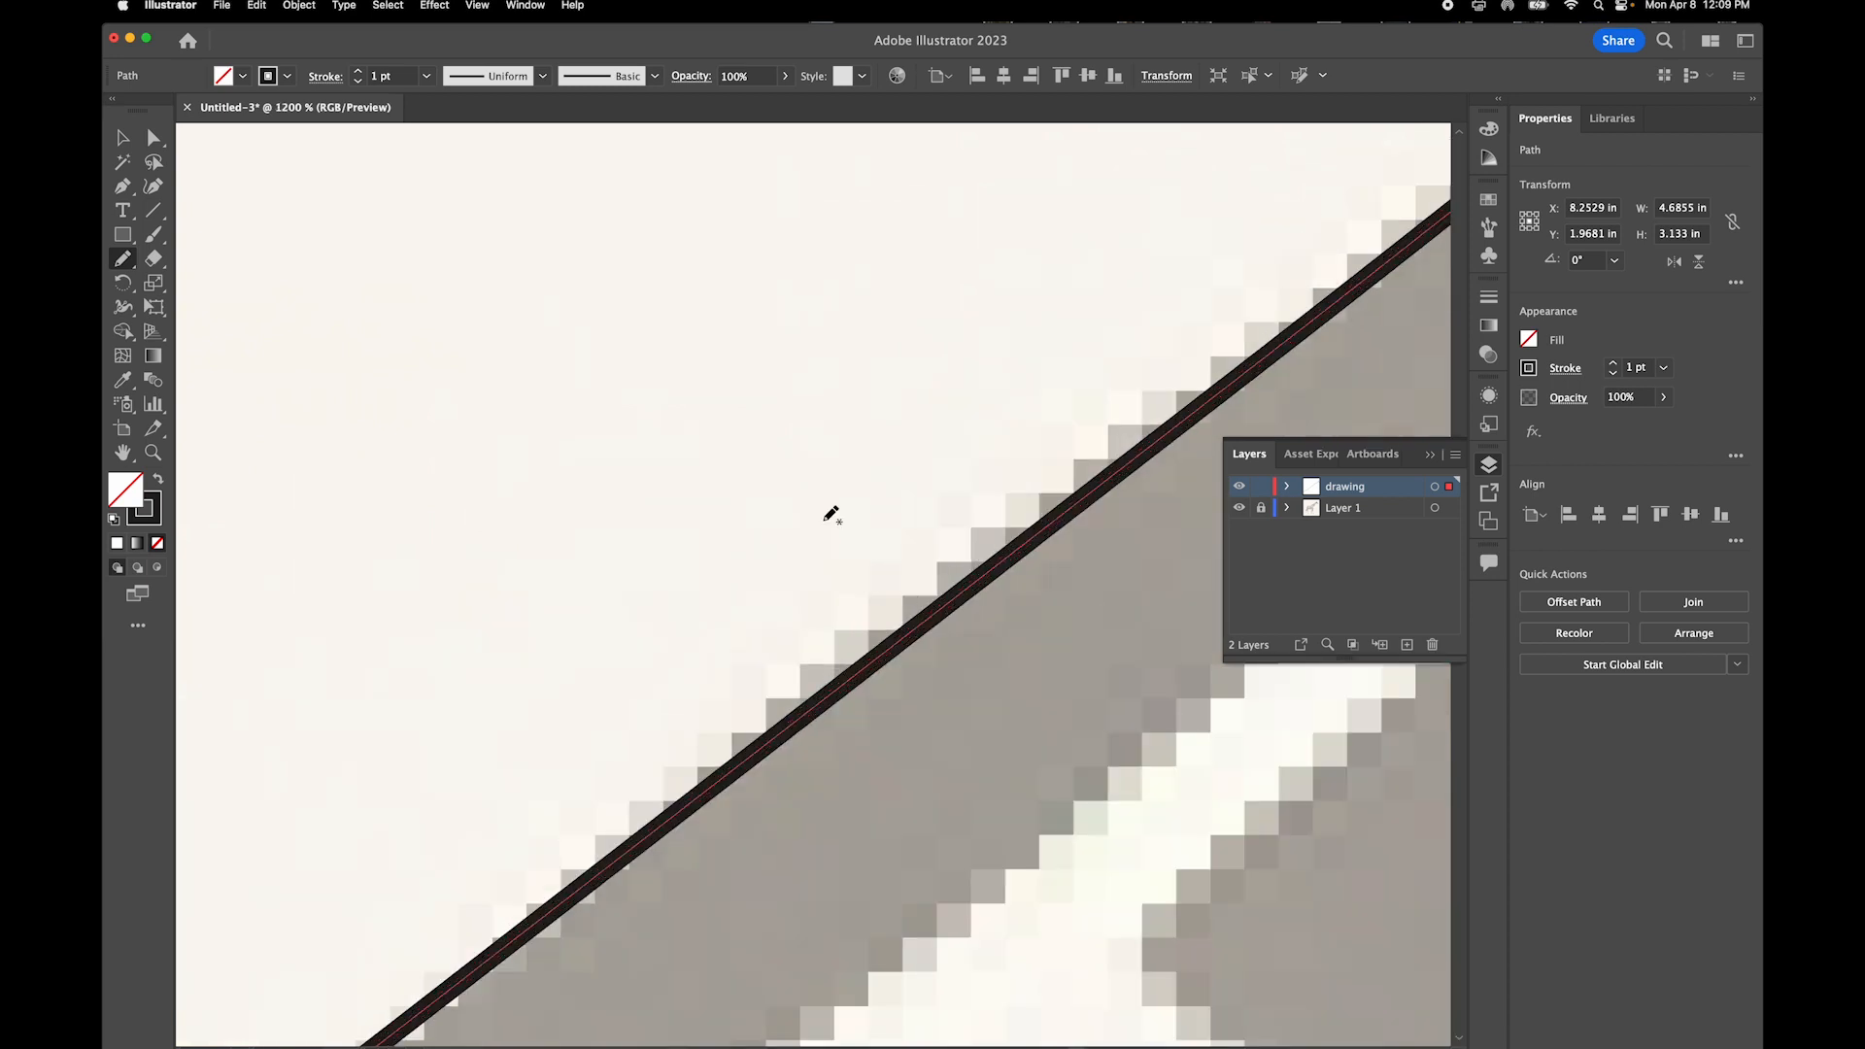
key("super+minus")
key("super+minus")
key("super+minus")
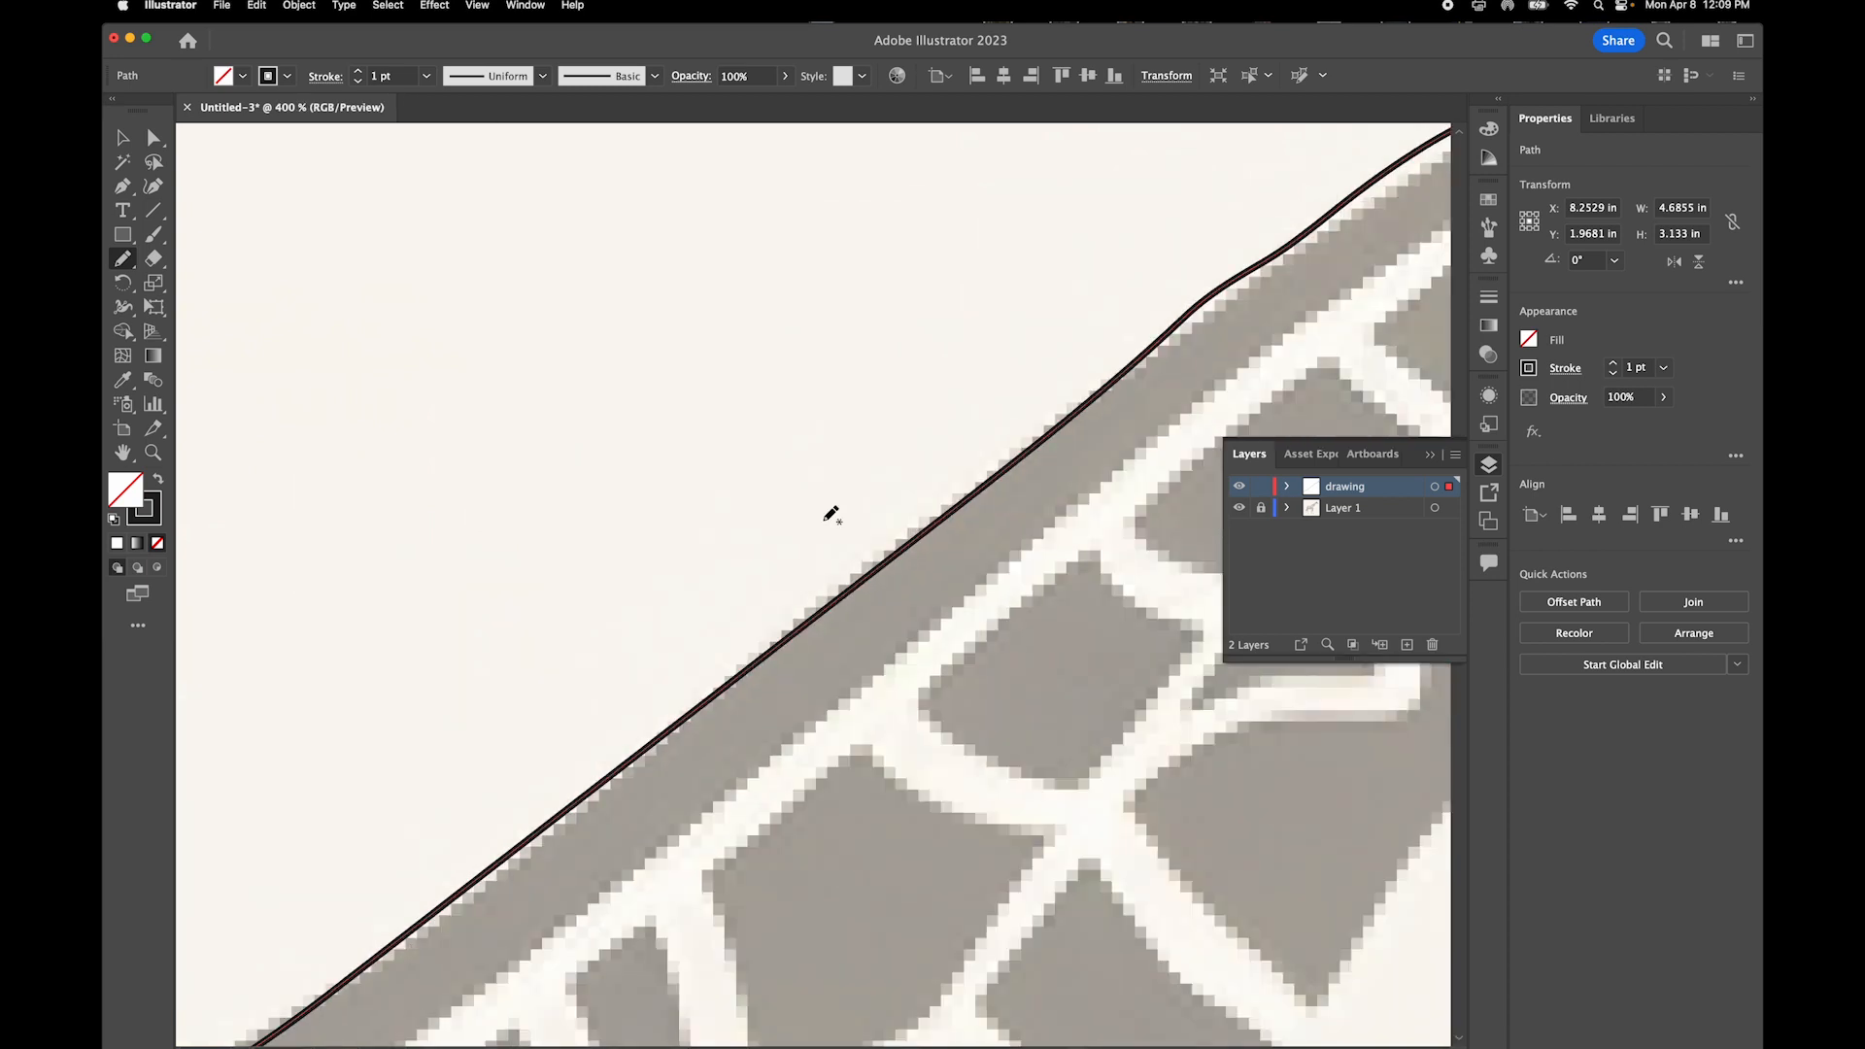
Redraw the end of the traced line below the shoulder hump so it follows the silhouette's edge
left_click_drag(714, 645, 1061, 328)
left_click_drag(667, 703, 1062, 353)
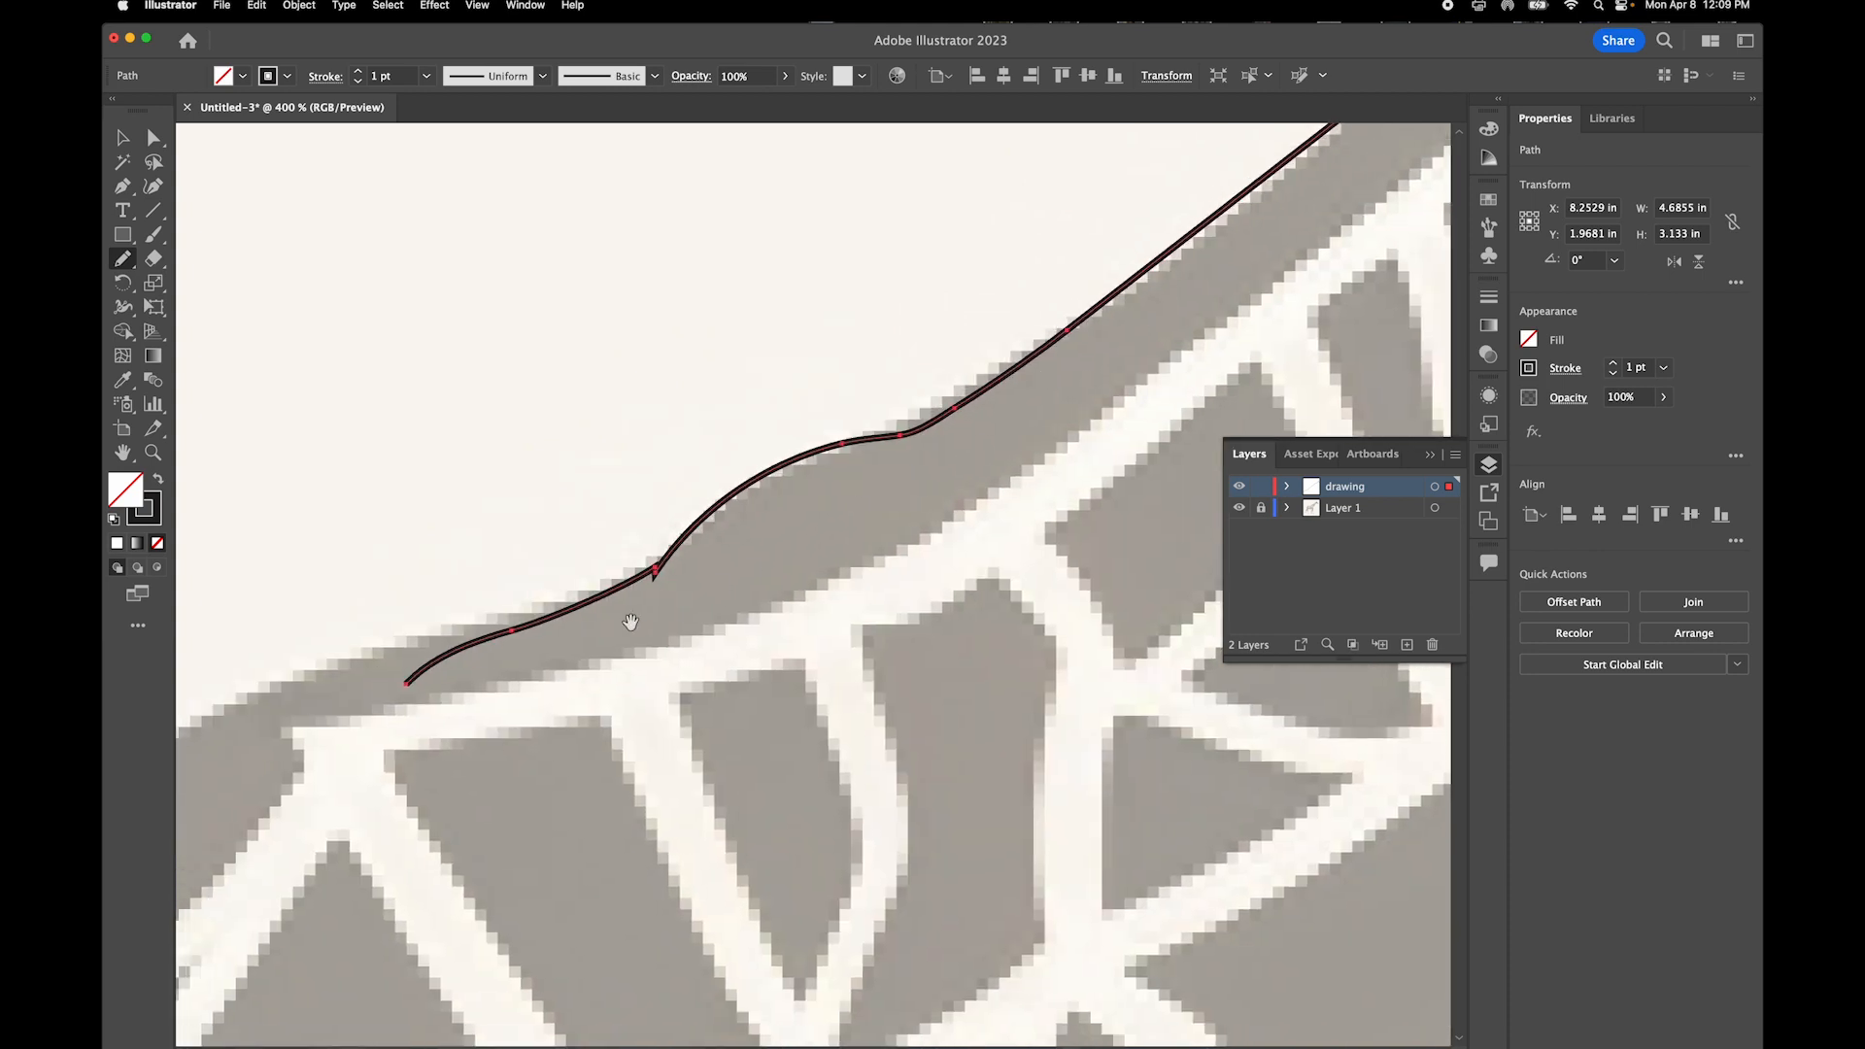
left_click_drag(669, 580, 764, 535)
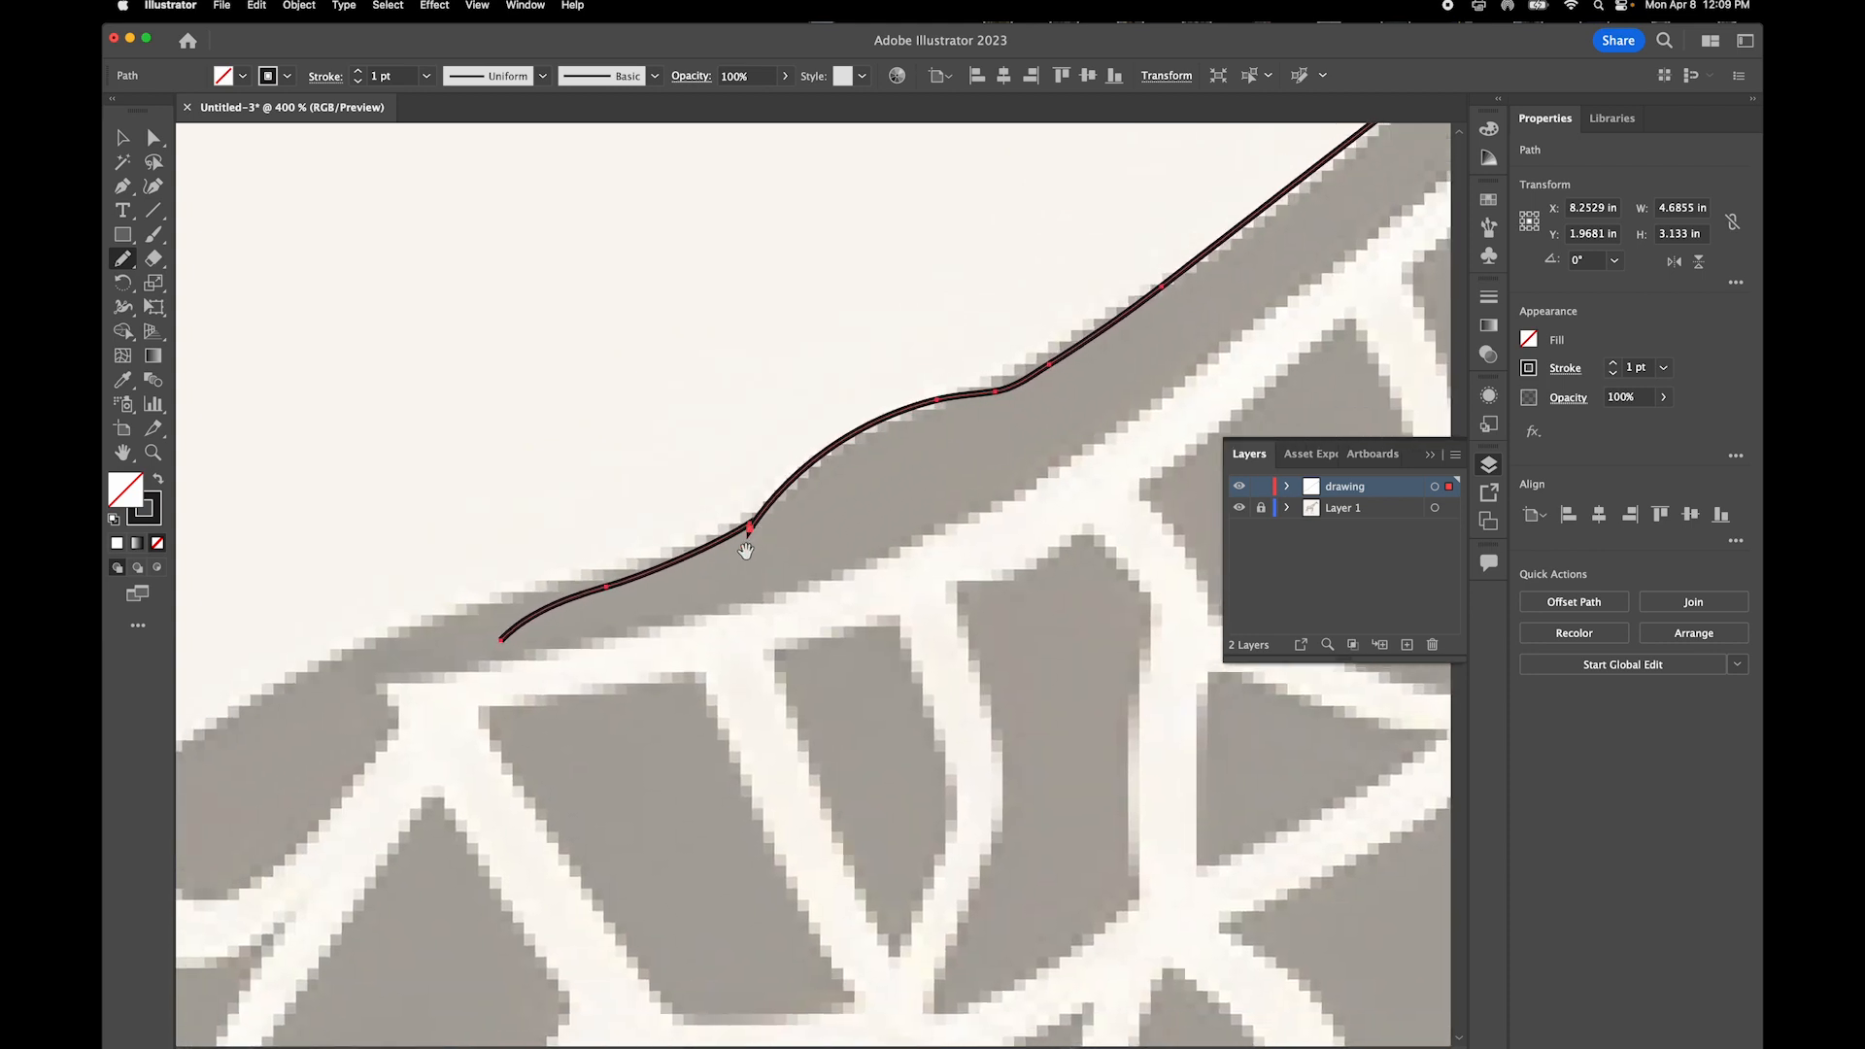
left_click_drag(582, 609, 917, 473)
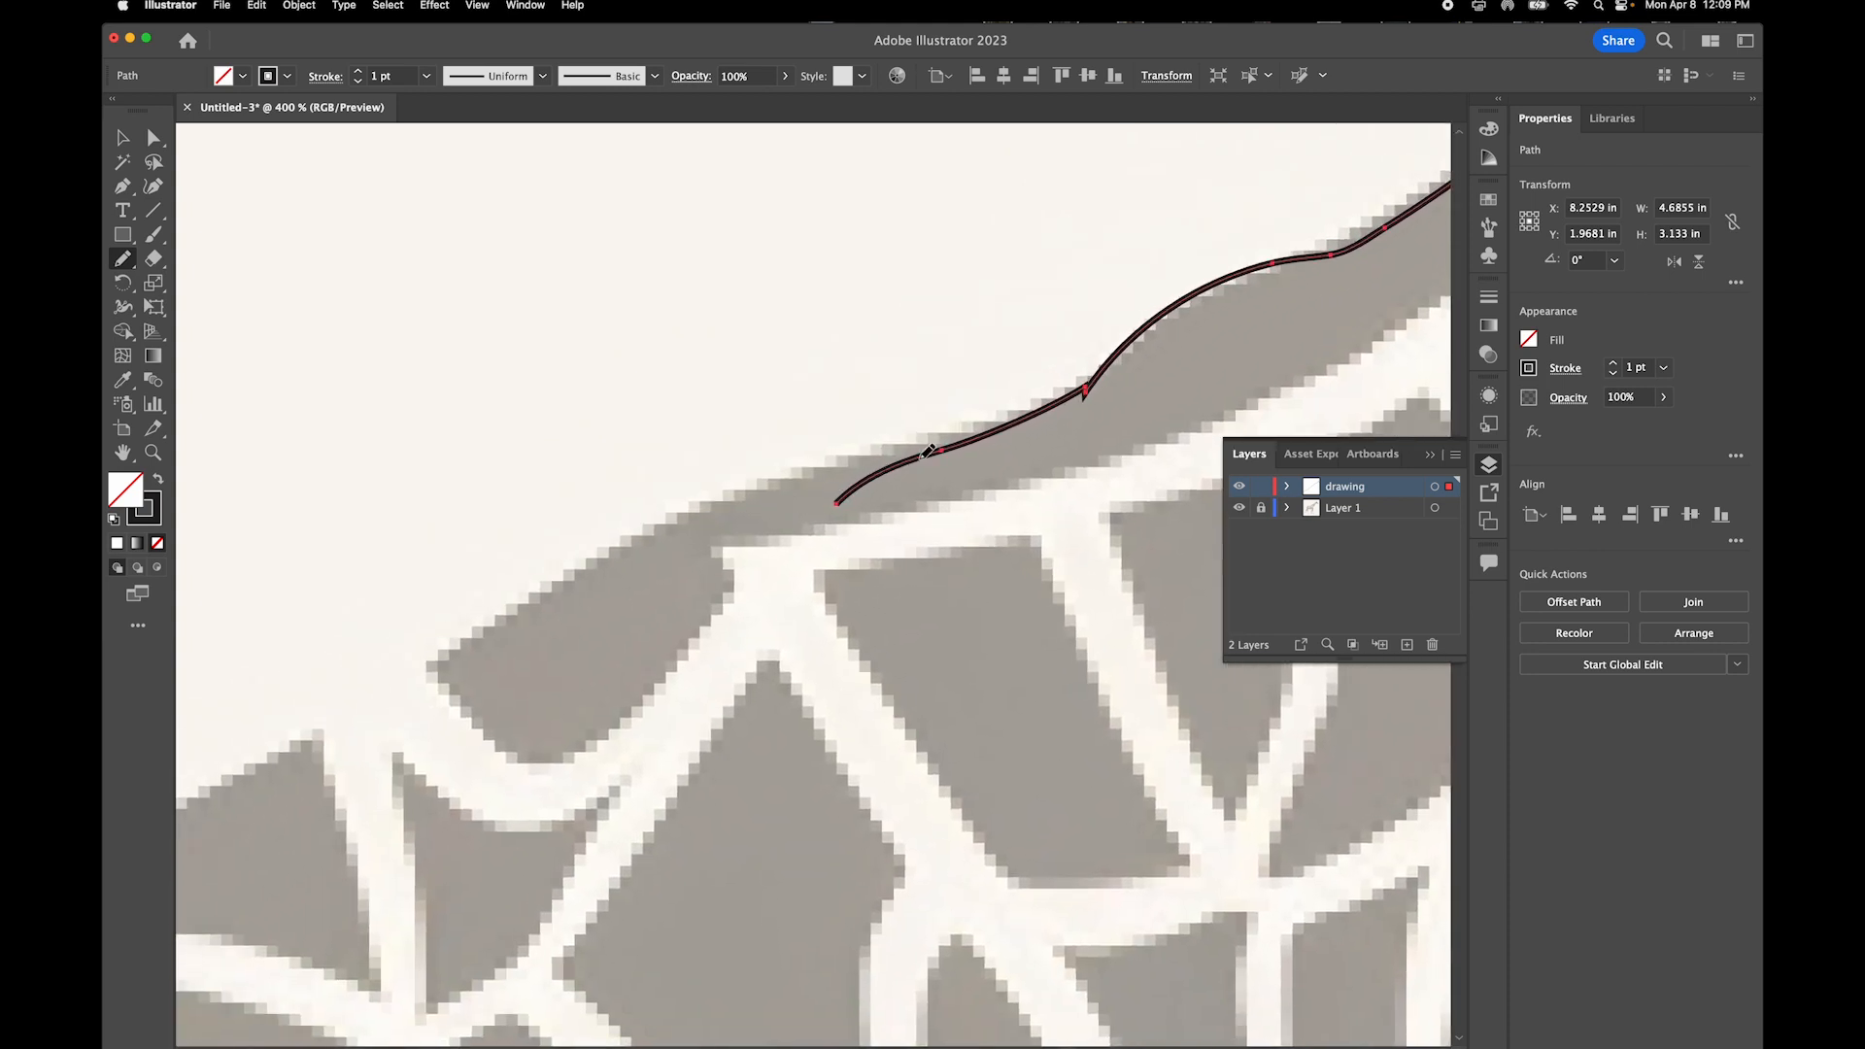
mouse_move(987, 428)
left_mouse_down()
mouse_move(1119, 360)
mouse_move(1033, 388)
mouse_move(972, 457)
left_mouse_up()
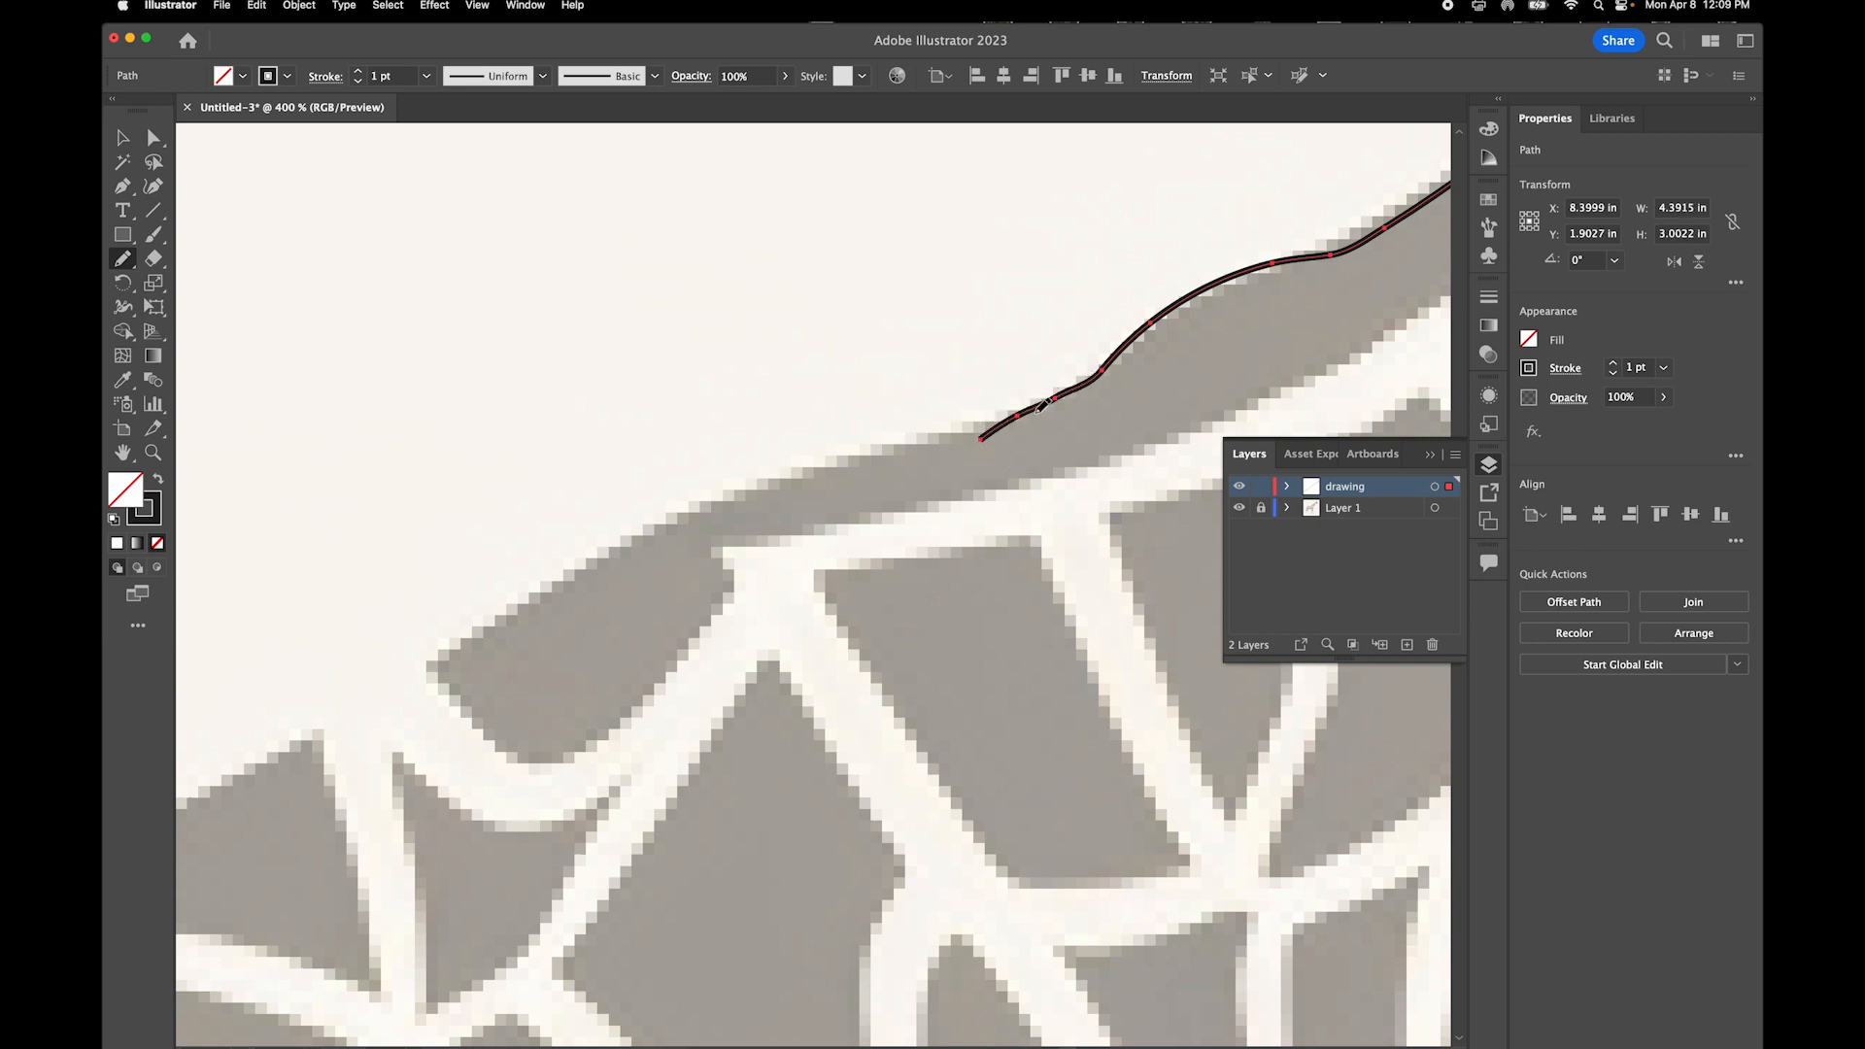
mouse_move(1075, 383)
left_mouse_down()
mouse_move(983, 424)
mouse_move(974, 464)
left_mouse_up()
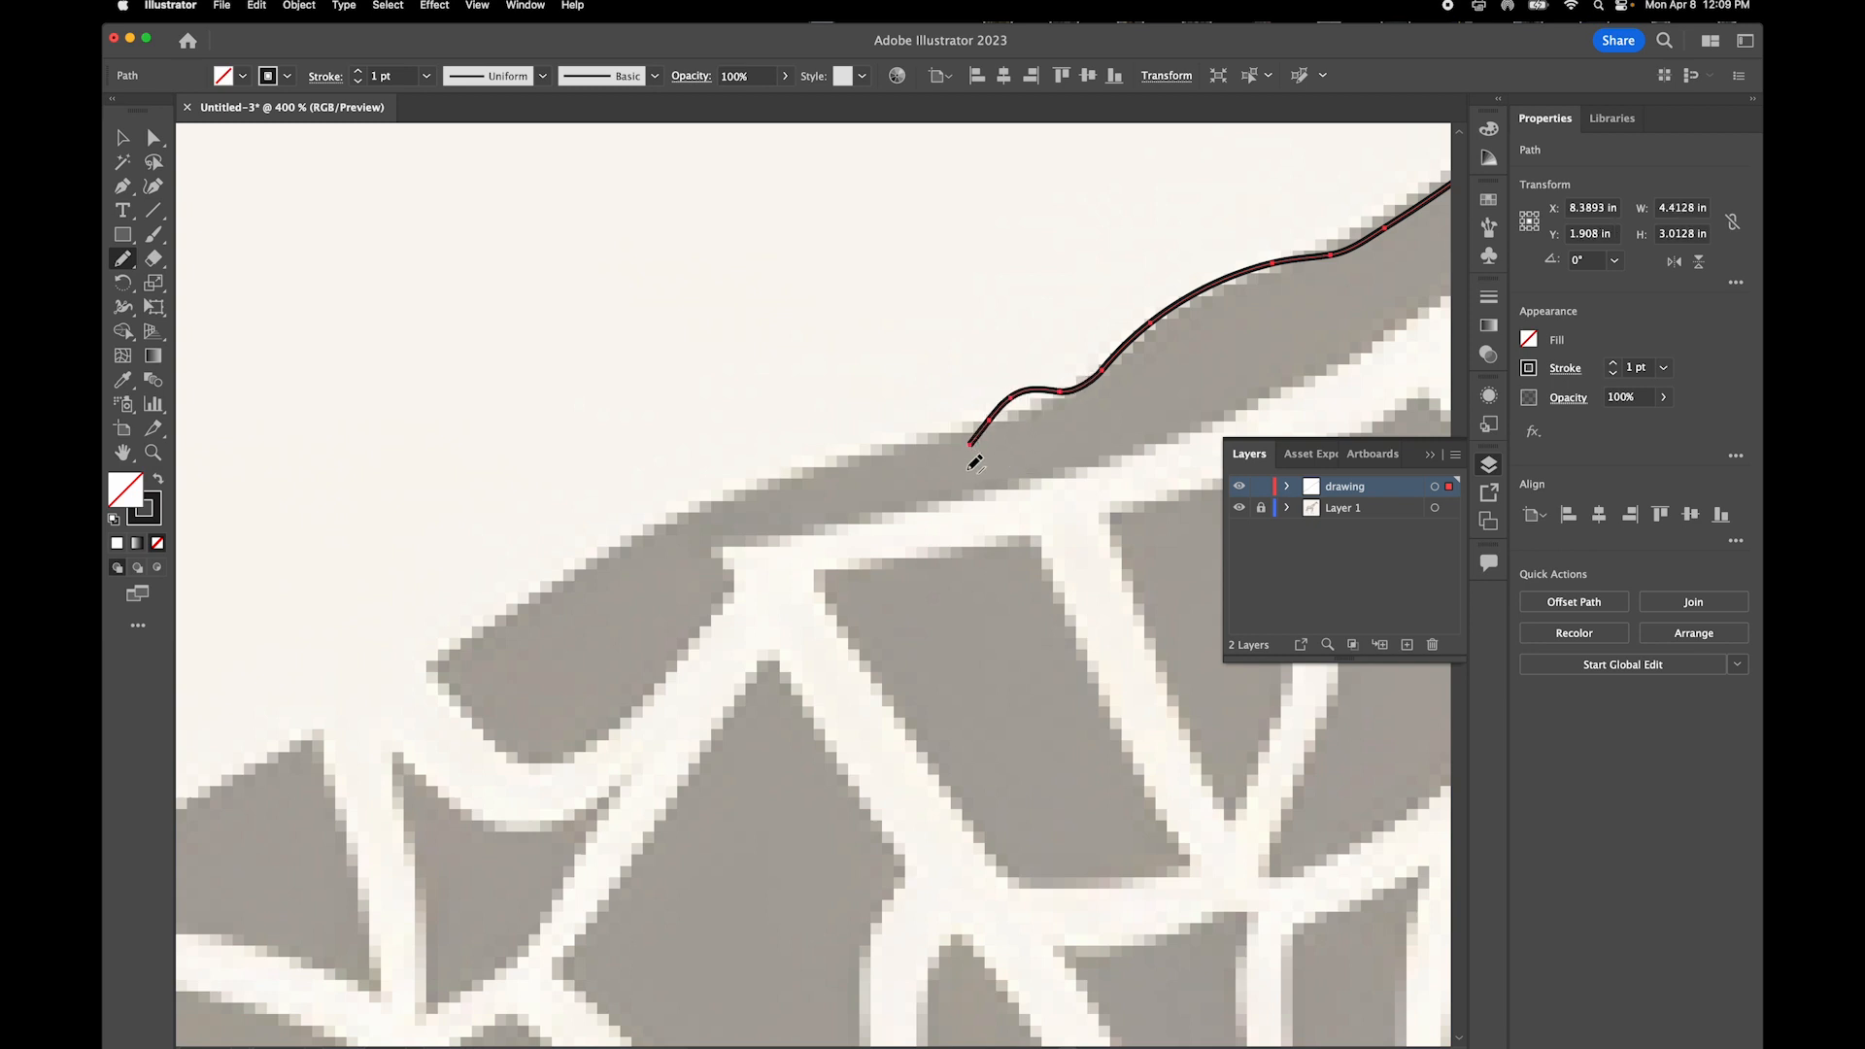
left_click_drag(1049, 396, 837, 457)
Extend the outline along the giraffe's back to the top of the rump and undo the last stray stroke
left_click_drag(604, 557, 366, 710)
mouse_move(642, 622)
left_mouse_down()
mouse_move(757, 524)
mouse_move(1124, 334)
left_mouse_up()
mouse_move(860, 410)
left_mouse_down()
mouse_move(676, 513)
mouse_move(465, 586)
mouse_move(1039, 457)
mouse_move(528, 471)
mouse_move(429, 499)
mouse_move(950, 465)
left_mouse_up()
mouse_move(1068, 387)
left_mouse_down()
mouse_move(645, 471)
mouse_move(400, 672)
mouse_move(712, 404)
left_mouse_up()
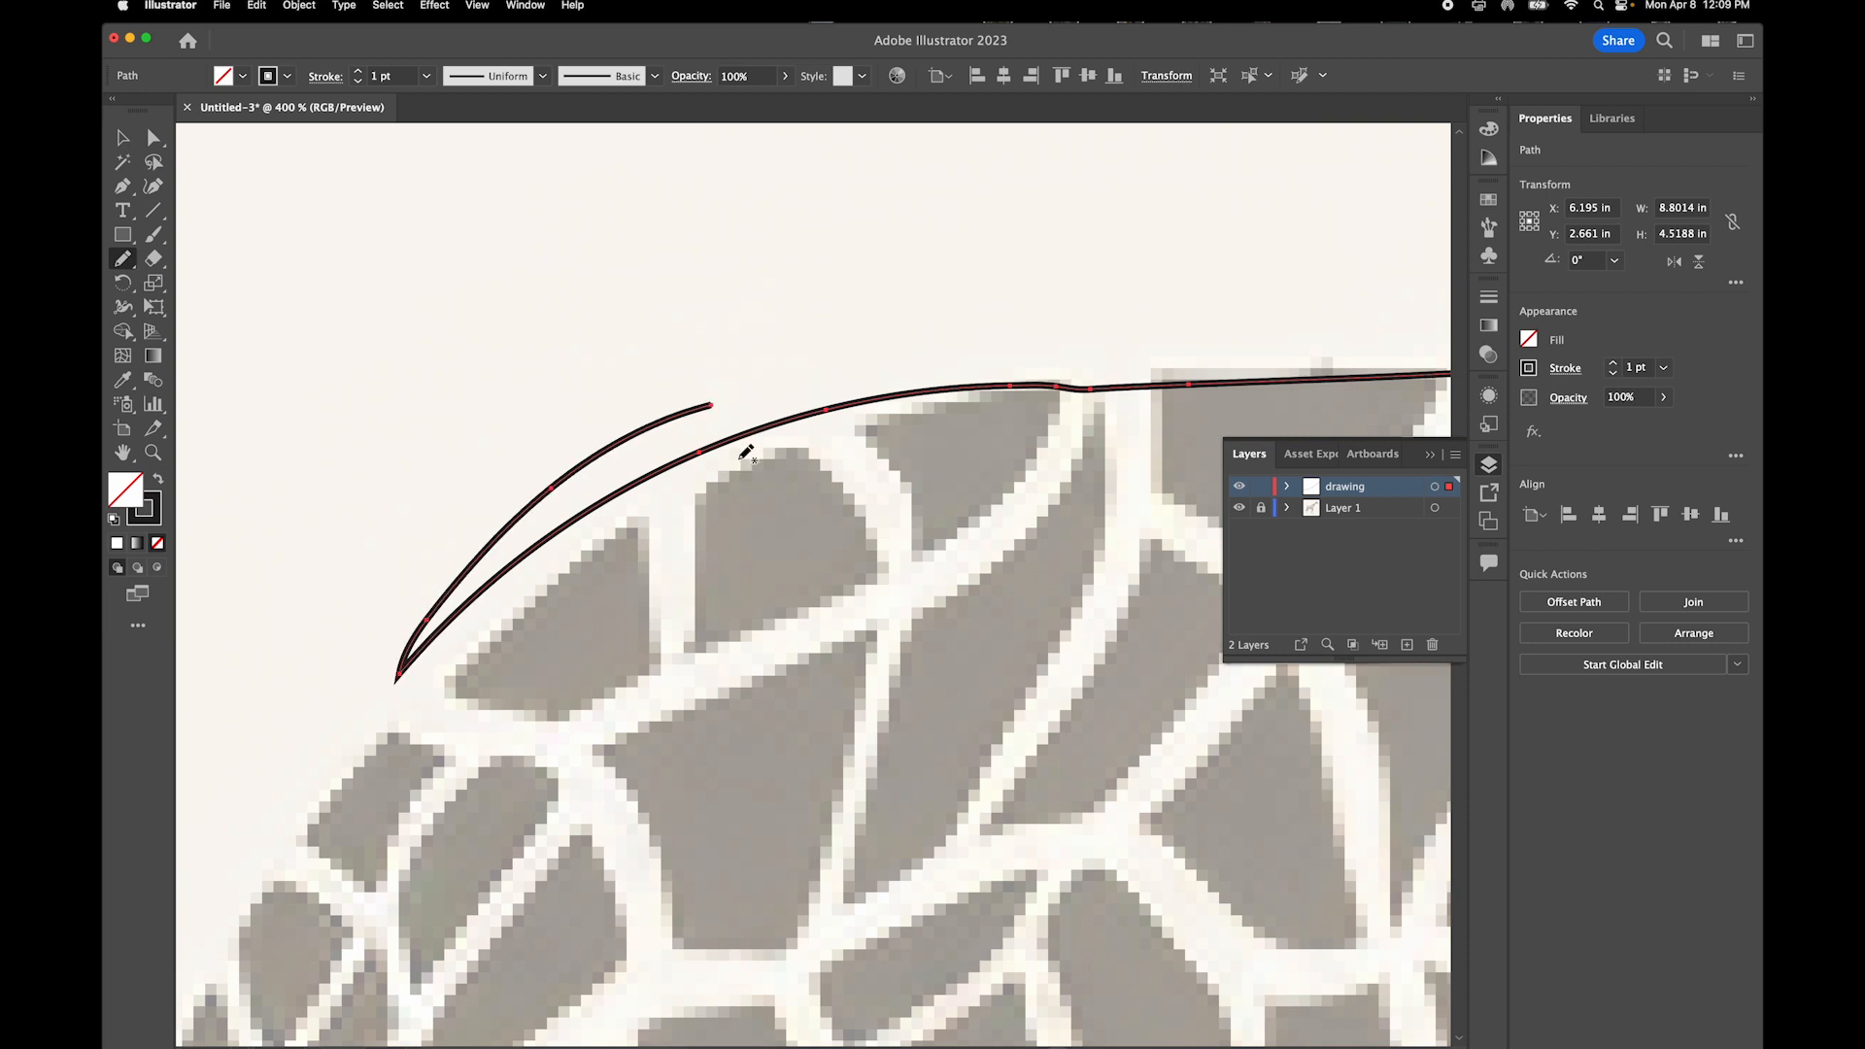
key("super+z")
Continue the outline around the rump and down beside the tail towards the hind leg
left_click_drag(578, 676, 915, 328)
left_click_drag(803, 395, 633, 625)
mouse_move(1177, 256)
left_mouse_down()
mouse_move(818, 409)
mouse_move(684, 505)
mouse_move(406, 806)
left_mouse_up()
scroll(479, 733, "down", 2)
mouse_move(479, 733)
left_mouse_down()
mouse_move(660, 344)
mouse_move(544, 464)
mouse_move(480, 812)
left_mouse_up()
mouse_move(536, 759)
left_mouse_down()
mouse_move(487, 481)
mouse_move(433, 545)
mouse_move(517, 819)
mouse_move(505, 561)
mouse_move(448, 449)
mouse_move(475, 513)
mouse_move(428, 765)
mouse_move(374, 917)
left_mouse_up()
scroll(445, 857, "down", 4)
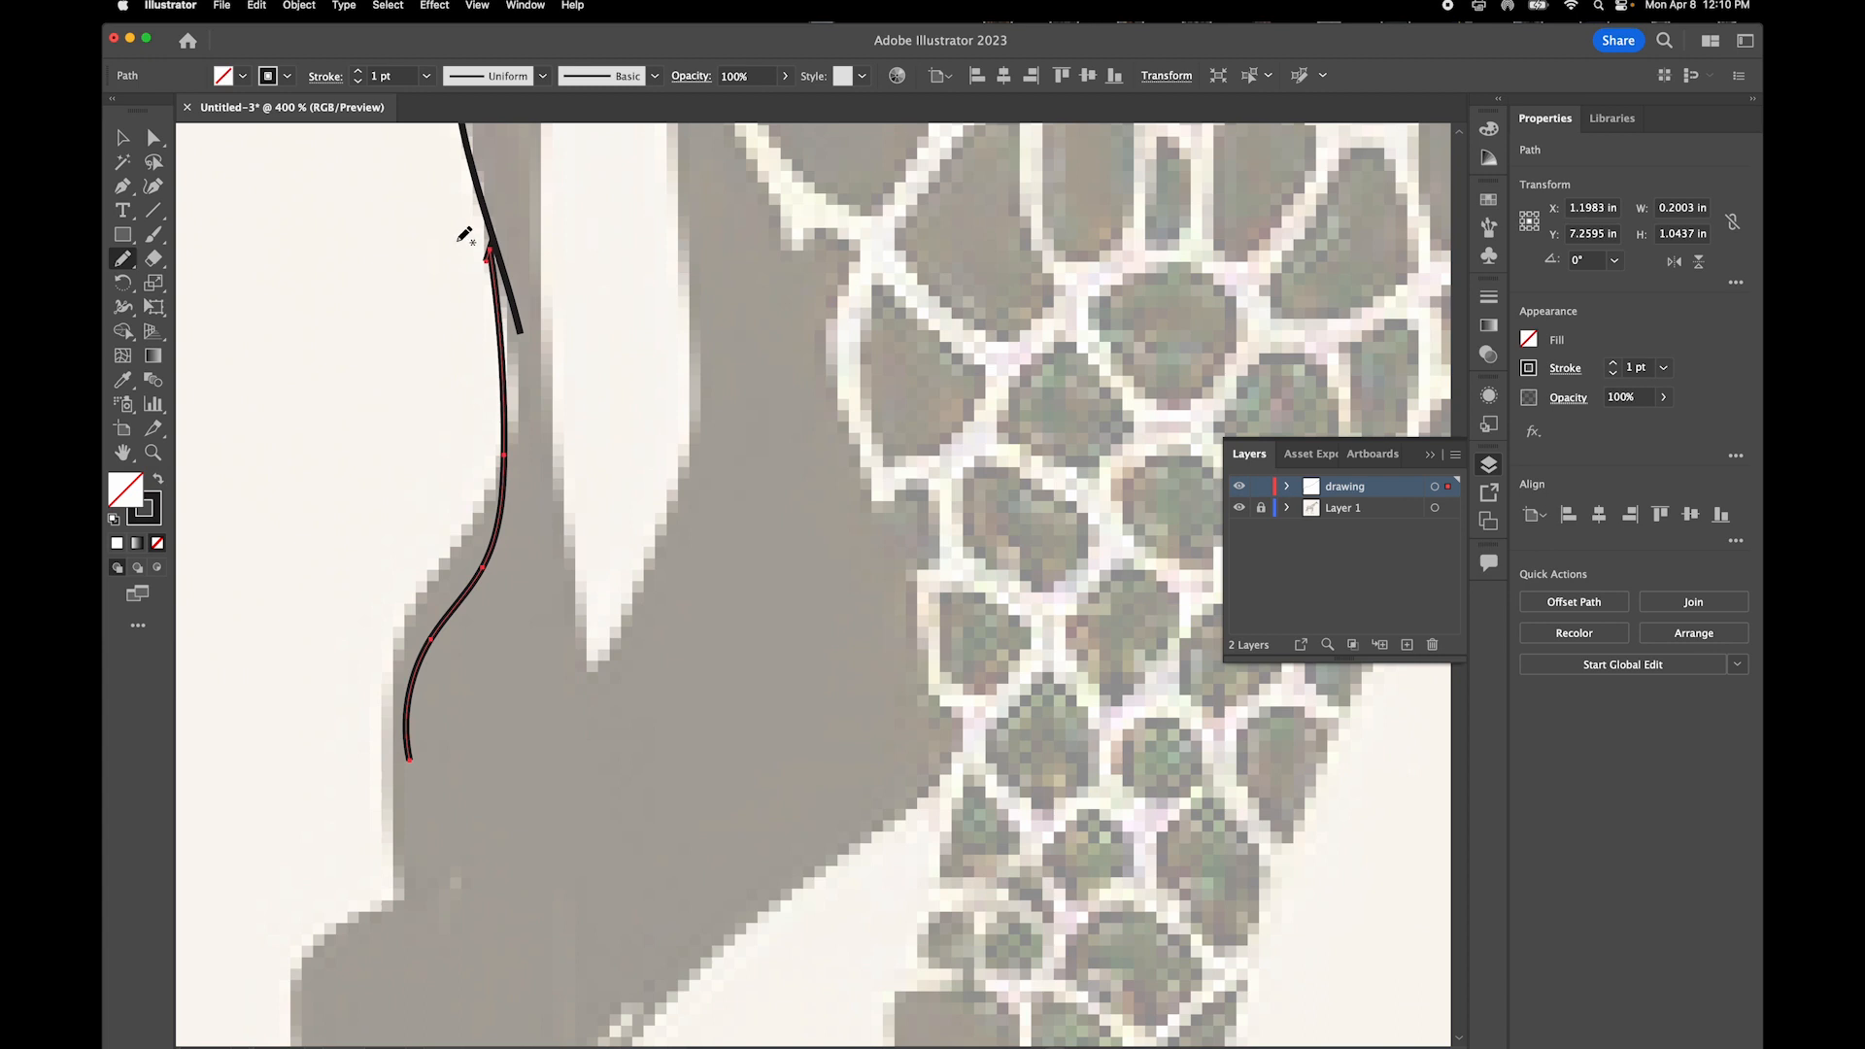
Redraw the overlapping strokes beside the tail as one continuous outline along the silhouette's edge
scroll(464, 235, "up", 5)
scroll(465, 235, "left", 3)
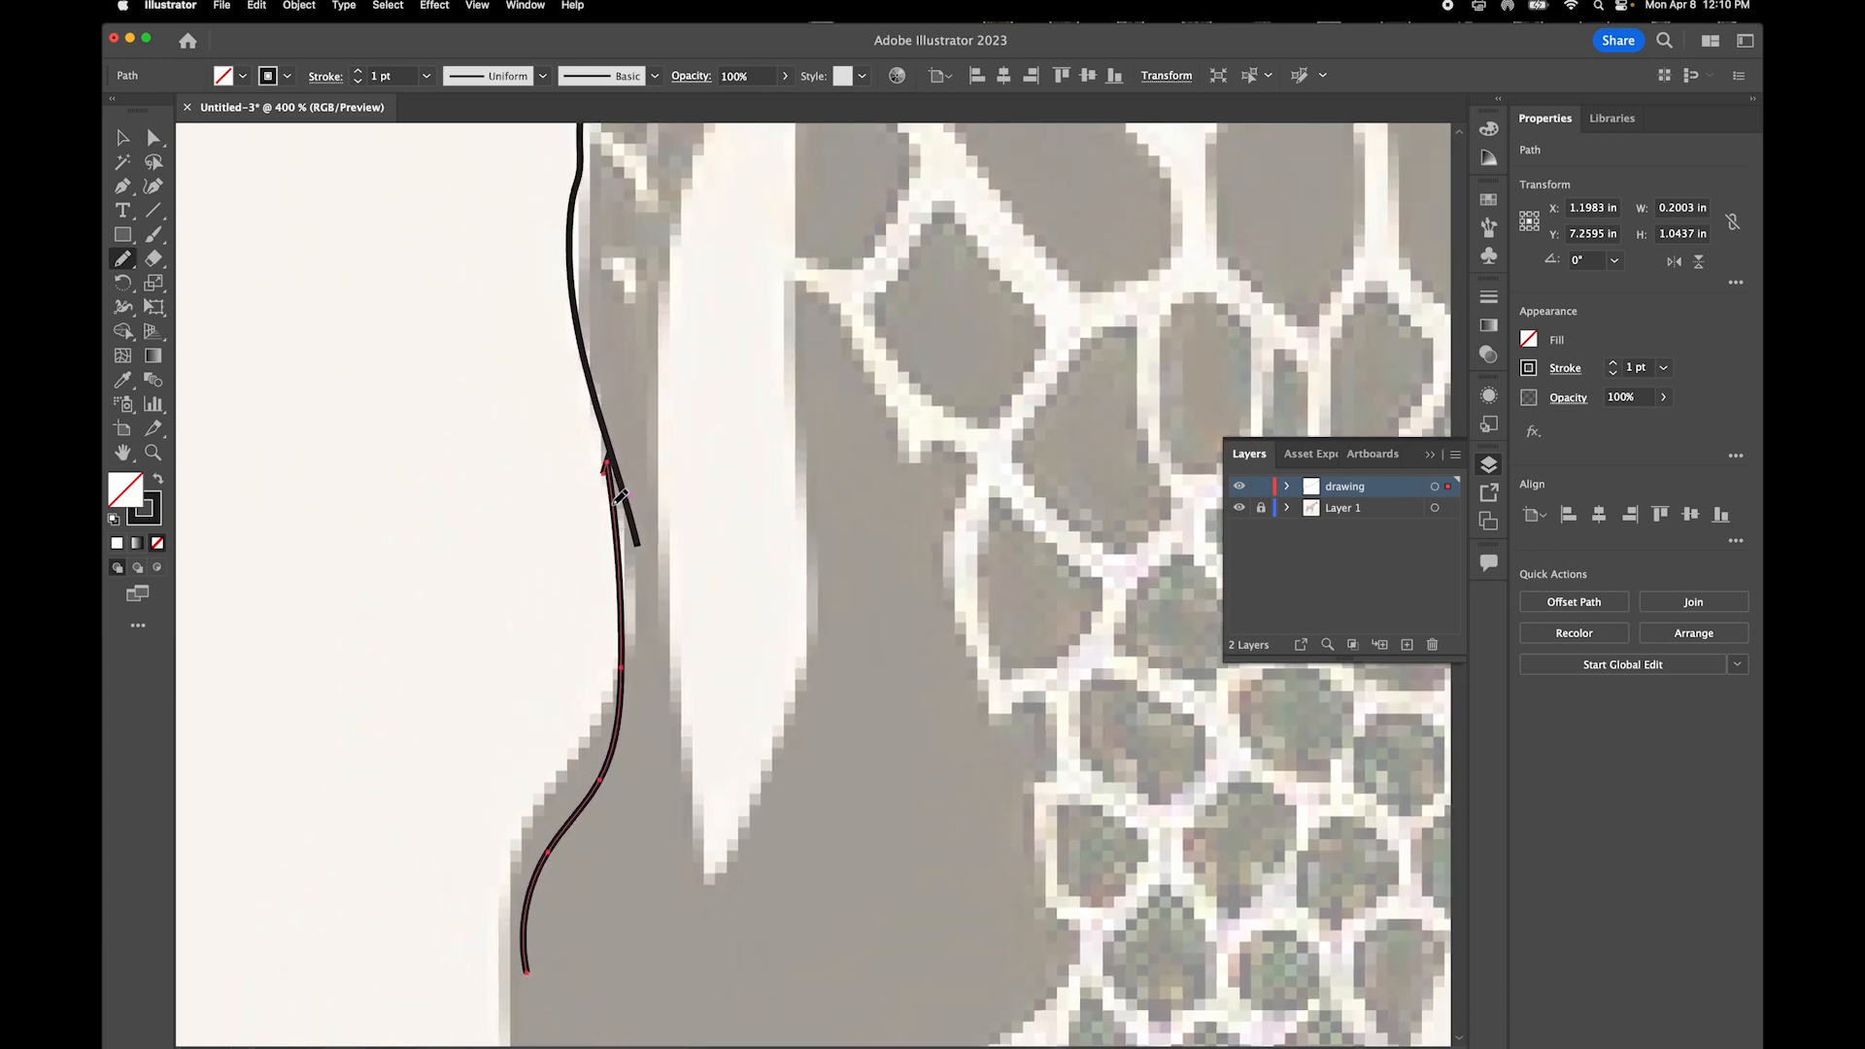
left_click_drag(619, 495, 622, 500)
left_click_drag(595, 389, 604, 602)
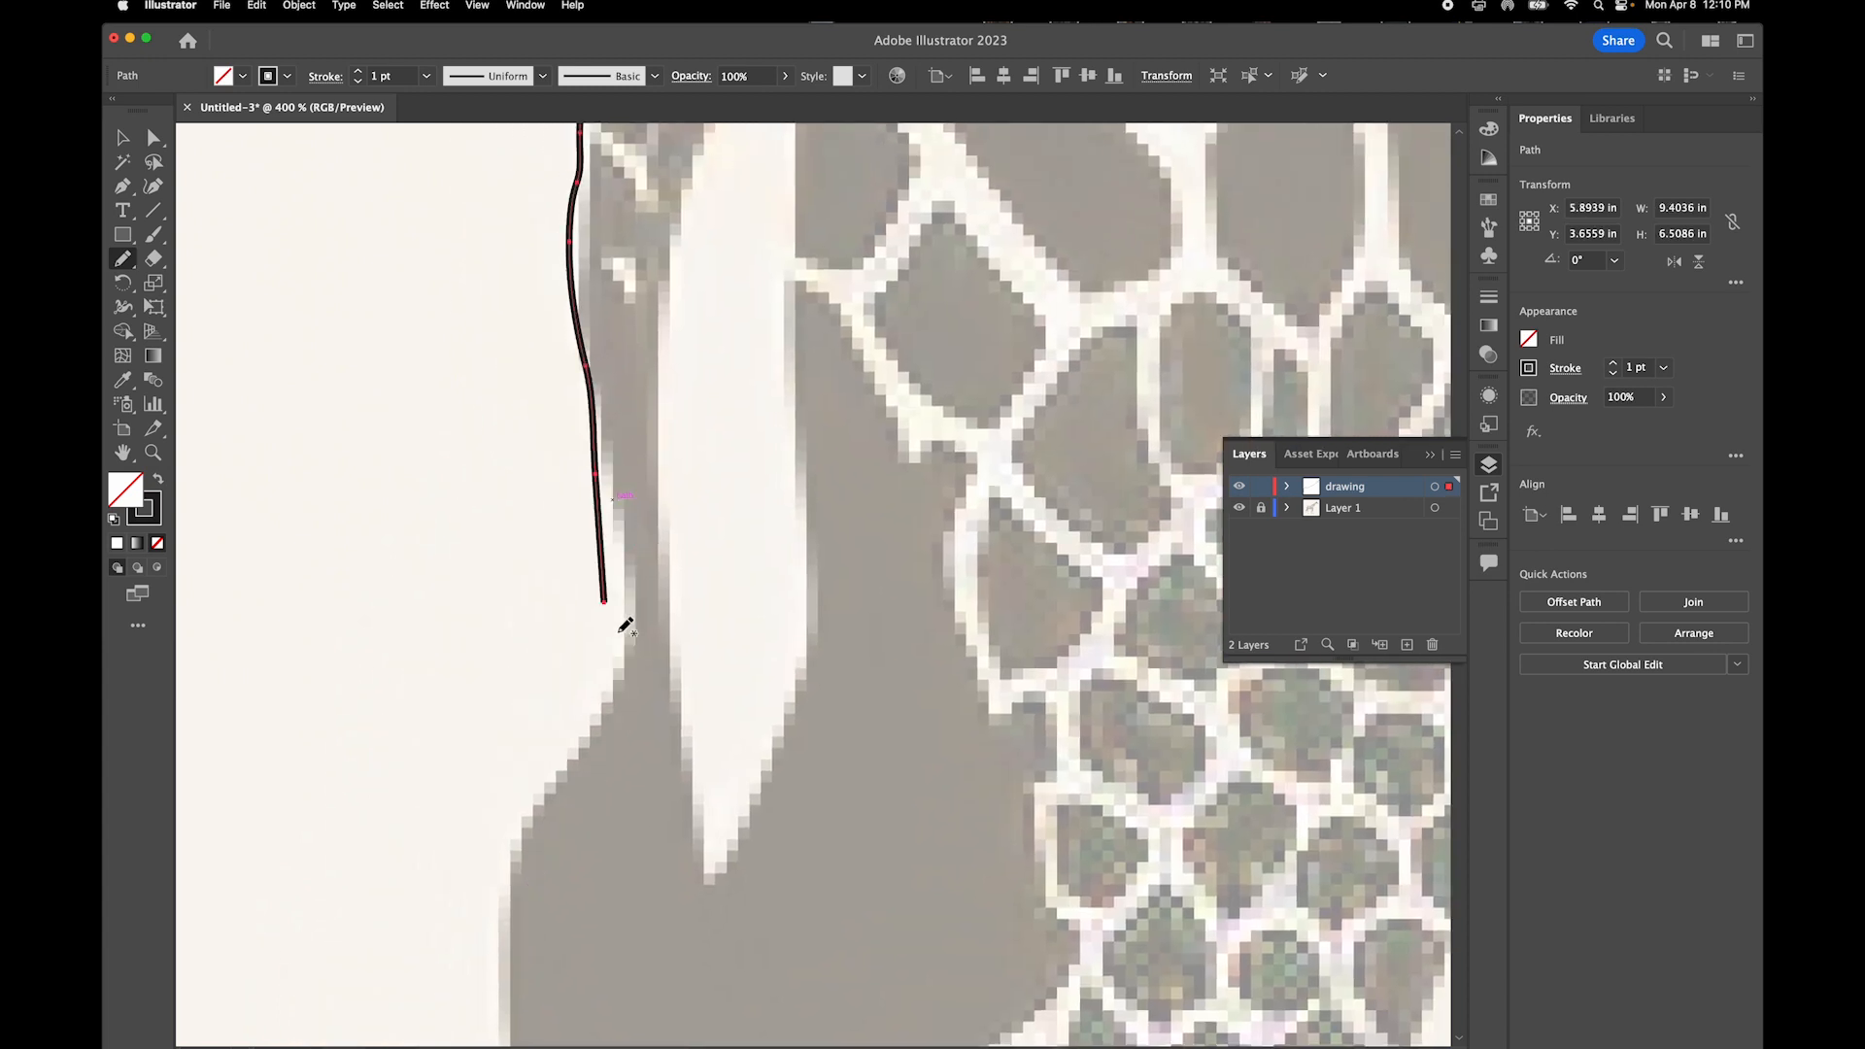
left_click_drag(596, 503, 615, 605)
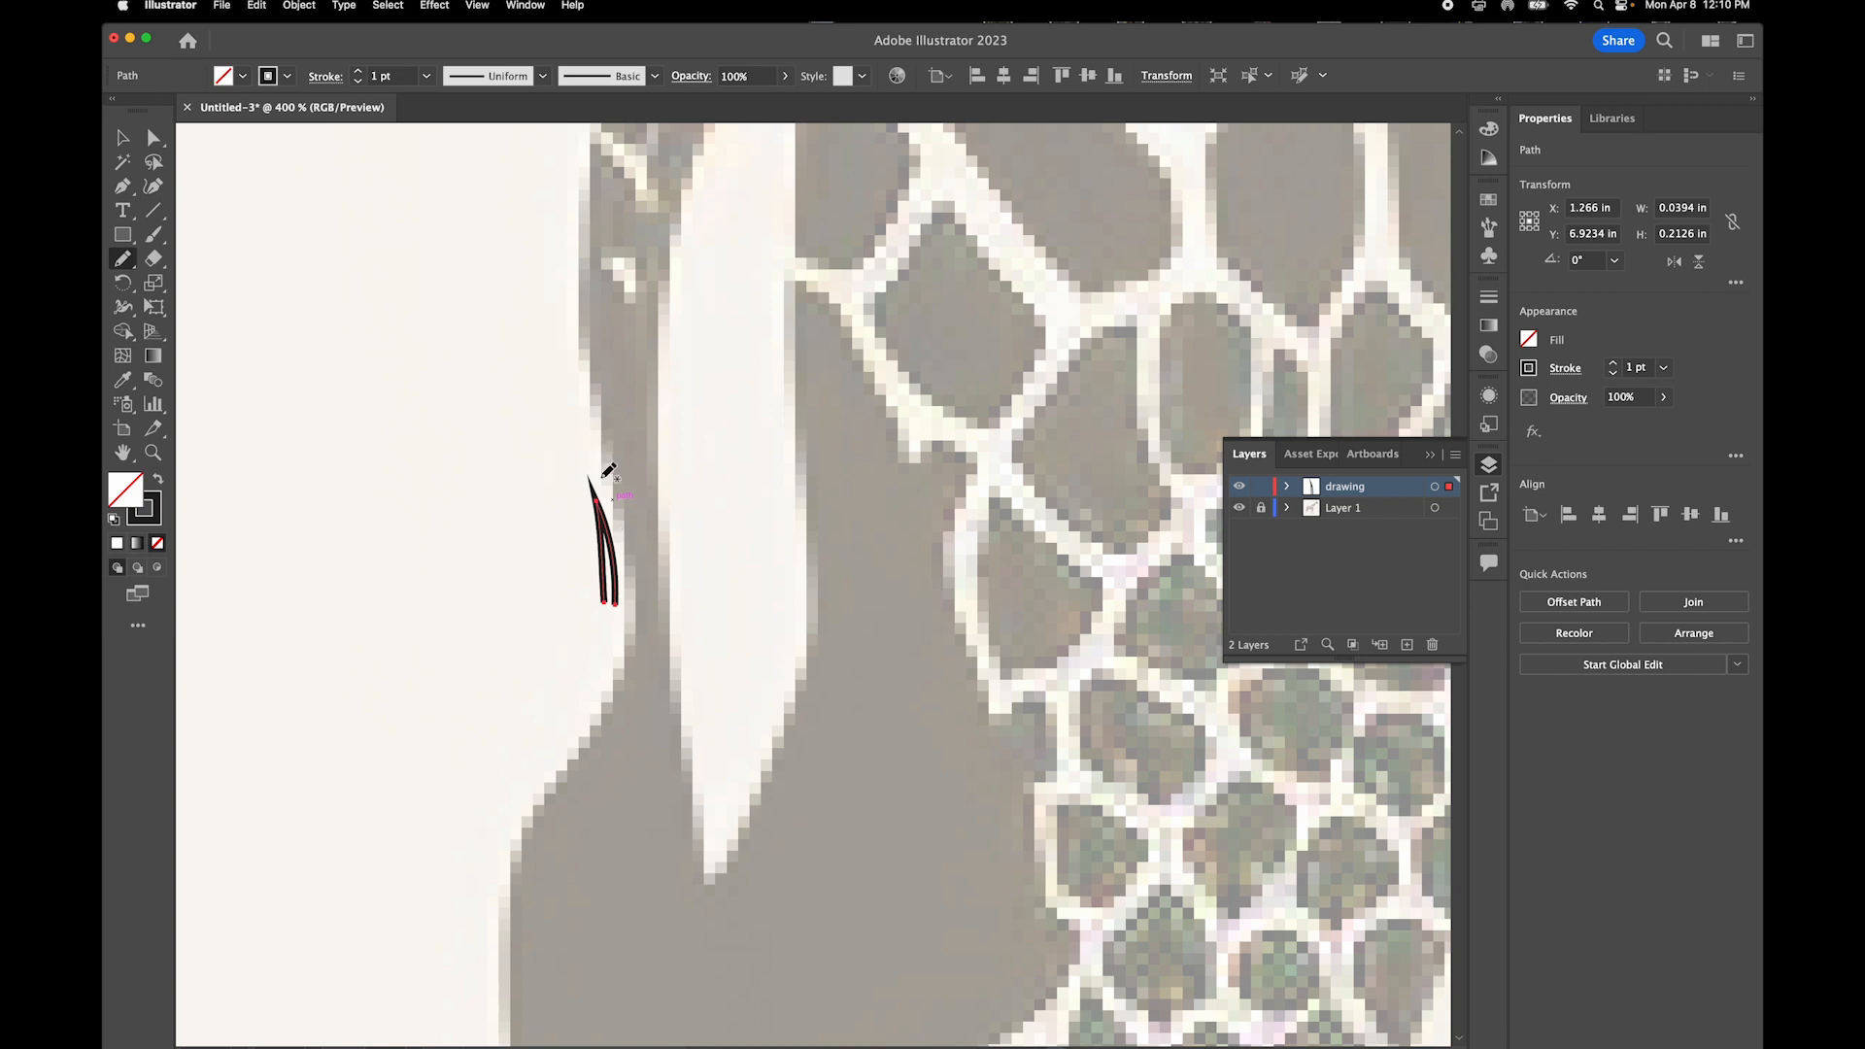
key("super+z")
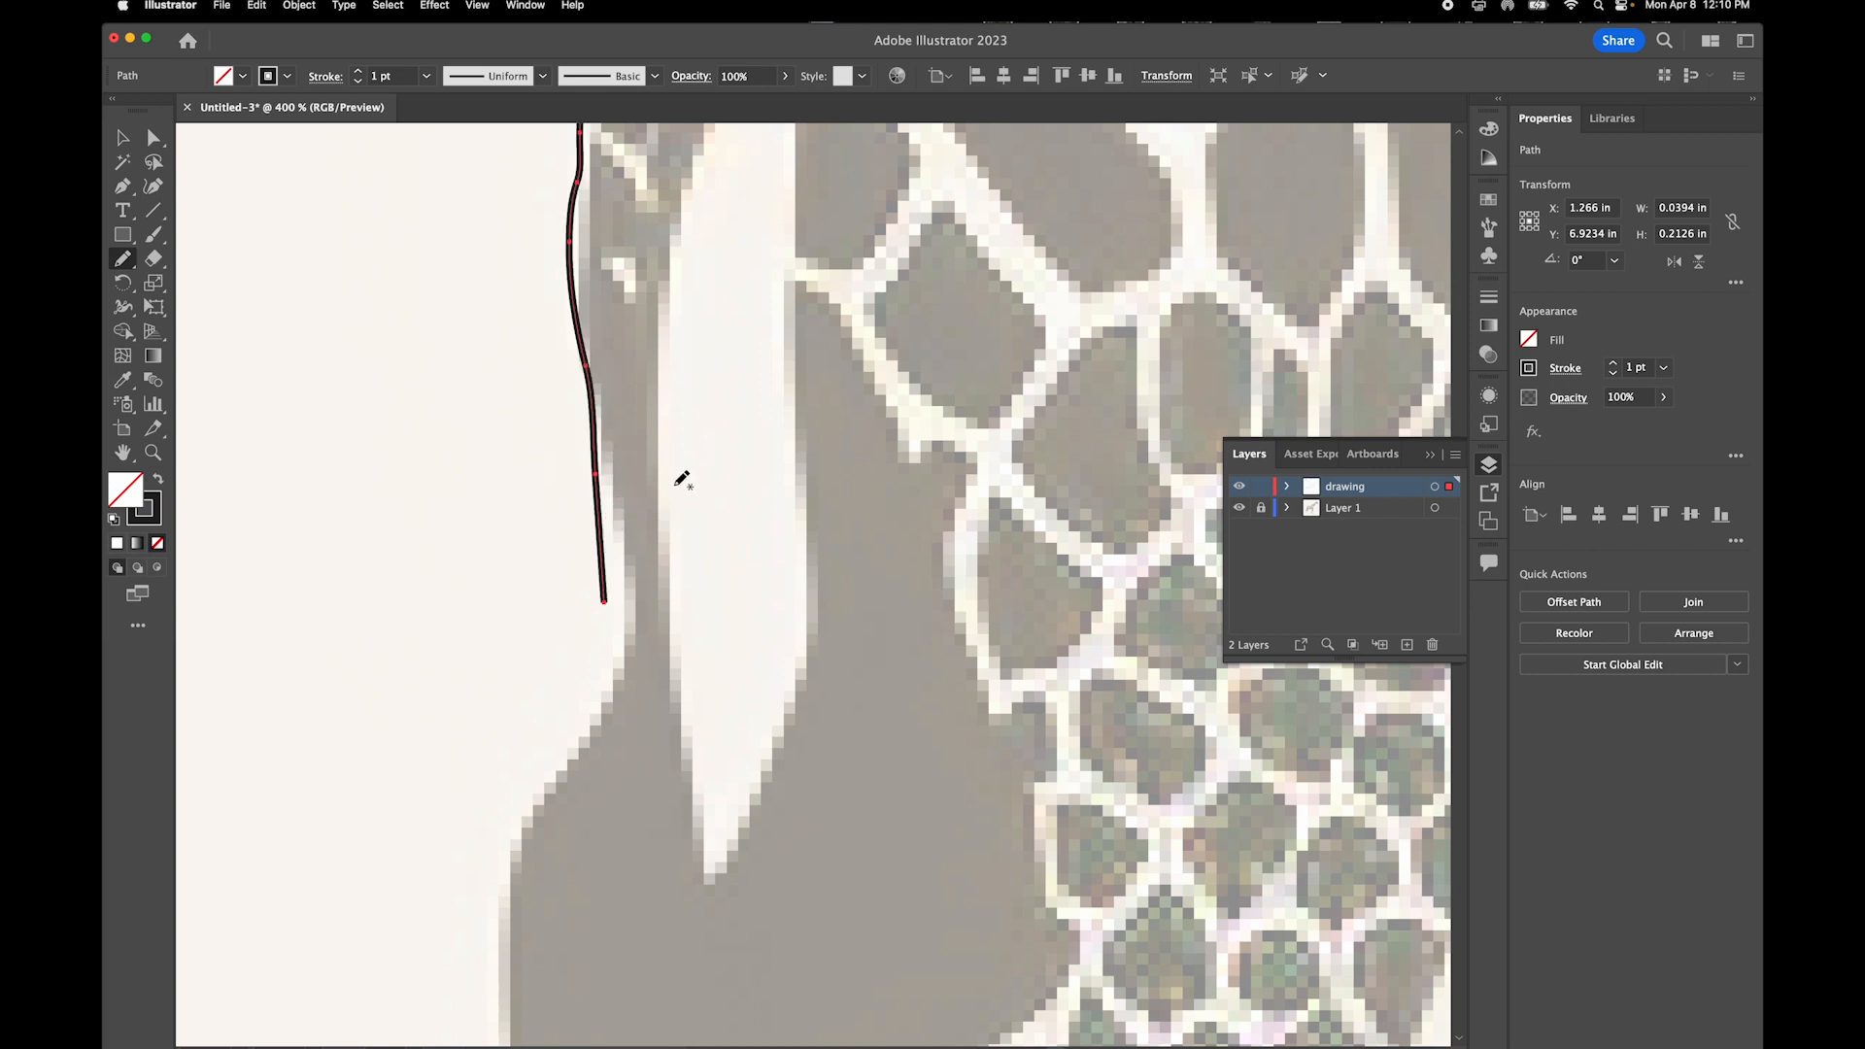
left_click_drag(595, 403, 609, 670)
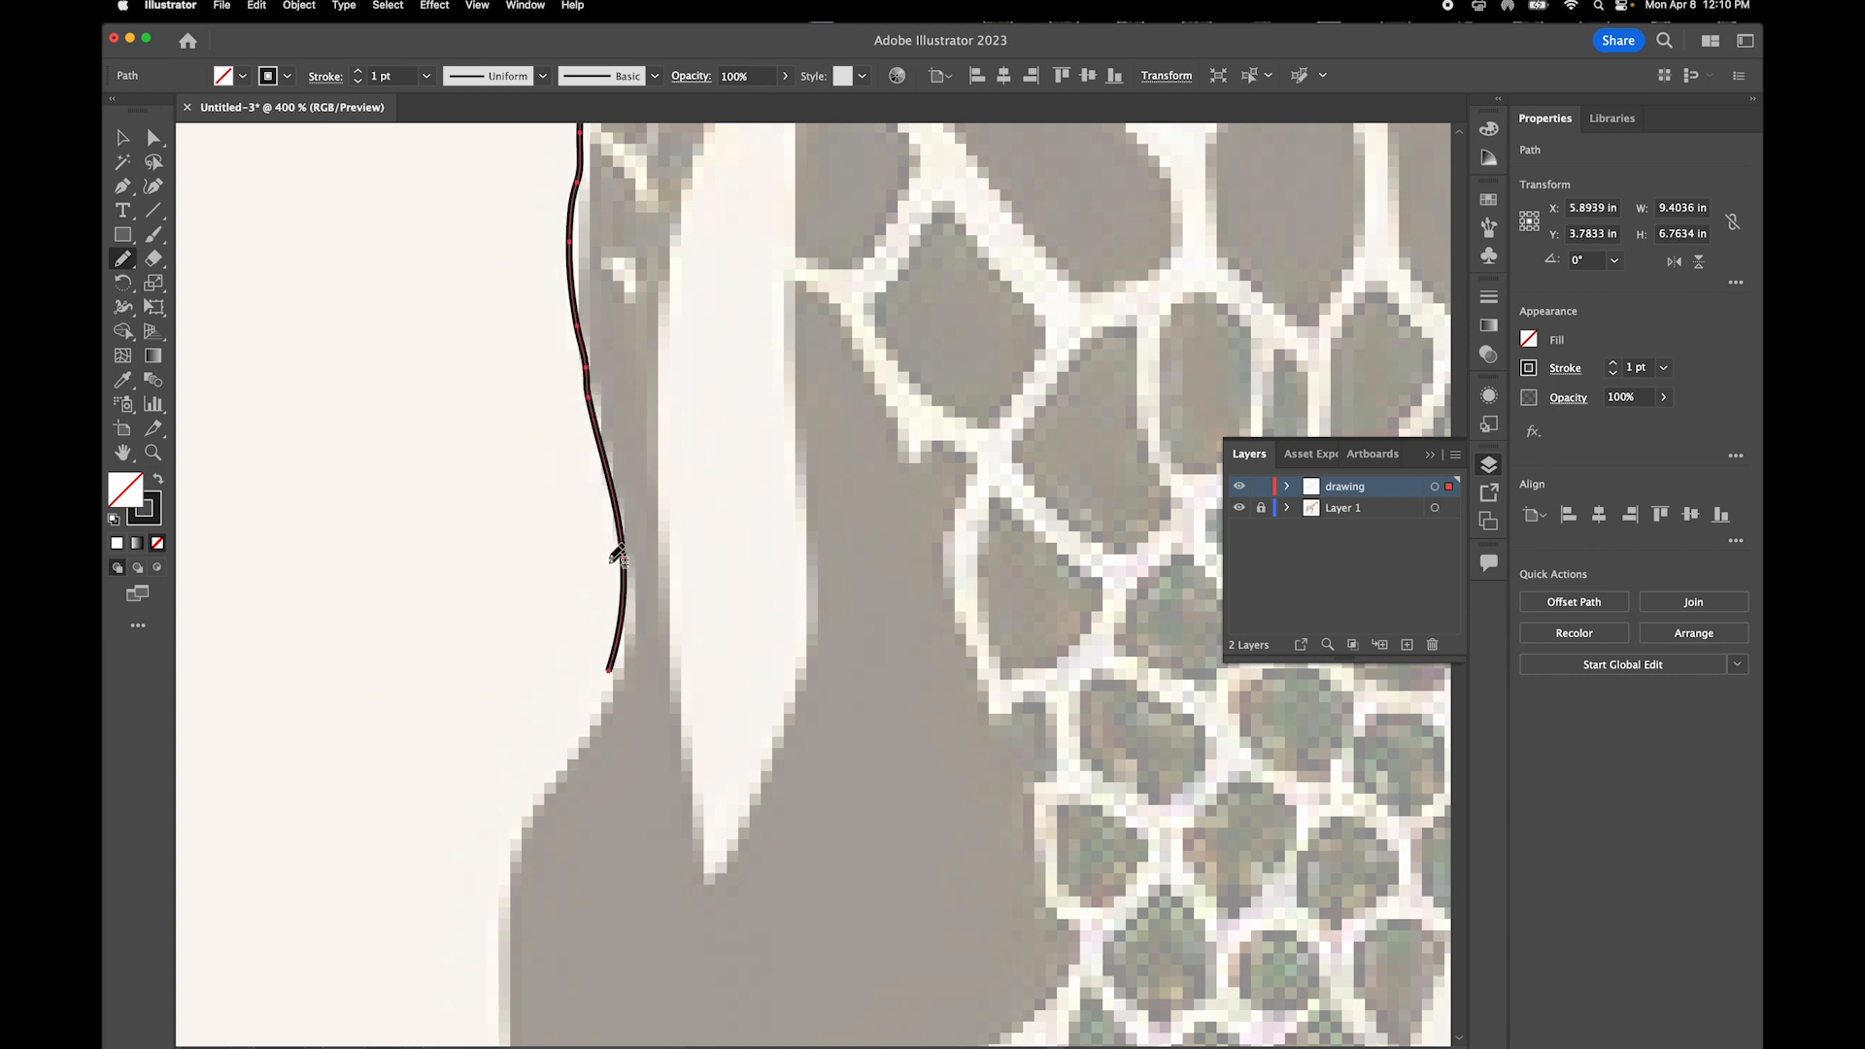
Extend the outline below the tail onto the hind leg and redraw its curve closer to the silhouette's edge
left_click_drag(545, 846, 508, 920)
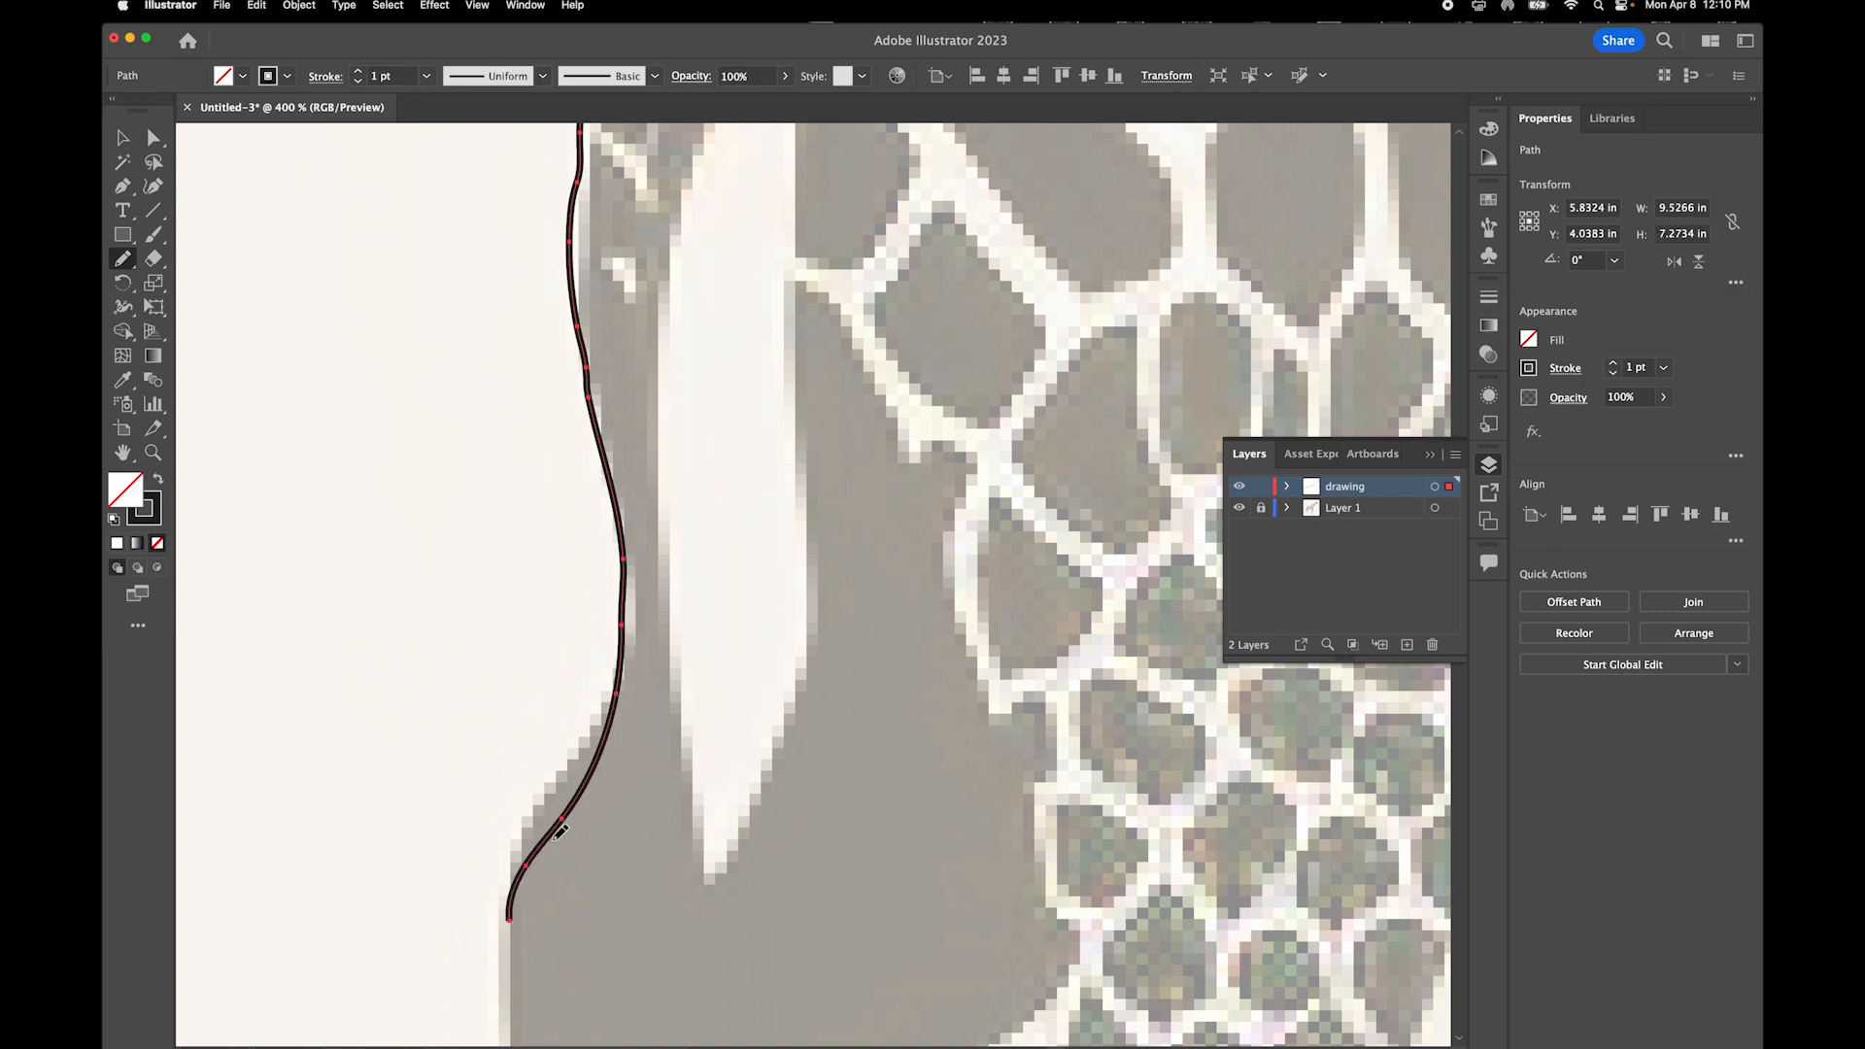
left_click_drag(575, 770, 511, 923)
mouse_move(554, 797)
left_mouse_down()
mouse_move(520, 870)
mouse_move(510, 963)
left_mouse_up()
mouse_move(527, 913)
left_mouse_down()
mouse_move(532, 586)
mouse_move(497, 568)
mouse_move(501, 710)
mouse_move(443, 743)
mouse_move(392, 826)
mouse_move(405, 875)
left_mouse_up()
scroll(464, 737, "down", 2)
Trace the back edge of the rear hind leg down towards the hoof
mouse_move(463, 737)
left_mouse_down()
mouse_move(476, 513)
mouse_move(407, 894)
left_mouse_up()
left_click_drag(435, 866, 627, 109)
left_click_drag(614, 132, 497, 492)
mouse_move(517, 330)
left_mouse_down()
mouse_move(689, 873)
mouse_move(644, 492)
left_mouse_up()
left_click_drag(653, 468, 543, 938)
mouse_move(532, 961)
left_mouse_down()
mouse_move(628, 583)
mouse_move(793, 235)
left_mouse_up()
left_click_drag(807, 293, 974, 664)
Continue the outline around the hooves and along the legs and belly
key("super+minus")
key("super+minus")
mouse_move(735, 382)
left_mouse_down()
mouse_move(776, 619)
mouse_move(861, 687)
left_mouse_up()
left_click_drag(862, 687, 809, 129)
left_click_drag(809, 146, 422, 654)
left_click_drag(422, 634, 645, 283)
mouse_move(964, 160)
left_mouse_down()
mouse_move(950, 855)
mouse_move(1123, 890)
mouse_move(1058, 379)
left_mouse_up()
mouse_move(1054, 422)
left_mouse_down()
mouse_move(869, 725)
mouse_move(1026, 821)
left_mouse_up()
left_click_drag(1023, 850, 860, 446)
mouse_move(864, 416)
left_mouse_down()
mouse_move(1060, 780)
mouse_move(980, 136)
left_mouse_up()
Complete the outline along the chest, throat and head so the whole silhouette is traced, about 11.1 by 10.6 in
left_click_drag(753, 853, 878, 127)
left_click_drag(880, 127, 416, 941)
mouse_move(415, 941)
left_mouse_down()
mouse_move(1368, 400)
mouse_move(1112, 743)
left_mouse_up()
left_click_drag(1041, 758, 848, 312)
left_click_drag(651, 333, 959, 245)
left_click_drag(957, 246, 776, 340)
key("super+0")
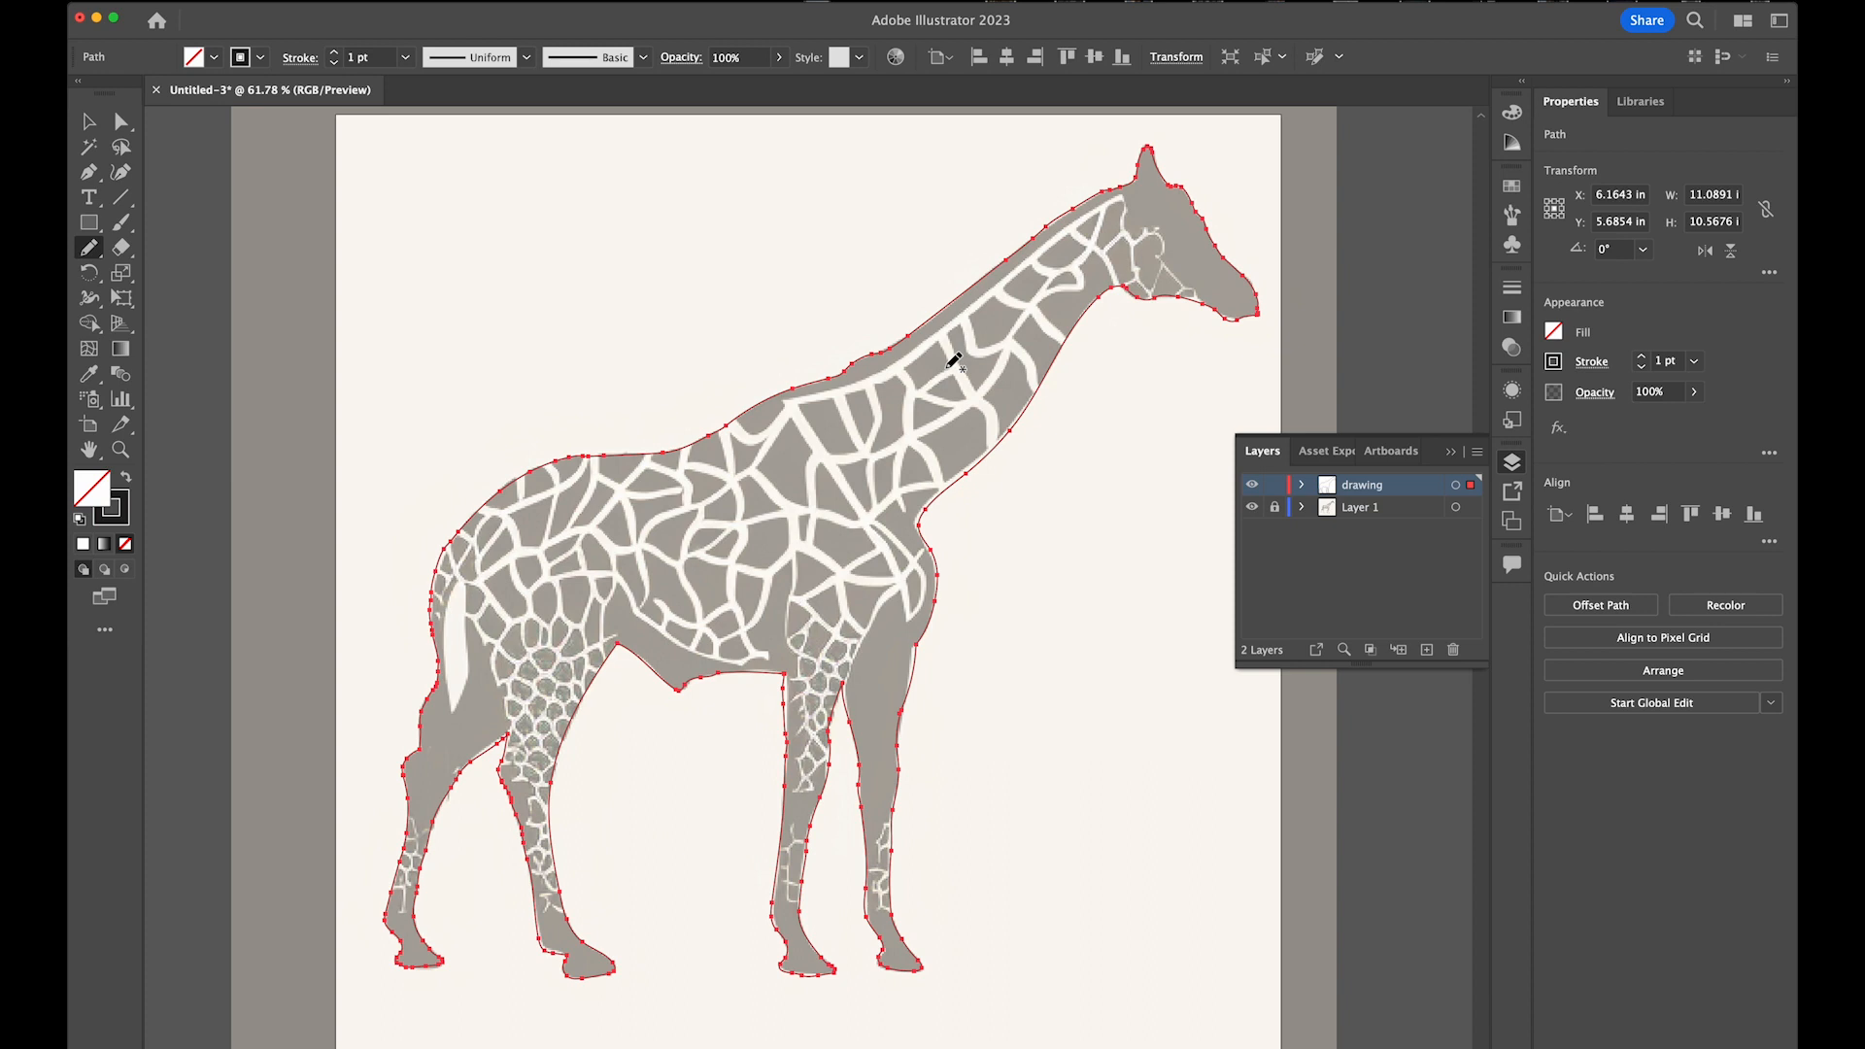
Save the document as Giraffe.ai in Adobe Illustrator format with the Illustrator 2020 version
key("super+s")
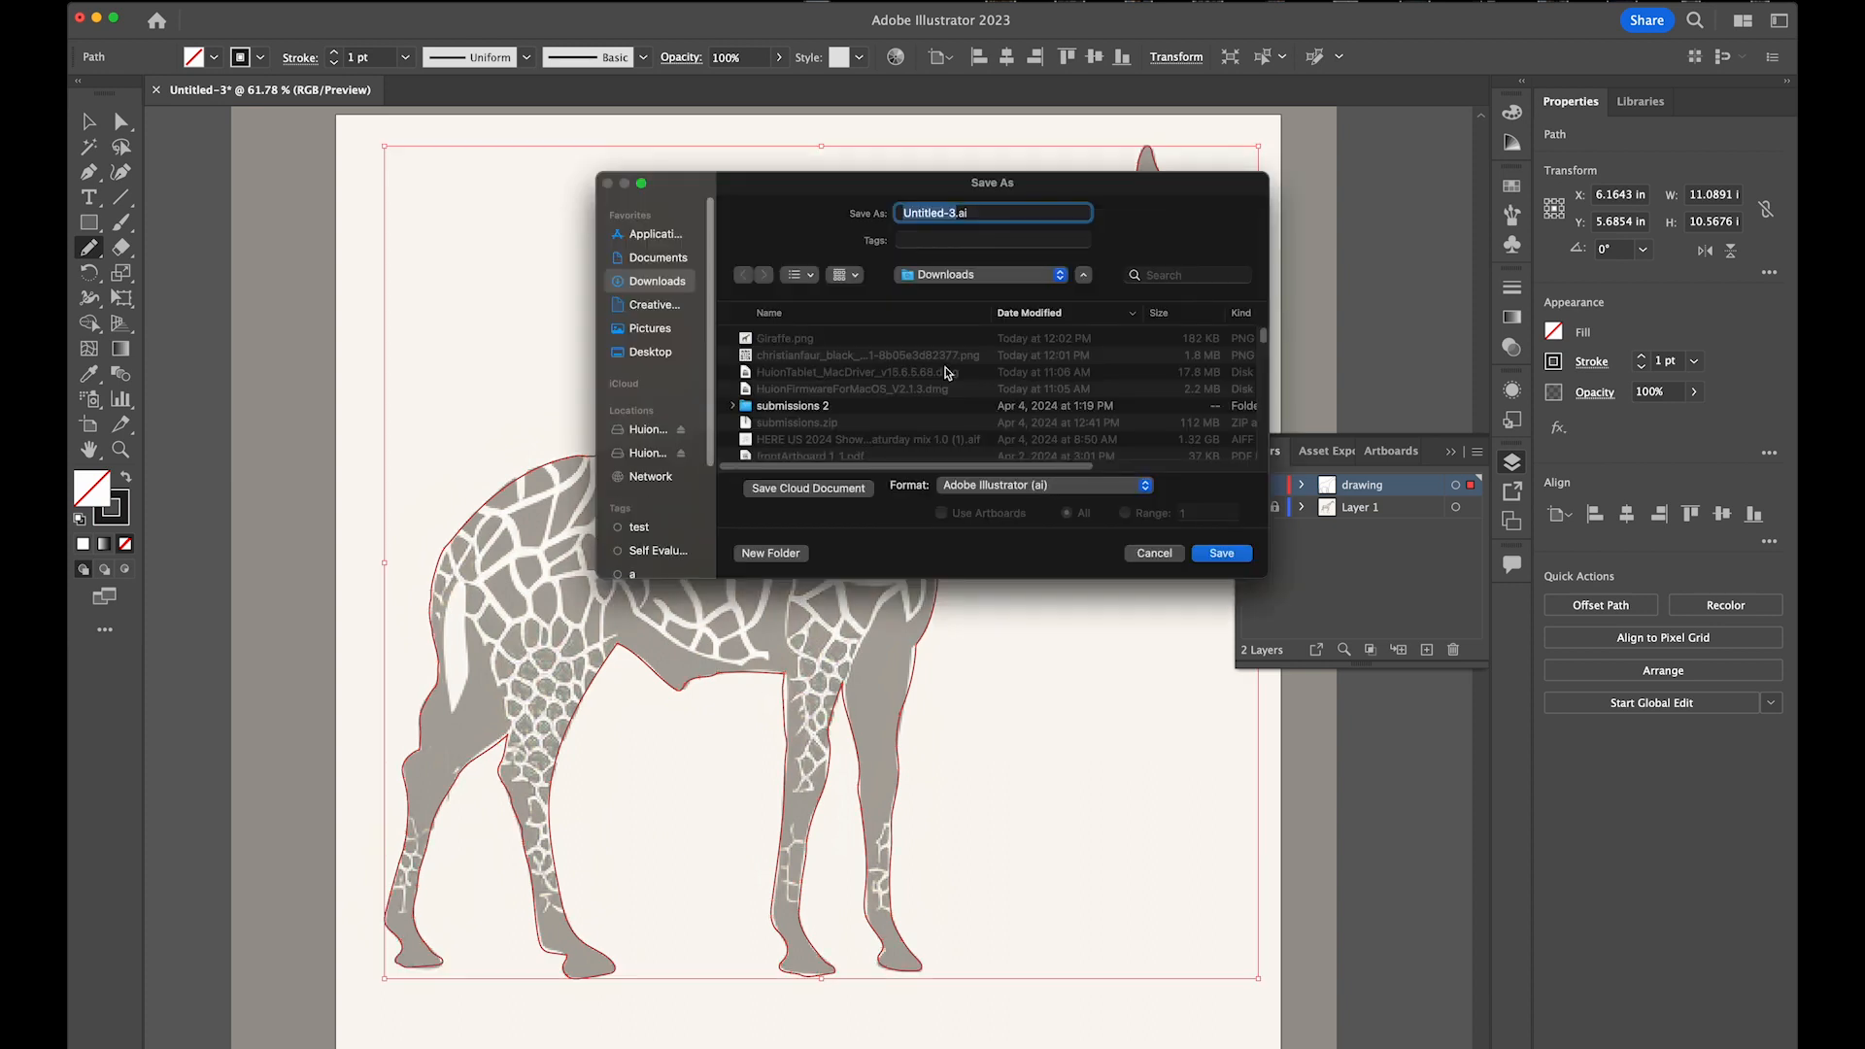
key("ctrl")
key("ctrl")
key("Return")
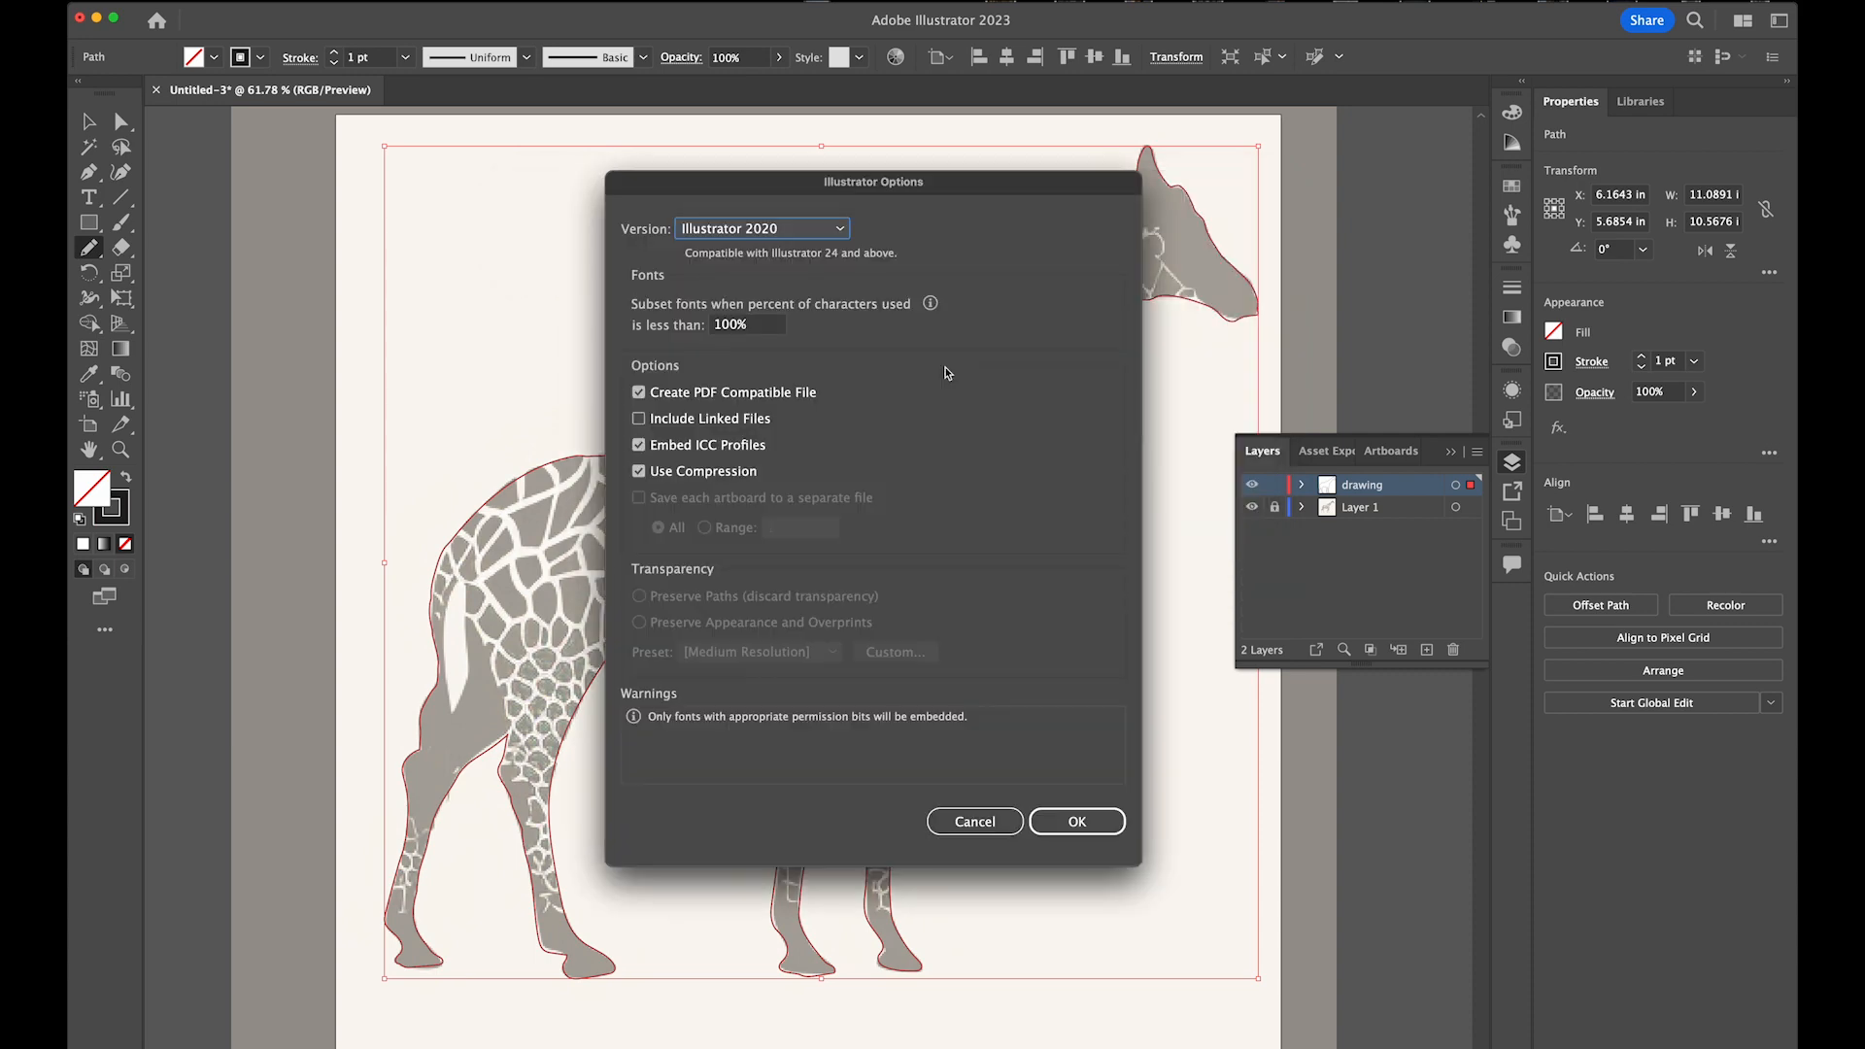
key("Return")
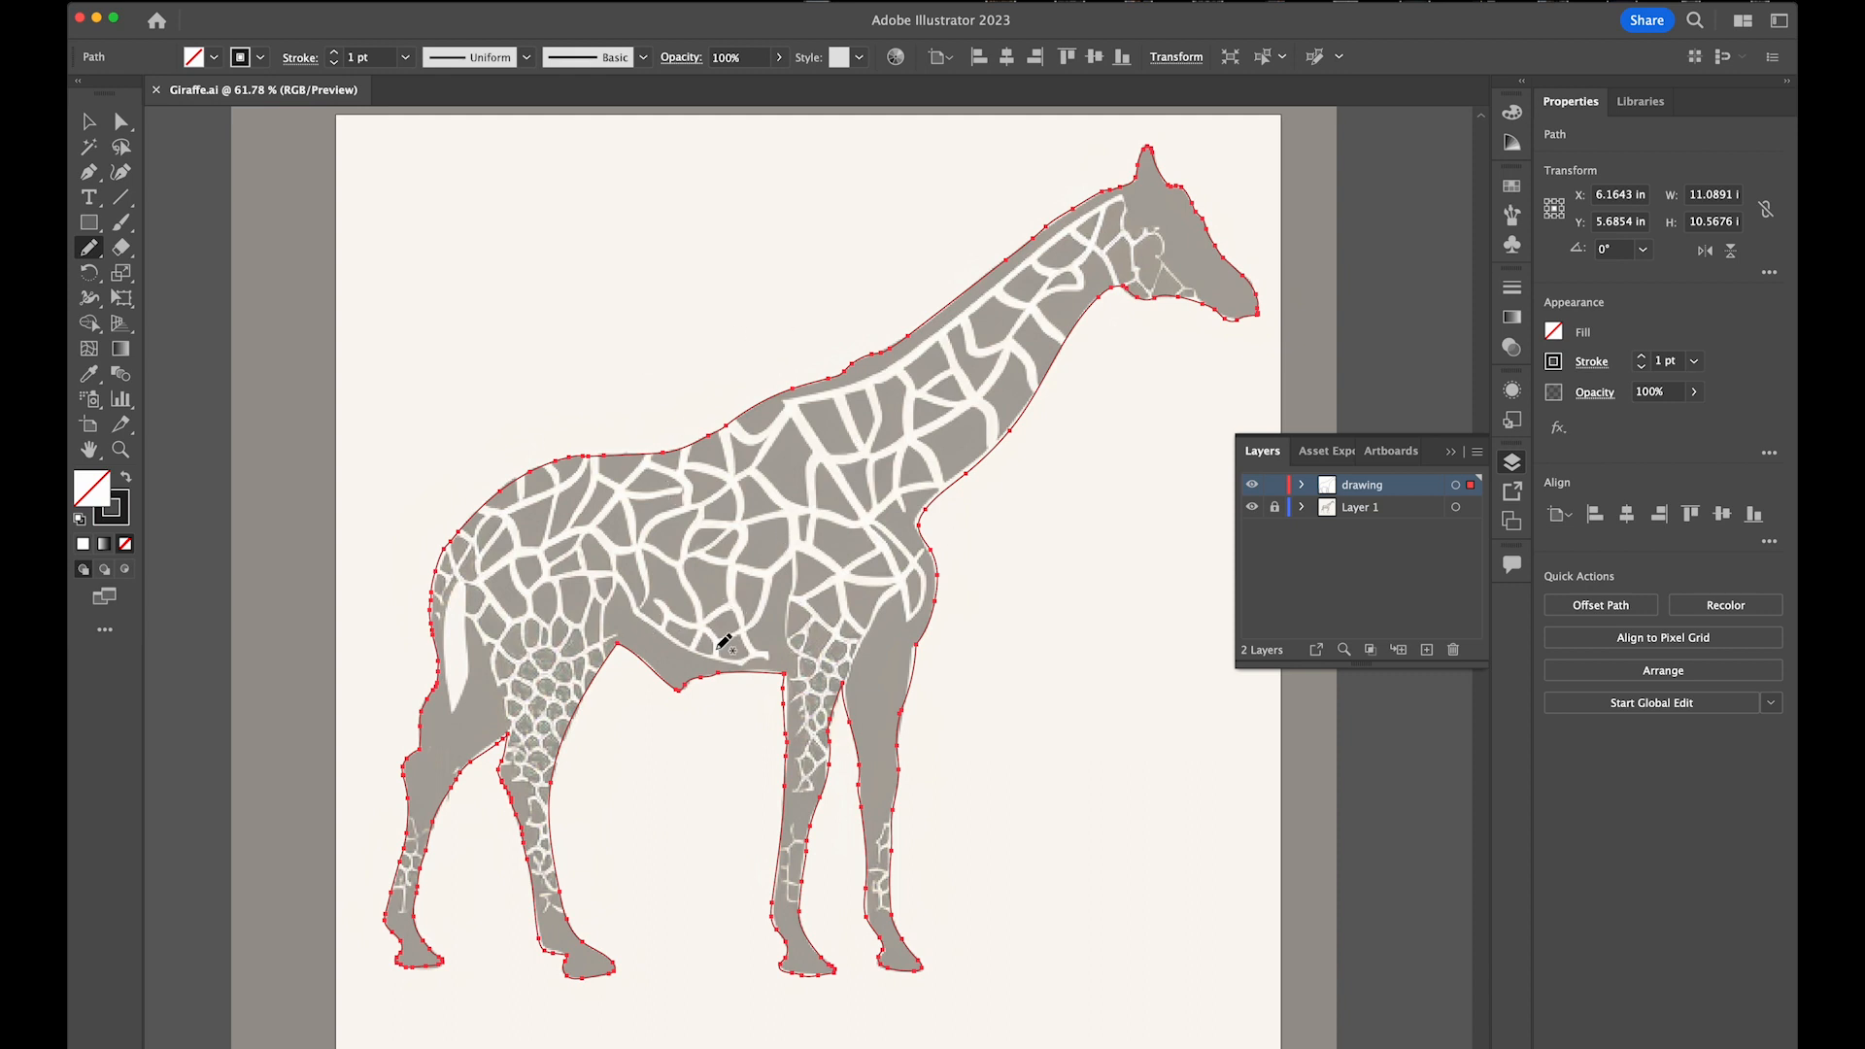
scroll(771, 583, "down", 3)
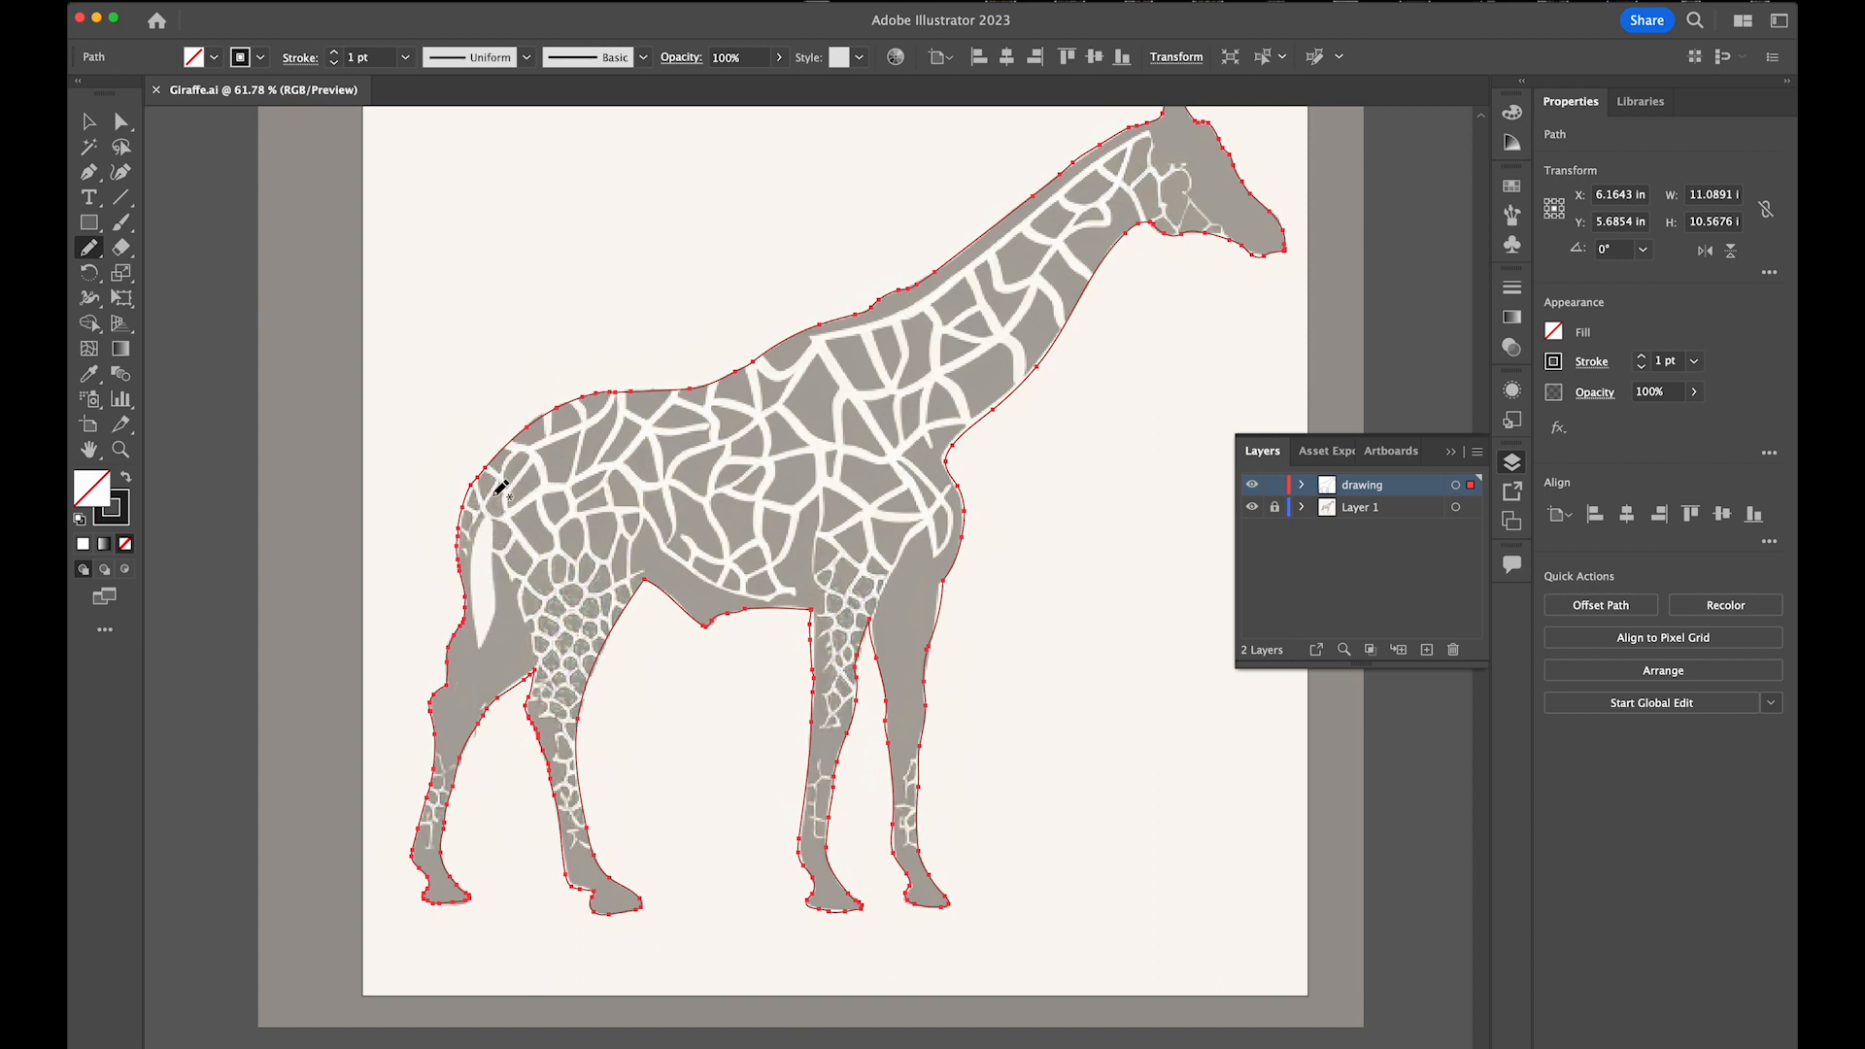
scroll(499, 491, "right", 2)
scroll(499, 491, "up", 1)
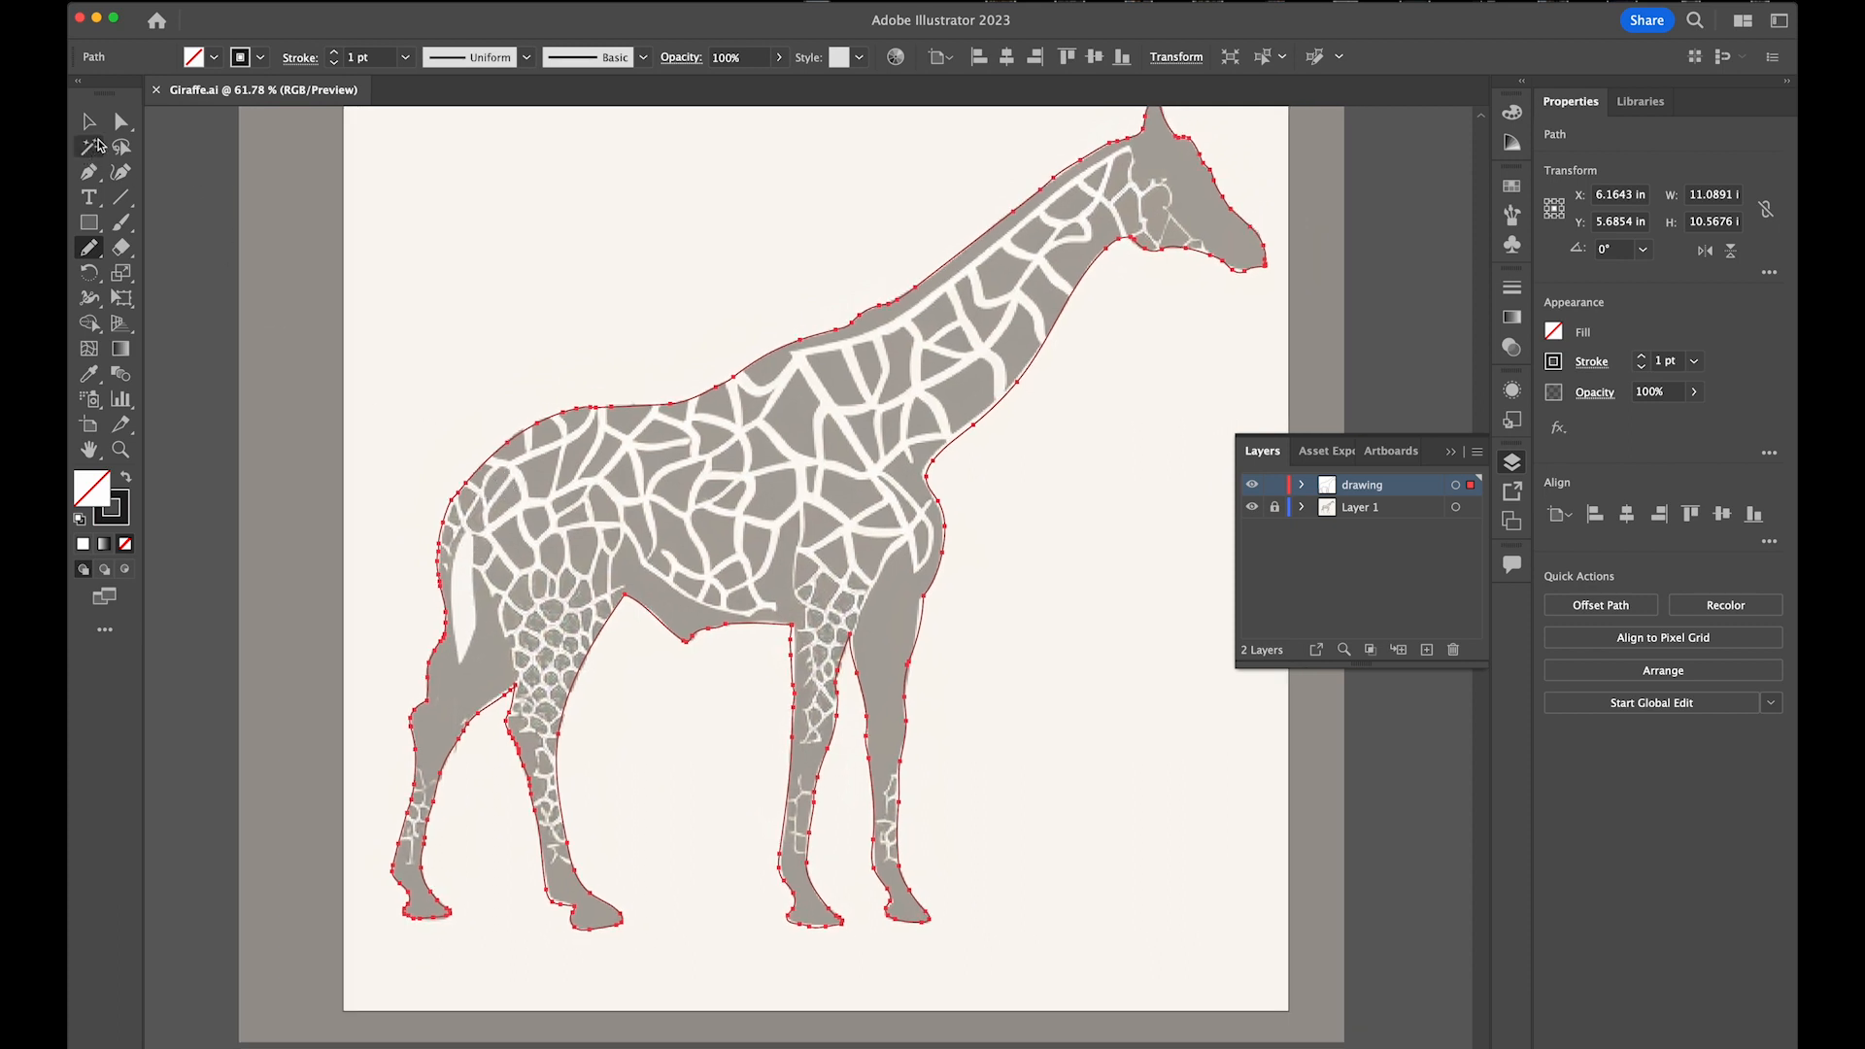
Draw a 12 by 12 in rectangle with the Rectangle tool so that it covers the whole artboard
left_click(88, 223)
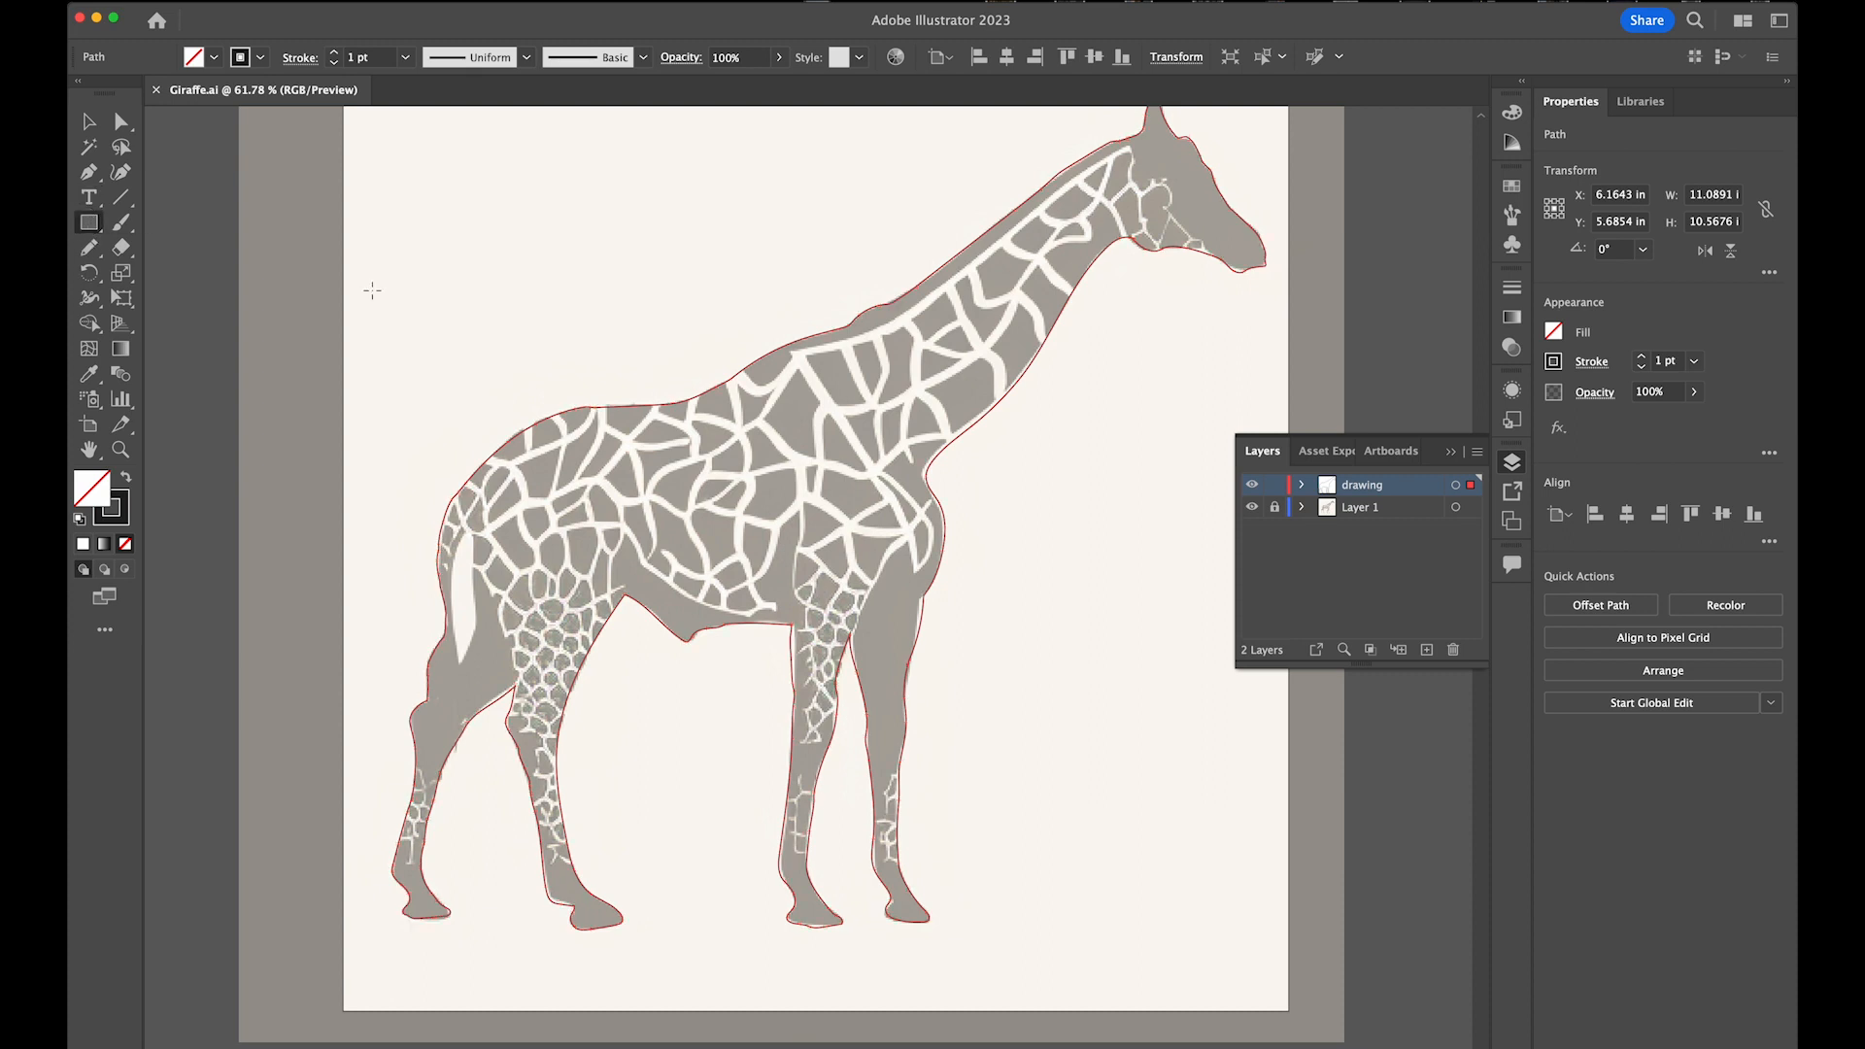
scroll(373, 289, "down", 3, "alt")
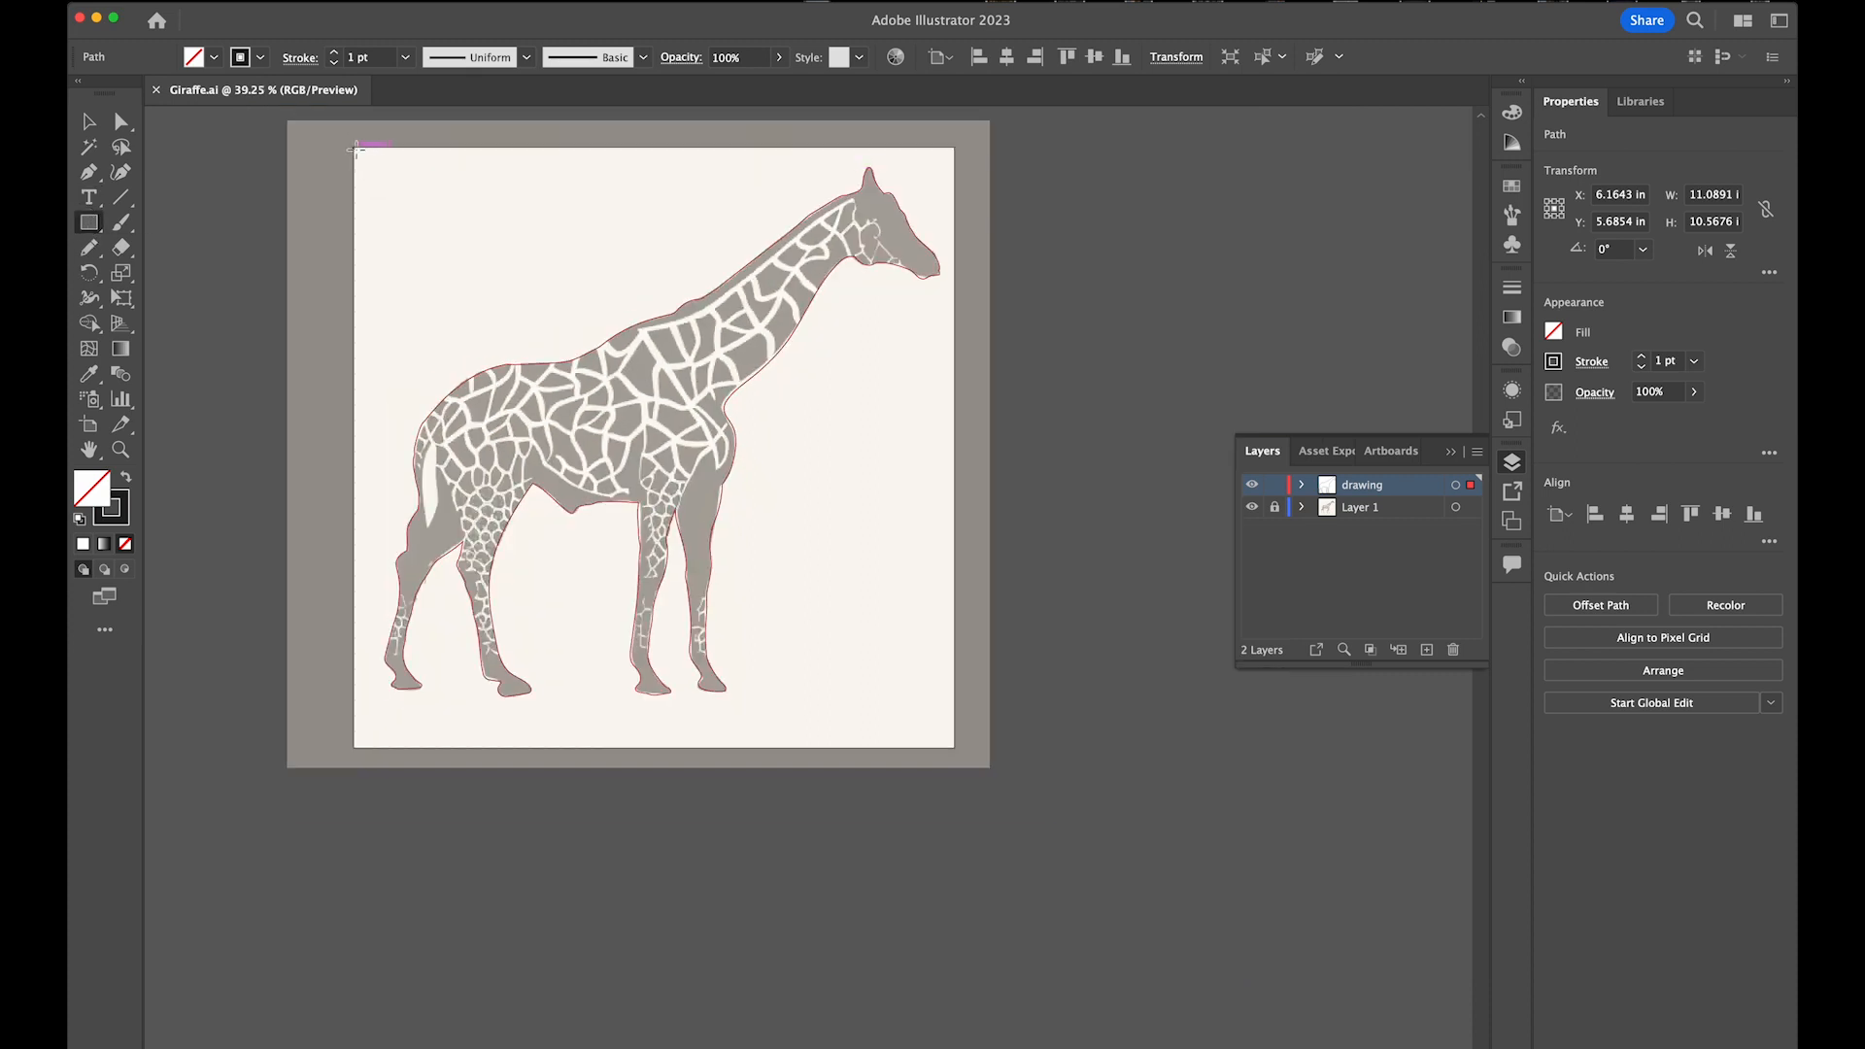
left_click_drag(352, 145, 955, 748)
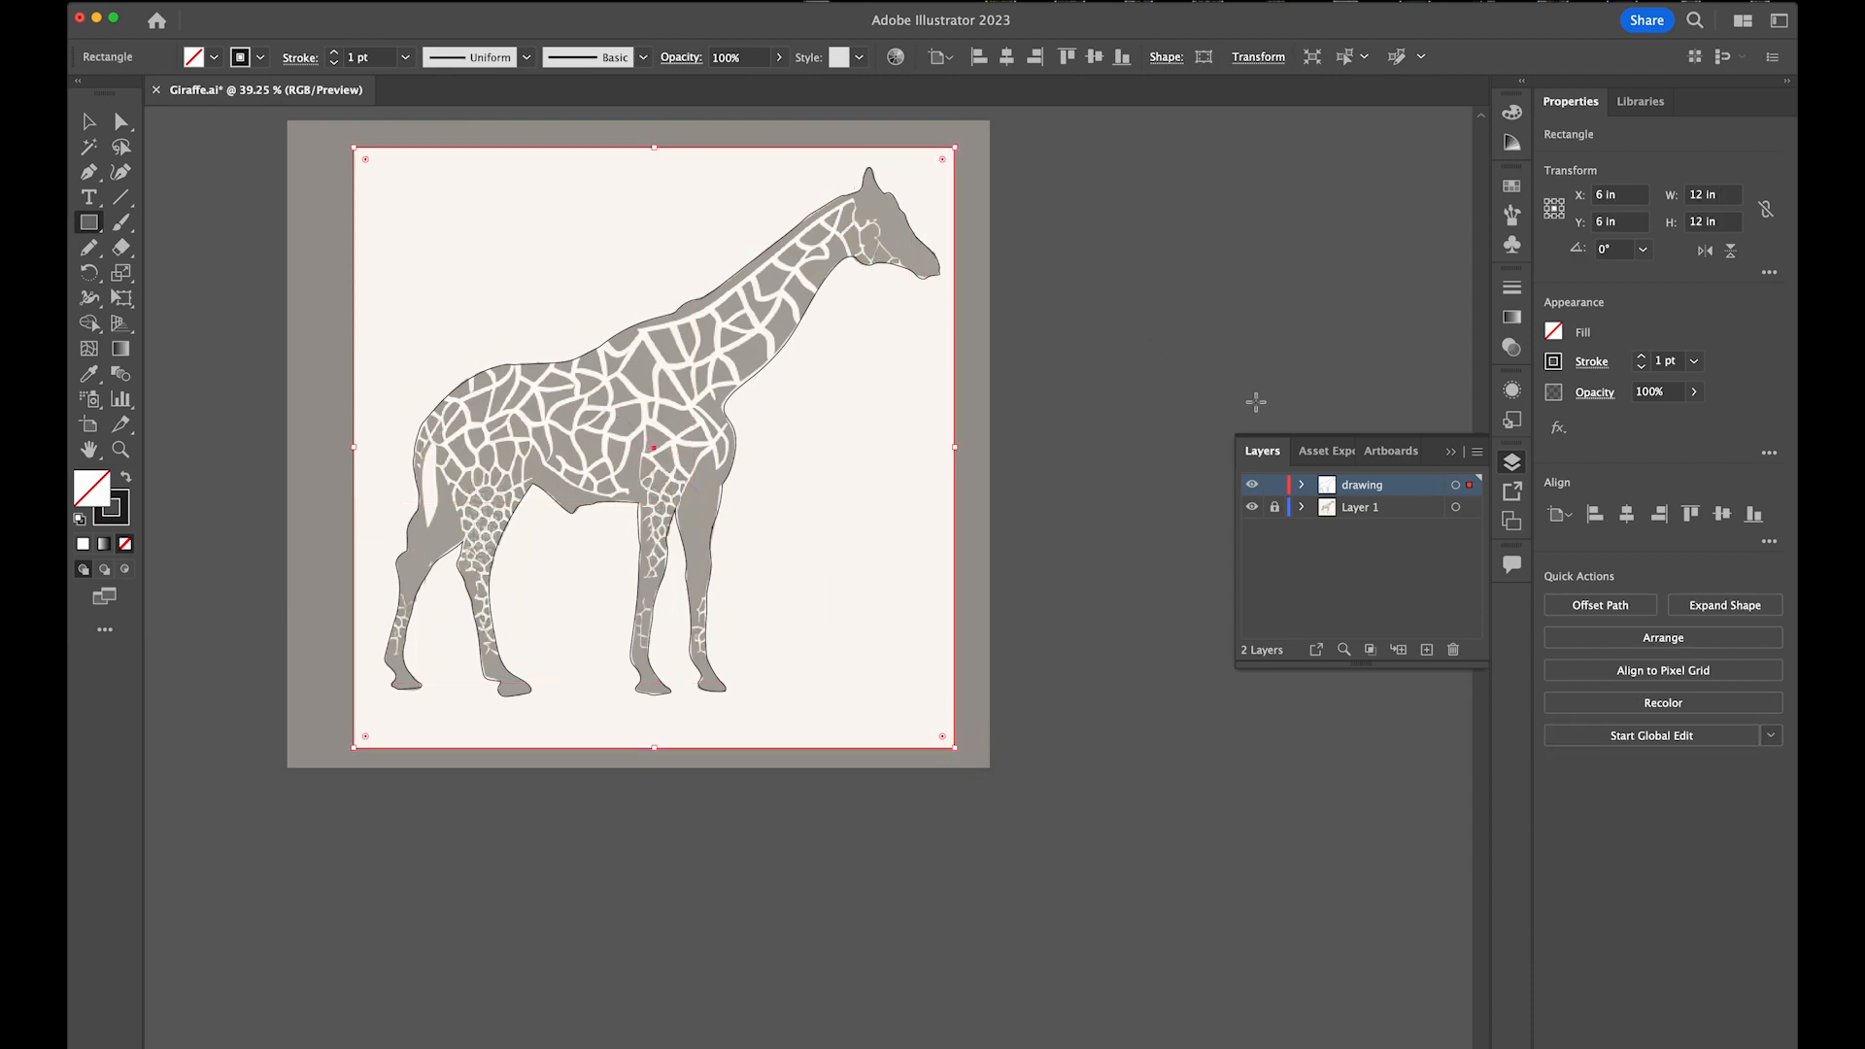
With the Pencil tool, draw a line with a small knob across the upper half of the neck, about 1.07 by 0.92 in
scroll(741, 337, "up", 10)
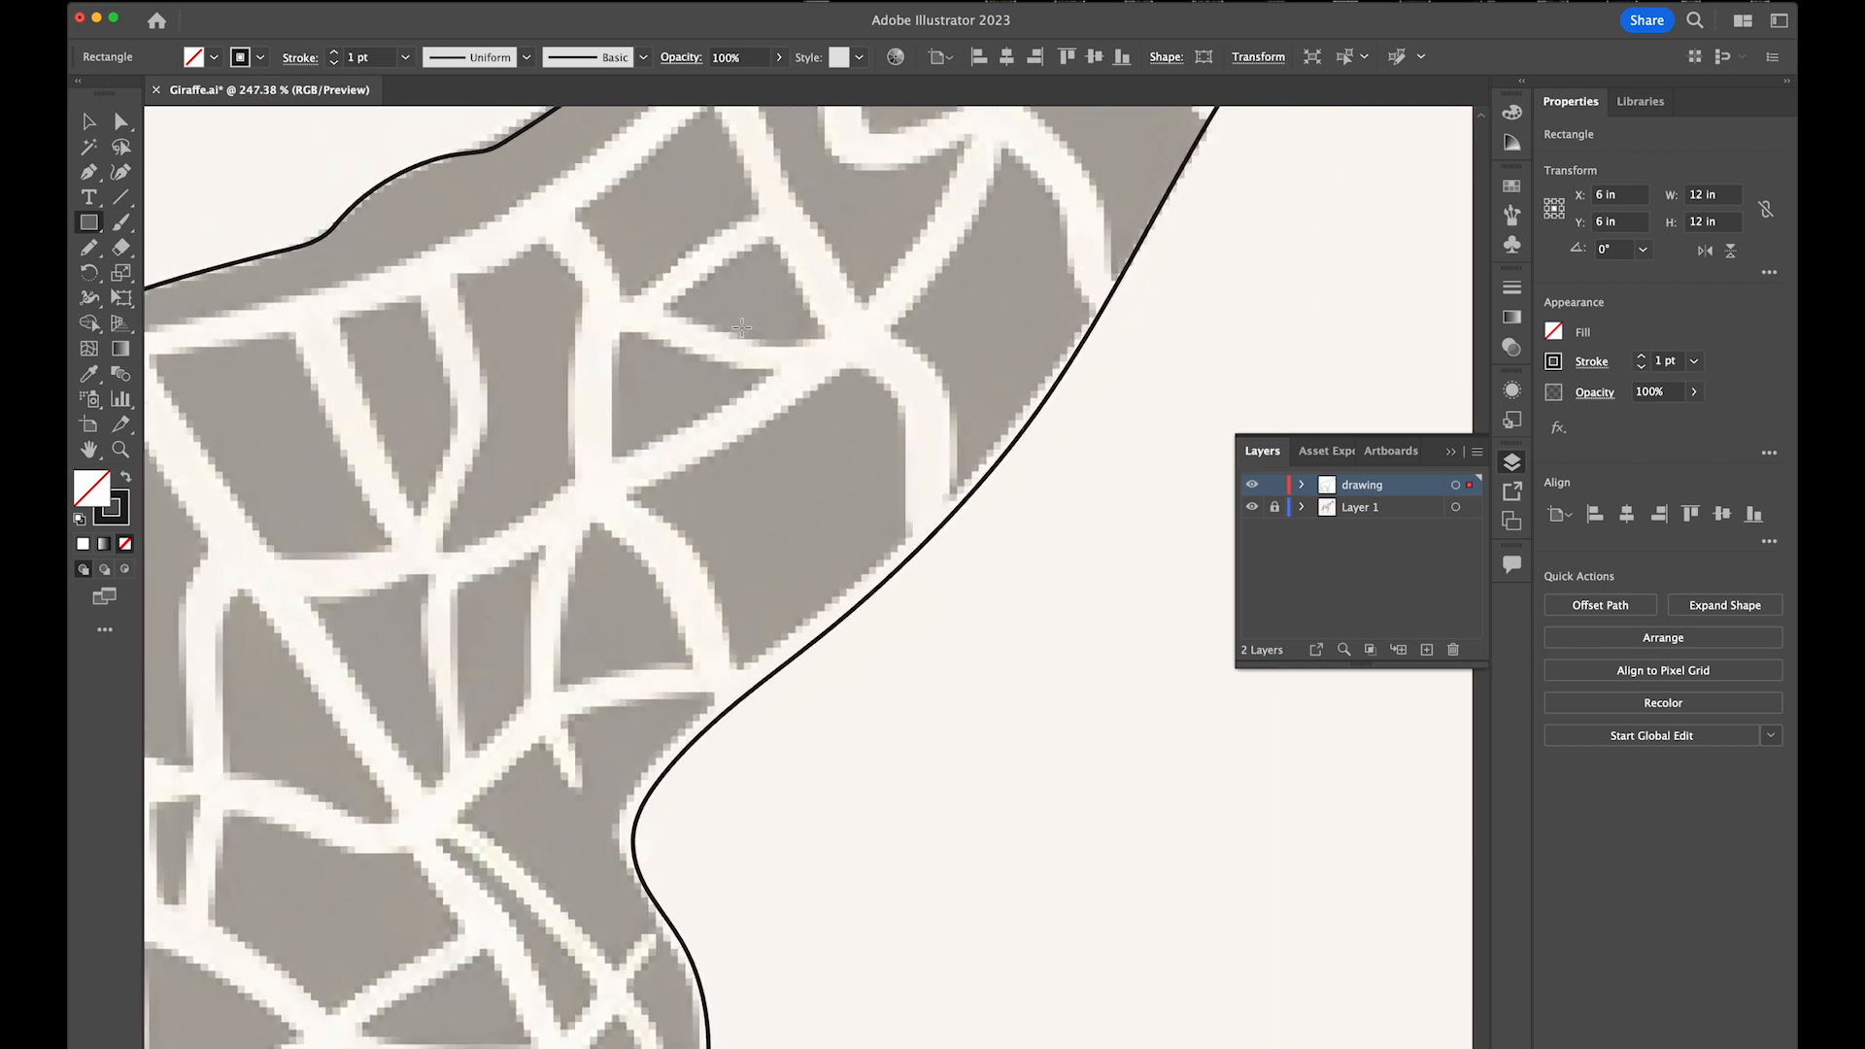
scroll(742, 328, "right", 5)
scroll(741, 328, "up", 4)
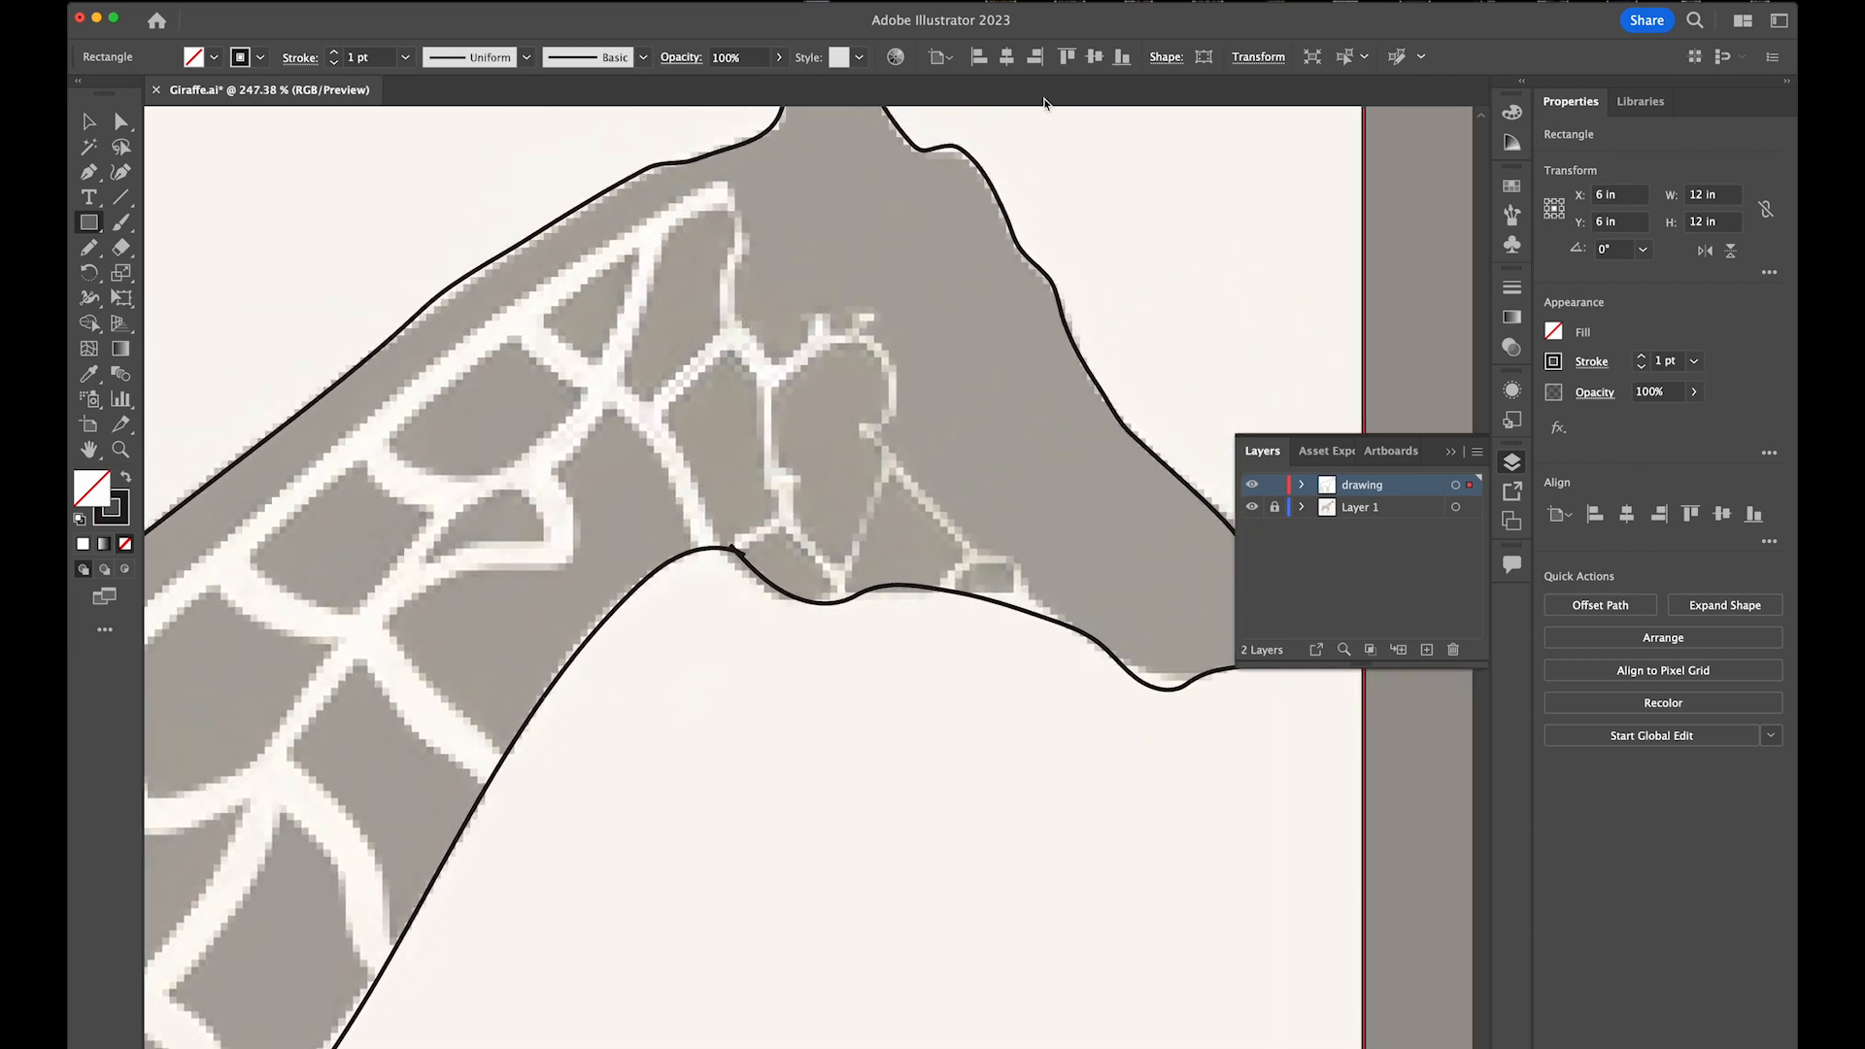
key("n")
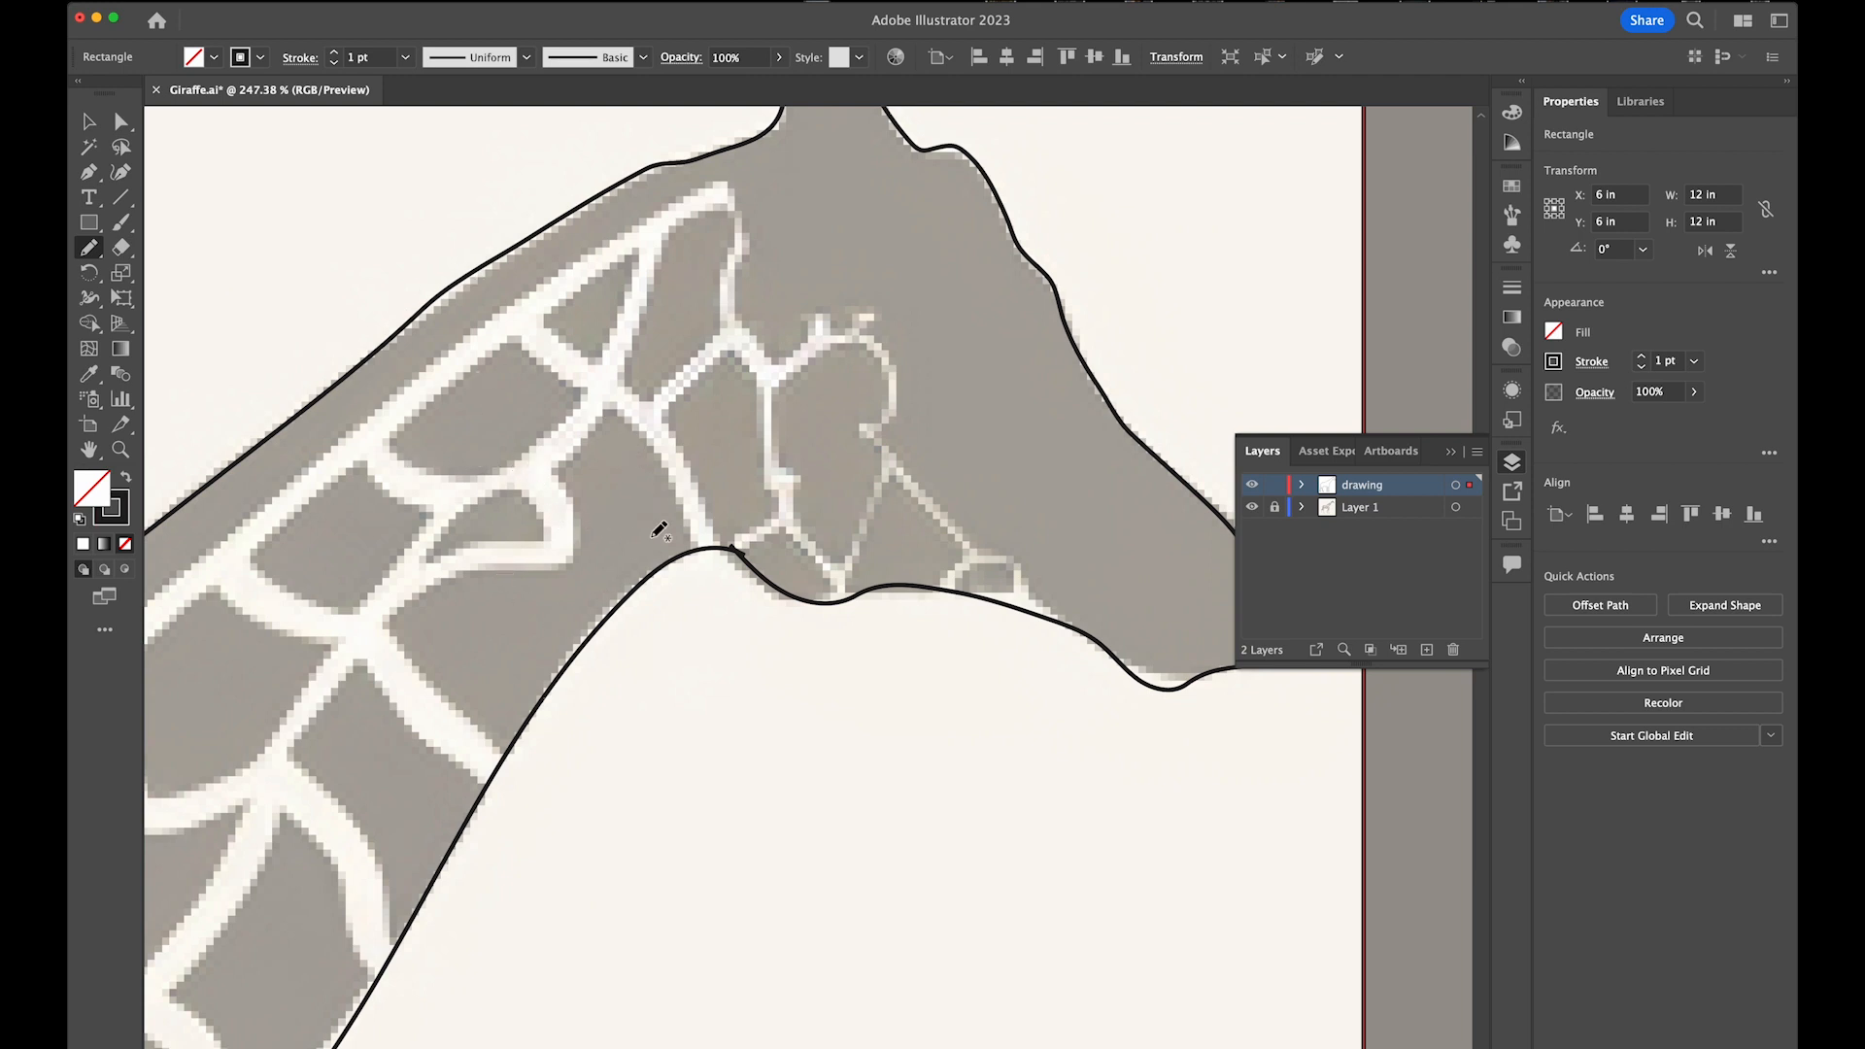
scroll(487, 516, "down", 3)
scroll(486, 516, "right", 5)
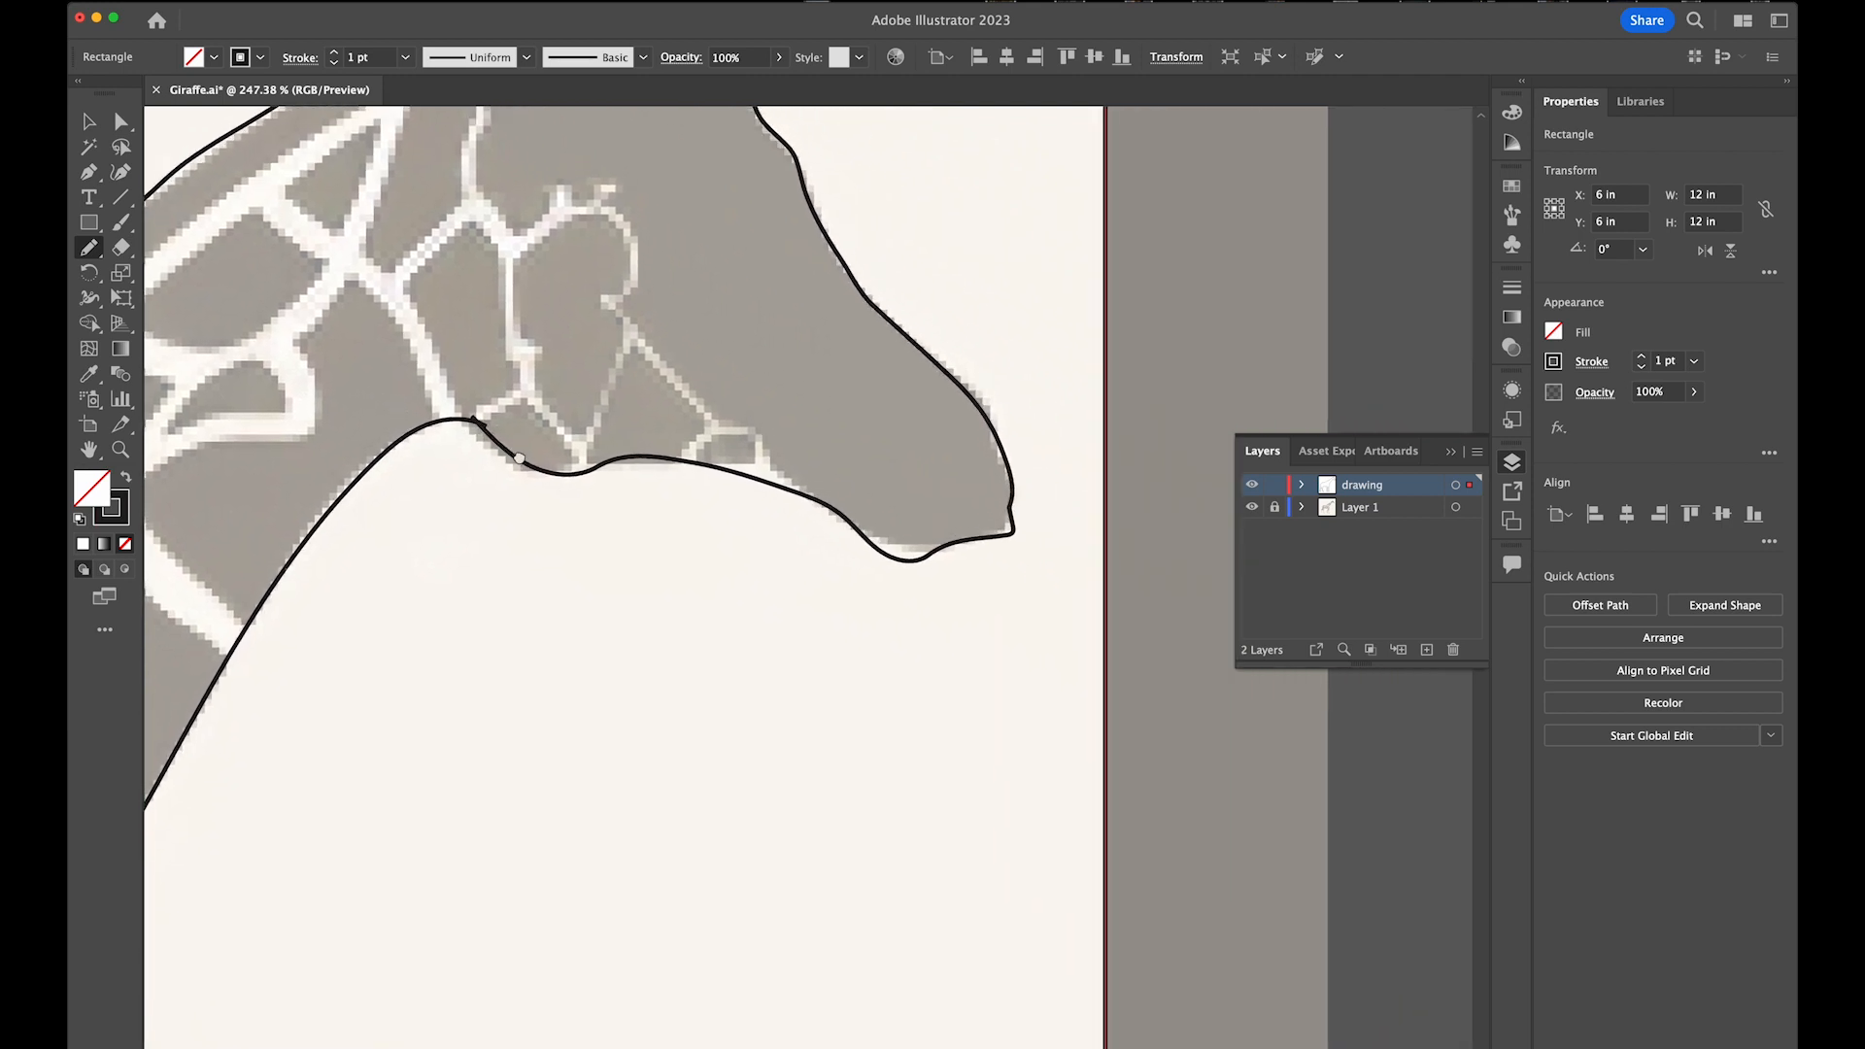
scroll(621, 573, "up", 5)
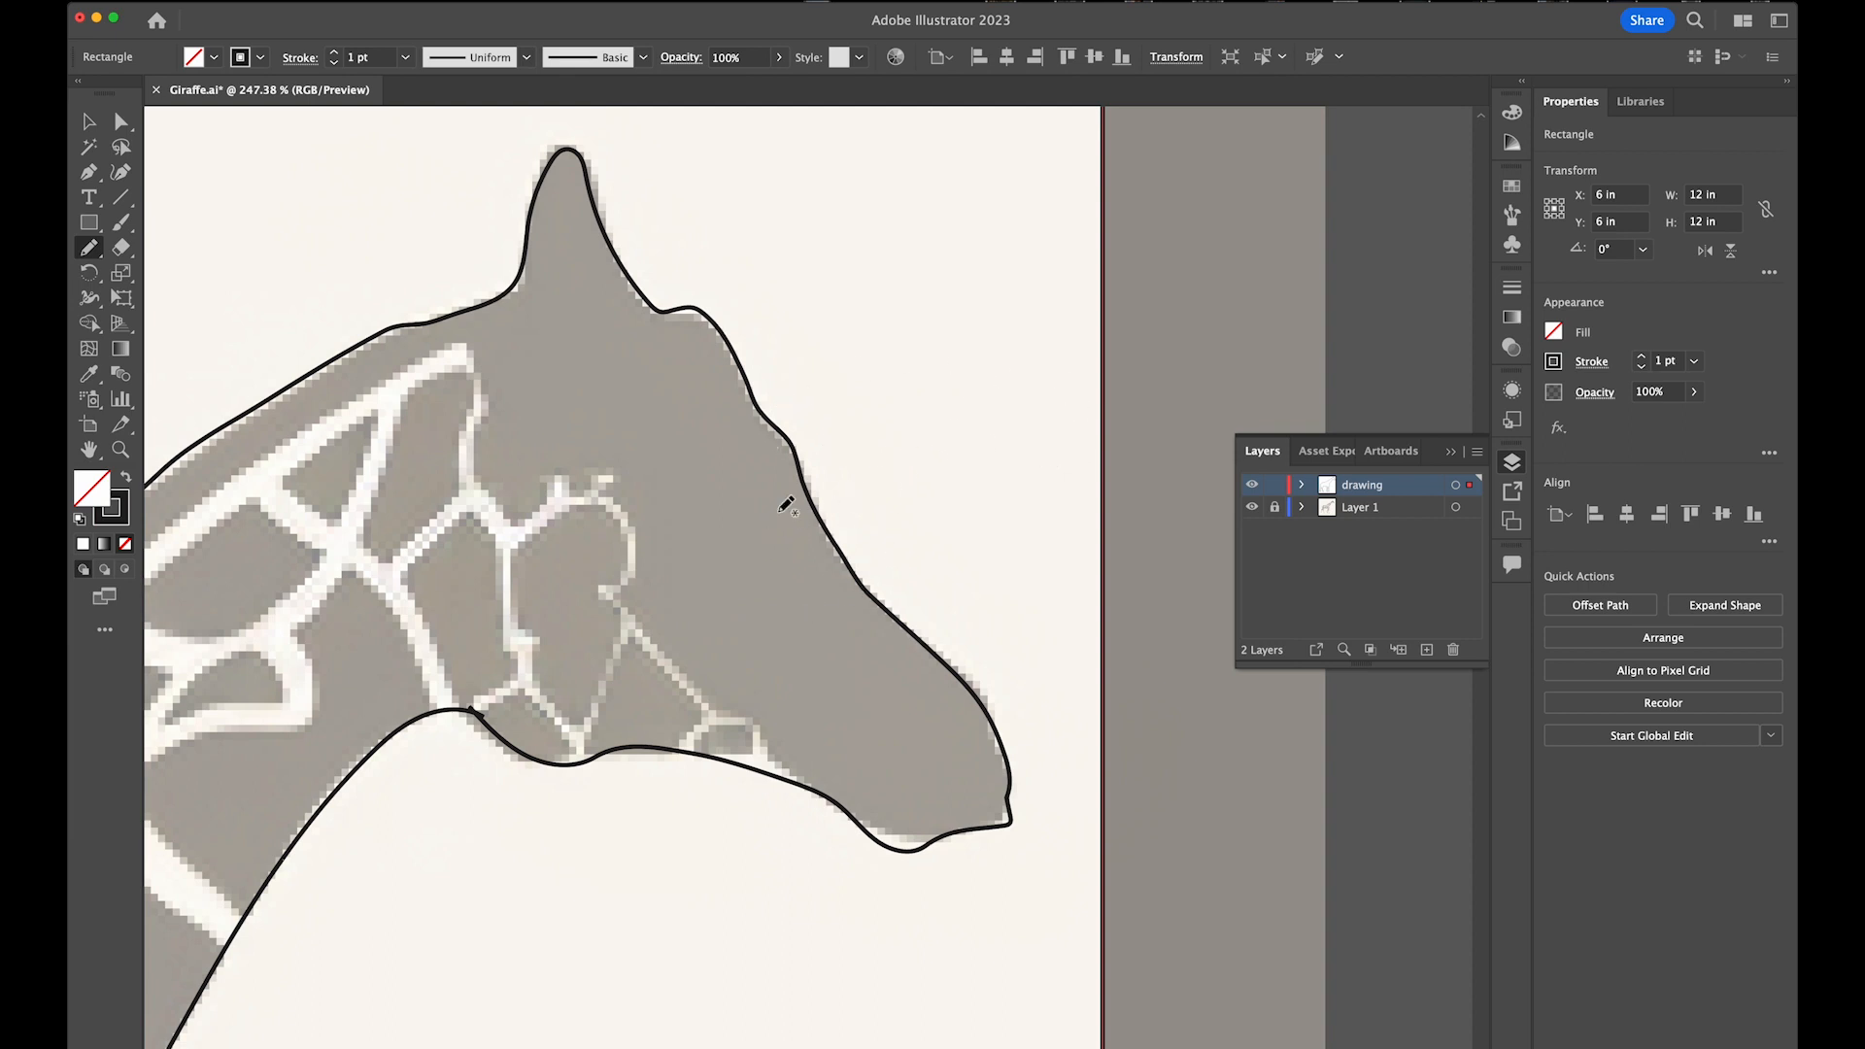
scroll(487, 488, "down", 2)
scroll(487, 489, "left", 2)
scroll(486, 489, "down", 3)
scroll(487, 488, "left", 7)
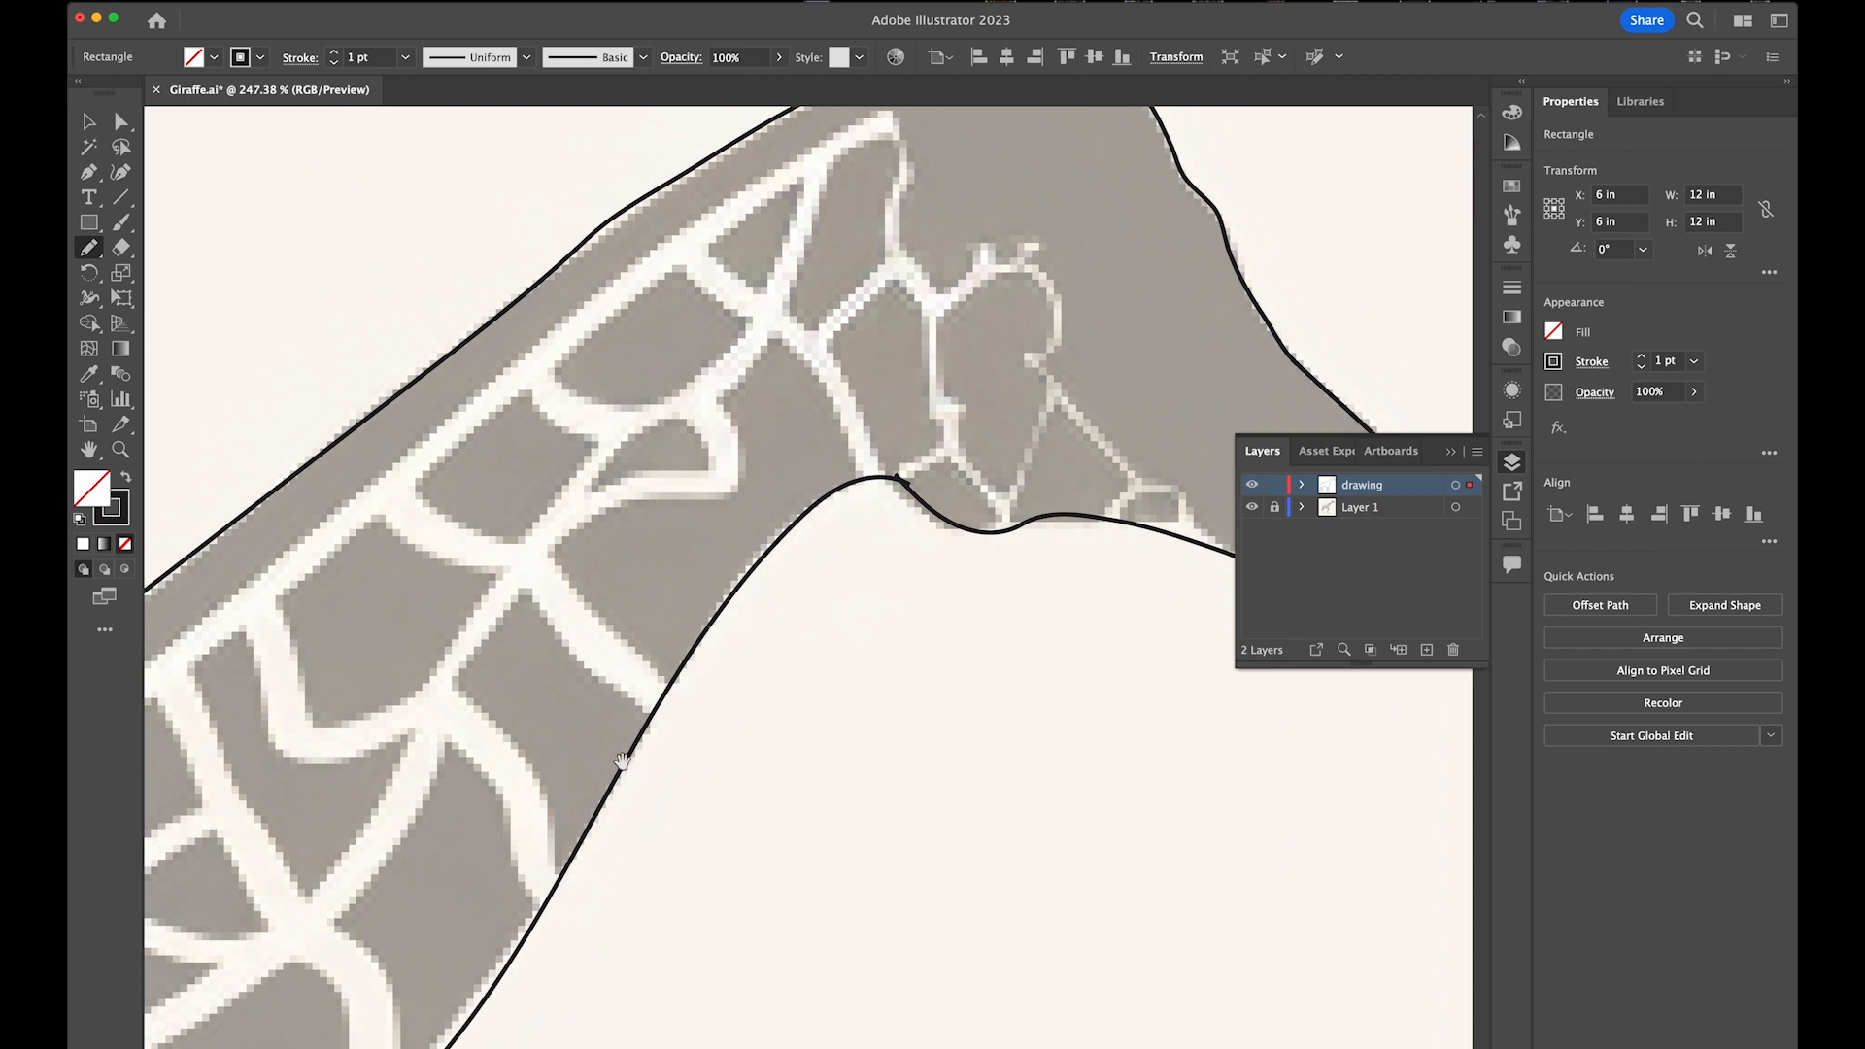
scroll(623, 728, "down", 1)
scroll(623, 728, "left", 3)
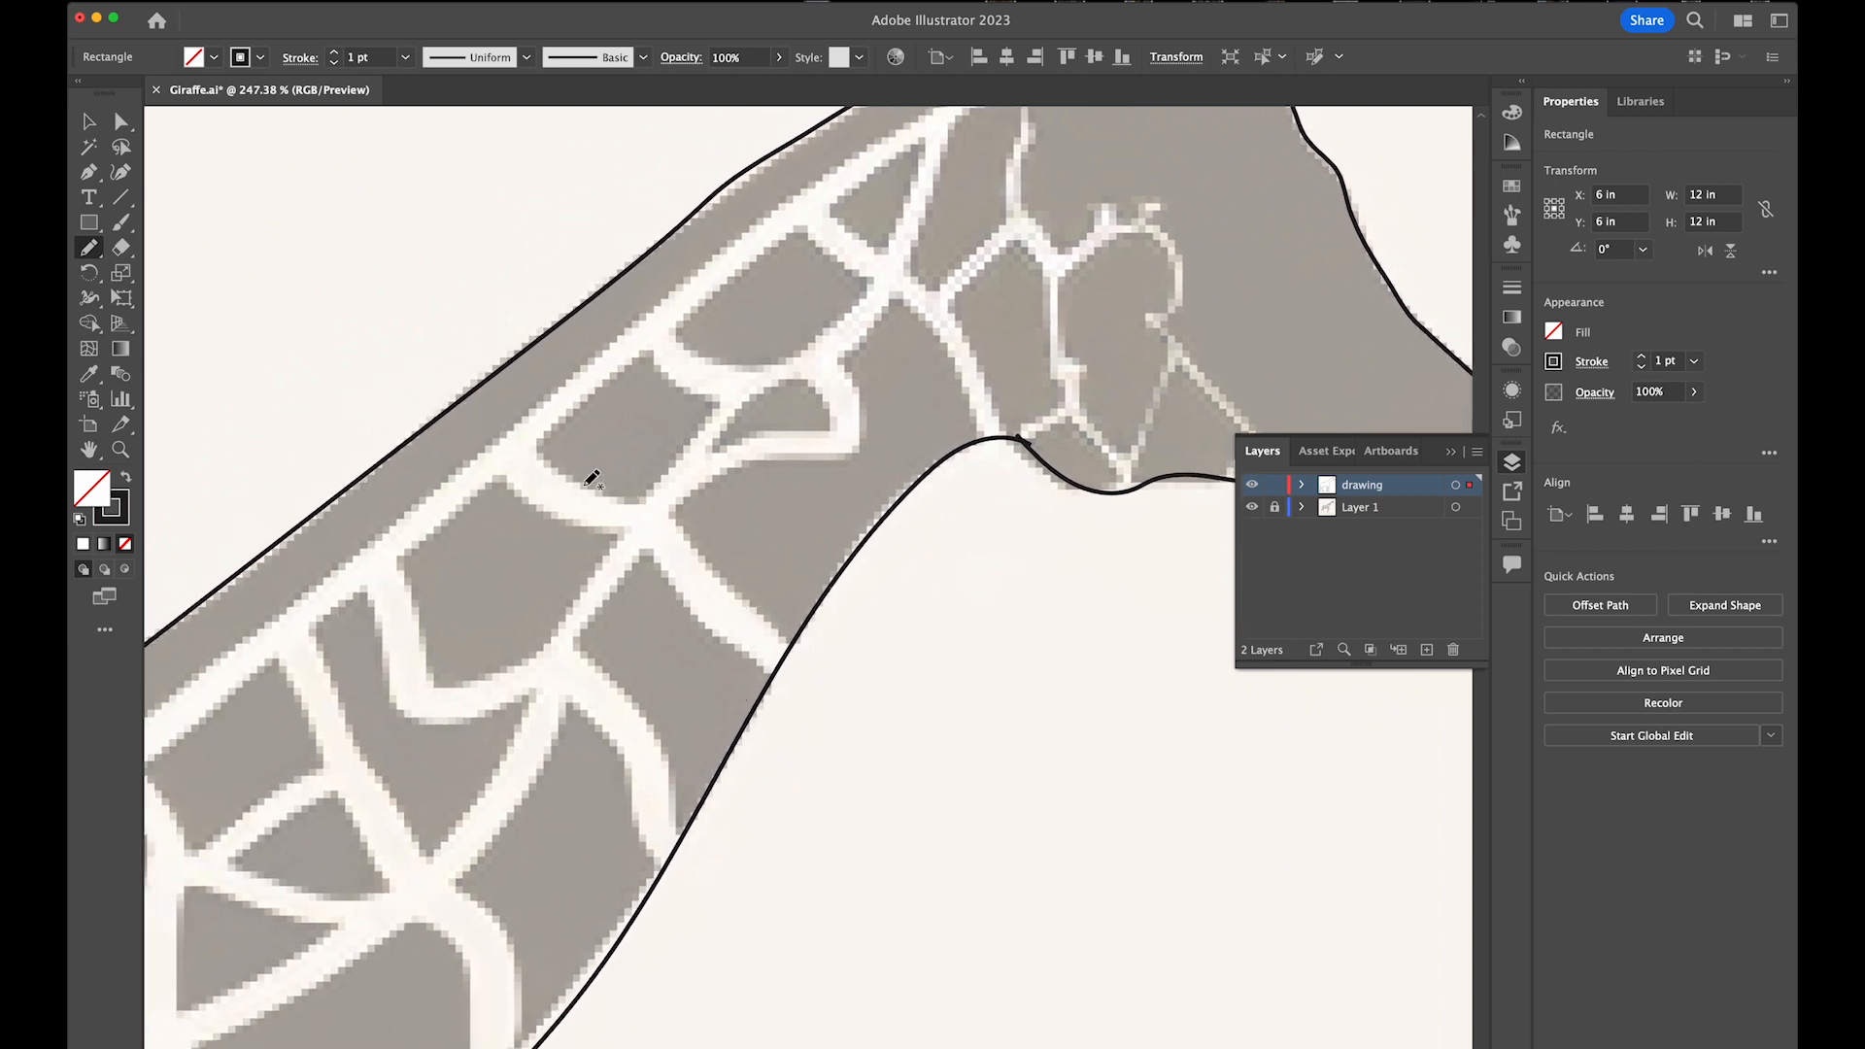
mouse_move(468, 386)
left_mouse_down()
mouse_move(530, 464)
mouse_move(575, 484)
mouse_move(627, 461)
mouse_move(636, 500)
mouse_move(766, 607)
mouse_move(802, 674)
left_mouse_up()
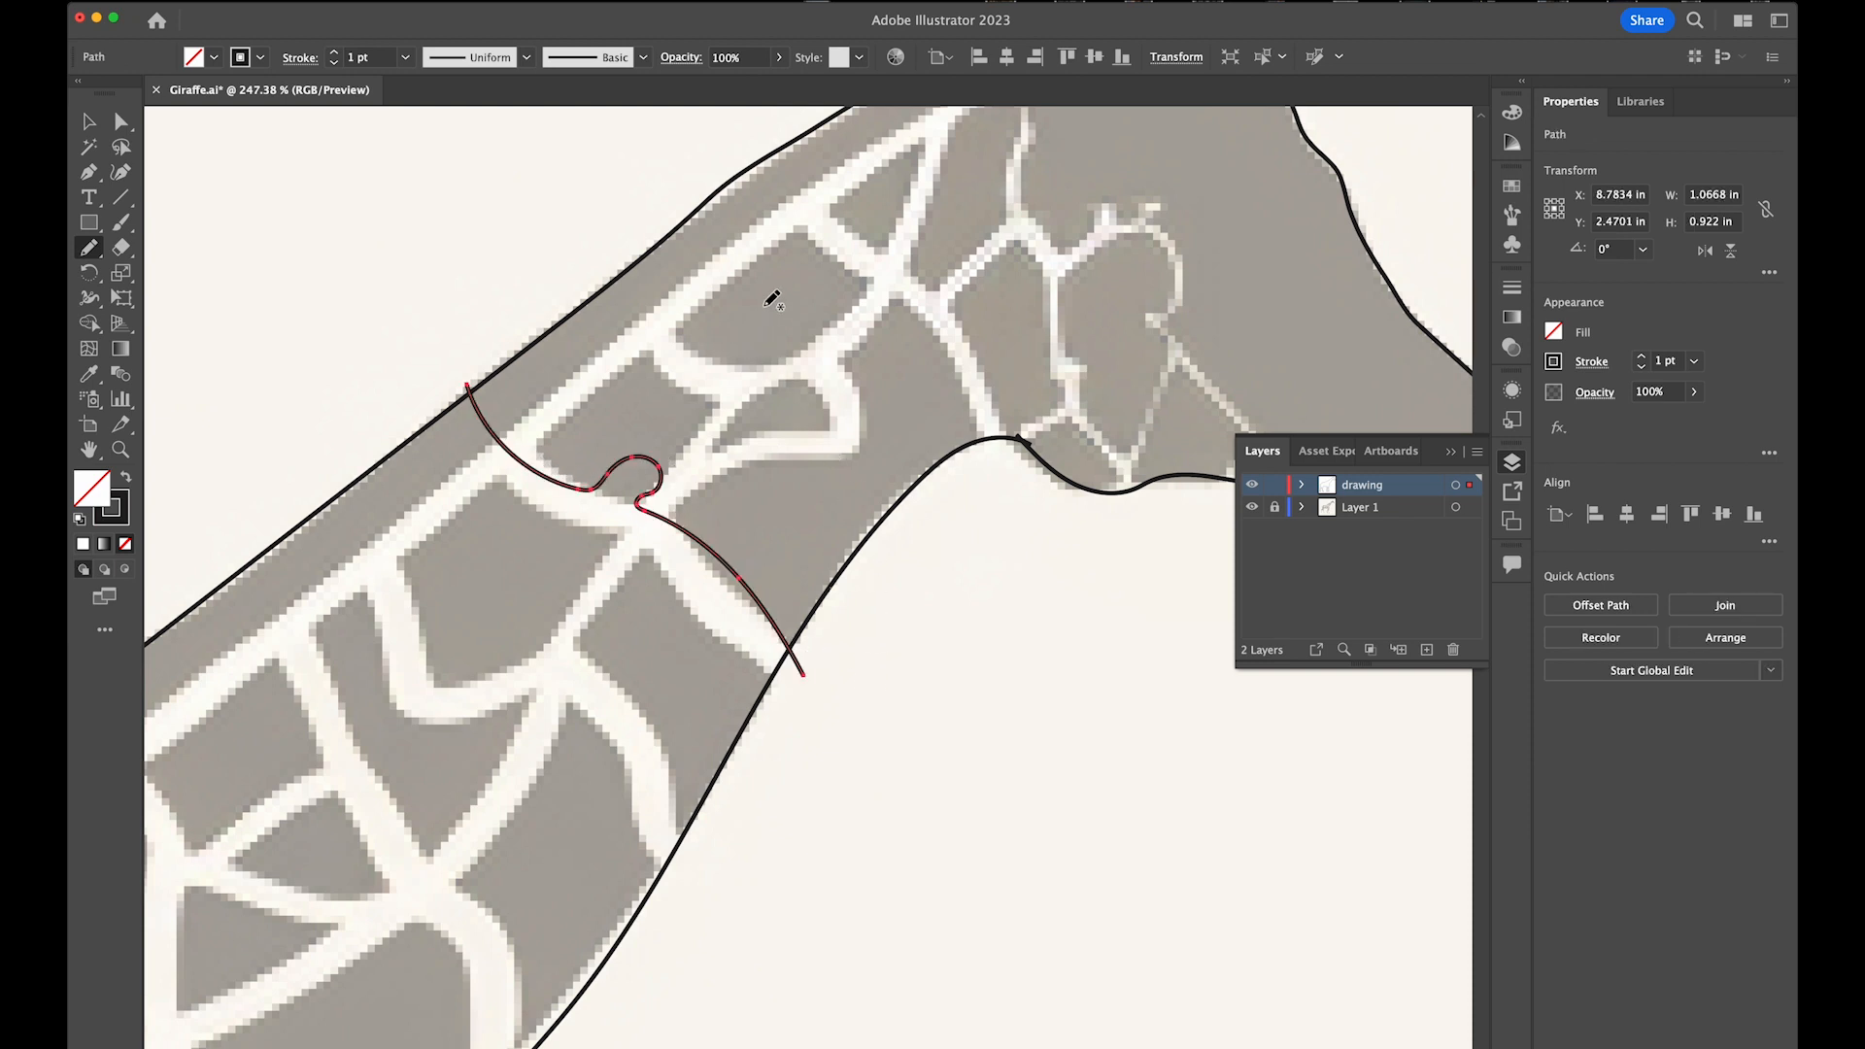
Draw a knobbed line across the neck behind the head, about 0.79 by 1.03 in, and a wavy lengthwise one, about 1.63 by 1.05 in
left_click_drag(758, 158, 845, 195)
mouse_move(913, 299)
left_mouse_down()
mouse_move(931, 406)
mouse_move(987, 377)
mouse_move(1001, 476)
left_mouse_up()
left_click_drag(762, 500, 933, 533)
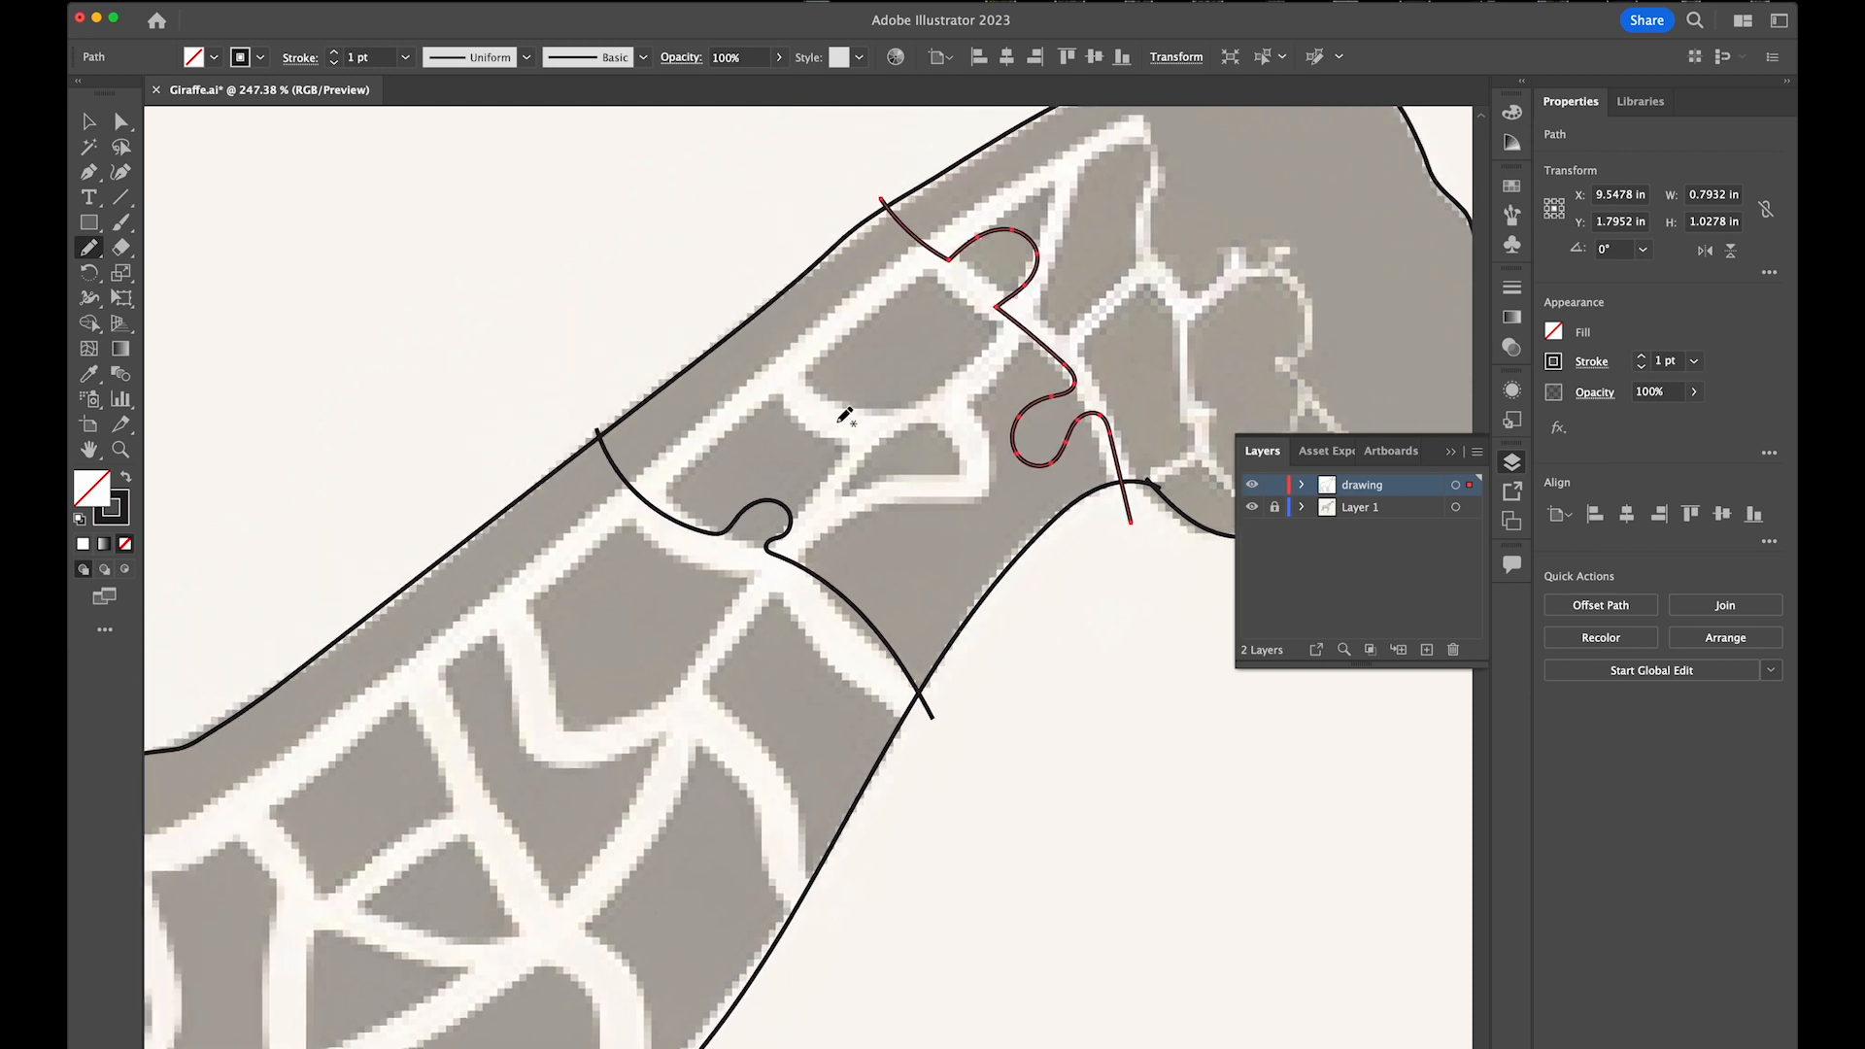
left_click_drag(1147, 274, 939, 393)
mouse_move(824, 366)
left_mouse_down()
mouse_move(918, 433)
mouse_move(820, 453)
mouse_move(678, 525)
mouse_move(636, 593)
left_mouse_up()
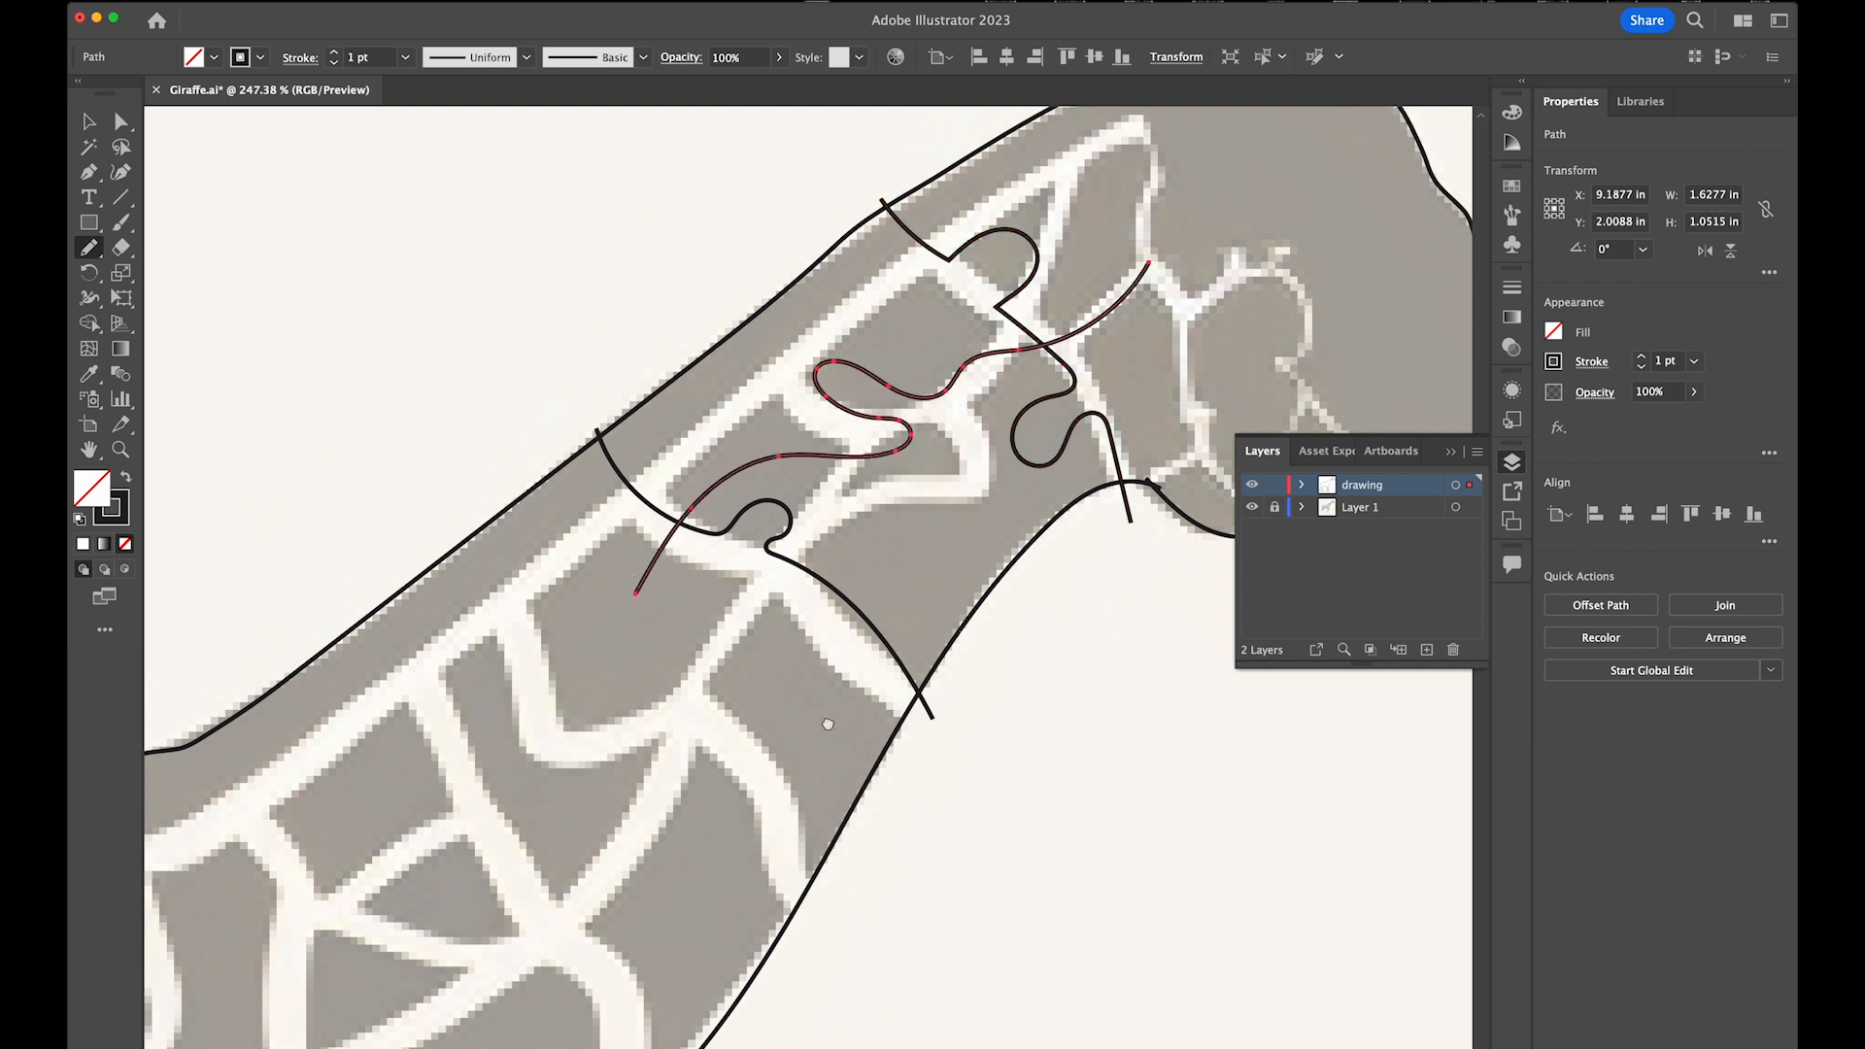
Draw another curvy line across the middle of the neck below the first crossing, about 1.26 by 1.09 in
scroll(825, 729, "down", 5)
scroll(825, 729, "right", 2)
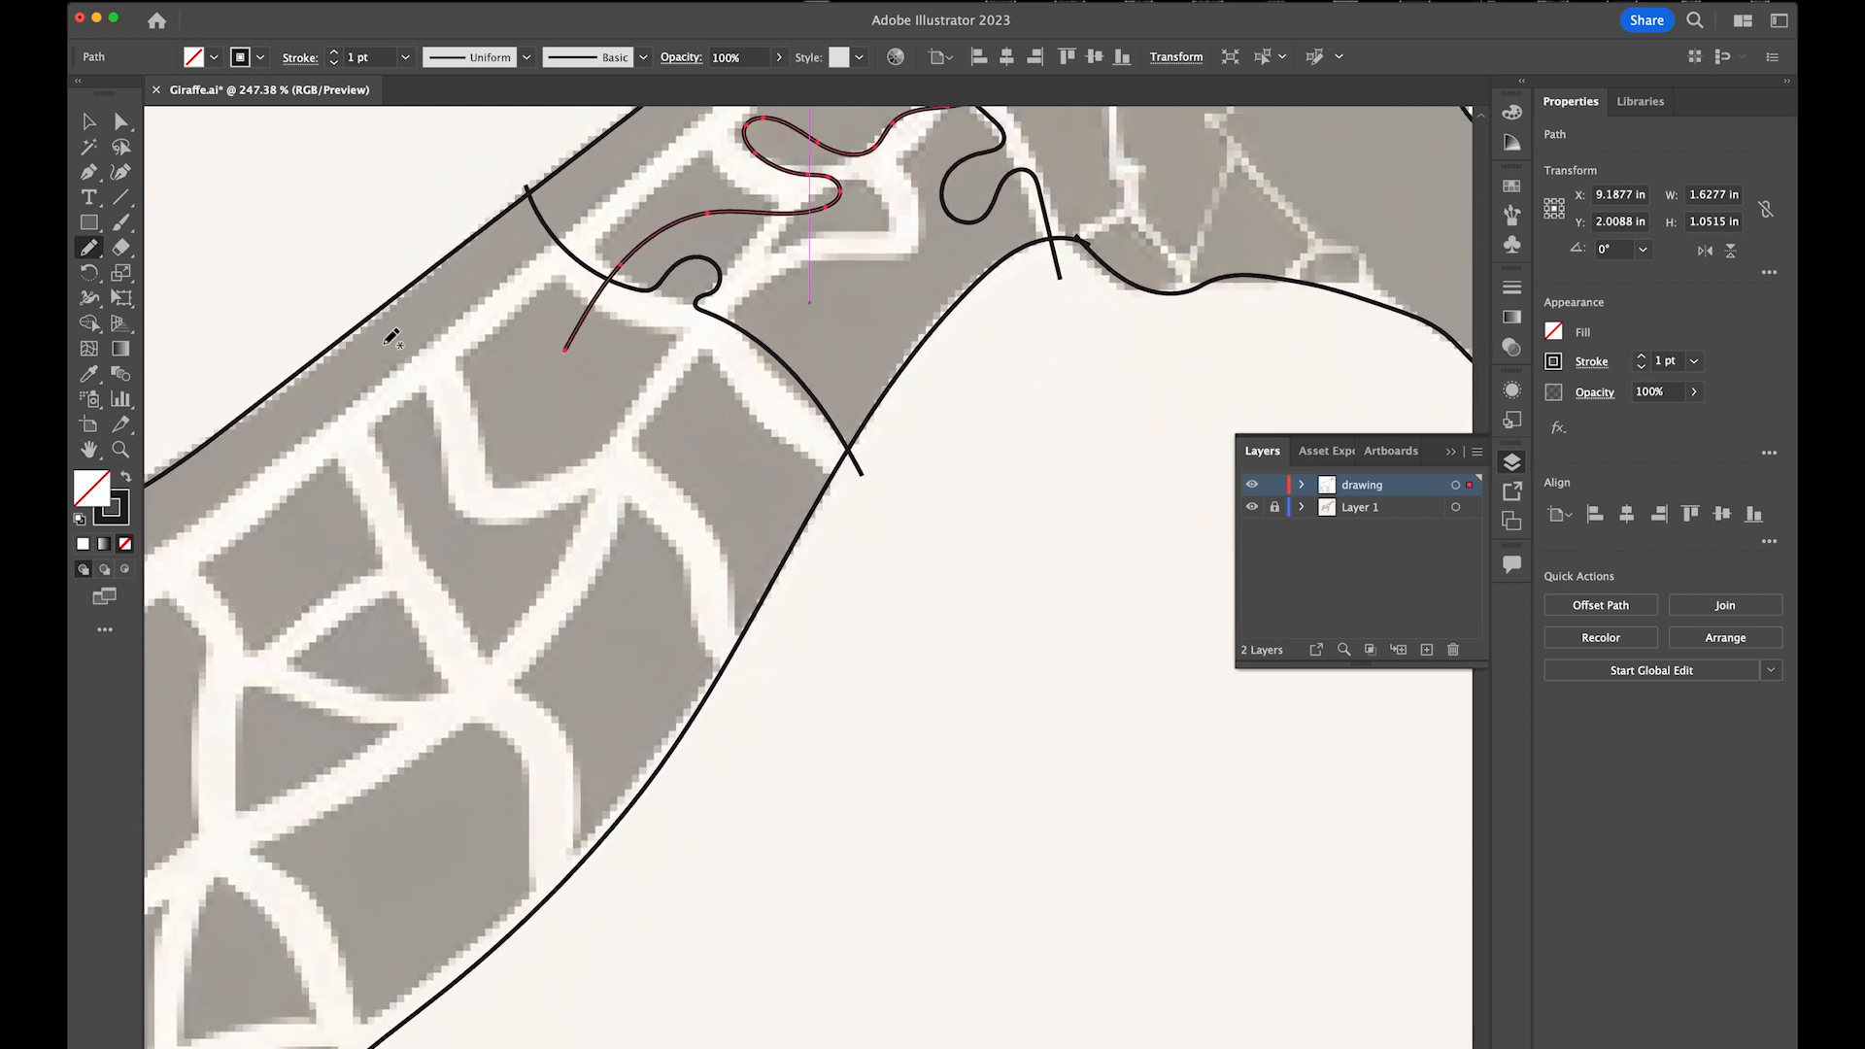
mouse_move(443, 387)
left_mouse_down()
mouse_move(490, 452)
mouse_move(593, 438)
left_mouse_up()
mouse_move(680, 500)
left_mouse_down()
mouse_move(657, 569)
mouse_move(723, 537)
mouse_move(801, 593)
left_mouse_up()
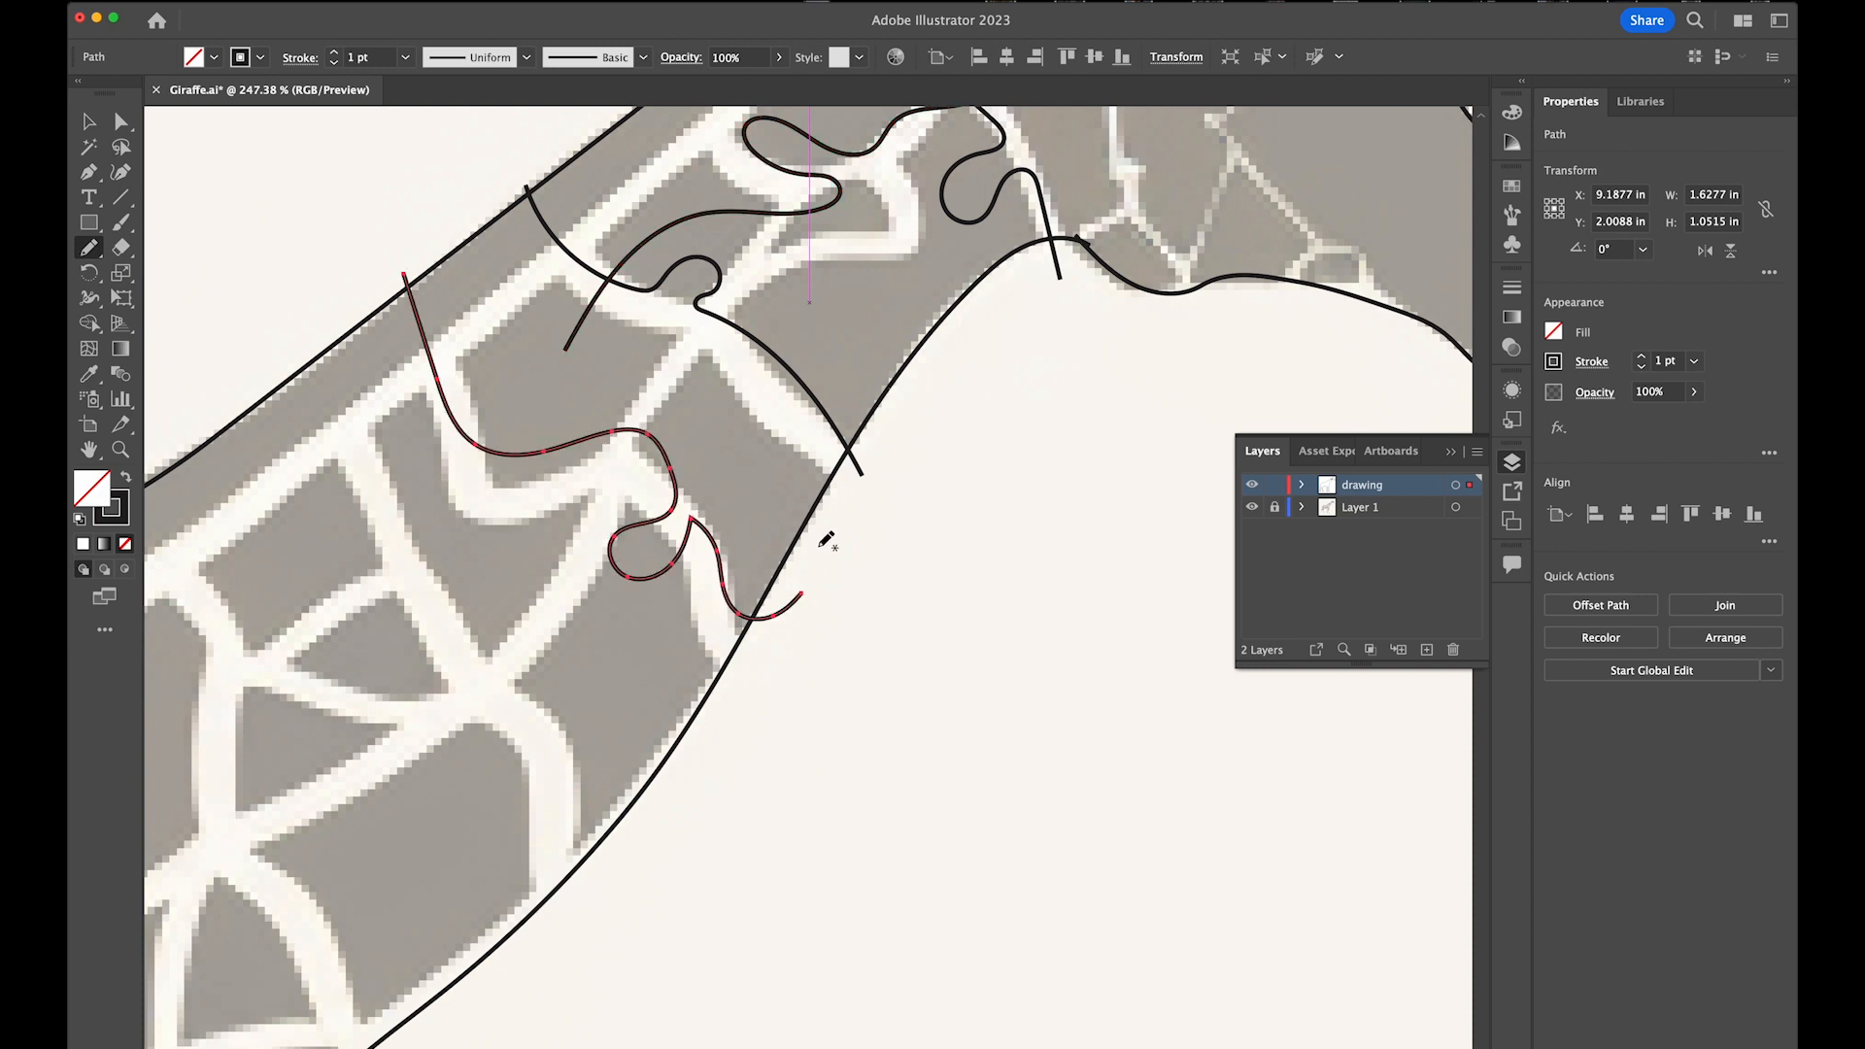
Redraw the upper end of the mid-neck crossing line with a rounded knob, making the path about 1.34 by 1.02 in
left_click_drag(766, 664, 1013, 598)
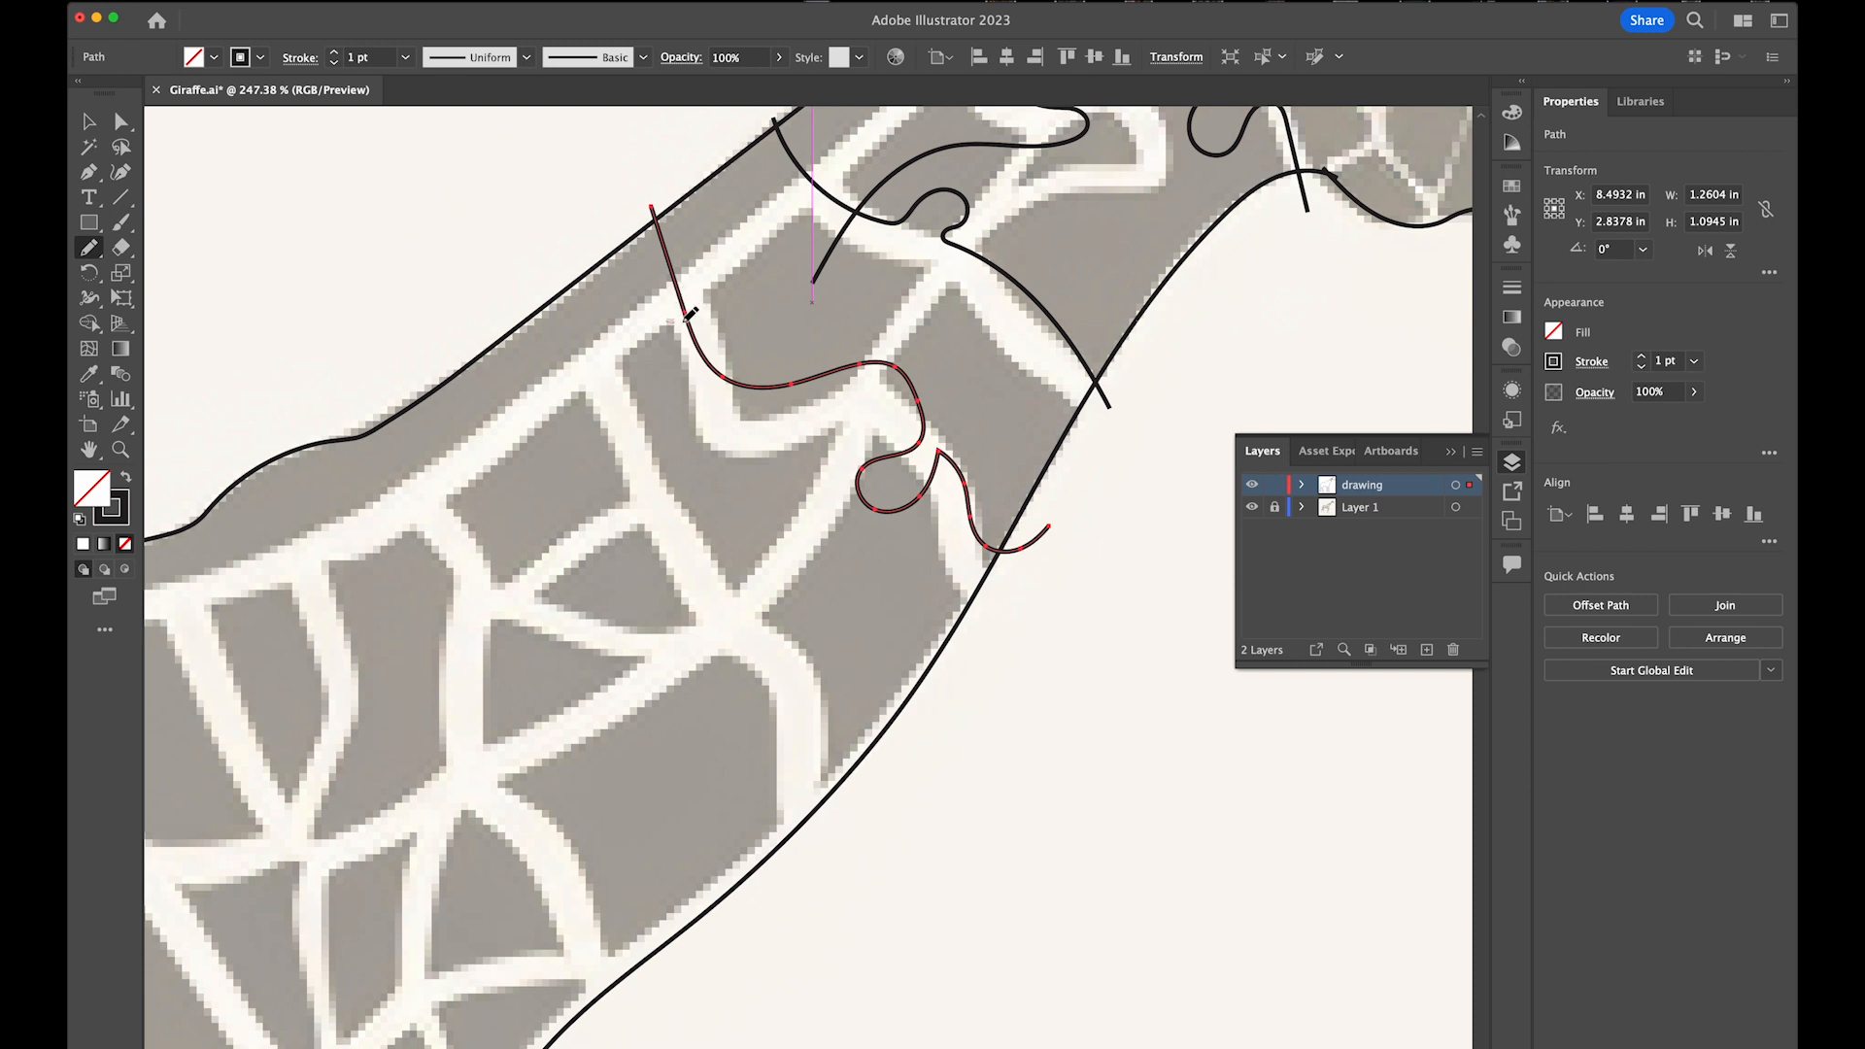
left_click_drag(735, 331, 727, 372)
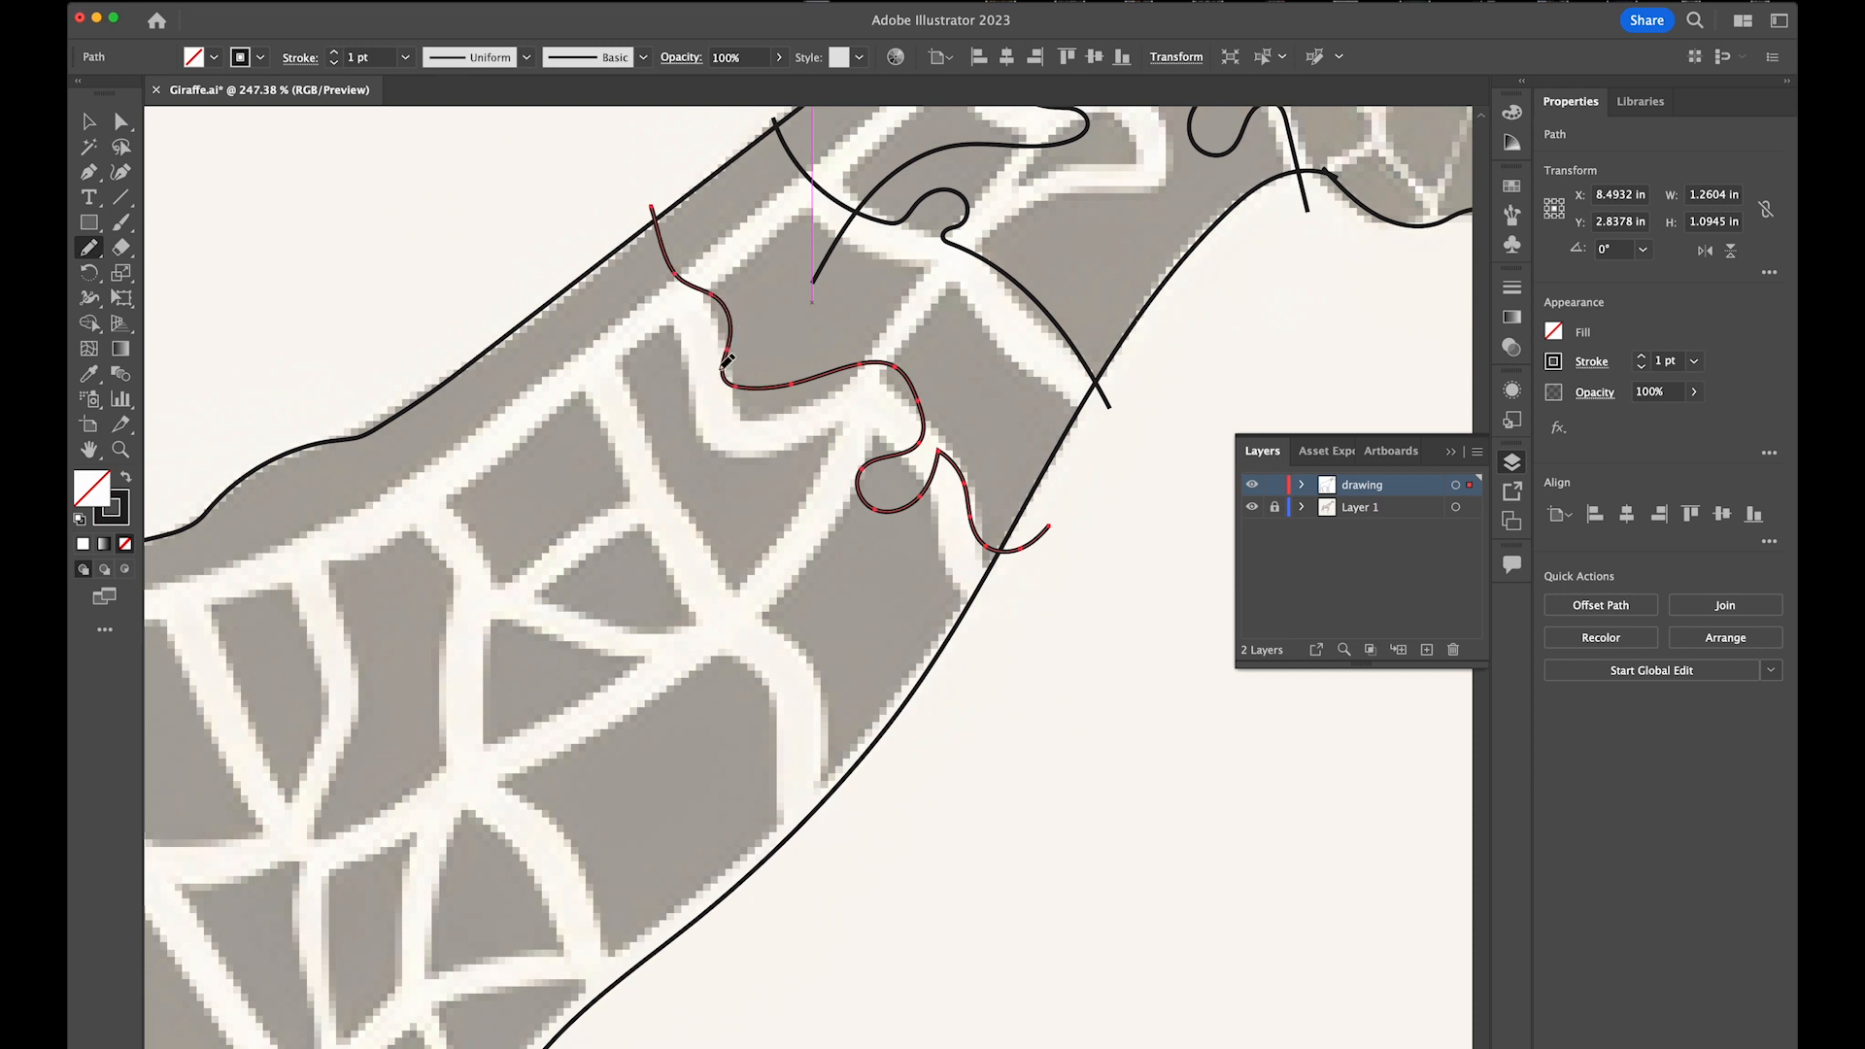
mouse_move(780, 309)
left_mouse_down()
mouse_move(685, 332)
mouse_move(626, 230)
left_mouse_up()
left_click_drag(766, 474, 883, 365)
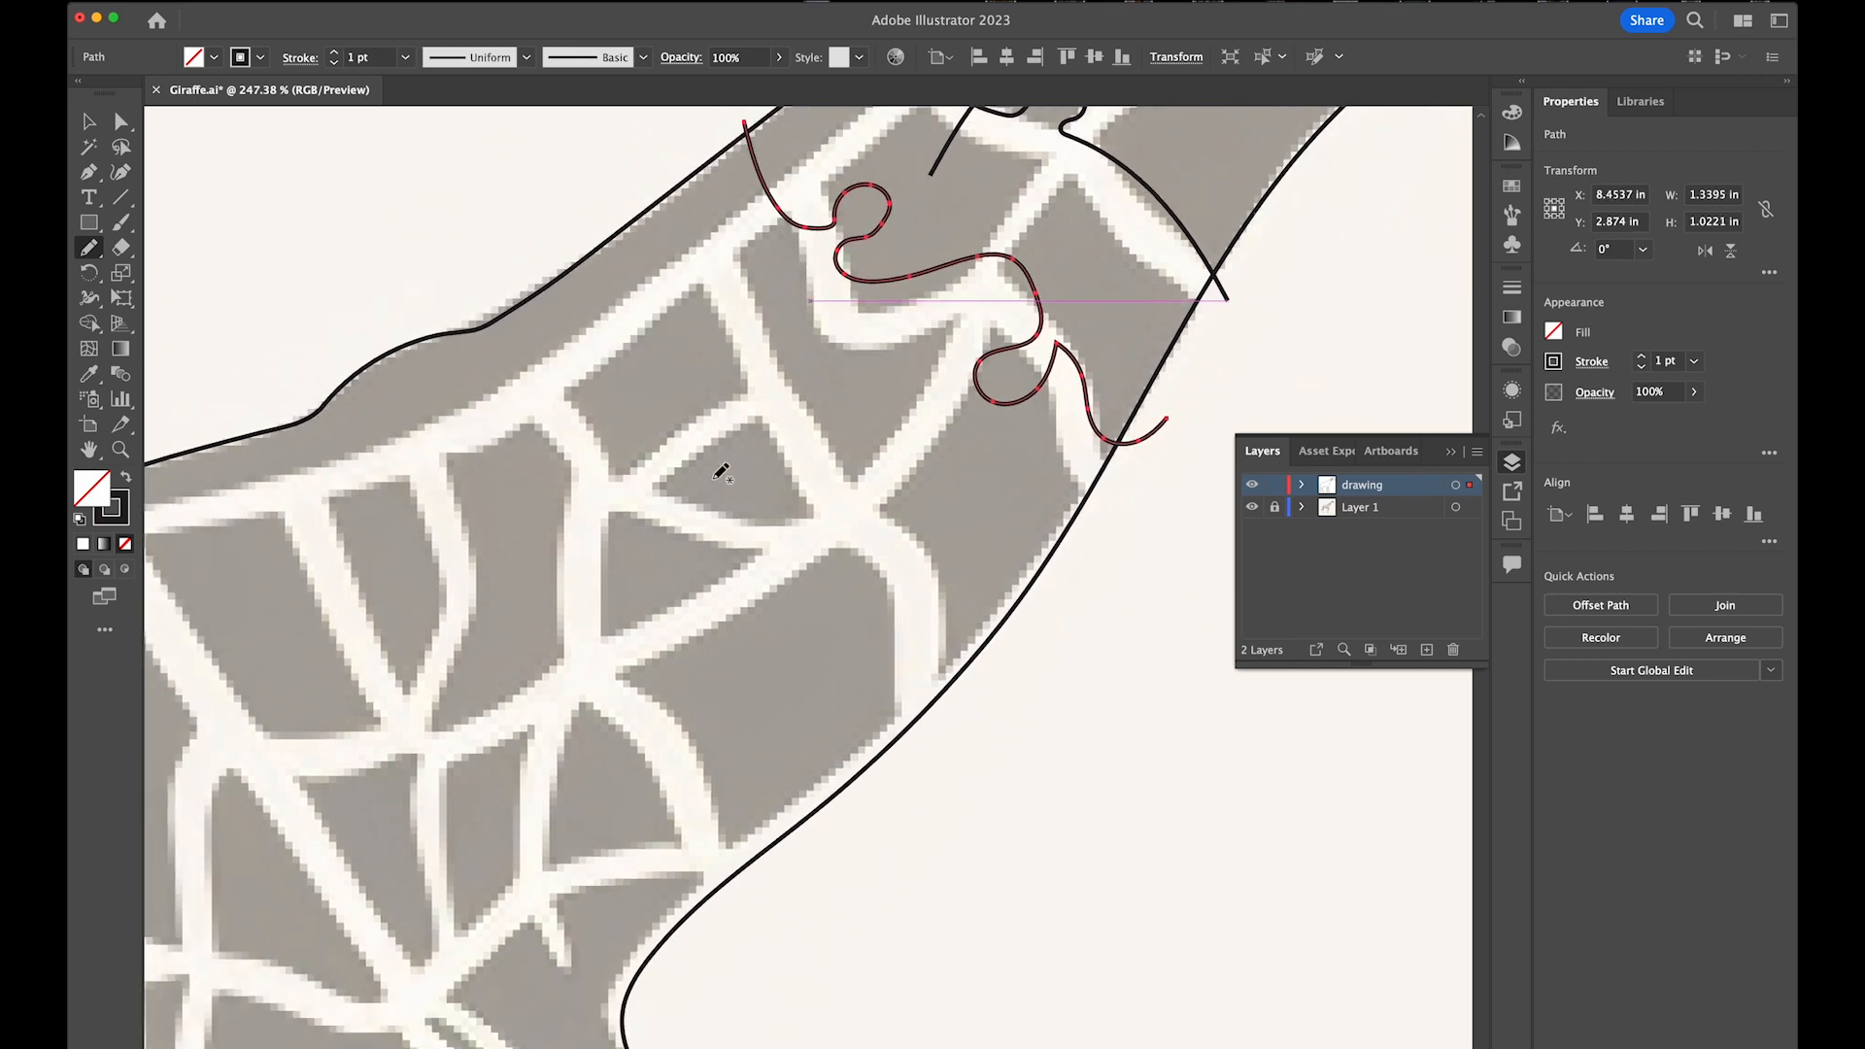
Select the first crossing line on the neck and try to reshape its lower end with the Pencil tool
scroll(856, 425, "up", 5)
scroll(856, 425, "right", 3)
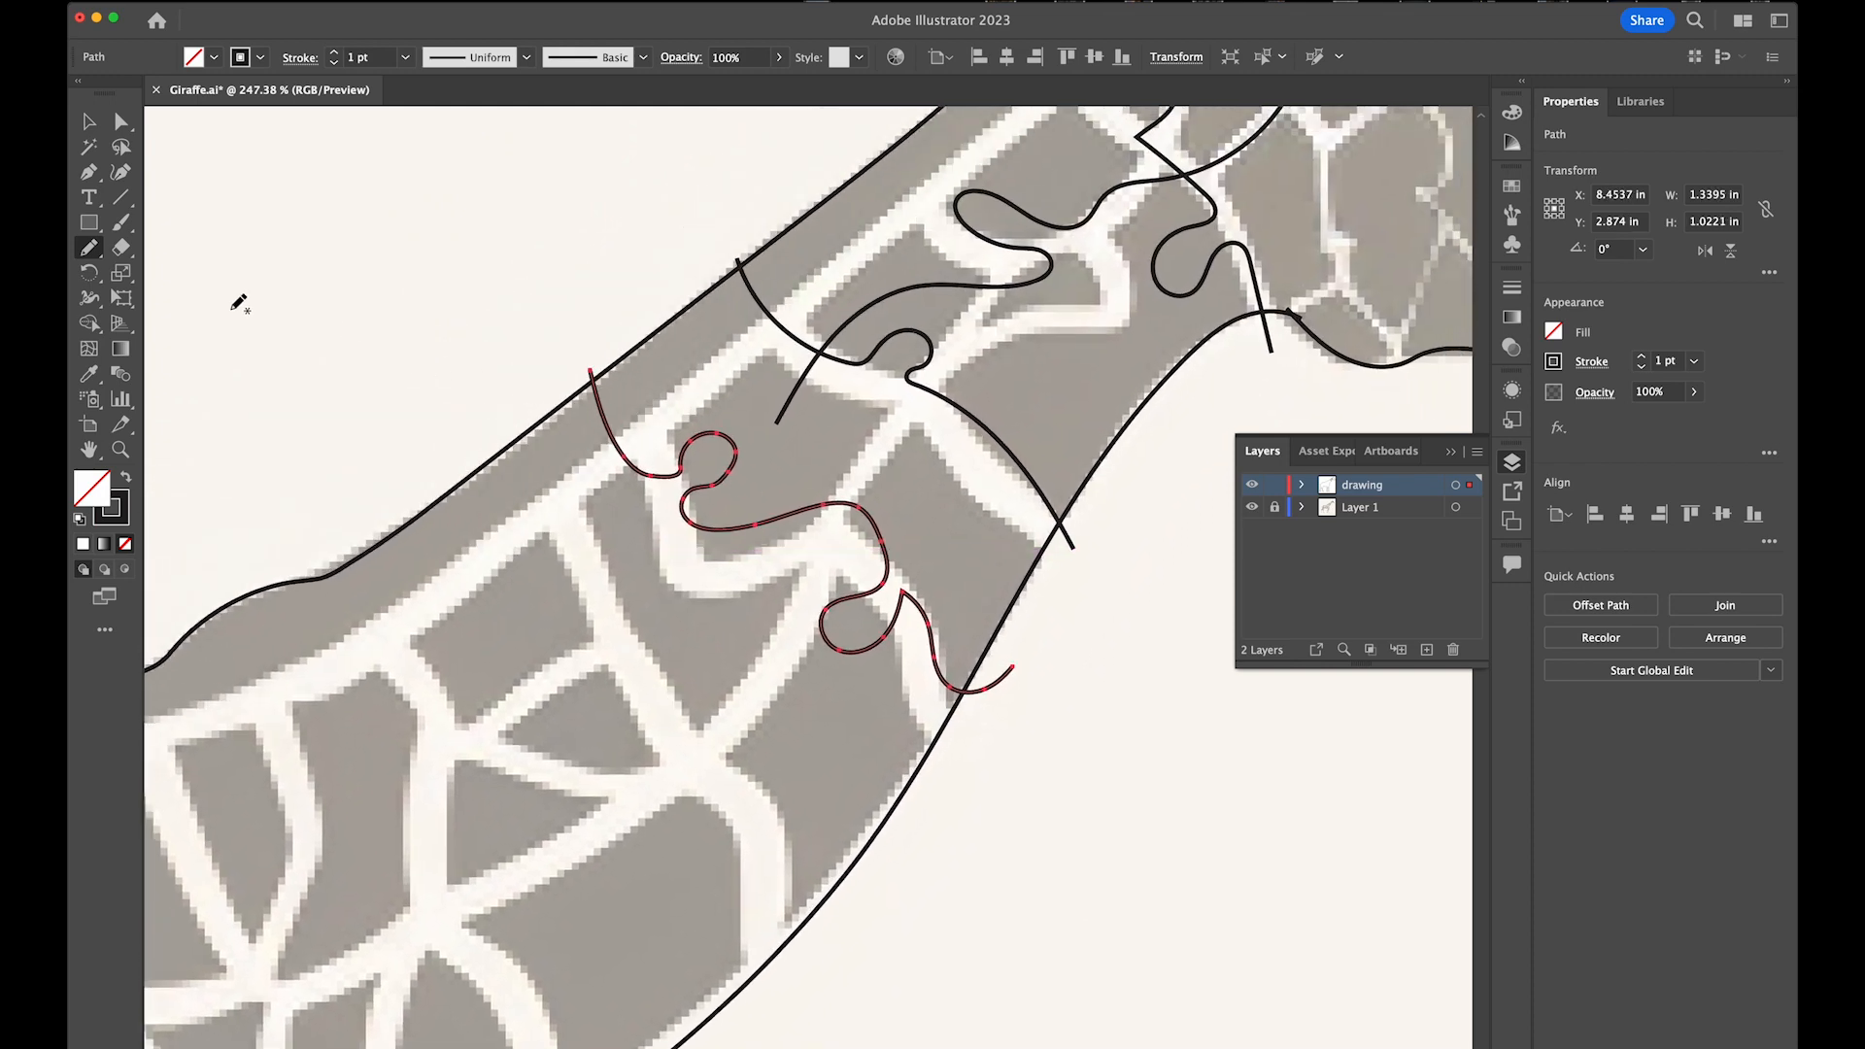
left_click(89, 124)
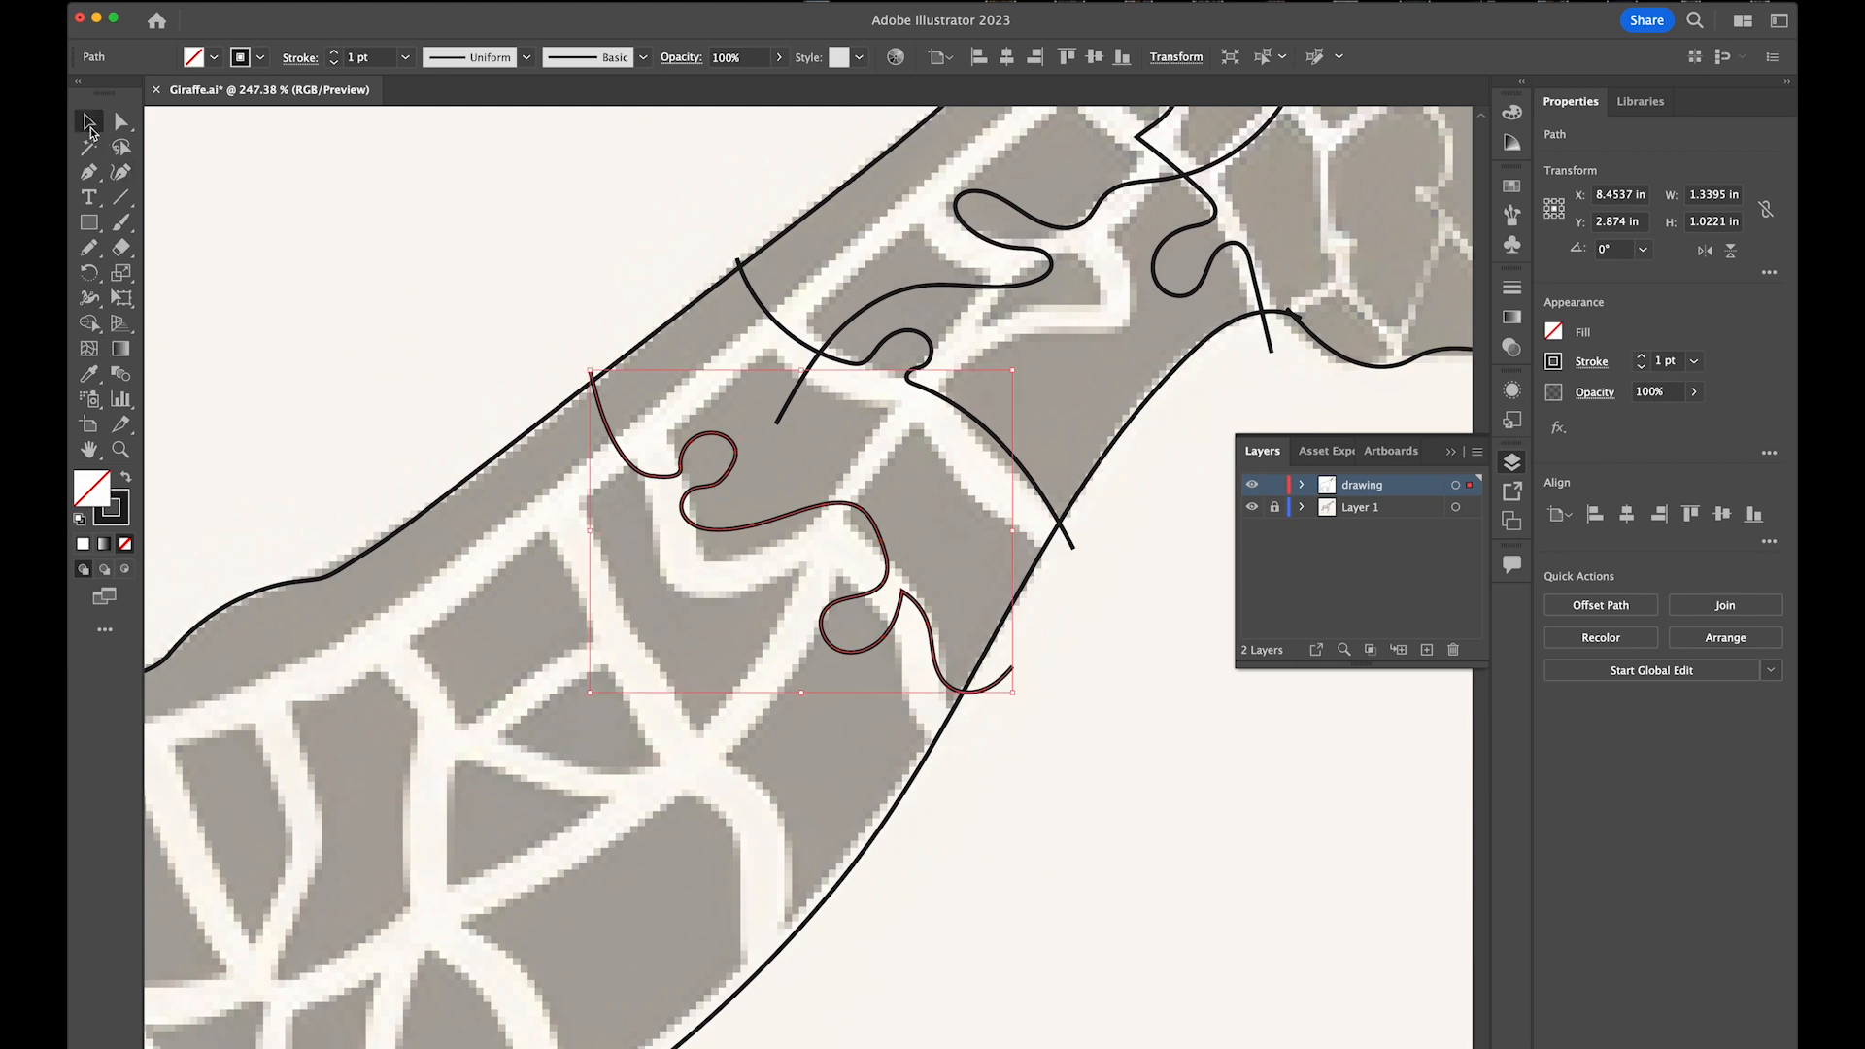
left_click(809, 318)
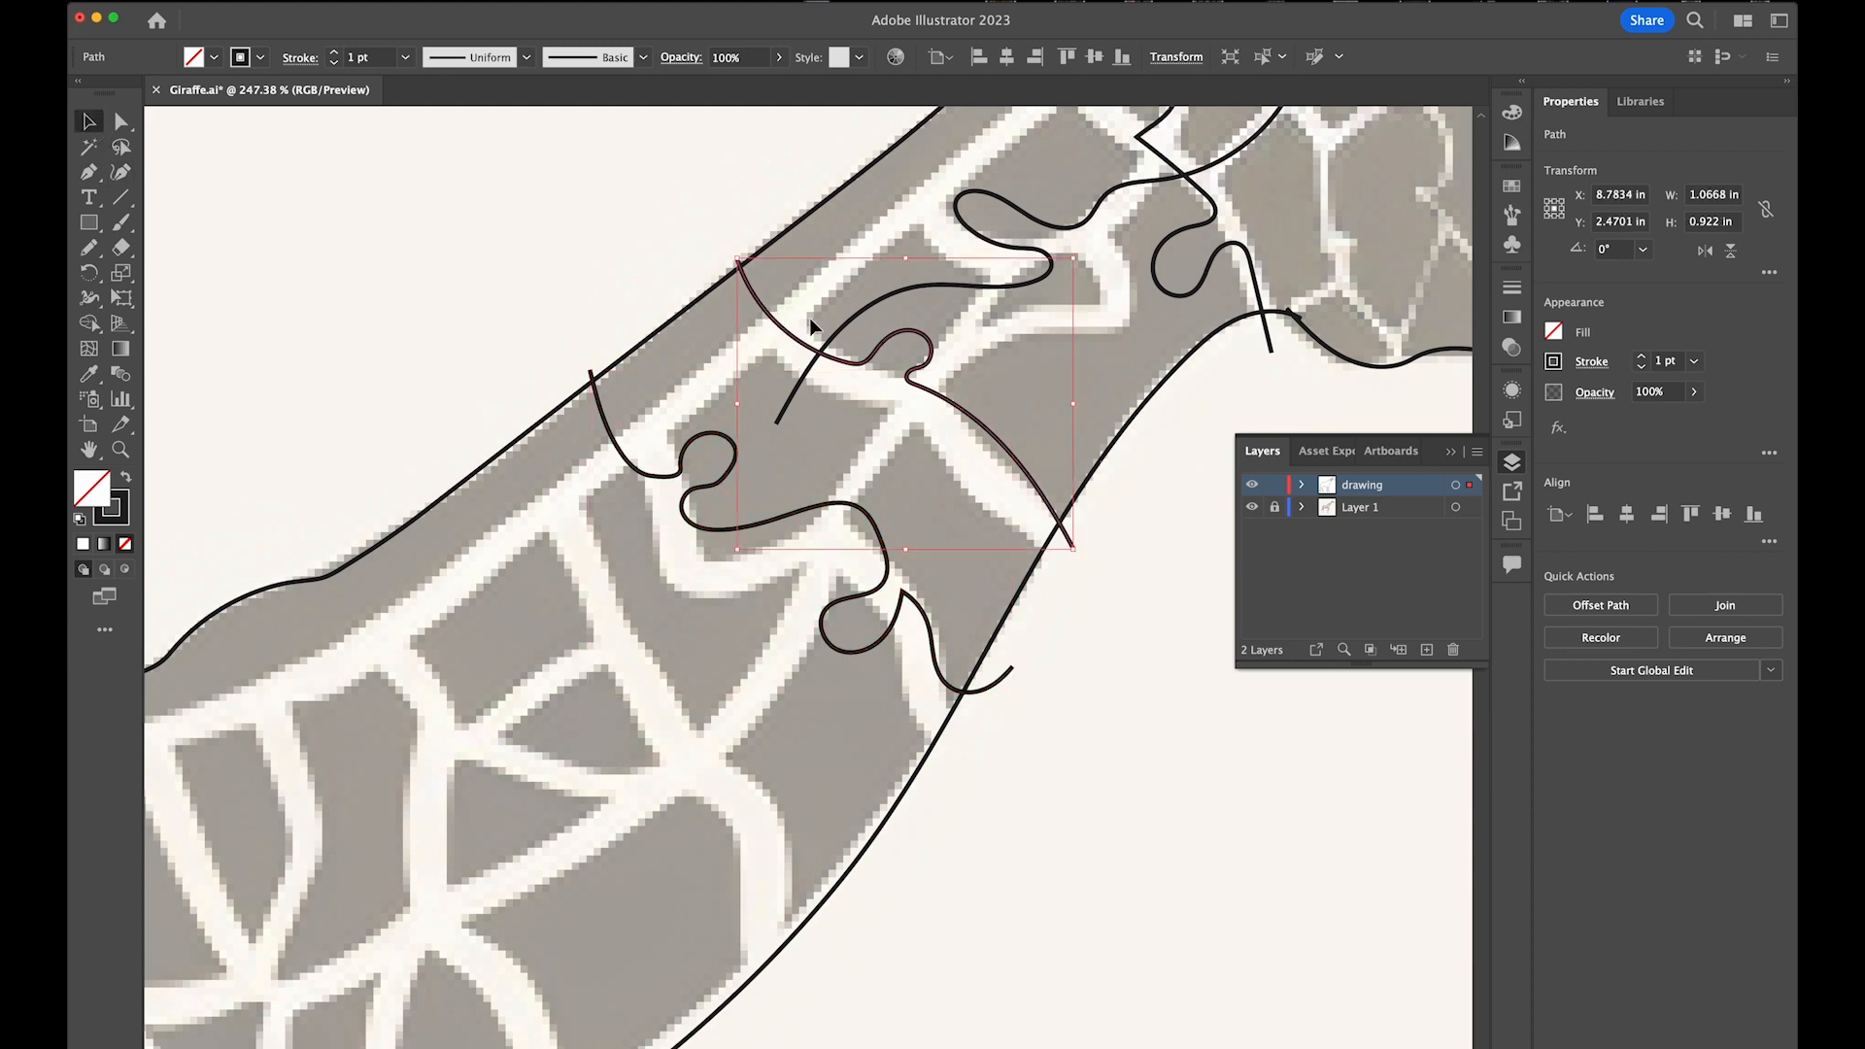
left_click(89, 249)
mouse_move(1021, 464)
left_mouse_down()
mouse_move(985, 484)
mouse_move(1023, 466)
left_mouse_up()
key("super+z")
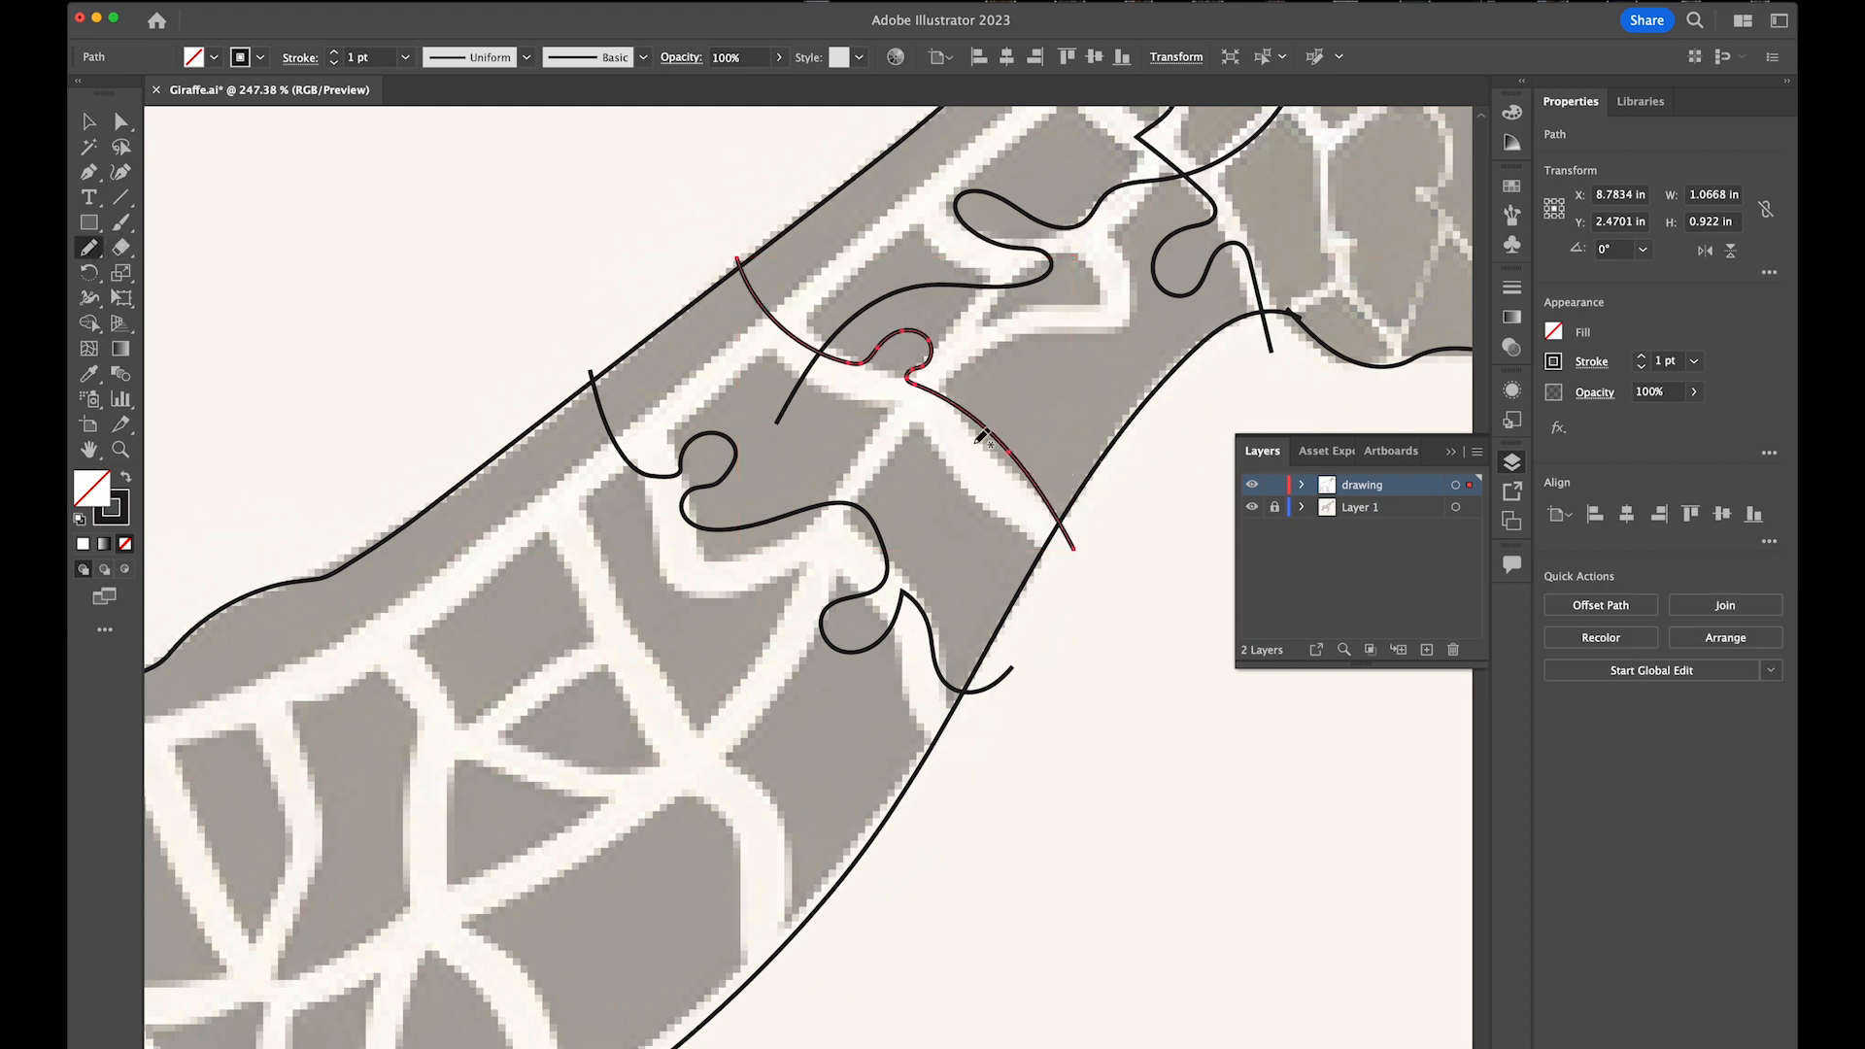
left_click_drag(1073, 532, 1119, 535)
key("super+z")
left_click_drag(1008, 497, 1044, 423)
key("super+z")
mouse_move(1000, 439)
left_mouse_down()
mouse_move(1036, 487)
mouse_move(1004, 440)
mouse_move(1051, 454)
left_mouse_up()
key("super+z")
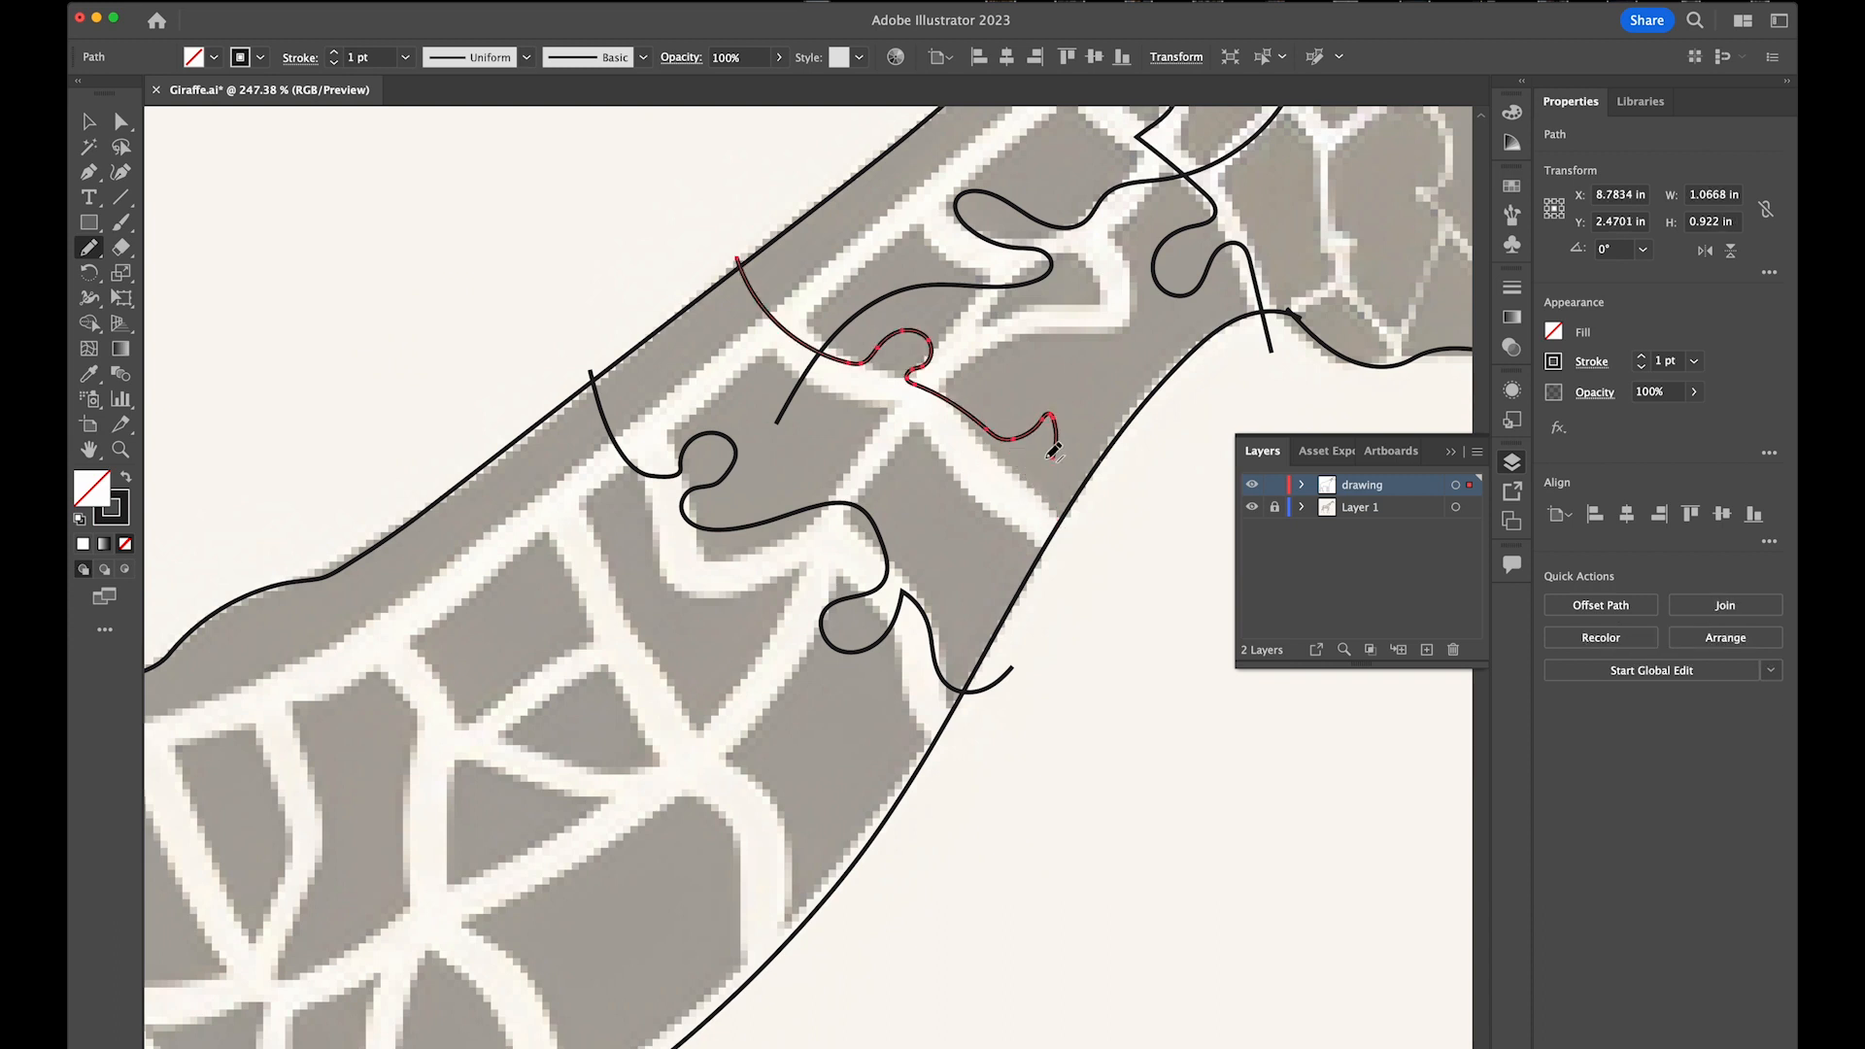
key("super+z")
key("super+z")
mouse_move(998, 489)
left_mouse_down()
mouse_move(998, 432)
mouse_move(737, 259)
left_mouse_up()
key("super+z")
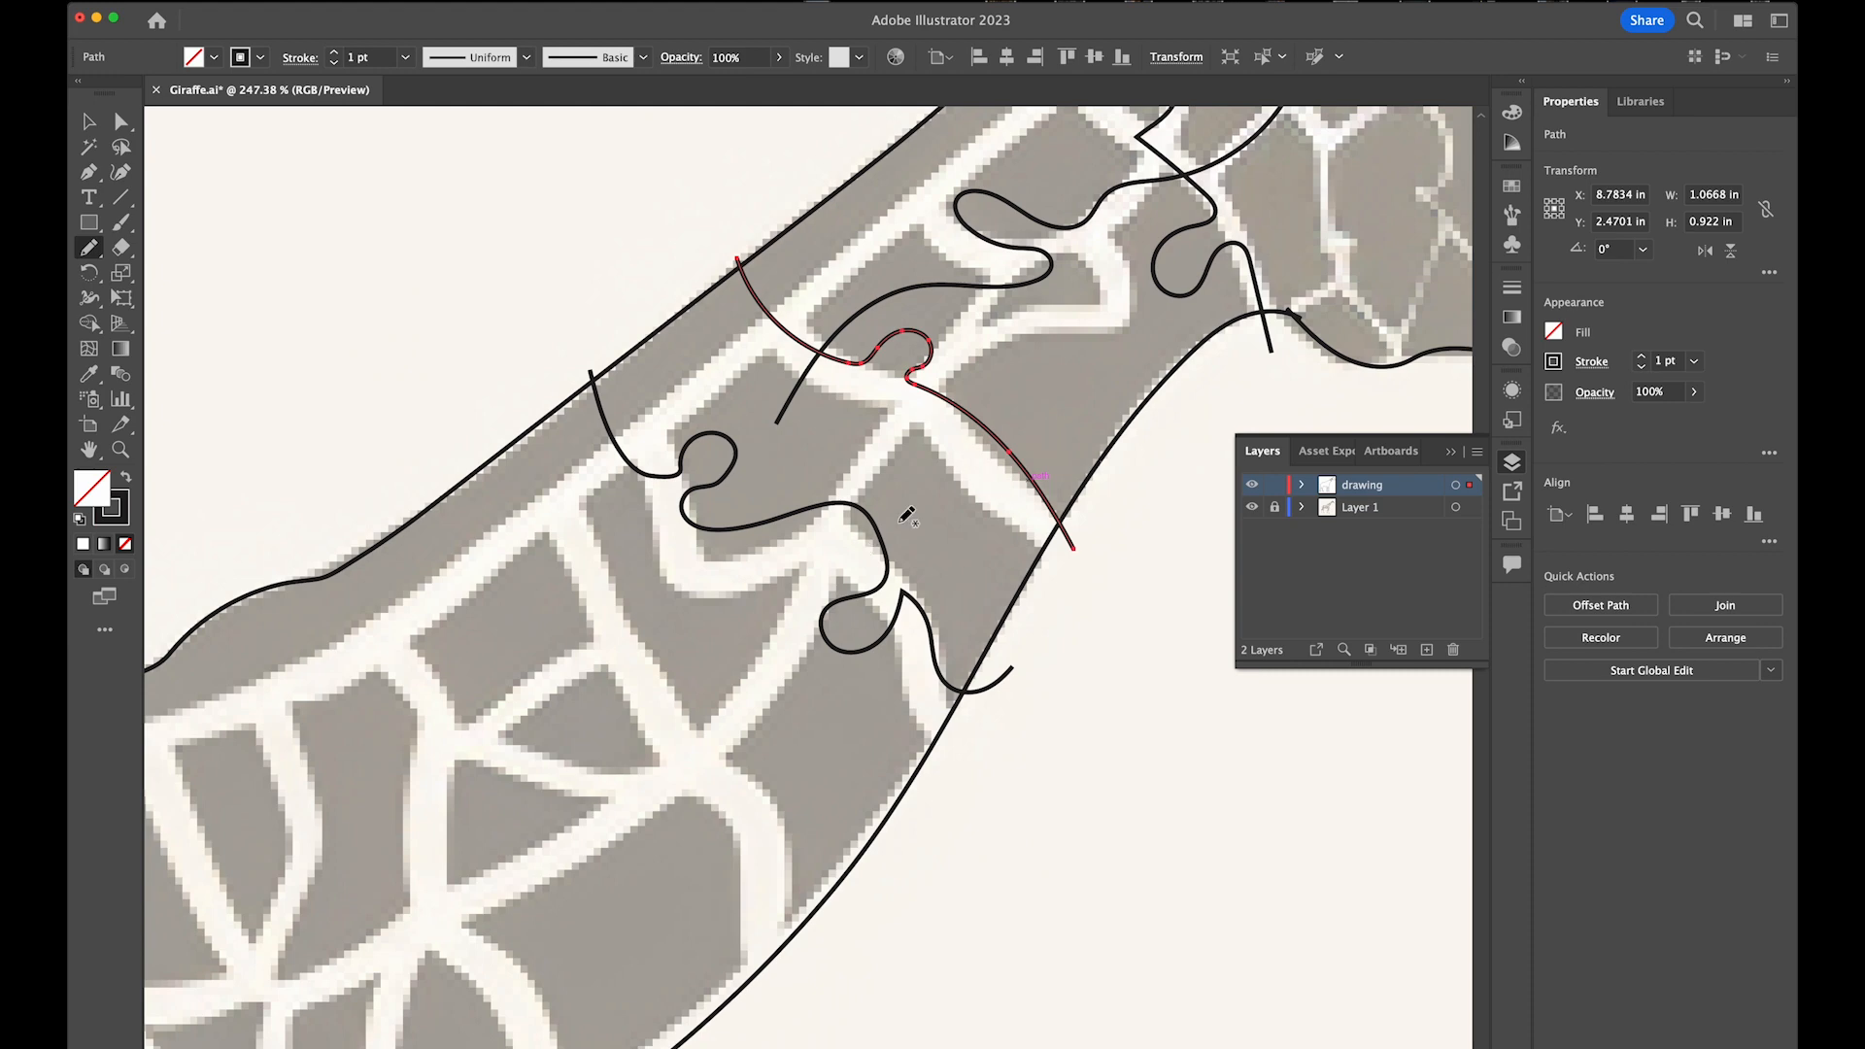
Draw a long curve lengthwise down the neck from the first crossing line to the shoulder, about 2.80 by 2.04 in
left_click_drag(847, 608, 948, 449)
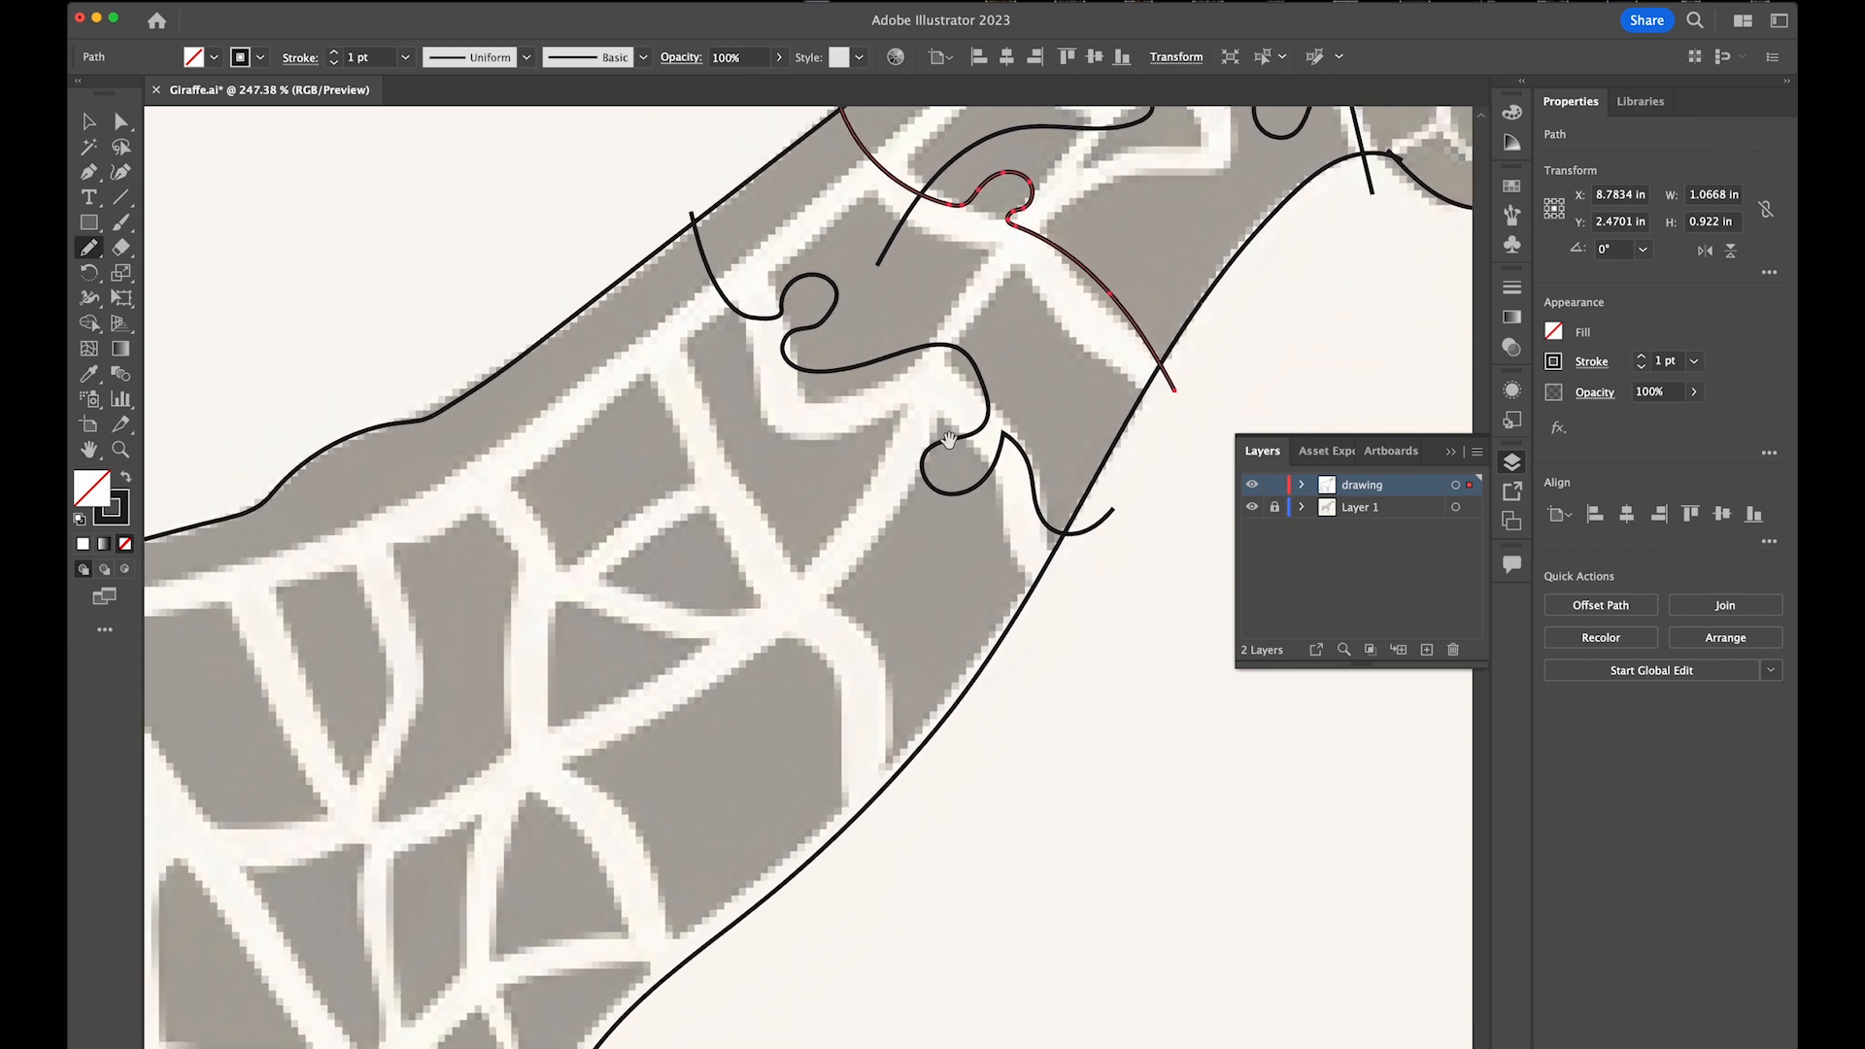
mouse_move(1047, 217)
left_mouse_down()
mouse_move(968, 282)
mouse_move(860, 526)
mouse_move(725, 645)
mouse_move(566, 673)
mouse_move(462, 664)
left_mouse_up()
mouse_move(692, 680)
left_mouse_down()
mouse_move(964, 476)
mouse_move(733, 602)
mouse_move(449, 657)
left_mouse_up()
left_click_drag(705, 615, 549, 860)
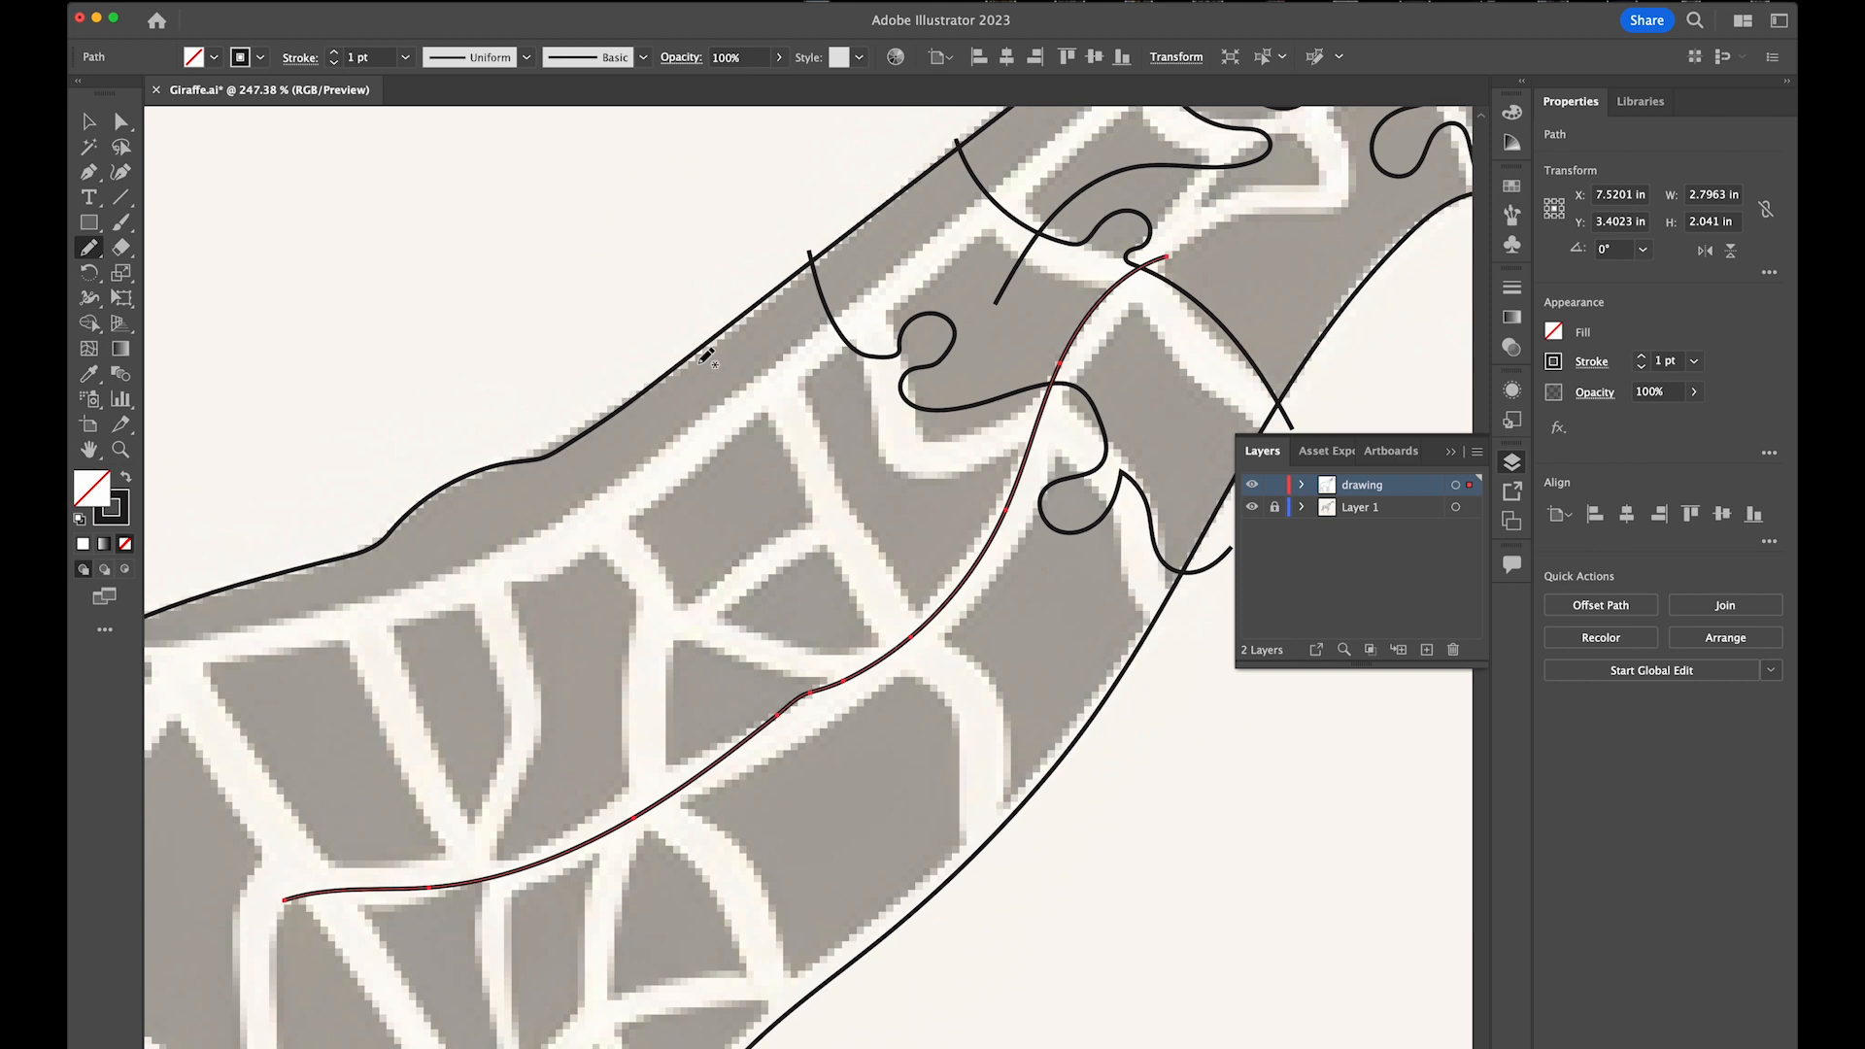
Draw a wavy line across the lower neck, from the mane edge past the throat edge, about 1.59 by 1.45 in
left_click_drag(577, 426, 688, 581)
mouse_move(896, 633)
left_mouse_down()
mouse_move(944, 641)
mouse_move(1004, 768)
mouse_move(1076, 872)
left_mouse_up()
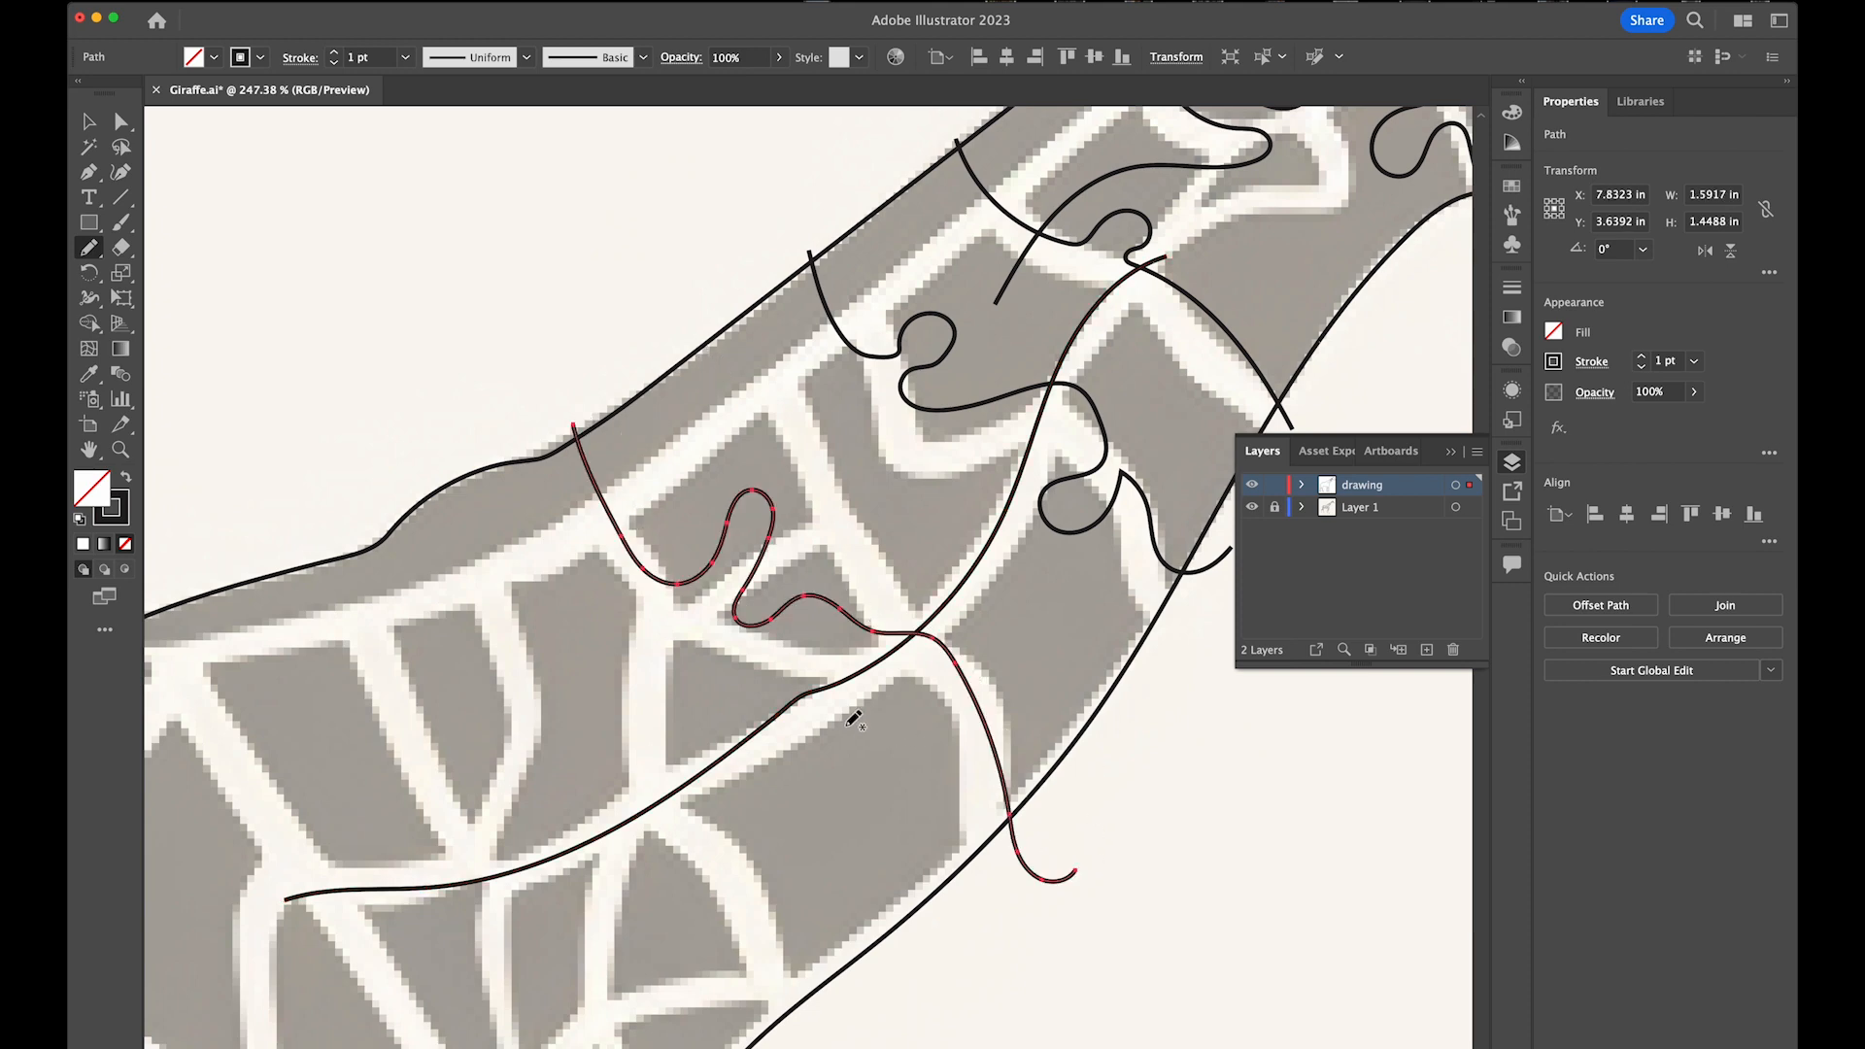
left_click_drag(1020, 735, 1023, 736)
key("super+z")
Draw two curves meeting the lengthwise line at the neck base, about 0.56 by 0.74 in from the chest and 0.59 by 1.12 in from the mane
key("space")
left_click_drag(802, 760, 979, 569)
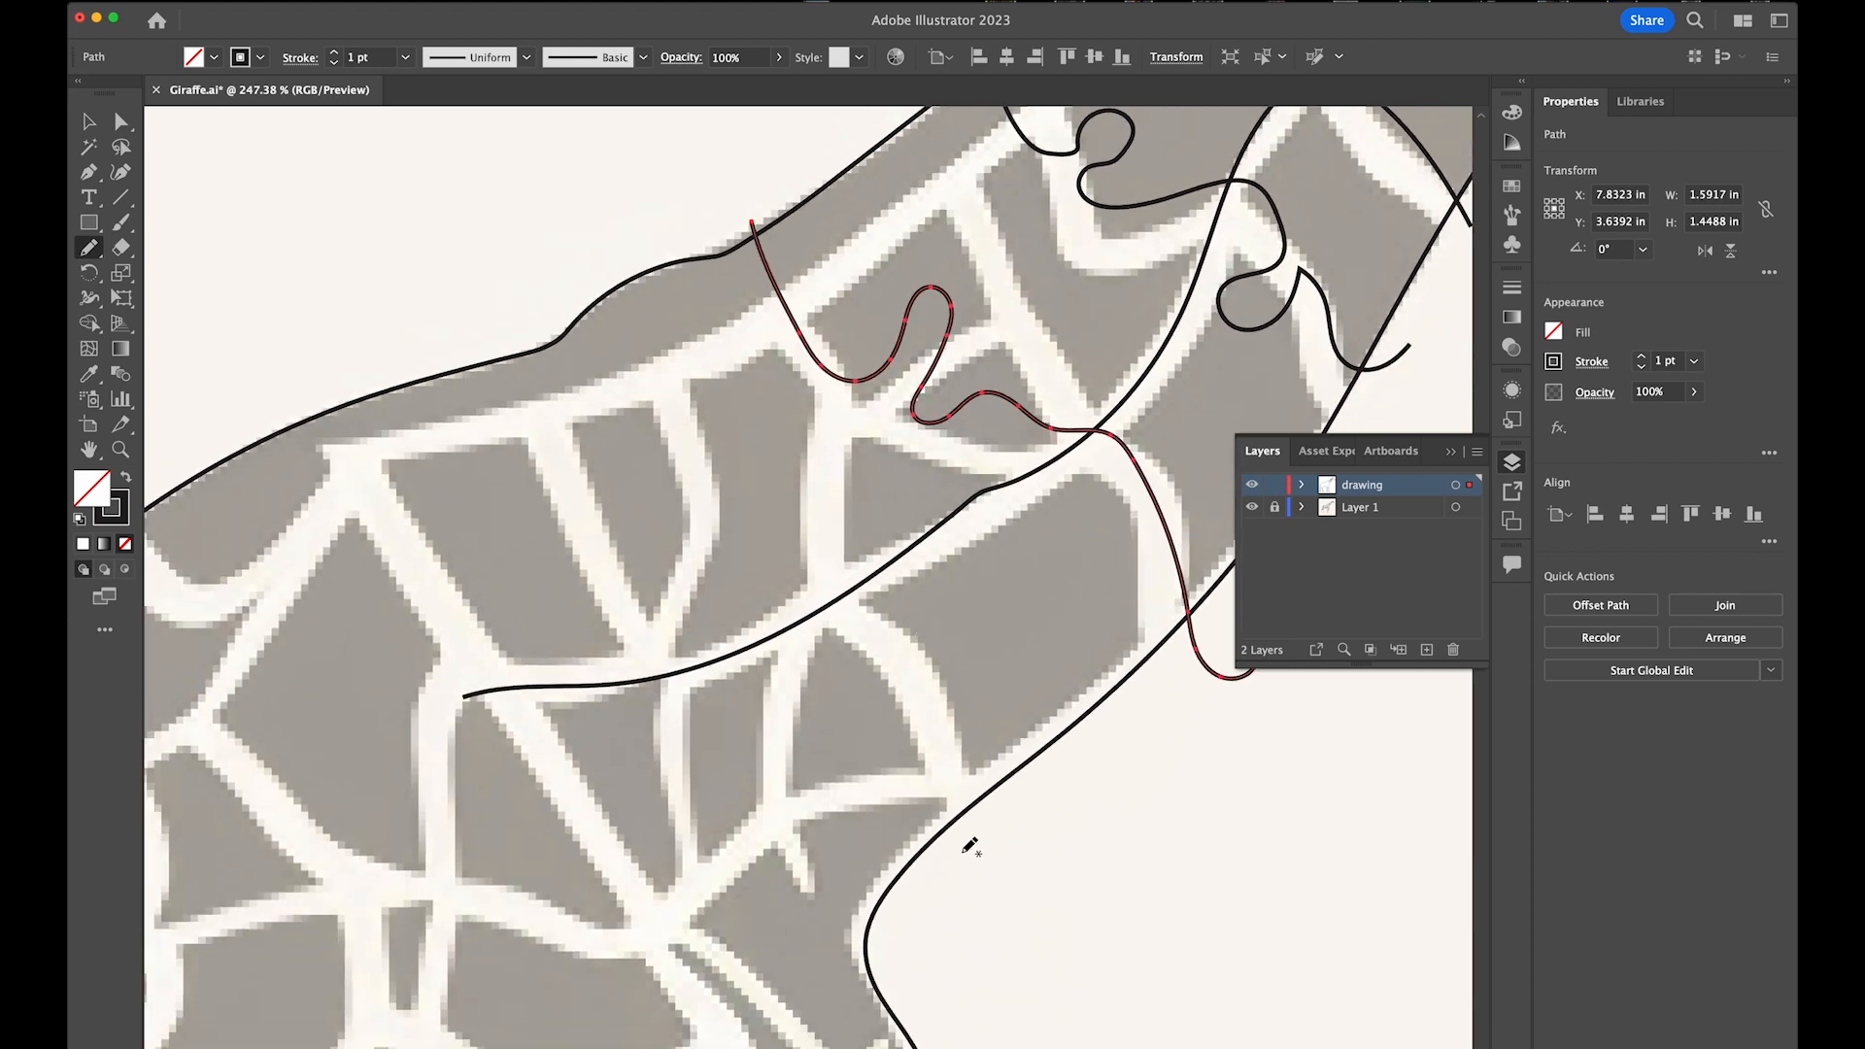
mouse_move(957, 799)
left_mouse_down()
mouse_move(841, 643)
mouse_move(792, 614)
left_mouse_up()
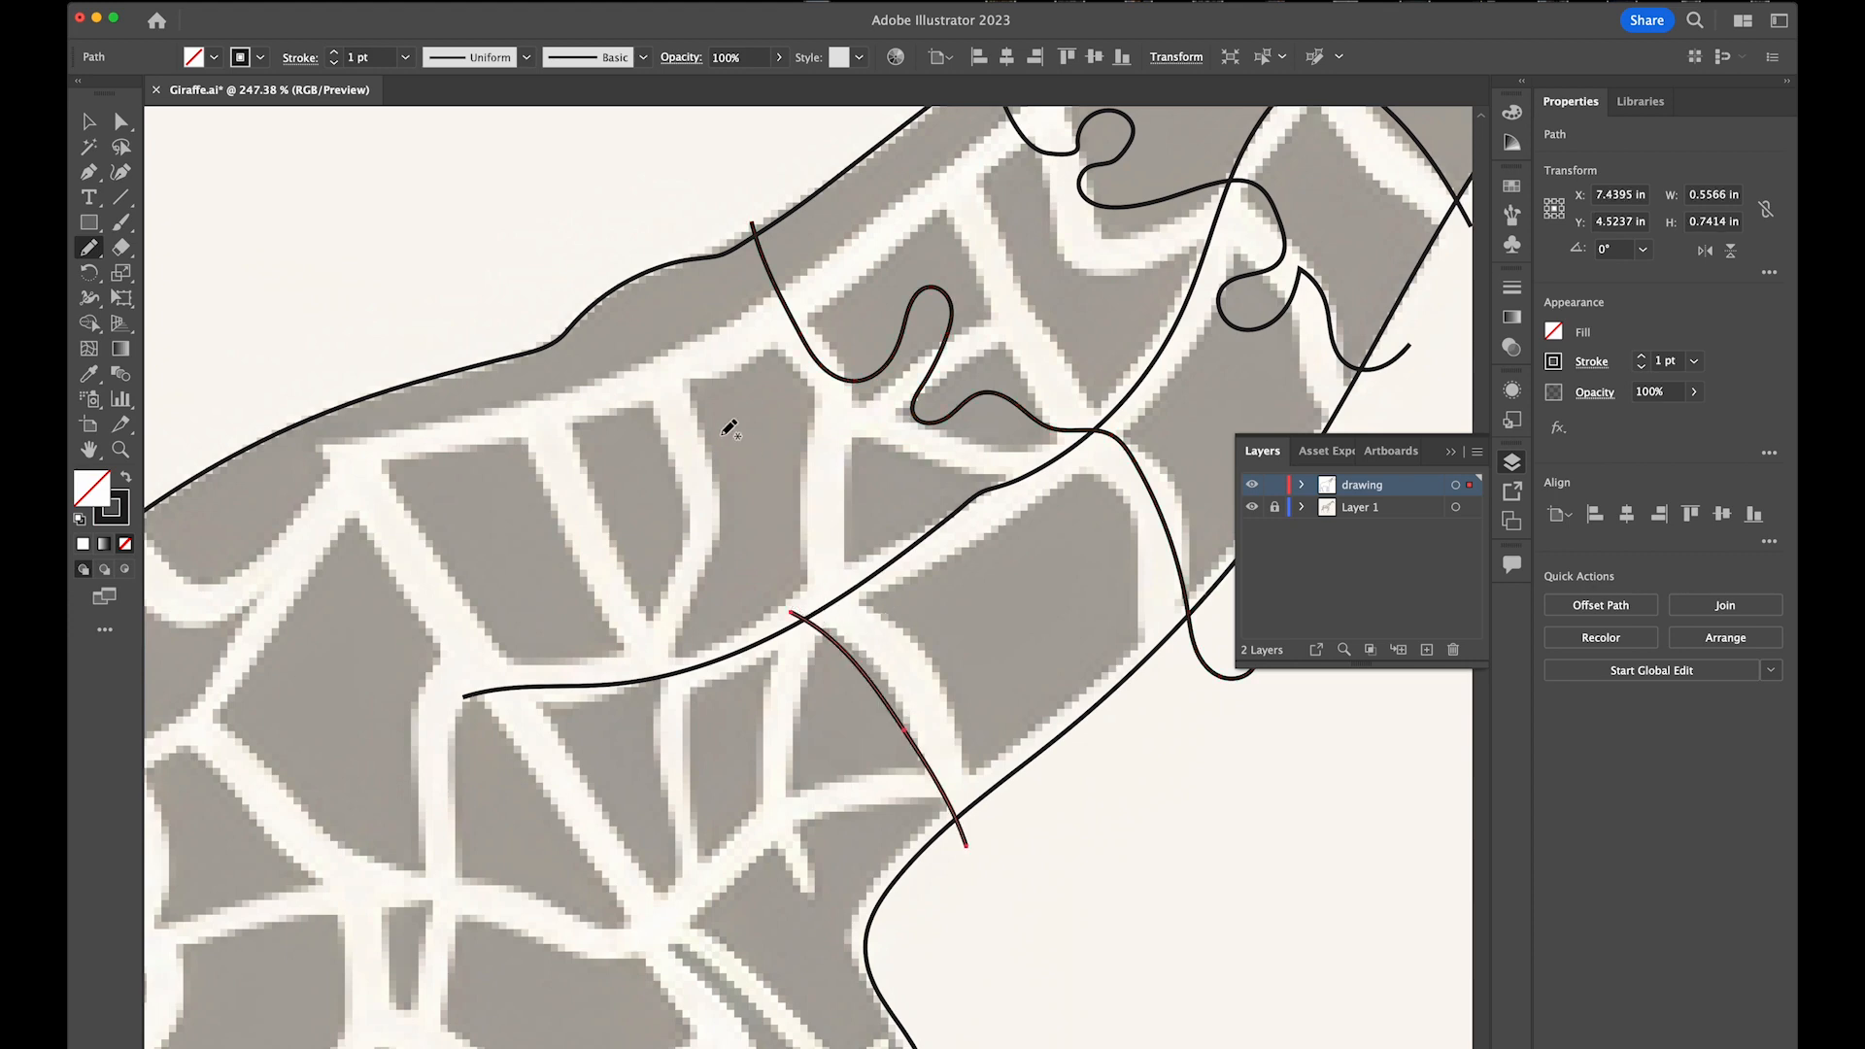
mouse_move(555, 321)
left_mouse_down()
mouse_move(645, 559)
mouse_move(736, 665)
mouse_move(886, 444)
left_mouse_up()
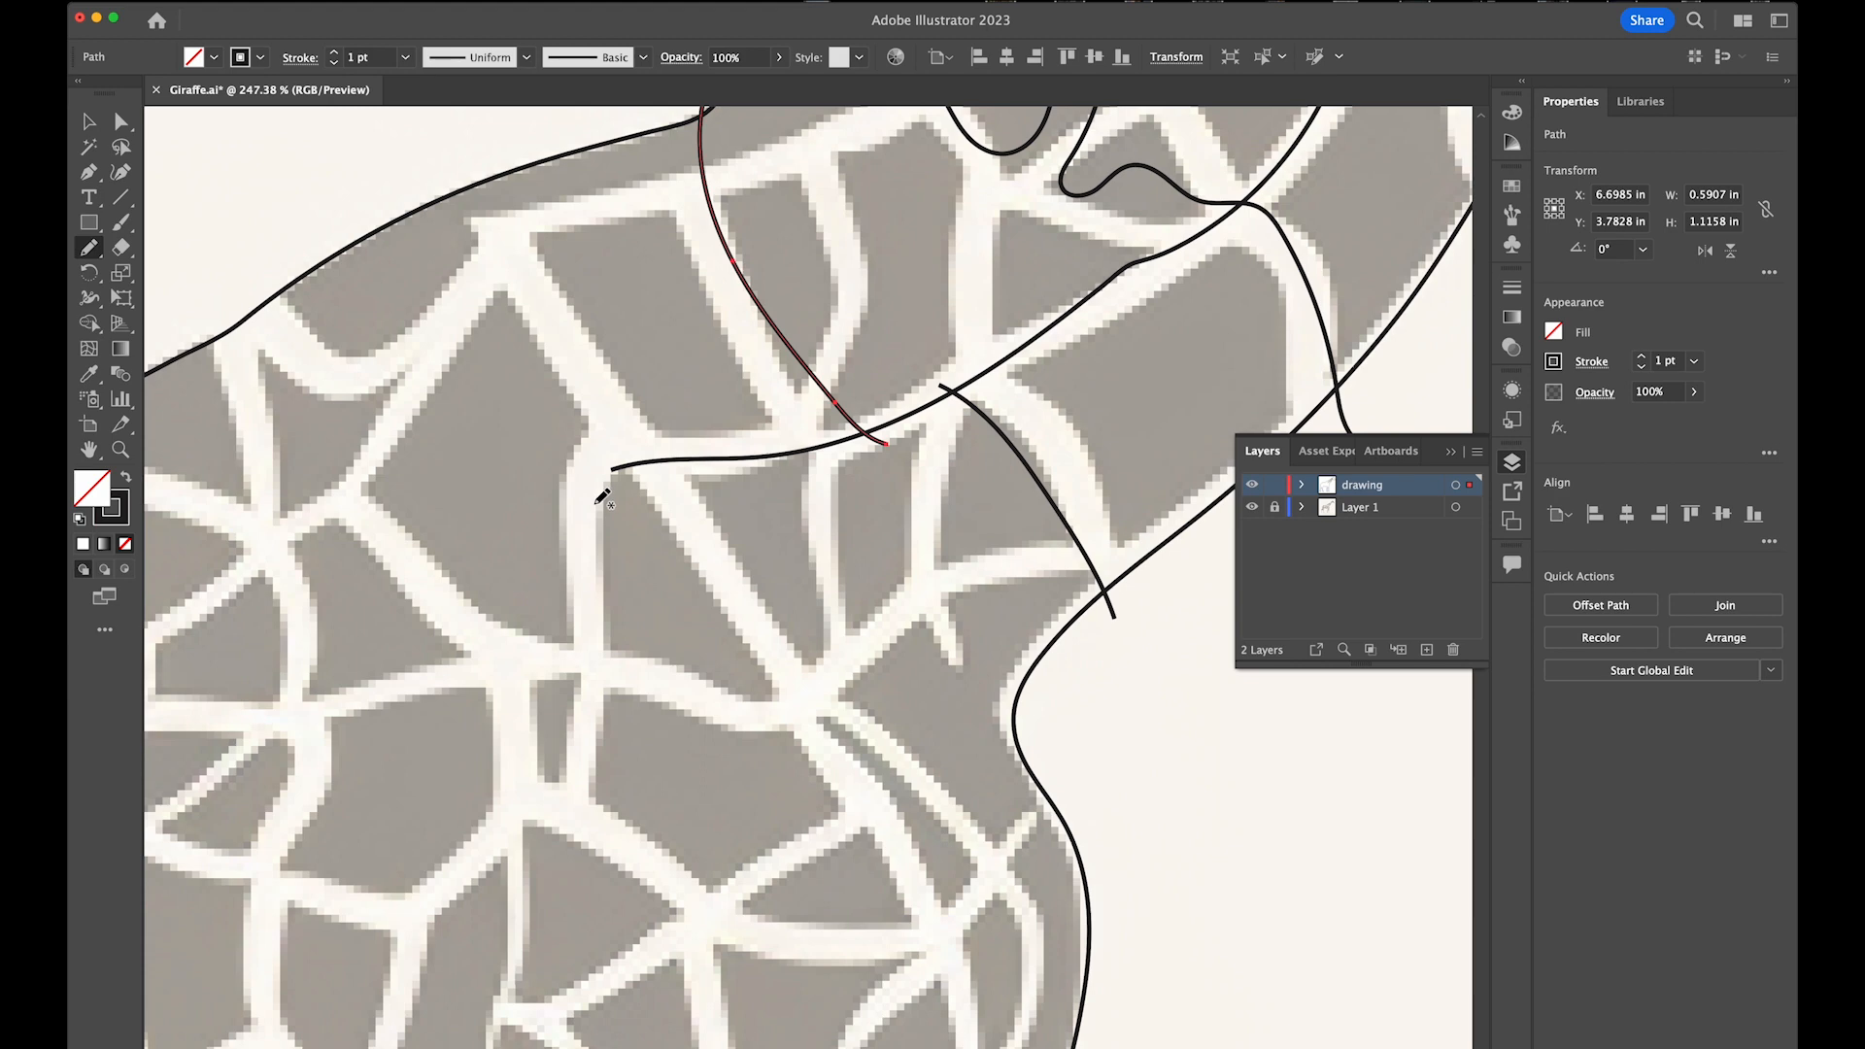
Draw a long curve from the mane edge across the shoulder to beyond the chest outline, about 2.03 by 2.22 in
mouse_move(529, 280)
left_mouse_down()
mouse_move(817, 590)
mouse_move(956, 823)
mouse_move(1060, 842)
mouse_move(1060, 771)
mouse_move(1189, 729)
mouse_move(1042, 899)
left_mouse_up()
left_click_drag(878, 410, 476, 637)
left_click_drag(957, 462, 719, 572)
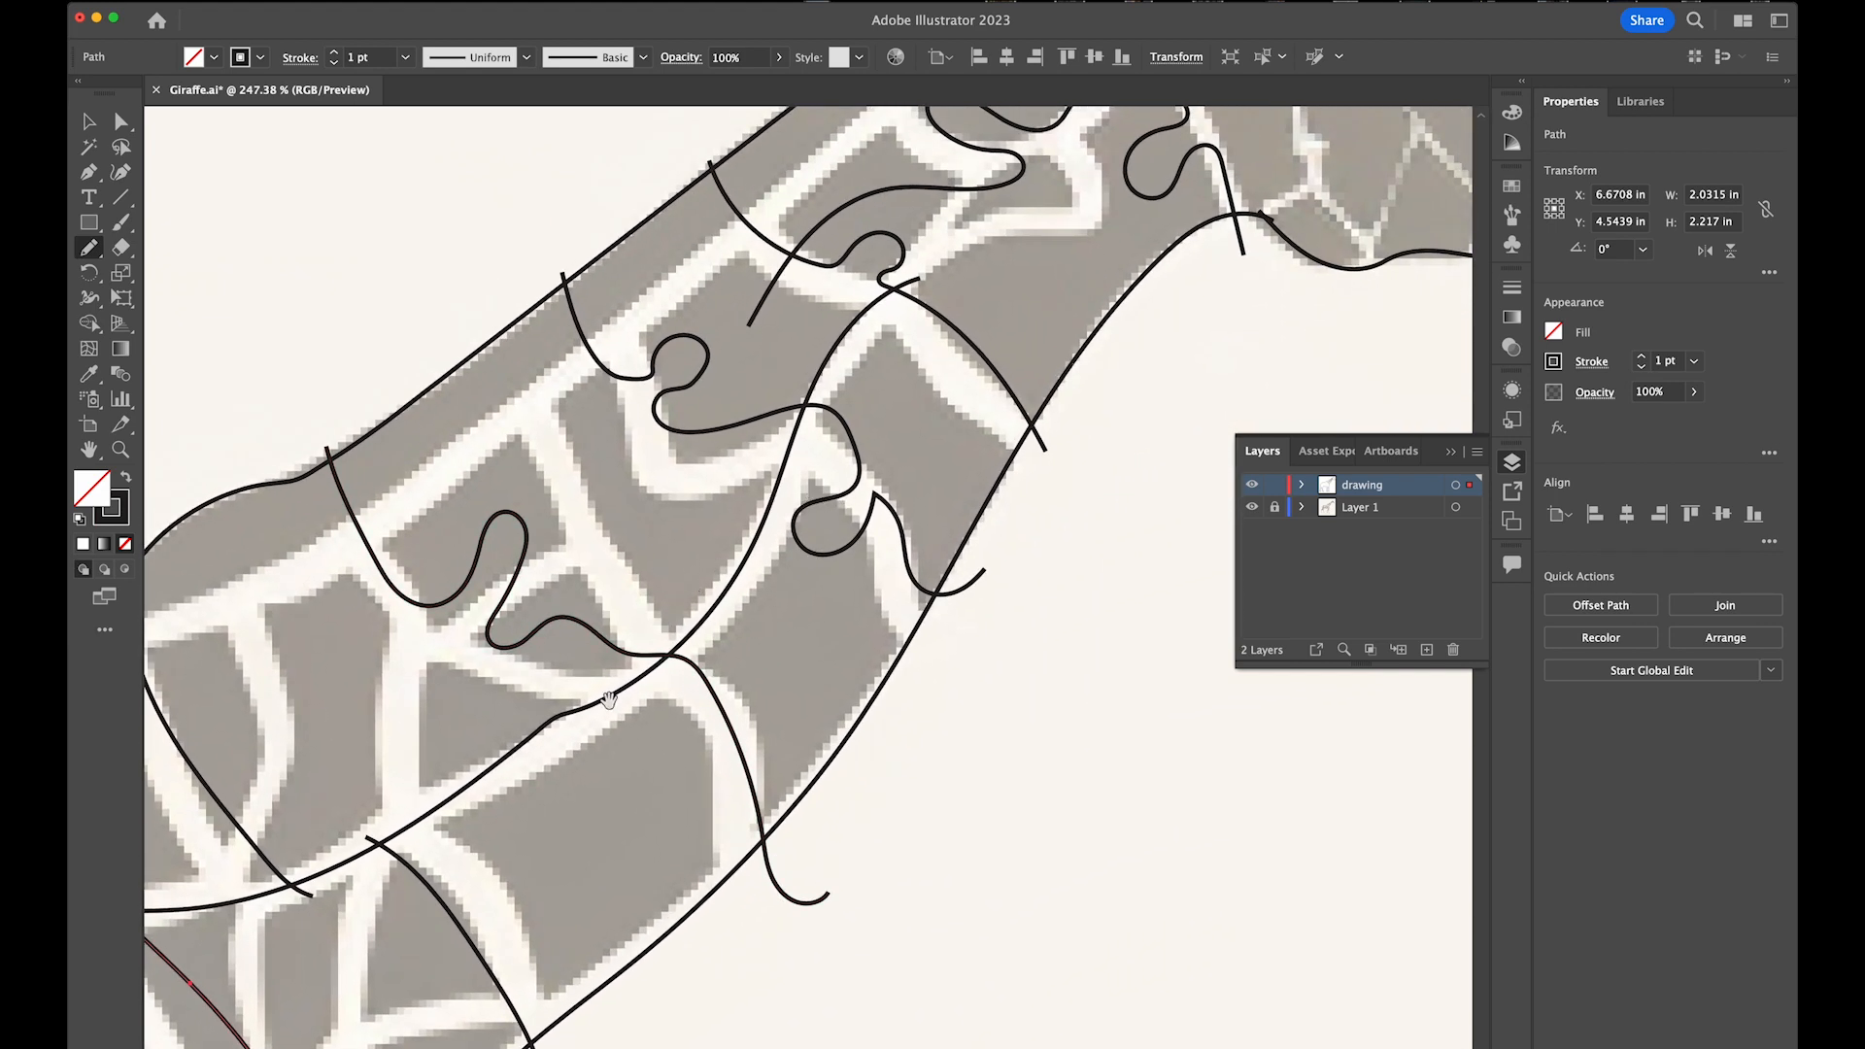
Reshape the long shoulder curve with the Curvature tool, moving three of its anchor points onto the pale pattern line toward the chest
left_click_drag(608, 701, 829, 400)
left_click_drag(600, 753, 907, 400)
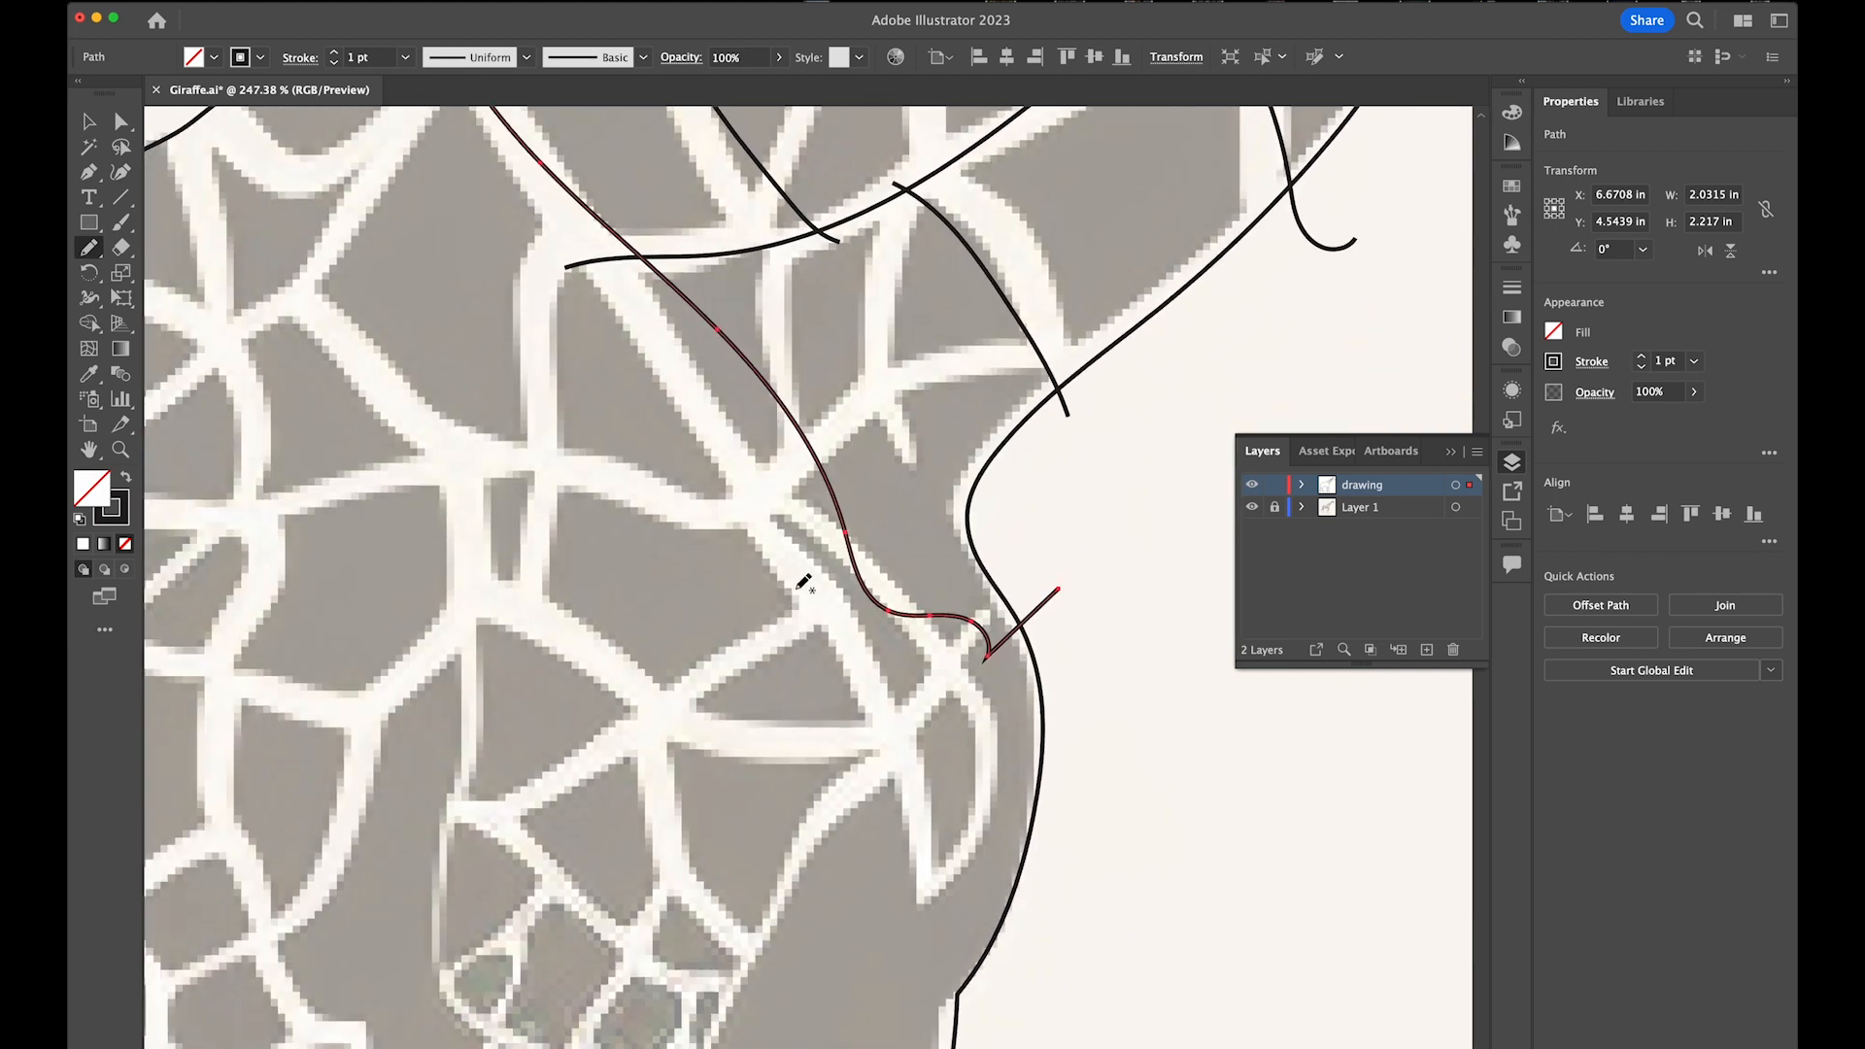
mouse_move(663, 405)
left_mouse_down()
mouse_move(688, 569)
mouse_move(642, 580)
left_mouse_up()
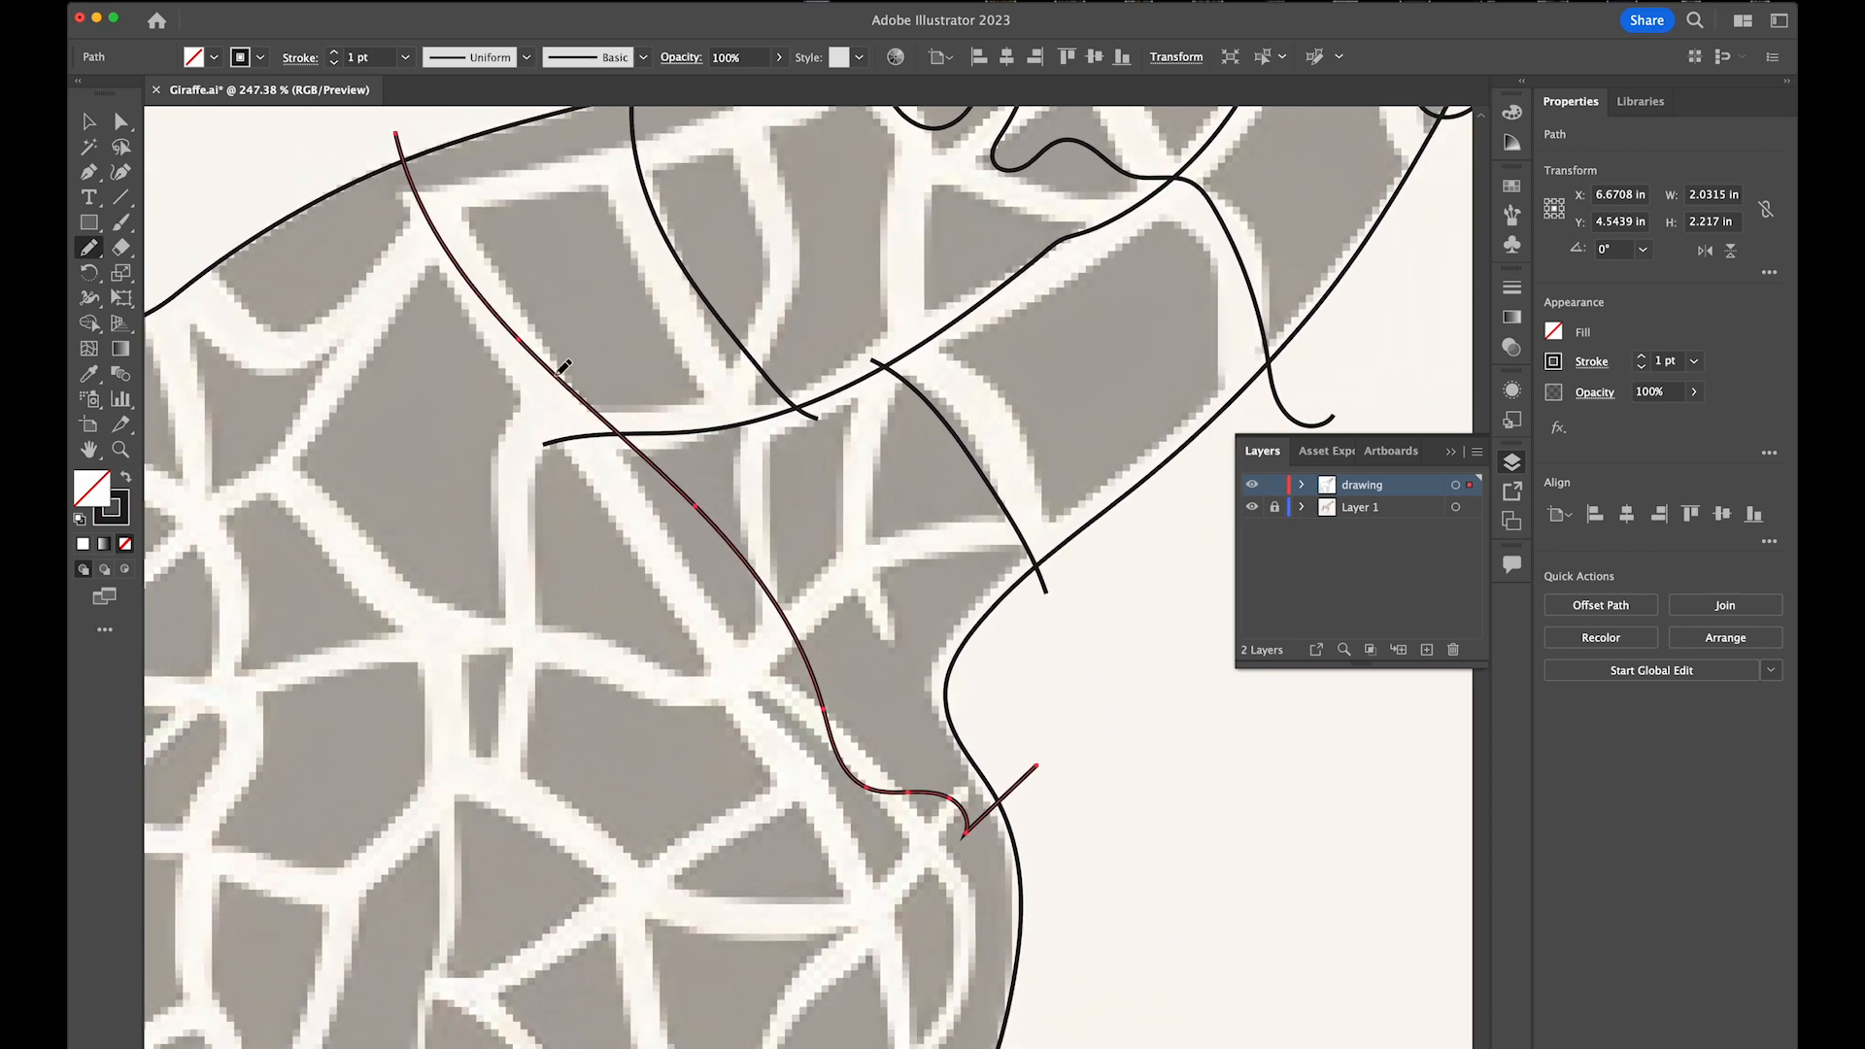
left_click_drag(866, 748, 783, 648)
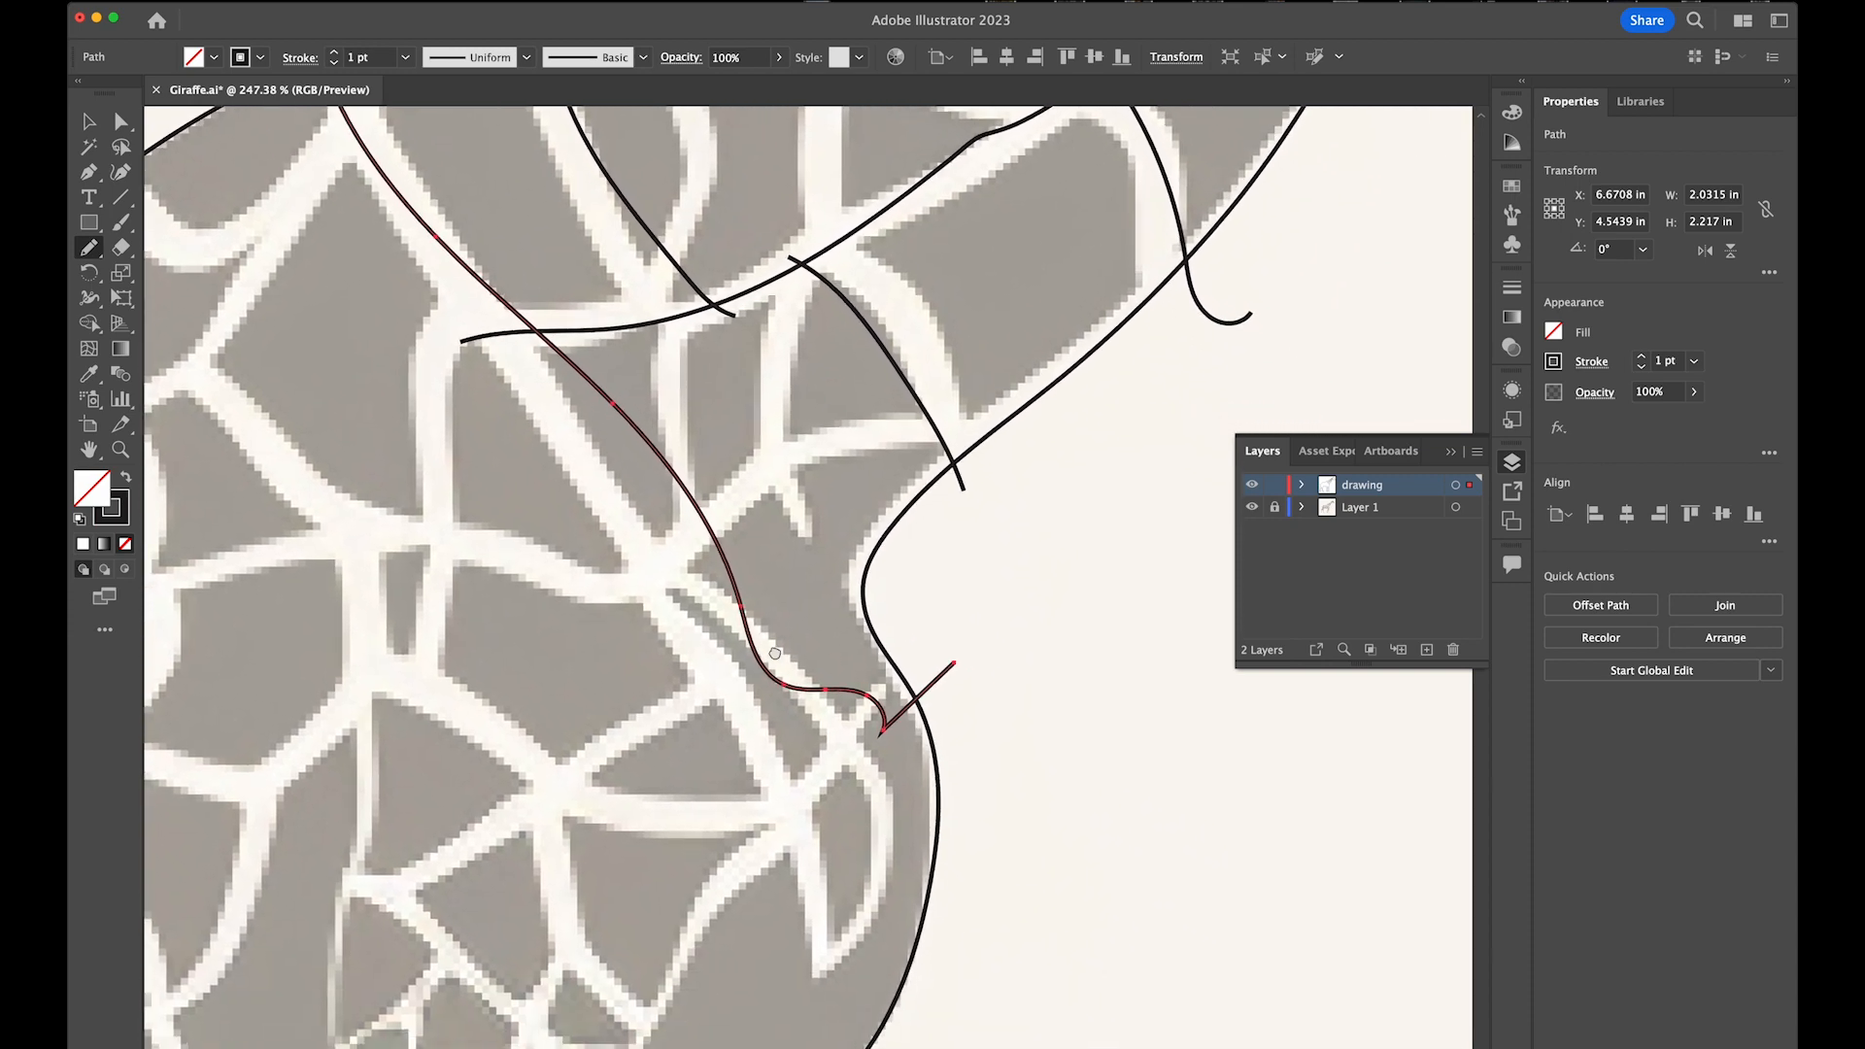
left_click(121, 175)
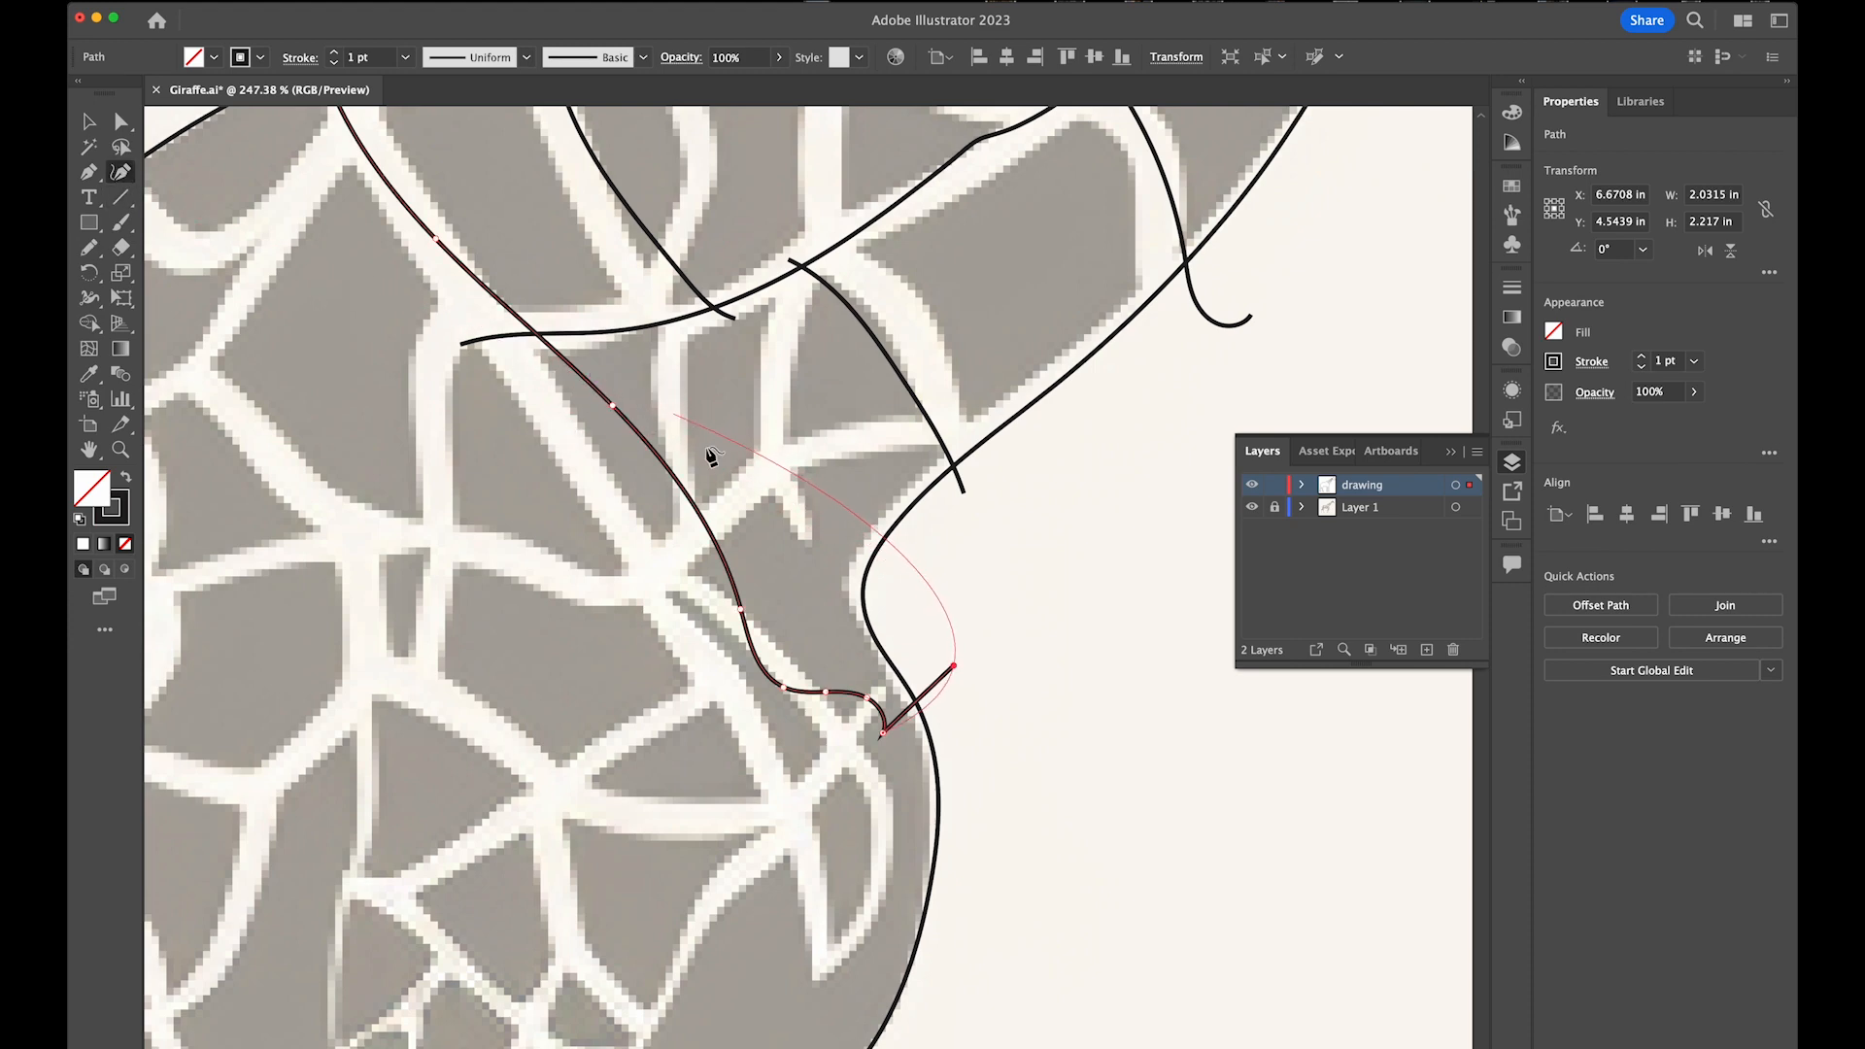
left_click_drag(785, 689, 772, 717)
left_click_drag(739, 614, 700, 636)
left_click_drag(614, 406, 590, 439)
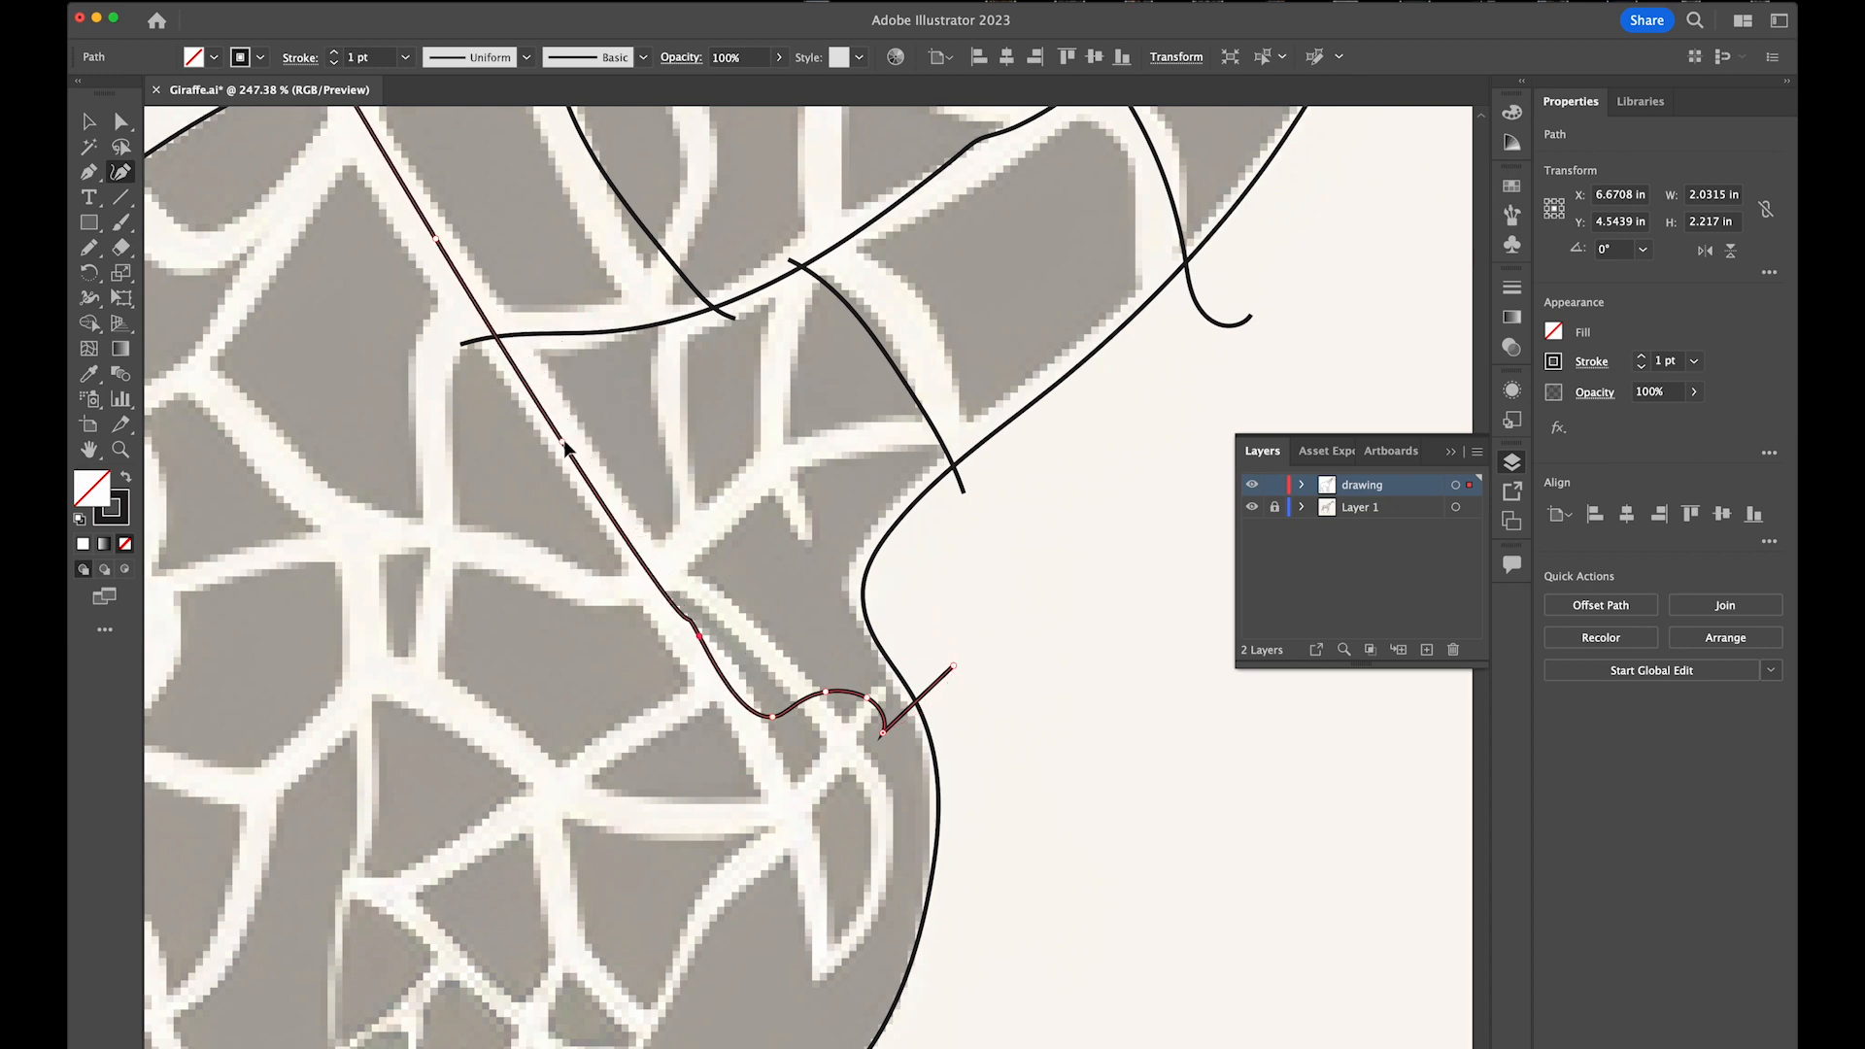
Reshape the mane half of the wavy line across the lower neck into a large round knob with the Curvature tool
scroll(632, 471, "up", 5)
scroll(633, 470, "right", 5)
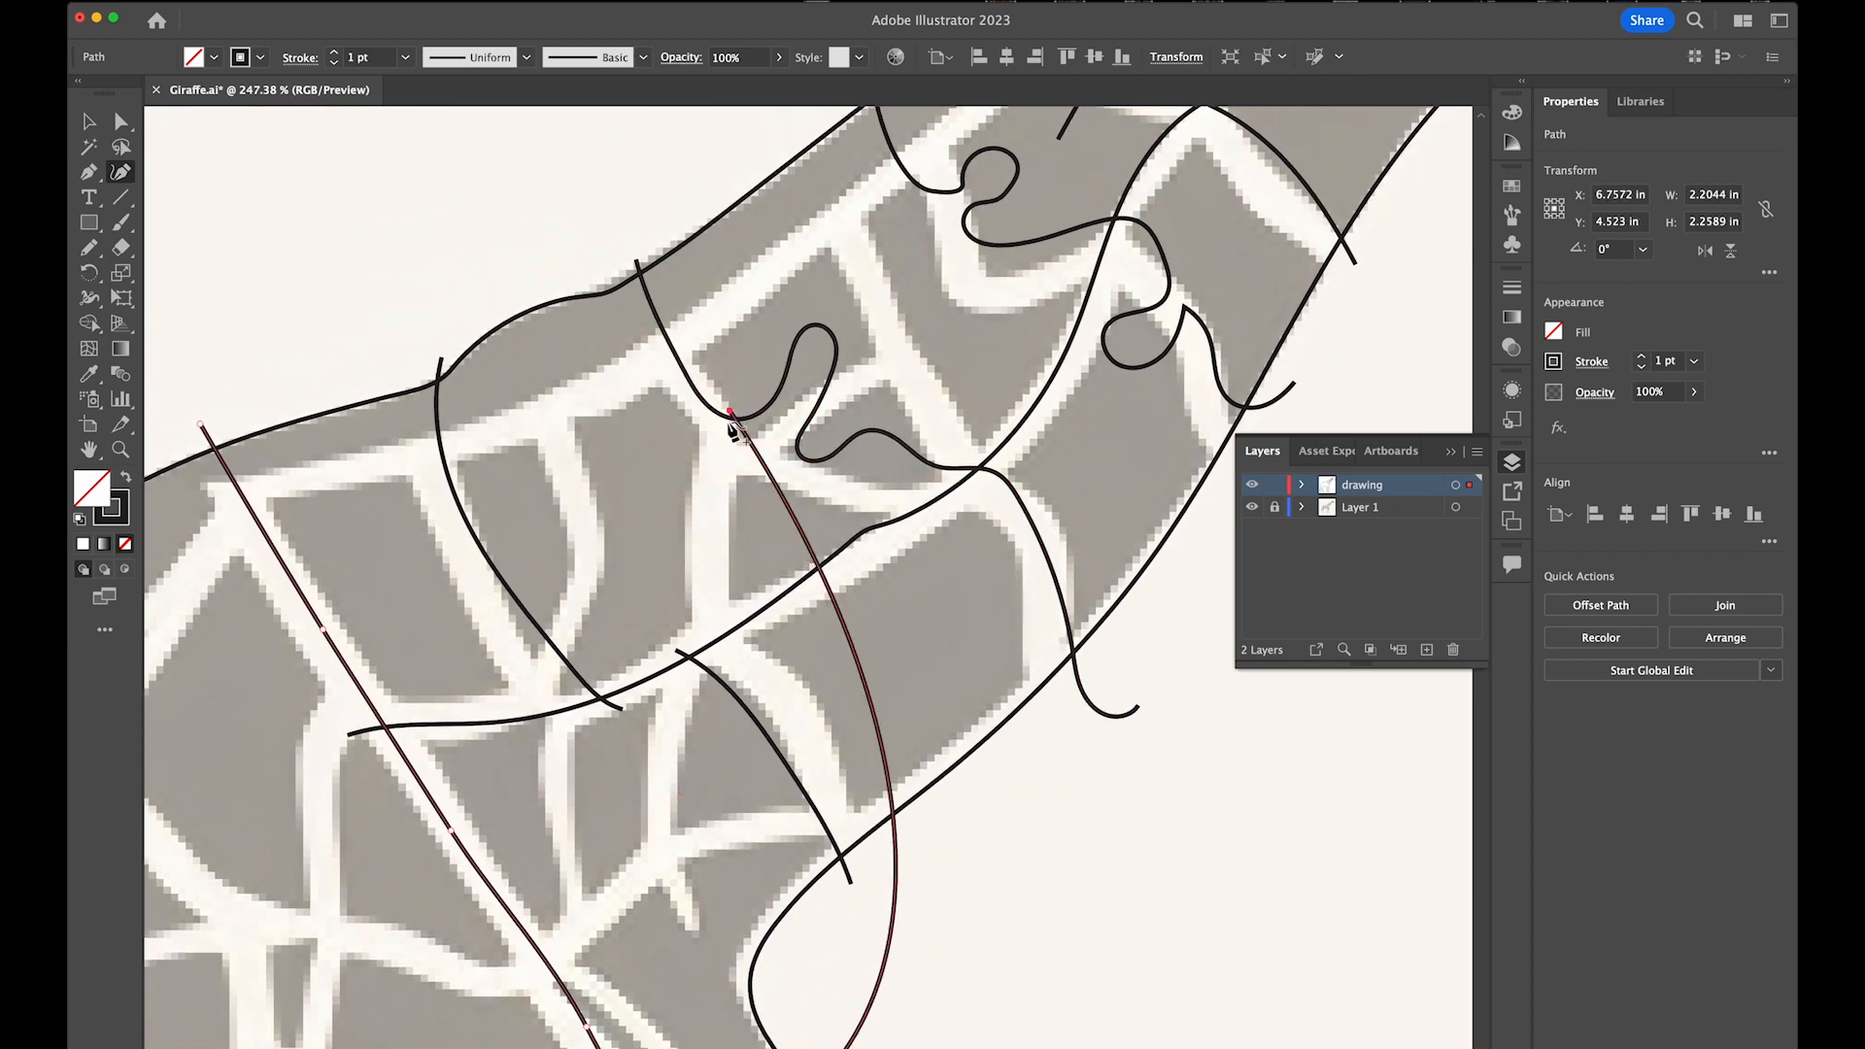
key("v")
left_click(762, 407)
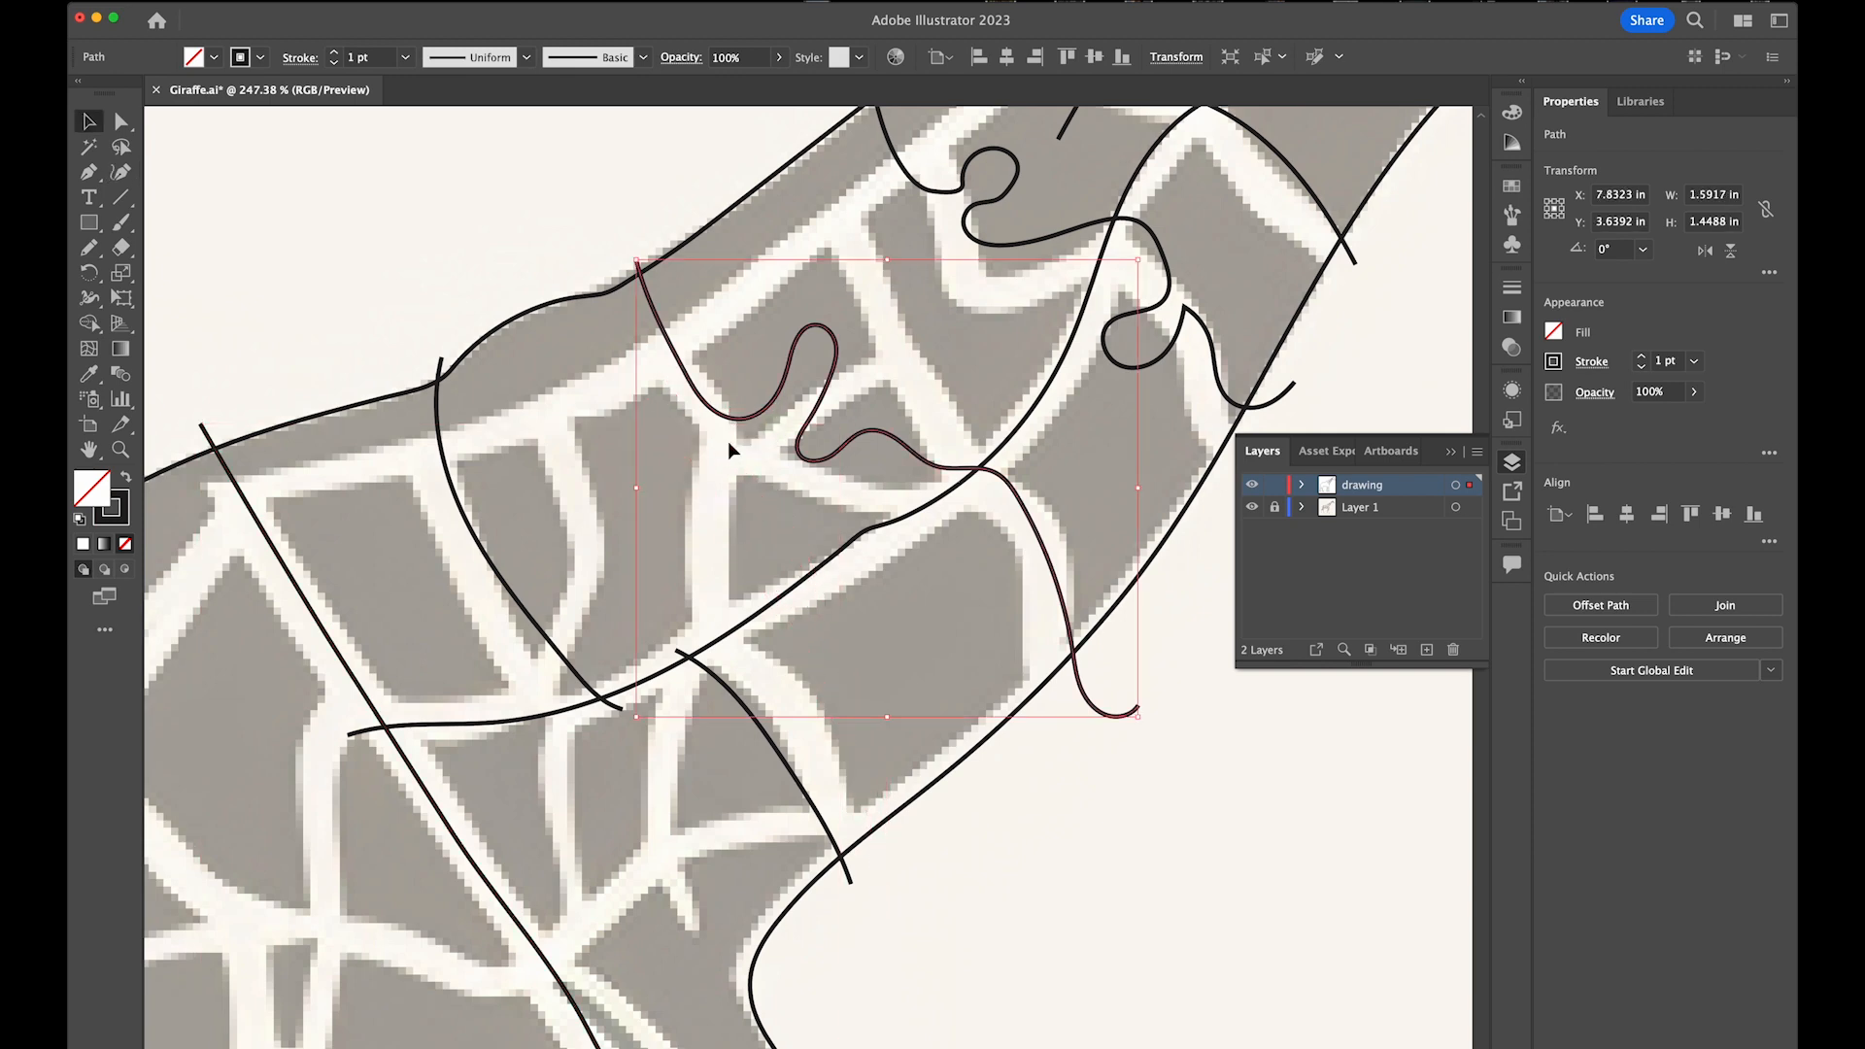
left_click(121, 172)
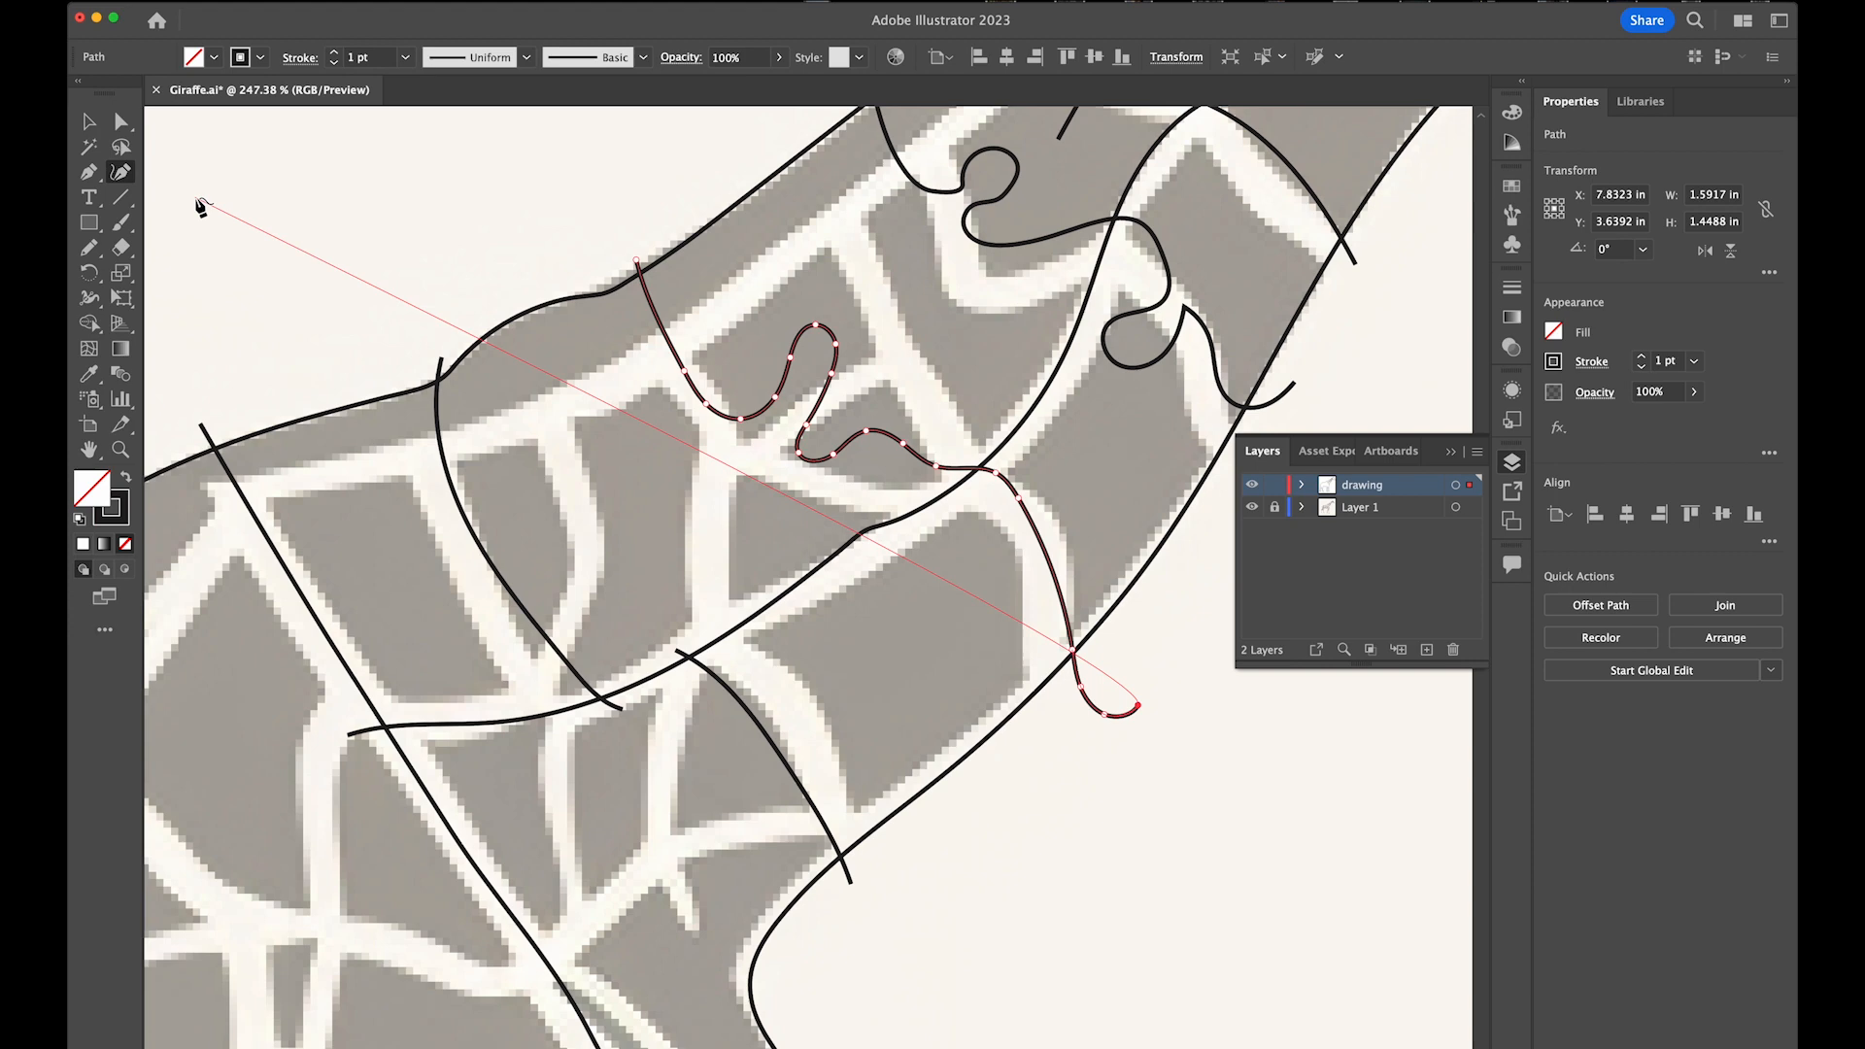
mouse_move(636, 261)
left_mouse_down()
mouse_move(623, 227)
mouse_move(625, 245)
left_mouse_up()
mouse_move(684, 371)
left_mouse_down()
mouse_move(659, 381)
mouse_move(672, 371)
left_mouse_up()
left_click_drag(776, 396, 843, 347)
left_click(838, 387)
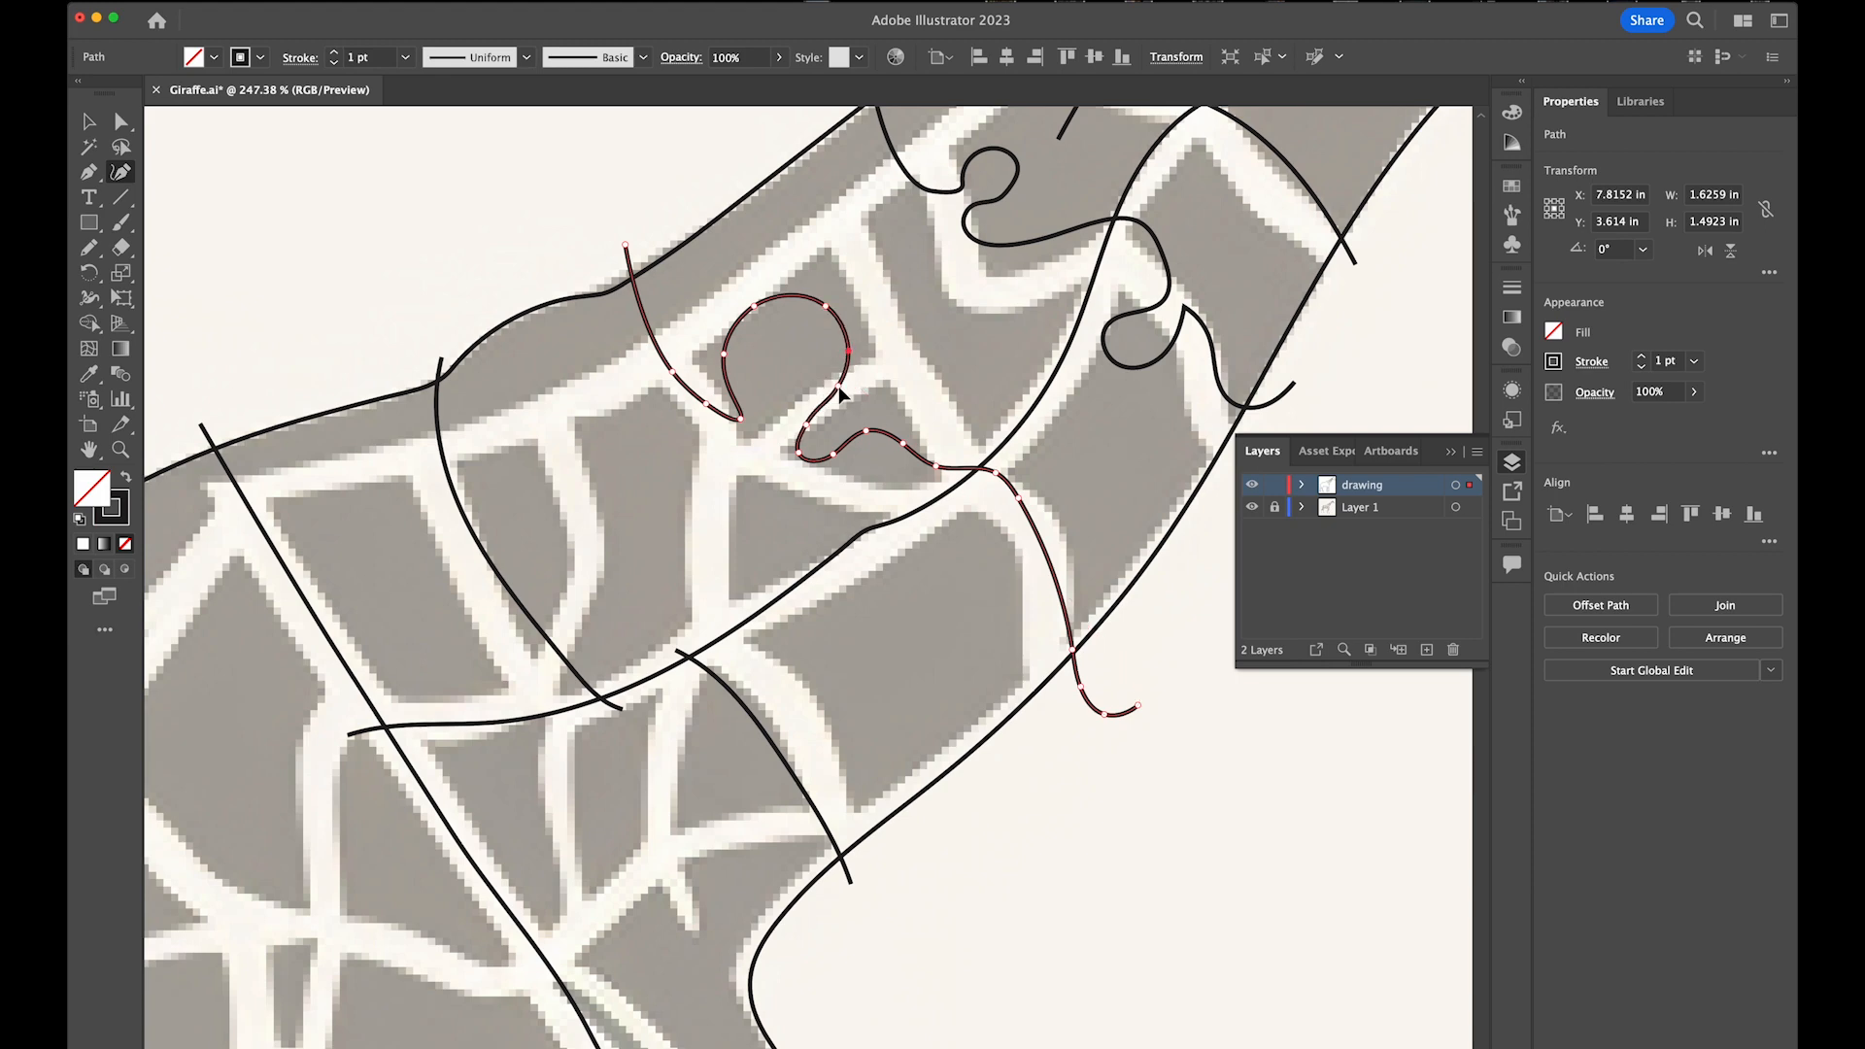
left_click(795, 410)
Bend the throat half of the same neck line into a small hook and round the dip near the mane
left_click_drag(1026, 509, 1010, 615)
left_click(1040, 619)
left_click_drag(1007, 546, 1030, 551)
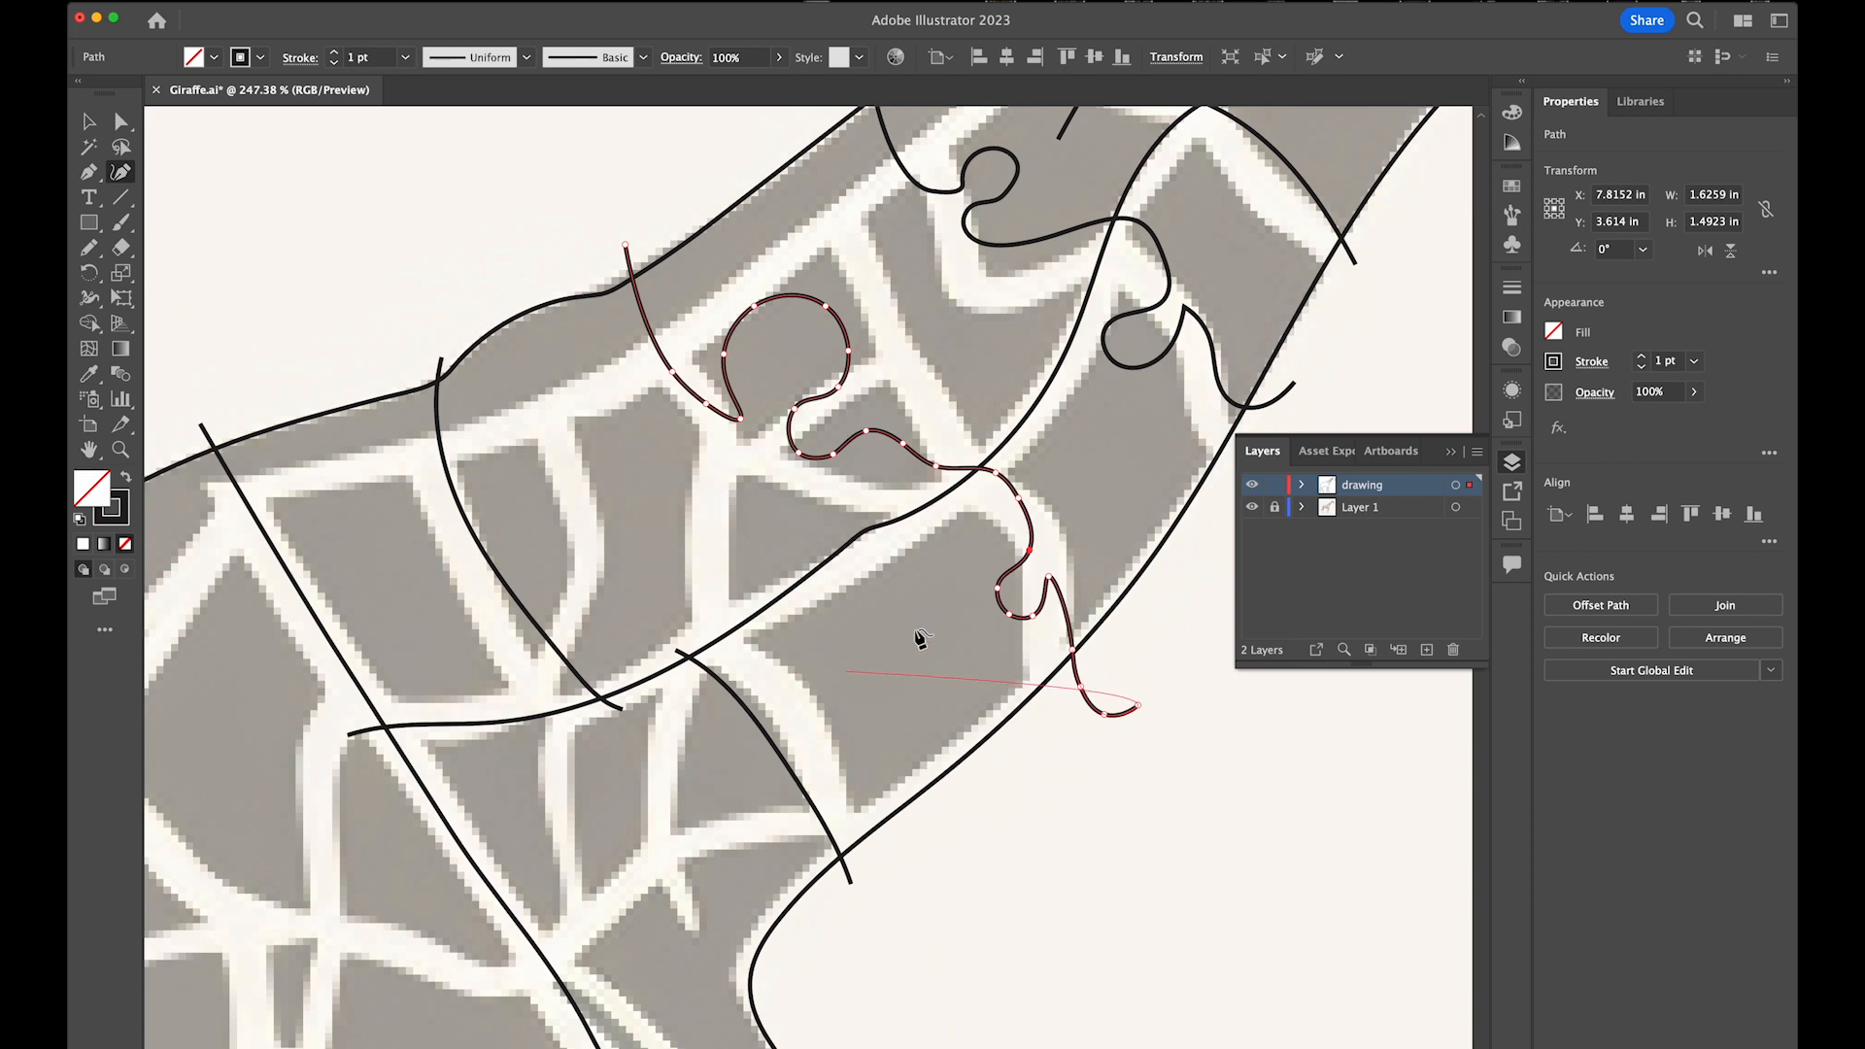
key("Escape")
left_click_drag(743, 417, 680, 364)
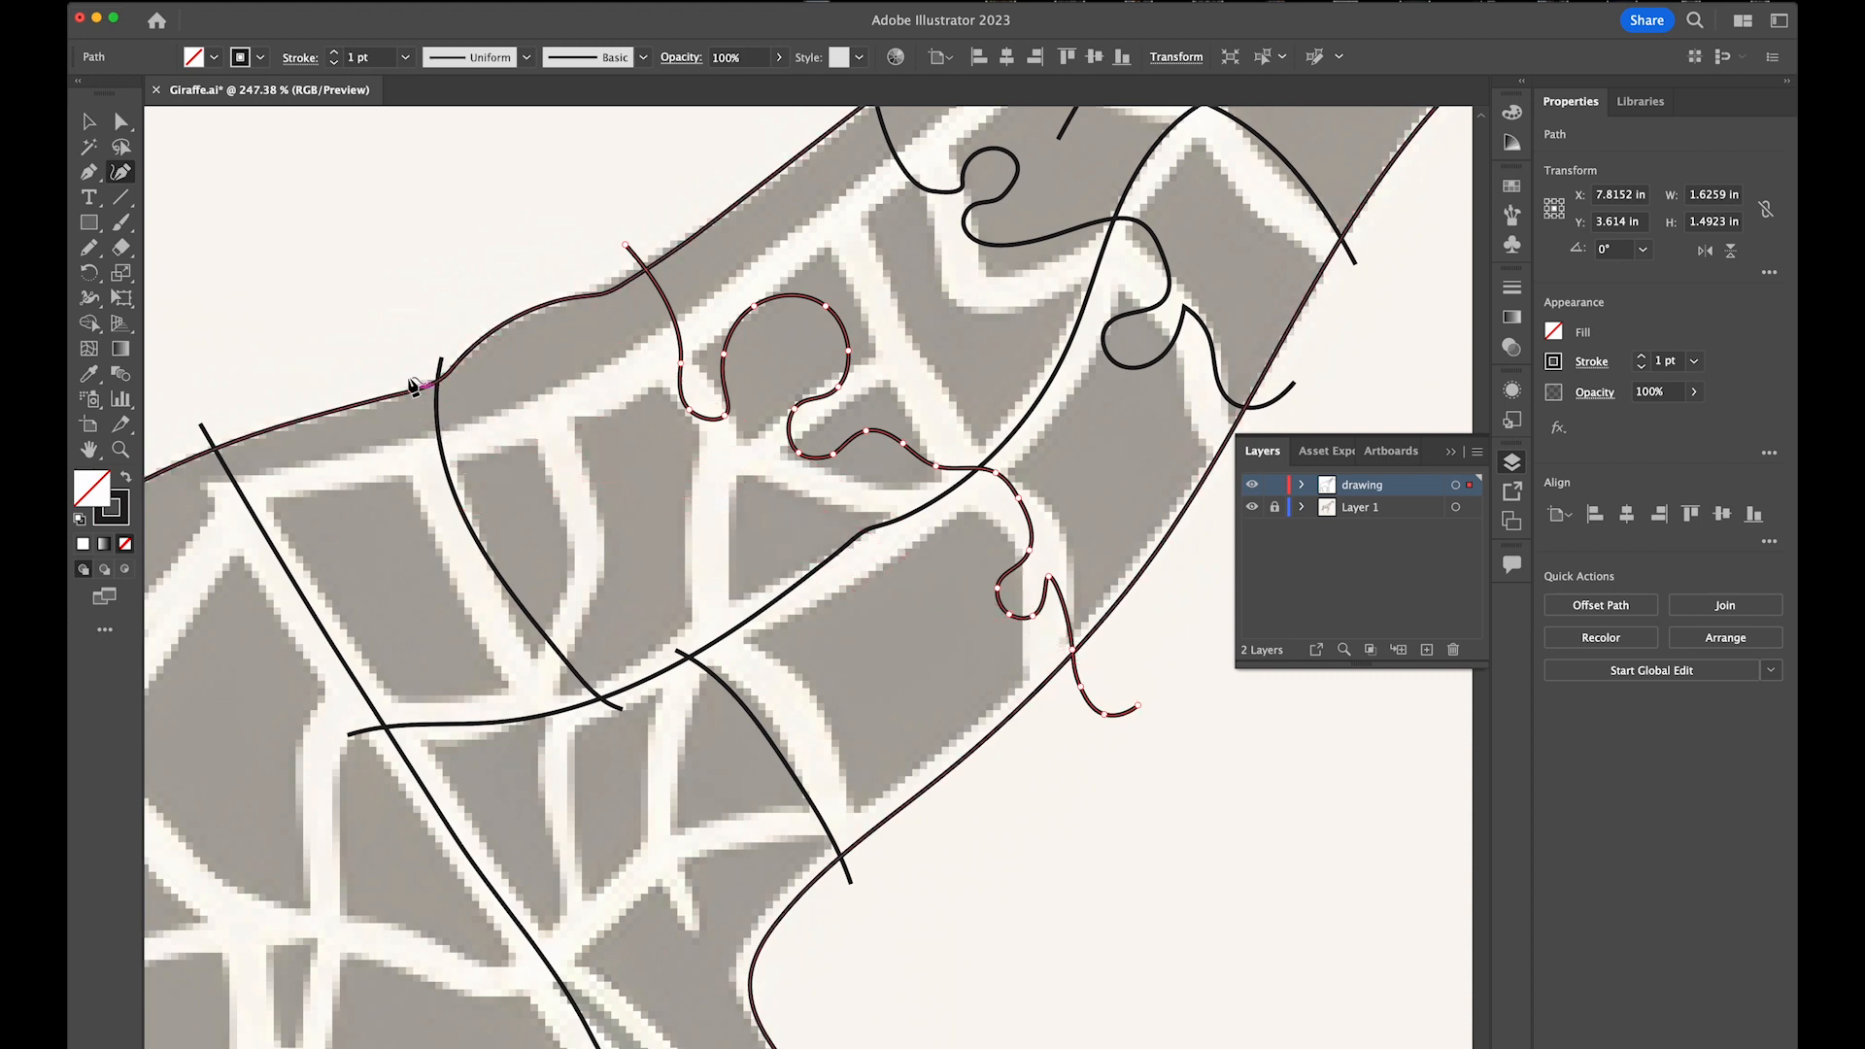
Draw curvy Pencil lines over the giraffe's shoulder and torso, including one lengthwise to the rump and one across the body to the belly
left_click(88, 122)
left_click_drag(651, 625, 669, 343)
left_click_drag(737, 628, 606, 686)
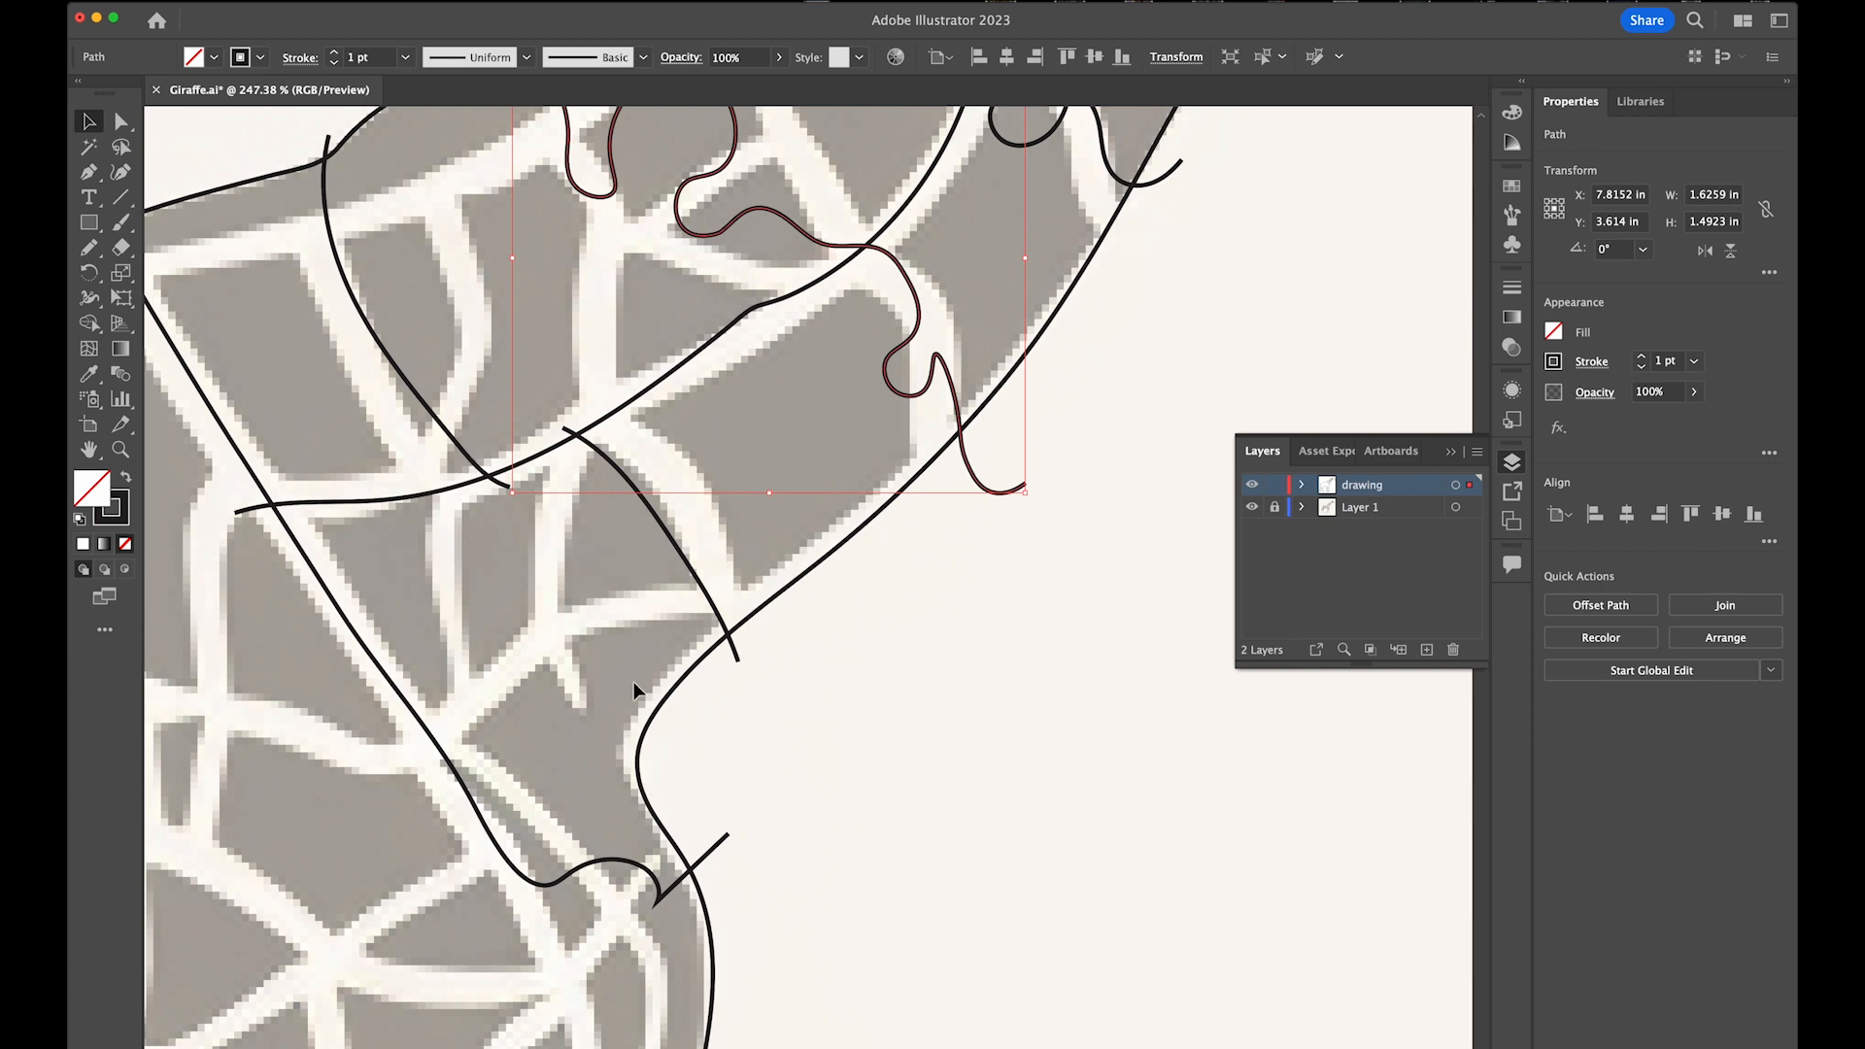
key("super")
key("super")
key("super+0")
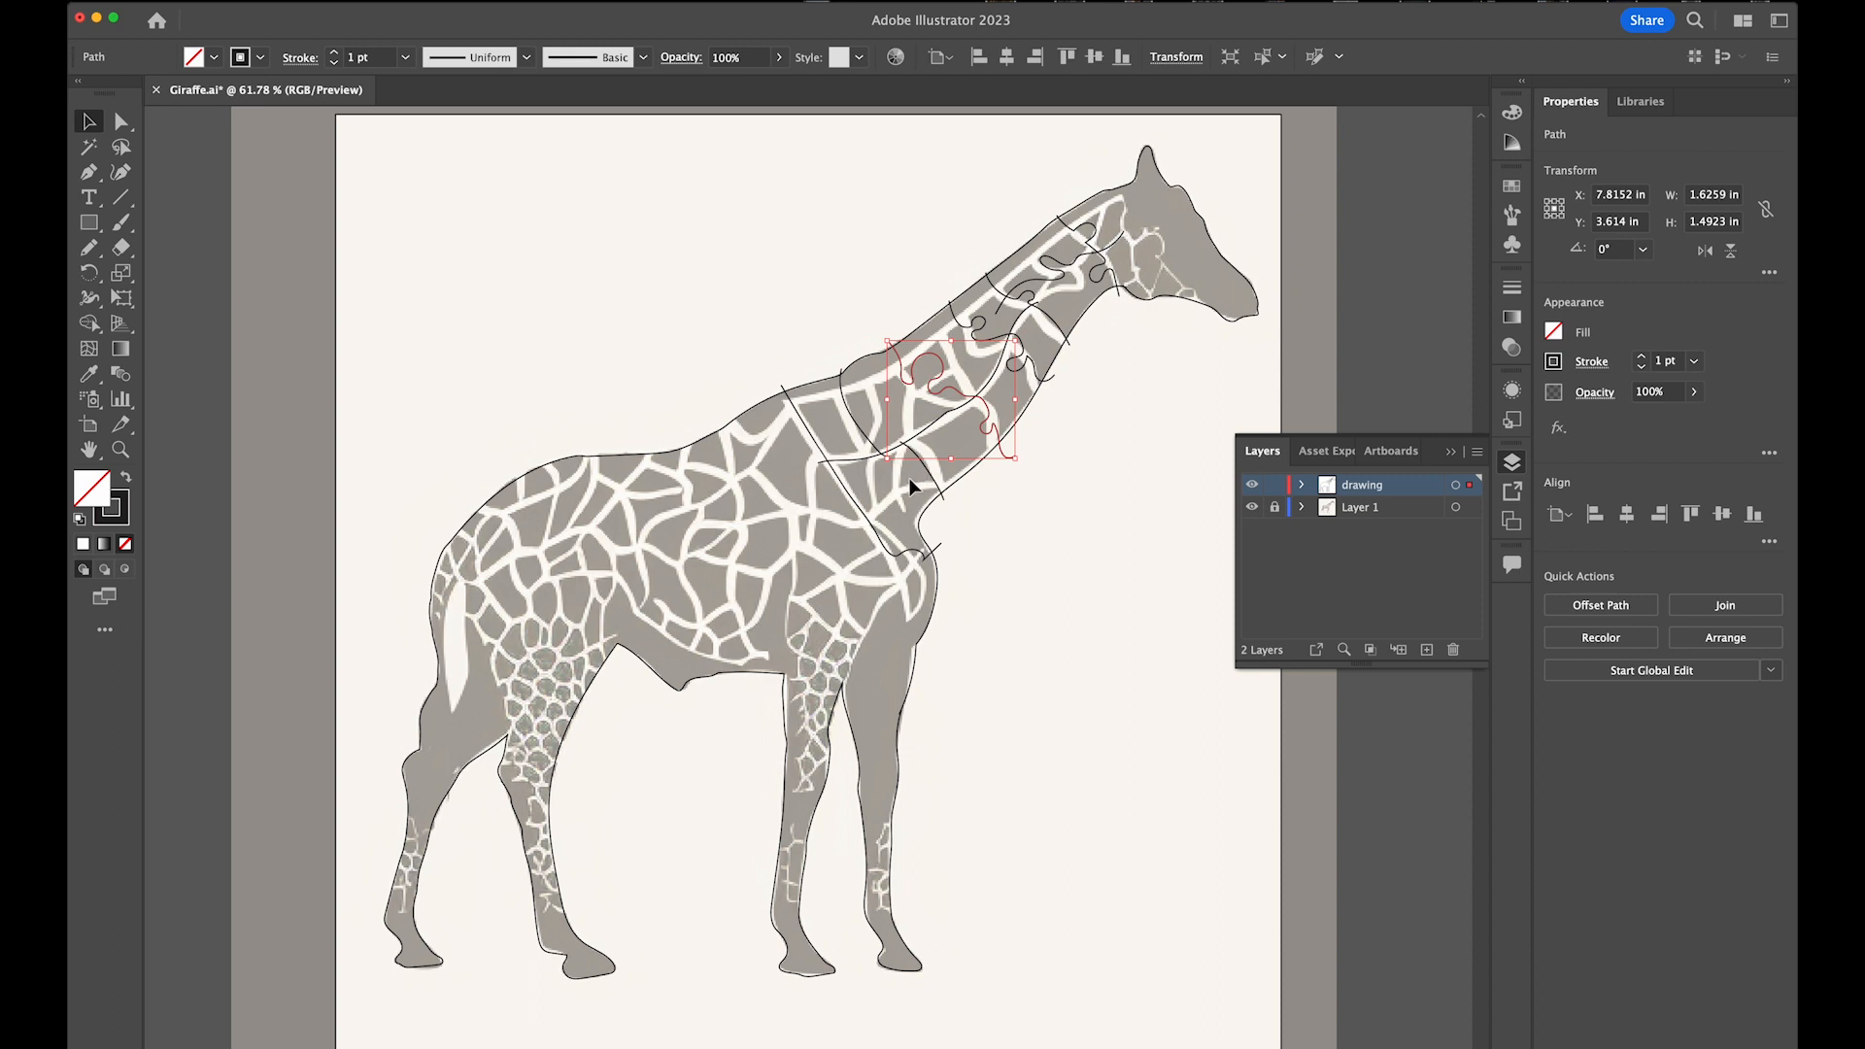
key("n")
left_click_drag(682, 412, 801, 394)
mouse_move(742, 449)
left_mouse_down()
mouse_move(794, 512)
mouse_move(858, 673)
mouse_move(824, 712)
left_mouse_up()
mouse_move(843, 629)
left_mouse_down()
mouse_move(890, 531)
mouse_move(430, 504)
left_mouse_up()
left_click_drag(604, 439, 649, 686)
Draw curvy Pencil lines dividing the hindquarters, belly, hind legs and both front legs
left_click_drag(480, 502, 393, 639)
left_click_drag(488, 625, 499, 774)
left_click_drag(614, 691, 568, 746)
left_click_drag(601, 535, 707, 523)
left_click_drag(702, 627, 716, 704)
left_click_drag(907, 741, 768, 813)
left_click_drag(448, 653, 474, 622)
left_click_drag(398, 716, 449, 831)
left_click_drag(569, 879, 498, 786)
left_click_drag(523, 898, 578, 909)
Draw curves across the head, from the shoulder past the chest, and across the back, the last about 0.42 by 1.58 in
left_click_drag(1170, 178, 1212, 325)
scroll(855, 583, "right", 4)
scroll(855, 583, "down", 2)
left_click_drag(604, 500, 774, 571)
left_click_drag(441, 480, 447, 357)
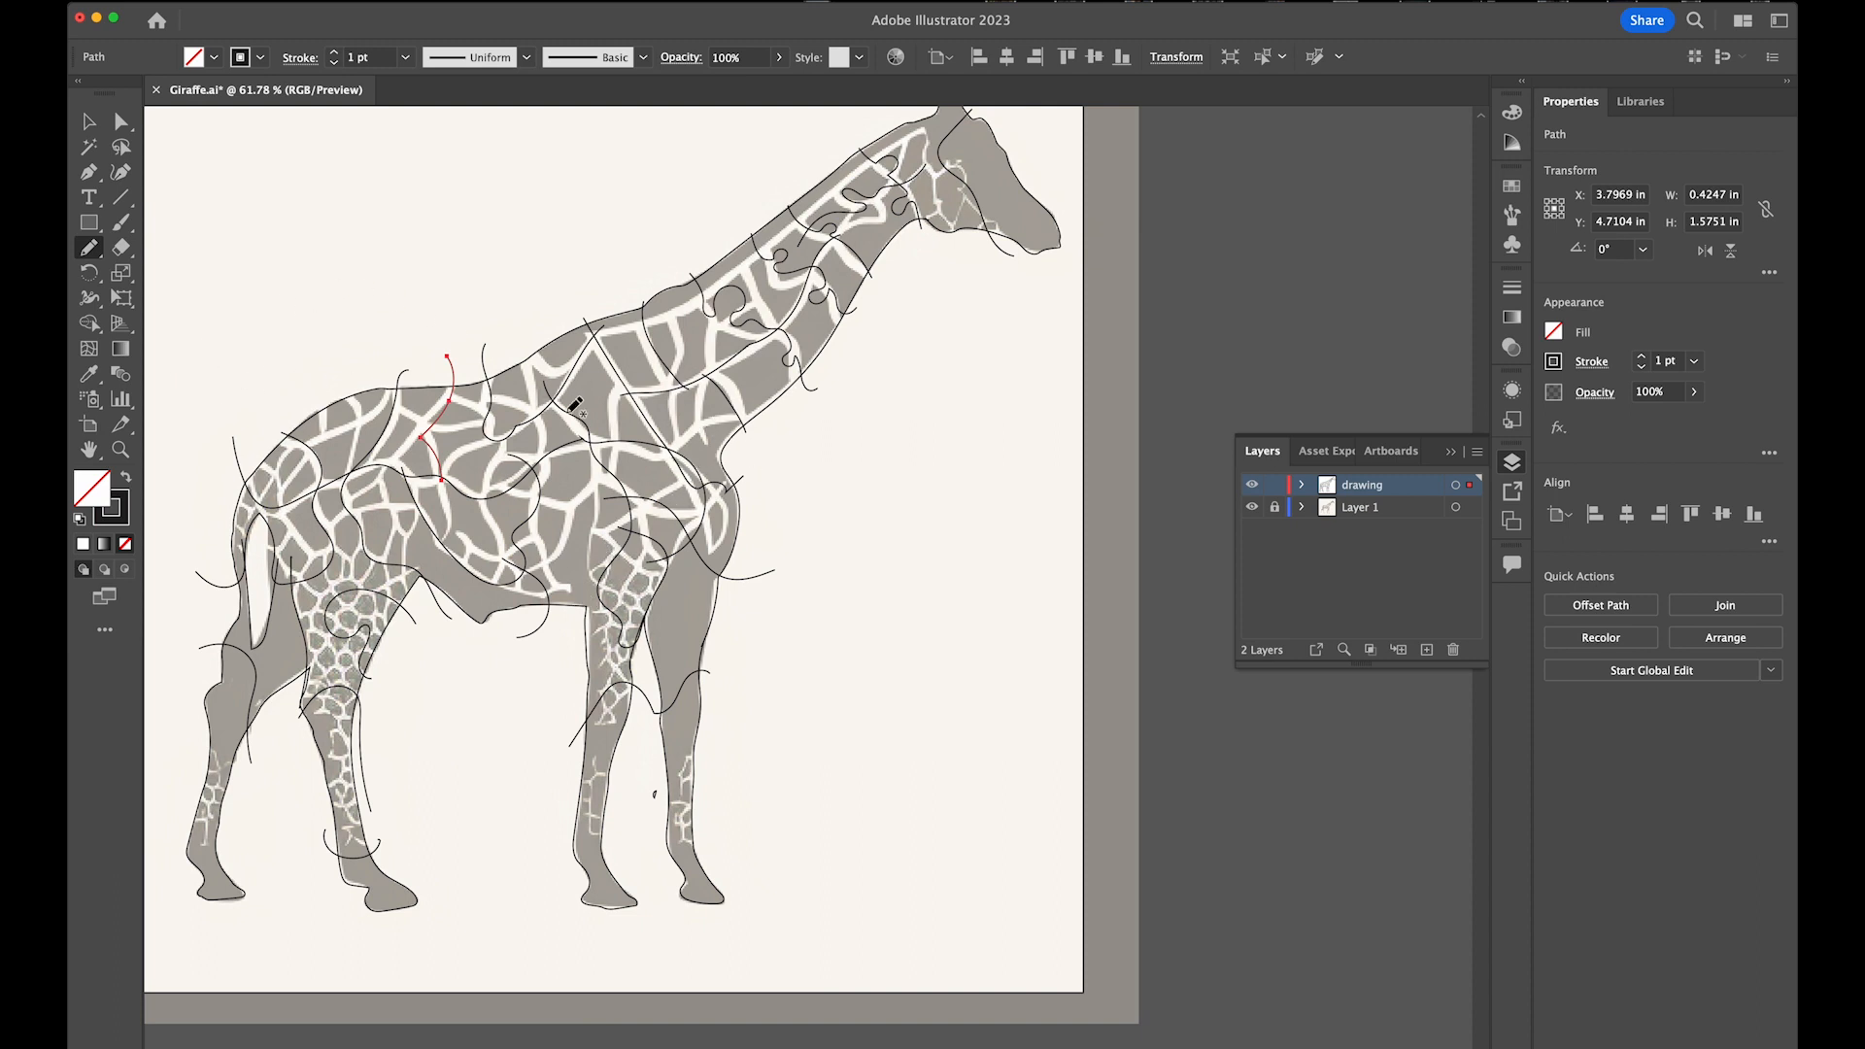
Select all paths on the drawing layer and build the torso region adjoining the front leg with the Shape Builder tool
key("super+a")
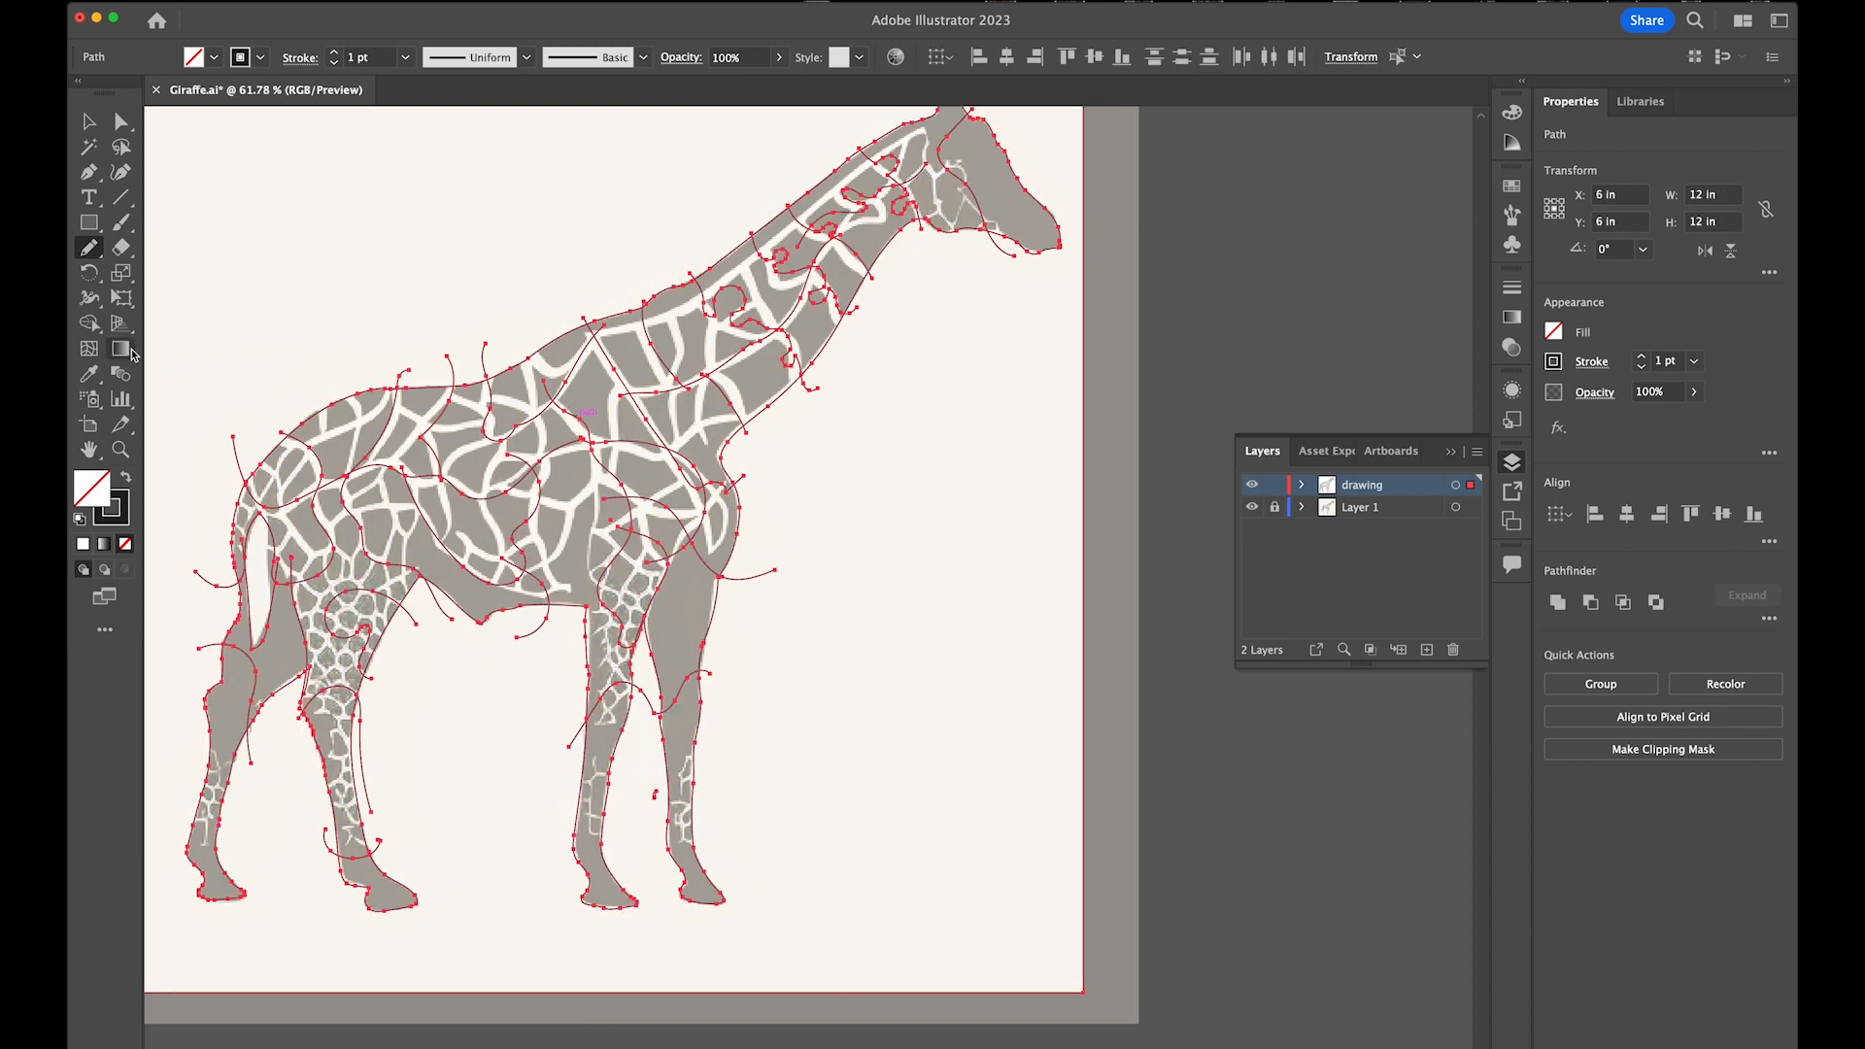
left_click(91, 326)
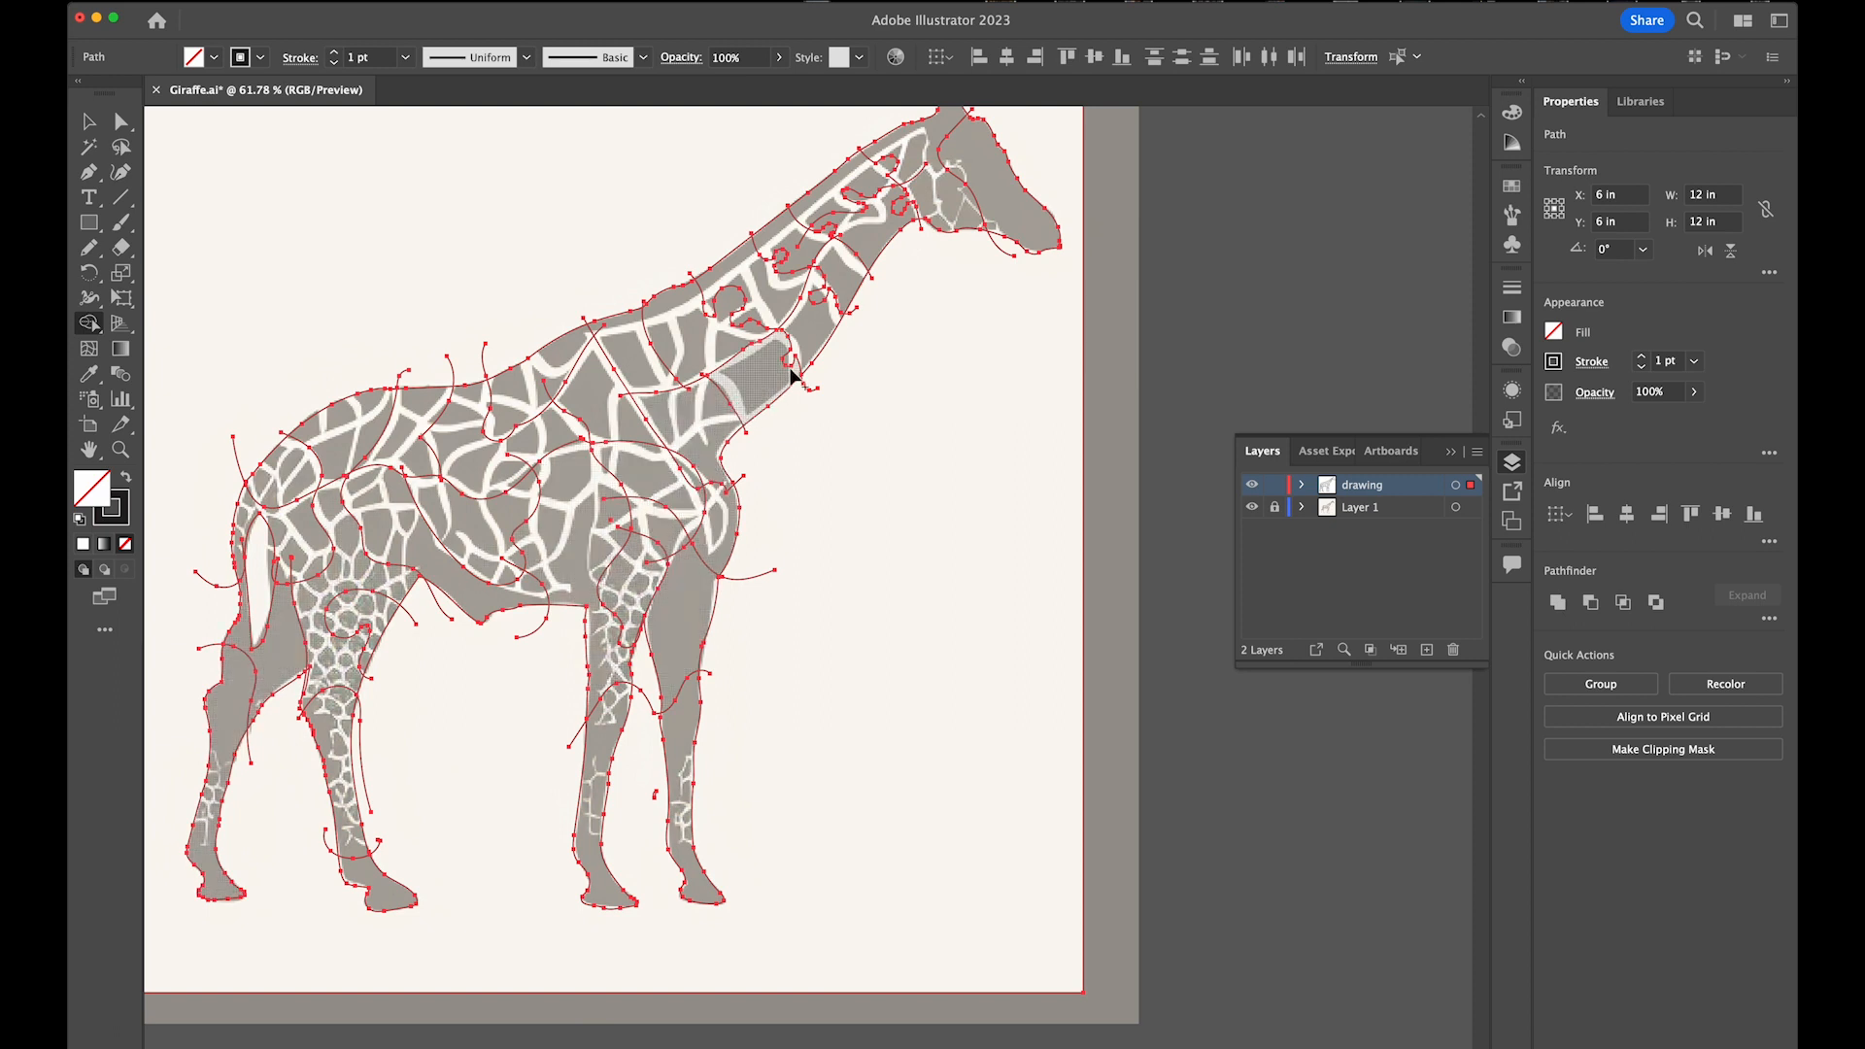
scroll(690, 467, "left", 3)
scroll(689, 466, "down", 2)
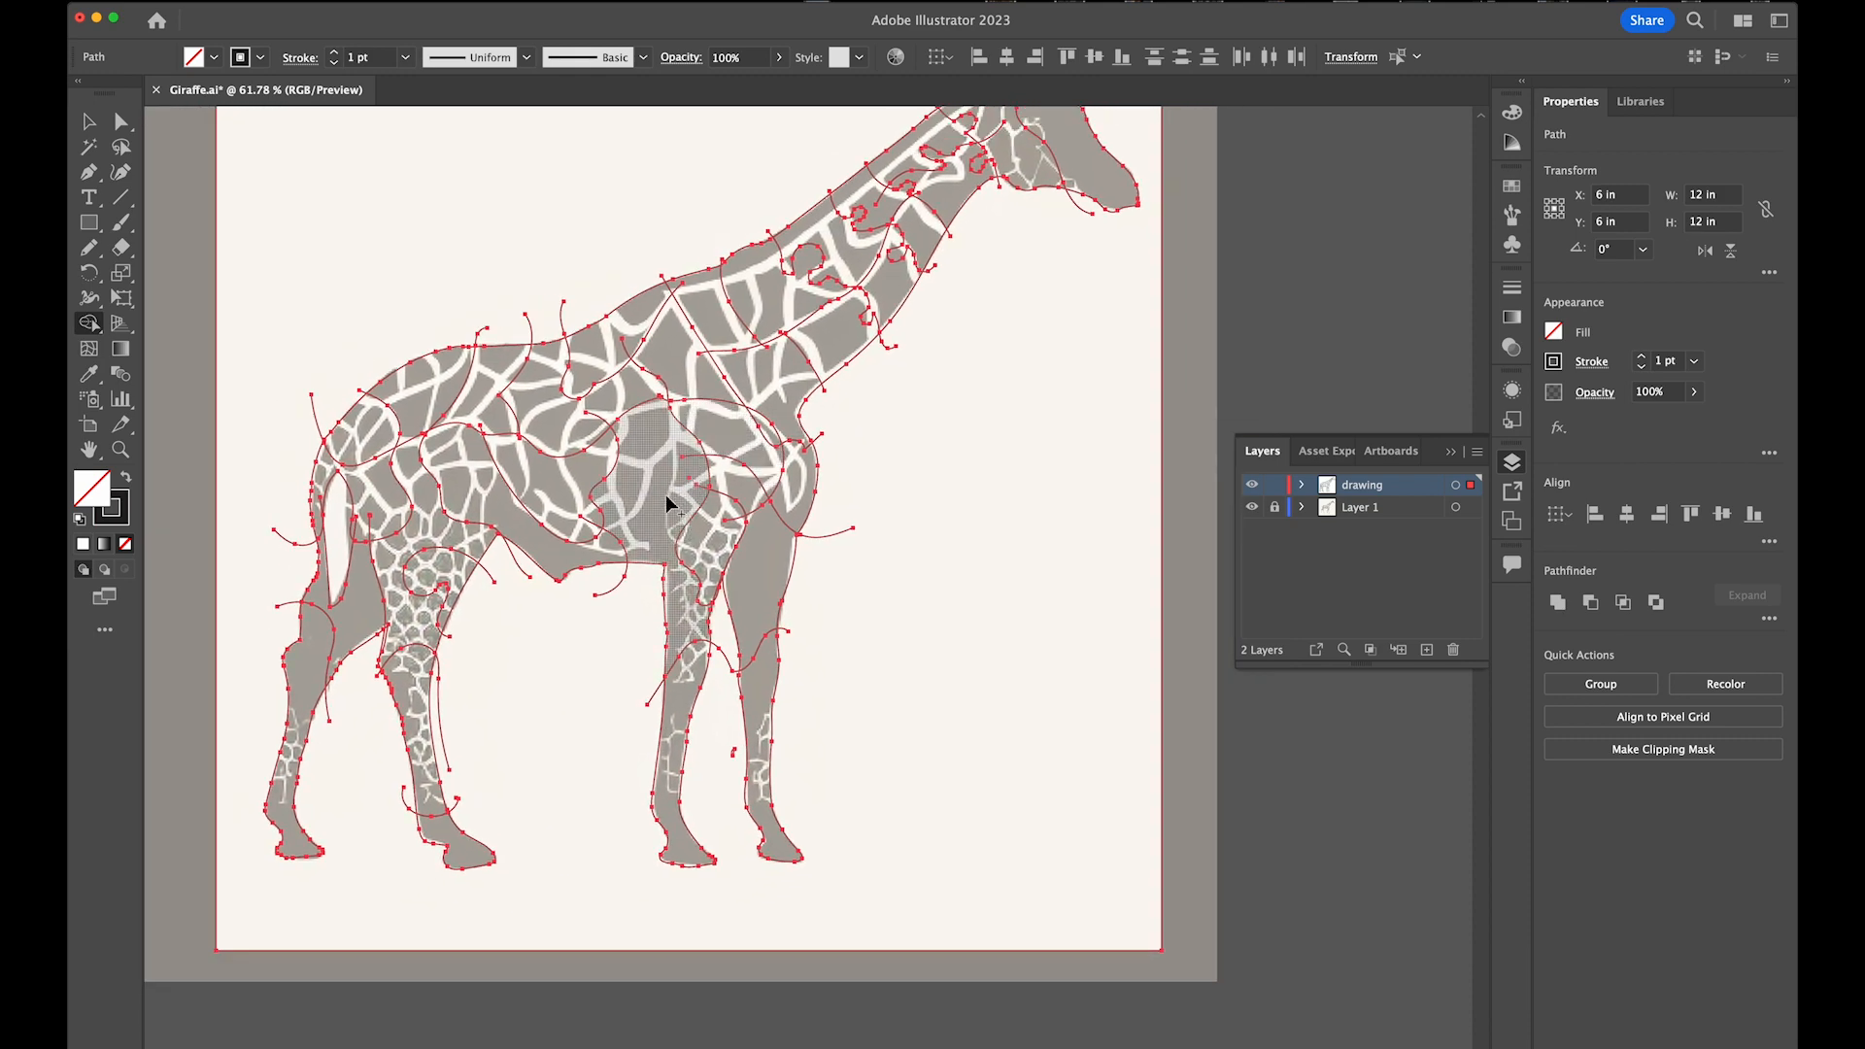
scroll(656, 490, "up", 5)
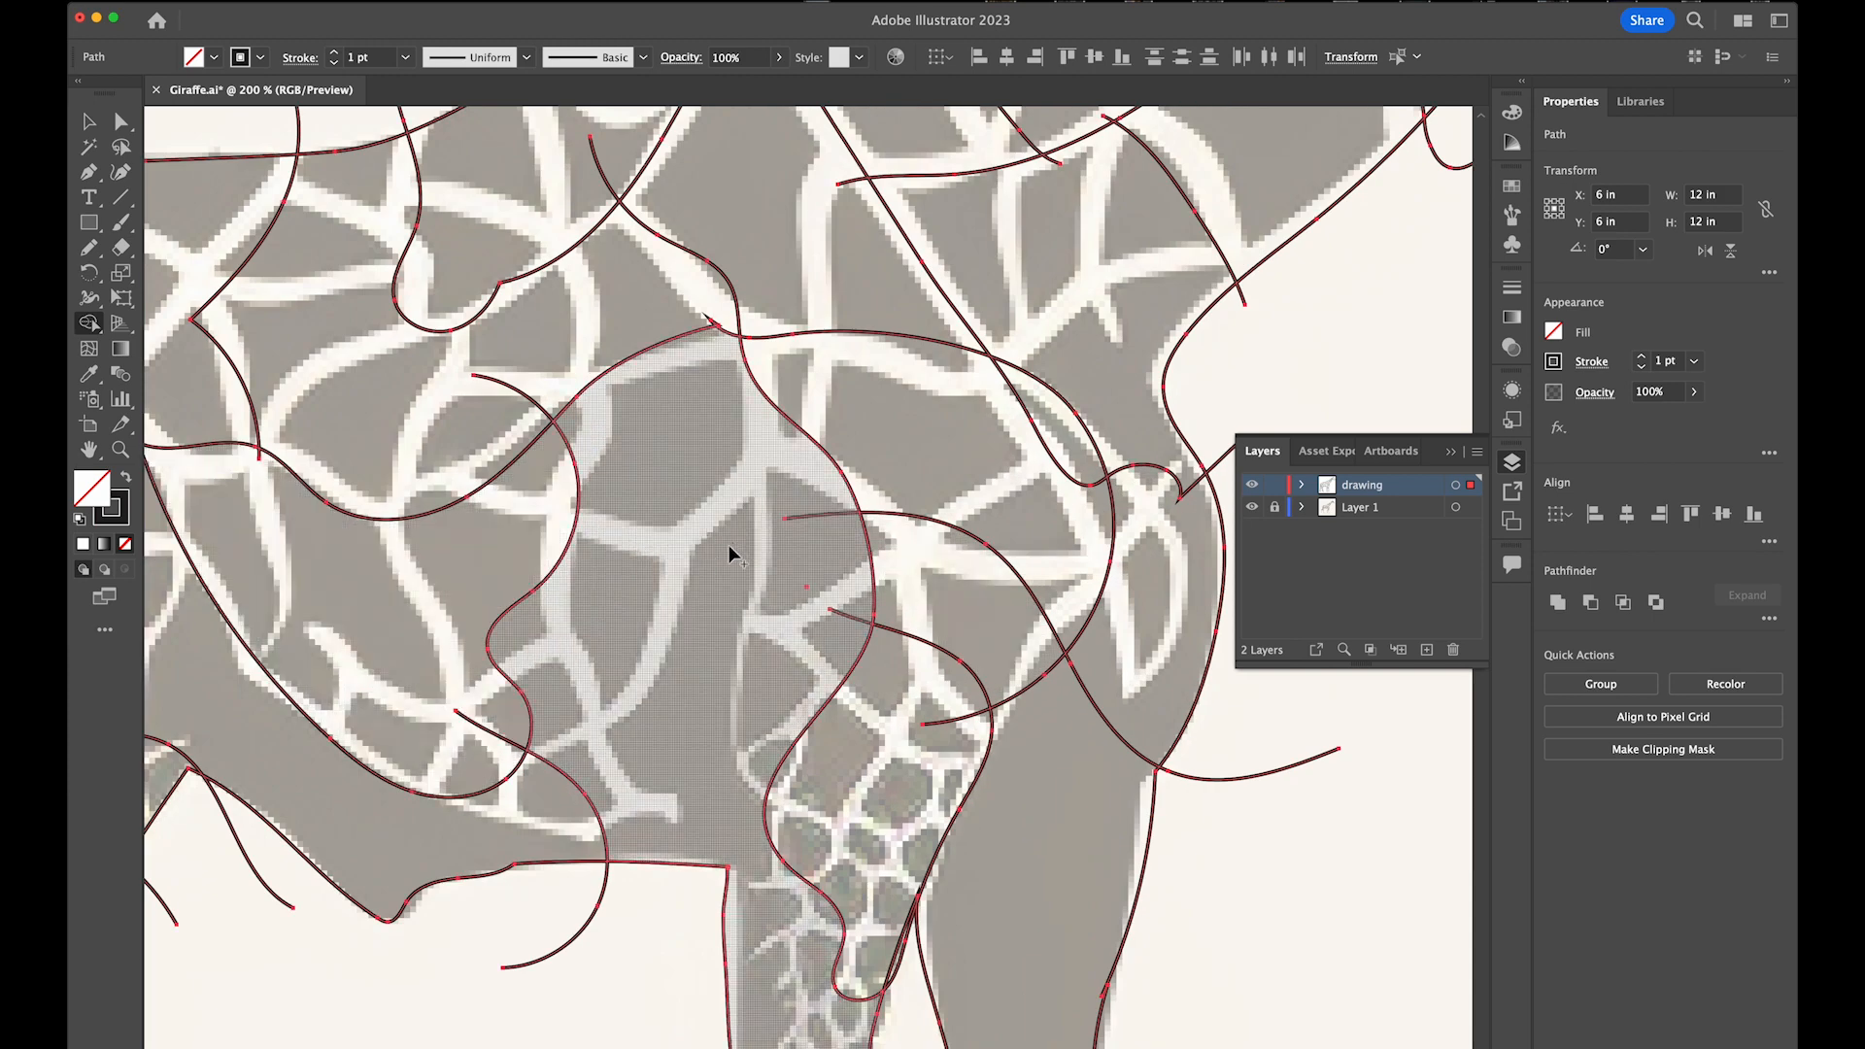
left_click(728, 545)
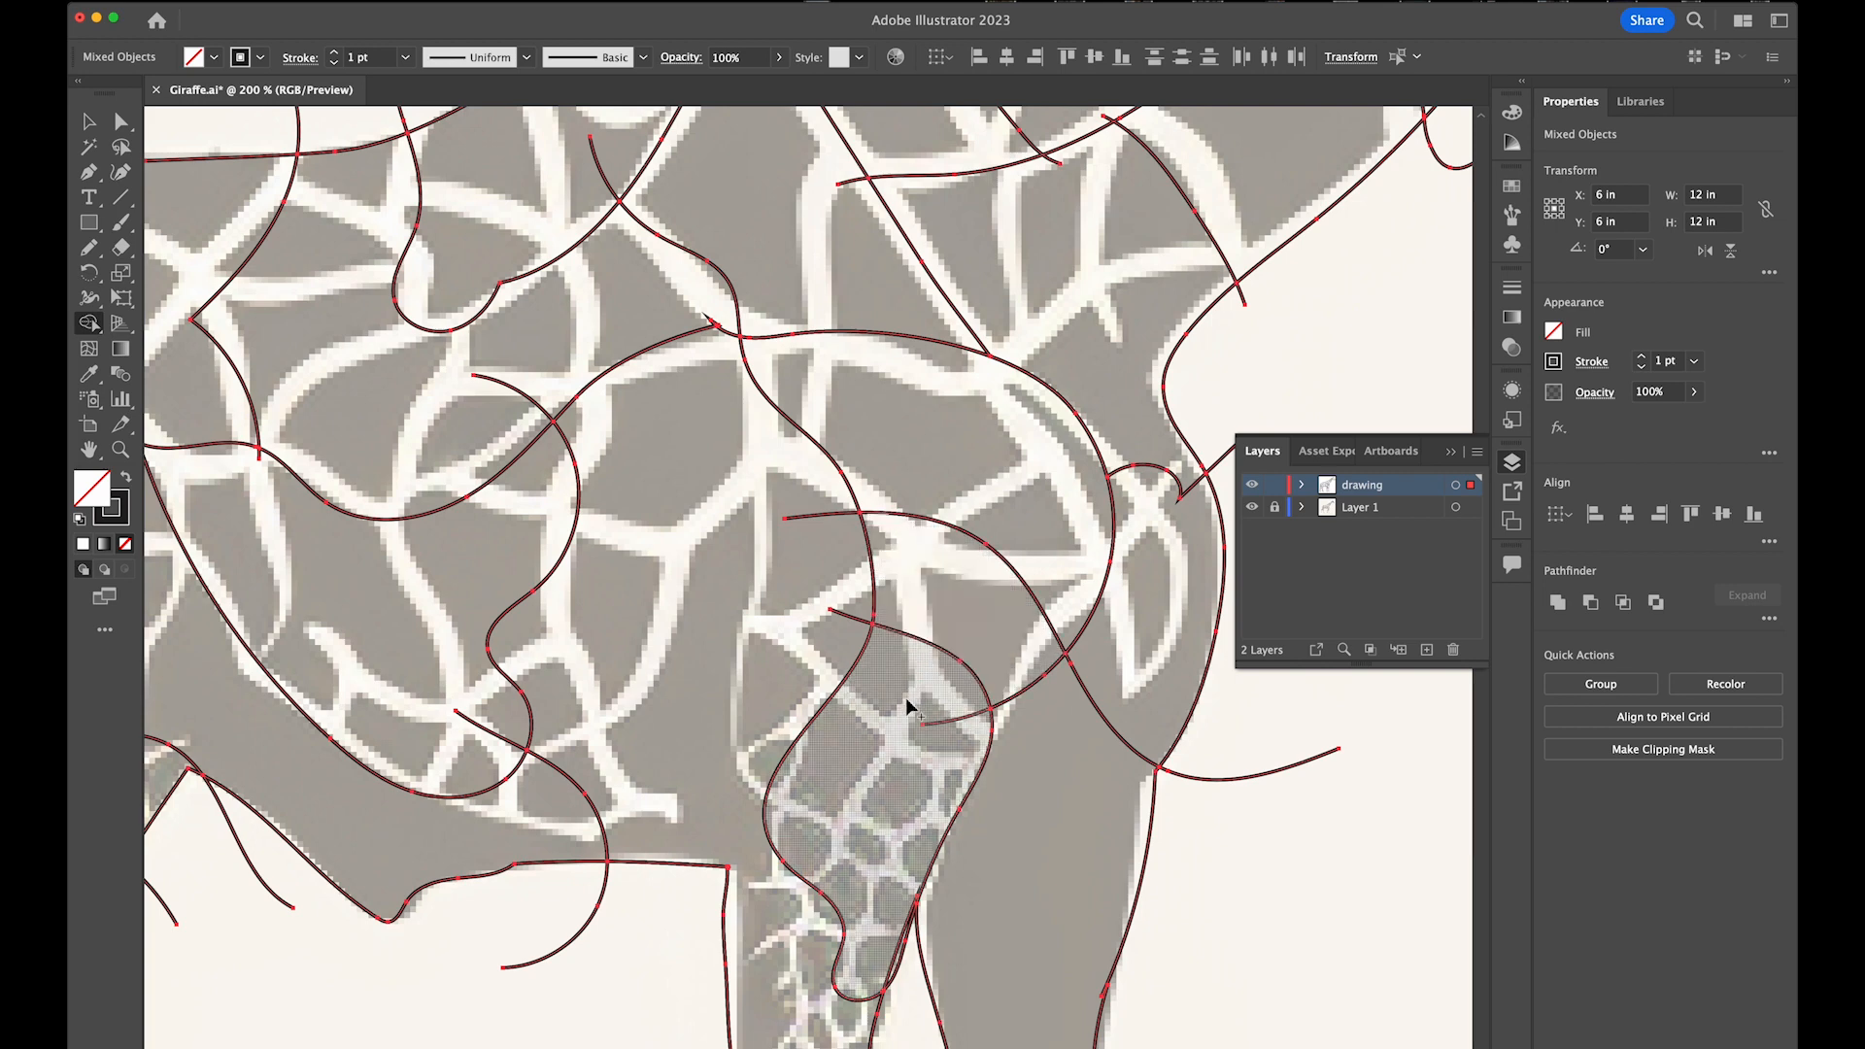
Draw a short Pencil curve across the corner where the belly meets the front leg, about 0.50 by 0.49 in
left_click_drag(784, 909, 763, 615)
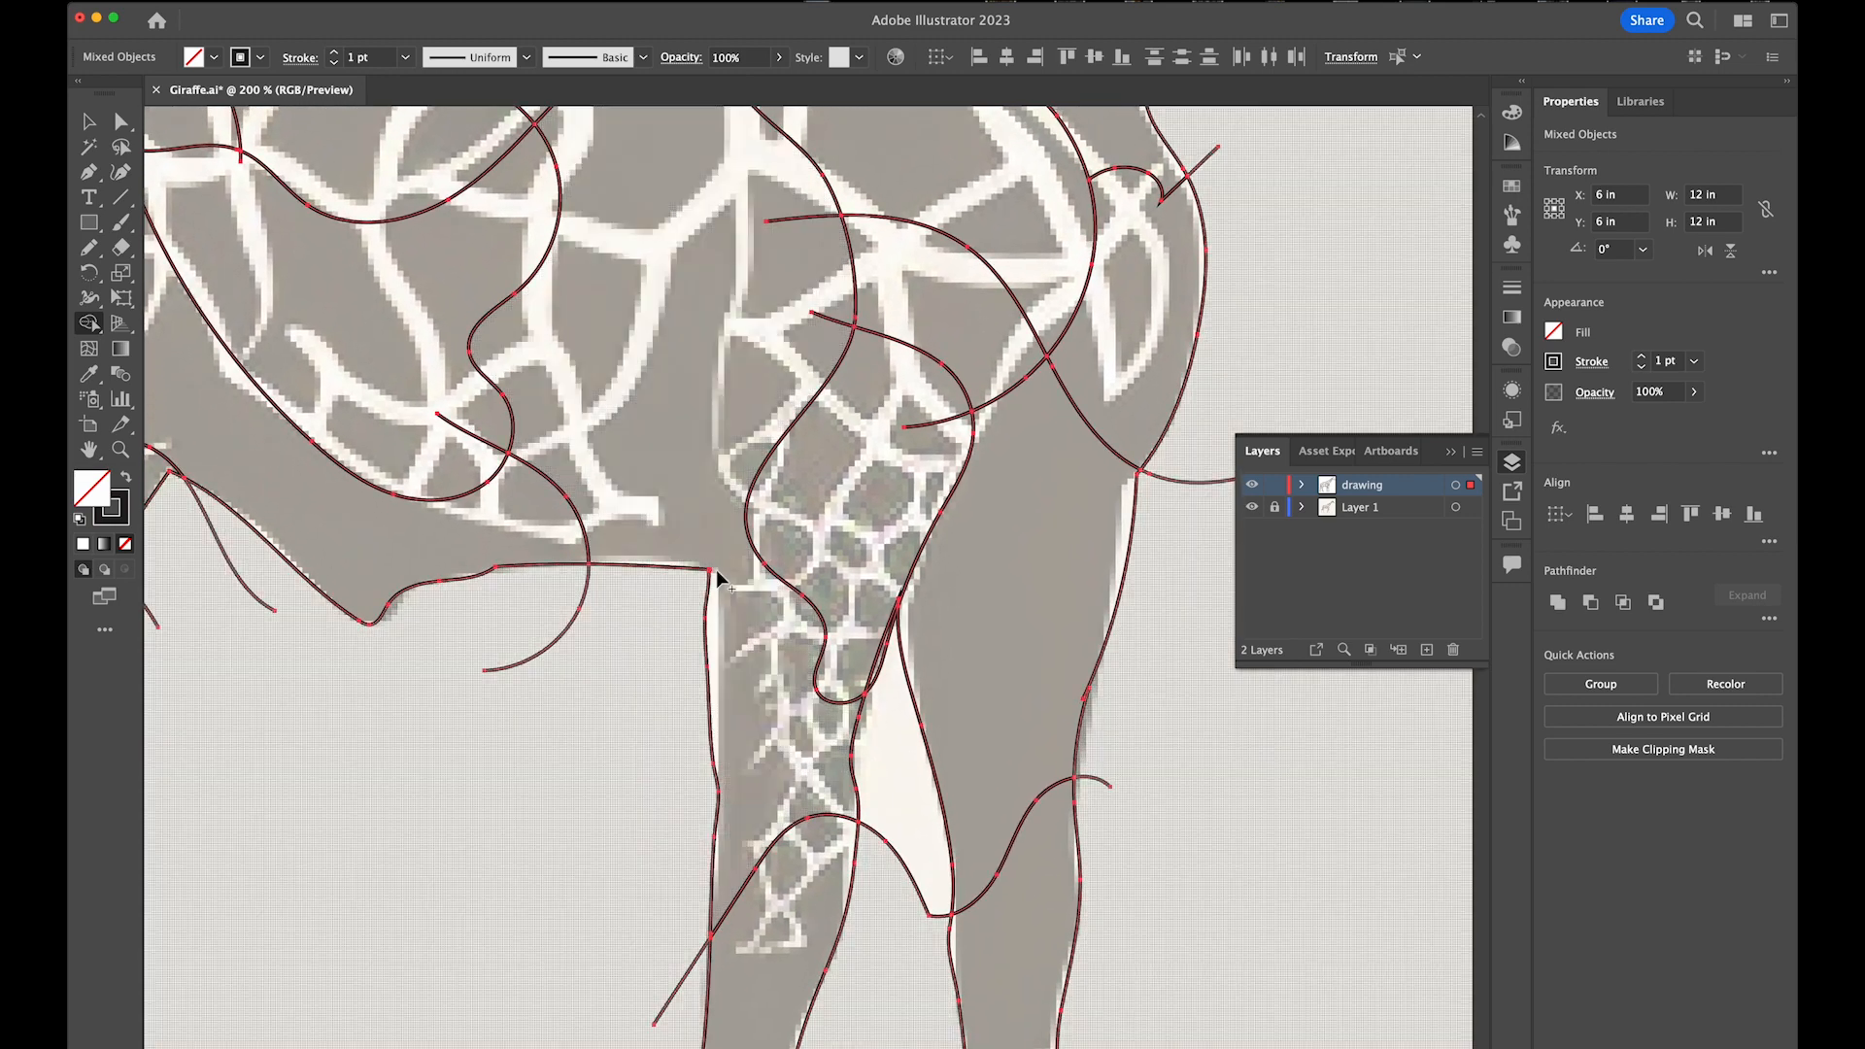
key("n")
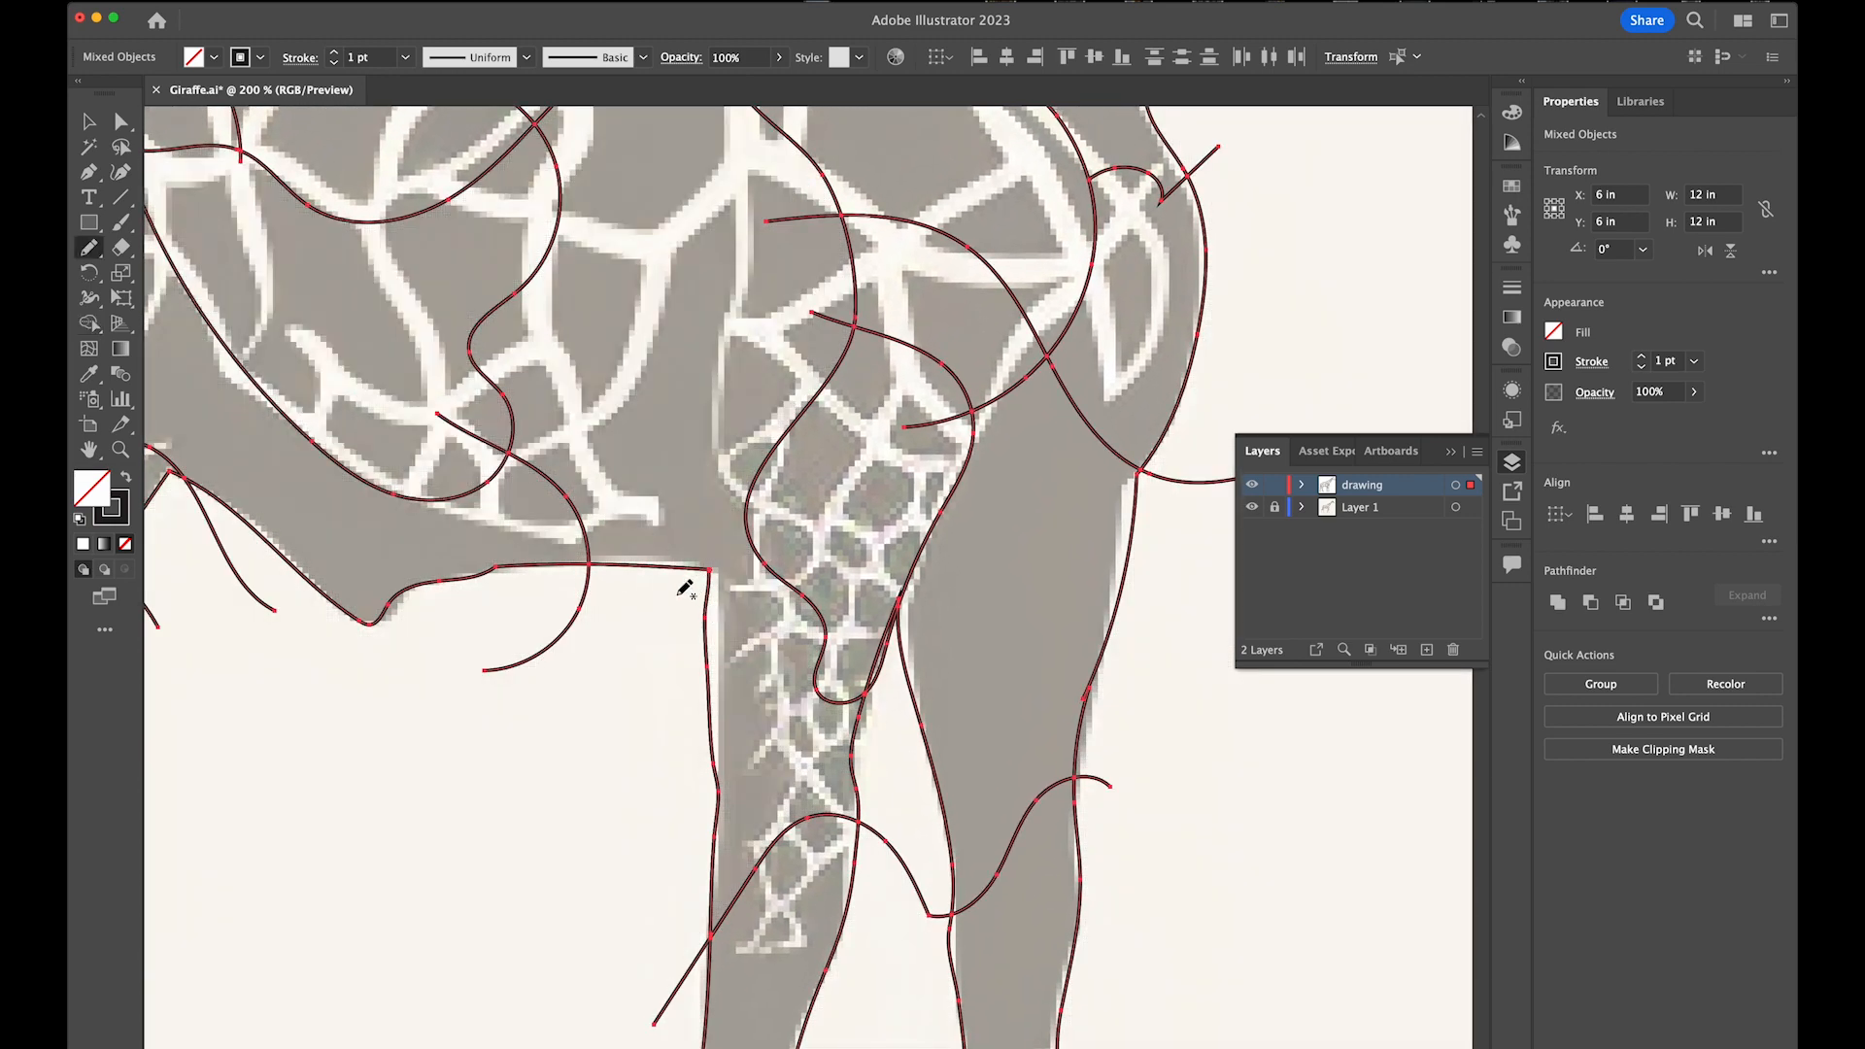
left_click_drag(691, 589, 791, 524)
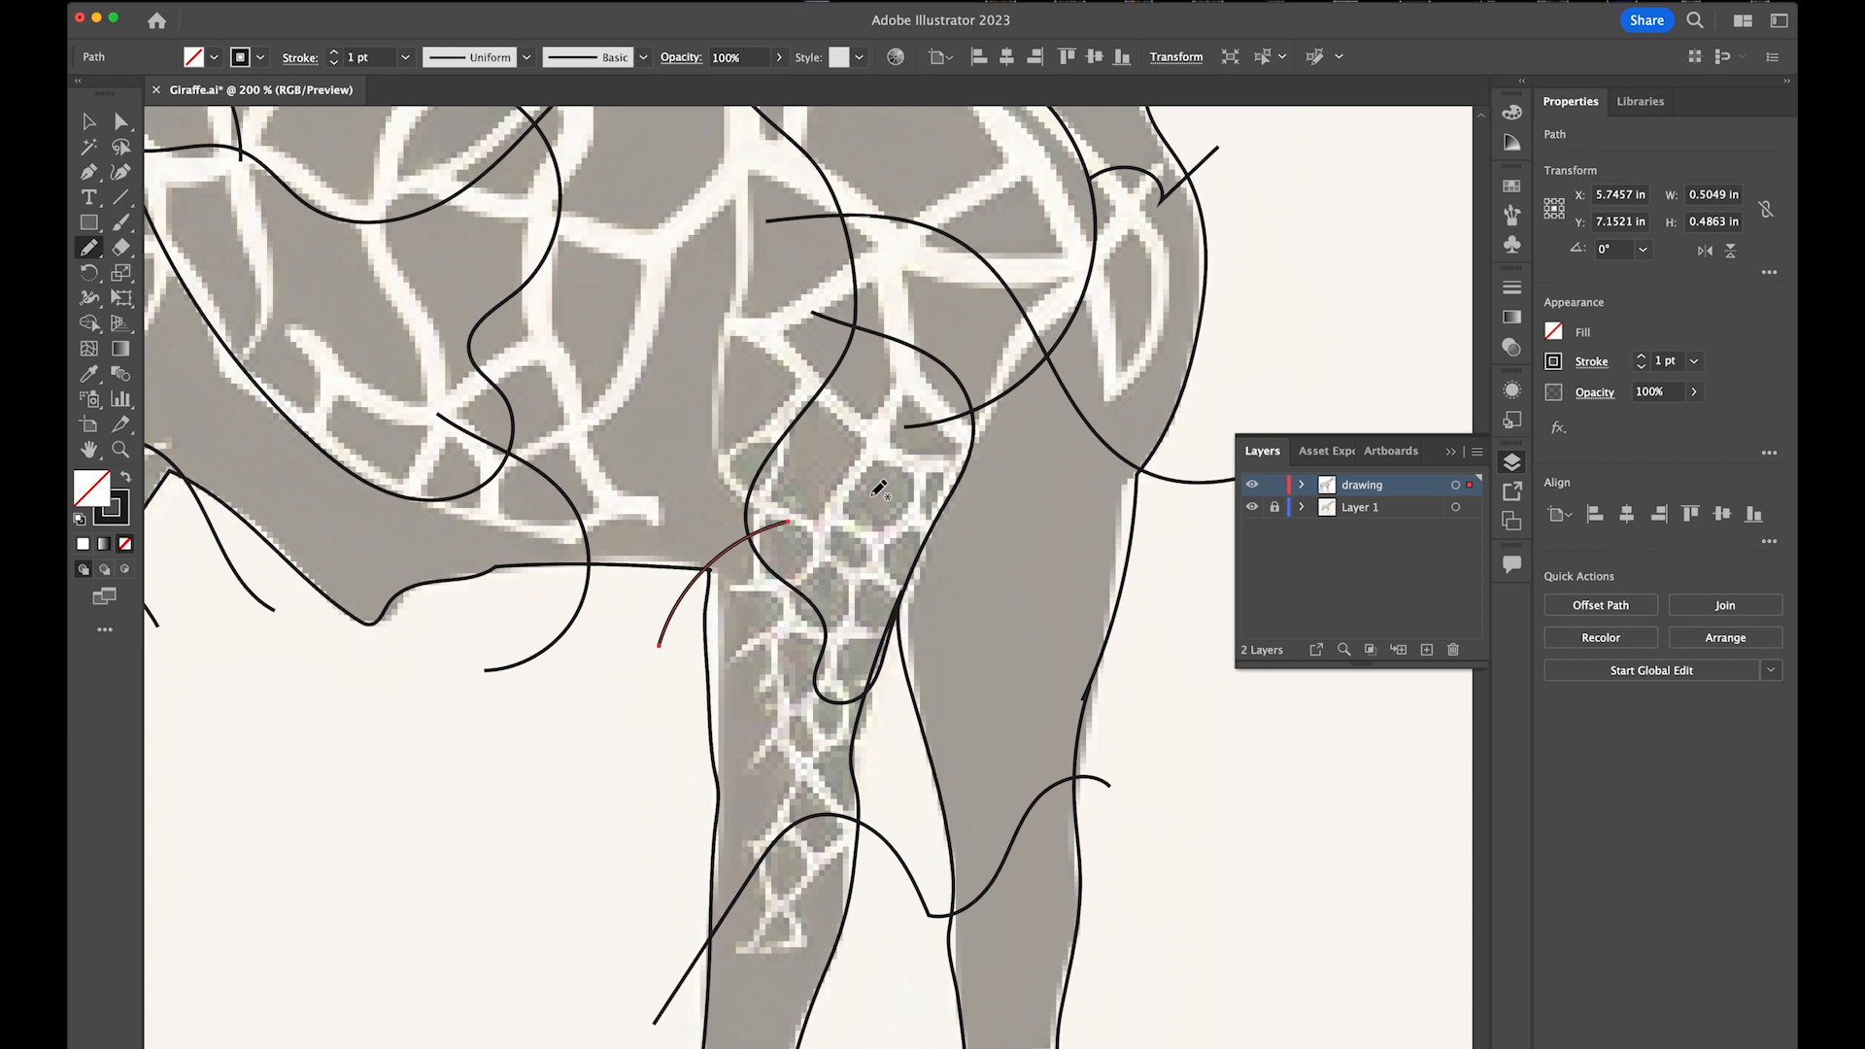
Reselect all paths, merge the gap between the front legs into the background, and delete the small stray shape there with Shape Builder
left_click(91, 324)
key("super+a")
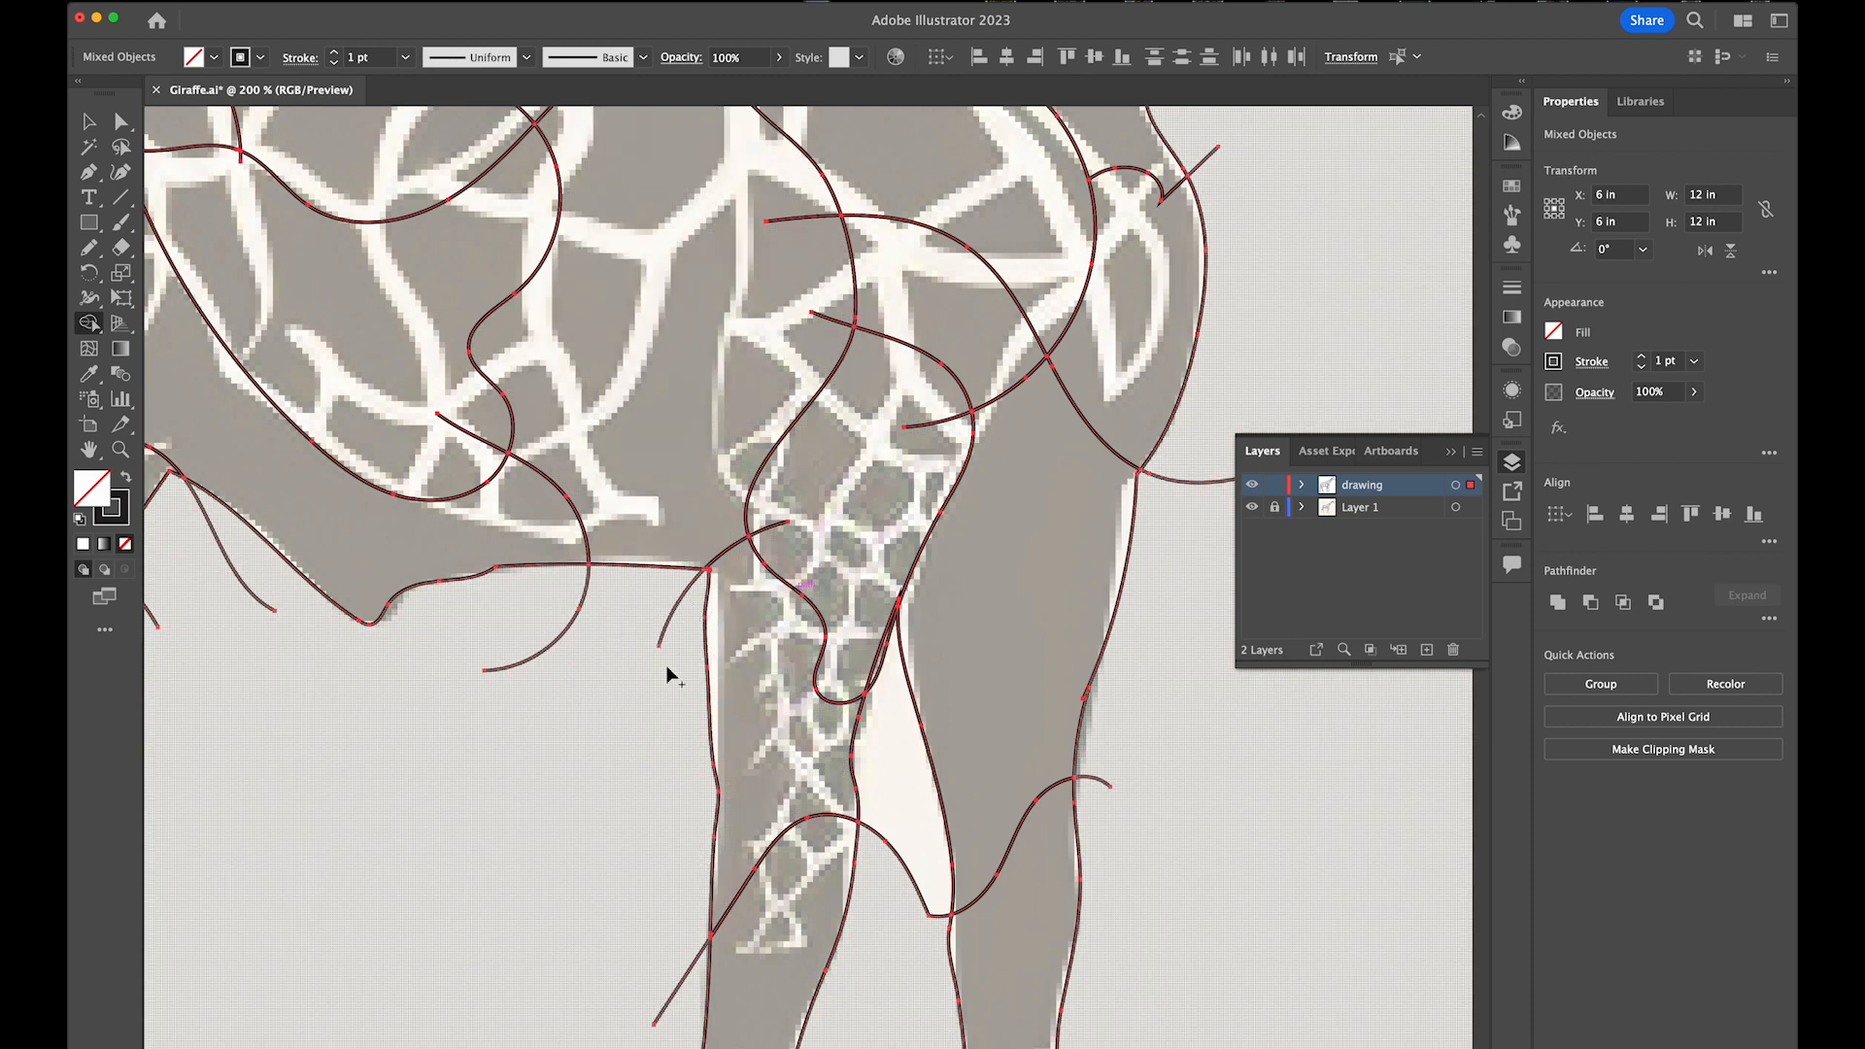
scroll(650, 661, "down", 5)
scroll(649, 661, "right", 3)
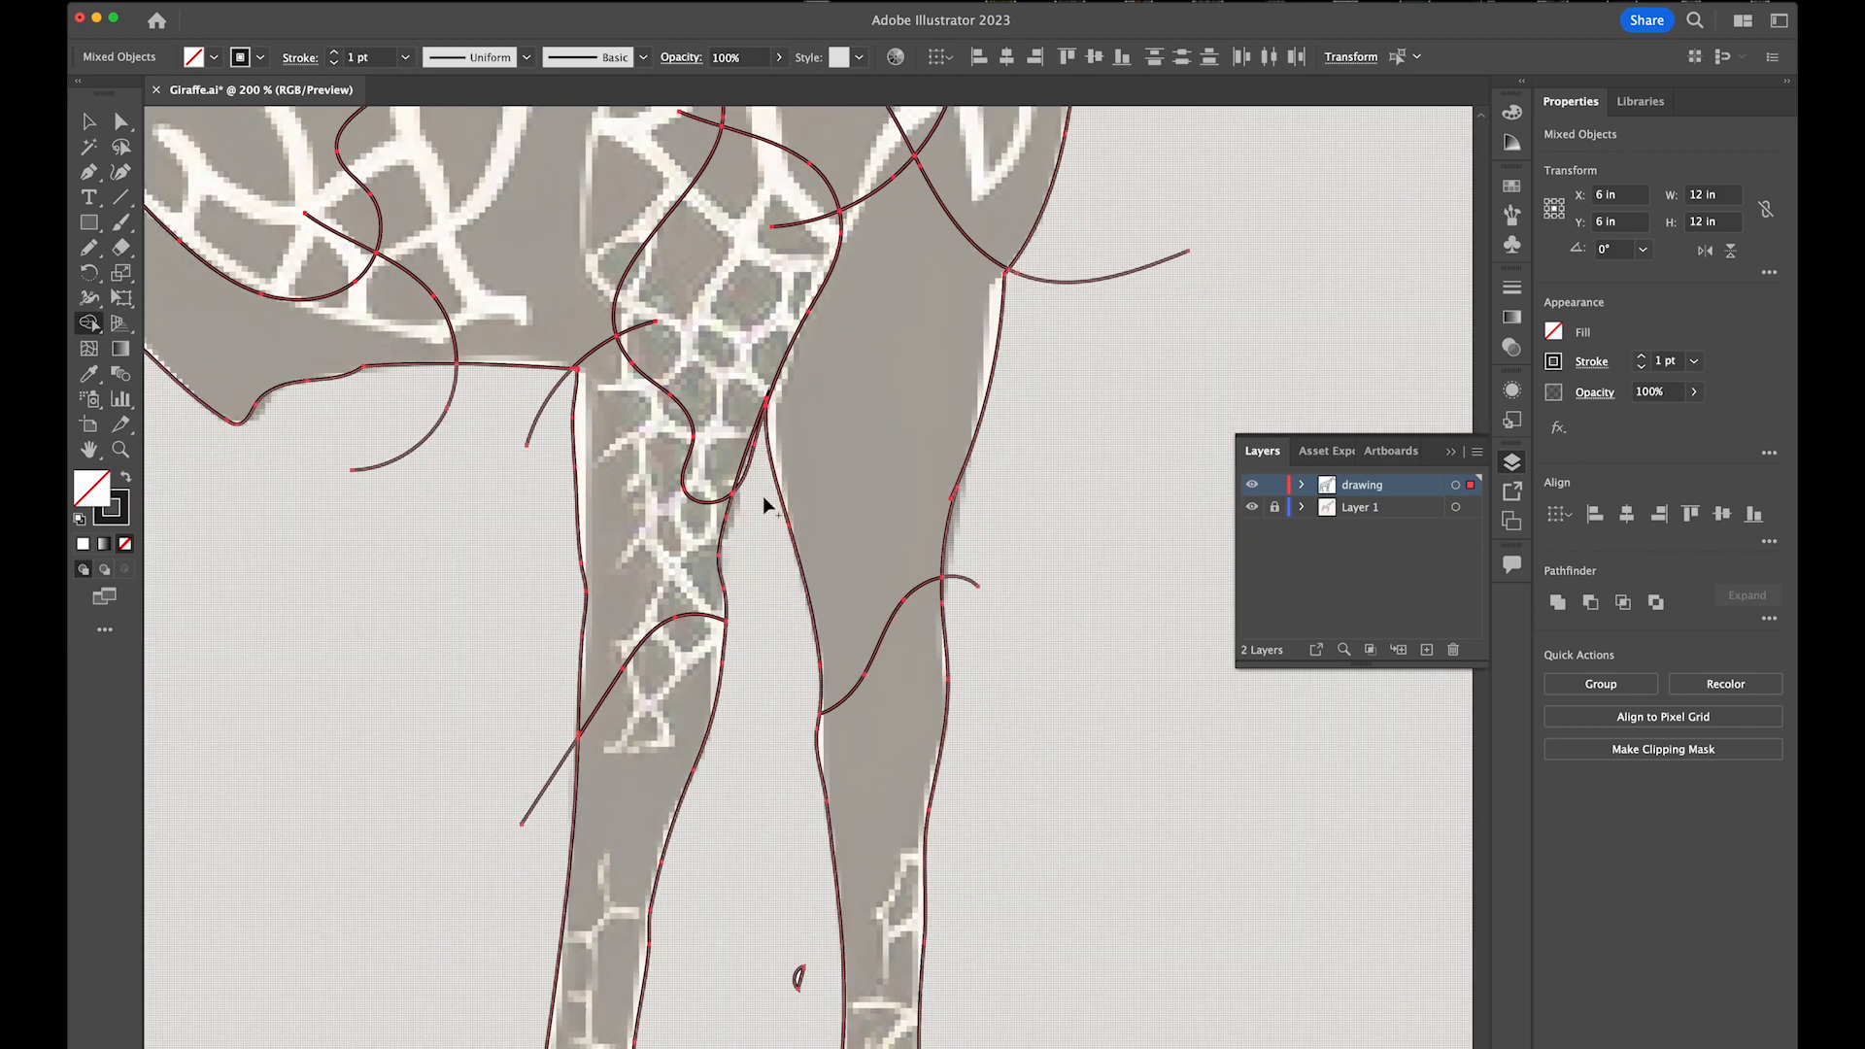
scroll(765, 526, "up", 1)
scroll(765, 527, "left", 2)
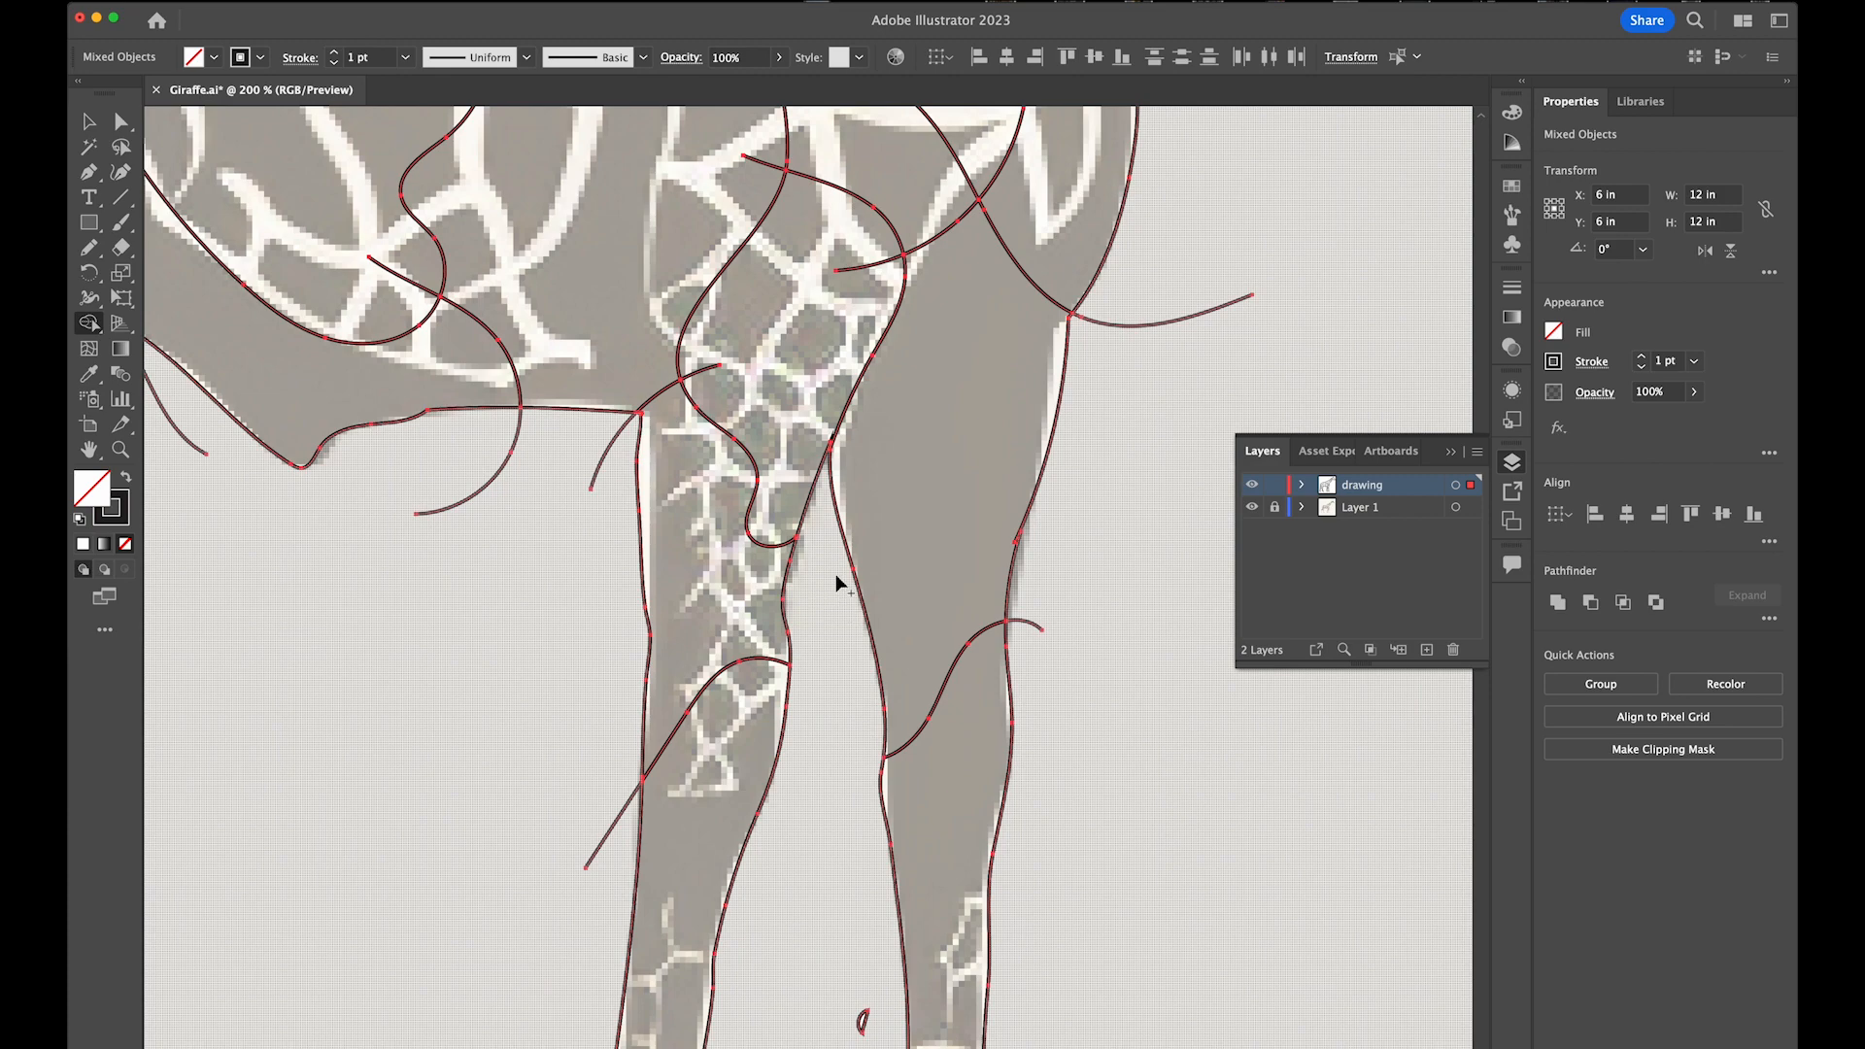
scroll(835, 575, "right", 3)
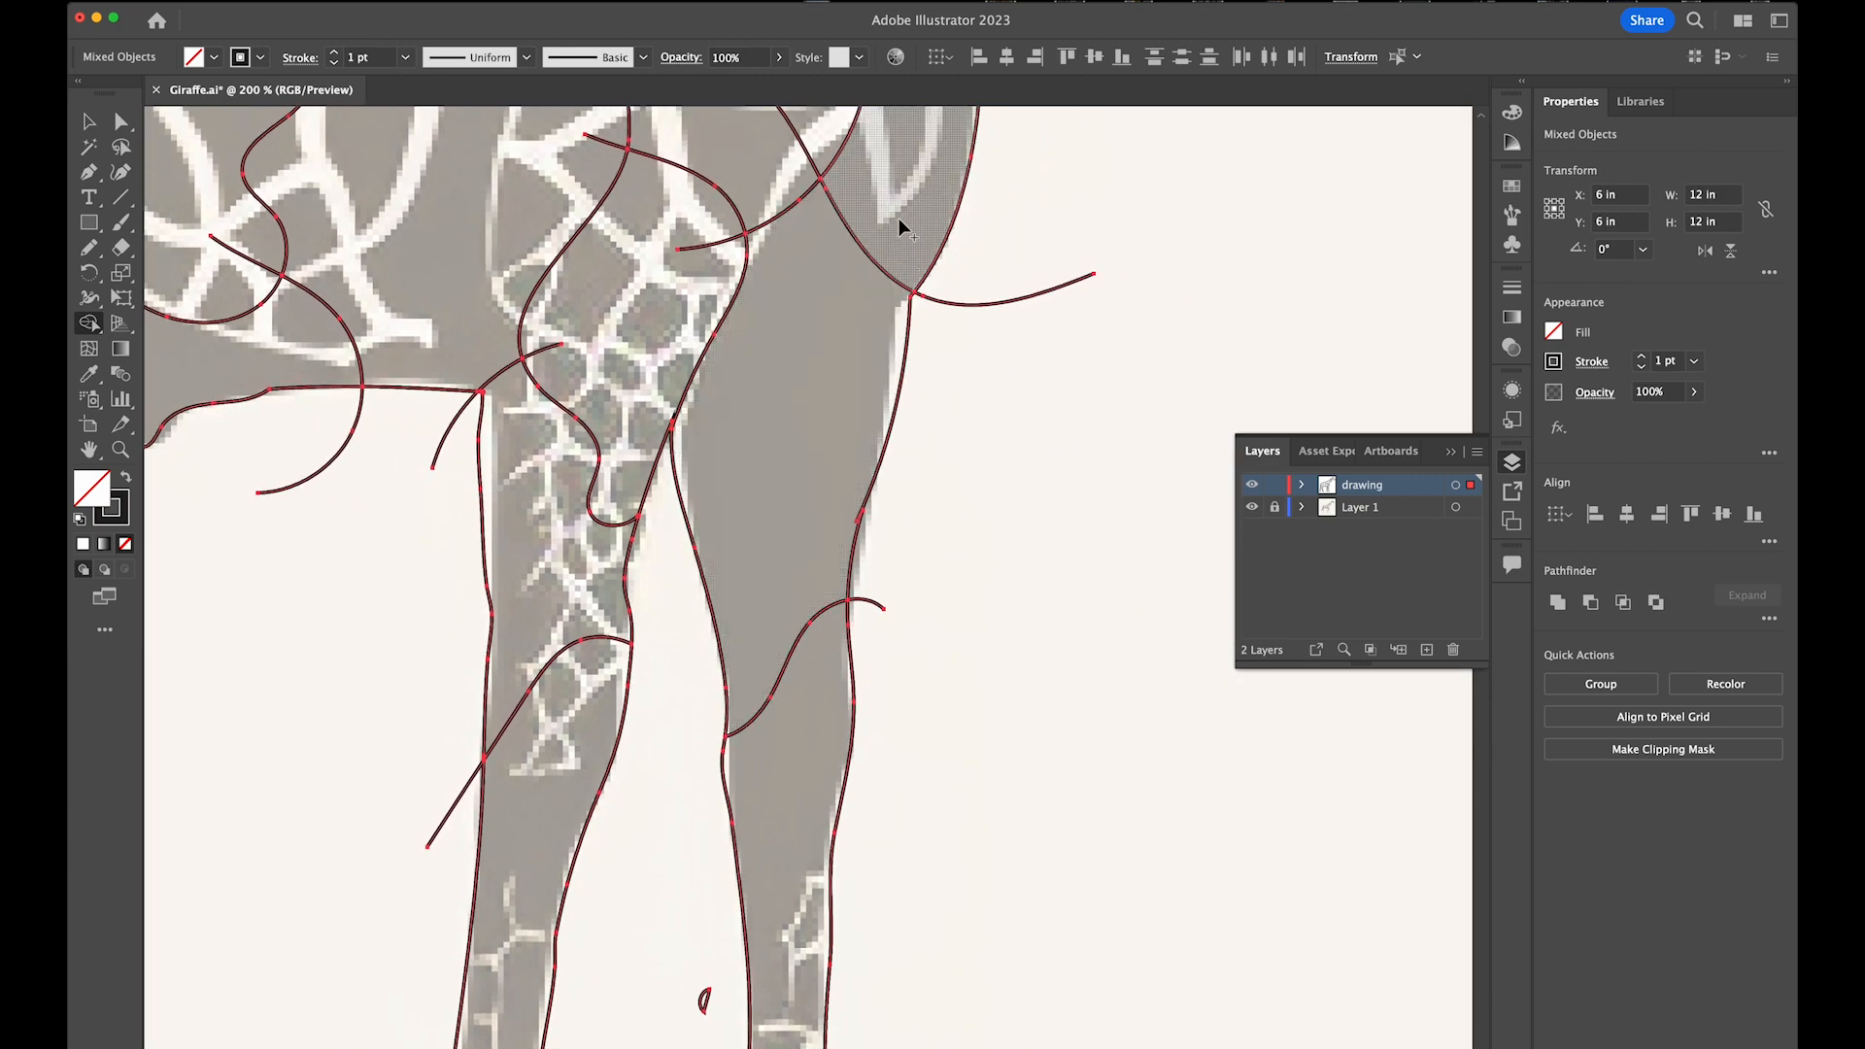
scroll(741, 750, "down", 9)
scroll(740, 749, "left", 1)
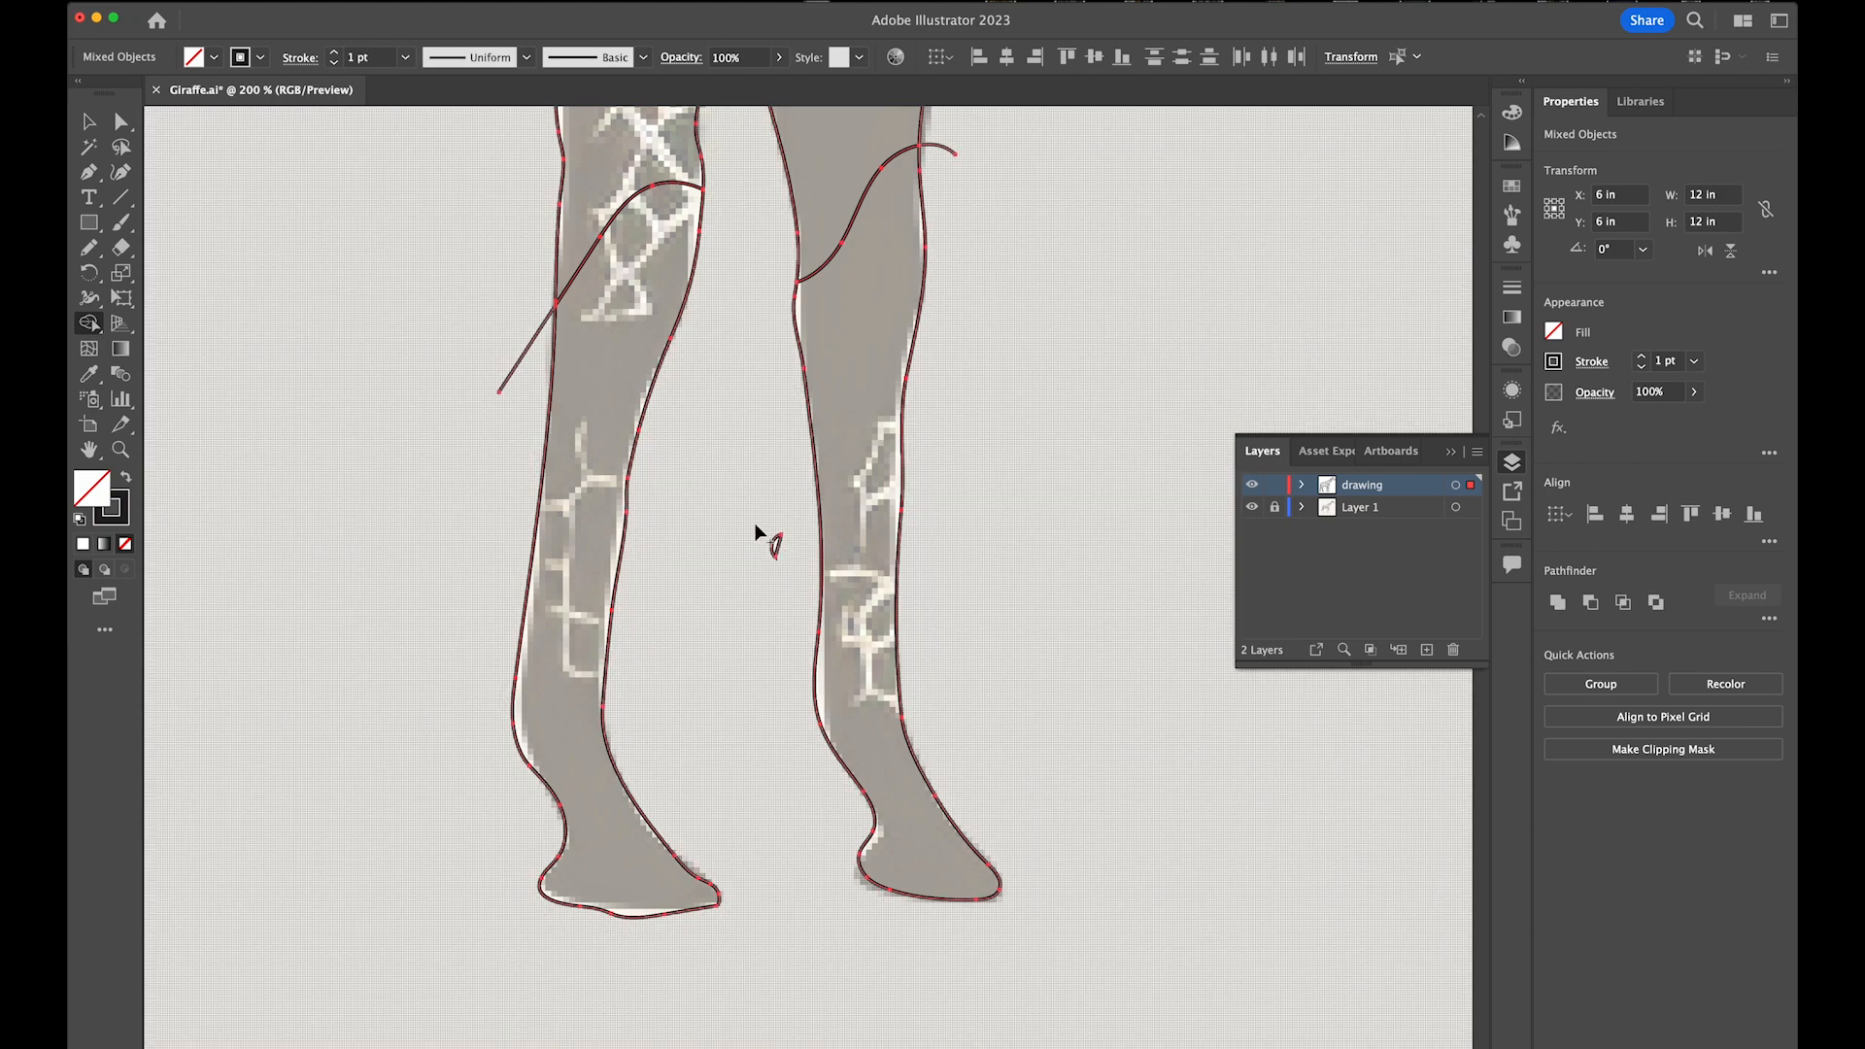
left_click(778, 547, "alt")
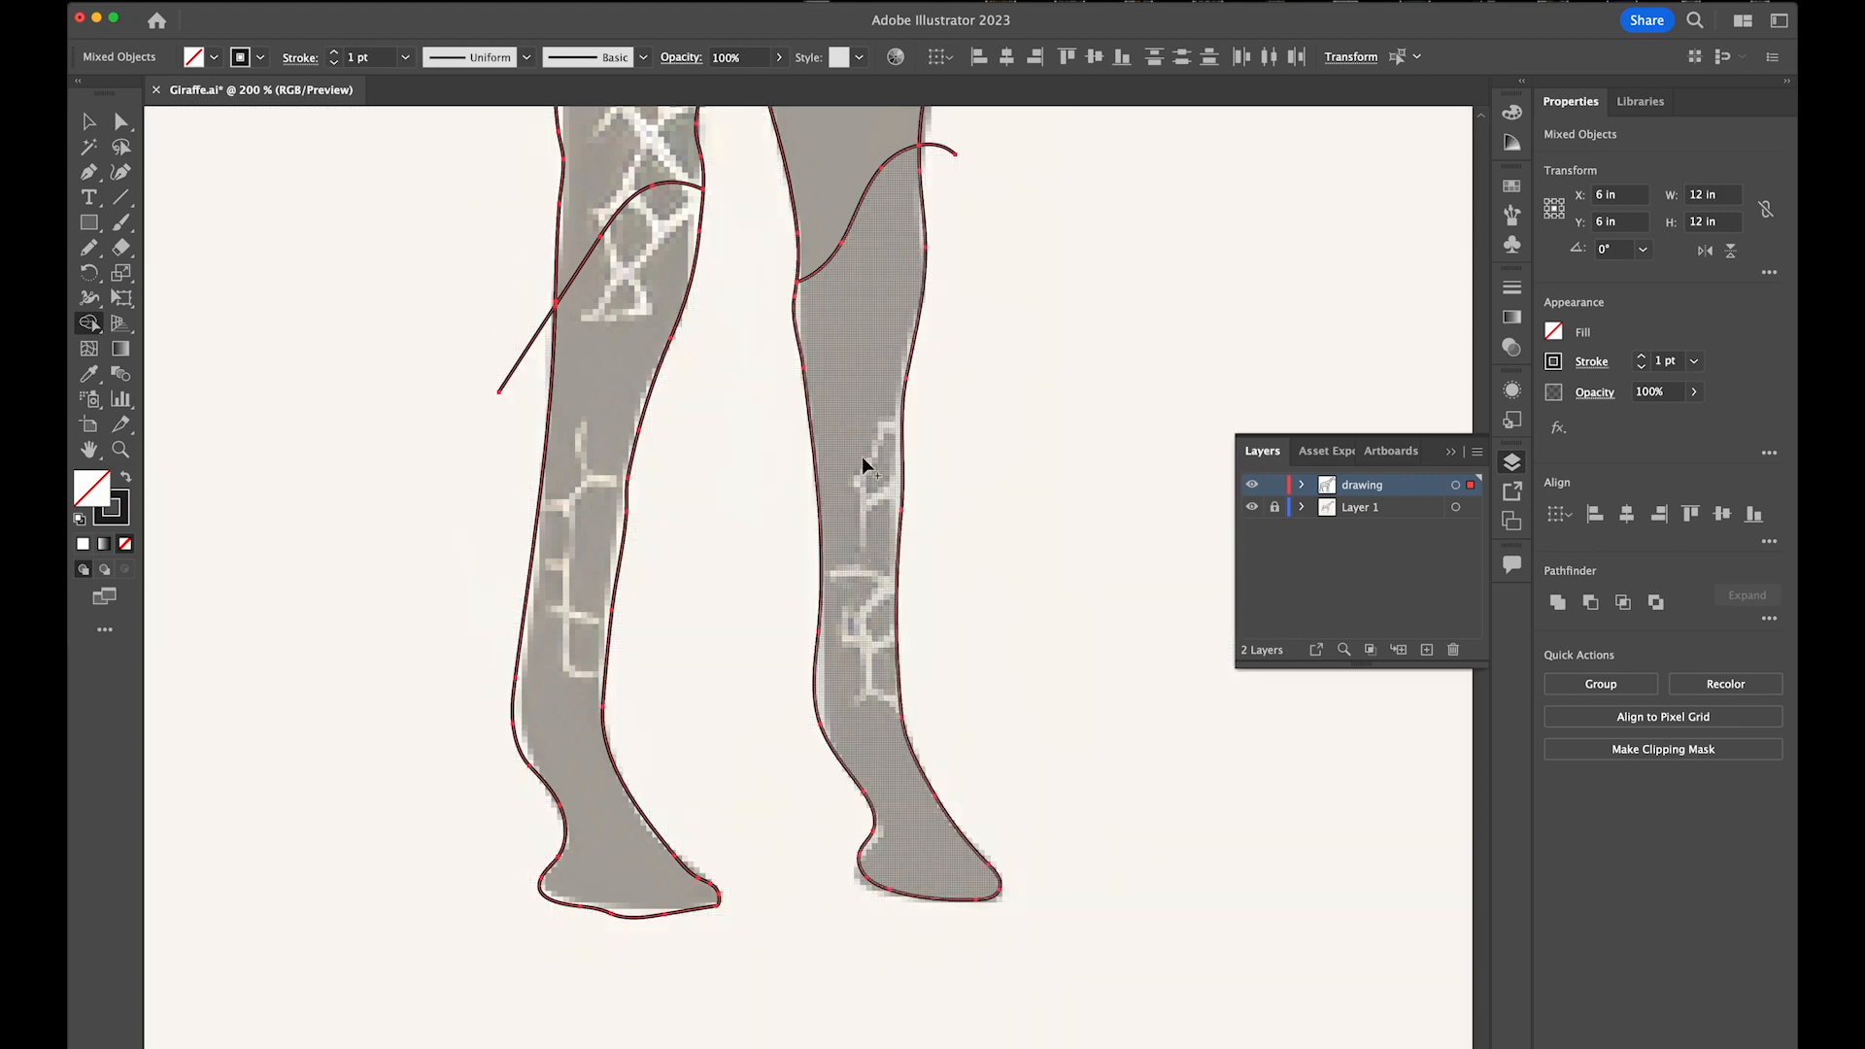
Examine the Shape Builder regions from the front legs up through the chest, neck and head for properly closed boundaries
scroll(750, 508, "up", 10)
scroll(750, 508, "right", 3)
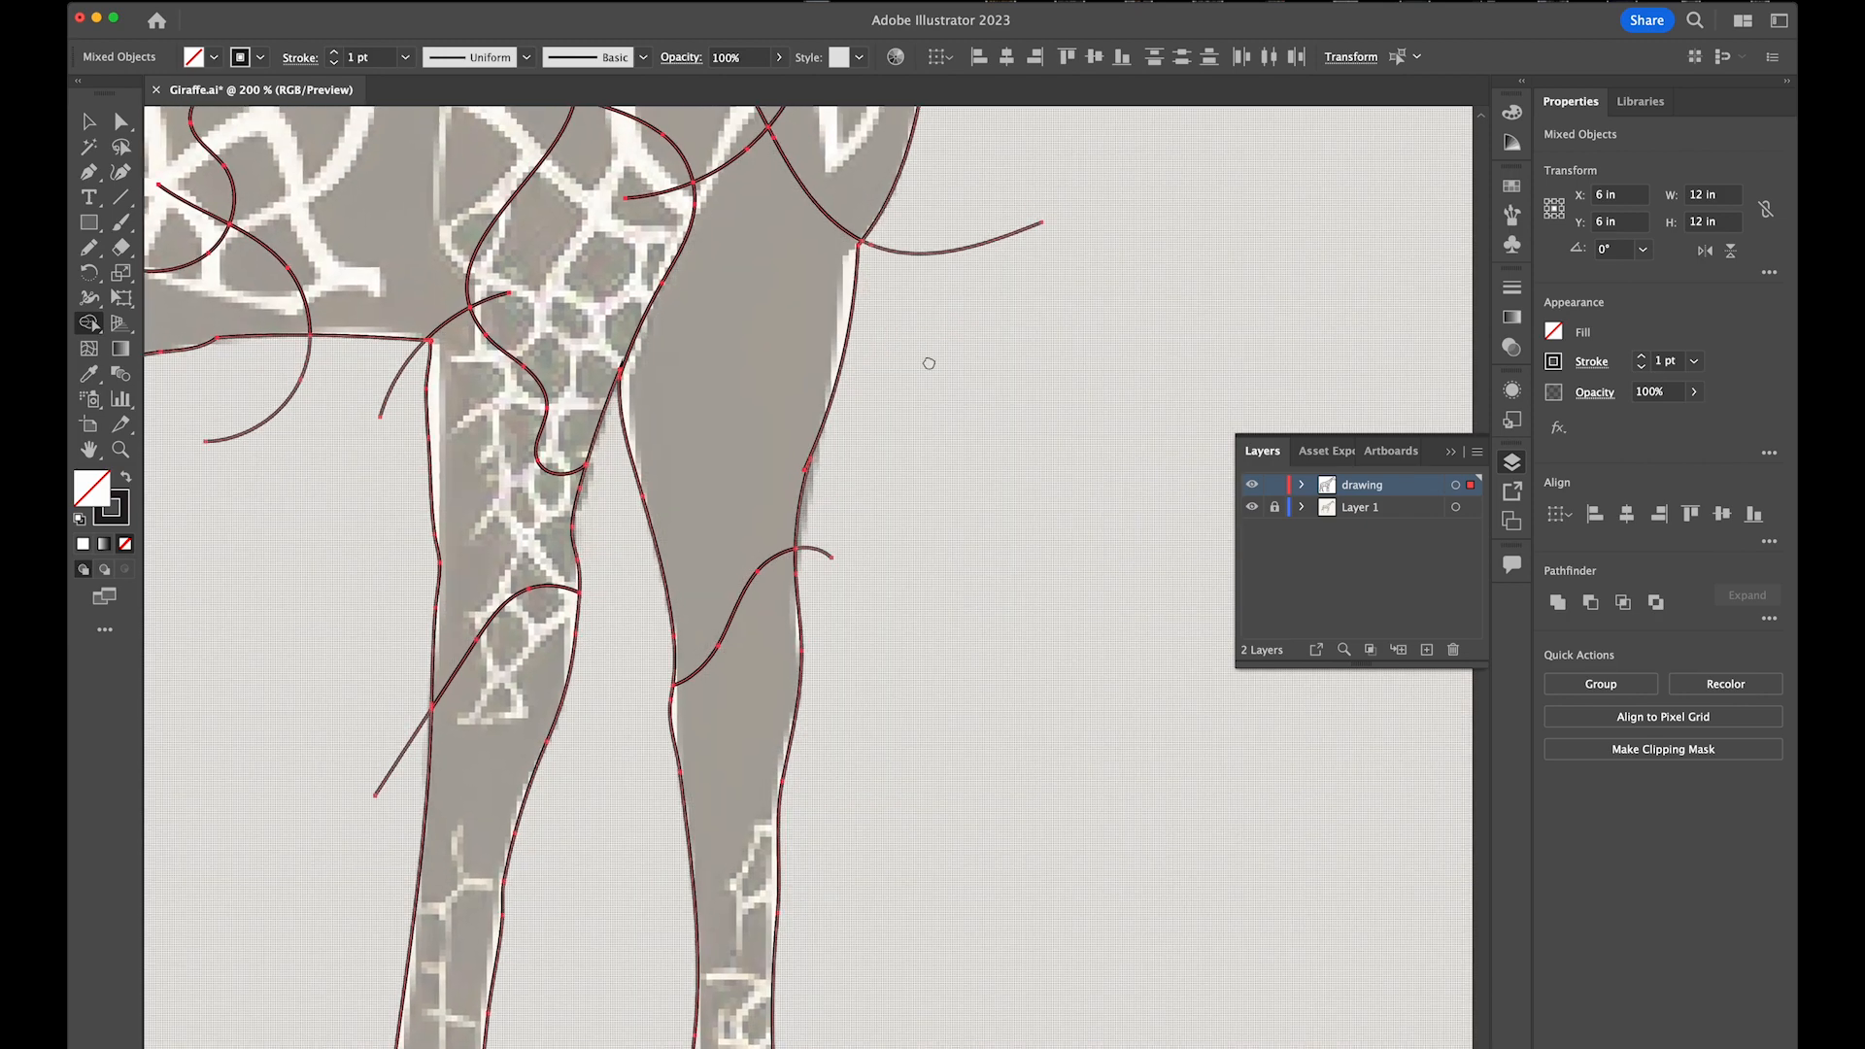
scroll(764, 379, "up", 10)
scroll(764, 379, "right", 4)
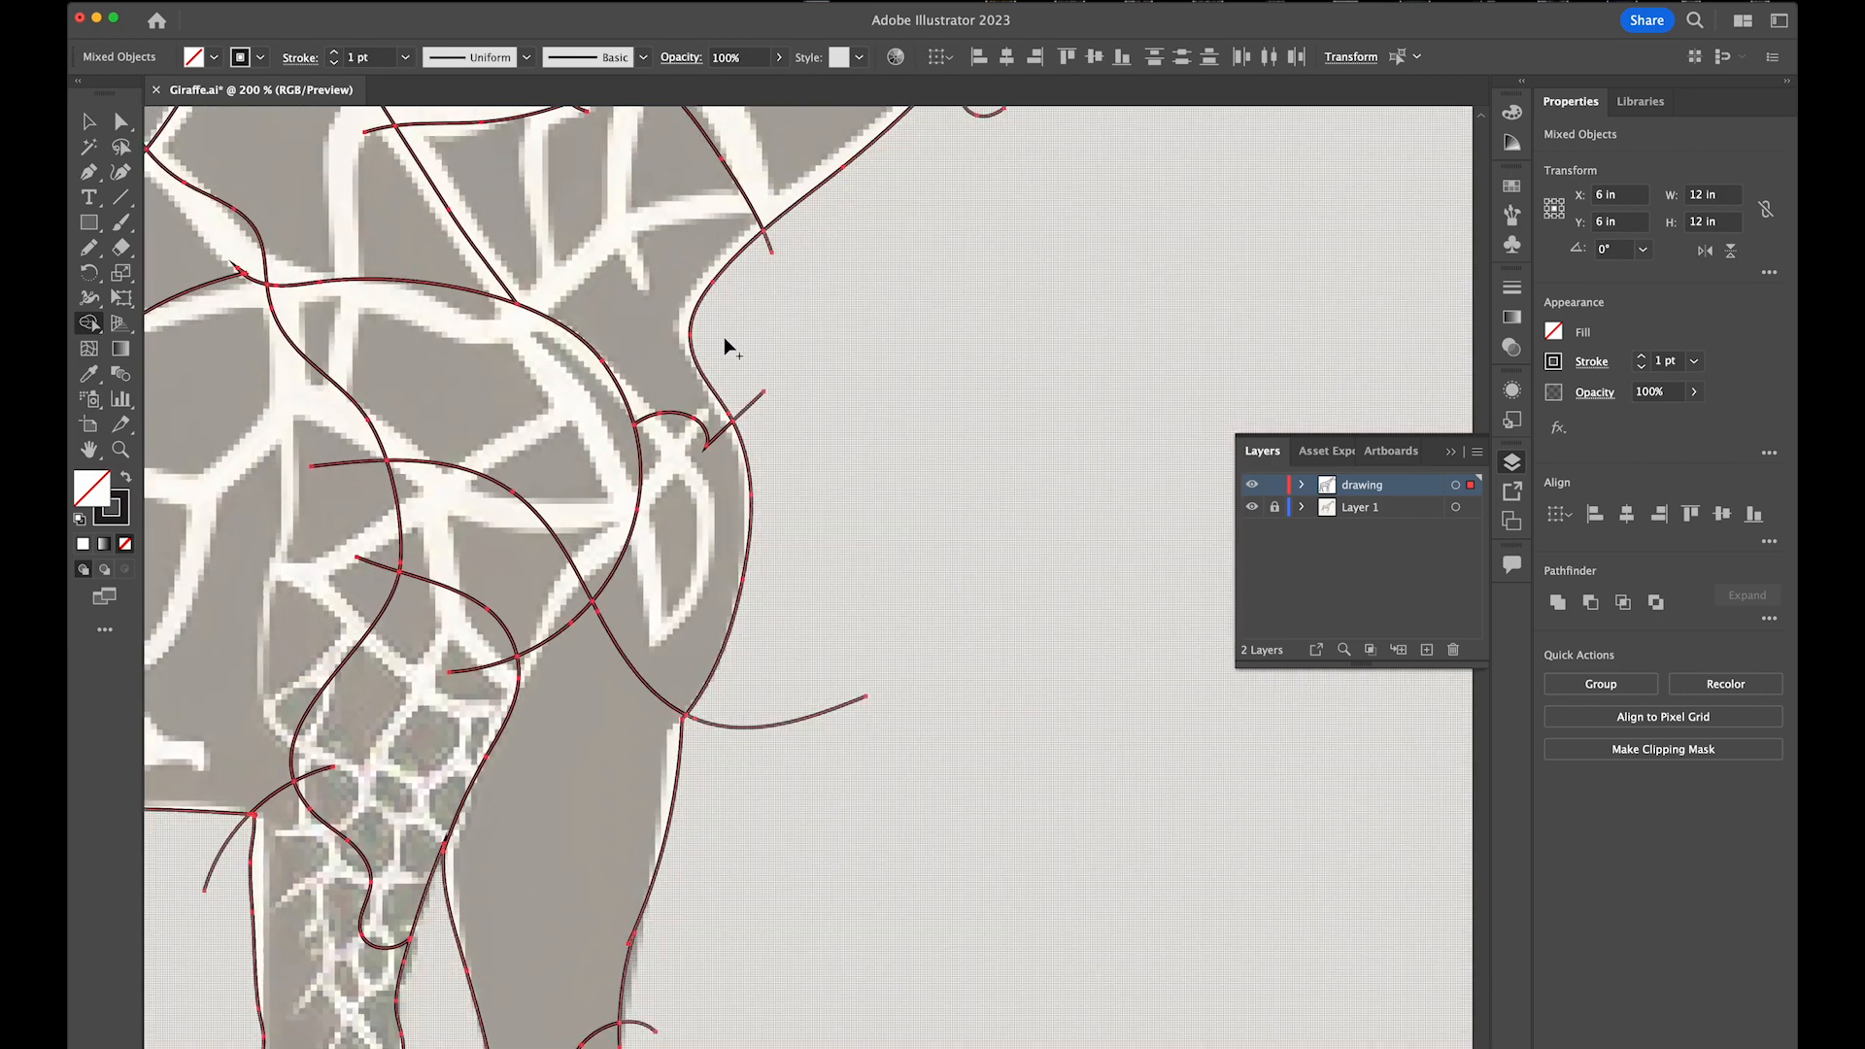
scroll(569, 482, "up", 8)
scroll(569, 482, "left", 2)
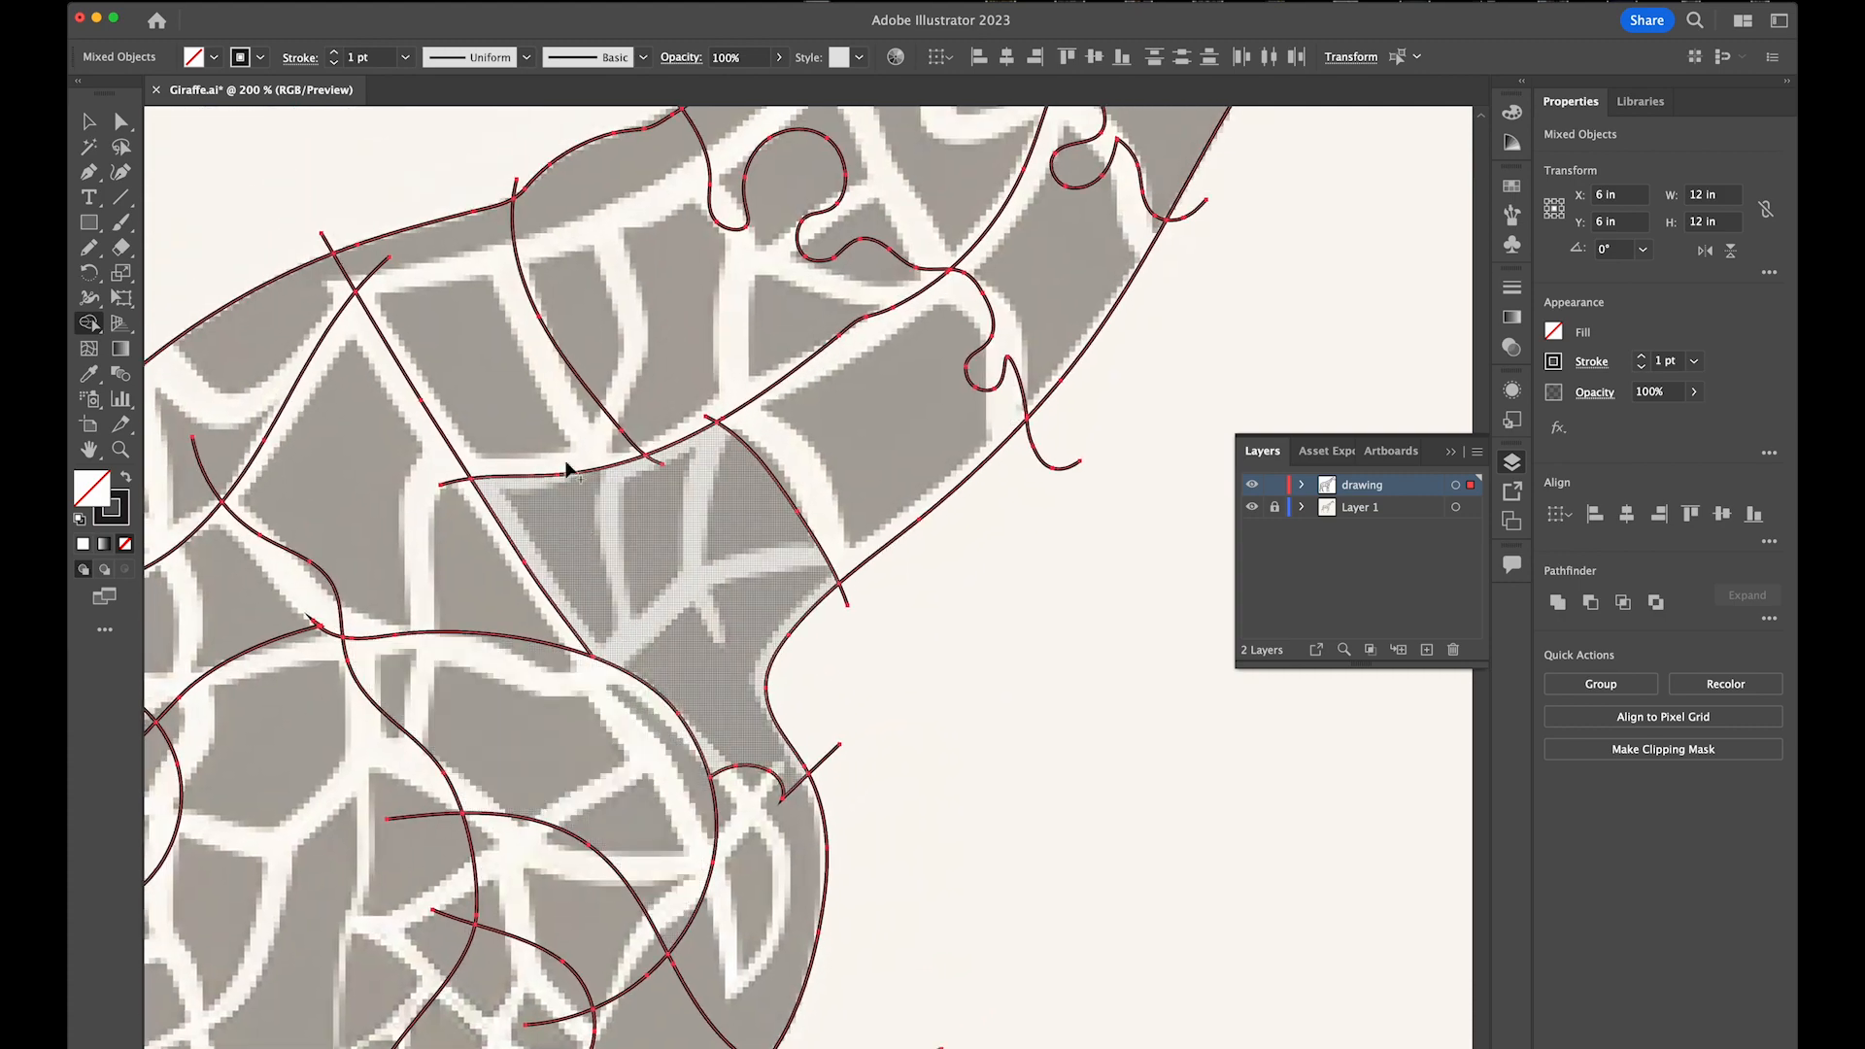
scroll(704, 569, "up", 4)
scroll(703, 570, "right", 3)
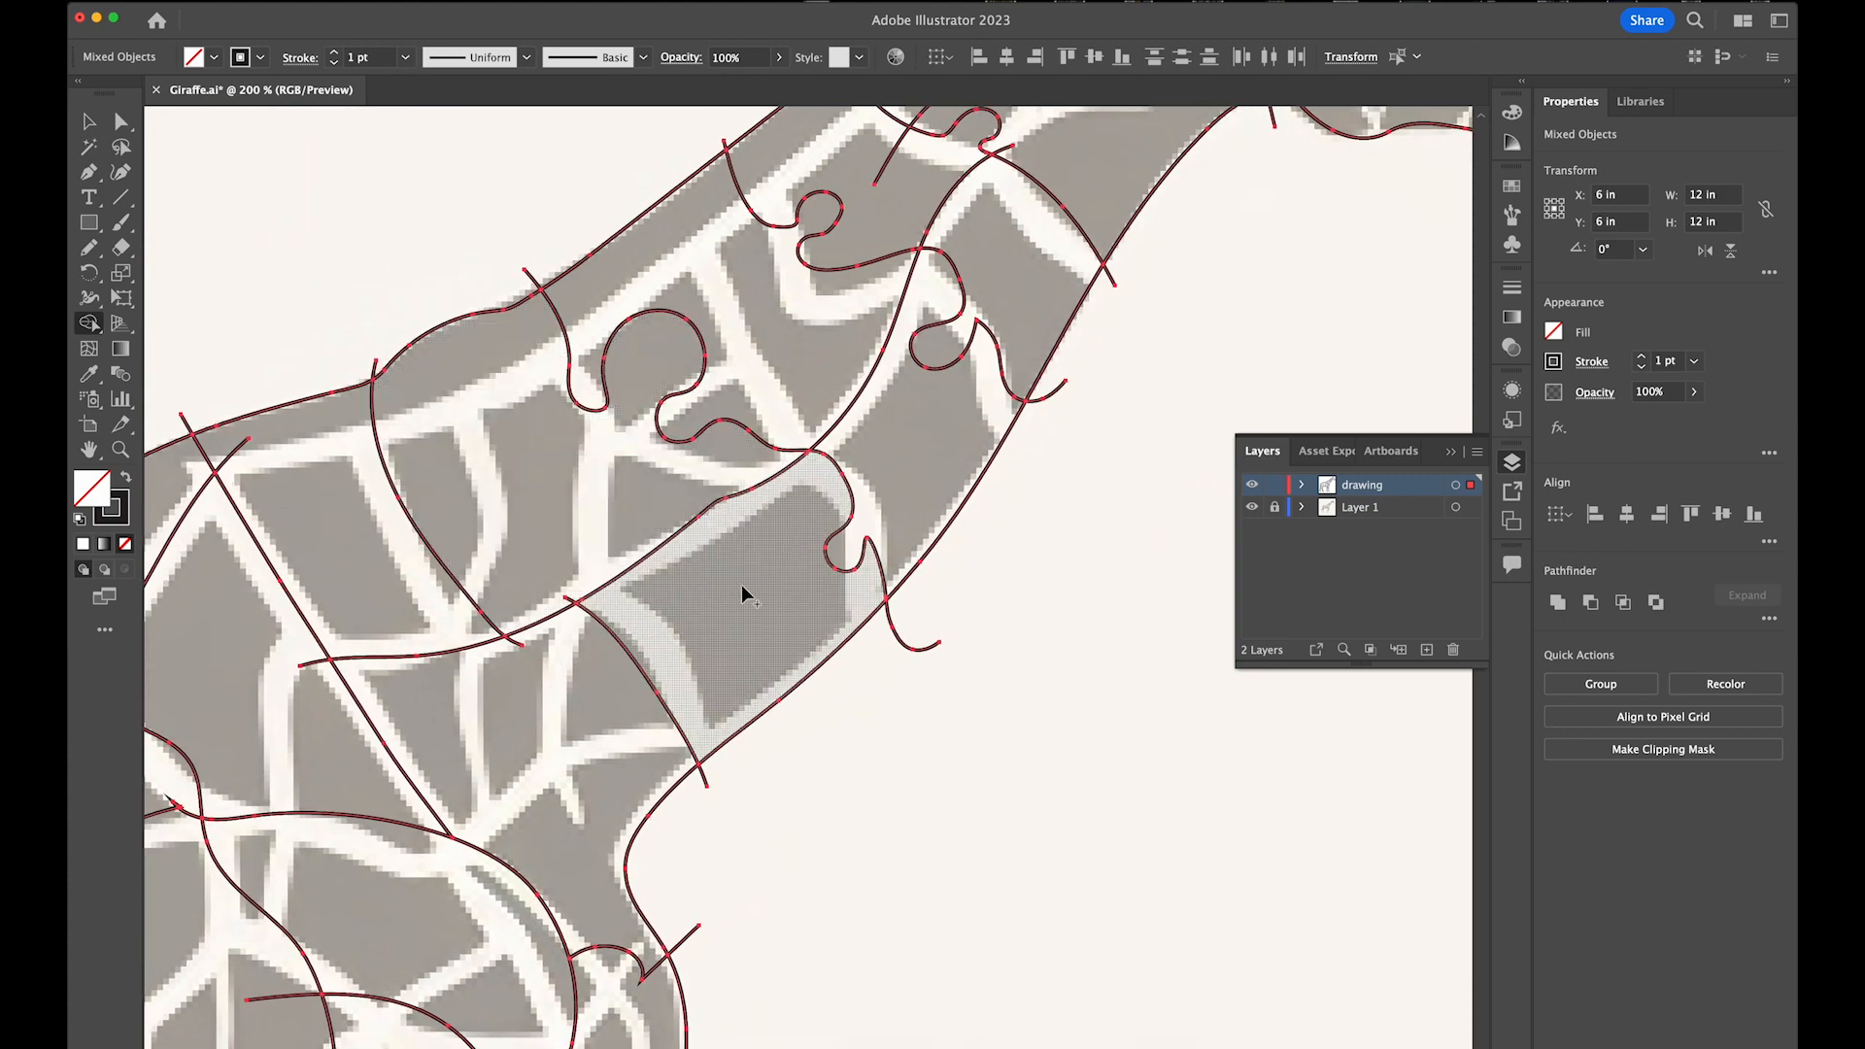
scroll(764, 380, "up", 6)
scroll(763, 381, "right", 5)
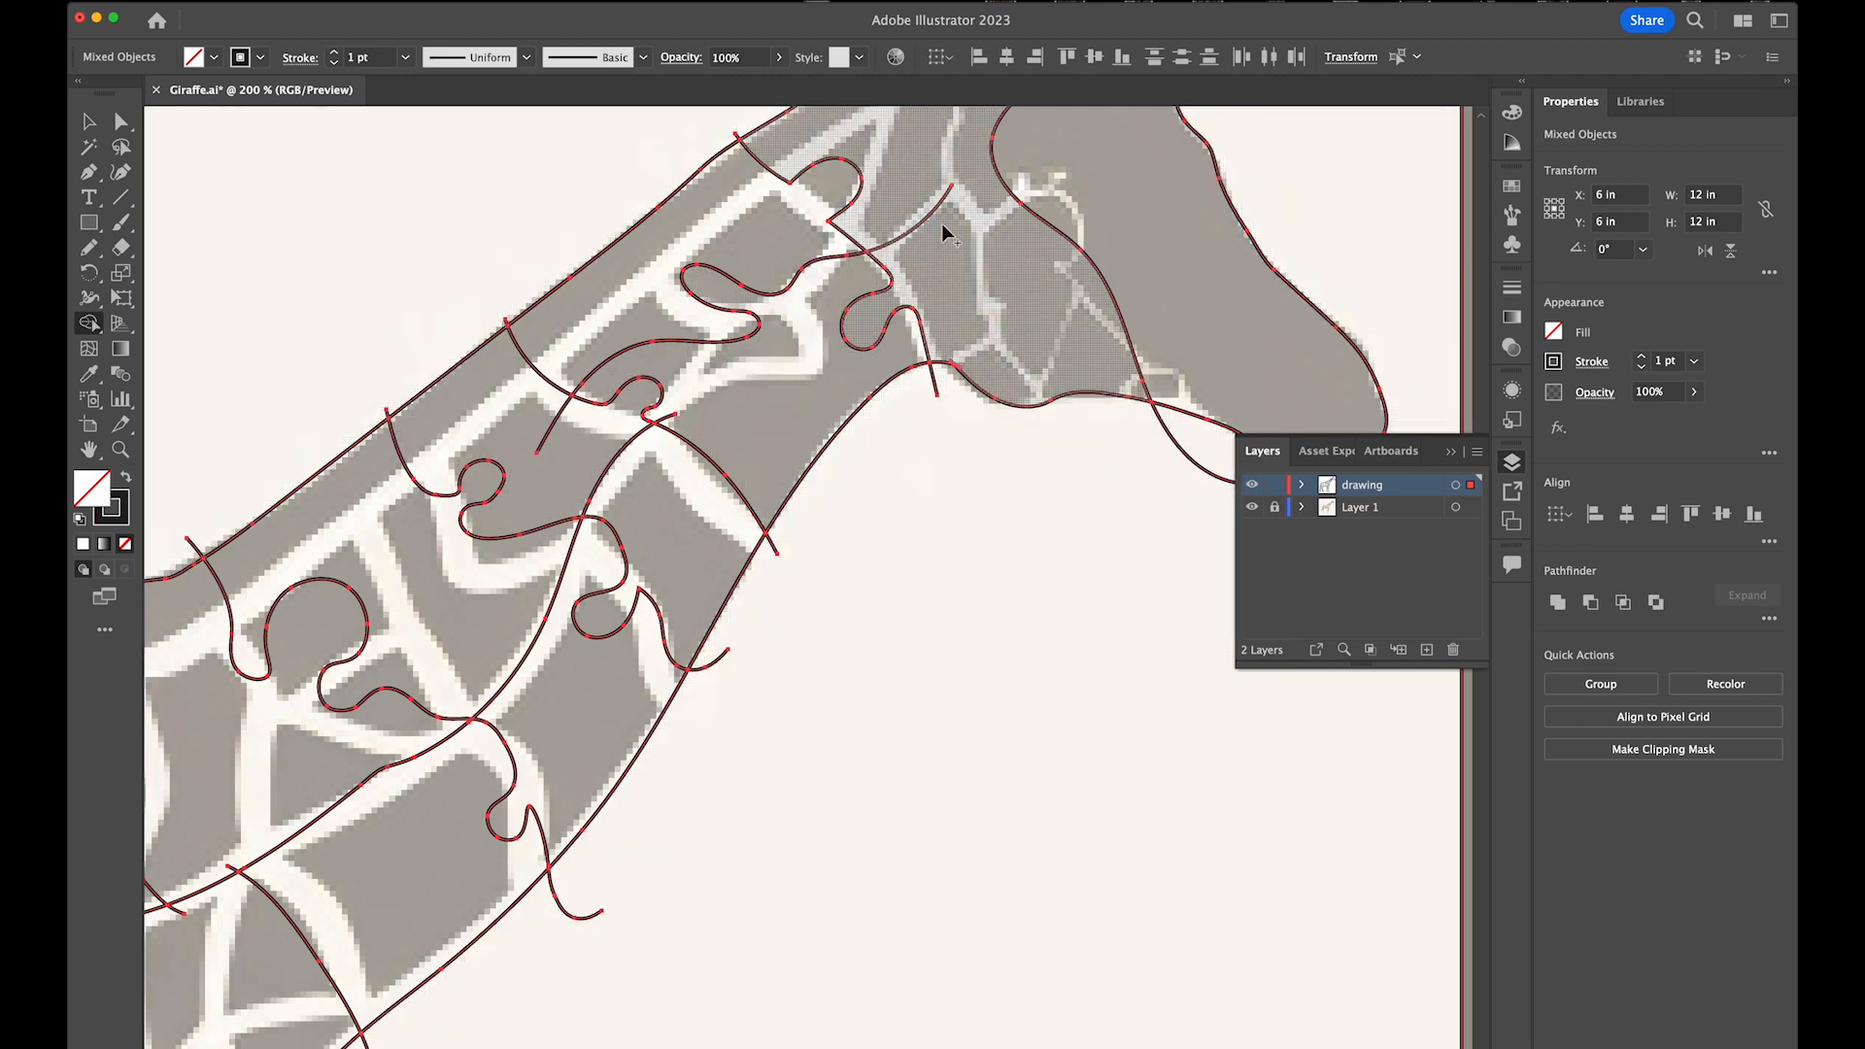
scroll(941, 223, "up", 5)
scroll(942, 223, "right", 3)
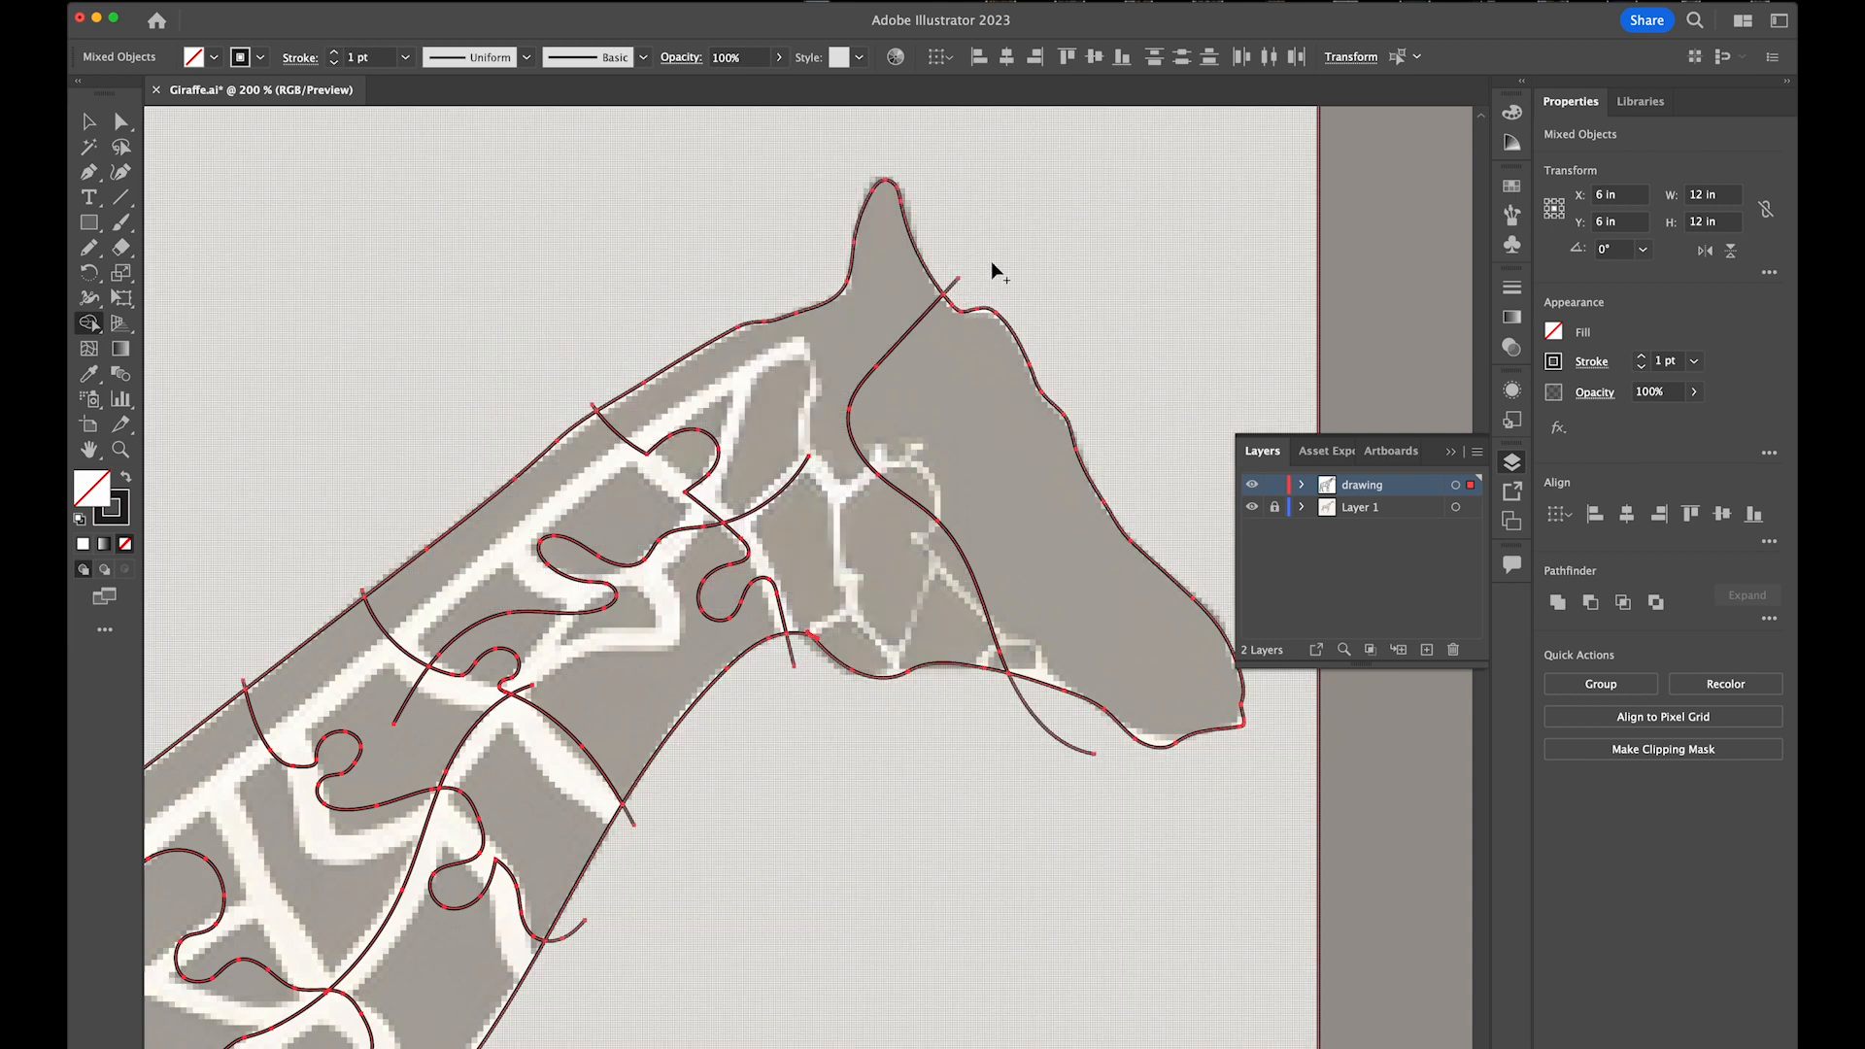
scroll(704, 400, "left", 5)
scroll(704, 400, "down", 4)
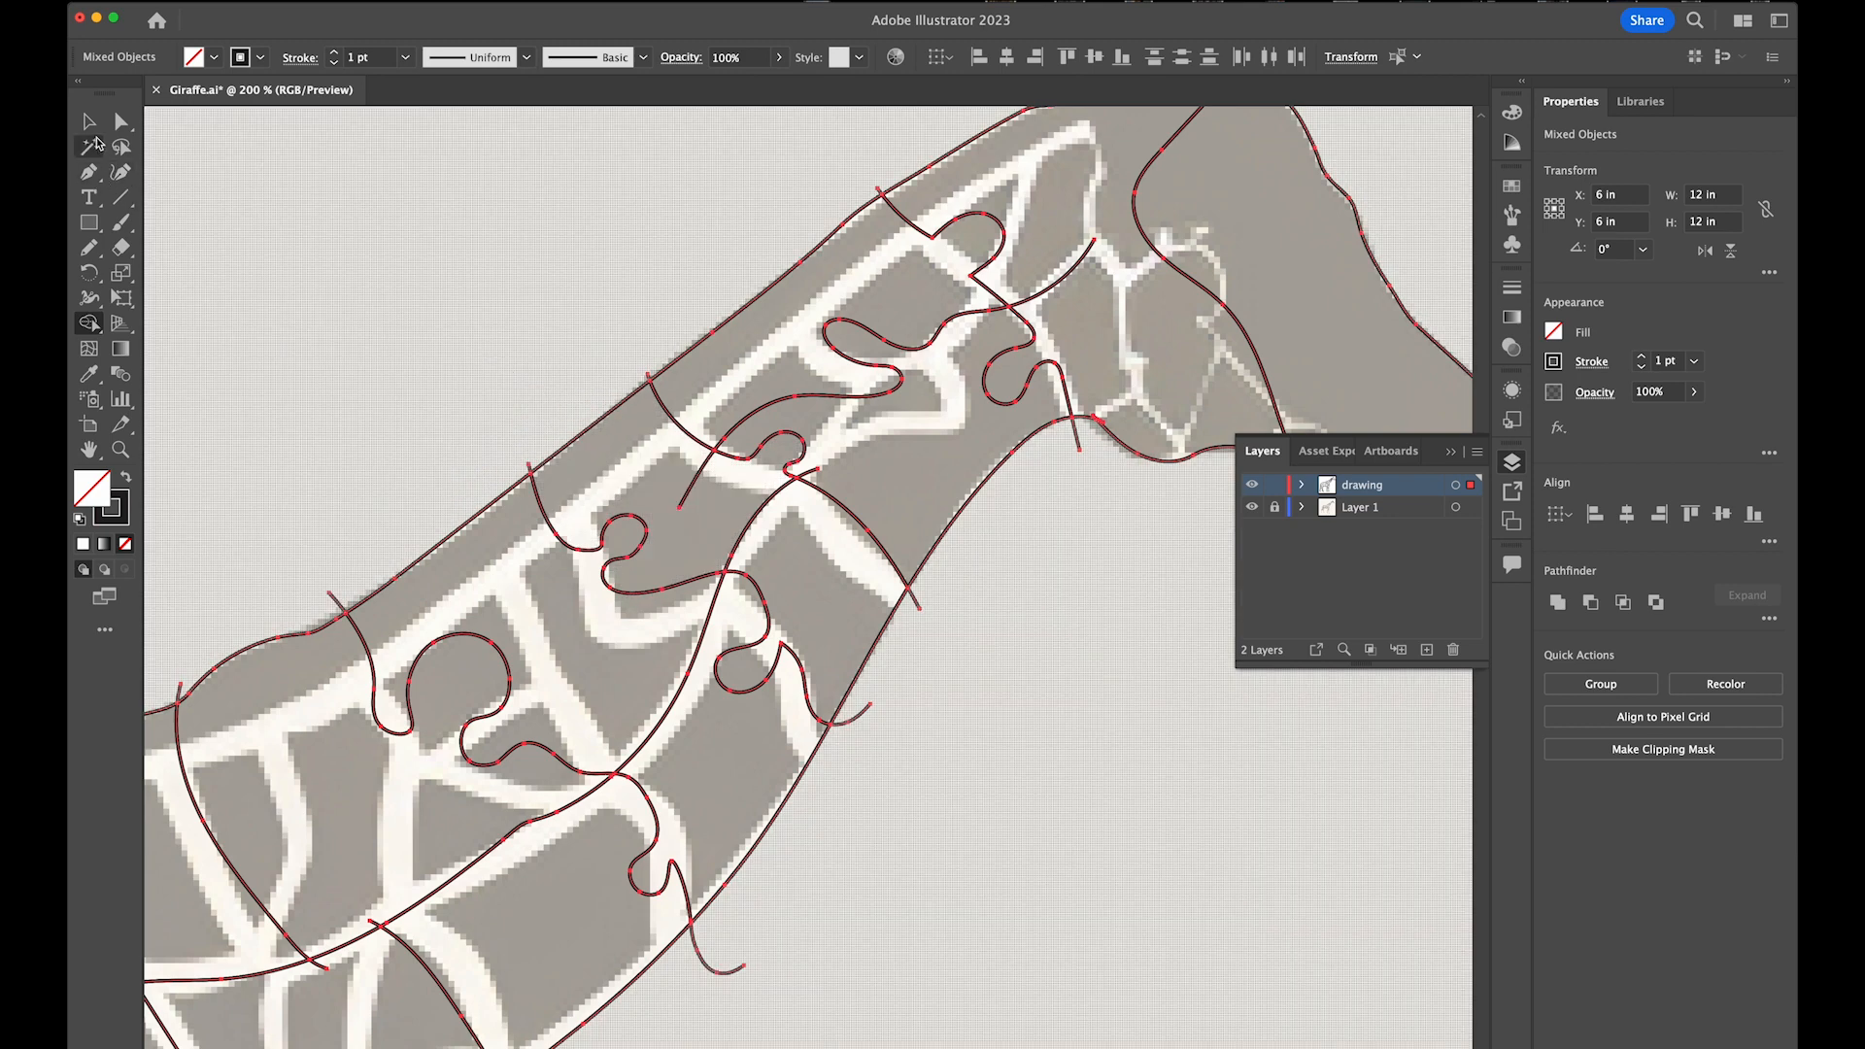
Delete the four line ends that stick out past the throat-side edge of the neck
left_click(90, 122)
left_click(963, 575)
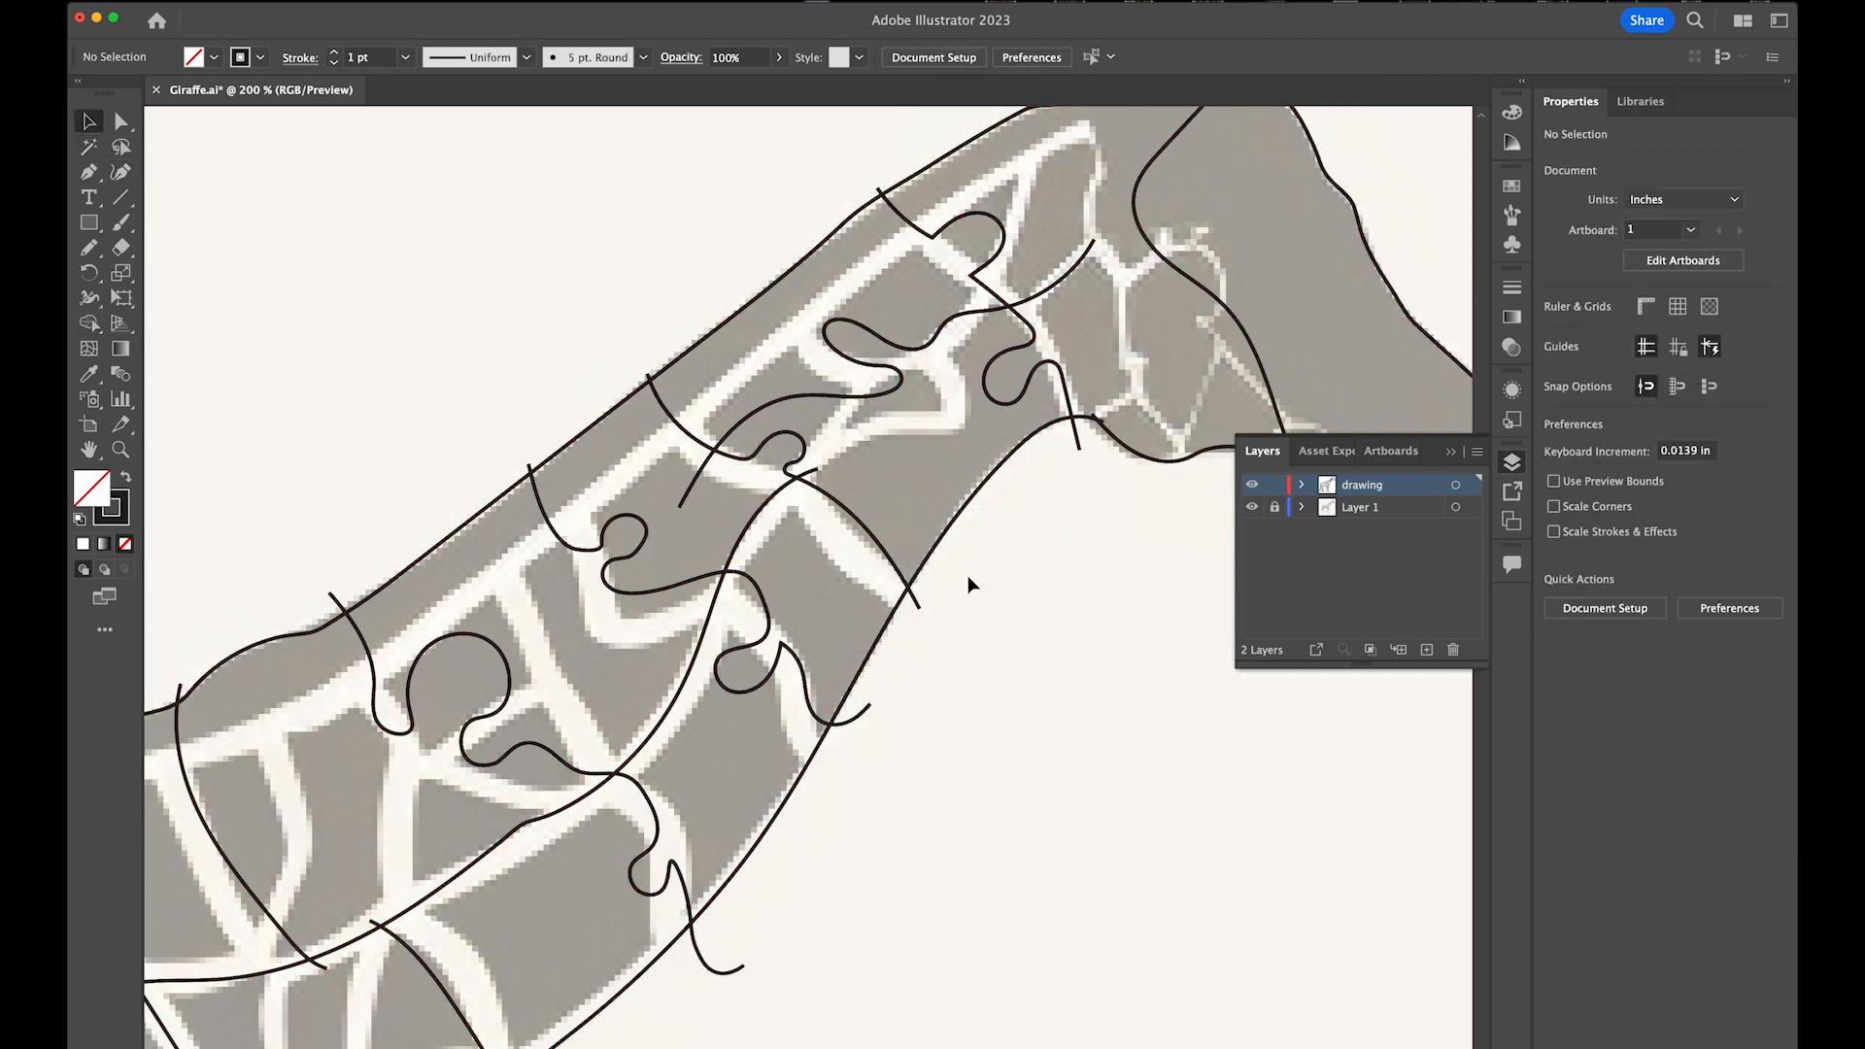
left_click(914, 612)
key("Delete")
left_click(1080, 451)
key("Delete")
left_click(861, 719)
key("Delete")
left_click(736, 970)
key("Delete")
Delete the four line ends that stick out past the mane-side edge of the neck
left_click(336, 601)
key("Delete")
left_click_drag(530, 467, 532, 470)
key("Delete")
left_click_drag(649, 384, 649, 386)
key("Delete")
left_click_drag(879, 191, 880, 192)
key("Delete")
Delete the two loose line ends hanging inside the upper neck regions
left_click_drag(1093, 286, 1073, 258)
key("Delete")
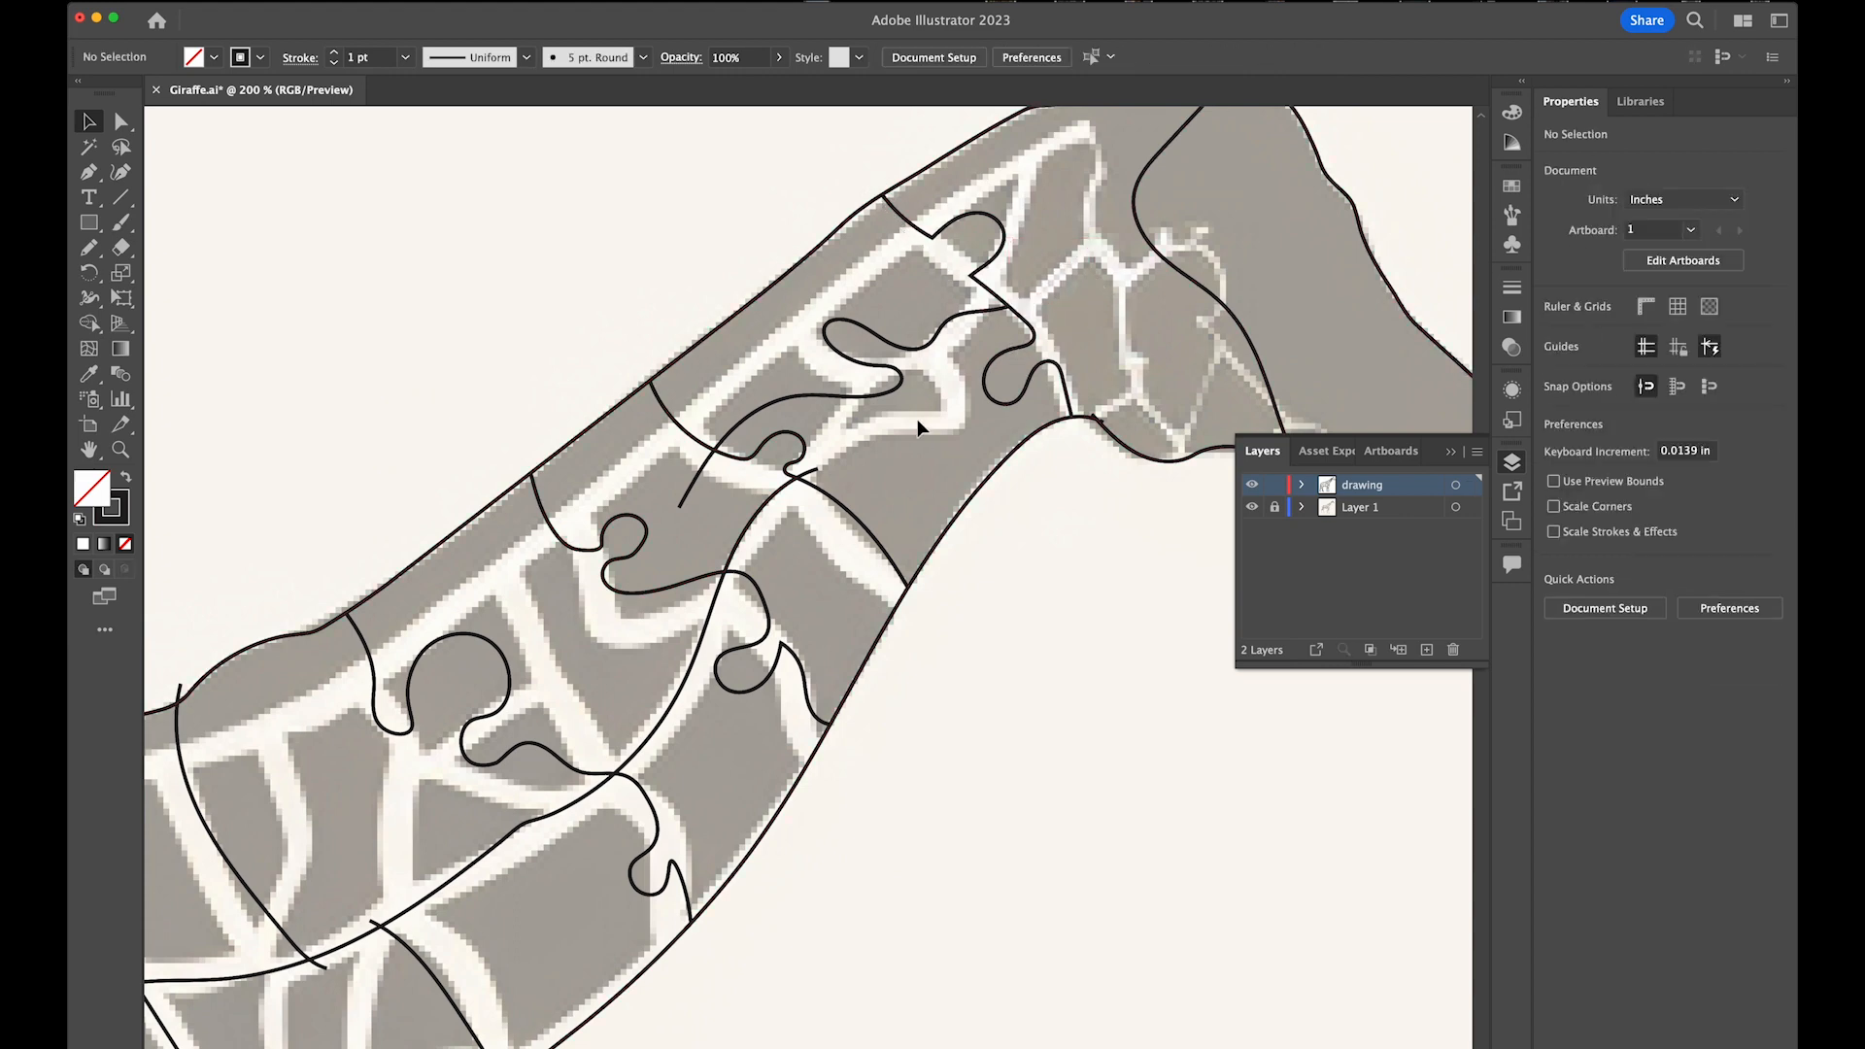
left_click_drag(734, 494, 702, 465)
key("Delete")
Delete both ends of the head's dividing line where they pass the jaw and the forehead
key("super+a")
scroll(836, 583, "right", 8)
scroll(835, 583, "up", 3)
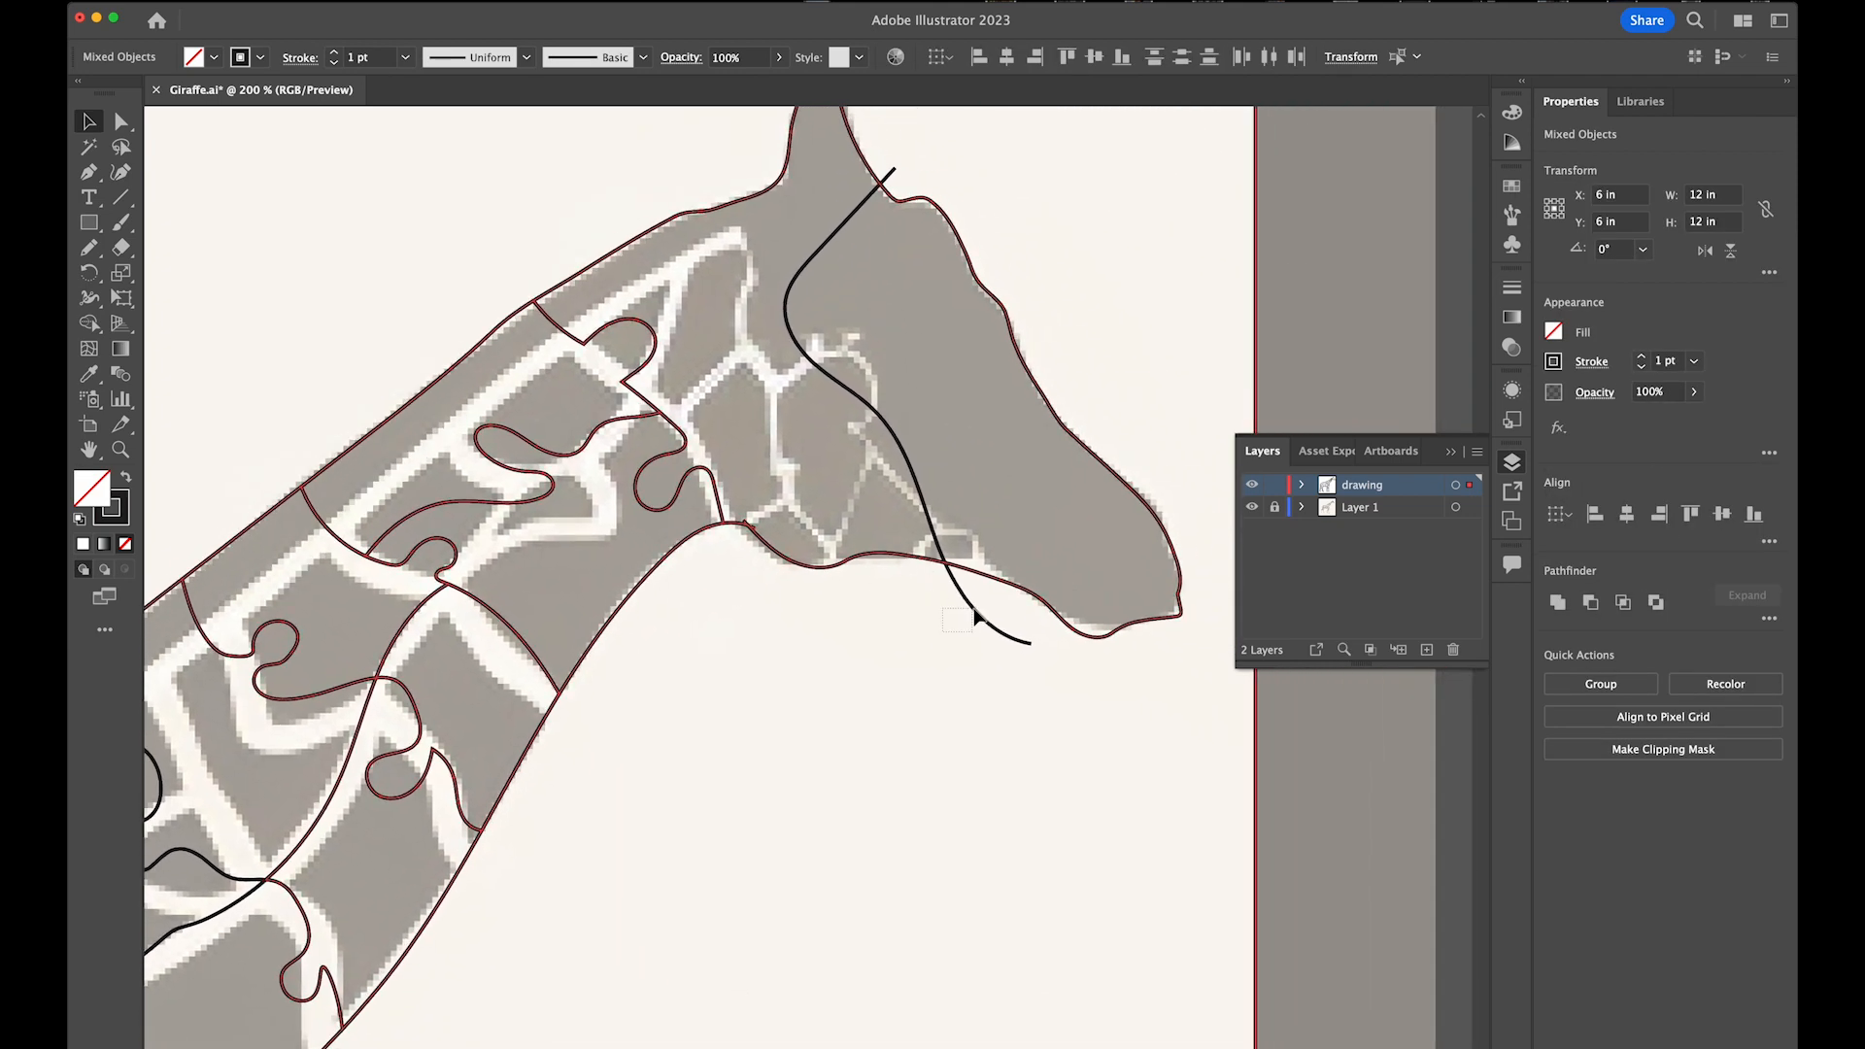
left_click_drag(974, 612, 999, 587)
key("Delete")
left_click_drag(895, 175, 888, 178)
key("Delete")
Delete the line ends sticking out at the base of the neck and along the upper back
left_click_drag(646, 670, 913, 493)
left_click_drag(751, 663, 748, 658)
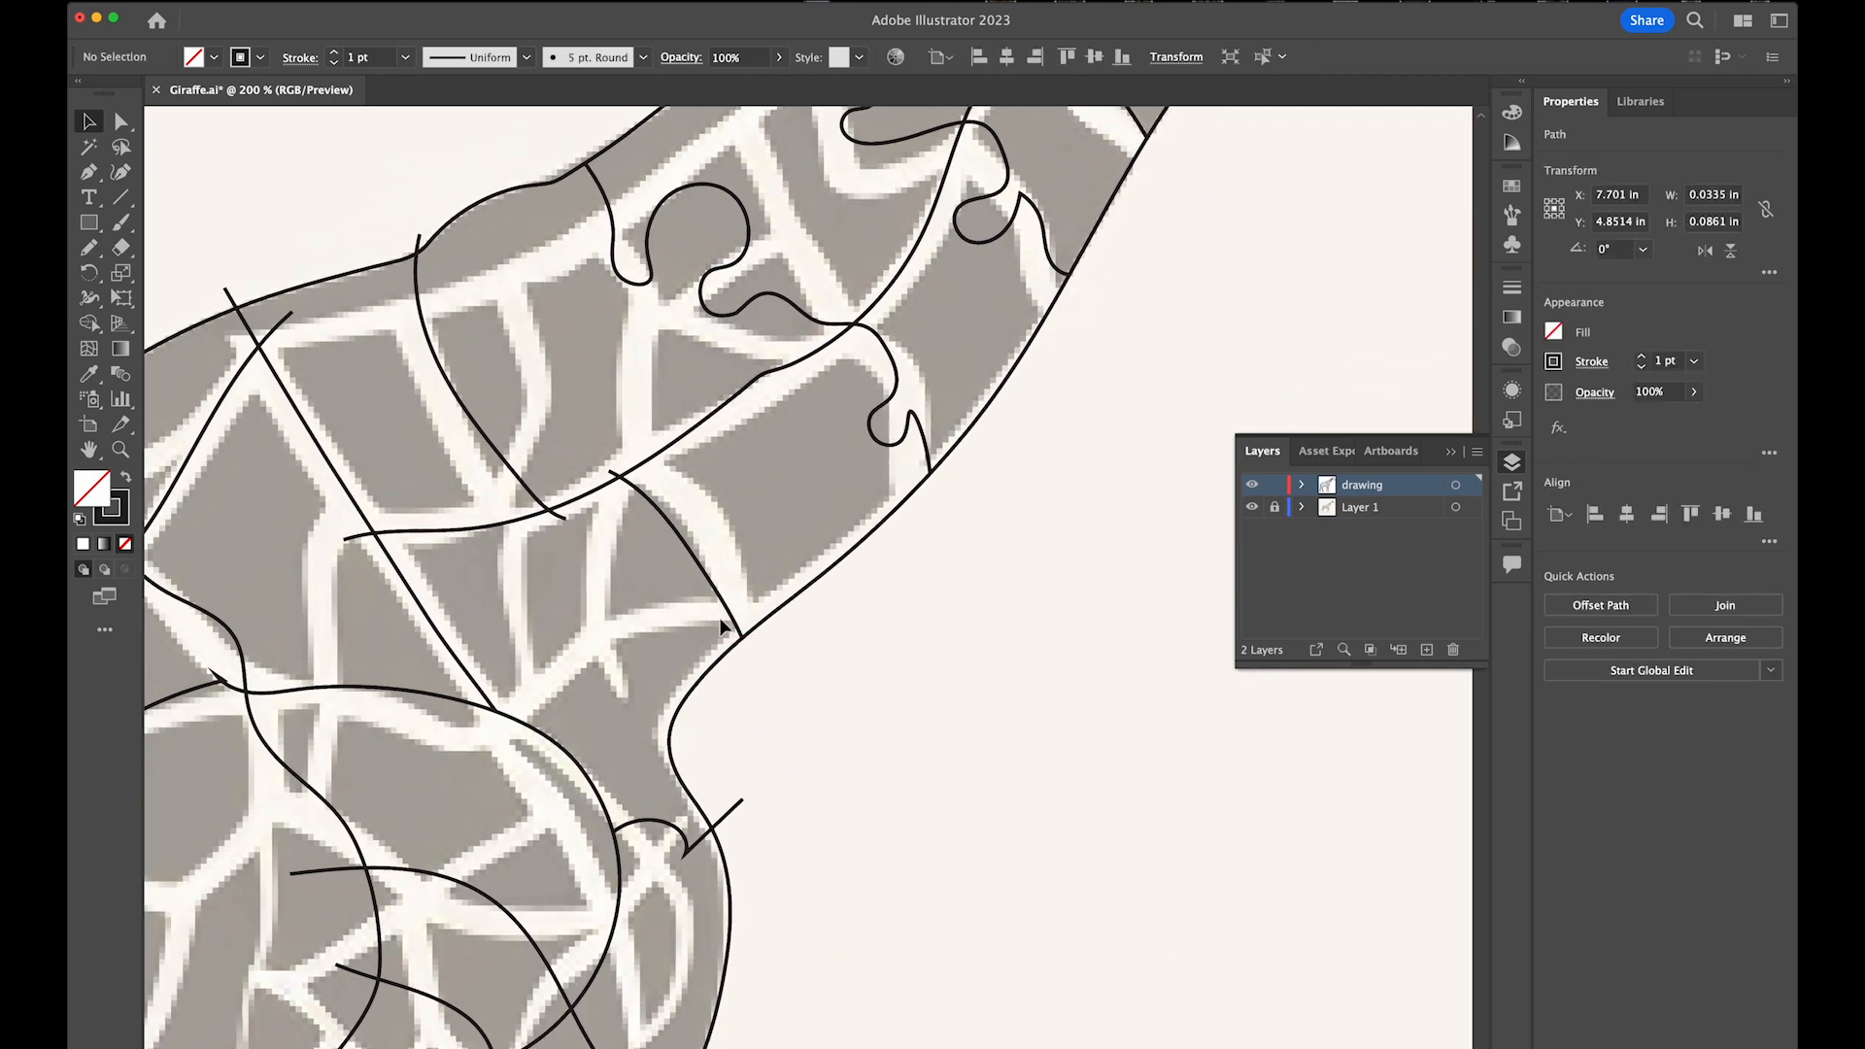
key("Delete")
left_click_drag(417, 238, 424, 243)
key("Delete")
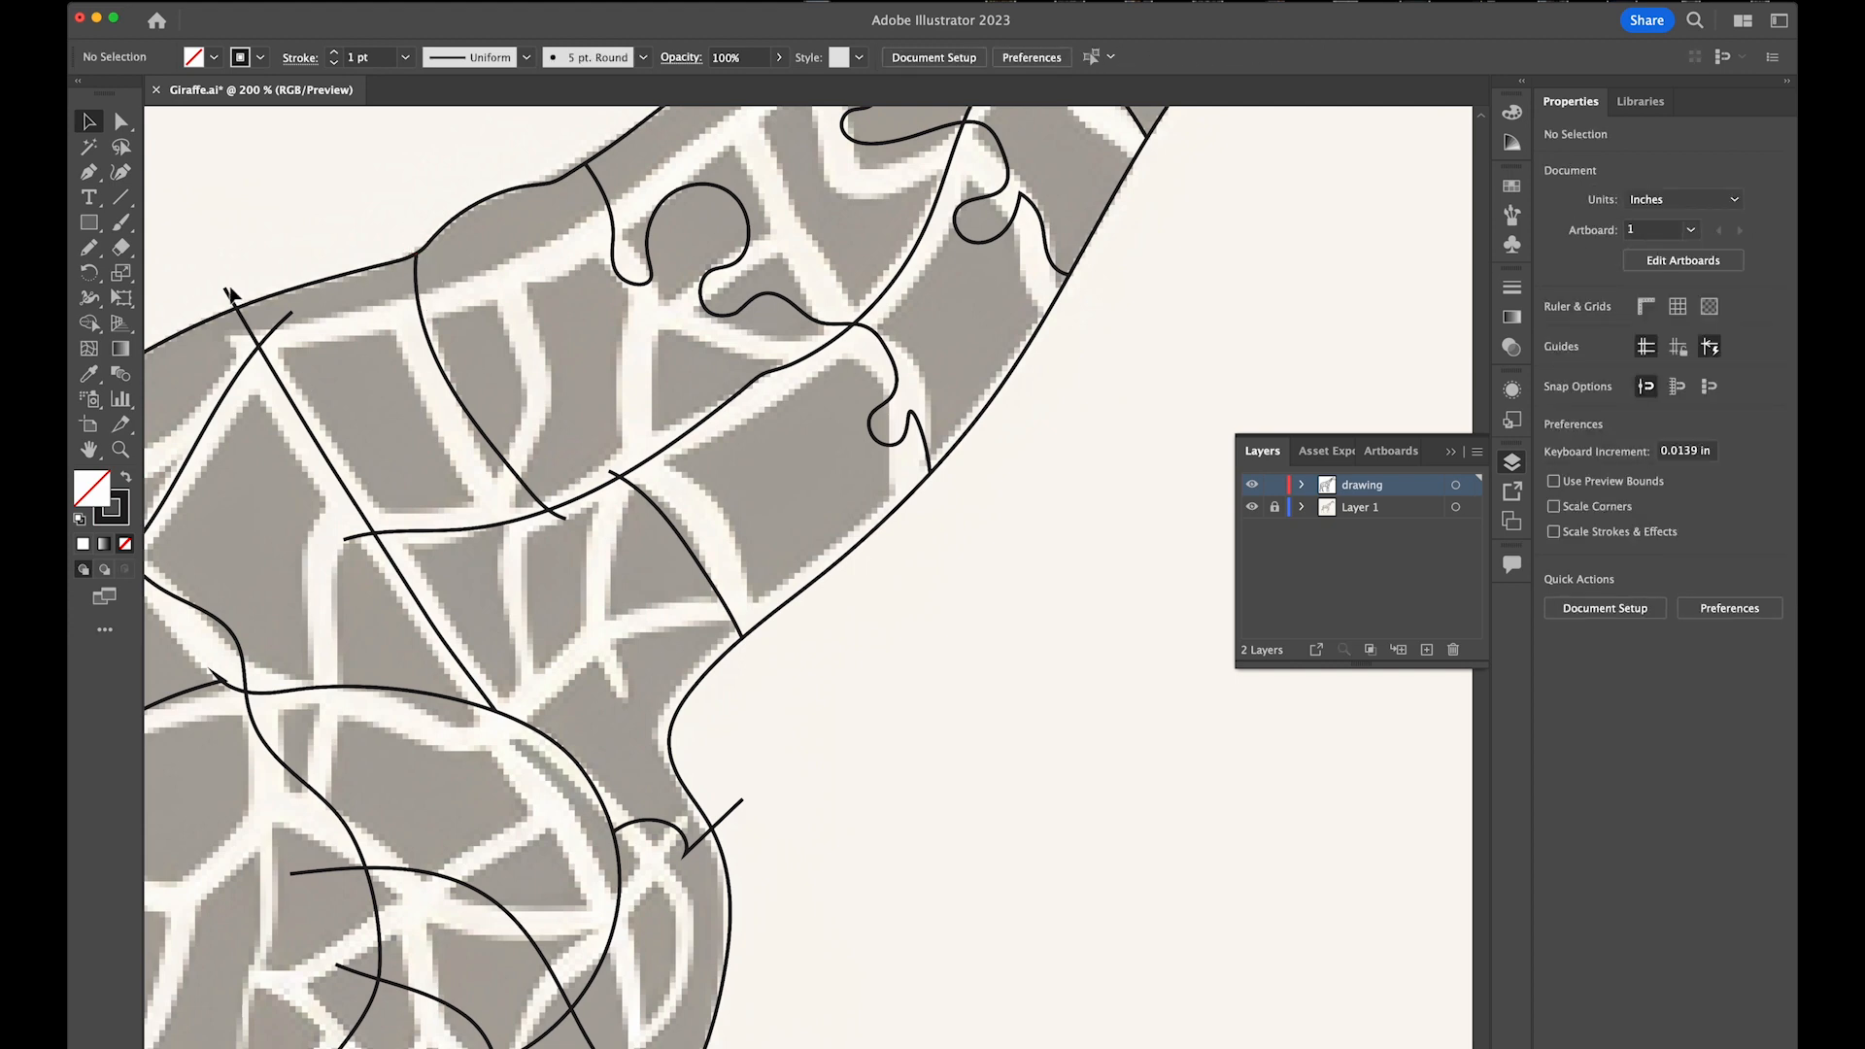
key("Delete")
left_click_drag(223, 289, 272, 321)
key("Delete")
key("Delete")
Delete the loose line ends inside the shoulder area and at the chest
left_click_drag(566, 511, 609, 462)
key("Delete")
left_click_drag(356, 546, 360, 547)
key("Delete")
left_click_drag(738, 762, 897, 398)
key("Delete")
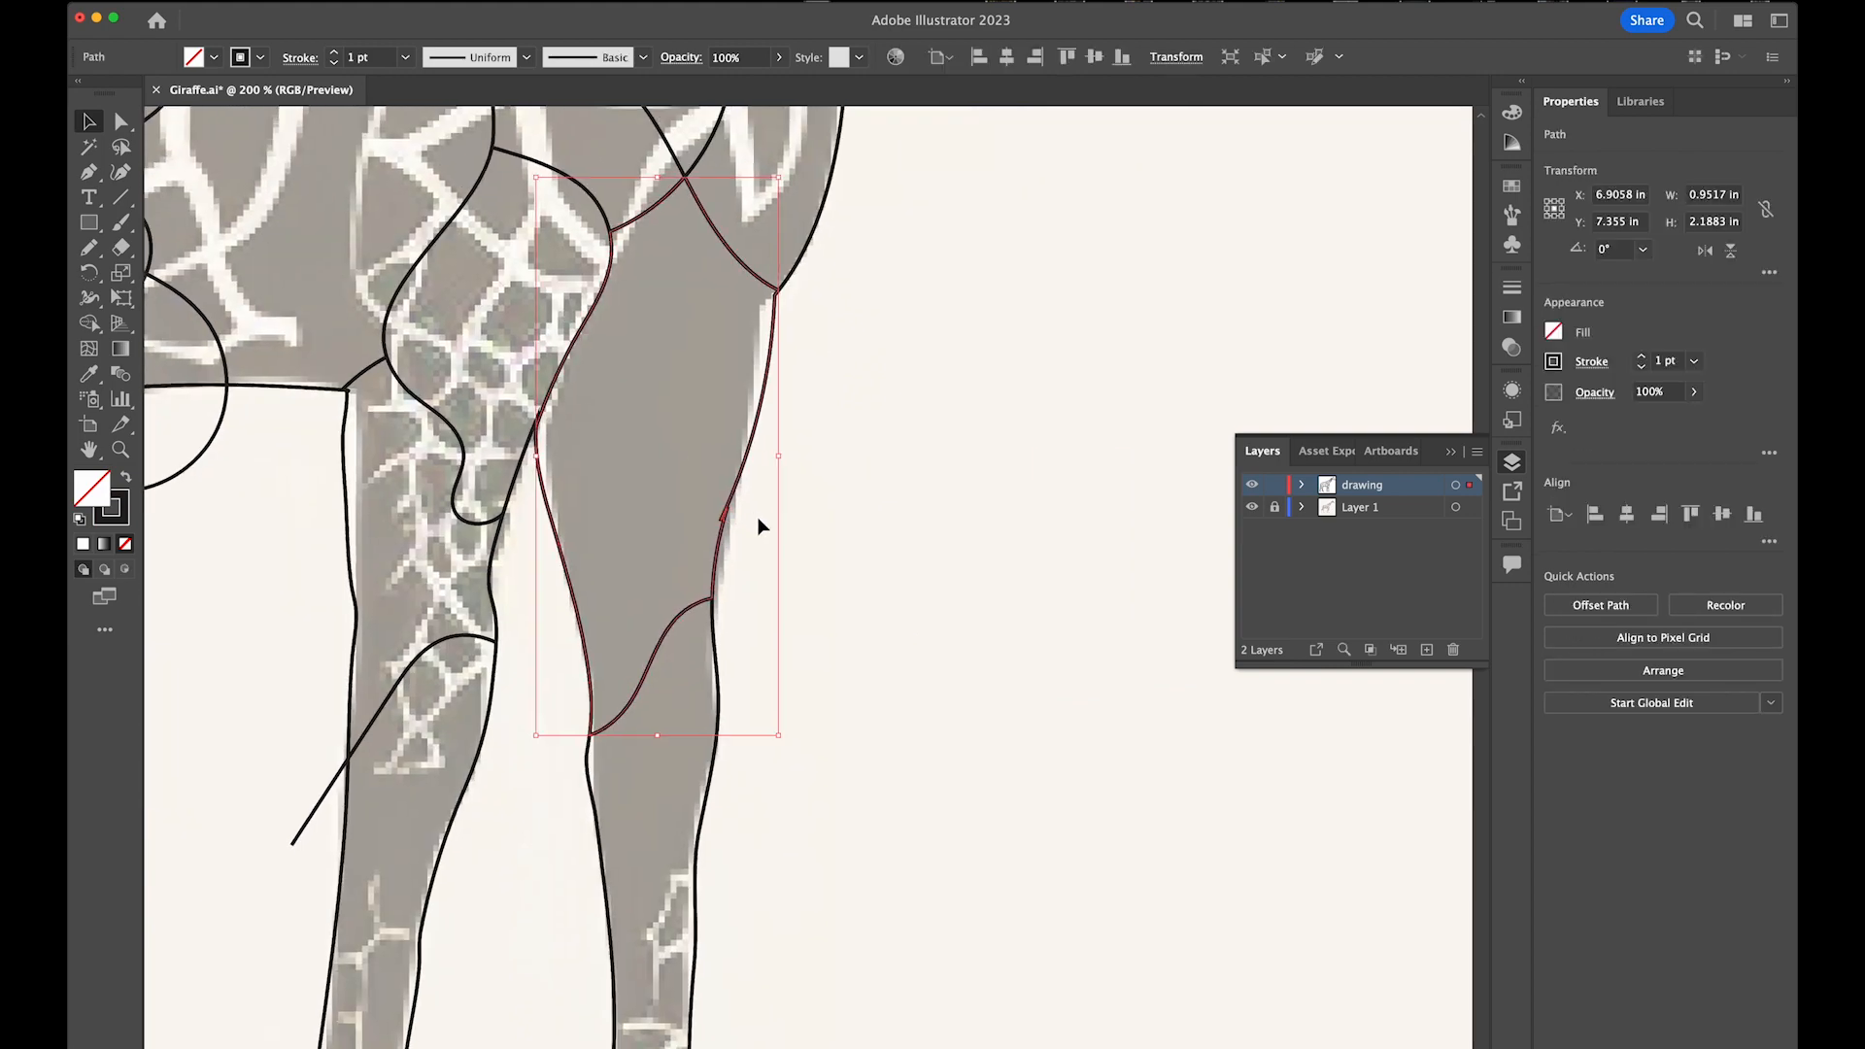
Delete the remaining line ends that stick out past the front and hind legs
key("ctrl+0")
key("ctrl+a")
key("v")
left_click(666, 425)
key("Delete")
key("ctrl+1")
scroll(808, 583, "down", 5)
left_click_drag(296, 699, 314, 691)
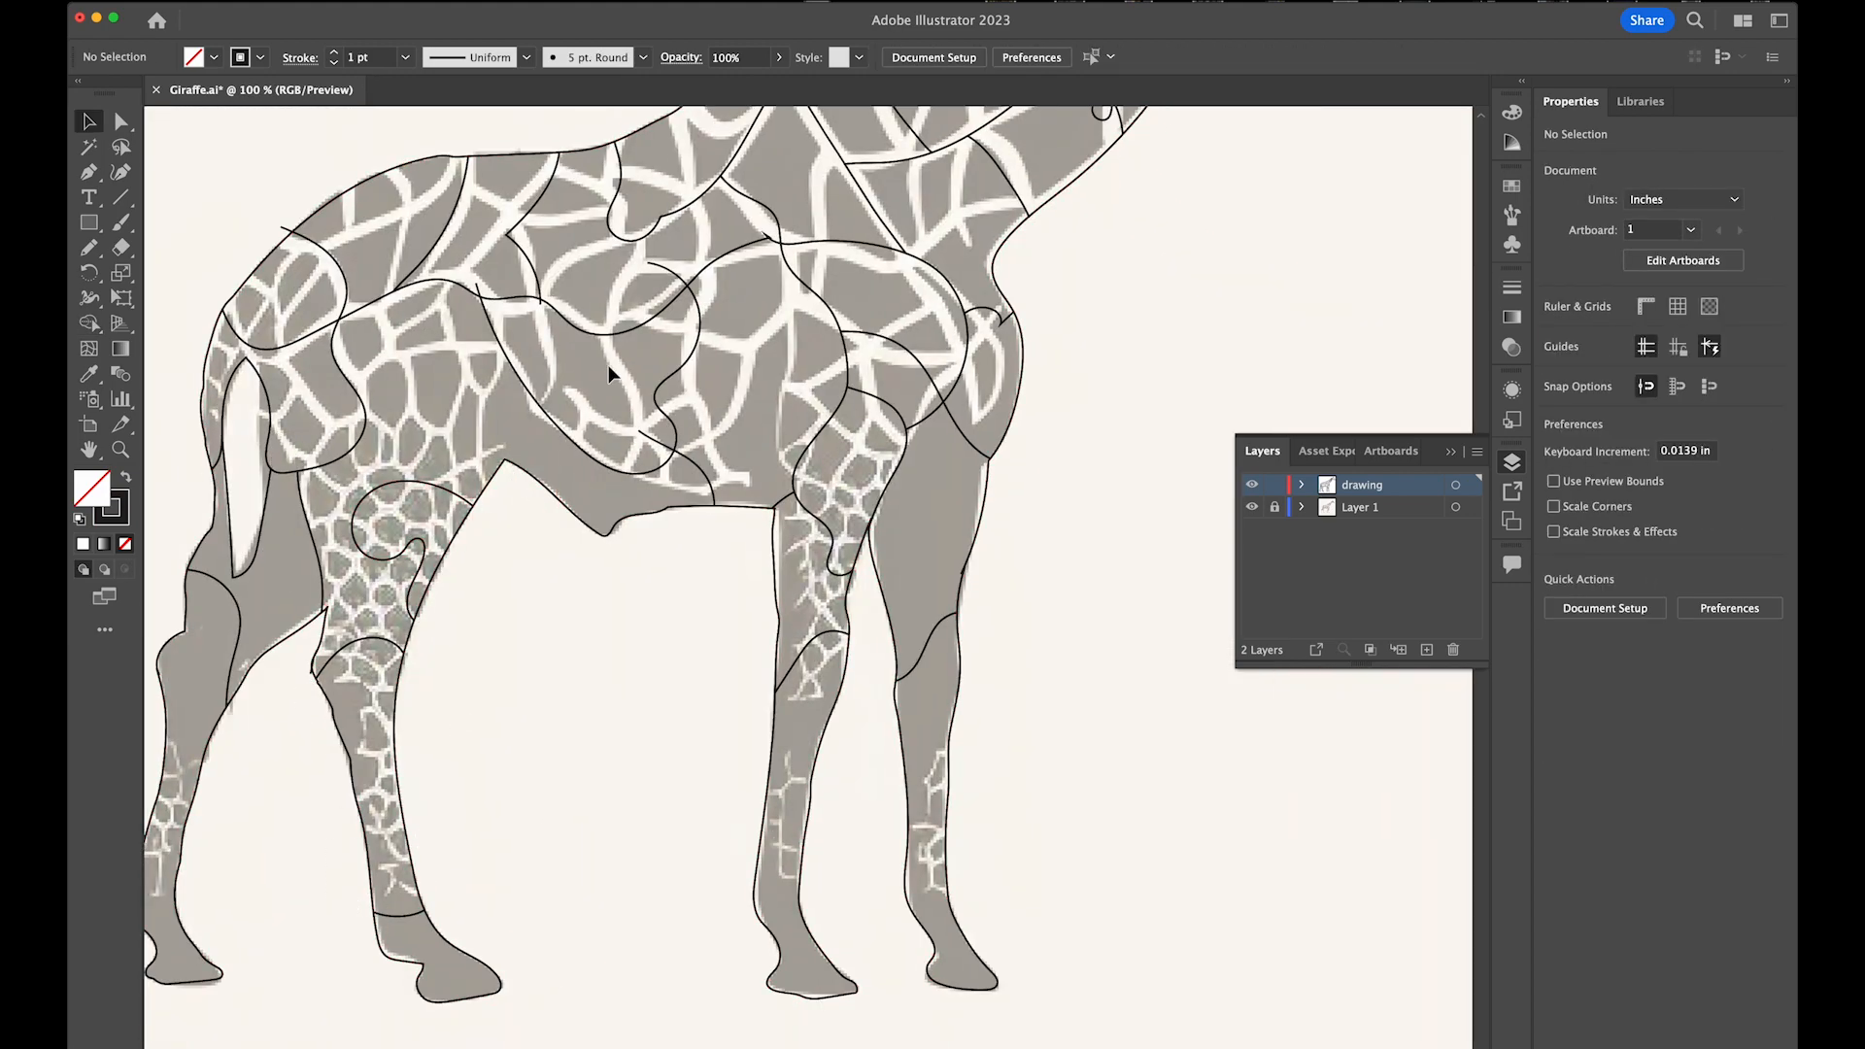
Hide Layer 1 with the giraffe image to leave only the line drawing of the whole giraffe
scroll(608, 366, "up", 5)
scroll(826, 433, "down", 3)
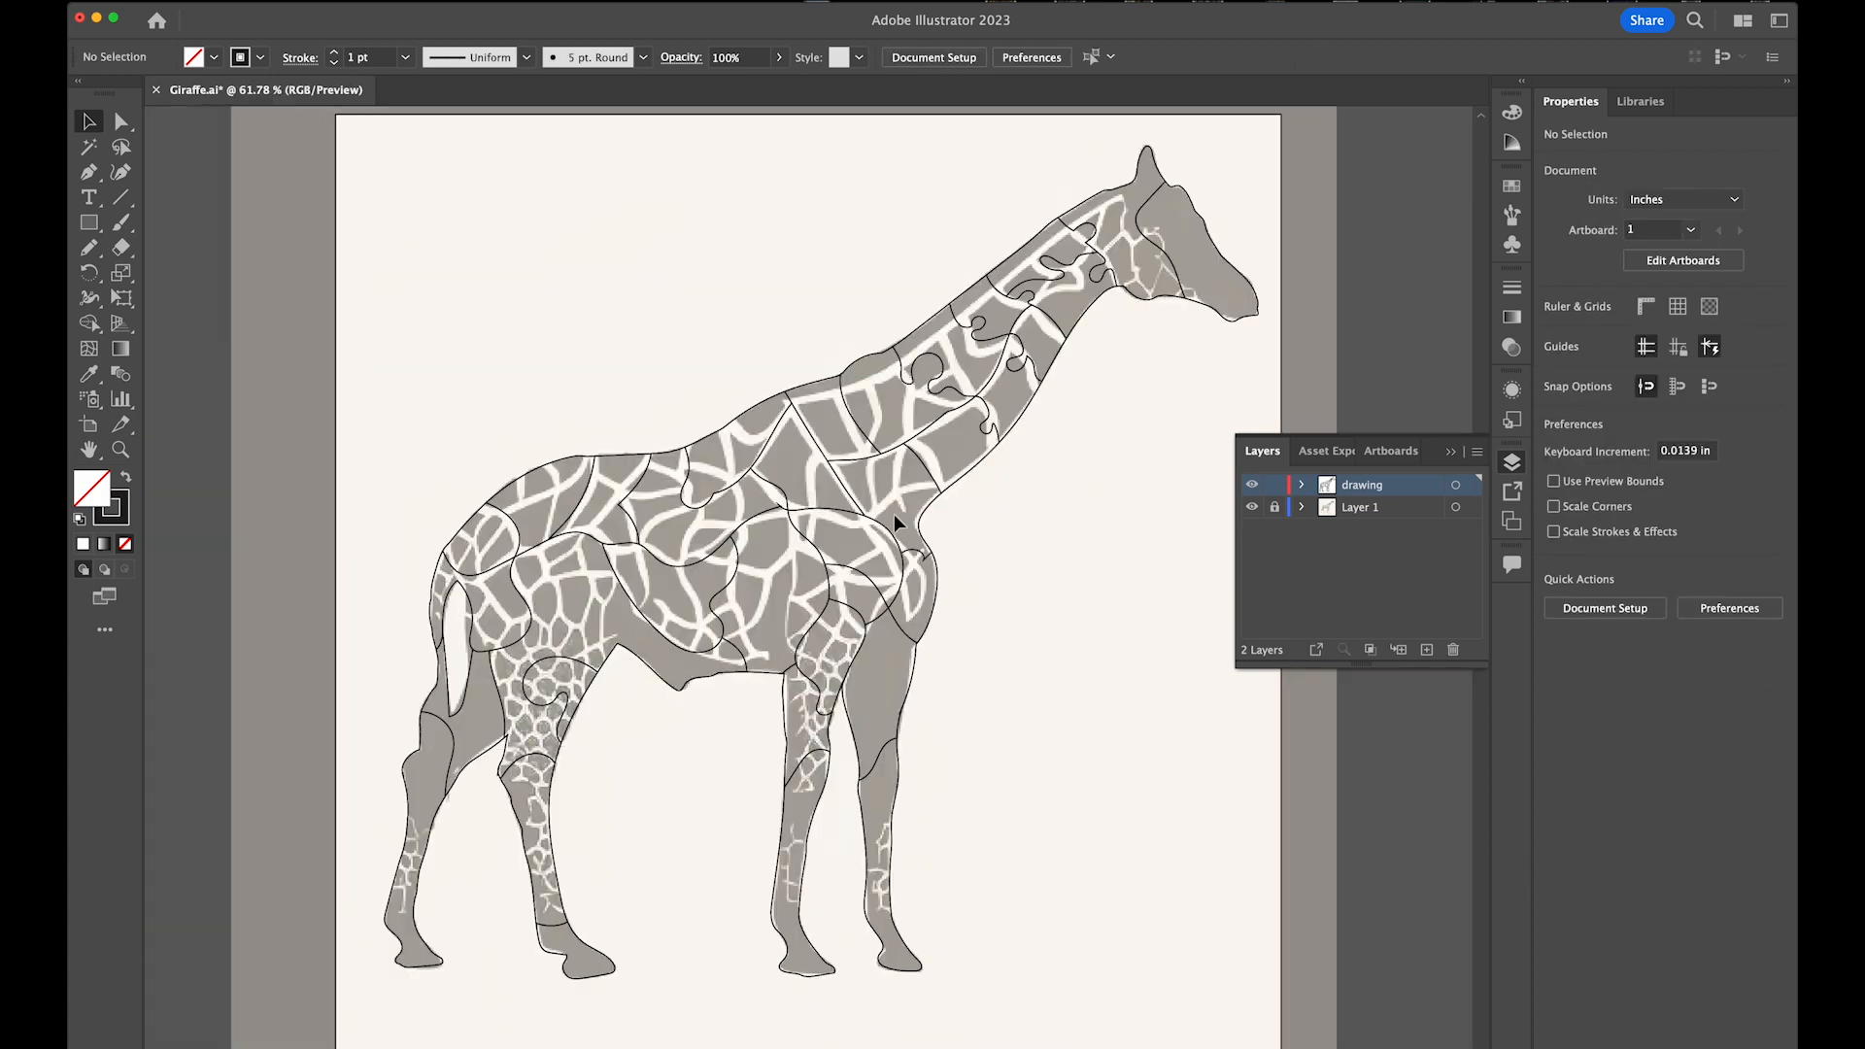
left_click(1250, 508)
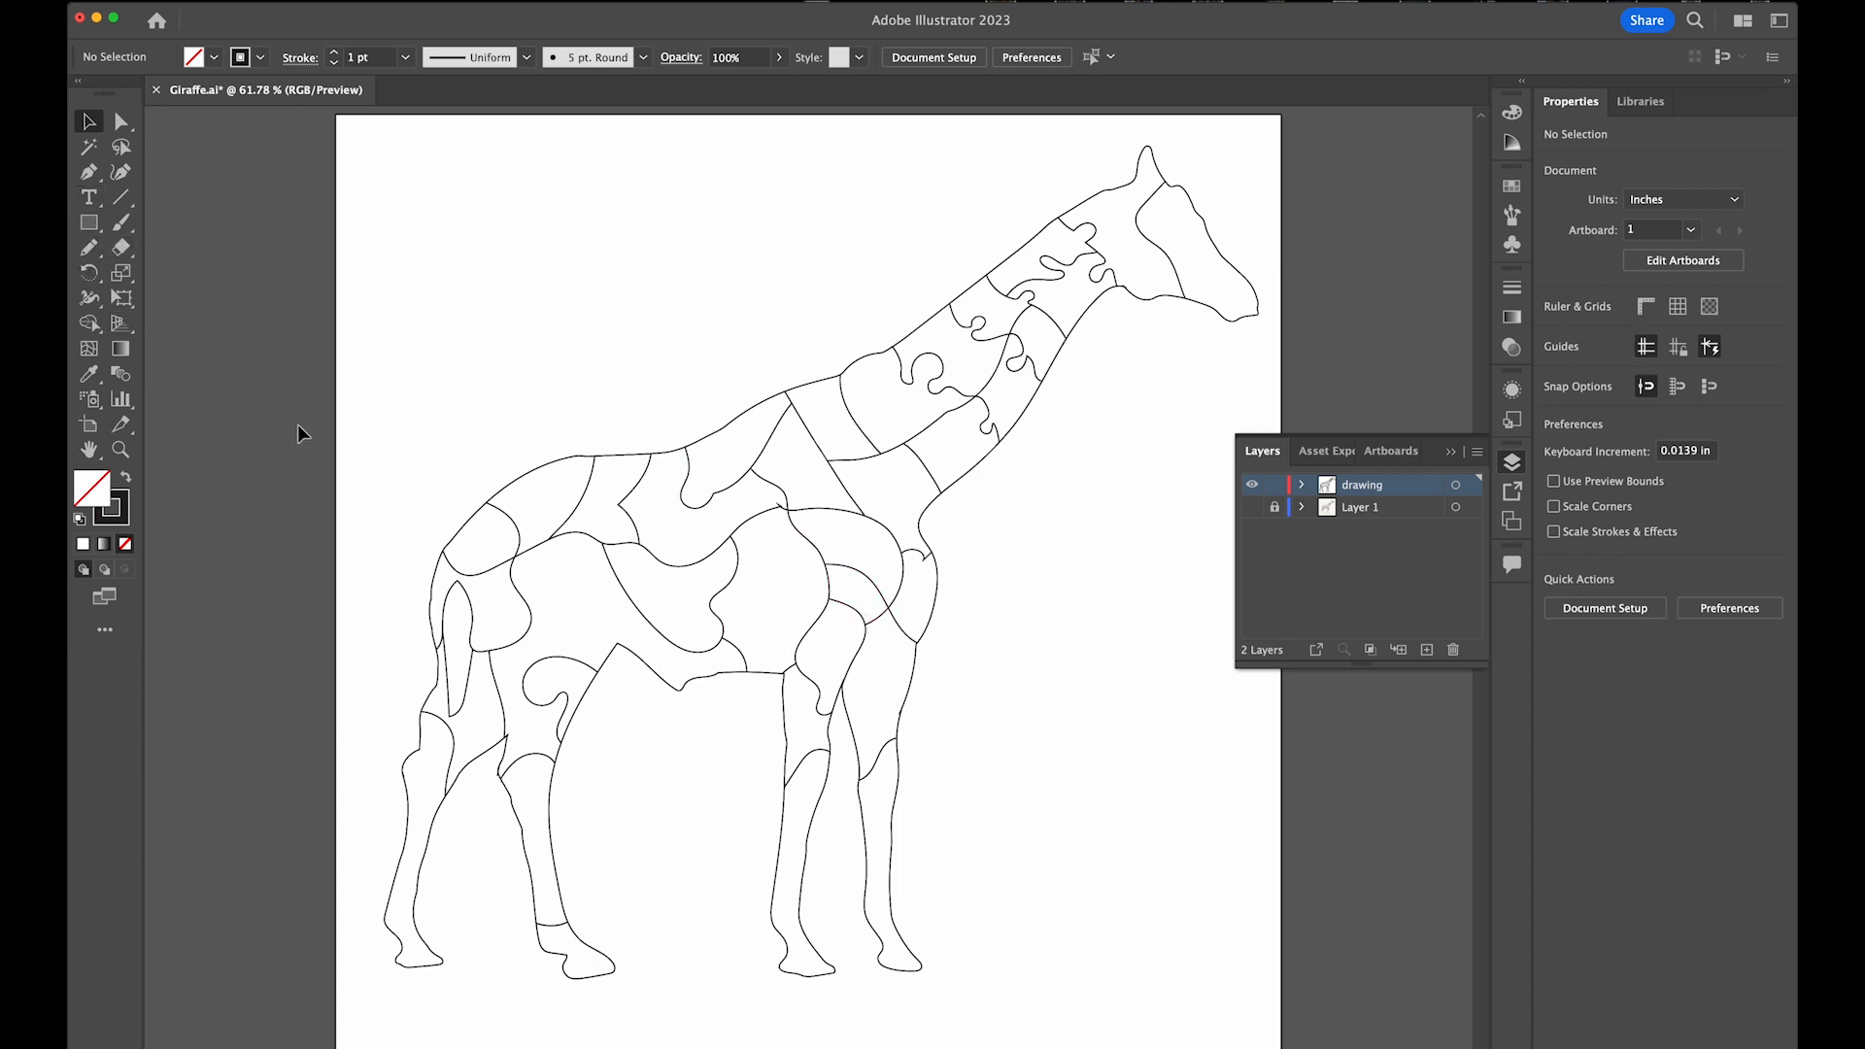
Draw three separate puzzle-like Pencil curves in the empty area above the giraffe's back, the last about 1.21 by 0.54 in
key("n")
mouse_move(697, 279)
left_mouse_down()
mouse_move(628, 330)
mouse_move(714, 323)
mouse_move(761, 285)
mouse_move(760, 310)
mouse_move(795, 313)
mouse_move(839, 315)
left_mouse_up()
key("super+z")
key("super+z")
mouse_move(877, 255)
left_mouse_down()
mouse_move(895, 275)
mouse_move(877, 308)
left_mouse_up()
key("super+z")
mouse_move(620, 273)
left_mouse_down()
mouse_move(663, 244)
mouse_move(696, 275)
left_mouse_up()
mouse_move(517, 337)
left_mouse_down()
mouse_move(555, 357)
mouse_move(584, 329)
mouse_move(615, 351)
left_mouse_up()
Move the lowest spare curve onto the diagonal belly line and rotate it to about 307.7° to follow that line
left_click(89, 121)
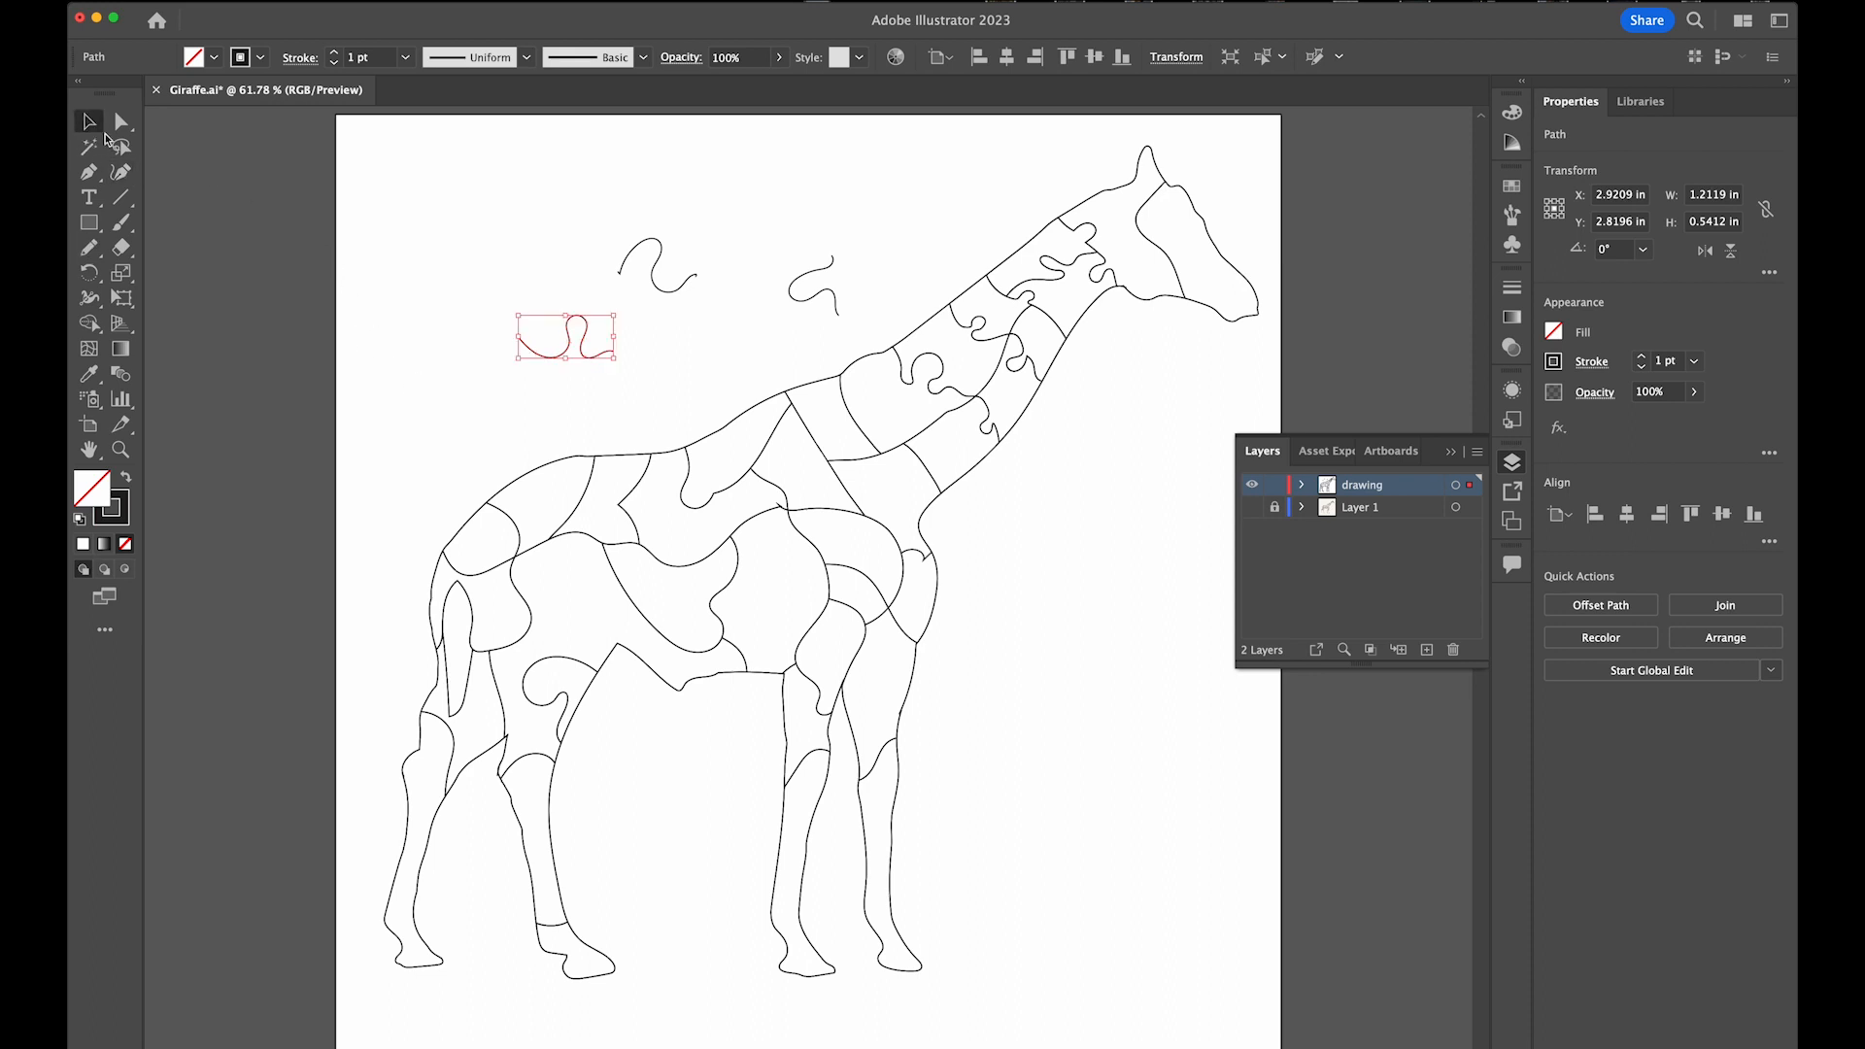
mouse_move(594, 335)
left_mouse_down()
mouse_move(641, 394)
mouse_move(649, 605)
left_mouse_up()
left_click(672, 579)
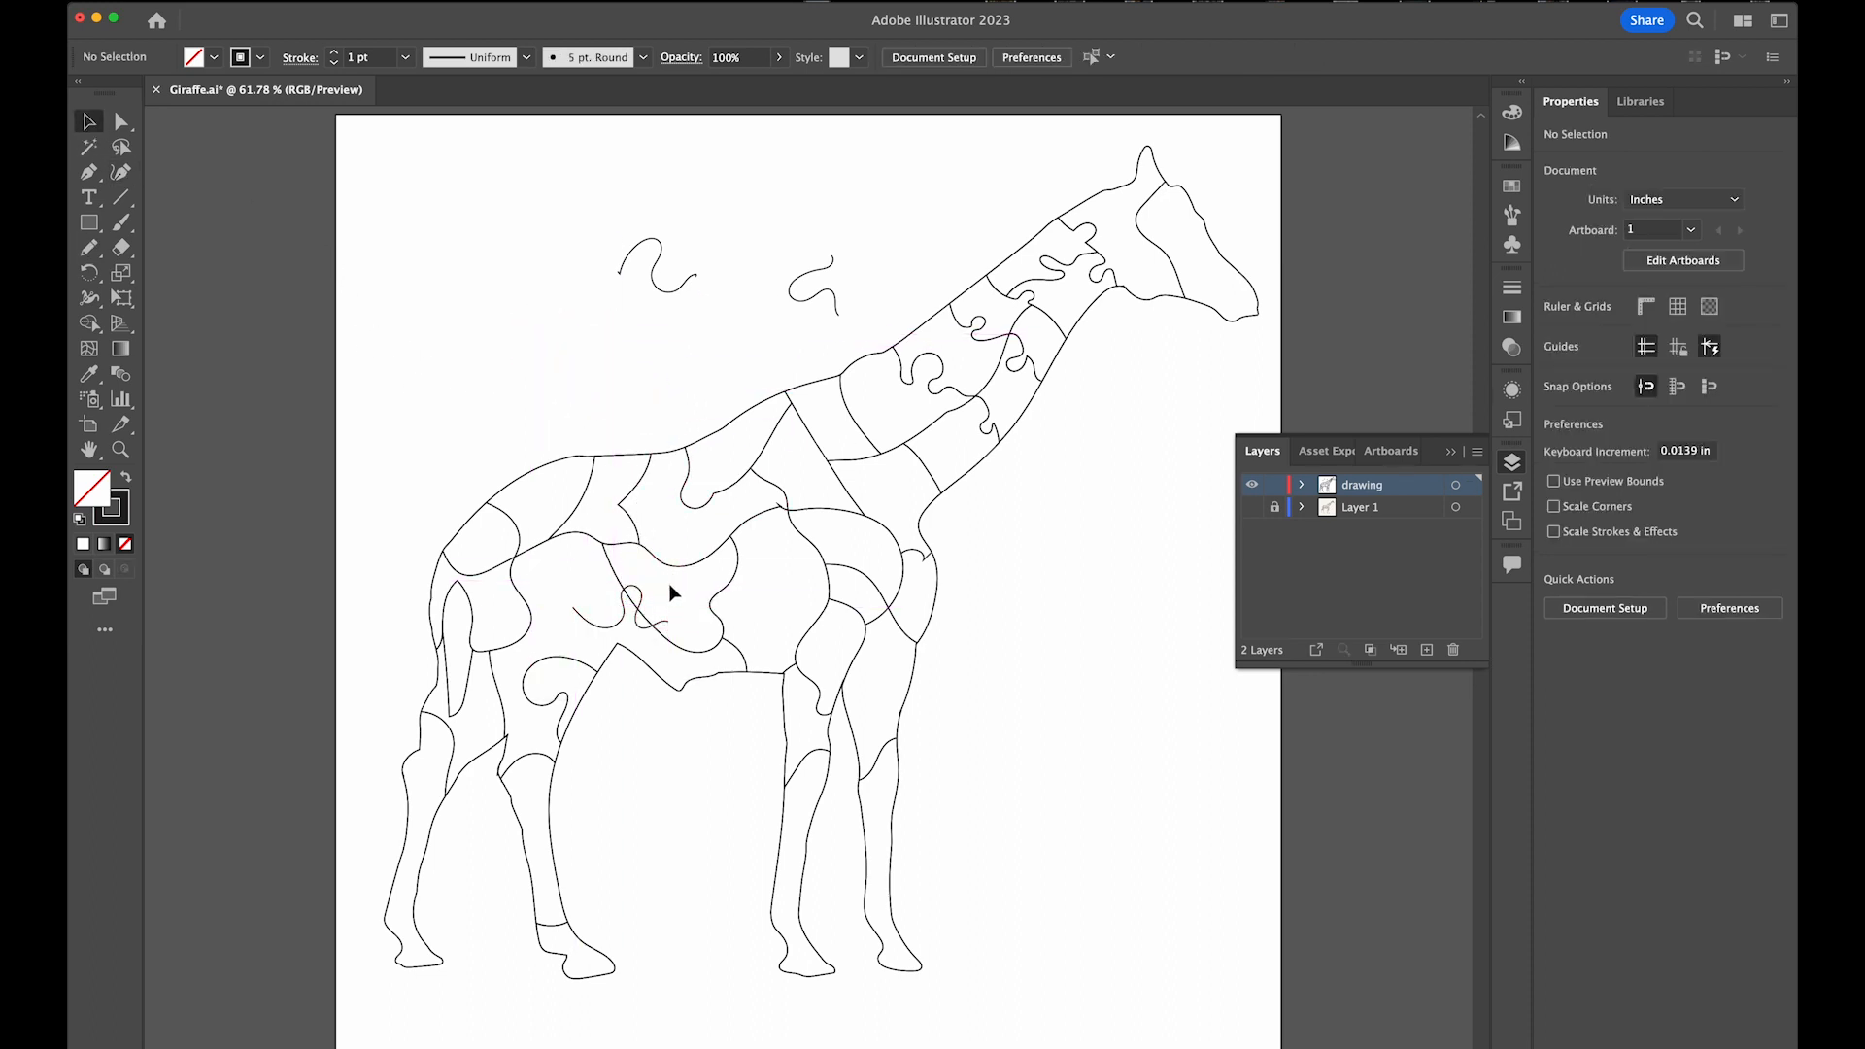
left_click(655, 587)
mouse_move(672, 579)
left_mouse_down()
mouse_move(686, 622)
mouse_move(636, 629)
mouse_move(651, 616)
left_mouse_up()
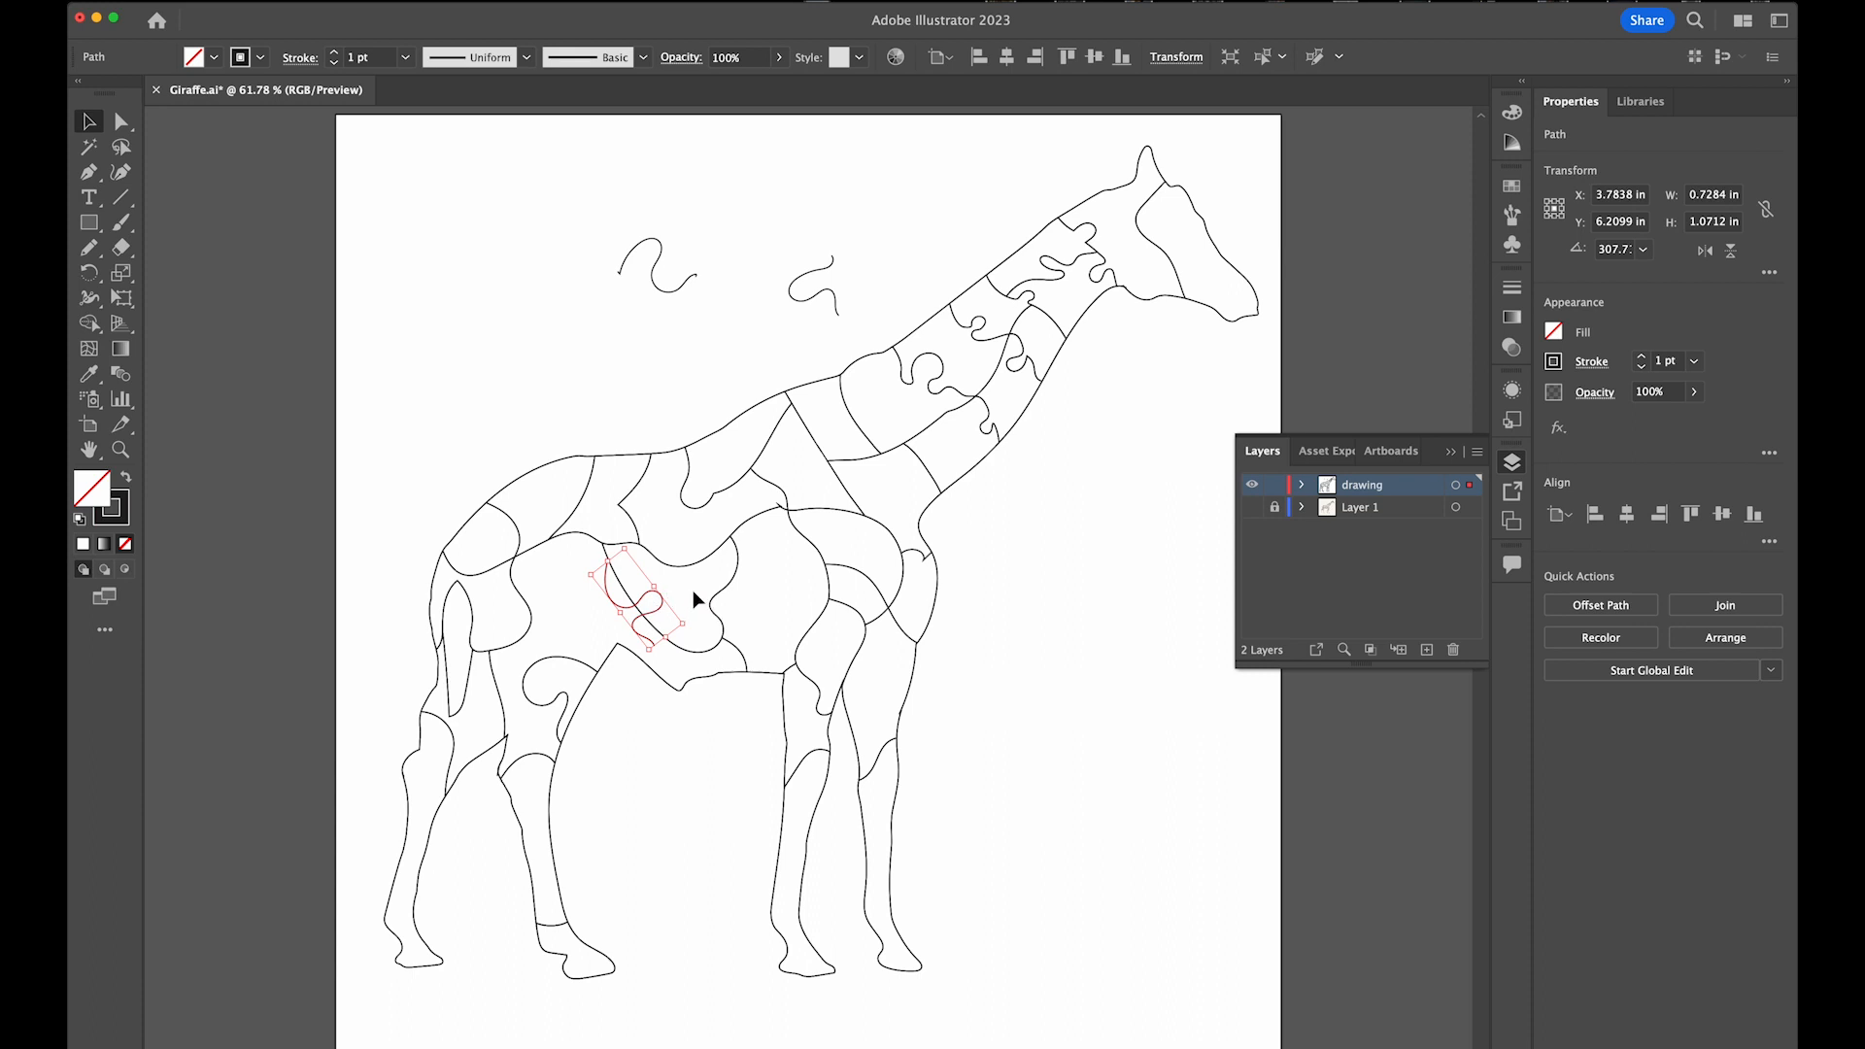
Place copies of the curve on the shoulder line, rotated to about 122.5°, and on the rump's dividing line, rotated to about 74.3°
key("super+v")
mouse_move(815, 593)
left_mouse_down()
mouse_move(821, 636)
mouse_move(816, 540)
mouse_move(832, 571)
mouse_move(785, 639)
mouse_move(754, 536)
mouse_move(768, 596)
mouse_move(821, 552)
mouse_move(835, 587)
left_mouse_up()
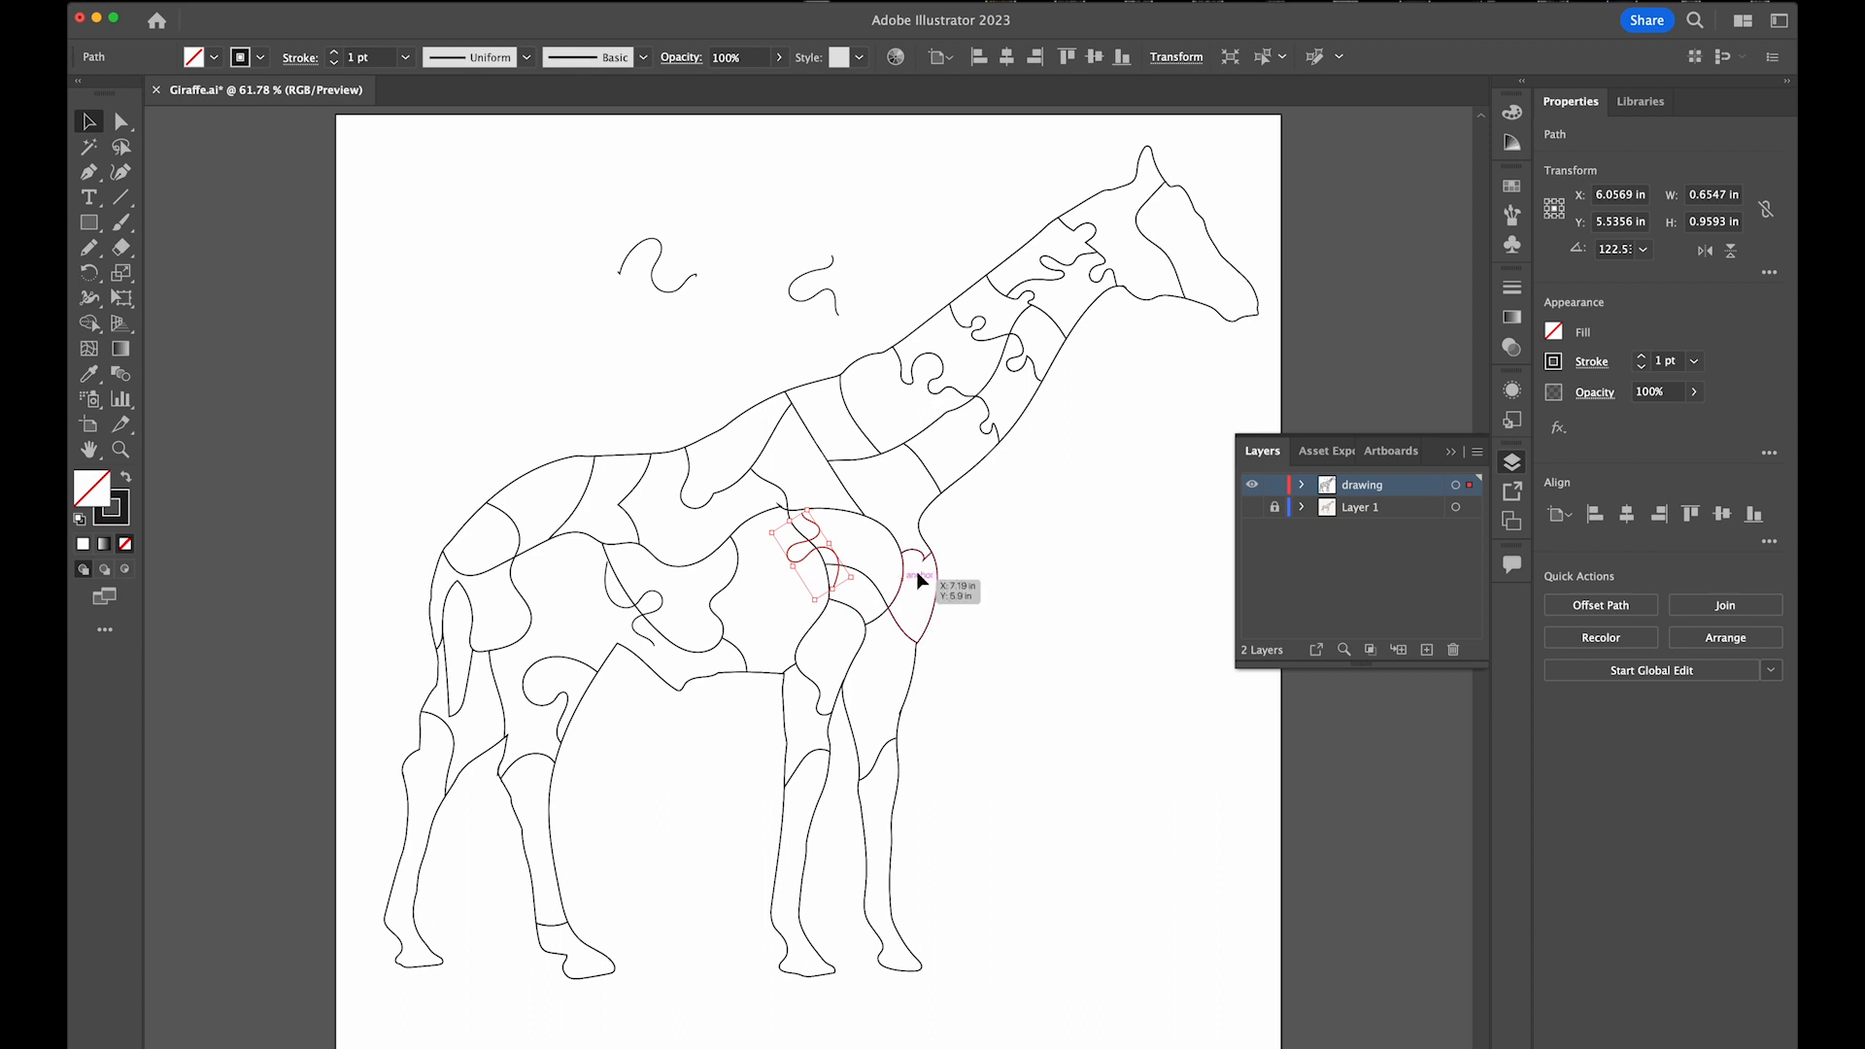
left_click(1011, 587)
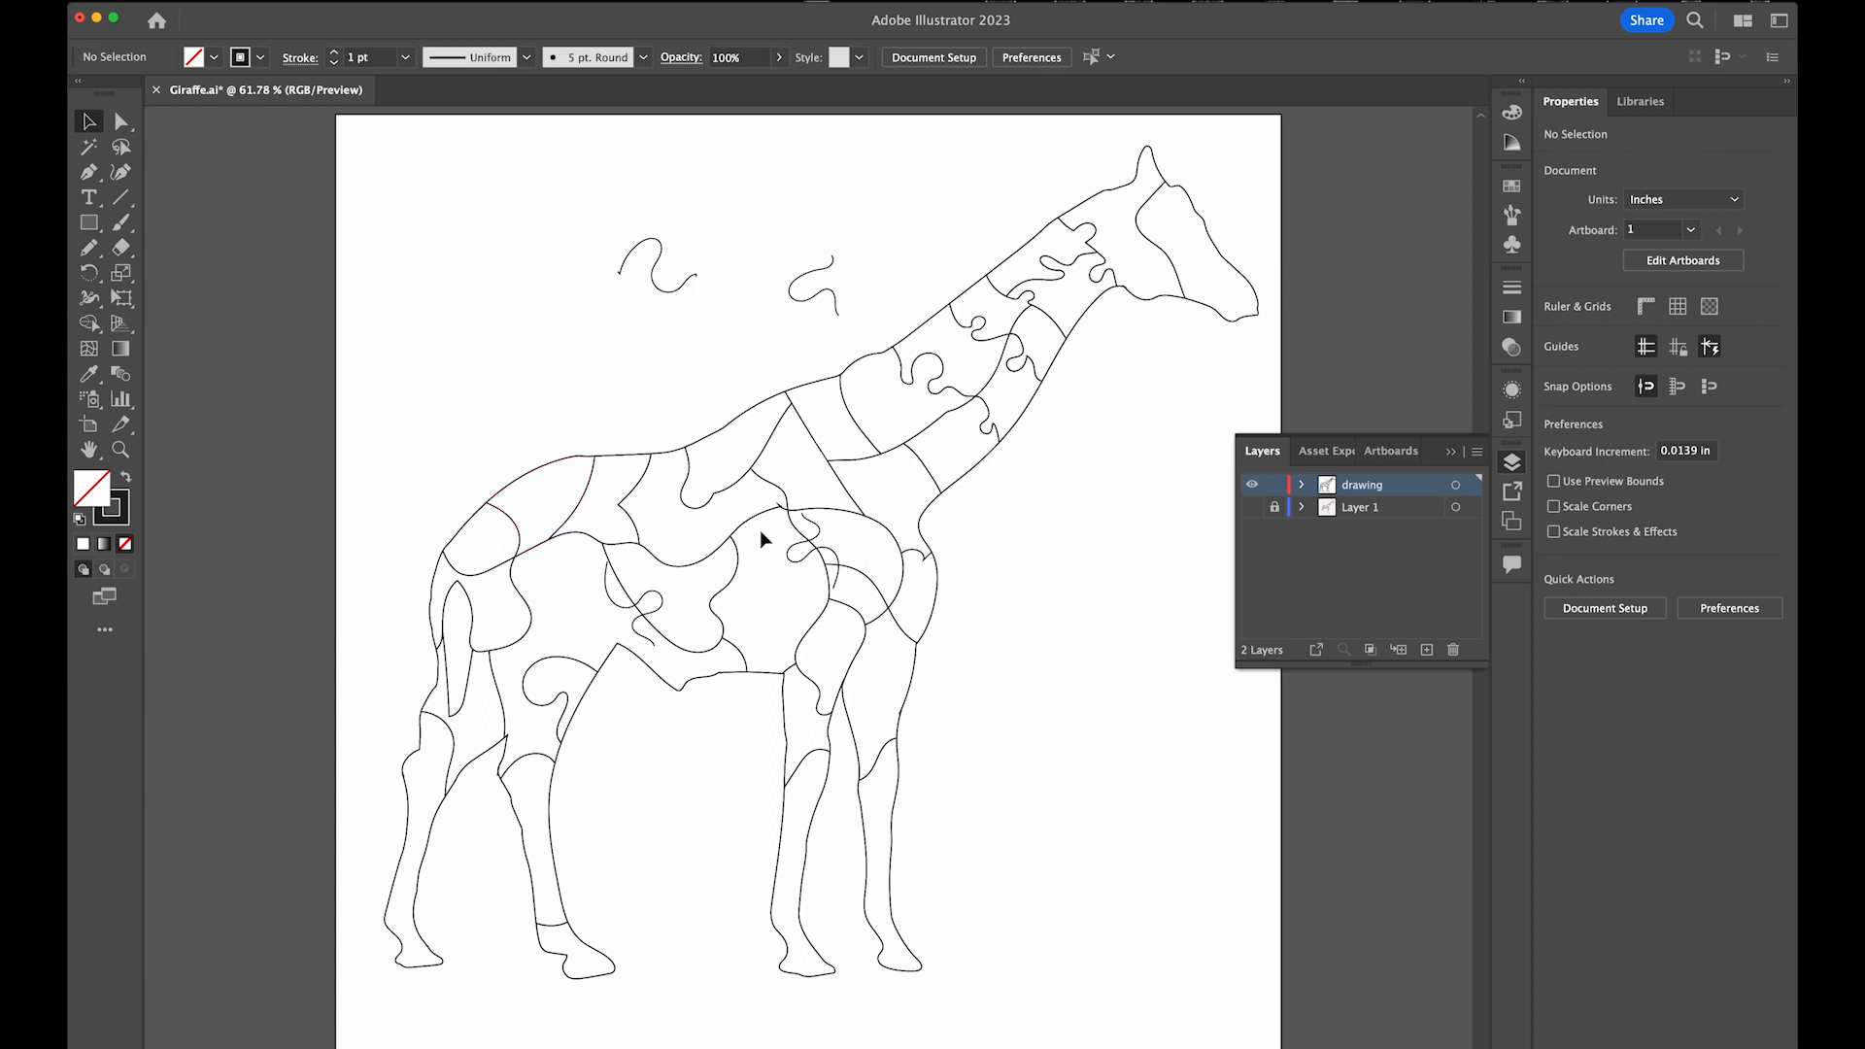
mouse_move(816, 558)
left_mouse_down()
mouse_move(821, 598)
mouse_move(588, 495)
mouse_move(630, 531)
mouse_move(598, 553)
mouse_move(592, 514)
left_mouse_up()
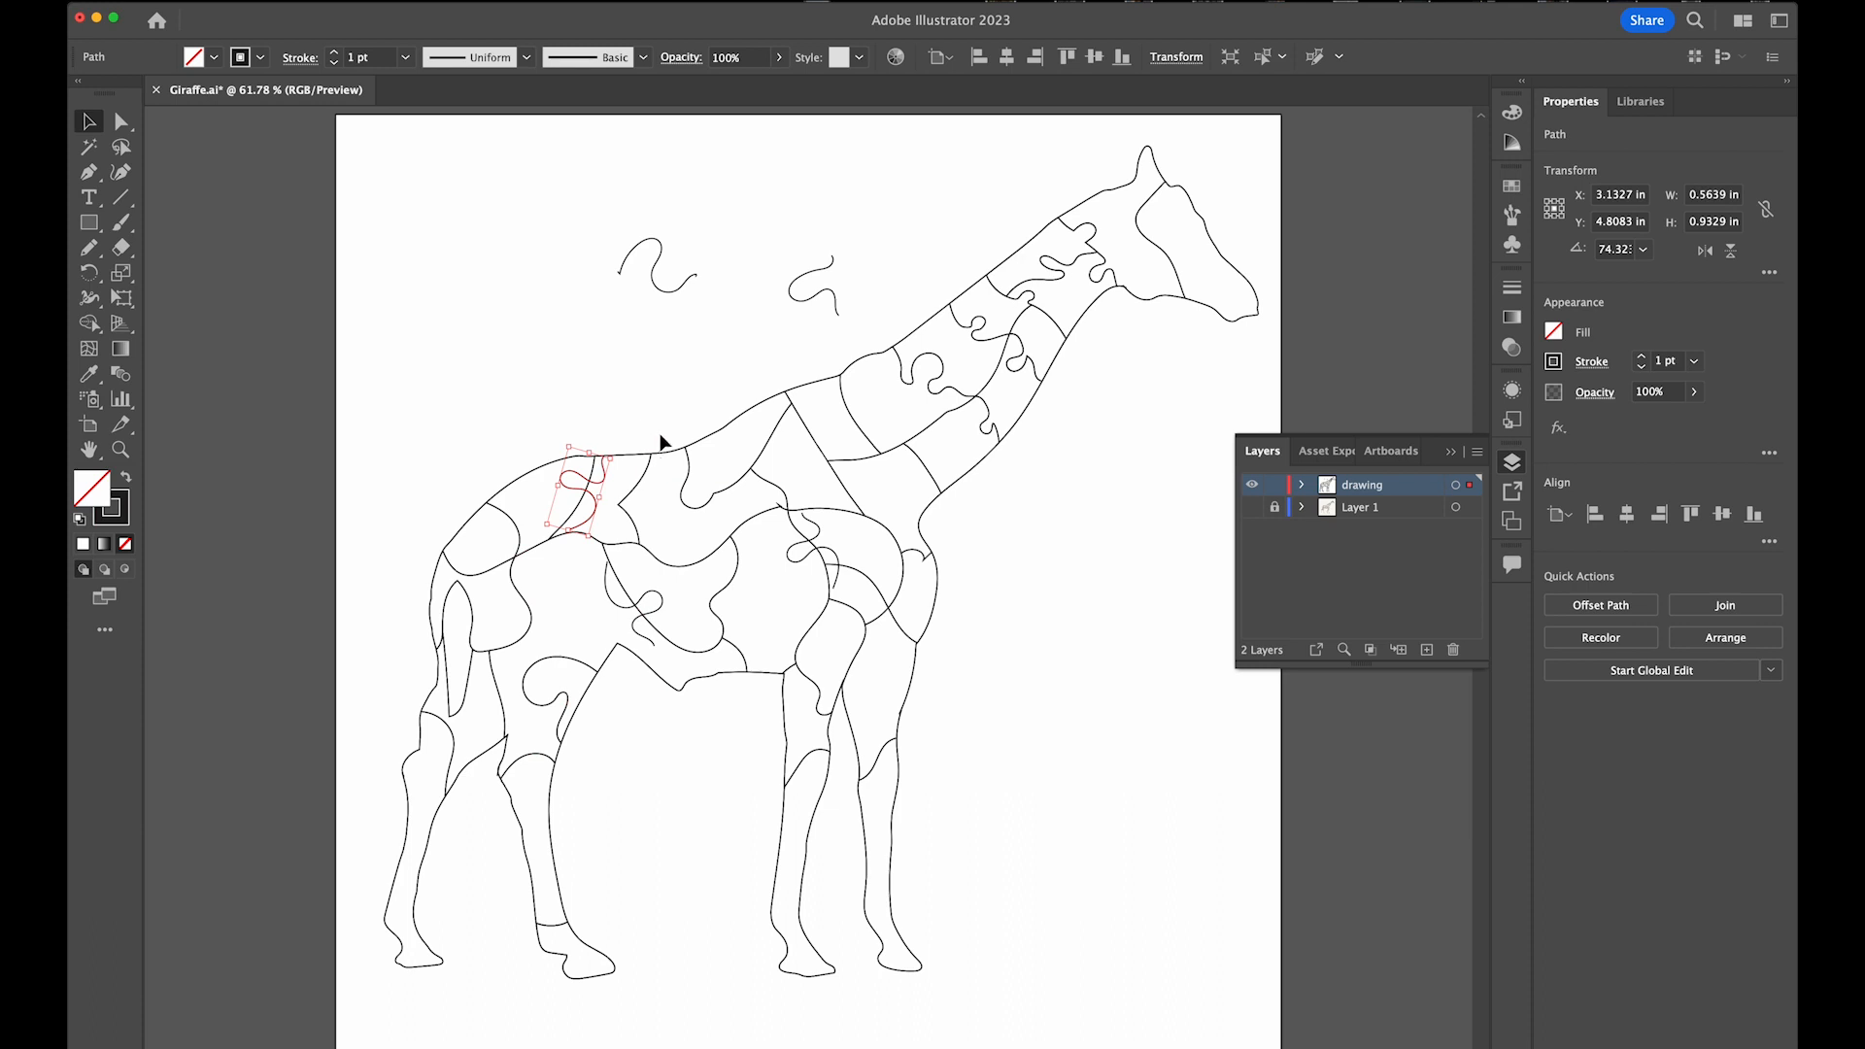
Select all paths and merge the new curves' tabs into the adjoining rump and belly regions with Shape Builder
key("super+a")
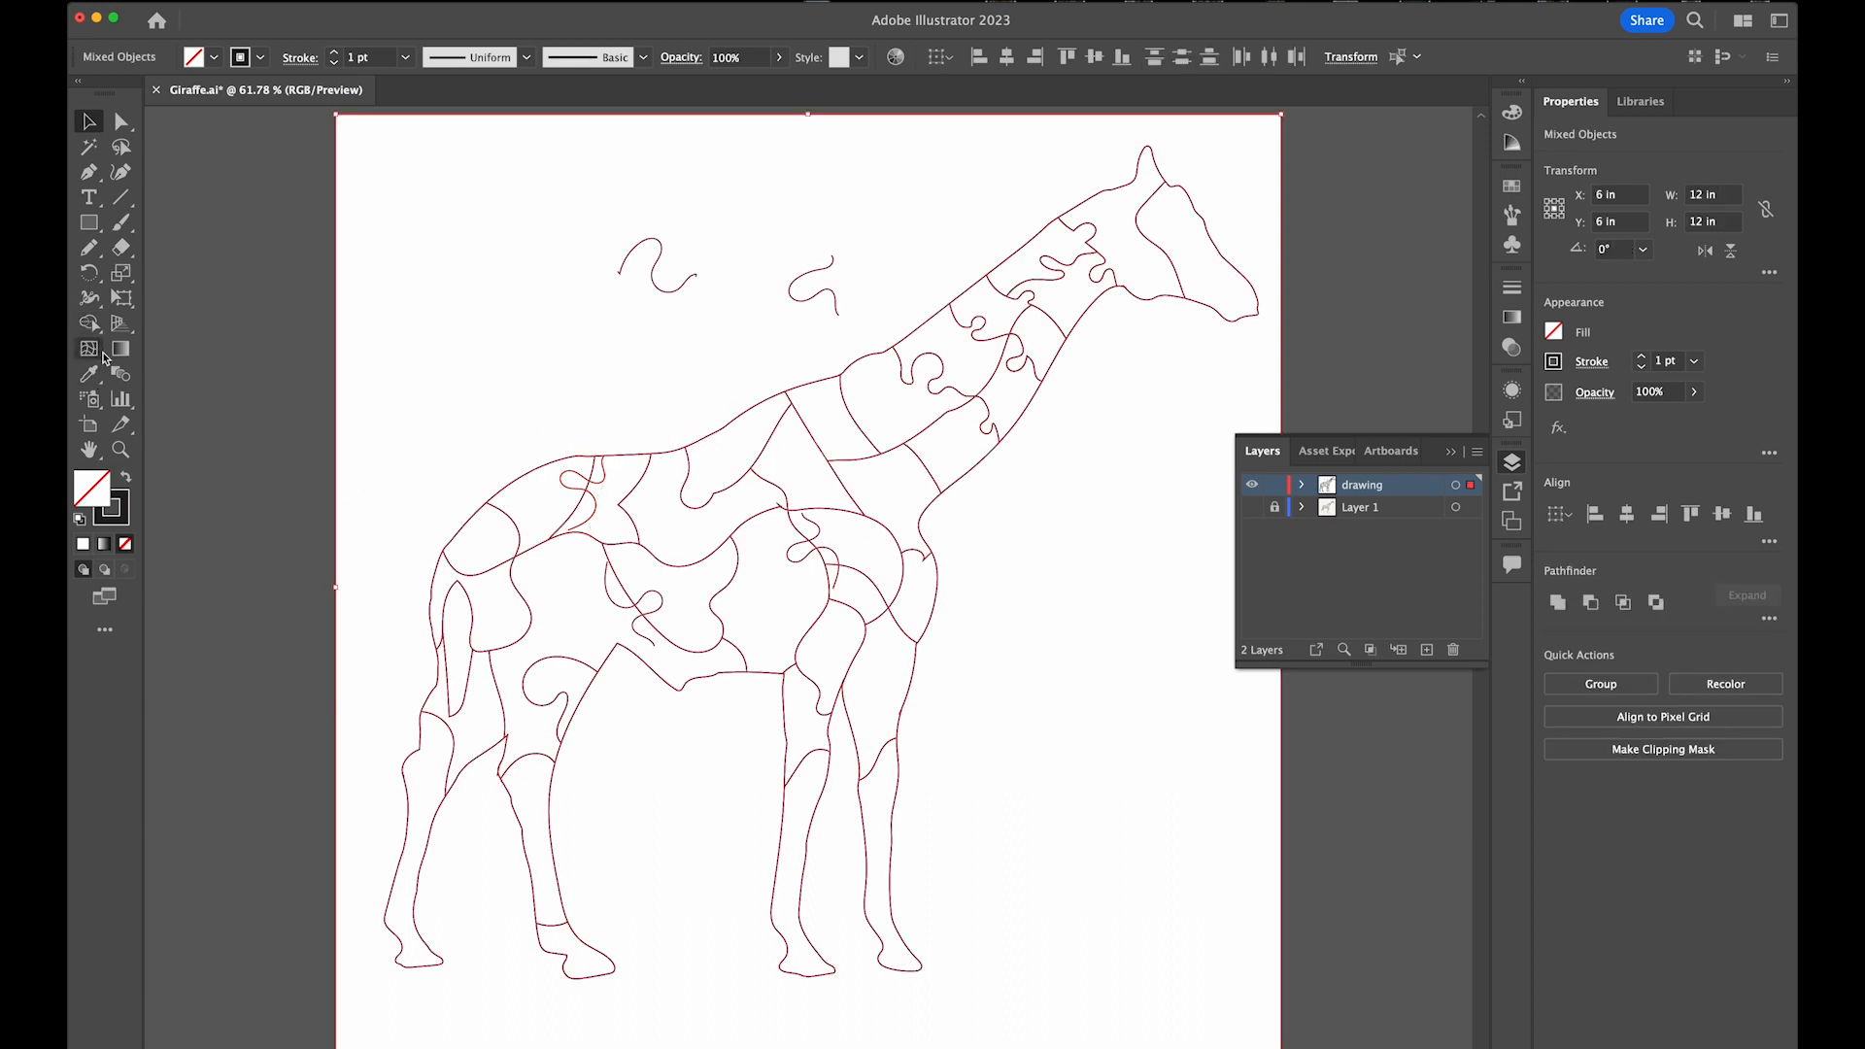
left_click(96, 330)
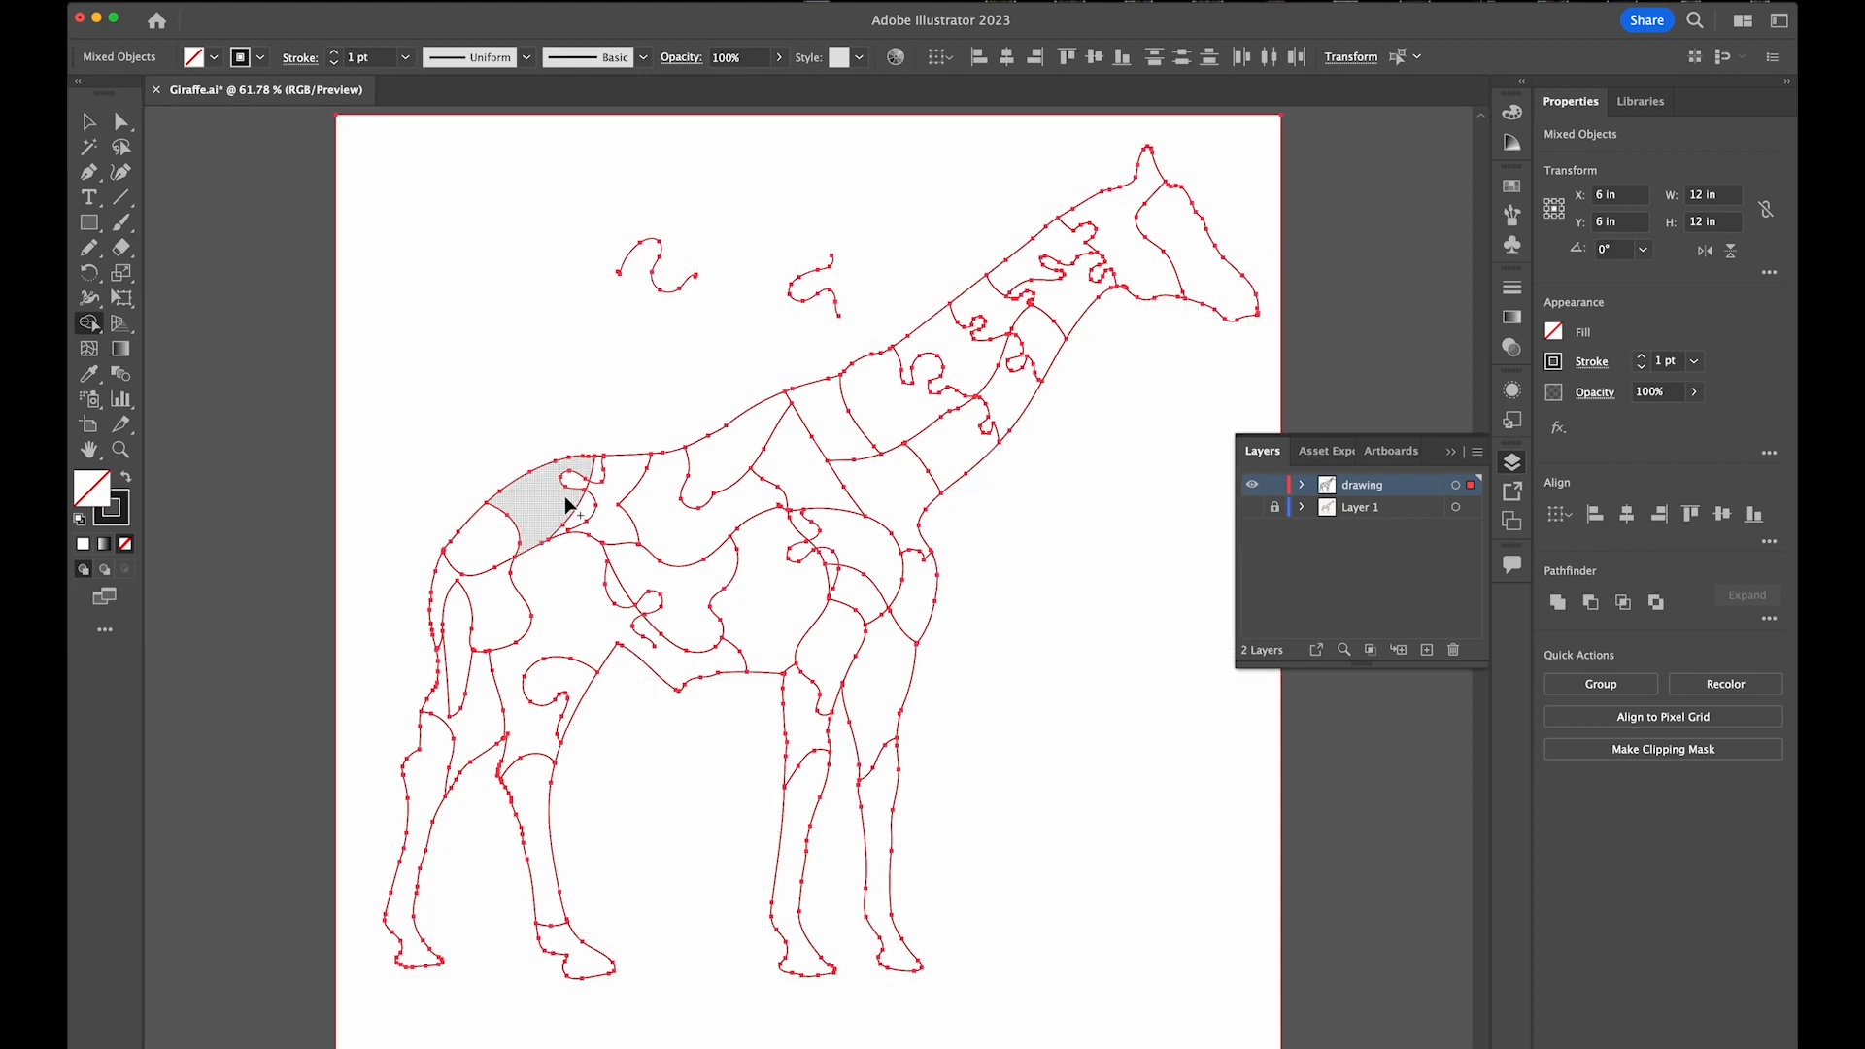
mouse_move(566, 498)
left_mouse_down()
mouse_move(587, 502)
mouse_move(597, 471)
left_mouse_up()
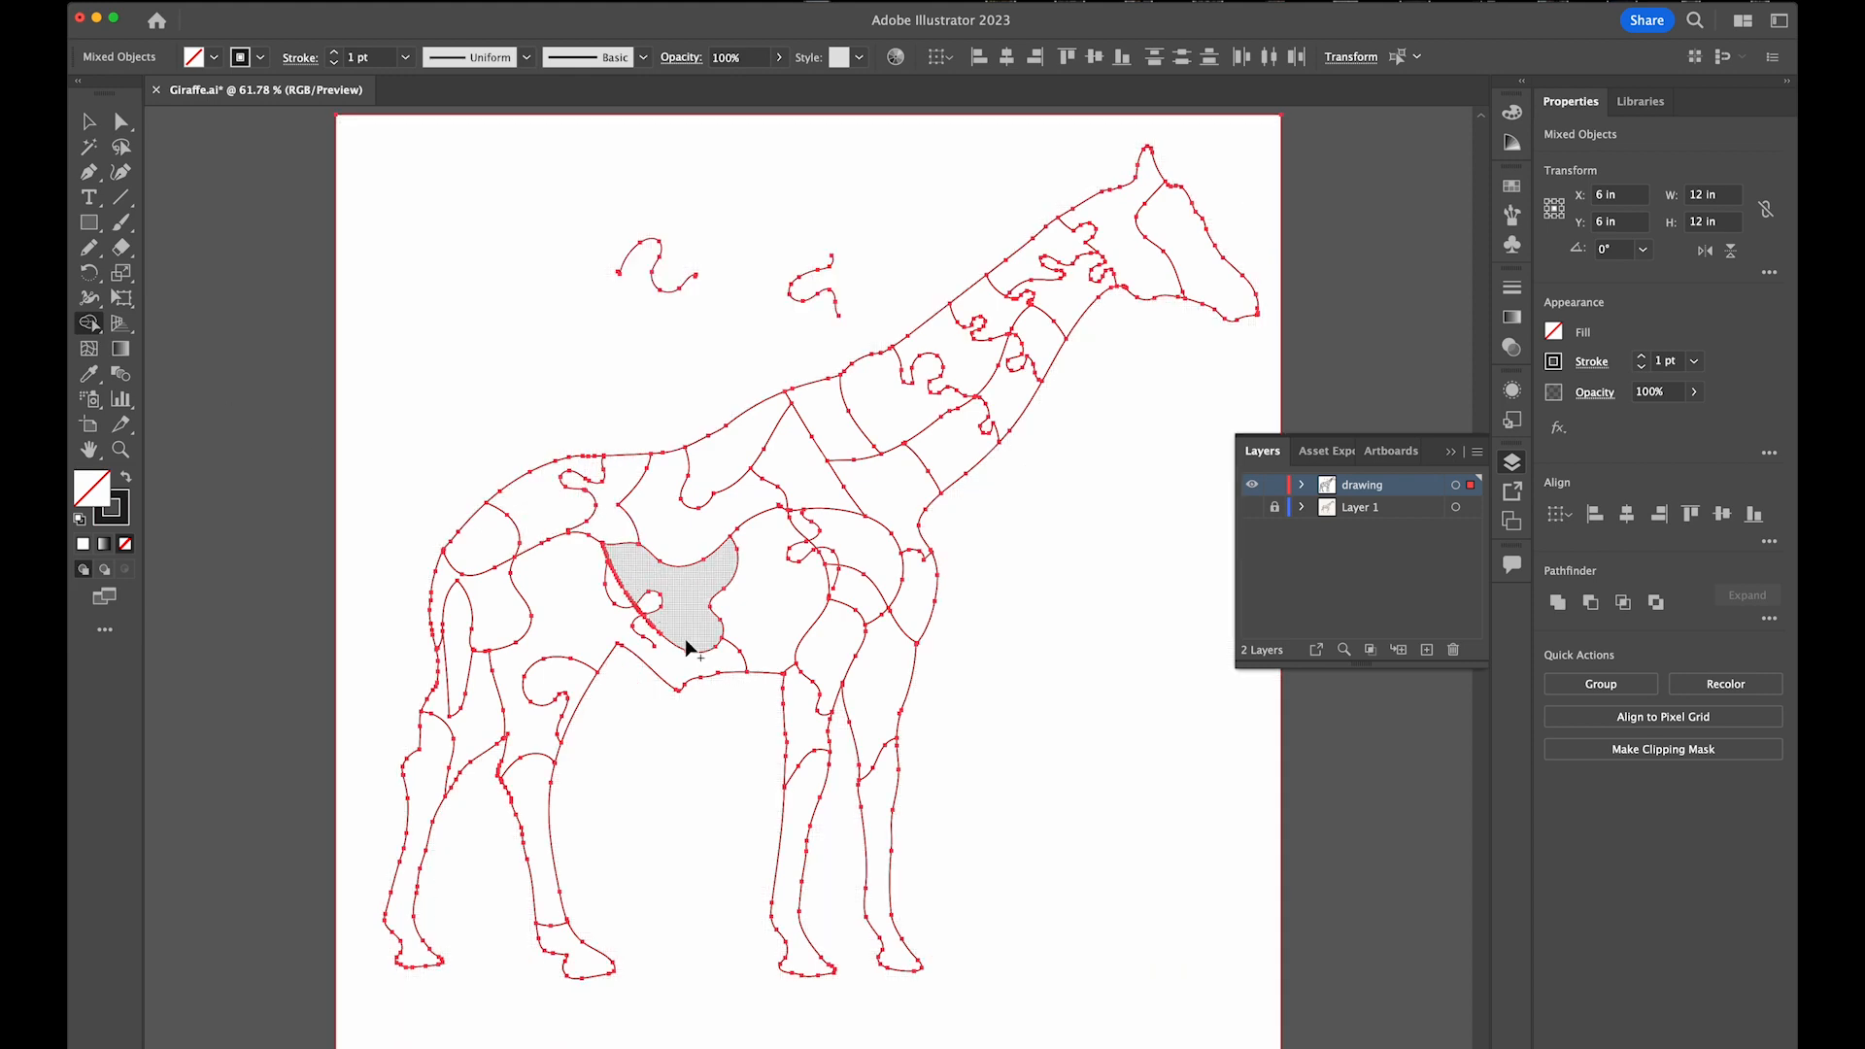
left_click_drag(622, 596, 627, 598)
Undo the last shoulder merge and merge the curve's rounded tab into the upper shoulder region with Shape Builder
left_click_drag(808, 529, 795, 535)
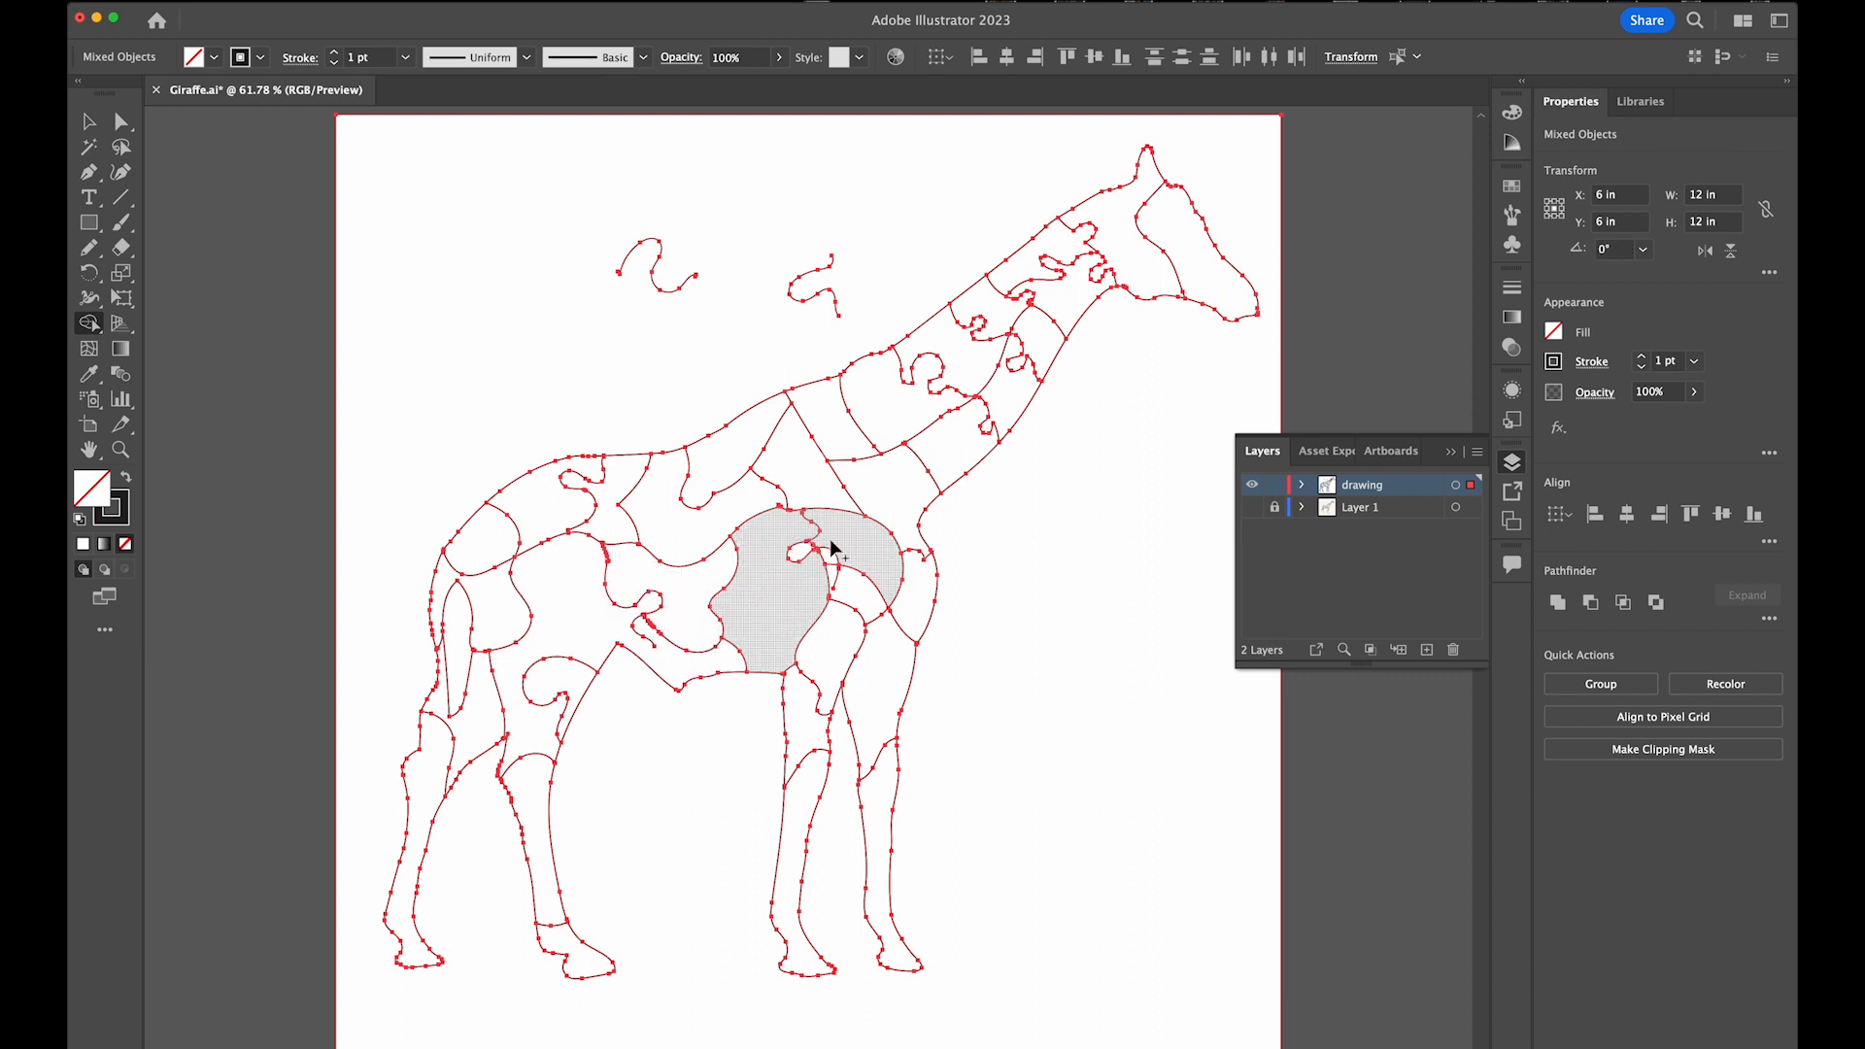
key("super+z")
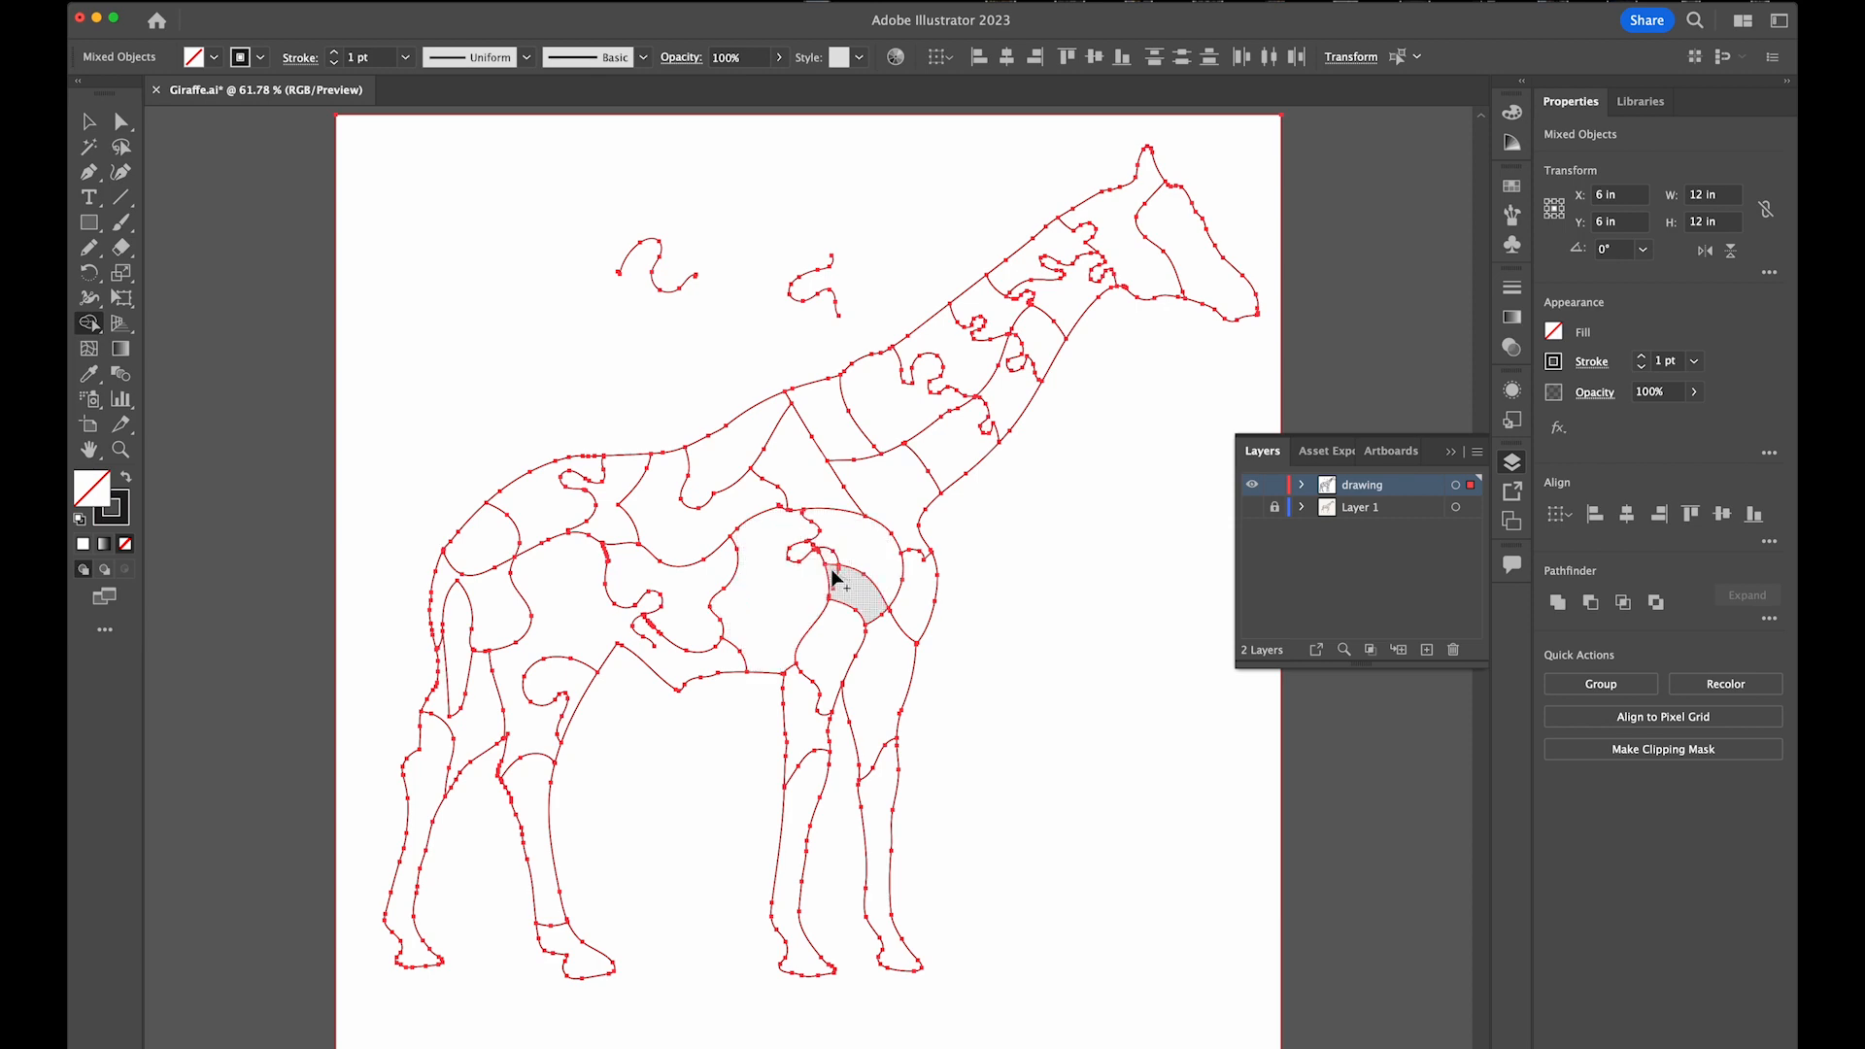
scroll(814, 573, "up", 5)
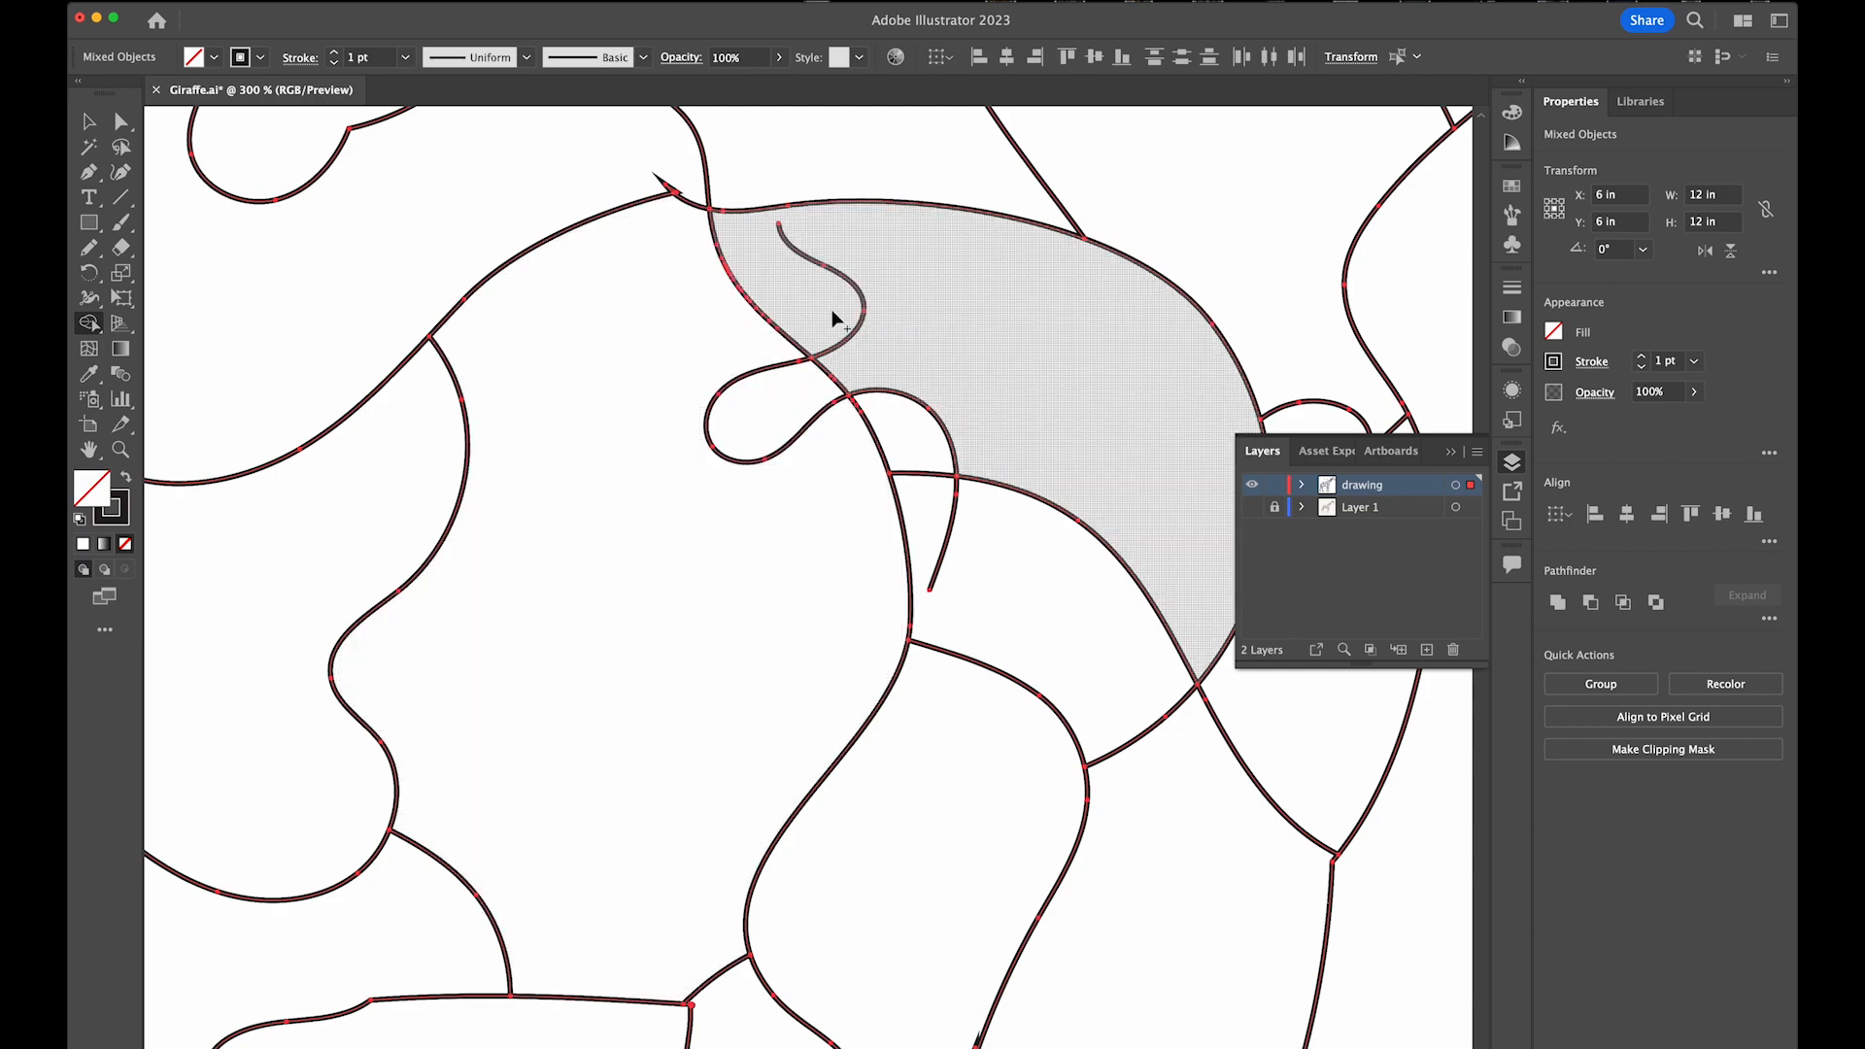
left_click_drag(799, 388, 865, 363)
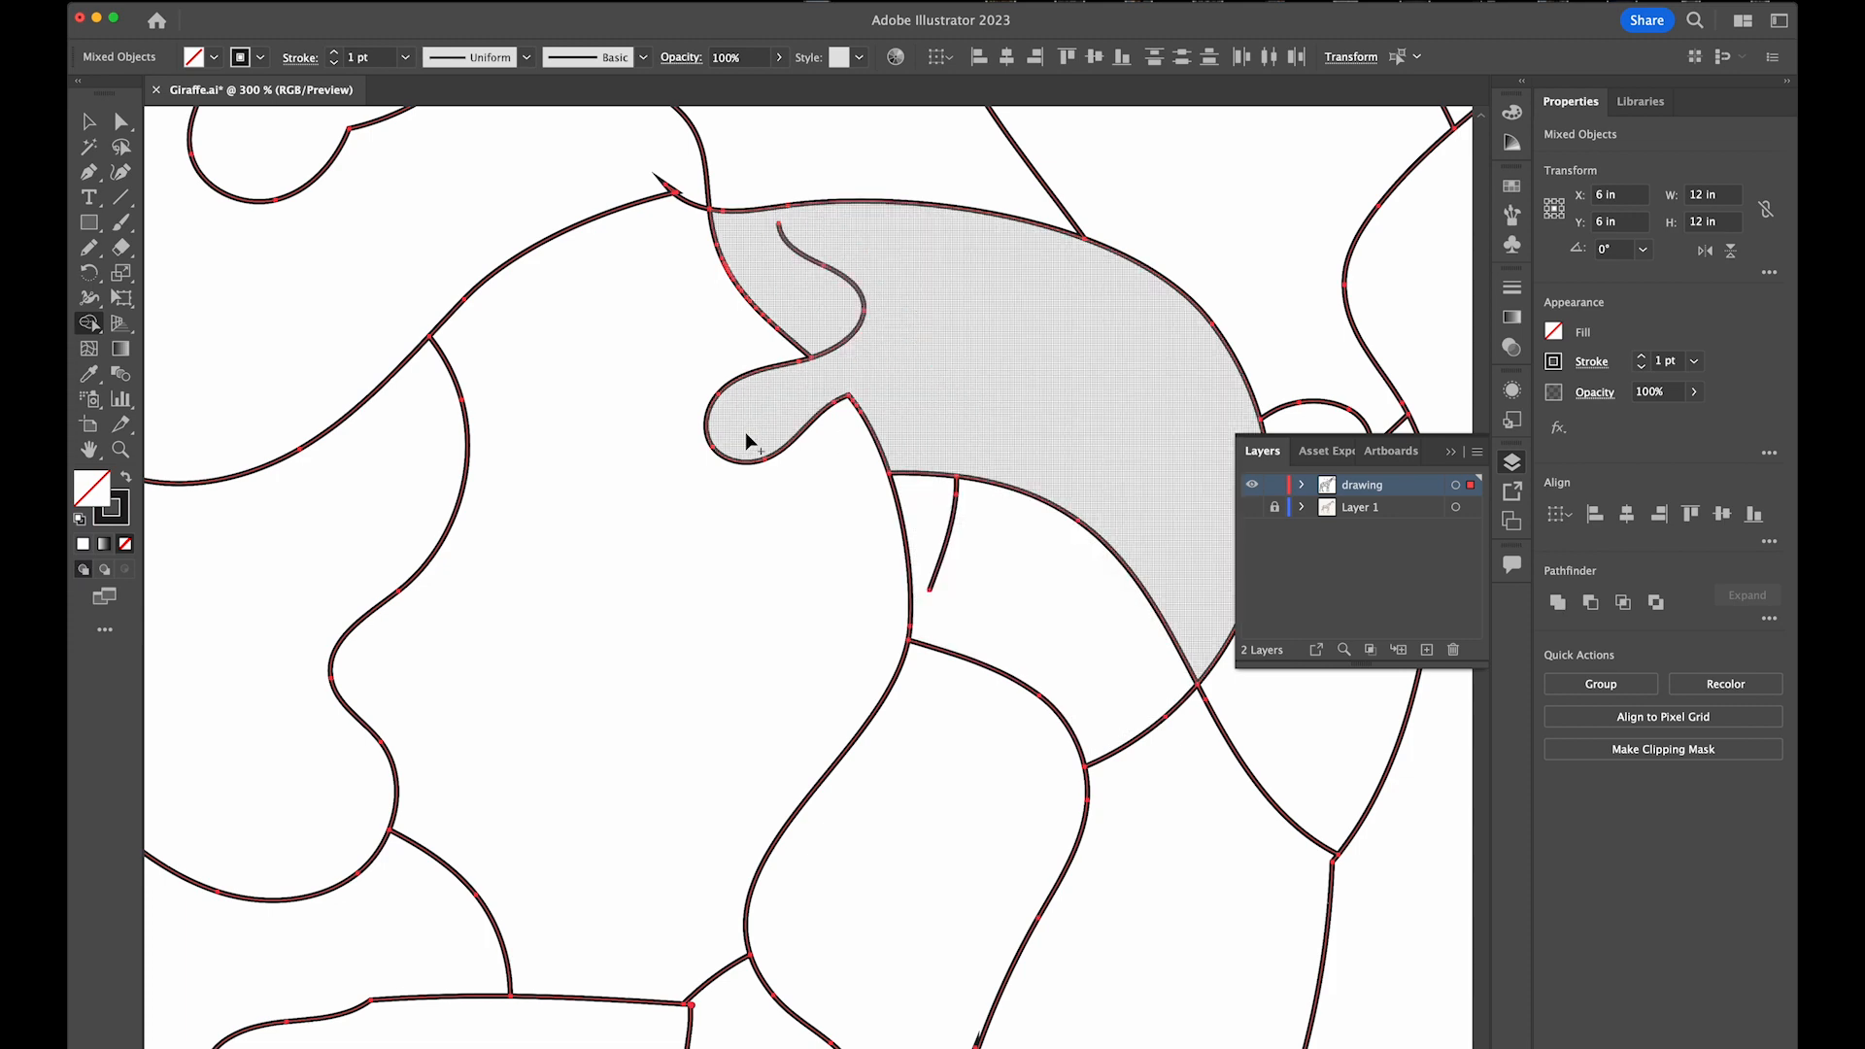
Delete the leftover curve segments around the shoulder tab and the tail below the belly tab
left_click(89, 120)
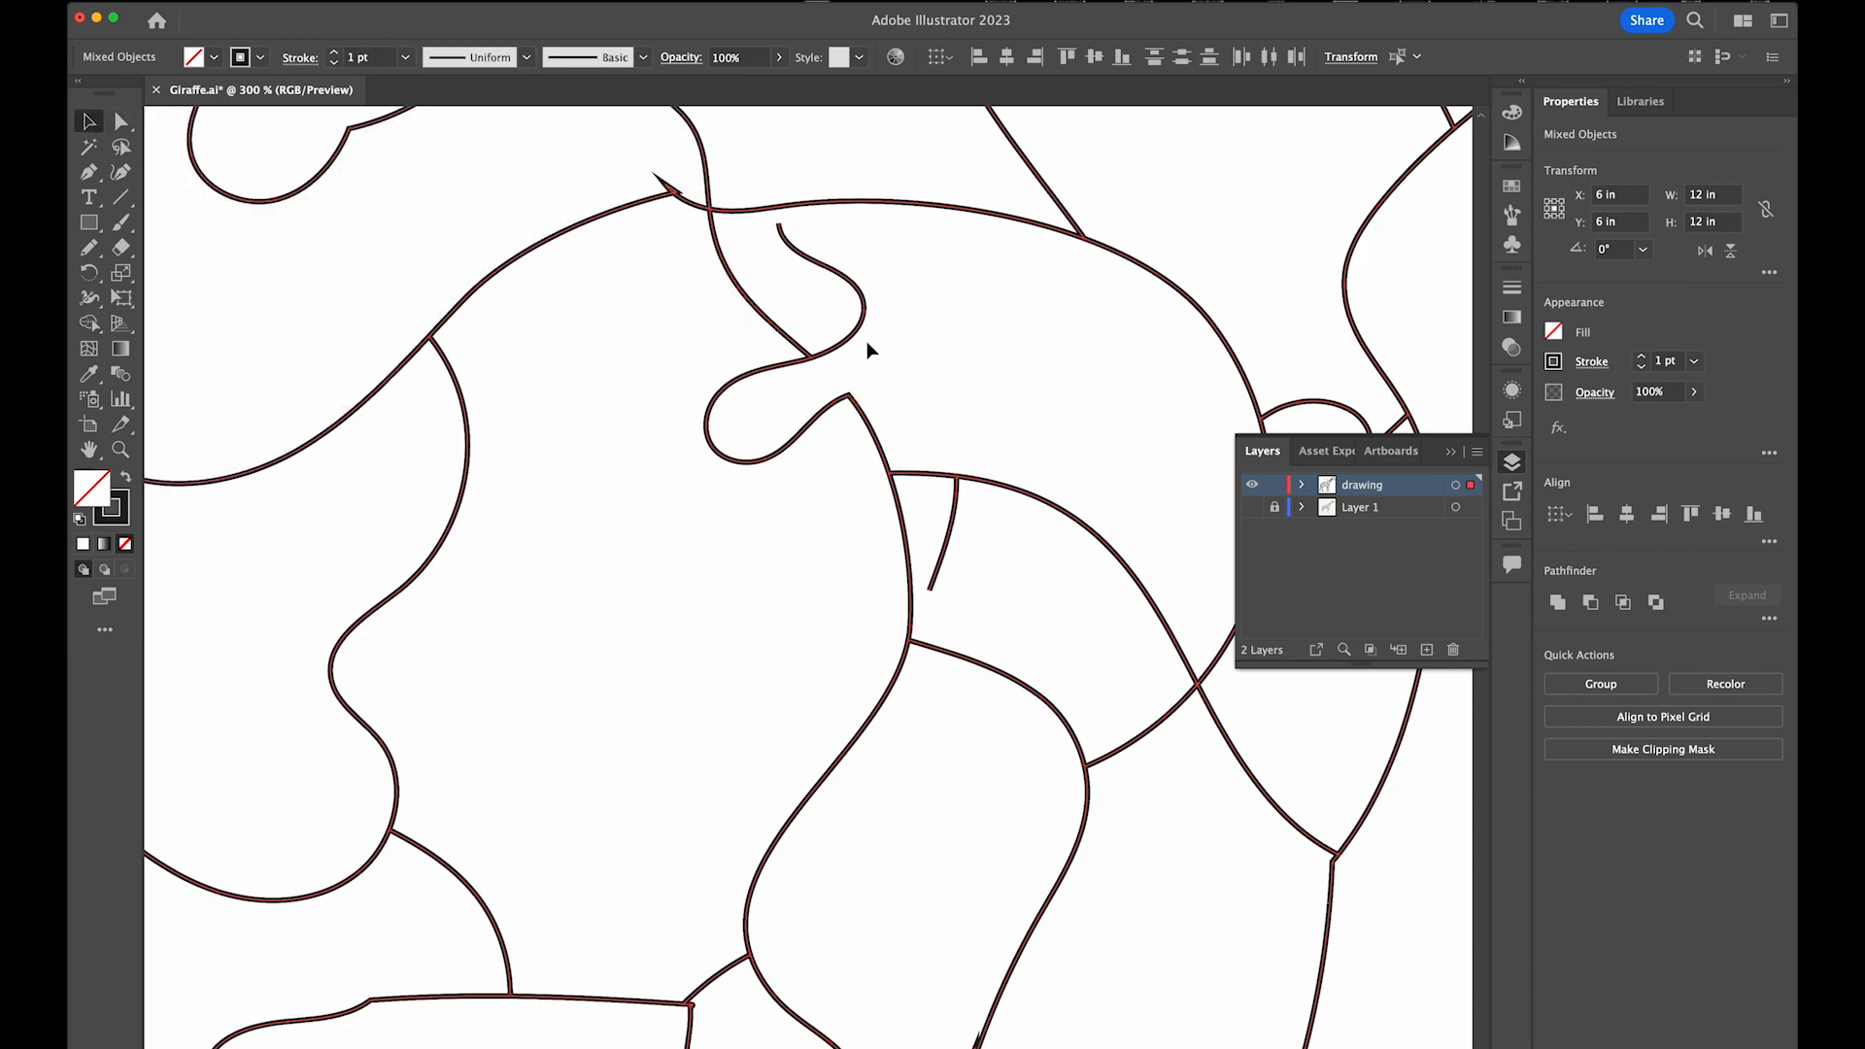
left_click(852, 304)
key("Delete")
left_click(949, 530)
key("Delete")
scroll(962, 487, "left", 10)
scroll(962, 487, "down", 3)
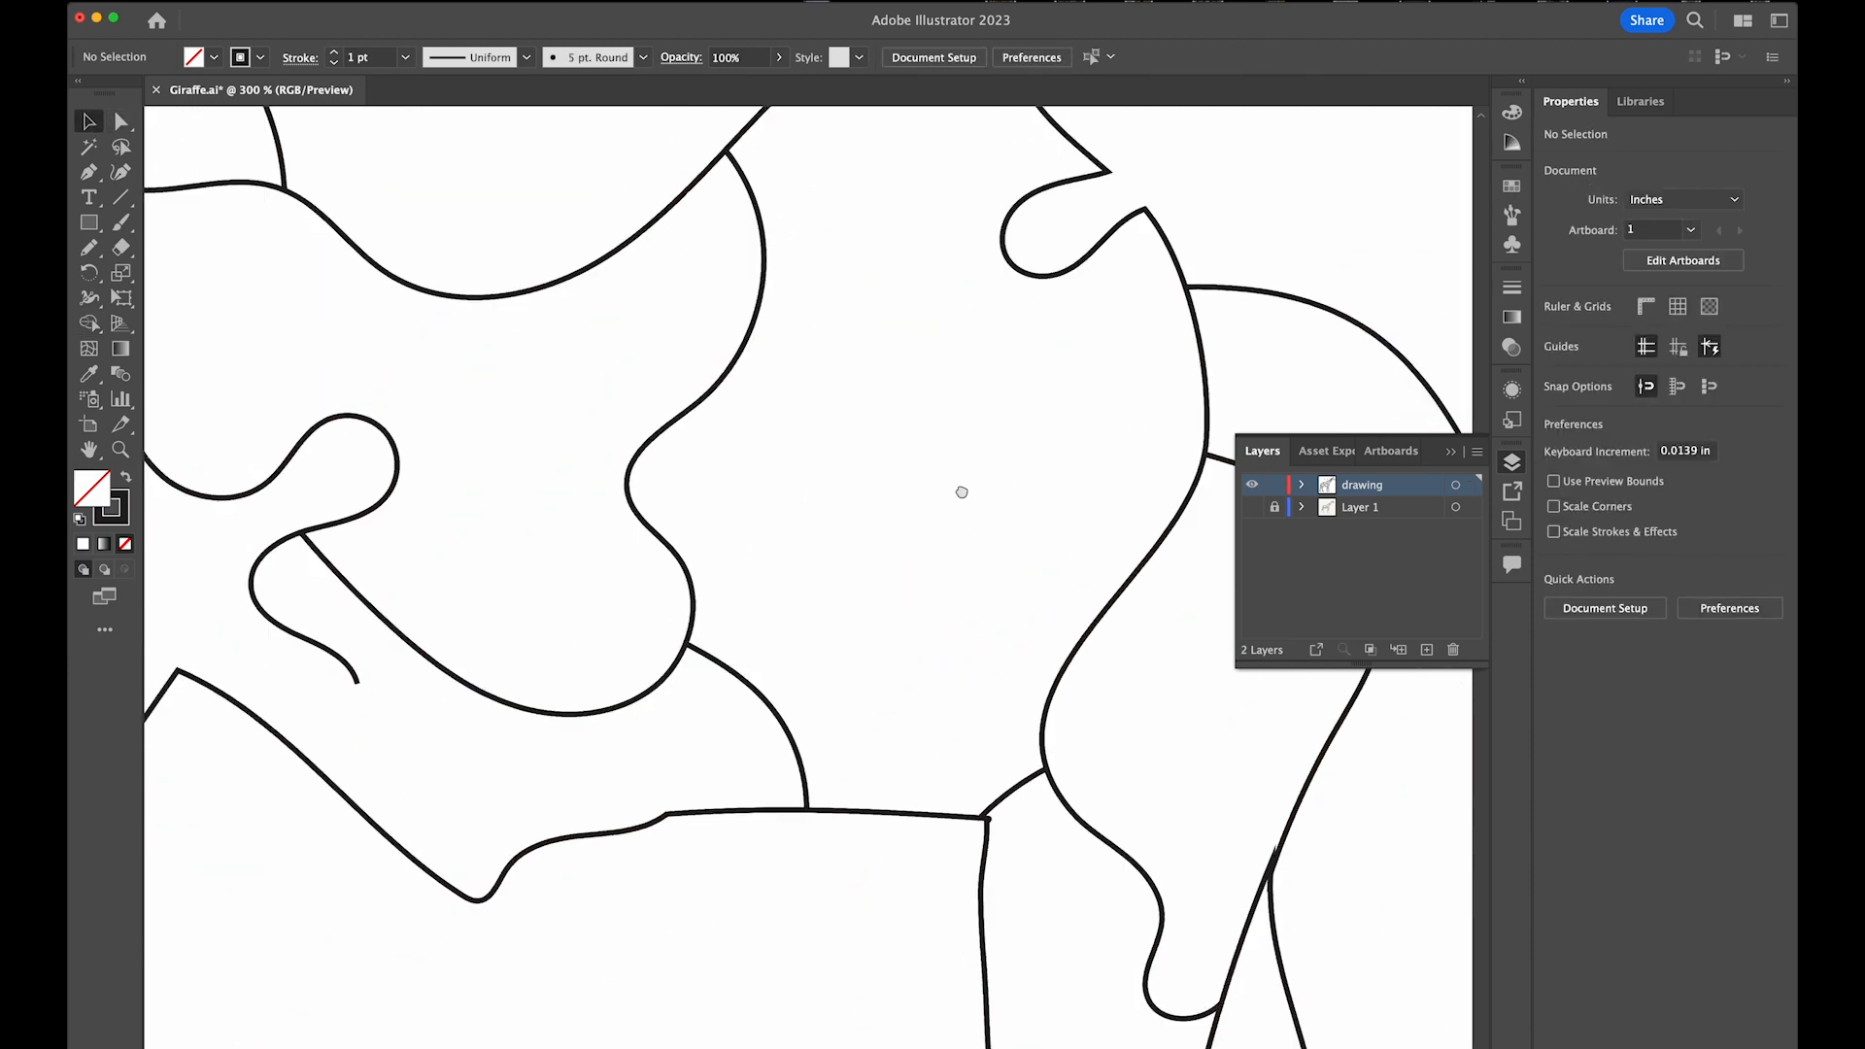
left_click(481, 724)
key("Delete")
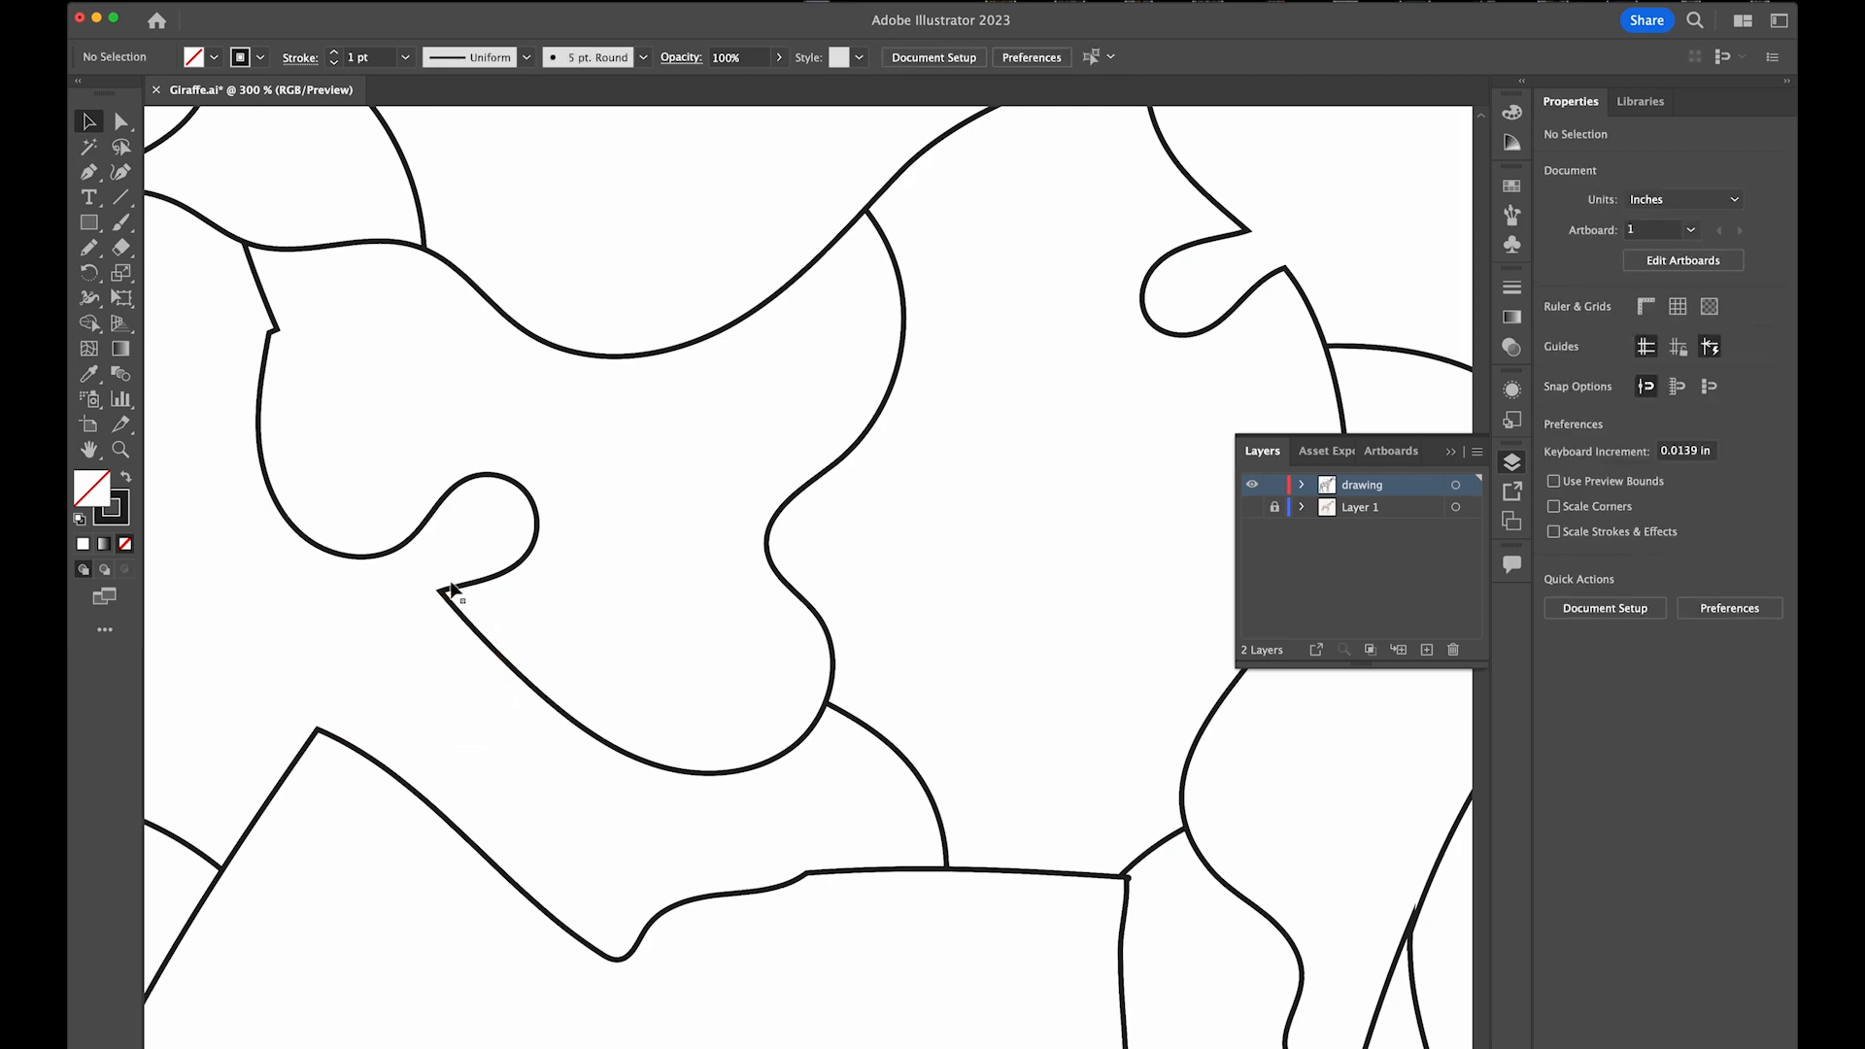
Examine the reshaped belly, rump and shoulder boundaries up close and at full-body scale
left_click_drag(769, 675, 772, 678)
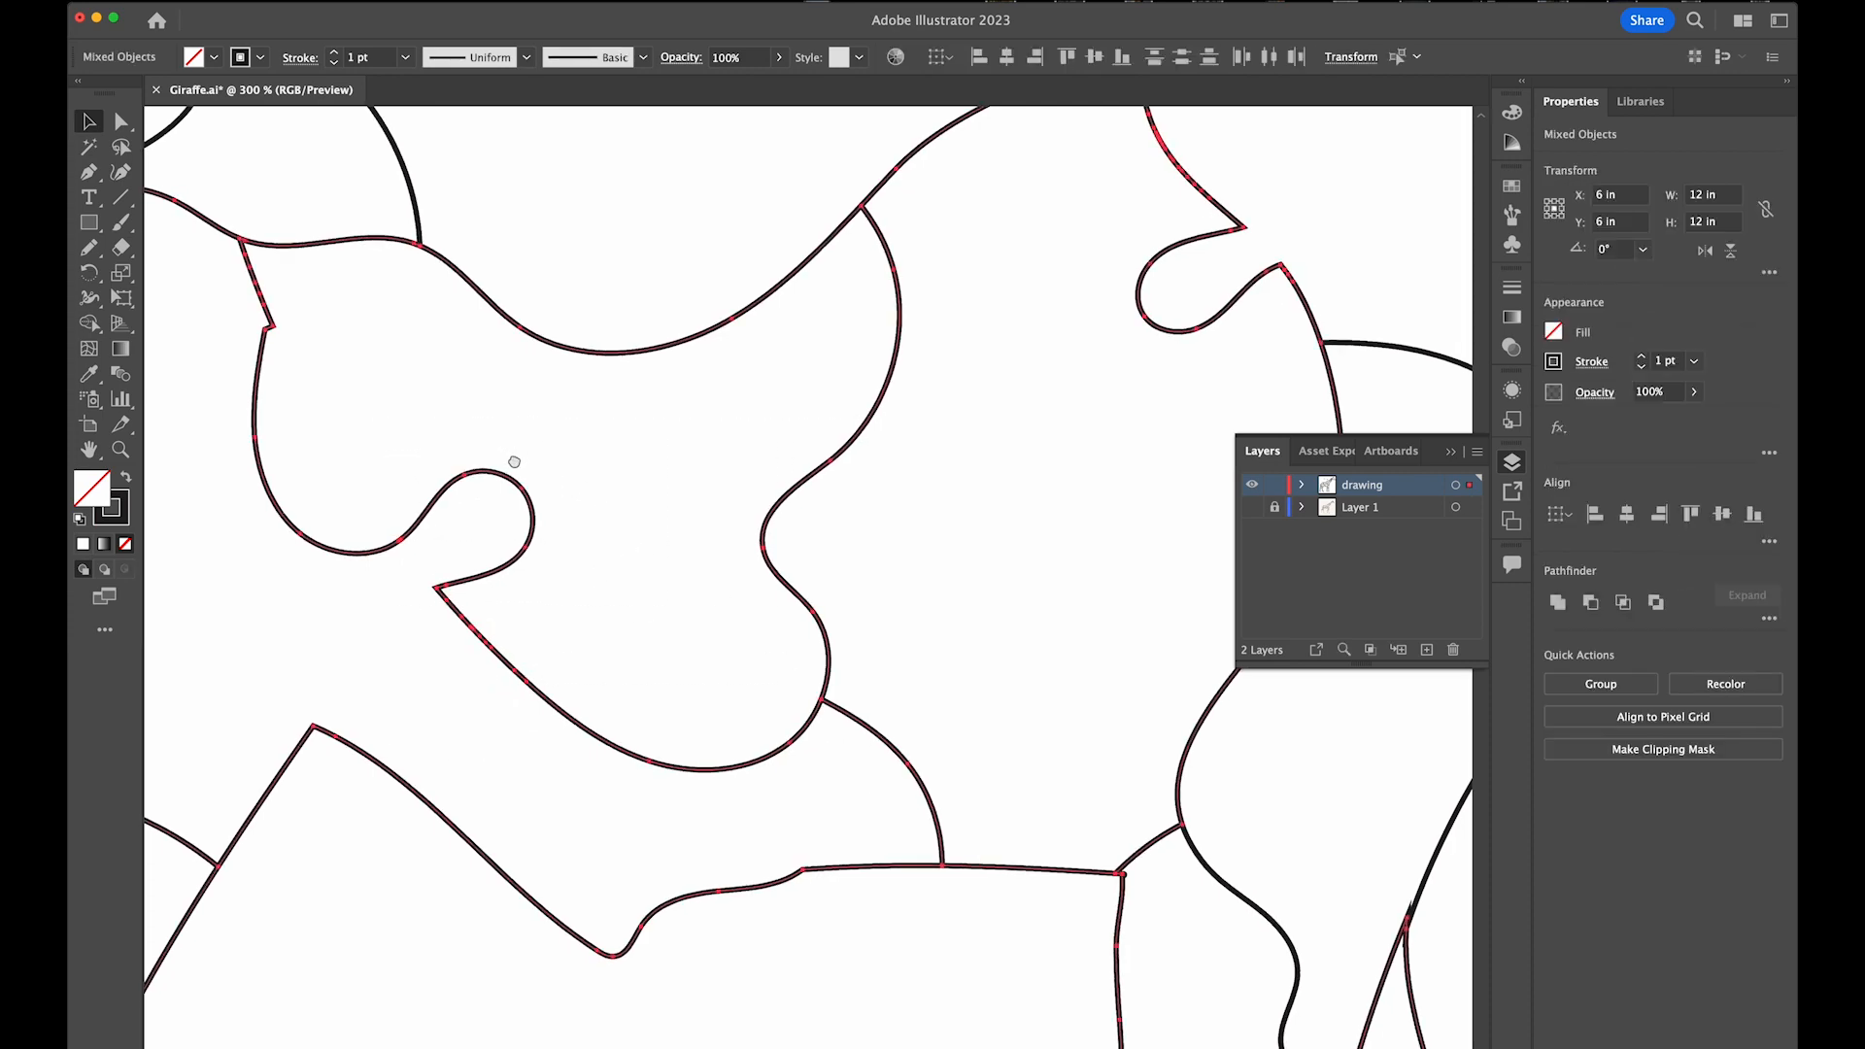
left_click_drag(482, 430, 842, 746)
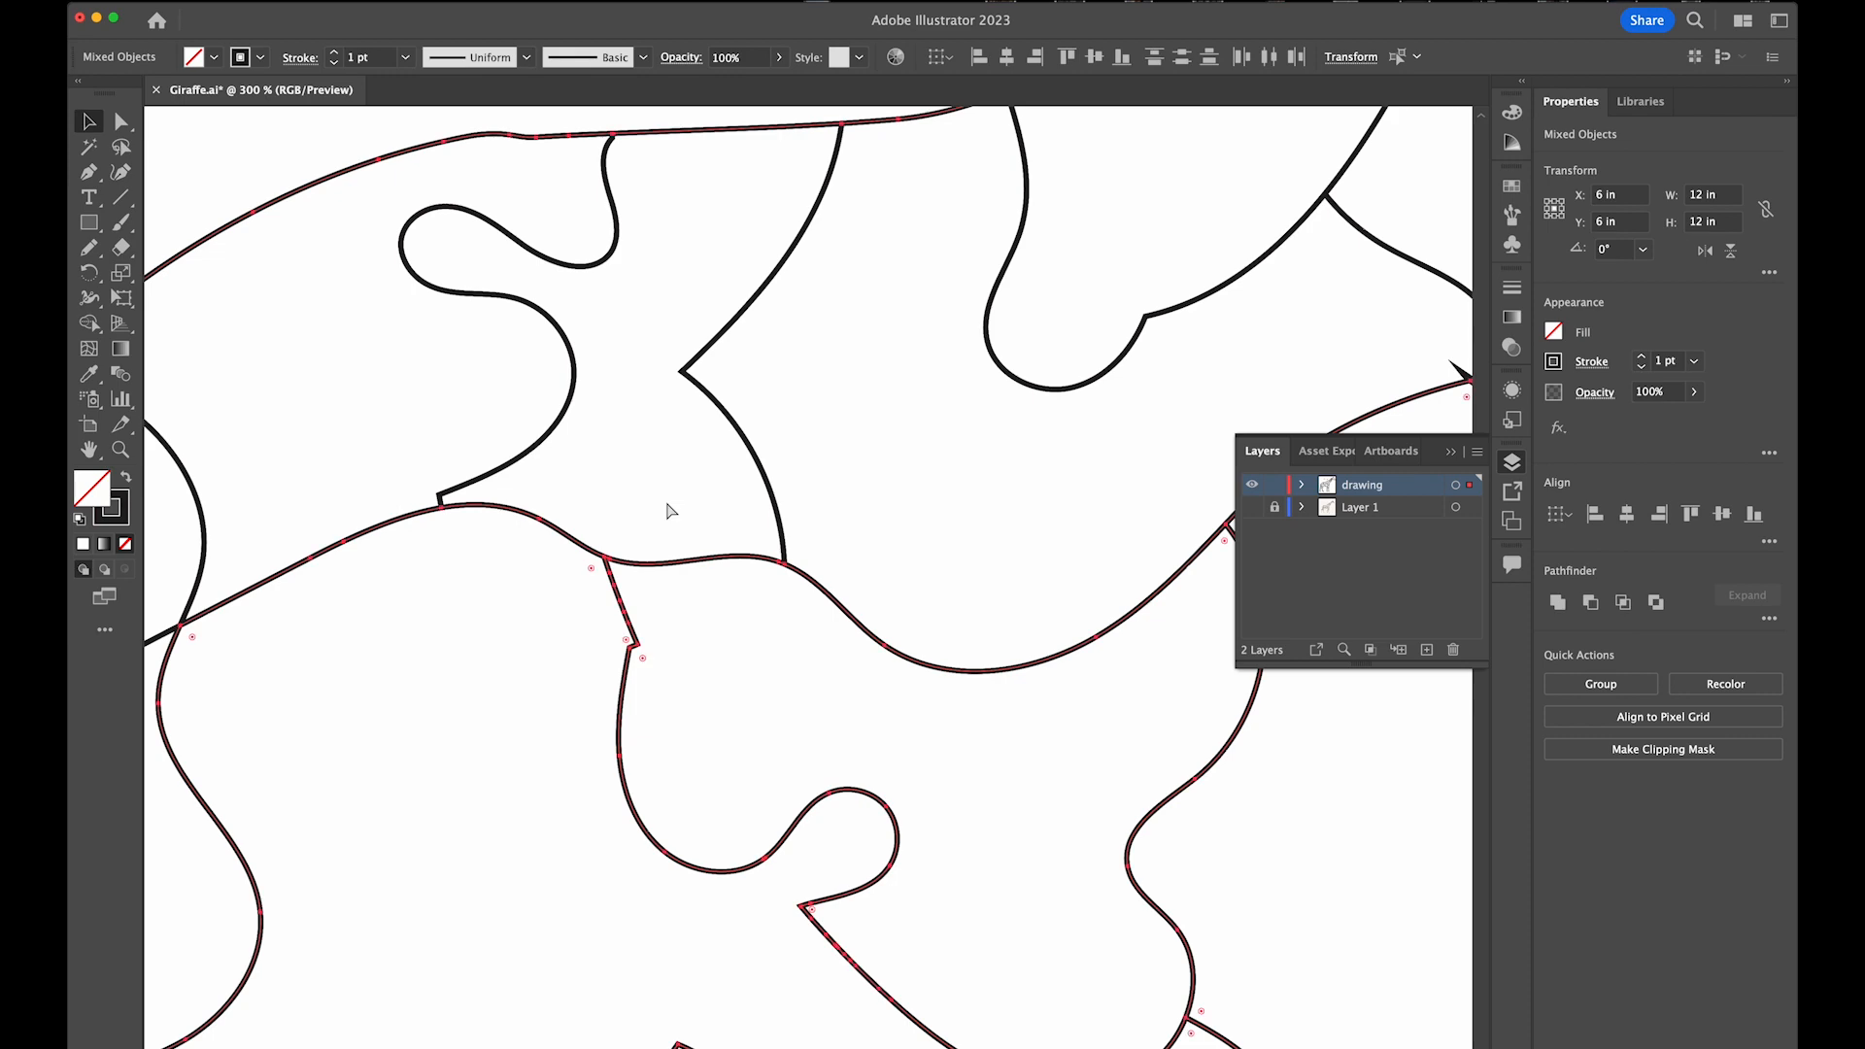
key("super+minus")
key("super+equal")
key("super+equal")
key("super+equal")
key("super+equal")
key("super+minus")
key("super+minus")
key("super+minus")
key("super+minus")
key("super+minus")
key("super+minus")
key("super+minus")
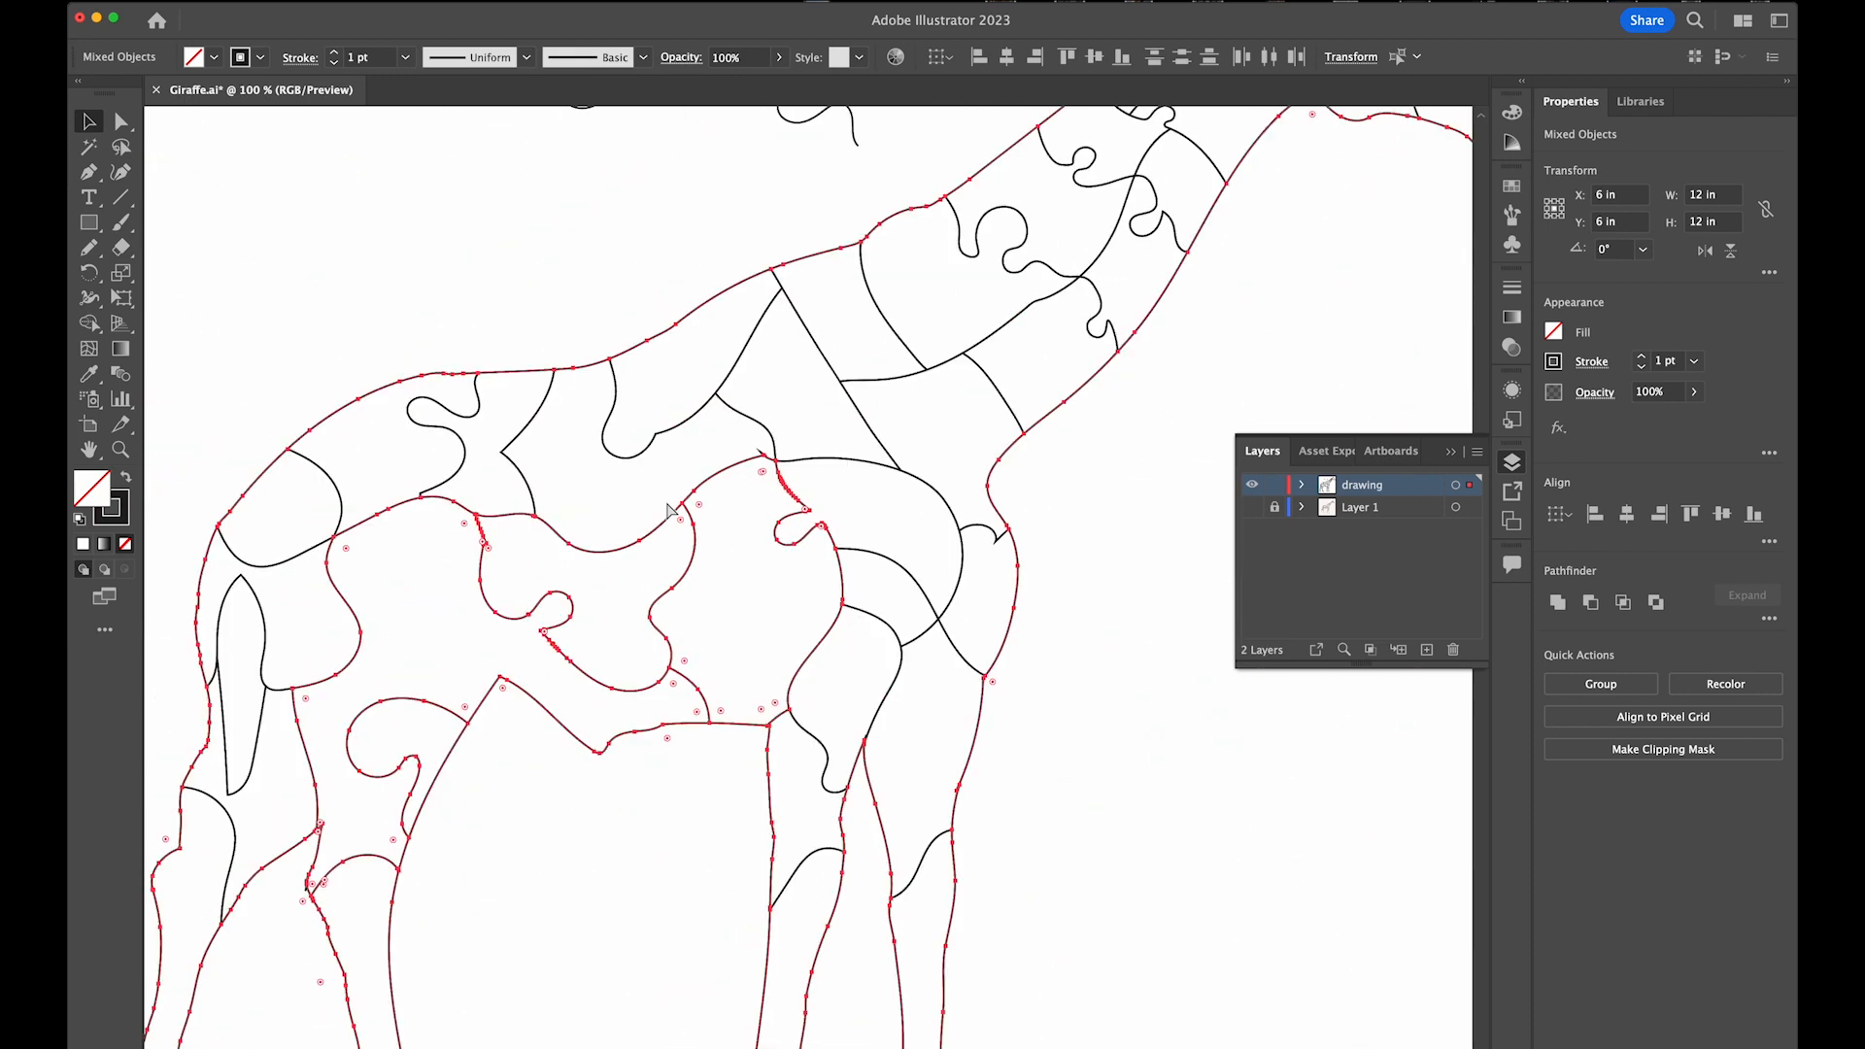
Remove the two spare curves above the back and select the compound path formed by the frame and giraffe outline
key("shift+super+a")
scroll(962, 473, "down", 3)
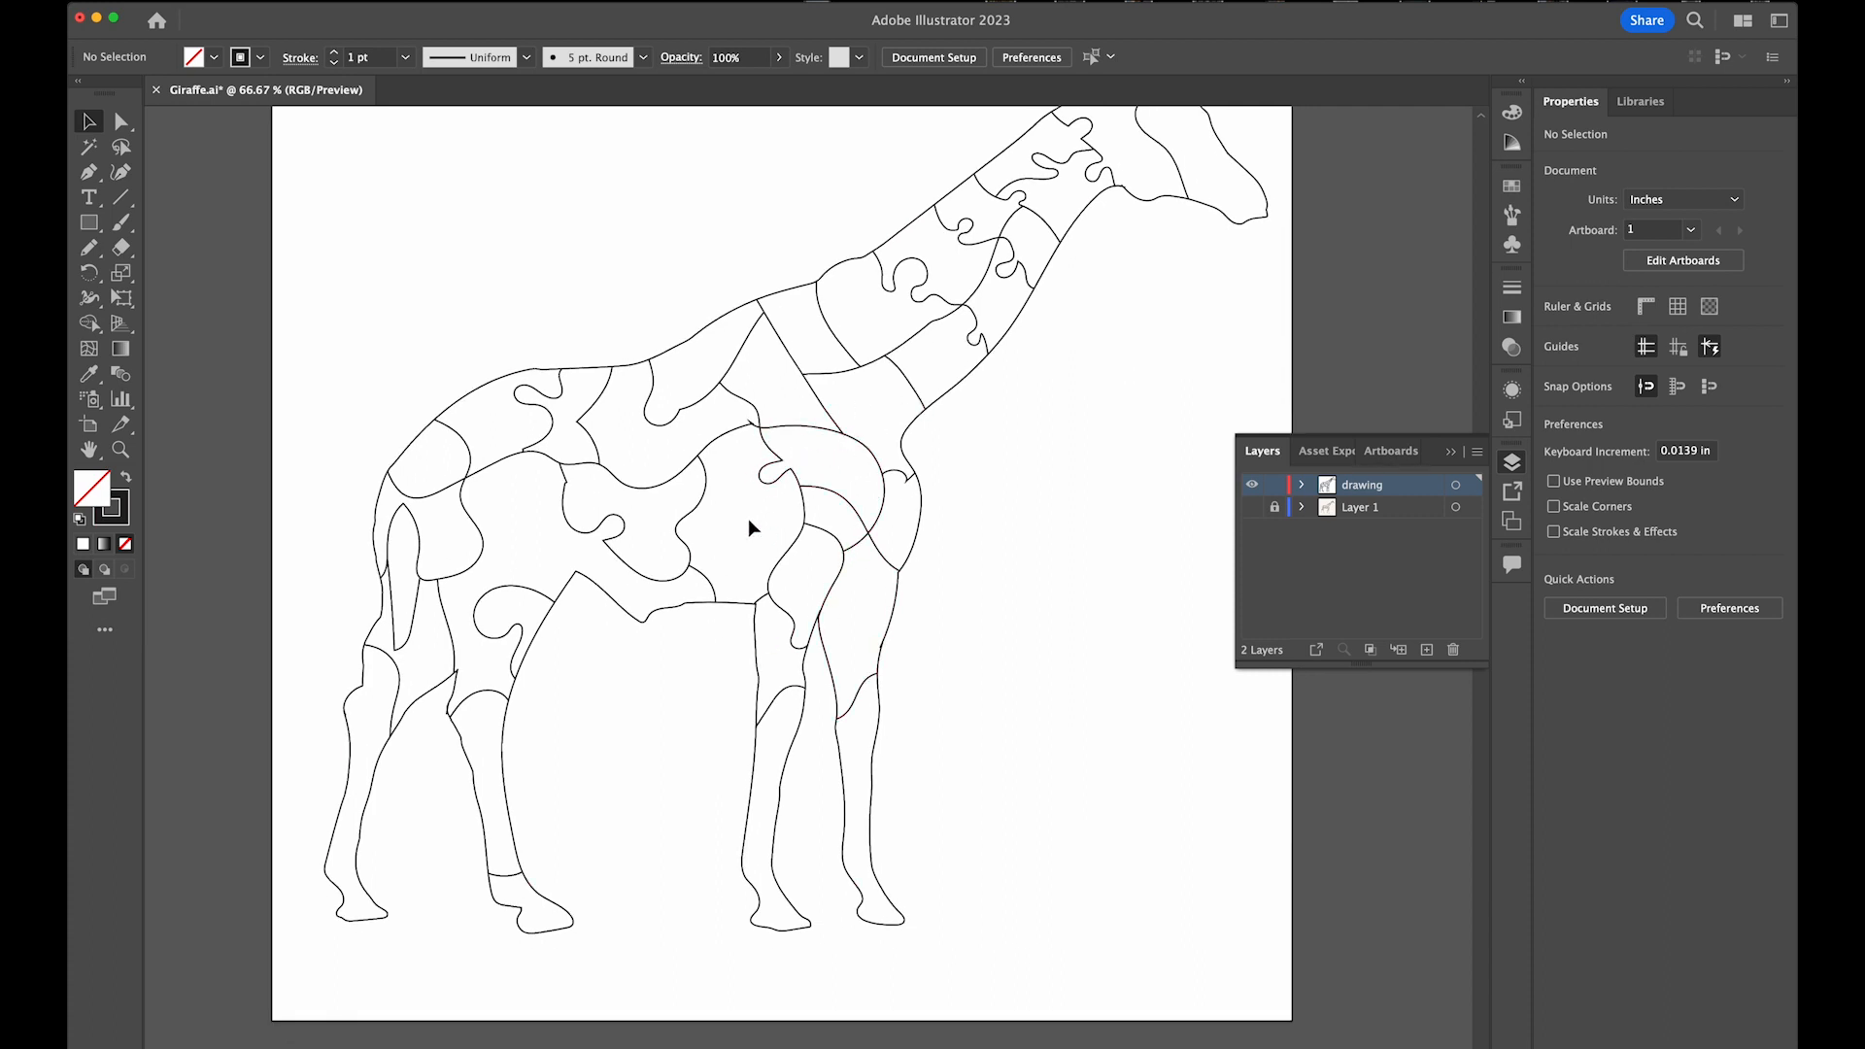
scroll(658, 622, "up", 5)
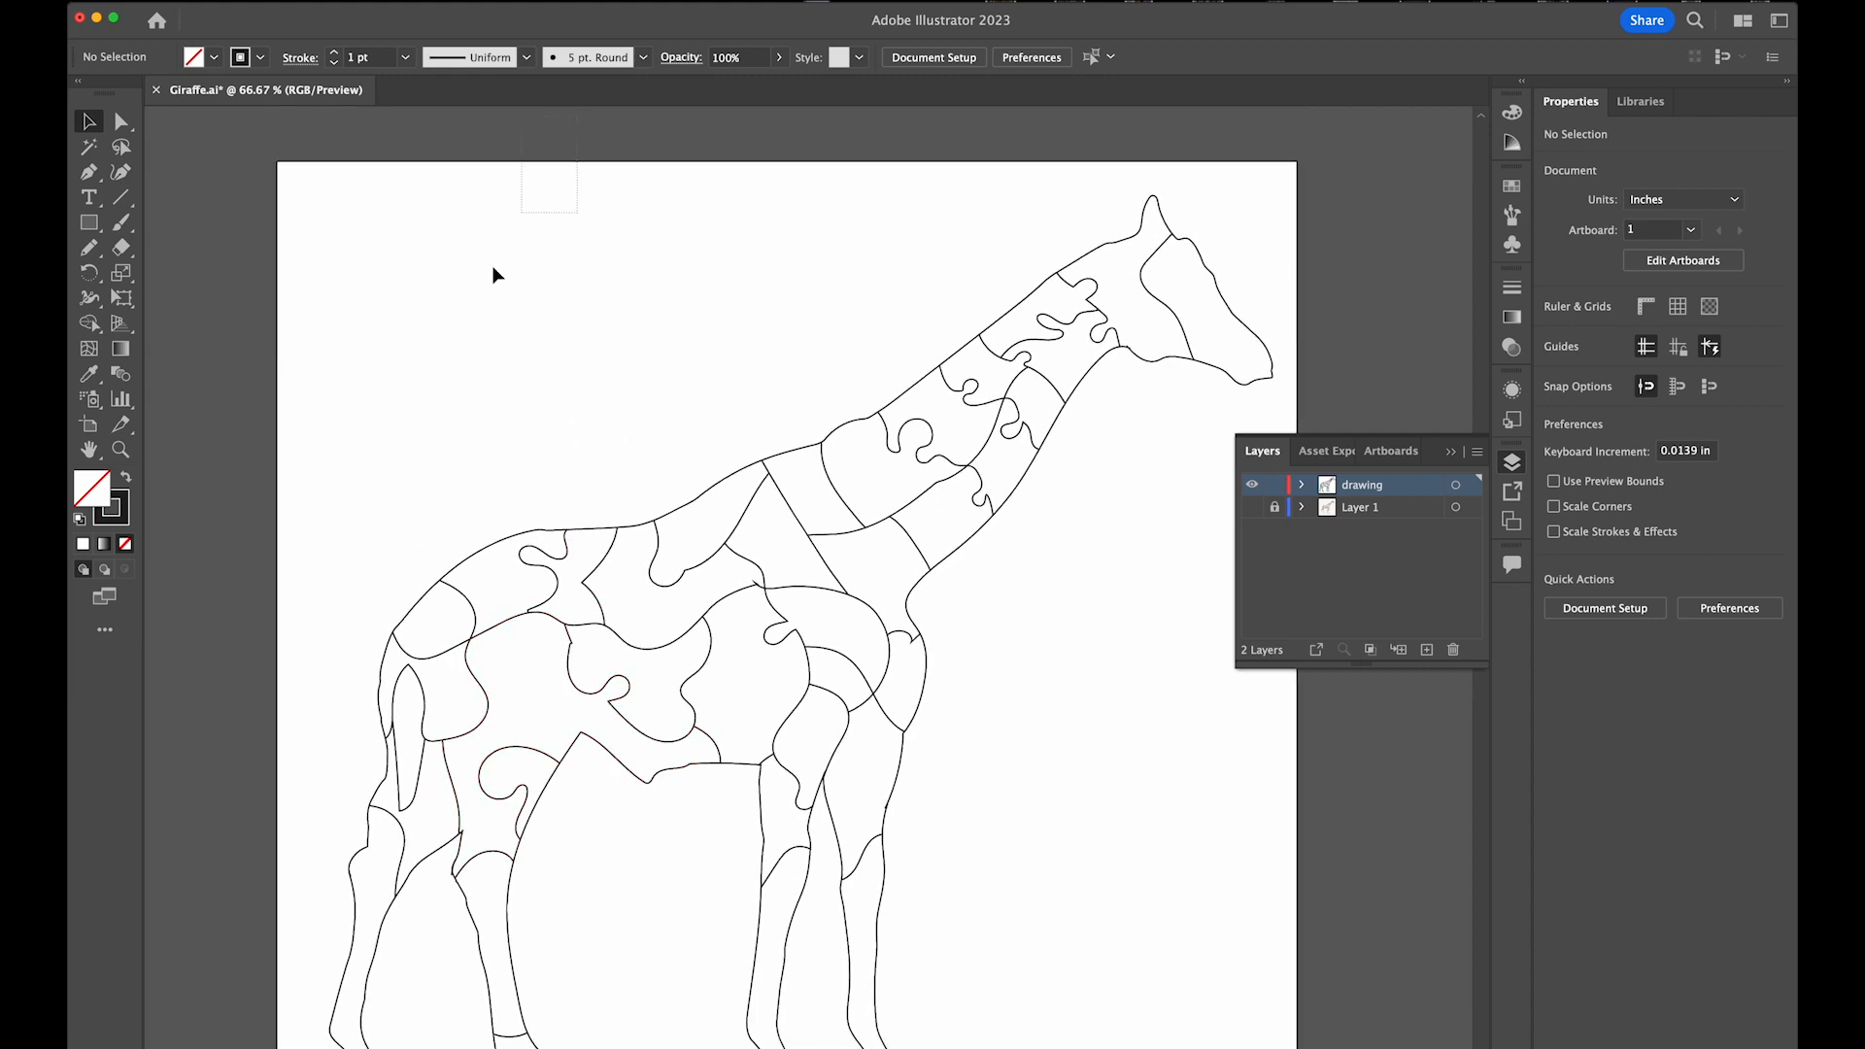
left_click_drag(575, 120, 537, 191)
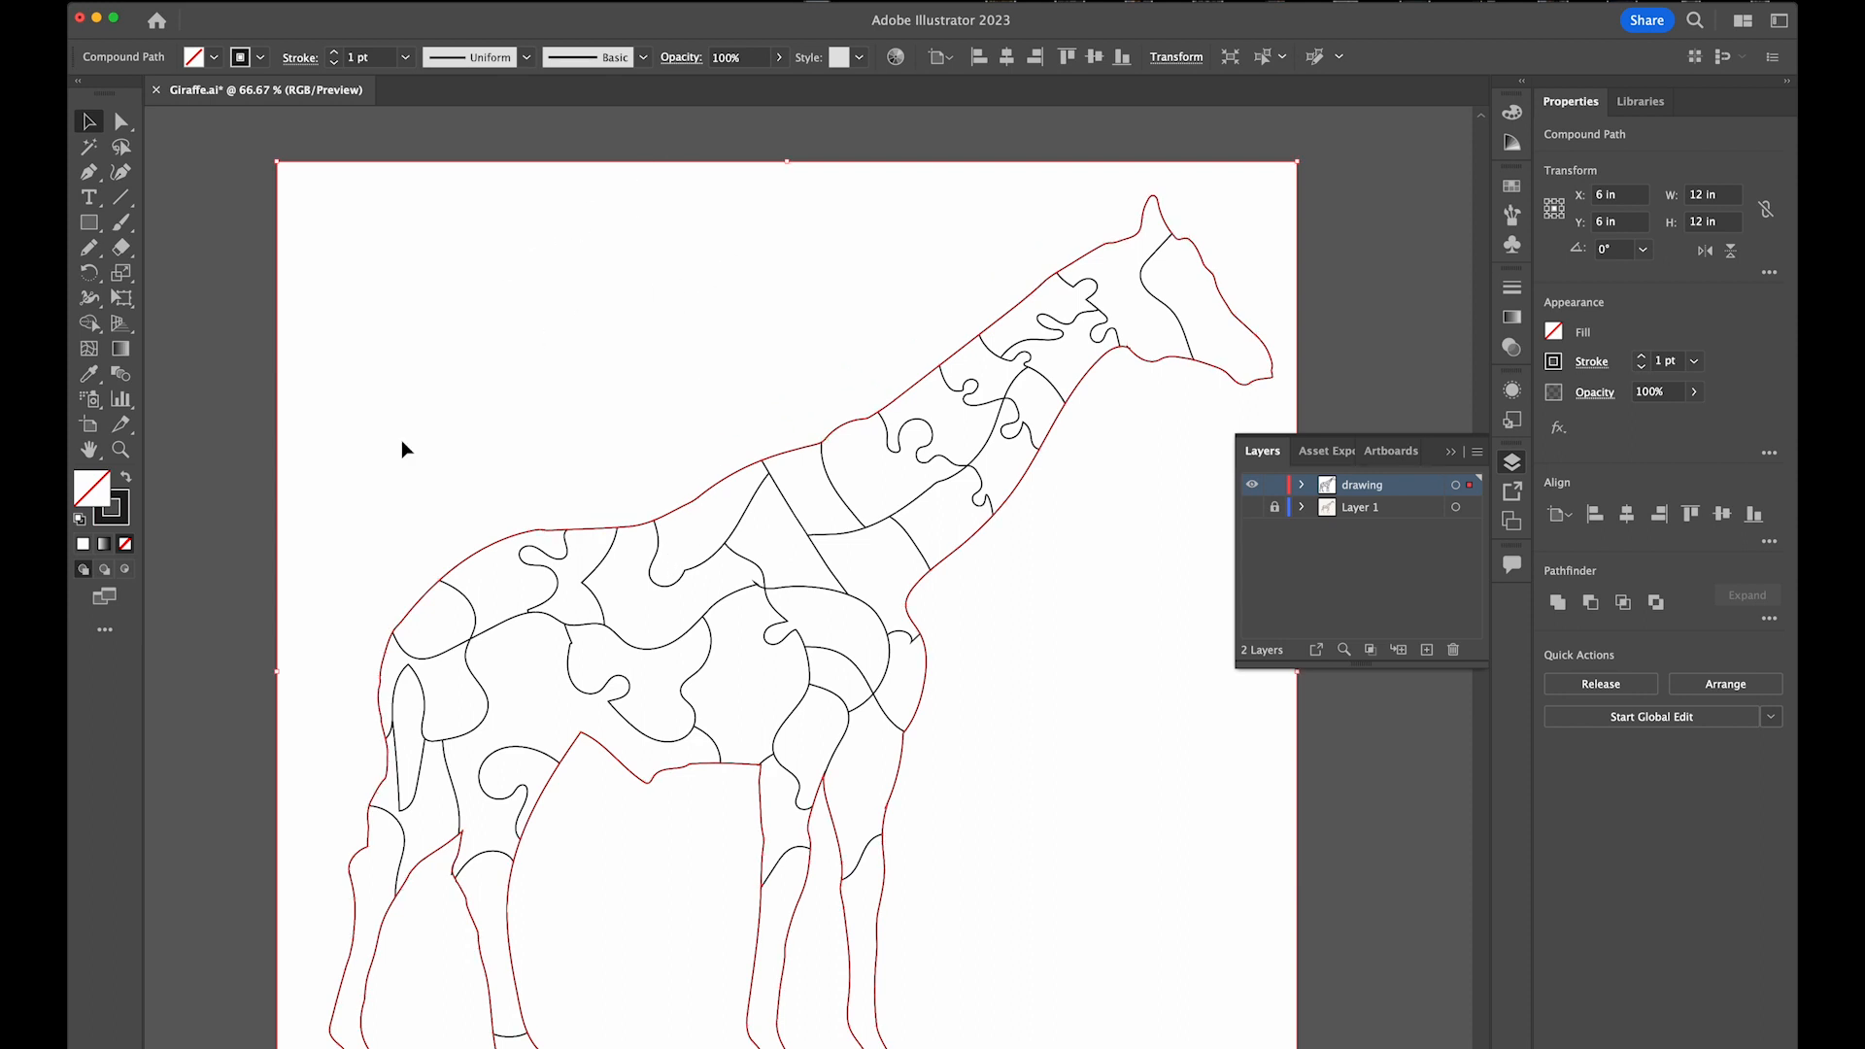
Show Layer 1 to compare the line drawing with the giraffe image, and hide it again
key("n")
scroll(401, 440, "down", 4)
left_click_drag(498, 630, 500, 627)
mouse_move(942, 586)
left_mouse_down()
mouse_move(700, 487)
mouse_move(970, 612)
mouse_move(902, 506)
mouse_move(920, 517)
left_mouse_up()
left_click(1252, 507)
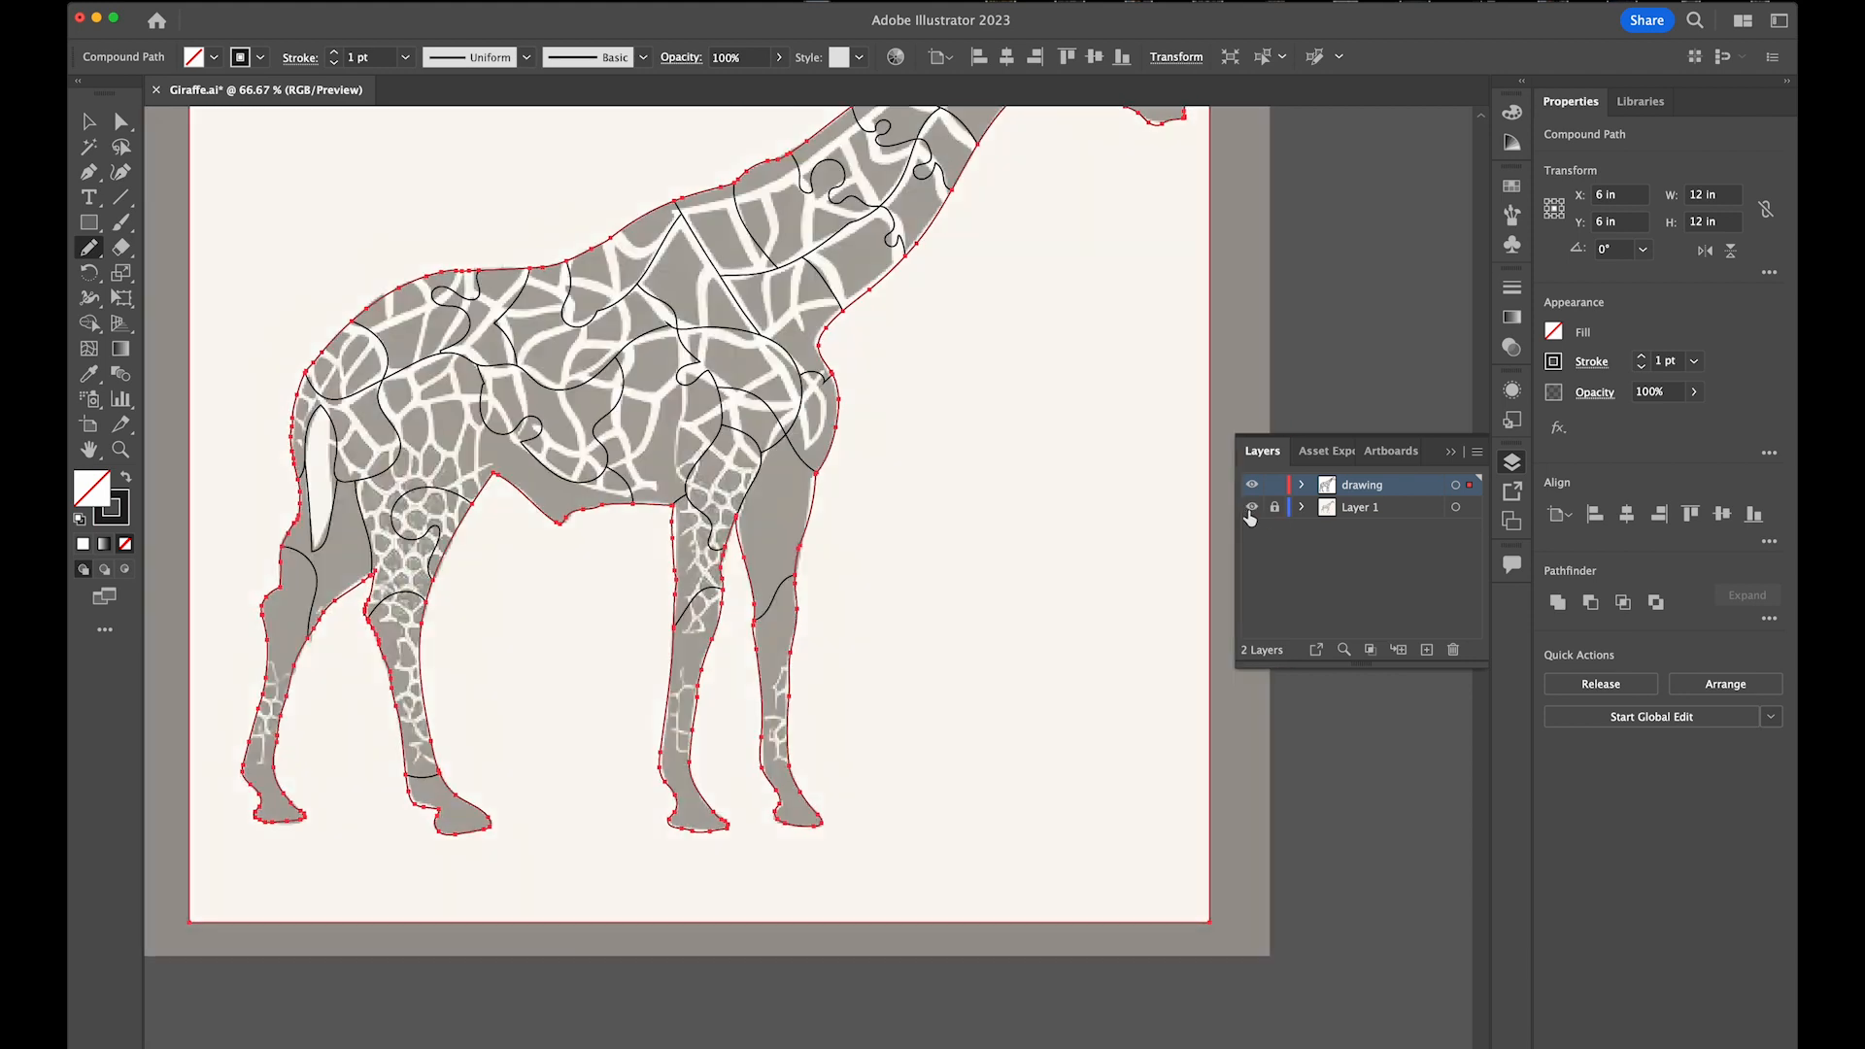
left_click(1253, 508)
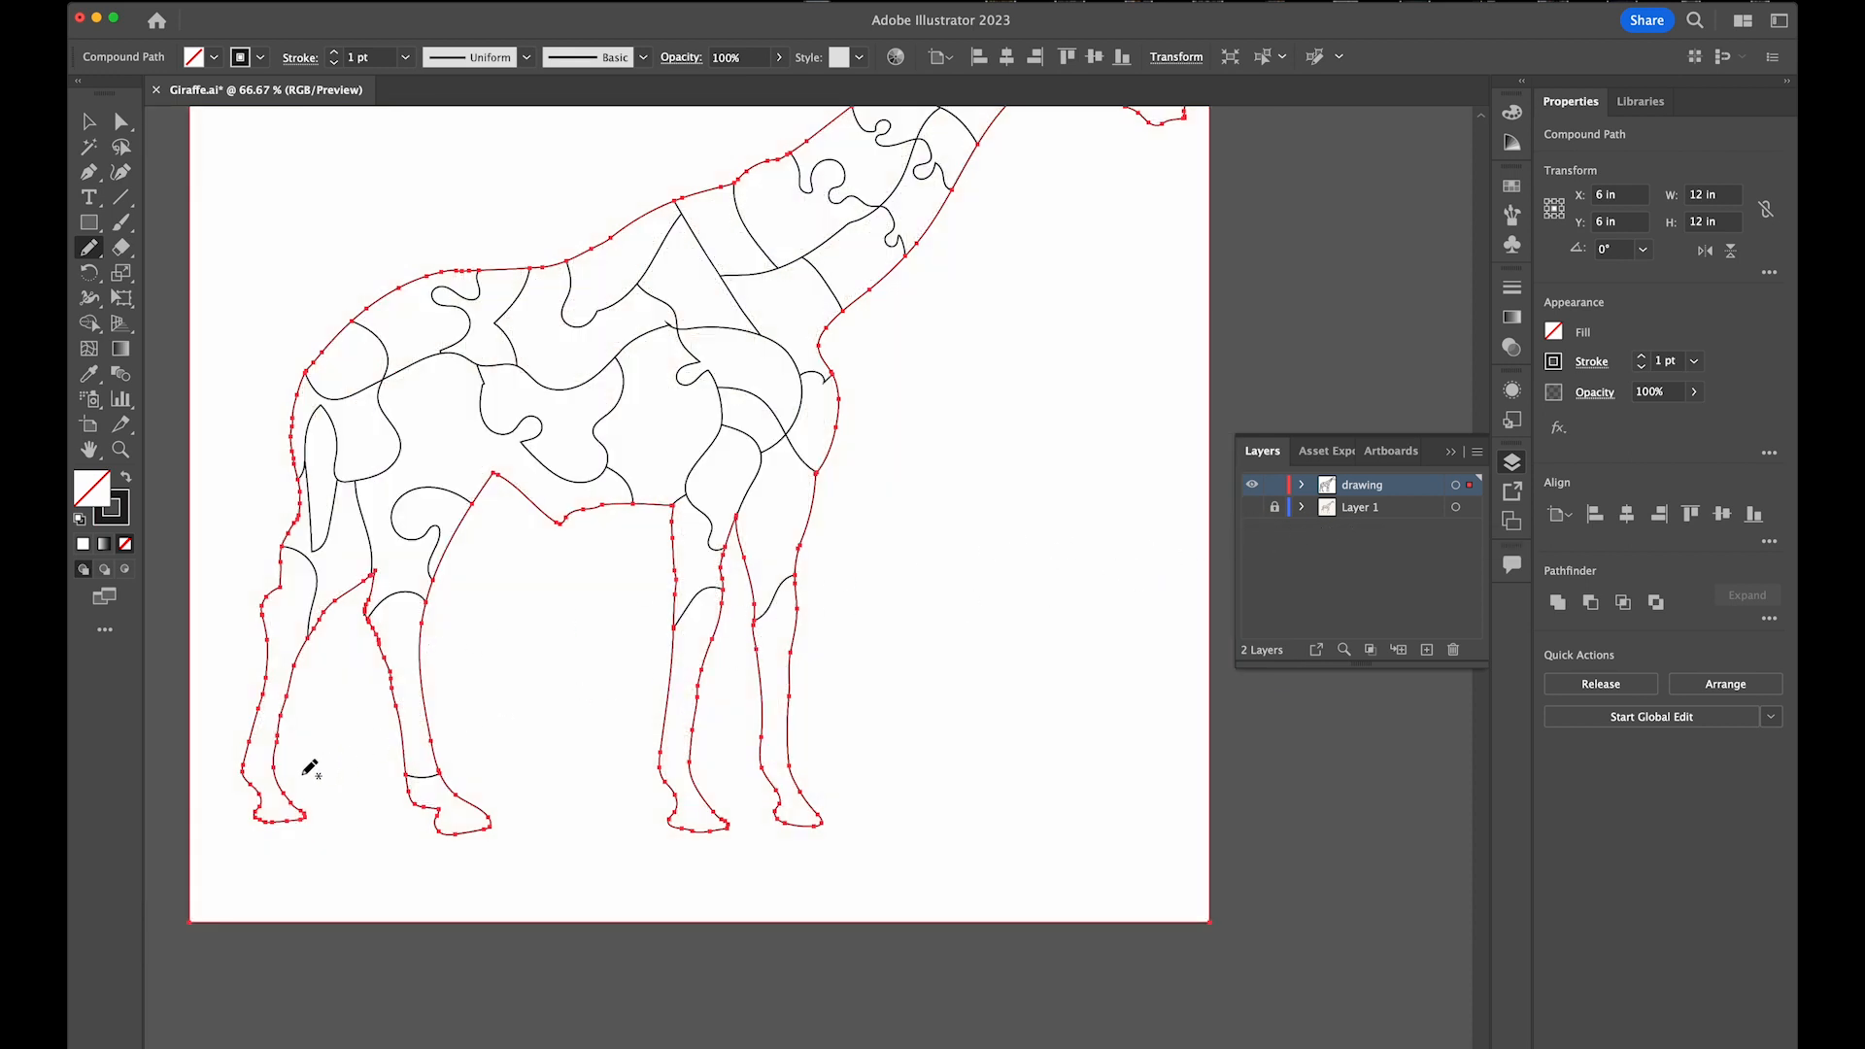
Draw a long, gently arched Pencil line across the frame and through the legs, about 13.18 in wide and 1.08 in high
scroll(1127, 619, "up", 5)
scroll(1127, 619, "left", 2)
scroll(821, 719, "down", 3)
scroll(821, 719, "left", 1)
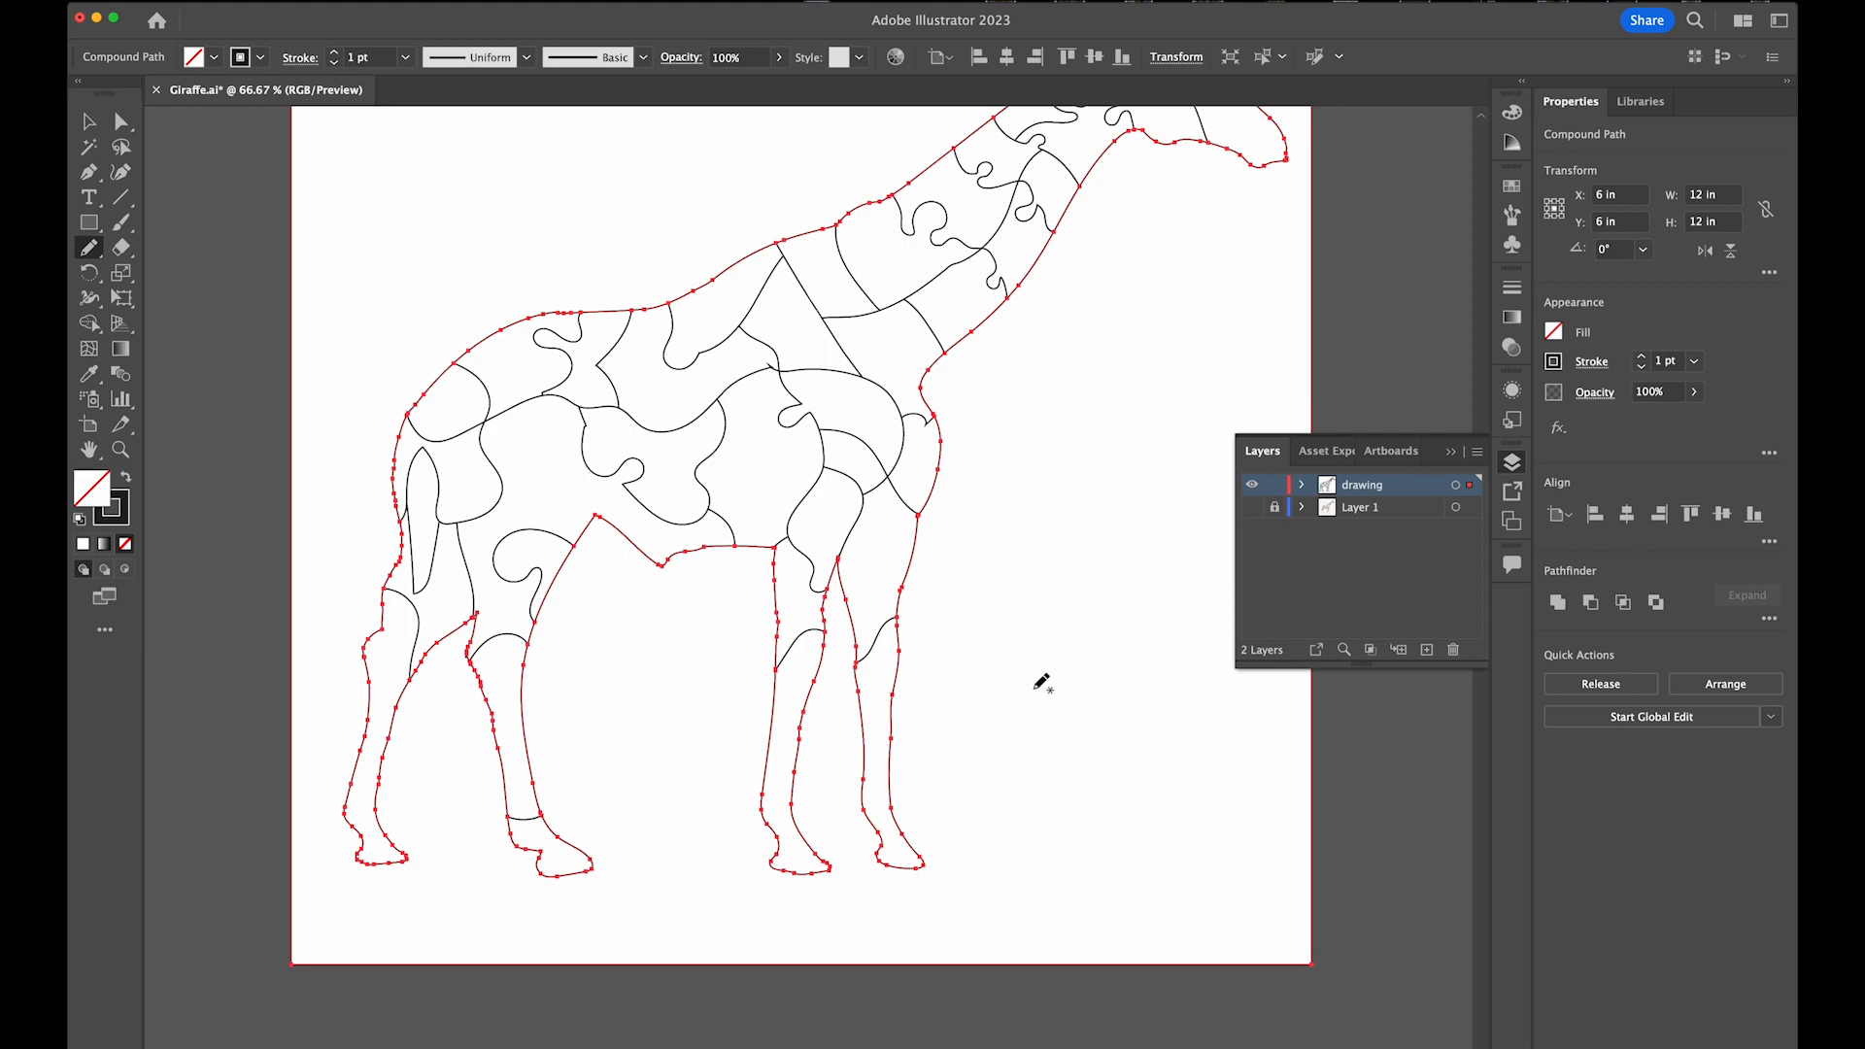
scroll(687, 653, "down", 3)
scroll(687, 653, "left", 1)
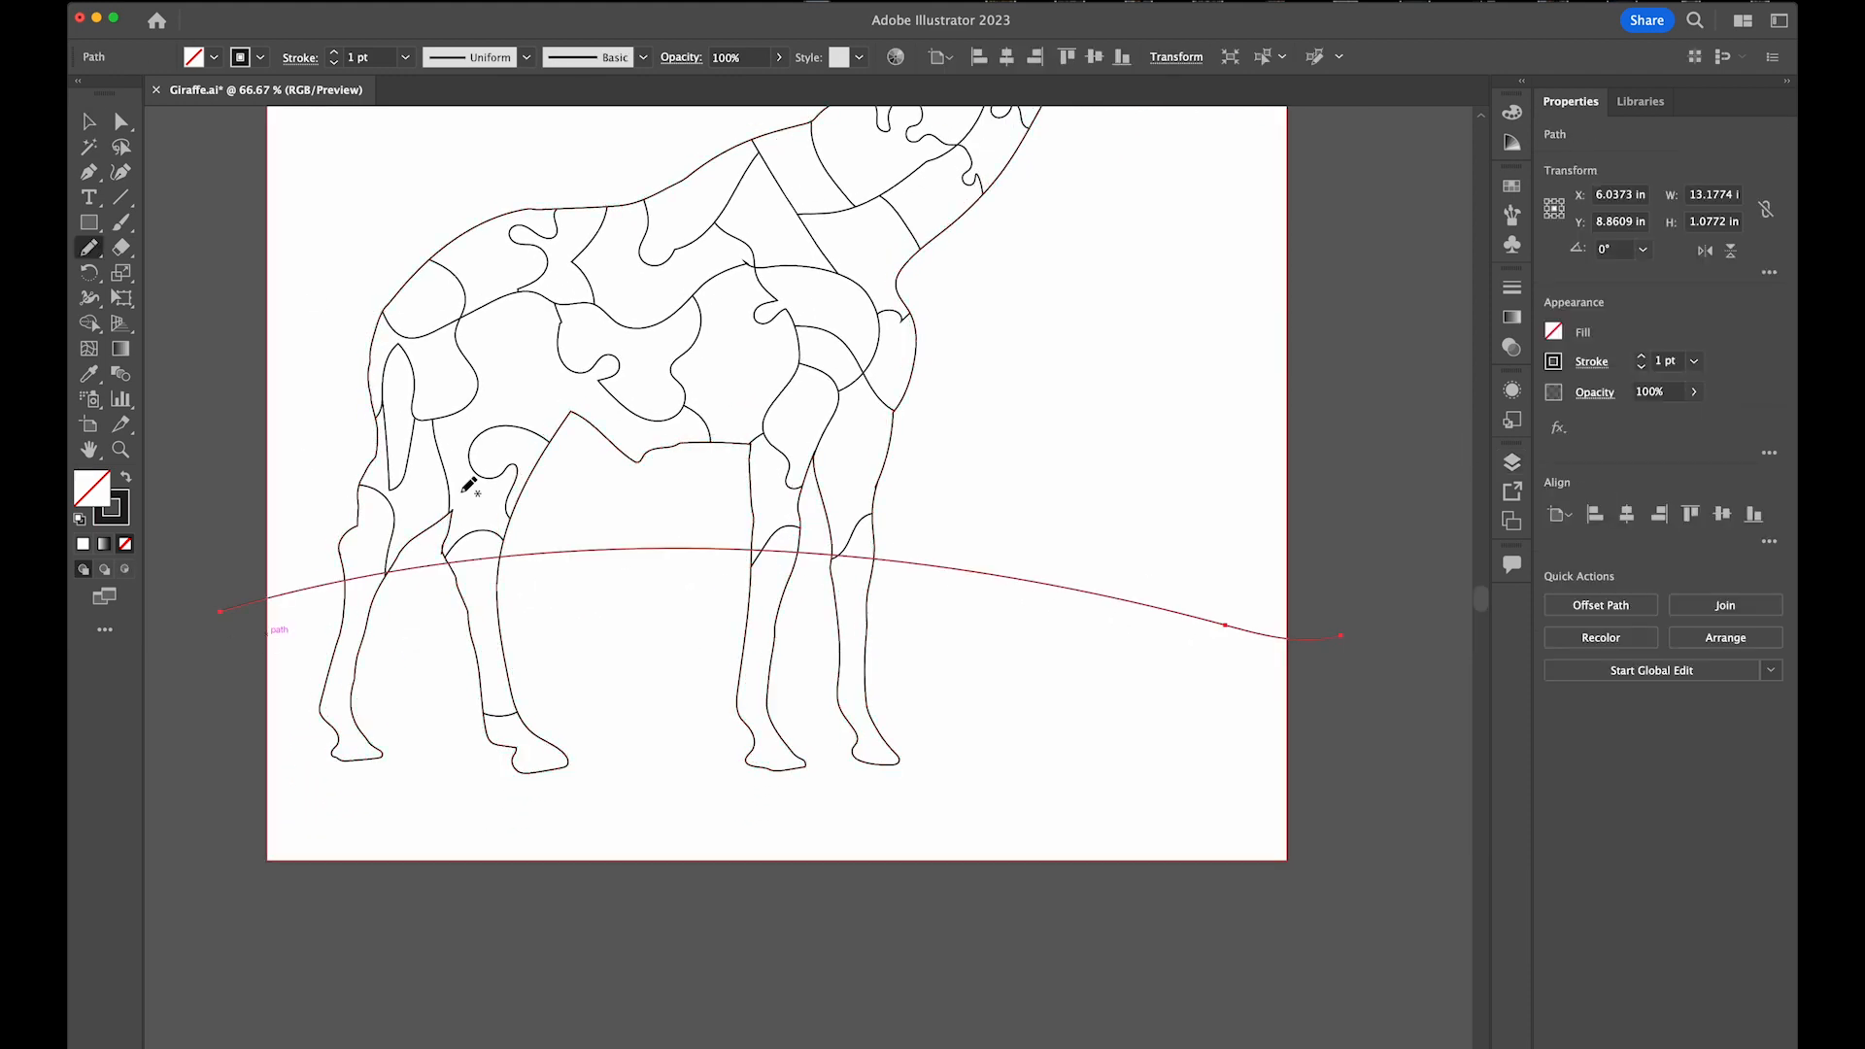
Draw curved ground lines and rounded puddle-like shapes with the Pencil across the lower background around the giraffe's legs
left_click_drag(218, 466, 707, 598)
left_click_drag(553, 568, 1353, 428)
left_click_drag(1162, 726, 1088, 730)
left_click_drag(252, 745, 437, 862)
left_click_drag(404, 779, 615, 881)
left_click_drag(1072, 666, 1050, 651)
left_click_drag(737, 644, 671, 644)
left_click_drag(1106, 575, 1036, 580)
Draw scalloped bush outlines with the Pencil behind the giraffe, extending some past the frame's right edge
left_click_drag(256, 447, 514, 560)
left_click_drag(661, 544, 951, 505)
left_click_drag(992, 497, 1215, 500)
left_click_drag(874, 383, 1053, 401)
left_click_drag(1329, 250, 1315, 349)
Draw a round sun and flowing cloud outlines in the sky with the Pencil
scroll(995, 388, "up", 10)
scroll(995, 388, "left", 2)
left_click_drag(457, 294, 449, 339)
left_click_drag(315, 428, 437, 316)
left_click_drag(1058, 233, 1181, 268)
left_click_drag(1311, 300, 1078, 316)
left_click_drag(291, 374, 583, 434)
mouse_move(1129, 626)
left_mouse_down()
mouse_move(1037, 599)
mouse_move(975, 684)
left_mouse_up()
Add more winding Pencil curves across the lower ground and a rounded lobe at the frame's left edge
scroll(976, 684, "down", 10)
left_click_drag(1302, 375, 1265, 384)
left_click_drag(802, 646, 807, 641)
left_click_drag(243, 681, 566, 668)
left_click_drag(384, 573, 413, 602)
left_click_drag(648, 439, 549, 569)
left_click_drag(277, 120, 242, 245)
Add small puzzle-knob curves with the Pencil along the cloud lines and bush outlines
scroll(932, 412, "up", 10)
left_click_drag(147, 371, 154, 531)
mouse_move(540, 323)
left_mouse_down()
mouse_move(465, 317)
mouse_move(587, 352)
left_mouse_up()
left_click_drag(746, 292, 804, 302)
left_click_drag(919, 510, 1025, 506)
left_click_drag(840, 626, 904, 625)
left_click_drag(1001, 663, 999, 686)
left_click_drag(821, 773, 774, 804)
left_click_drag(450, 523, 367, 525)
left_click_drag(168, 619, 259, 573)
Draw rounded knob-shaped rays around the sun with the Pencil
left_click_drag(329, 295, 330, 400)
left_click_drag(188, 370, 211, 307)
left_click_drag(236, 293, 290, 309)
left_click_drag(167, 367, 248, 425)
left_click_drag(255, 419, 303, 434)
left_click_drag(336, 399, 310, 401)
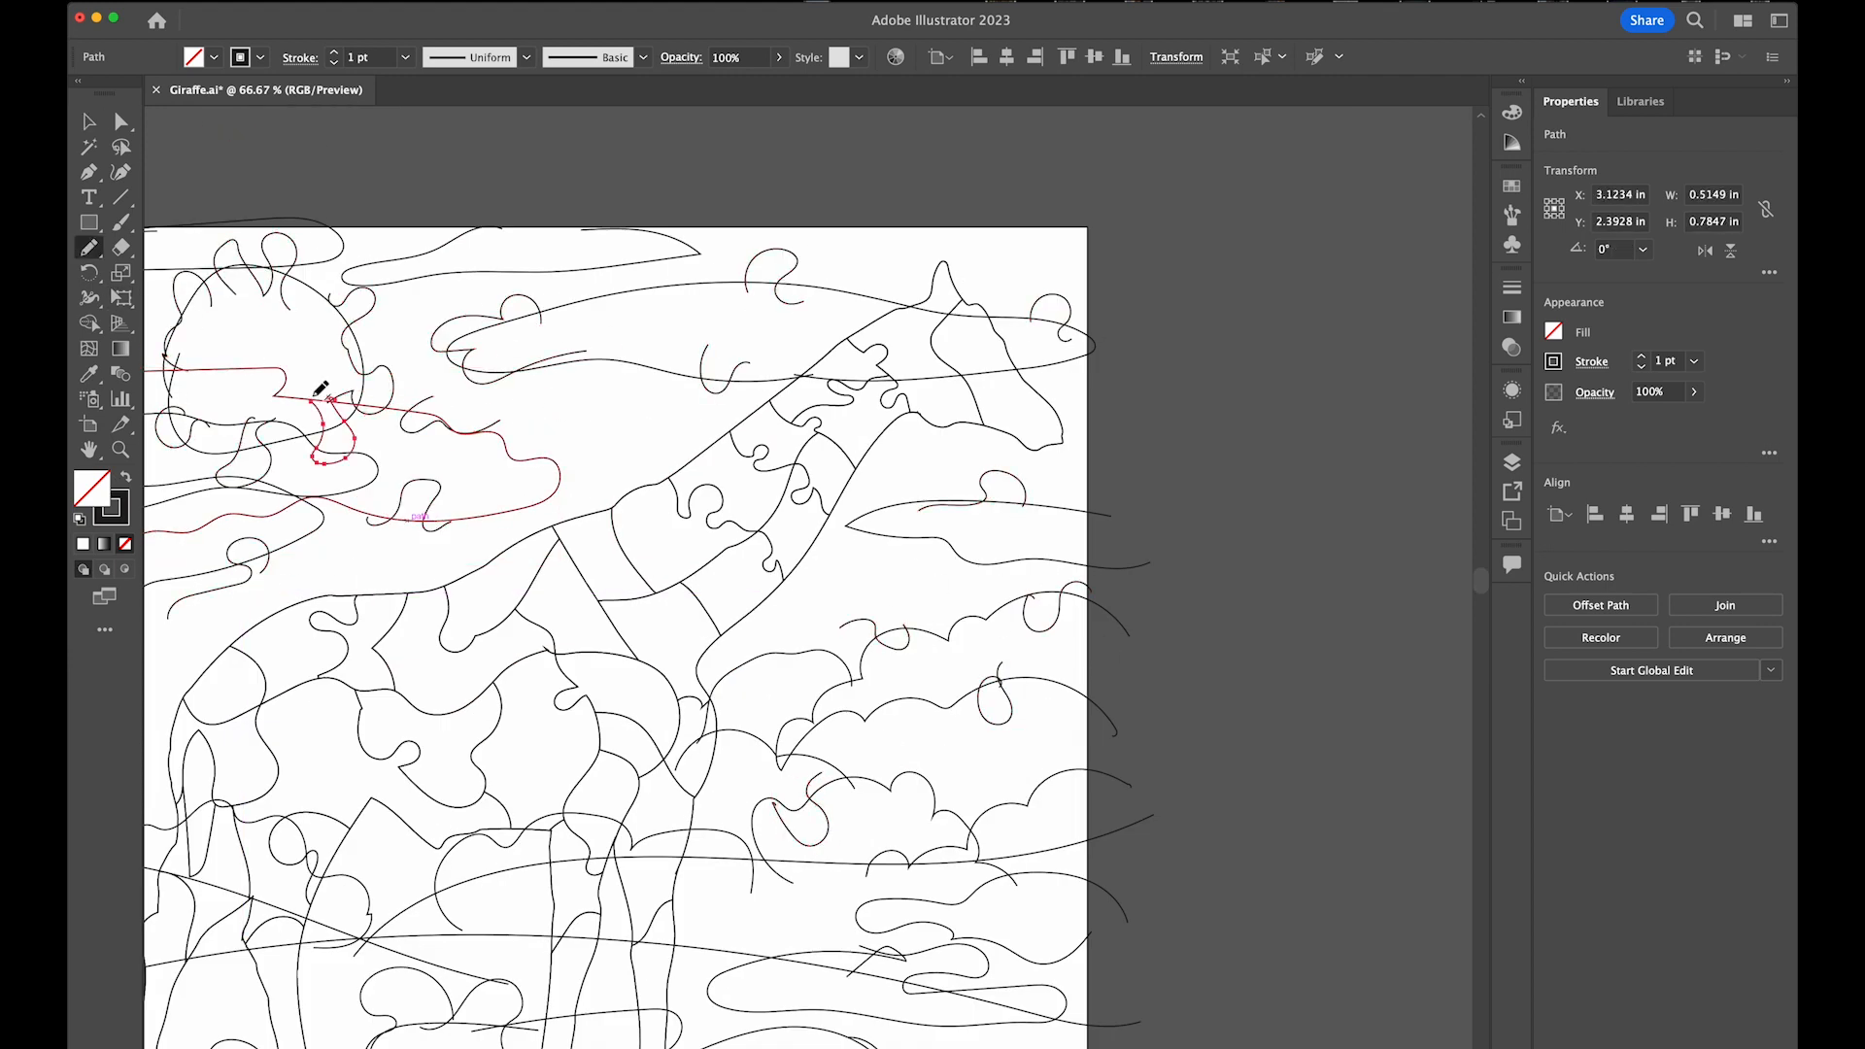
Select all the line work and merge the sun with its rays and the adjoining cloud regions using Shape Builder
key("super+a")
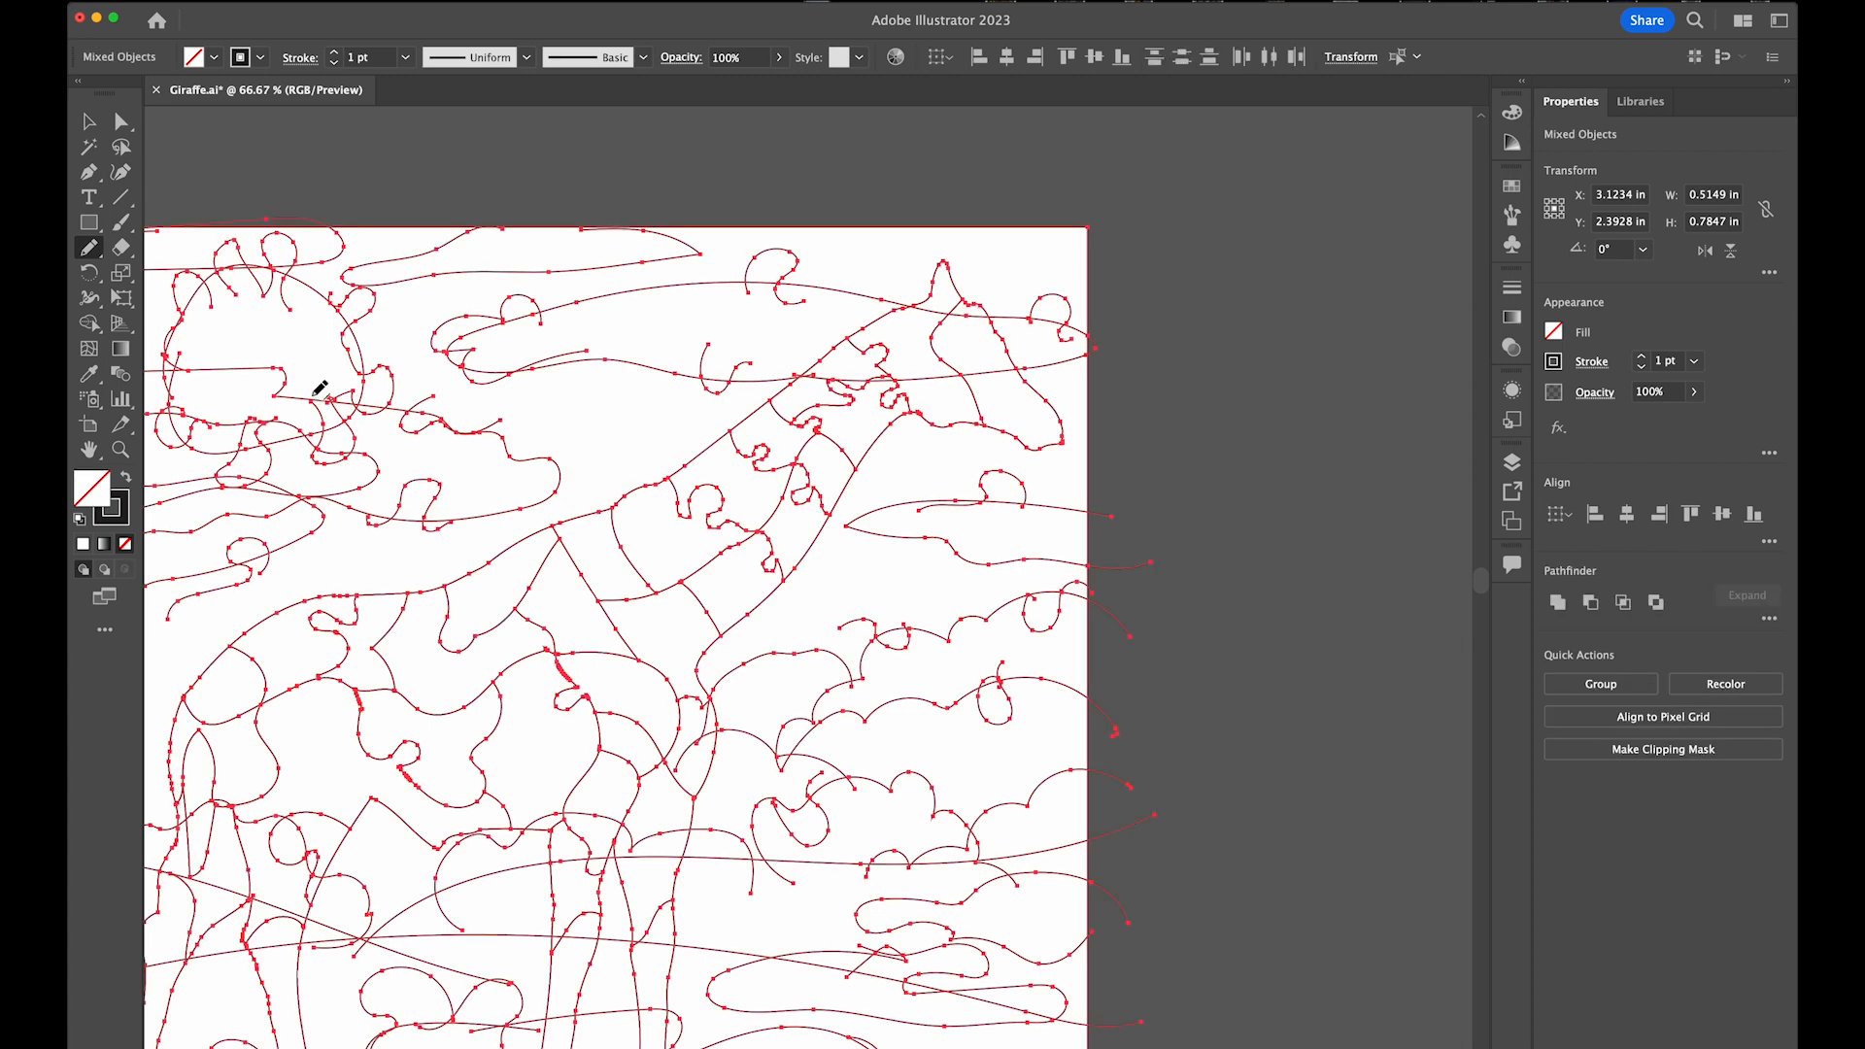
key("shift+m")
scroll(321, 389, "left", 3)
scroll(320, 389, "down", 1)
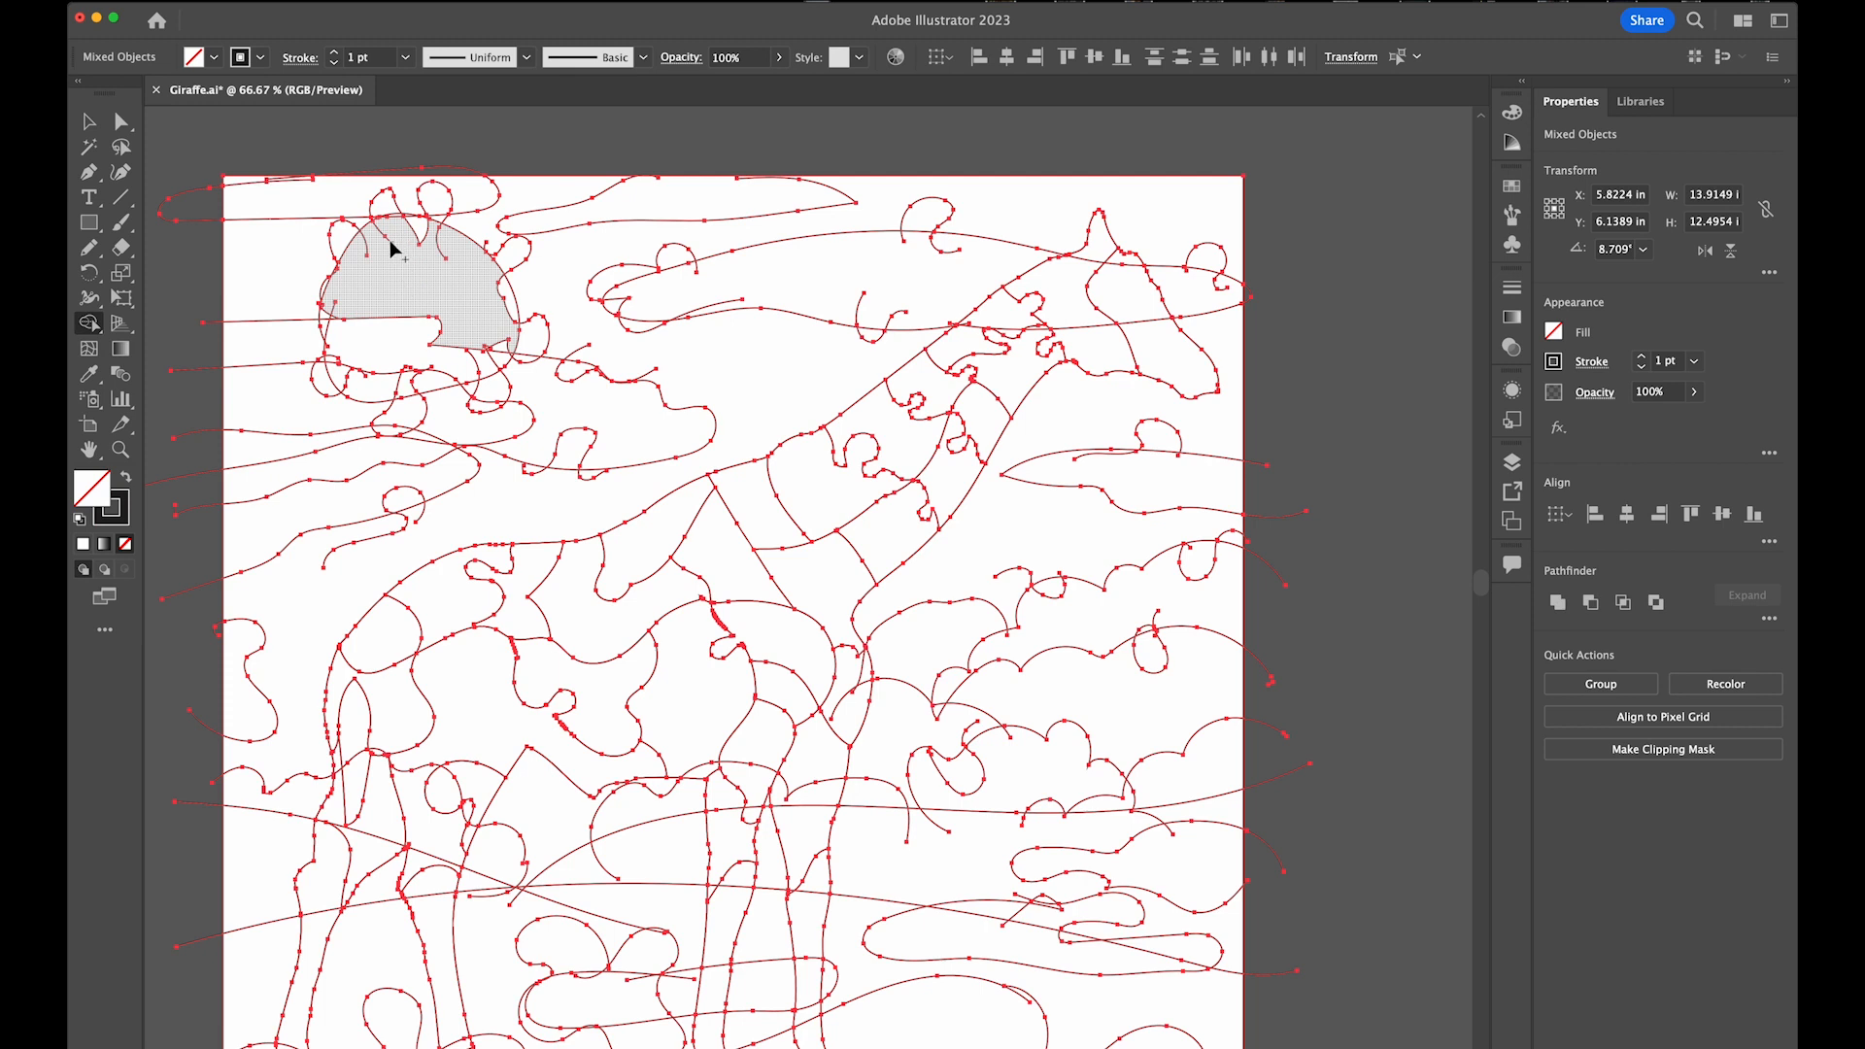
mouse_move(374, 267)
left_mouse_down()
mouse_move(395, 212)
mouse_move(422, 269)
mouse_move(439, 202)
mouse_move(430, 275)
mouse_move(512, 259)
left_mouse_up()
mouse_move(469, 323)
left_mouse_down()
mouse_move(510, 347)
mouse_move(481, 392)
left_mouse_up()
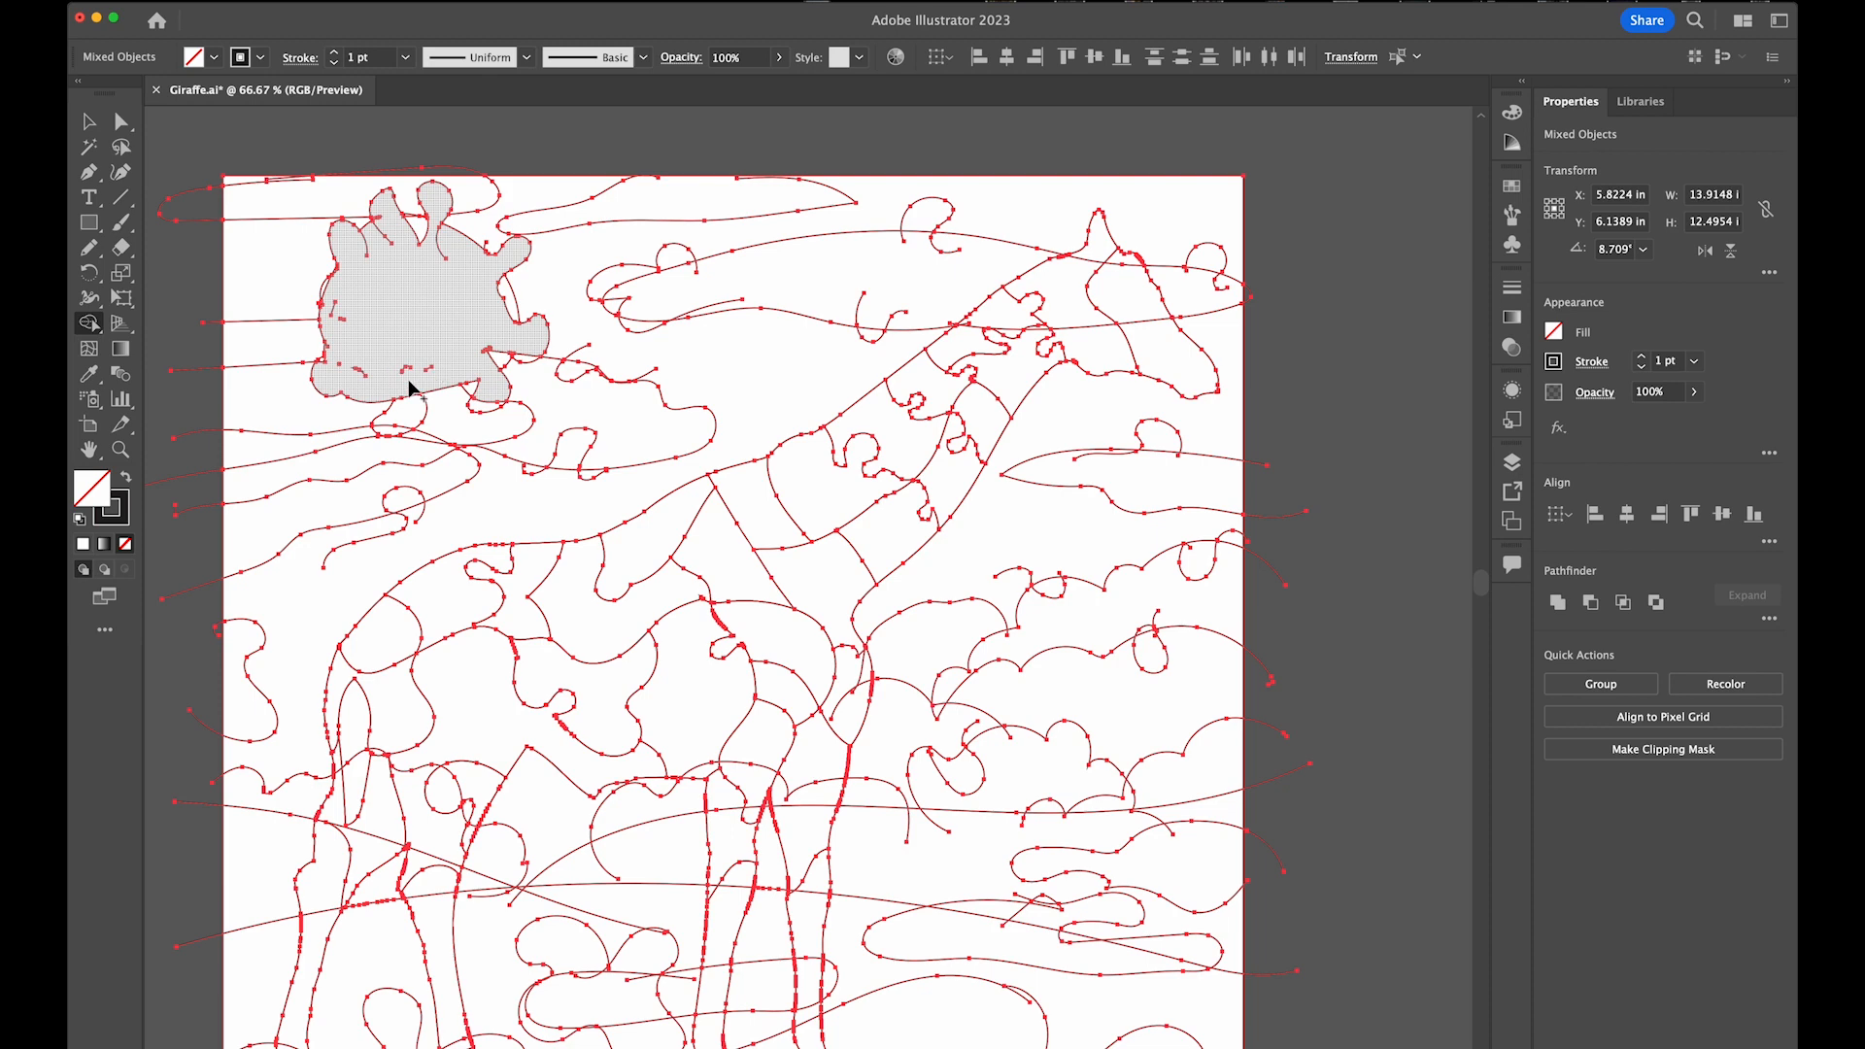
mouse_move(409, 381)
left_mouse_down()
mouse_move(388, 428)
mouse_move(481, 404)
mouse_move(491, 374)
left_mouse_up()
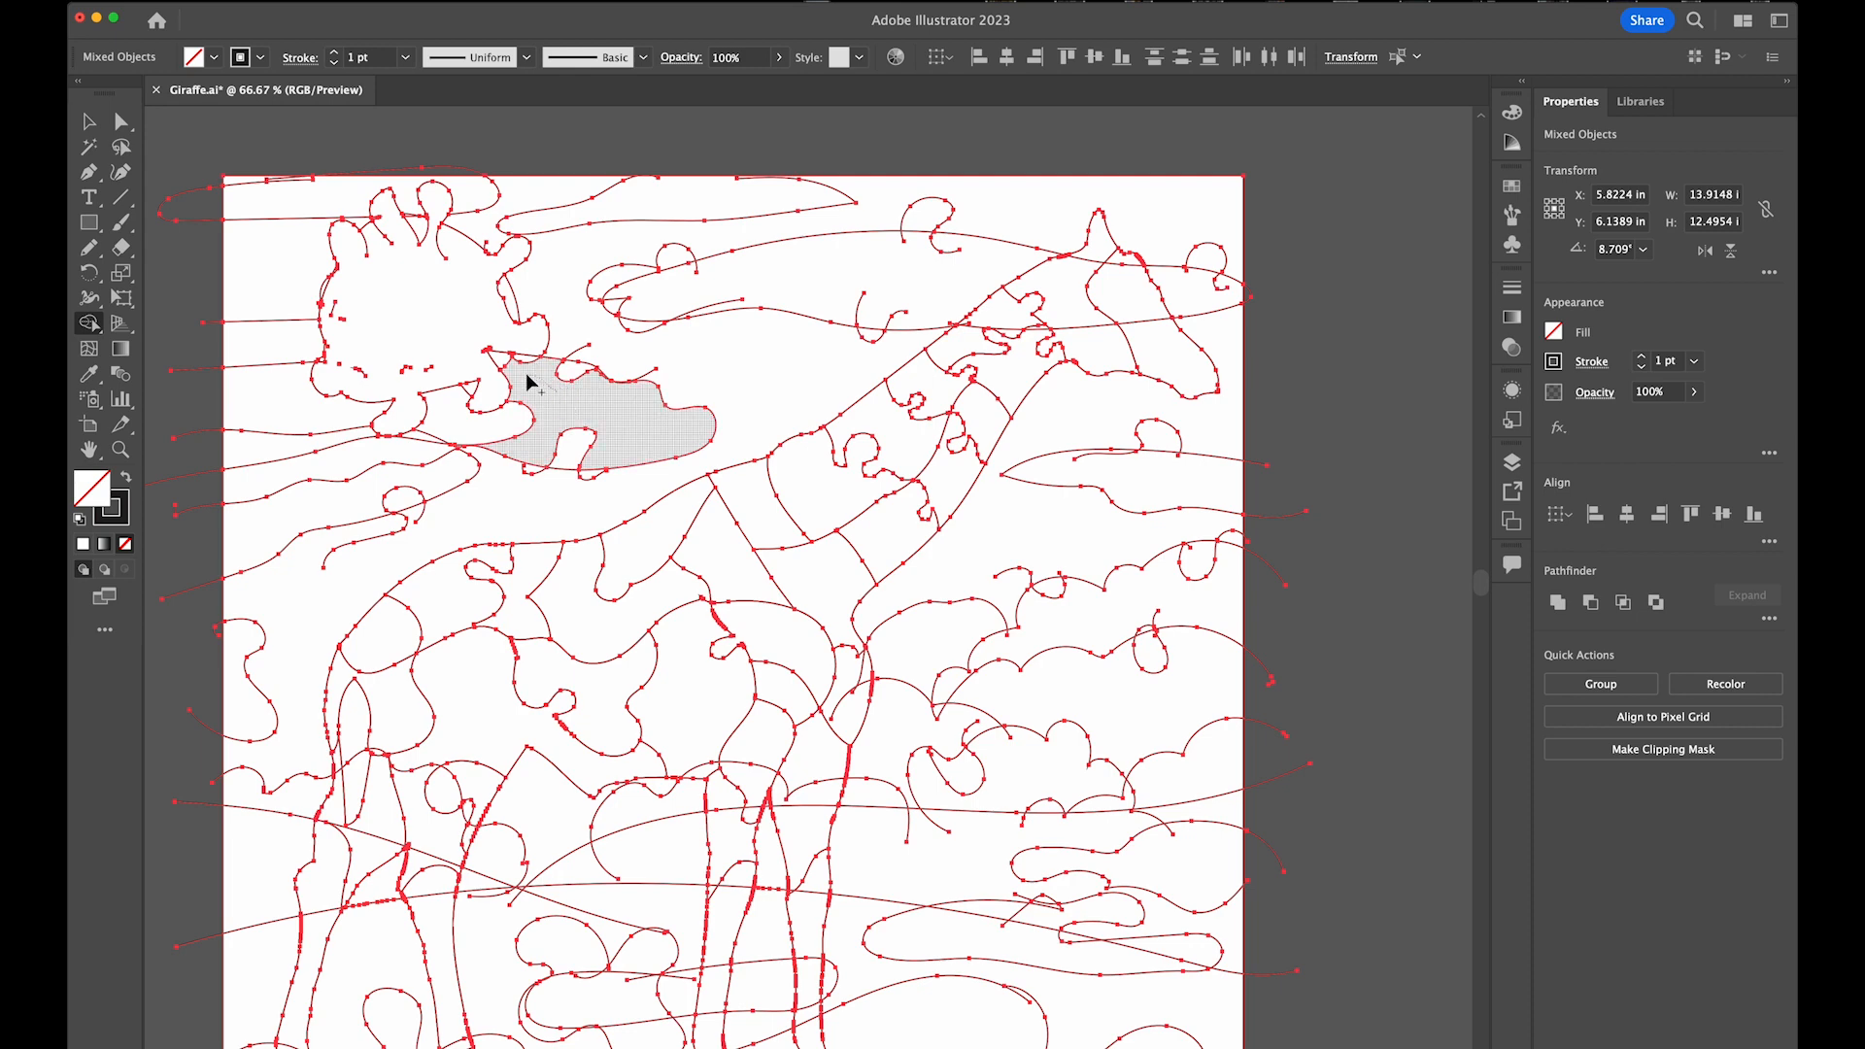
left_click_drag(545, 393, 542, 397)
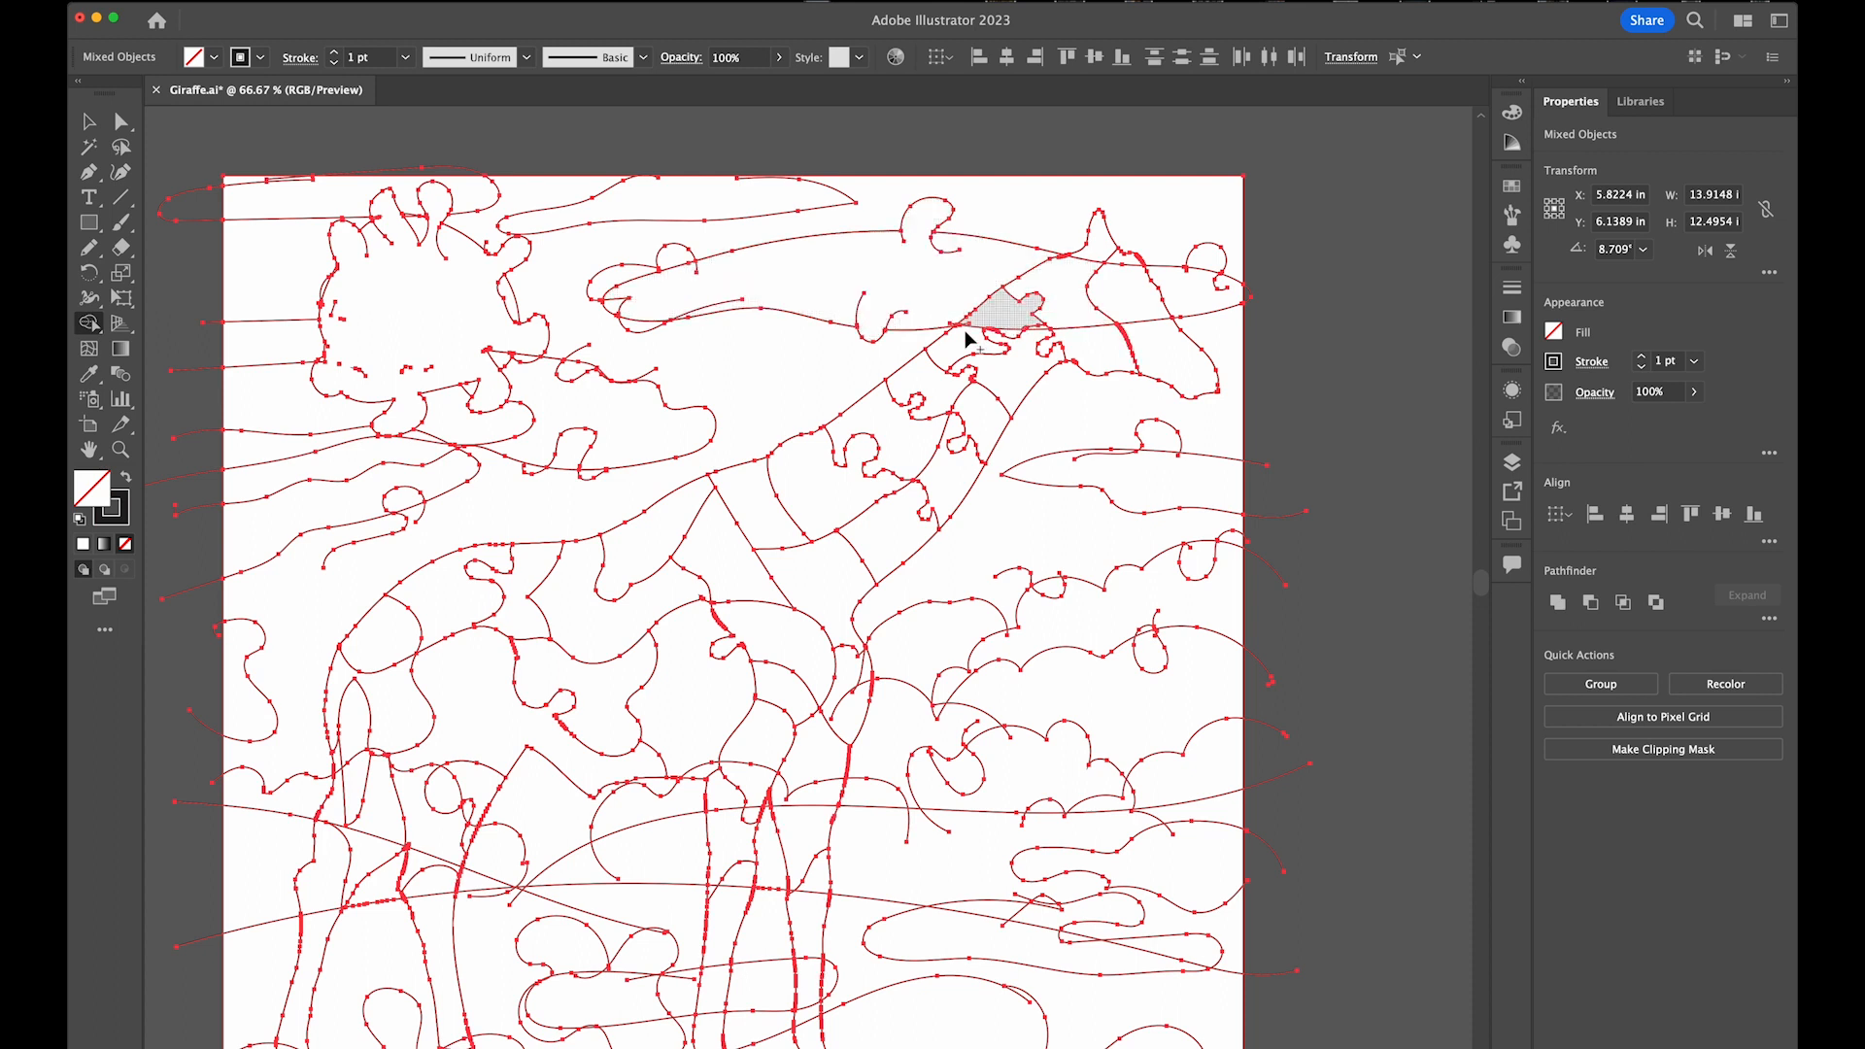
Merge the head, ear and upper neck regions cut by the cloud lines with Shape Builder
left_click(1077, 319)
mouse_move(1061, 299)
left_mouse_down()
mouse_move(1090, 332)
mouse_move(1061, 260)
left_mouse_up()
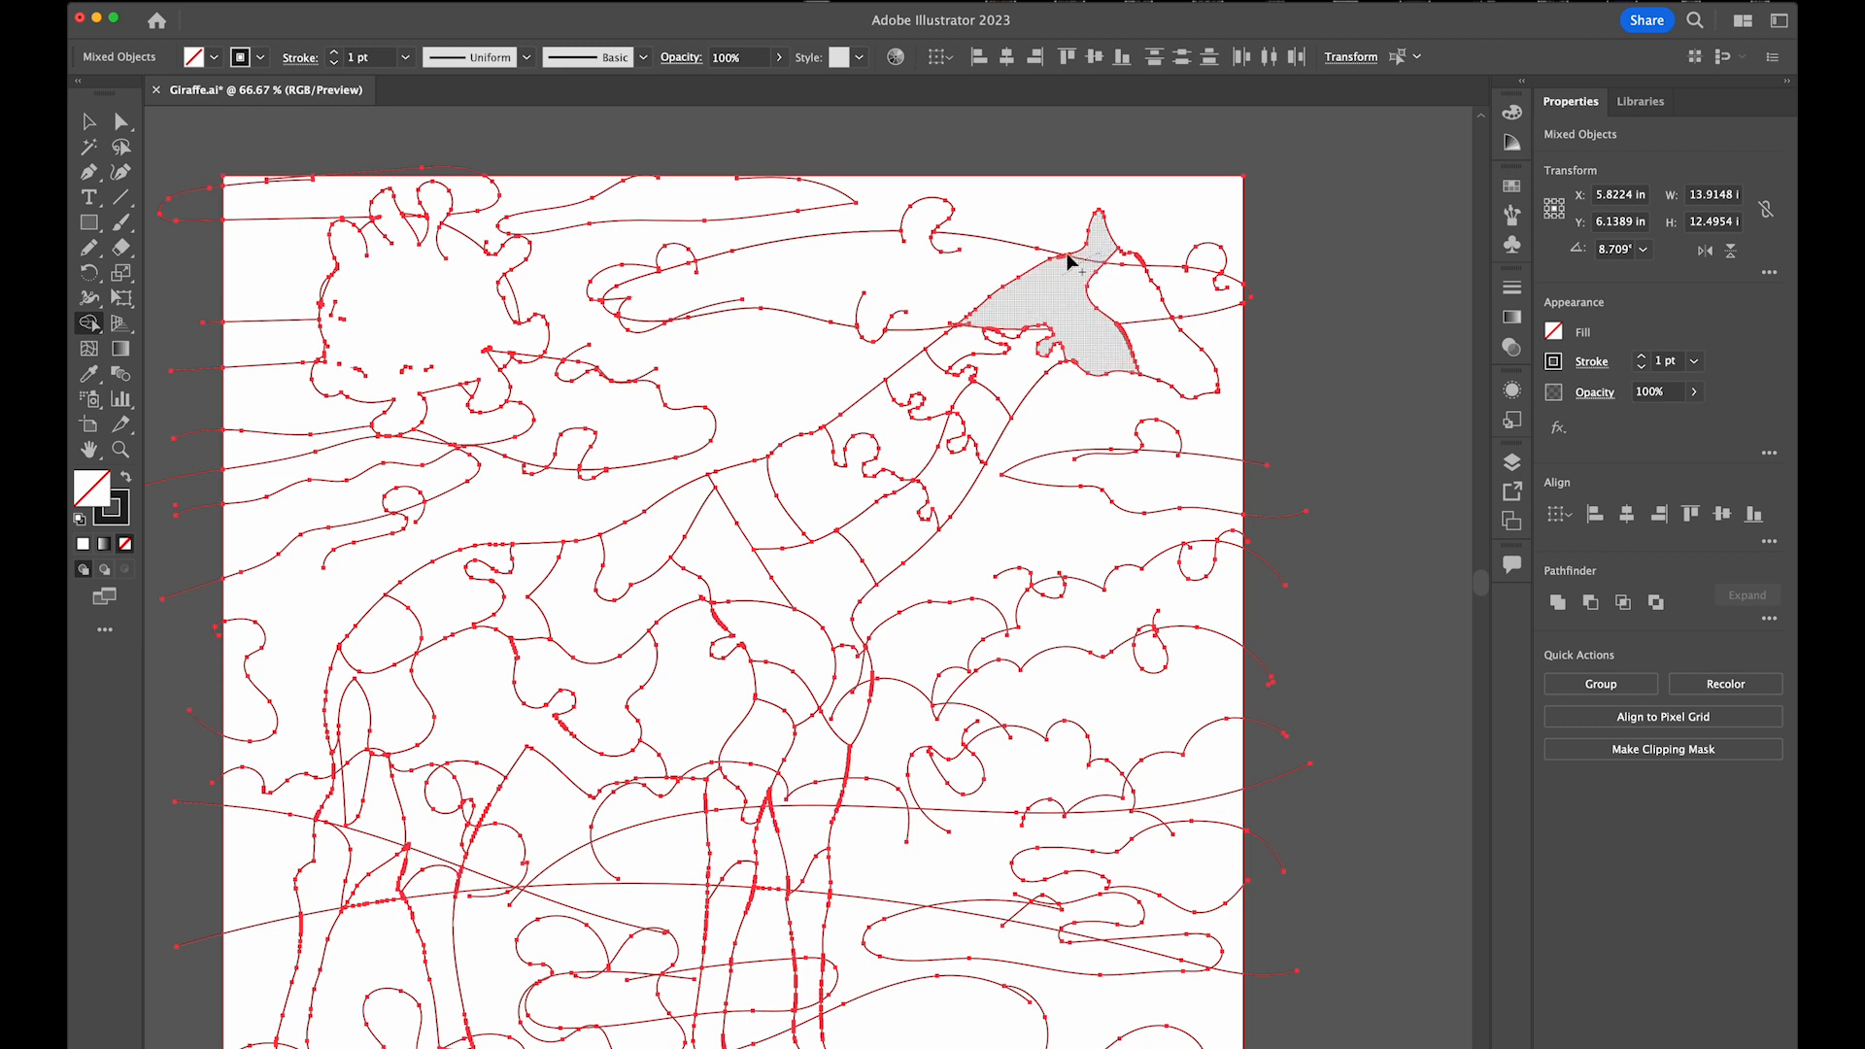
mouse_move(1129, 334)
left_mouse_down()
mouse_move(1079, 327)
mouse_move(1132, 292)
mouse_move(1130, 270)
left_mouse_up()
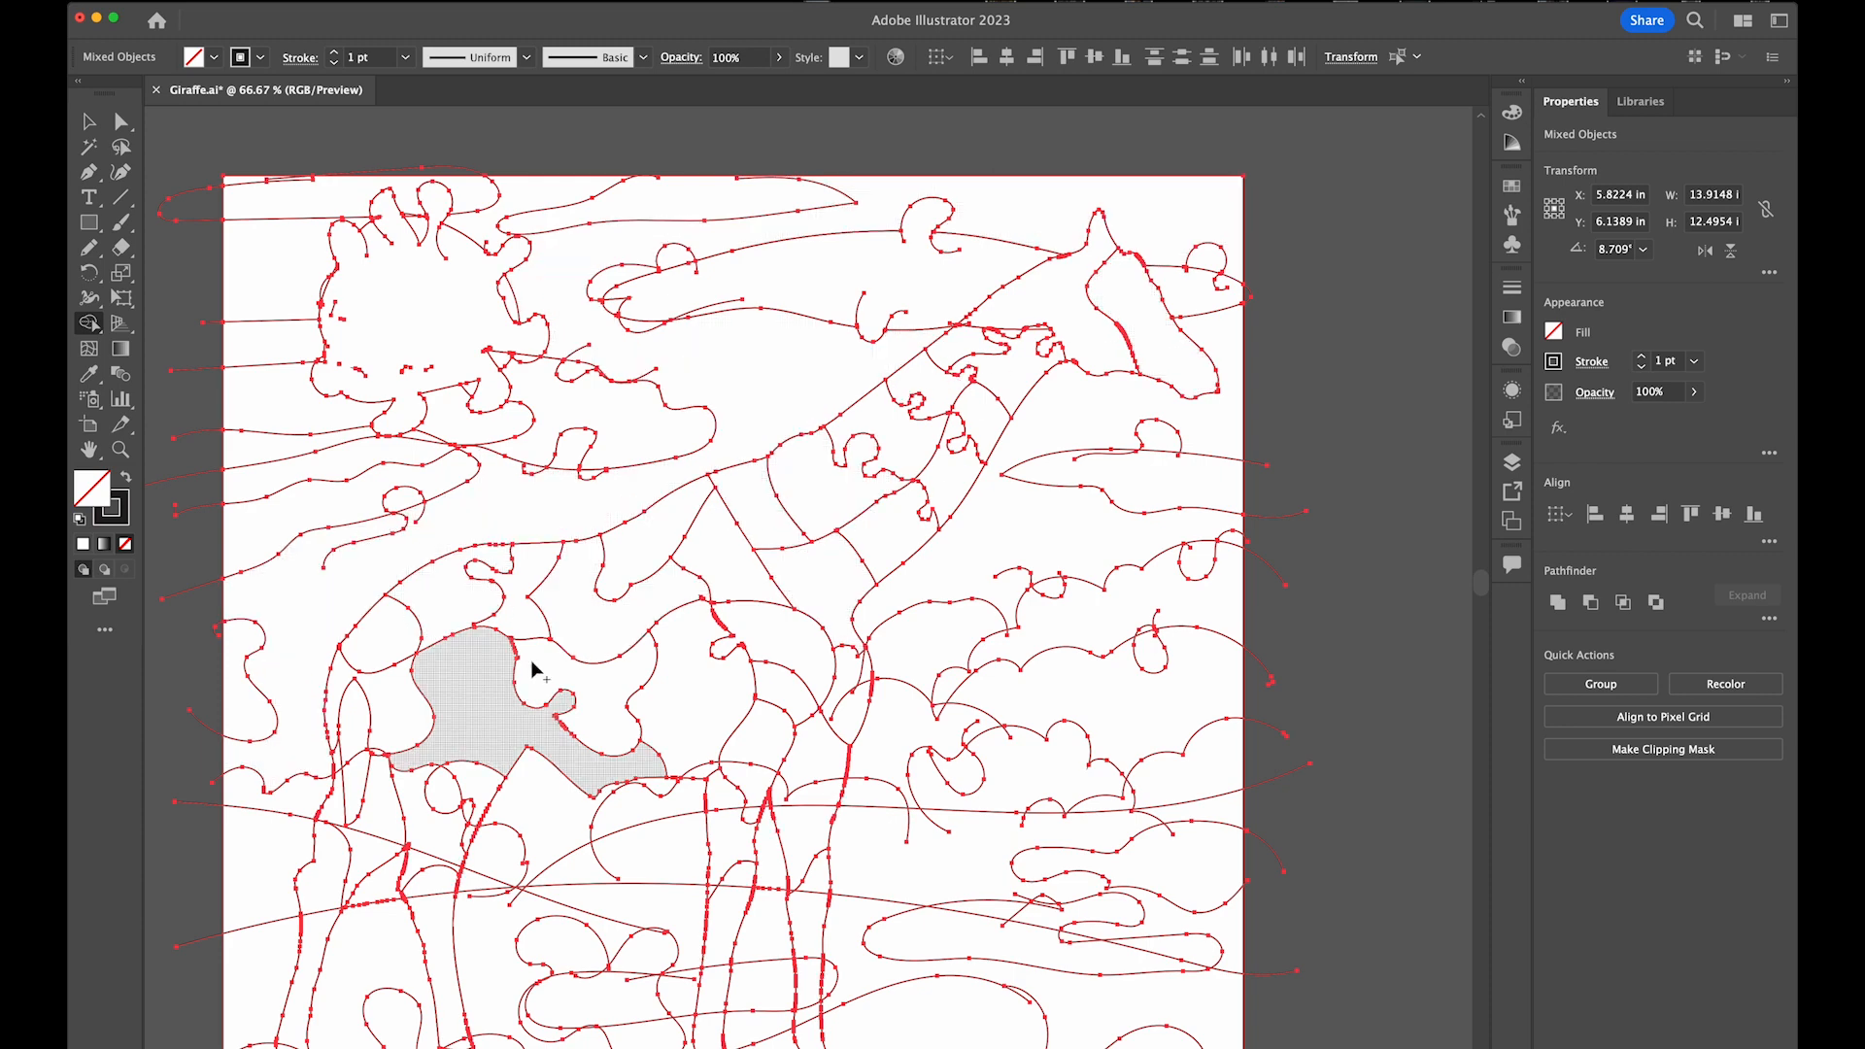
Merge the hind leg and thigh regions divided by the ground lines with Shape Builder
scroll(547, 823, "down", 4)
scroll(541, 749, "left", 4)
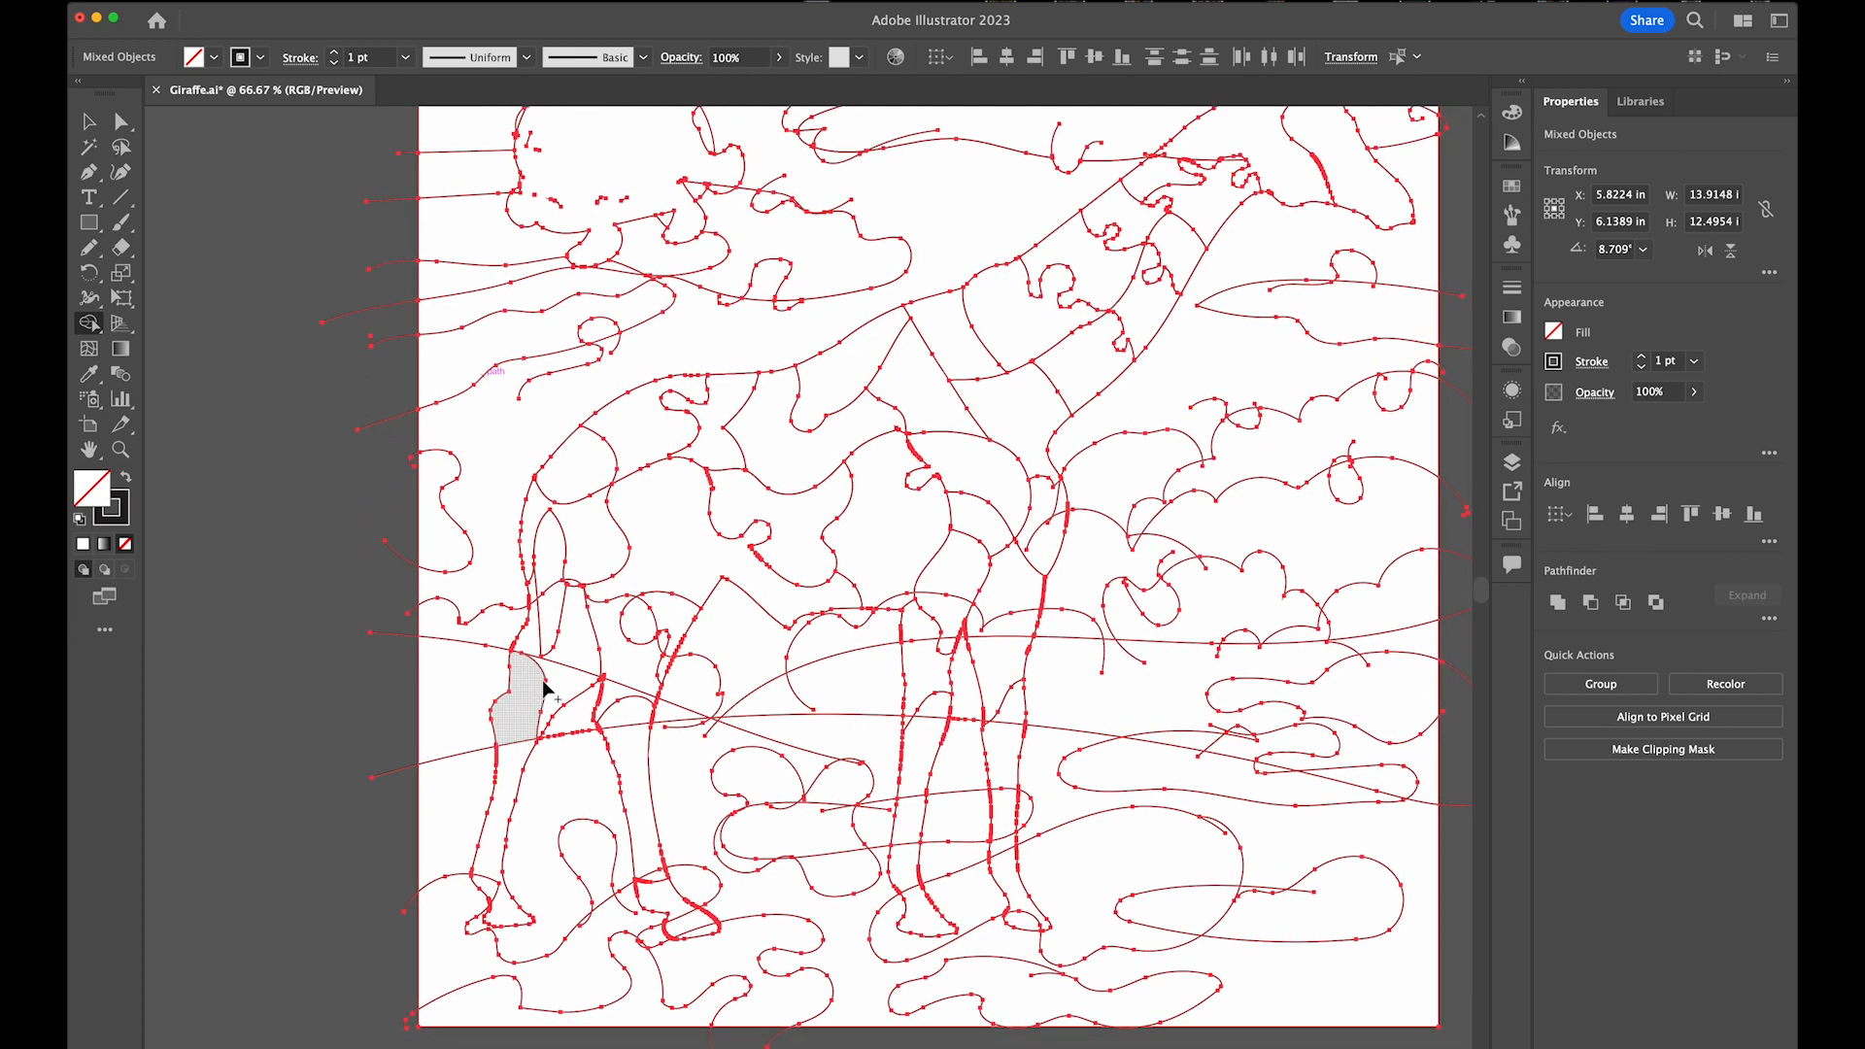
left_click_drag(566, 667, 560, 692)
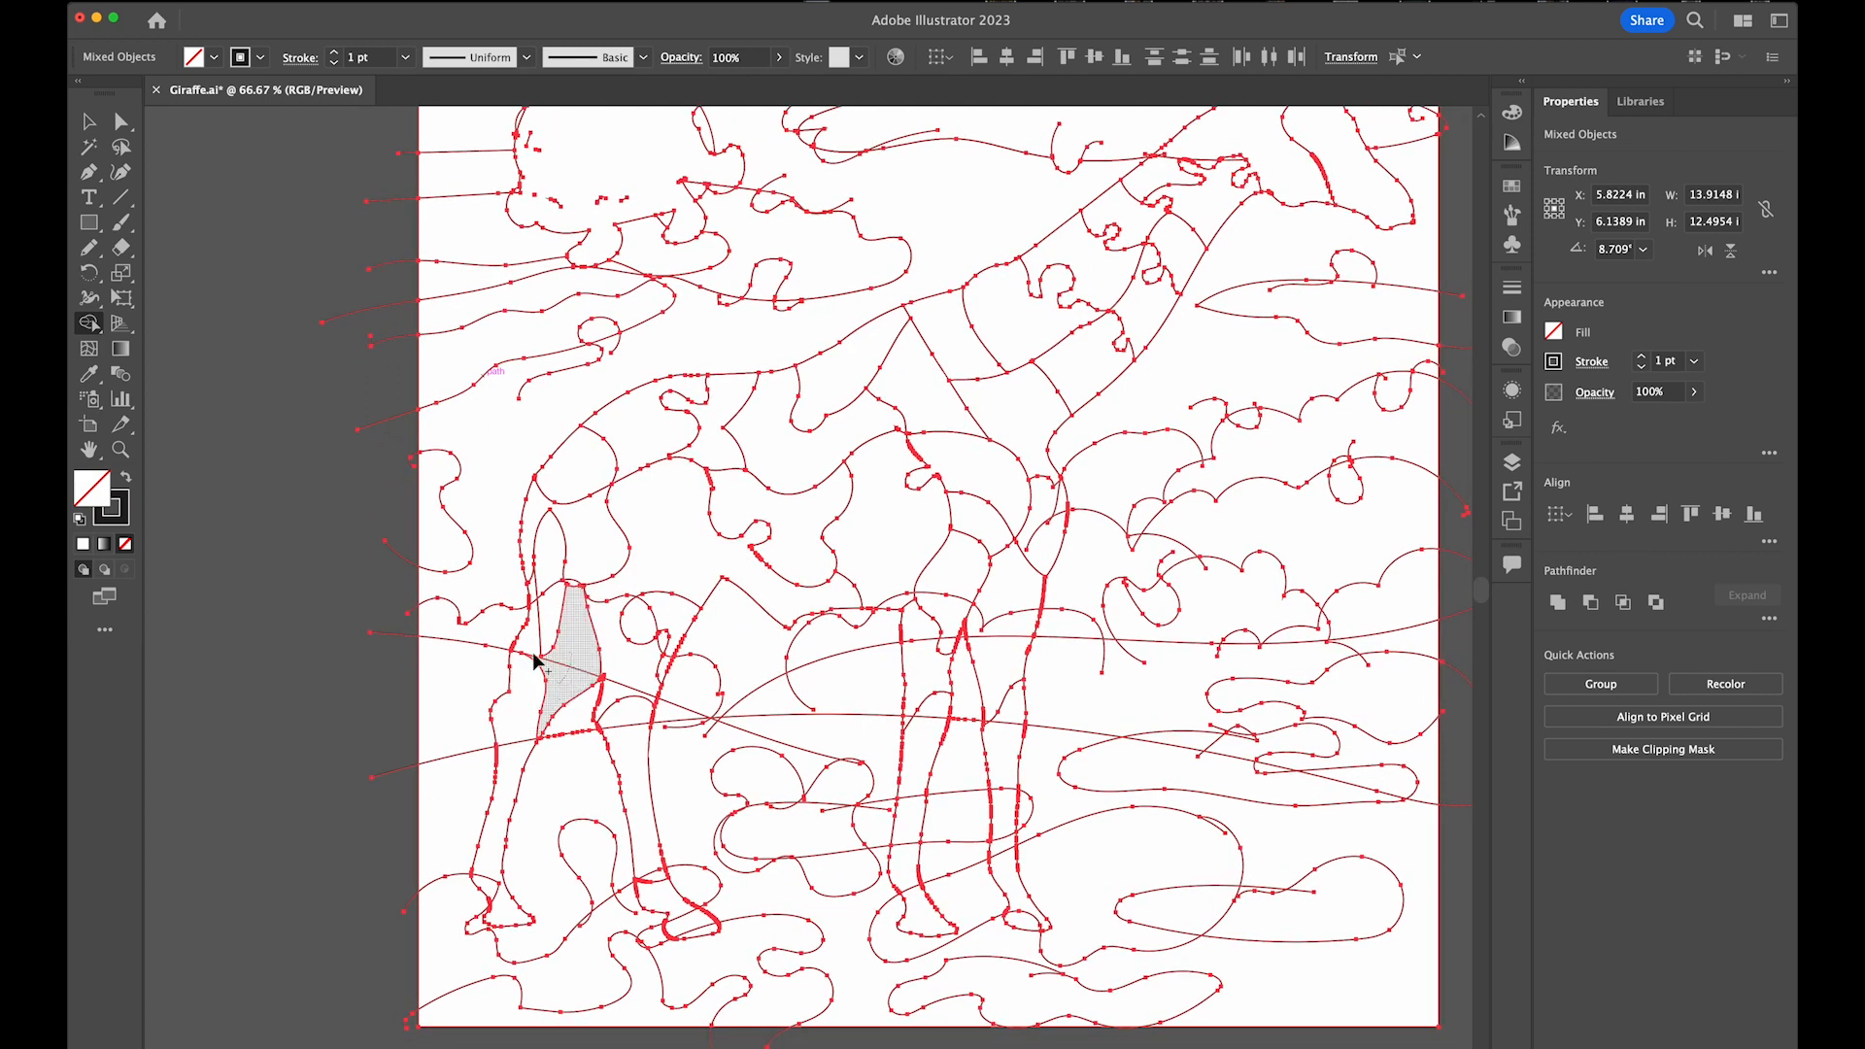
left_click_drag(636, 678, 625, 691)
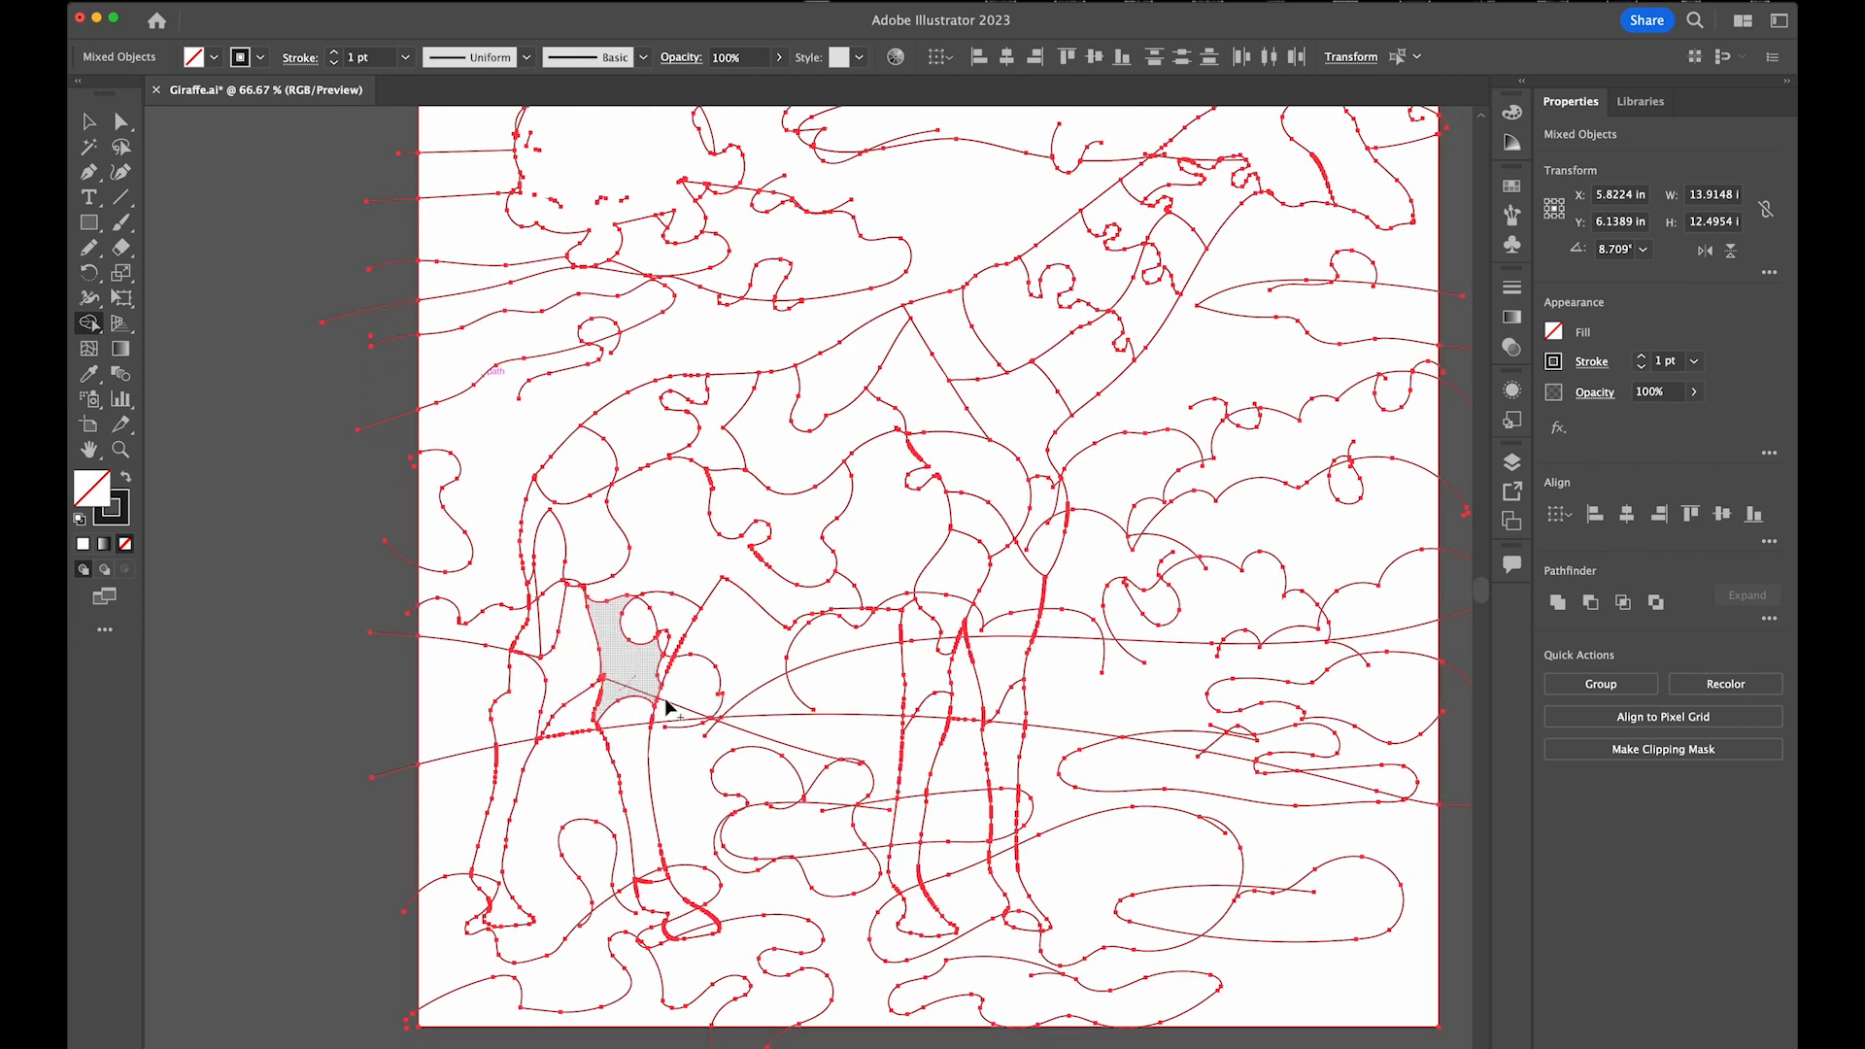
mouse_move(653, 611)
left_mouse_down()
mouse_move(639, 625)
mouse_move(657, 645)
left_mouse_up()
left_click(670, 654)
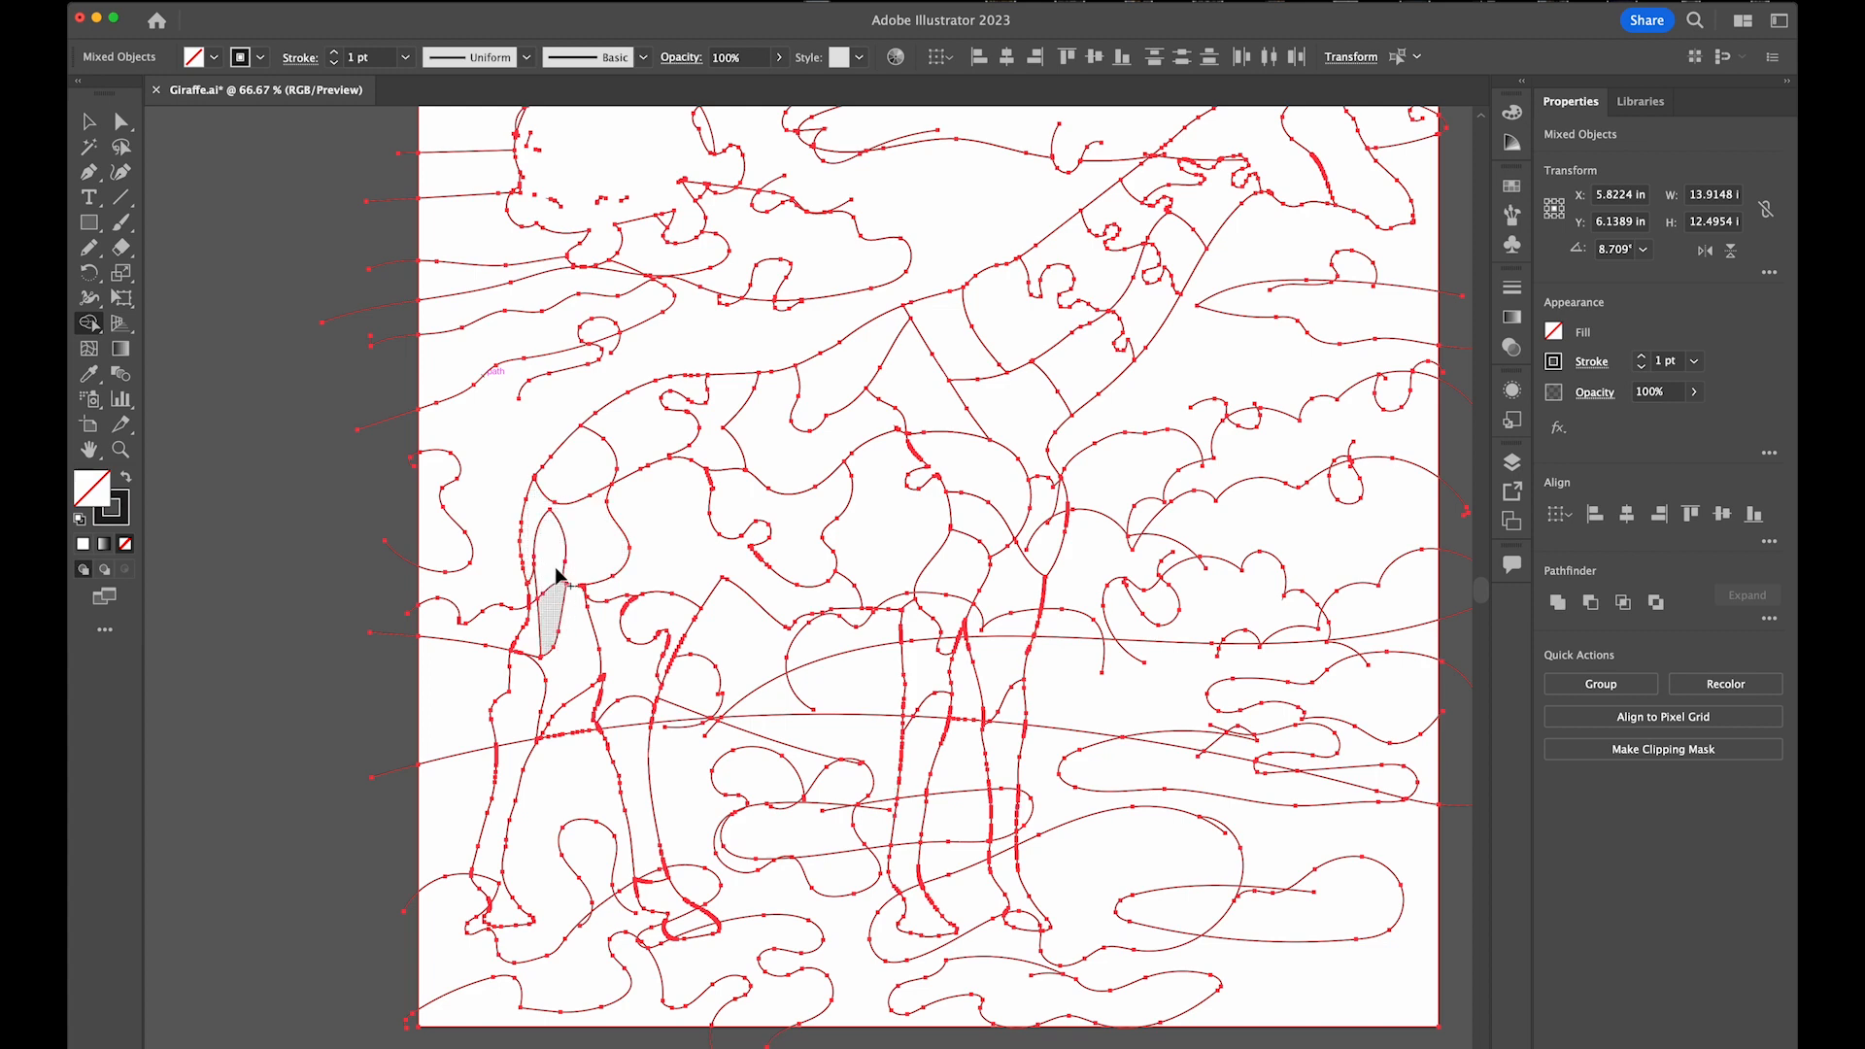
Merge the regions between the legs and the divided pieces along the giraffe's body with Shape Builder
left_click_drag(682, 695, 850, 646)
scroll(899, 621, "up", 2)
scroll(767, 457, "right", 3)
scroll(772, 437, "up", 4)
left_click_drag(766, 400, 780, 437)
scroll(777, 447, "up", 3)
scroll(774, 457, "right", 5)
left_click_drag(868, 558, 849, 646)
scroll(845, 636, "down", 4)
Draw a Pencil curve from the cloud line to the rump and a short vertical divider in the upper sky, reselecting everything for Shape Builder
key("super+0")
left_click_drag(372, 463, 453, 559)
key("super+a")
key("shift+m")
scroll(696, 350, "up", 3)
key("n")
left_click_drag(668, 316, 670, 390)
key("super+a")
key("shift+m")
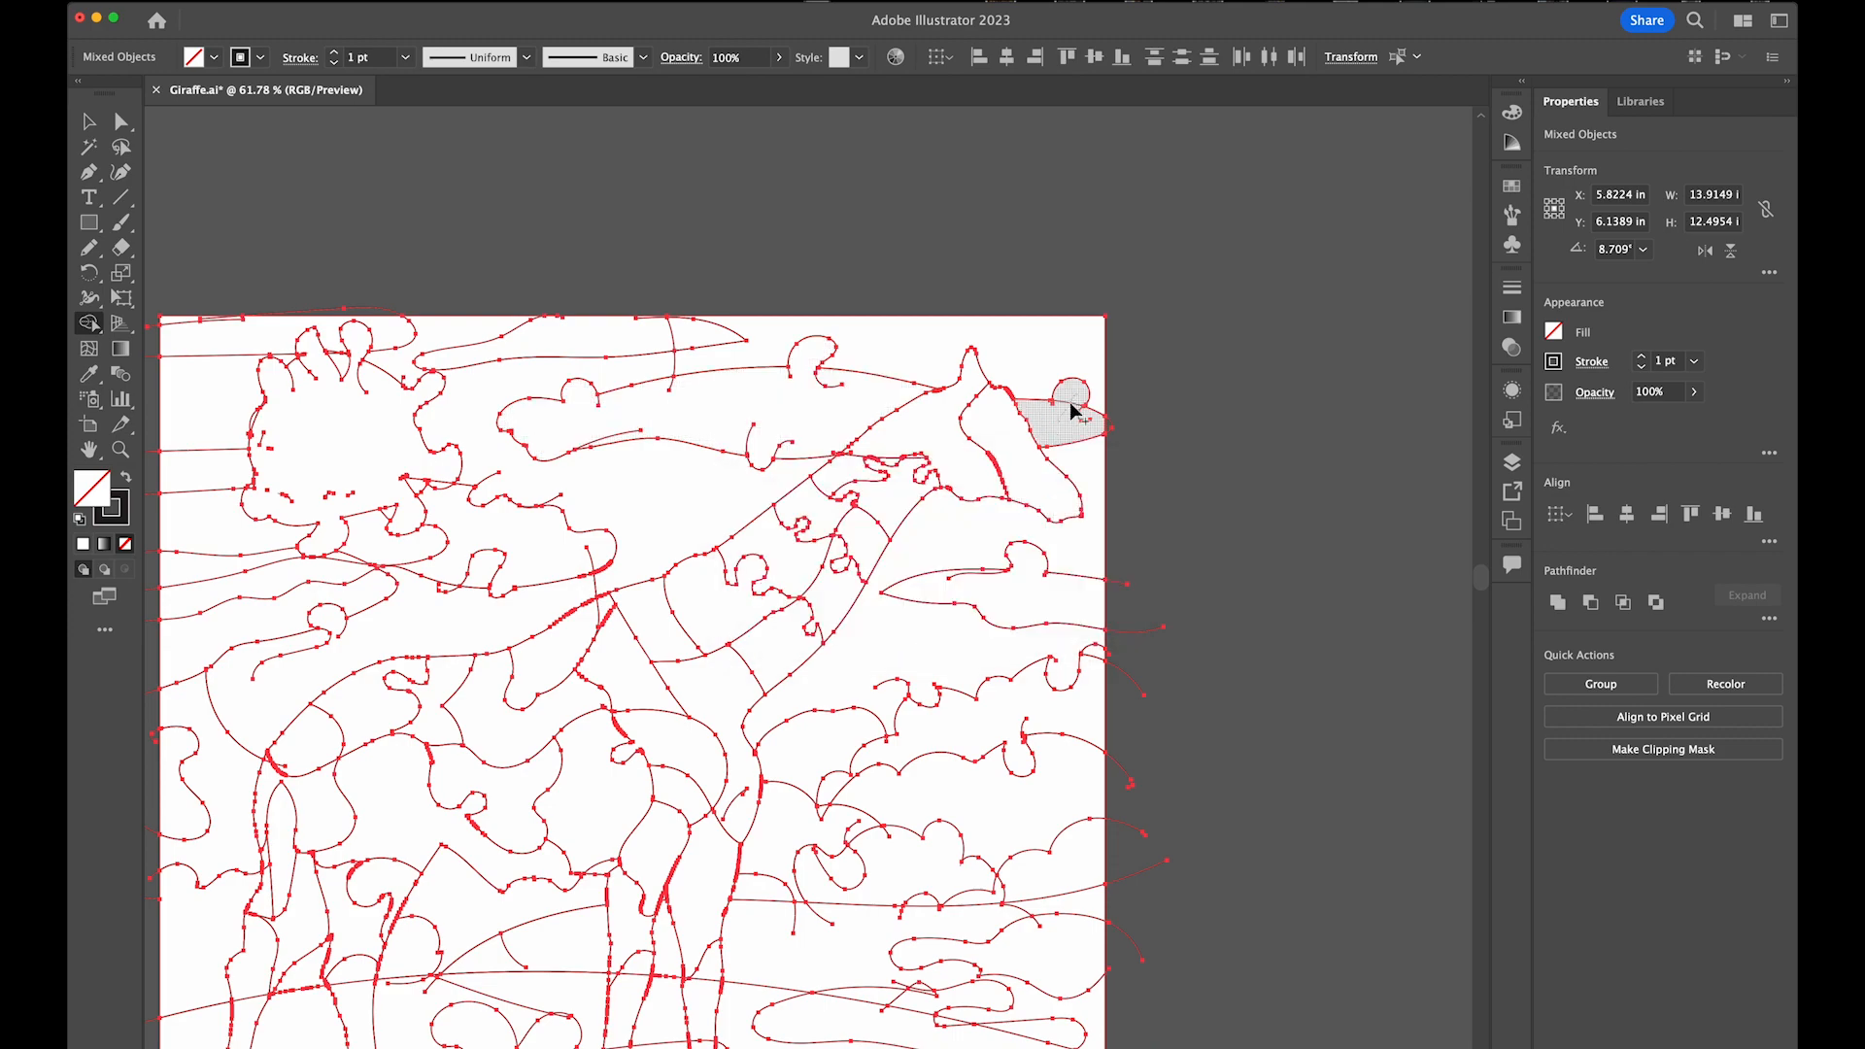
Merge the divided cloud, bush and ground regions around the giraffe with Shape Builder
scroll(568, 360, "left", 5)
scroll(544, 419, "down", 3)
scroll(496, 427, "right", 2)
left_click_drag(476, 296, 544, 336)
scroll(622, 485, "right", 5)
scroll(681, 544, "down", 3)
left_click_drag(634, 485, 778, 437)
scroll(738, 456, "down", 5)
scroll(718, 467, "right", 4)
left_click_drag(506, 374, 534, 496)
Connect the front foot to the shape below with a short Pencil line and combine the lower-right ground regions with Shape Builder
scroll(628, 616, "left", 2)
scroll(583, 583, "down", 1)
left_click_drag(317, 348, 302, 525)
mouse_move(312, 291)
left_mouse_down()
mouse_move(308, 428)
mouse_move(437, 594)
left_mouse_up()
key("n")
key("super+a")
key("shift+m")
left_click_drag(661, 540, 707, 585)
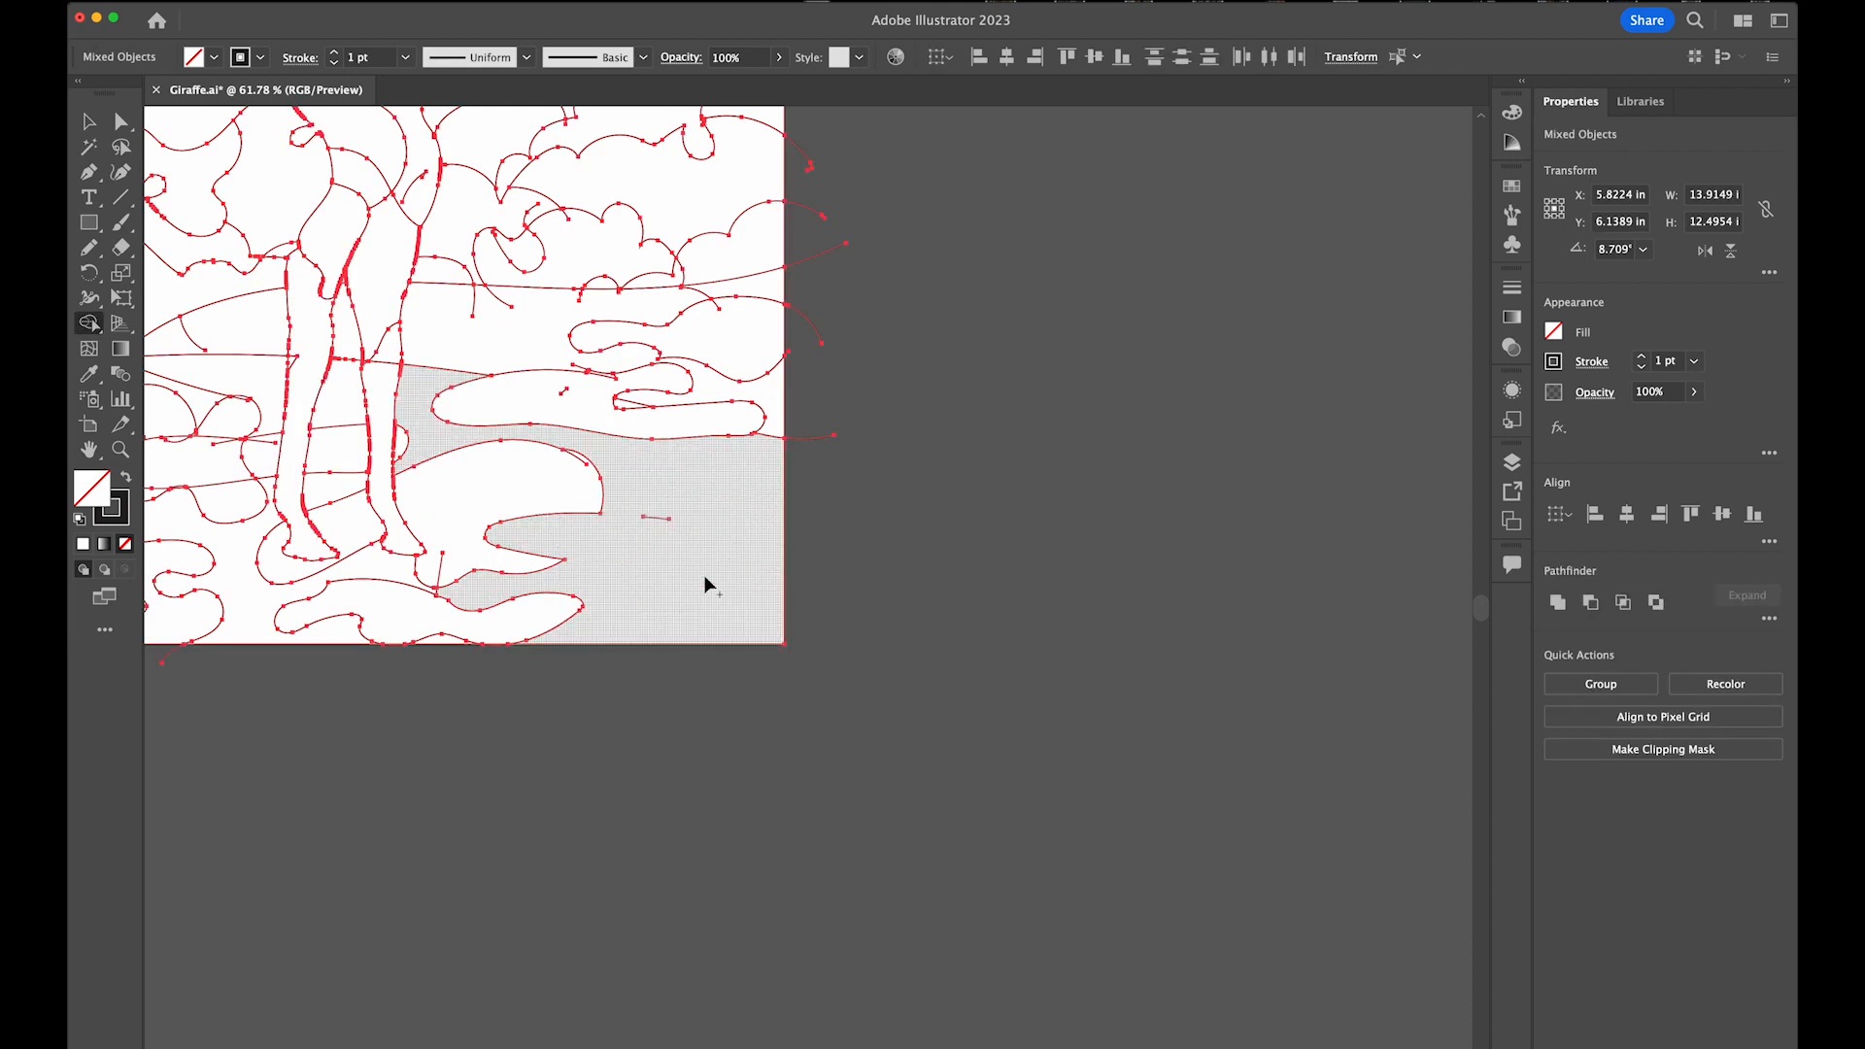
Merge the split regions around the rear foot in the lower-left ground with Shape Builder
scroll(706, 583, "left", 5)
scroll(622, 525, "up", 1)
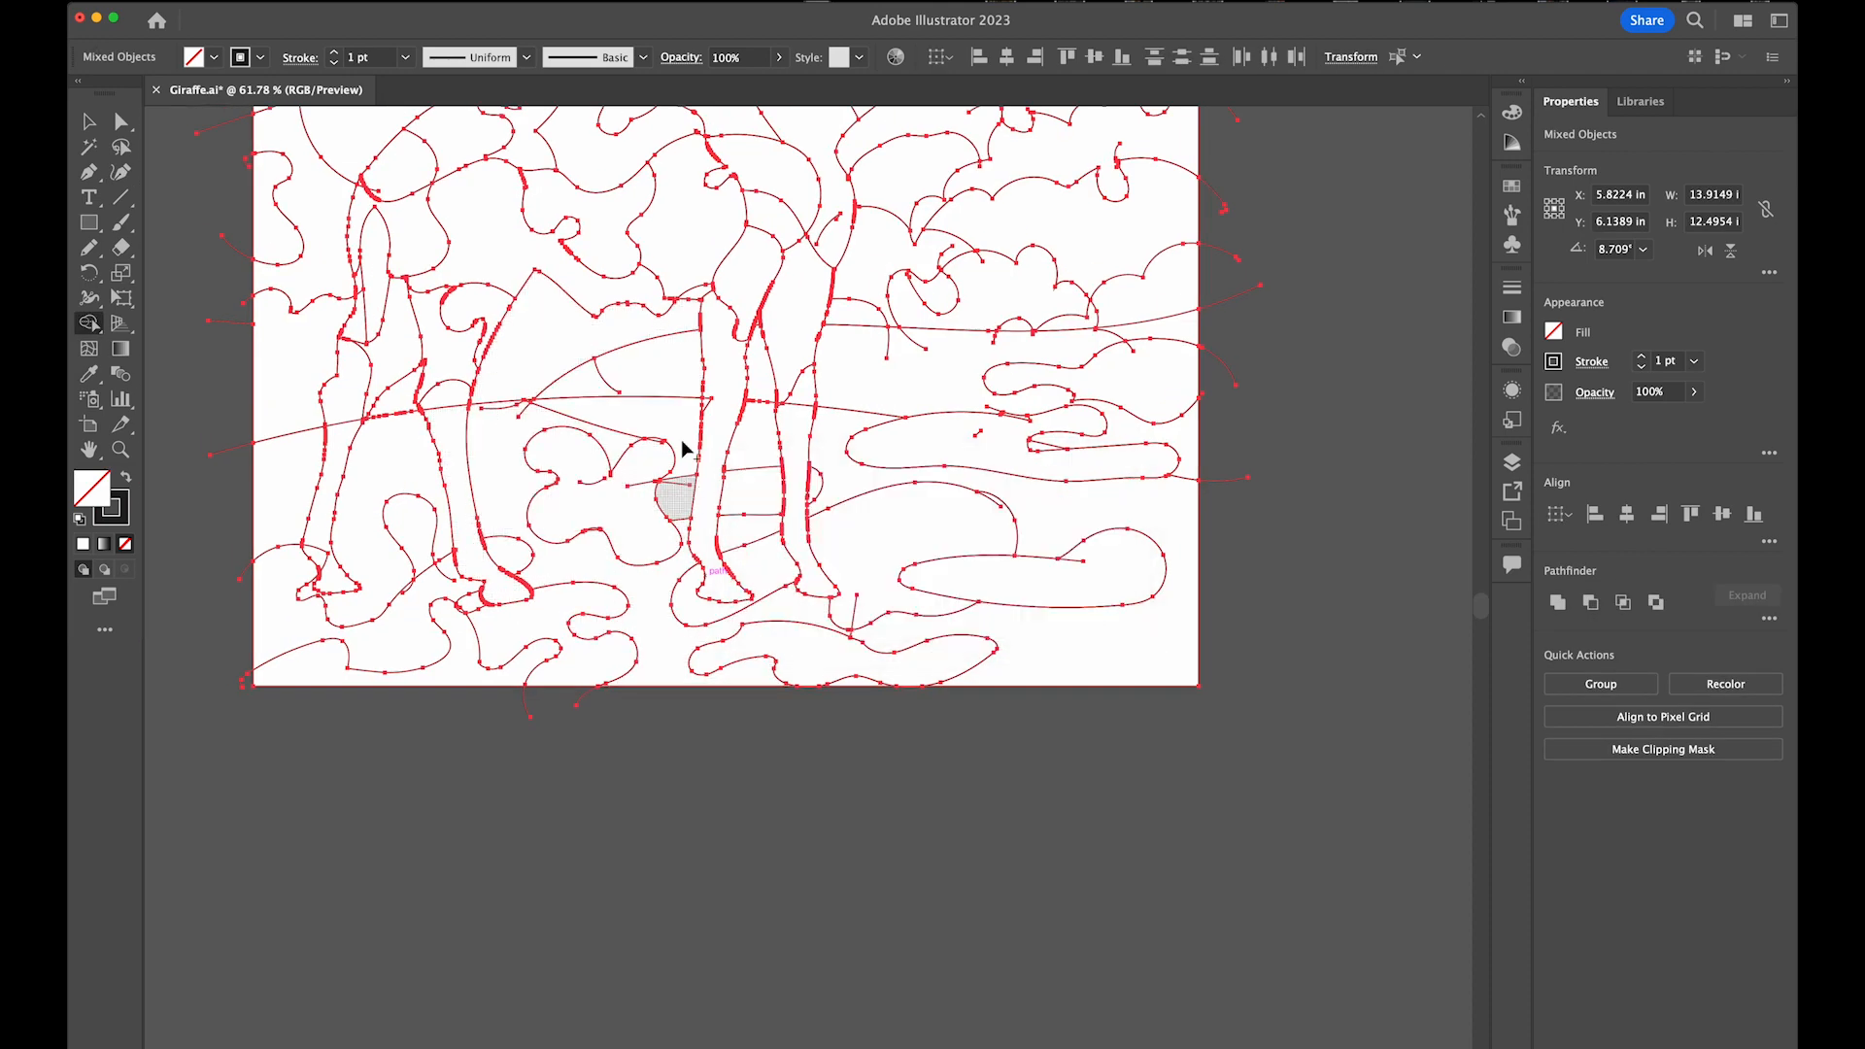
left_click_drag(312, 611, 380, 539)
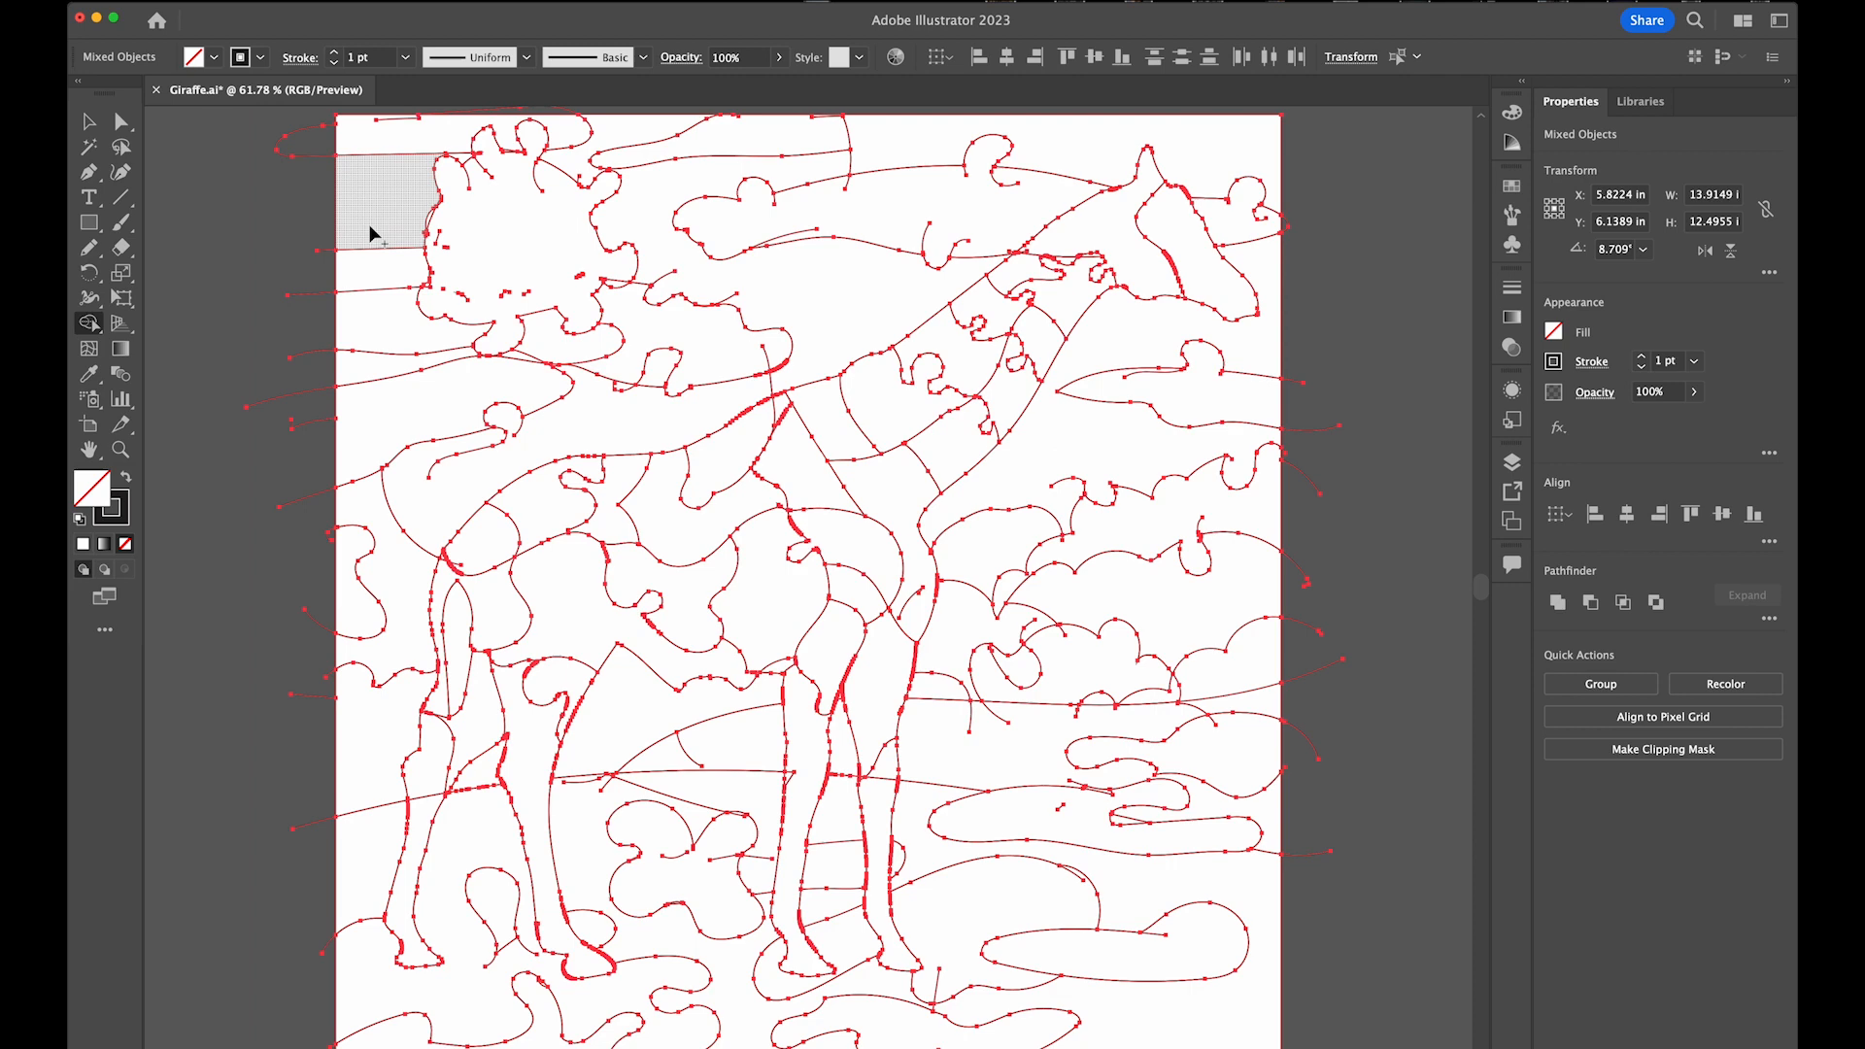
Try to delete the stray line fragments inside the sun, and undo the deletion
key("v")
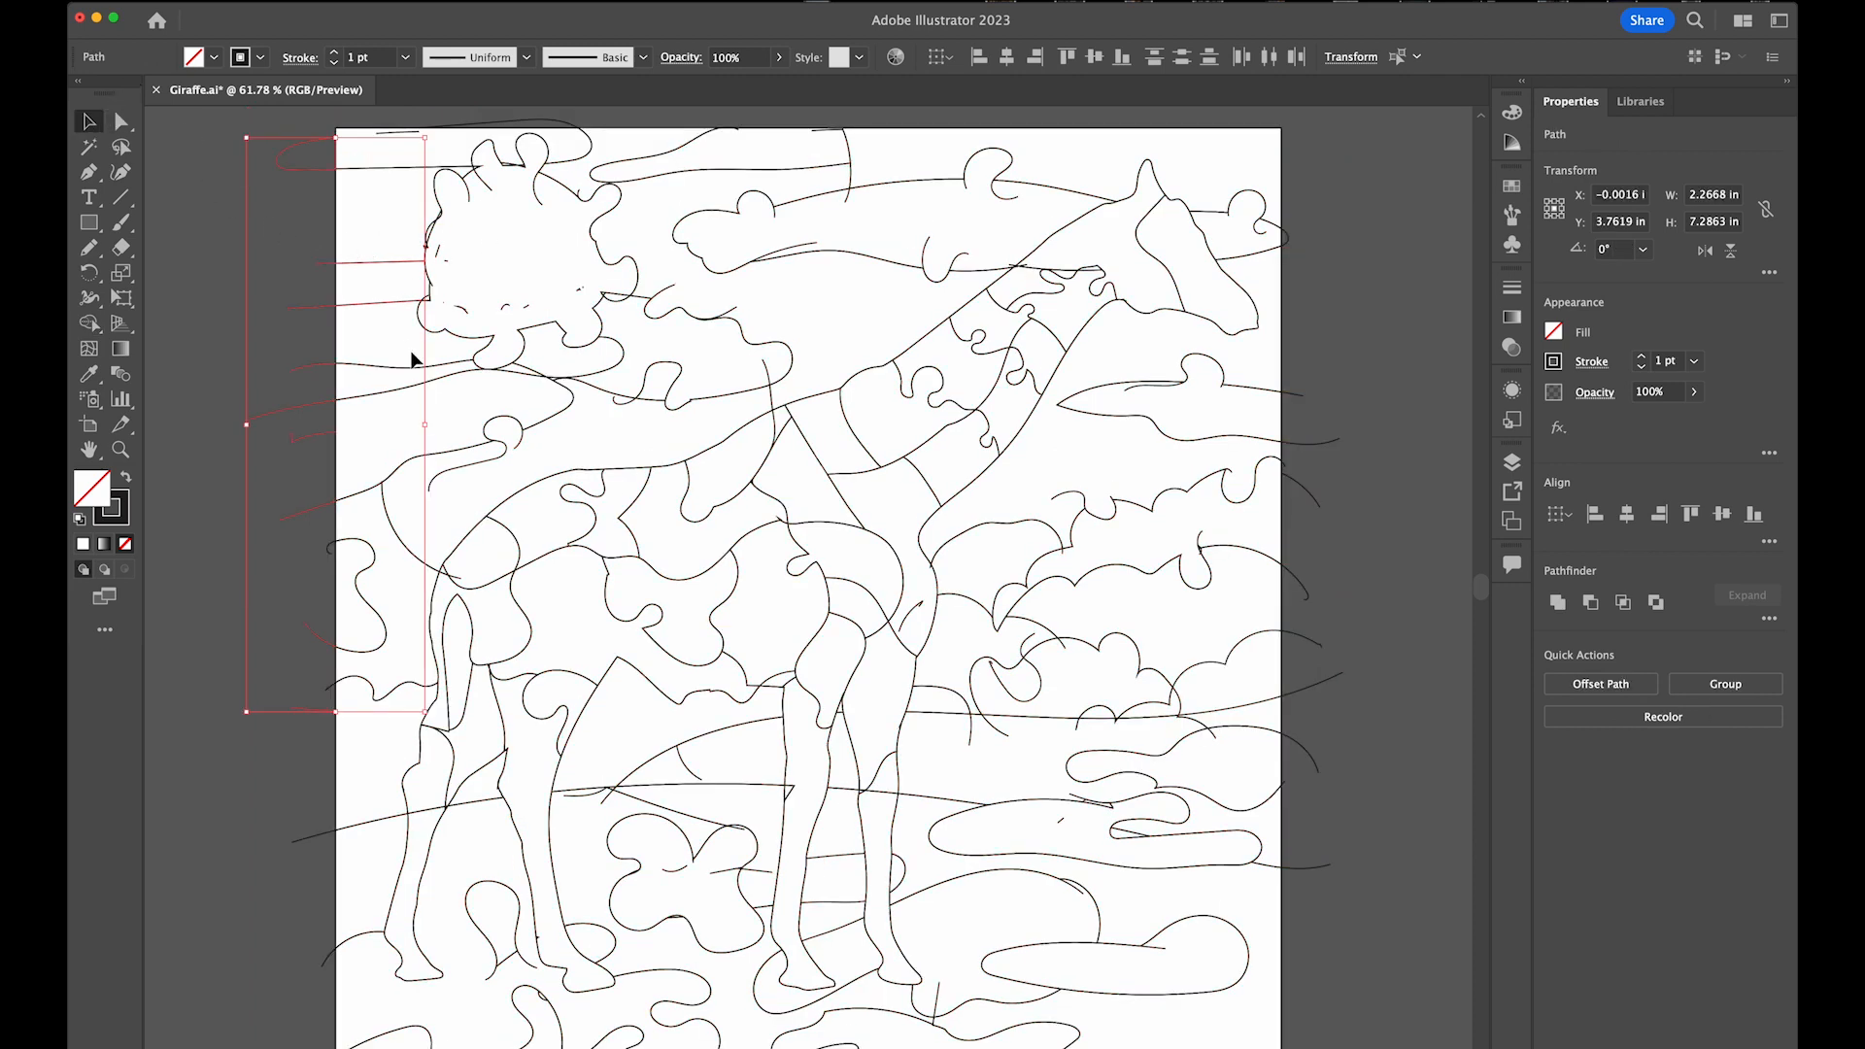
left_click_drag(527, 290, 505, 321)
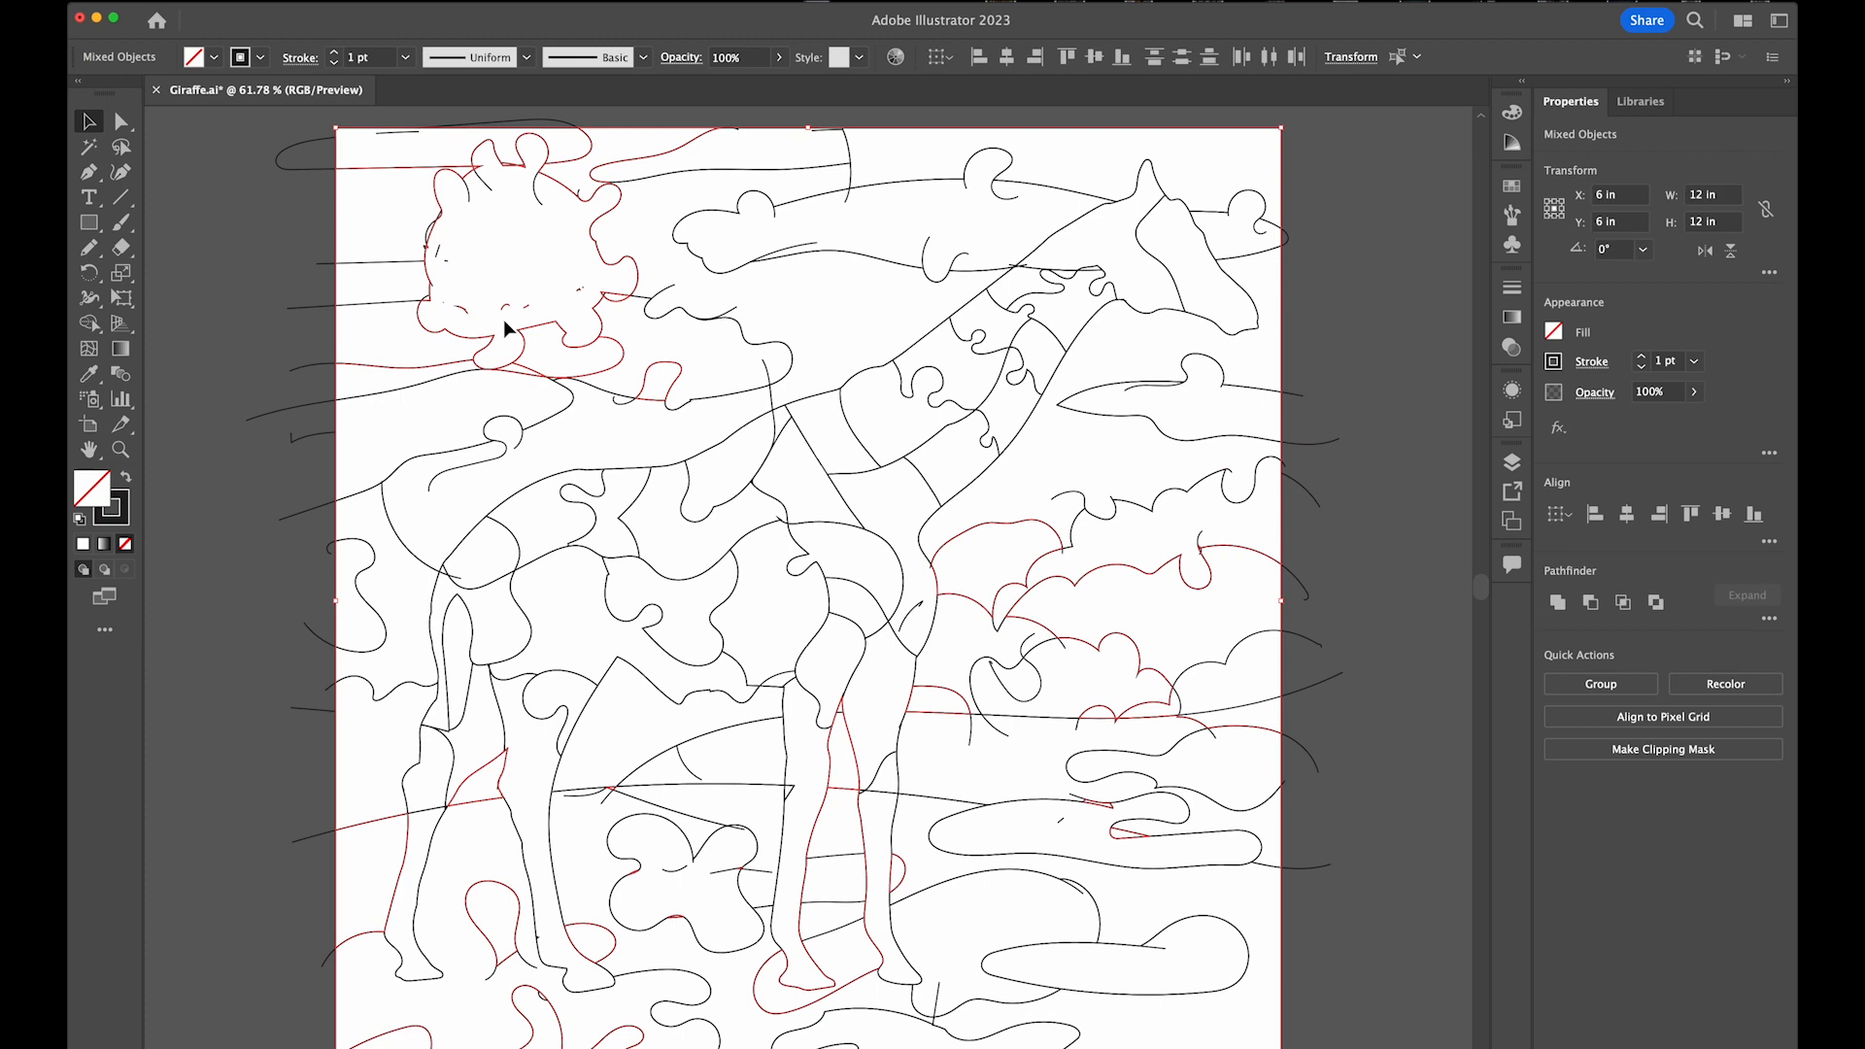
left_click(541, 298)
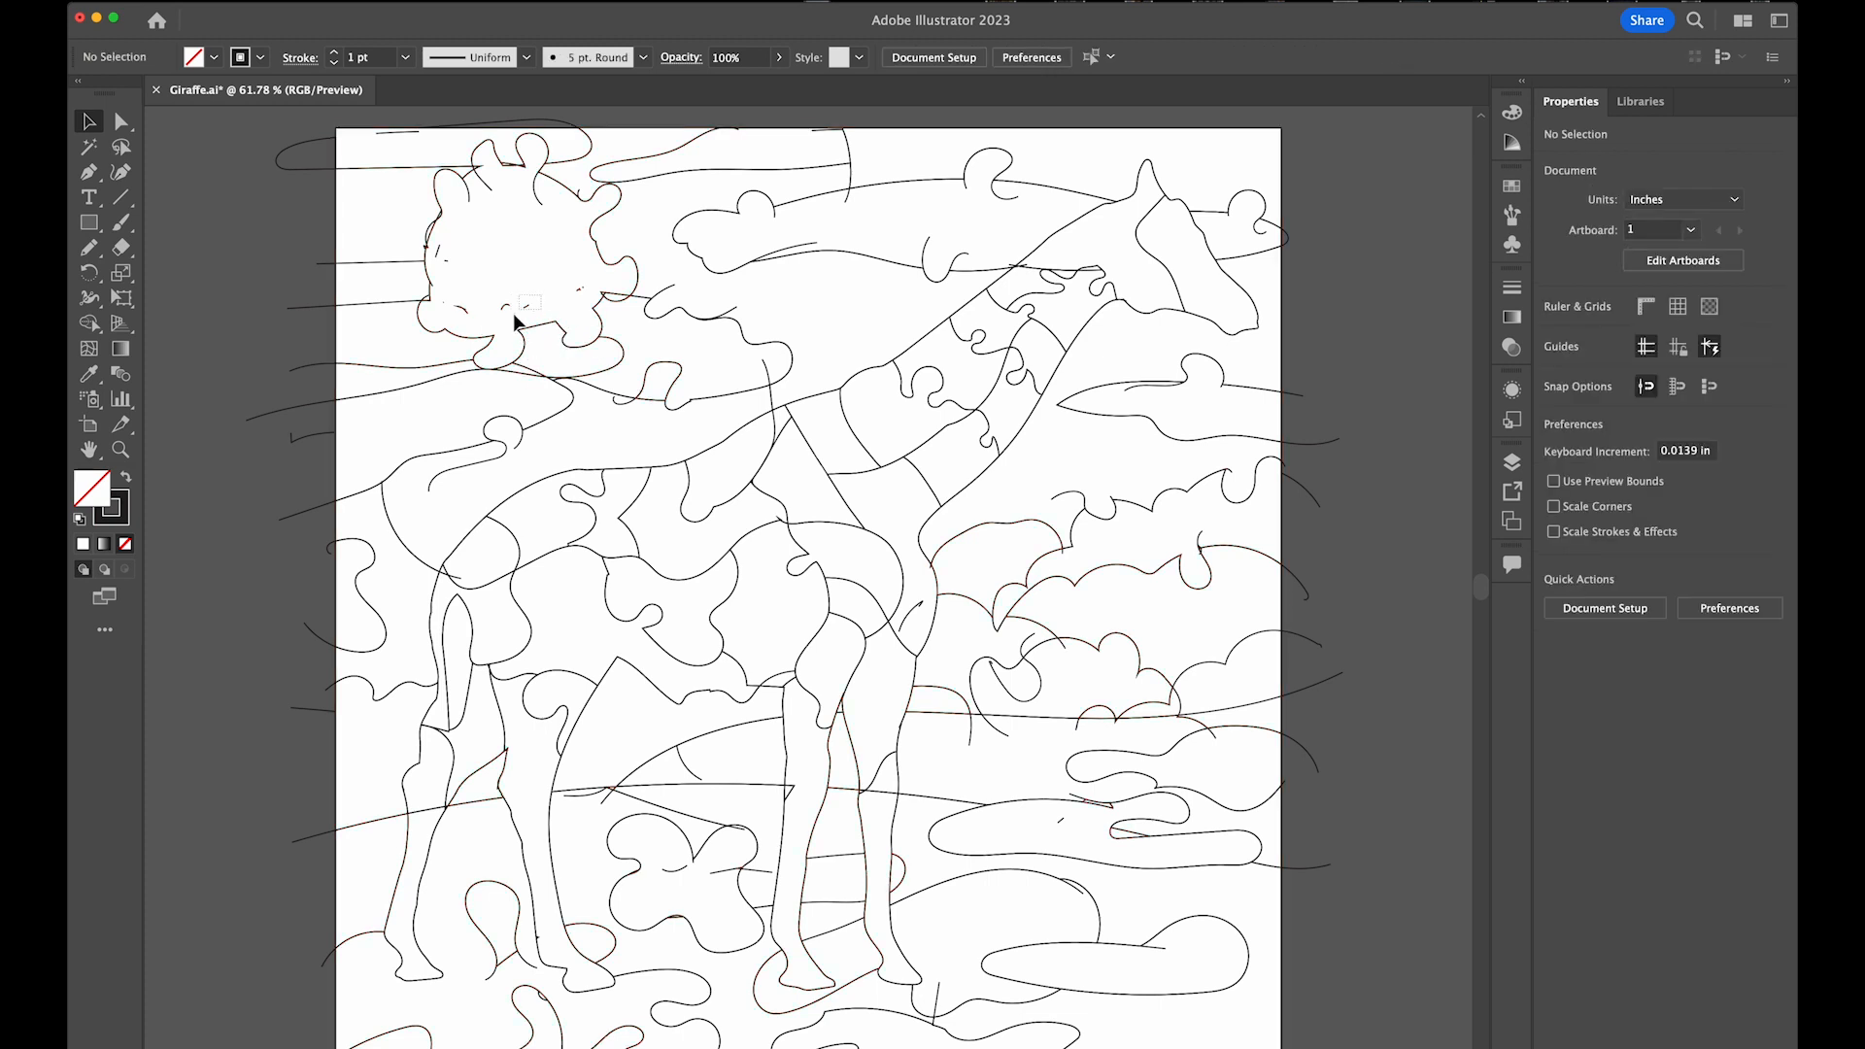
left_click(444, 308)
key("Delete")
key("super+z")
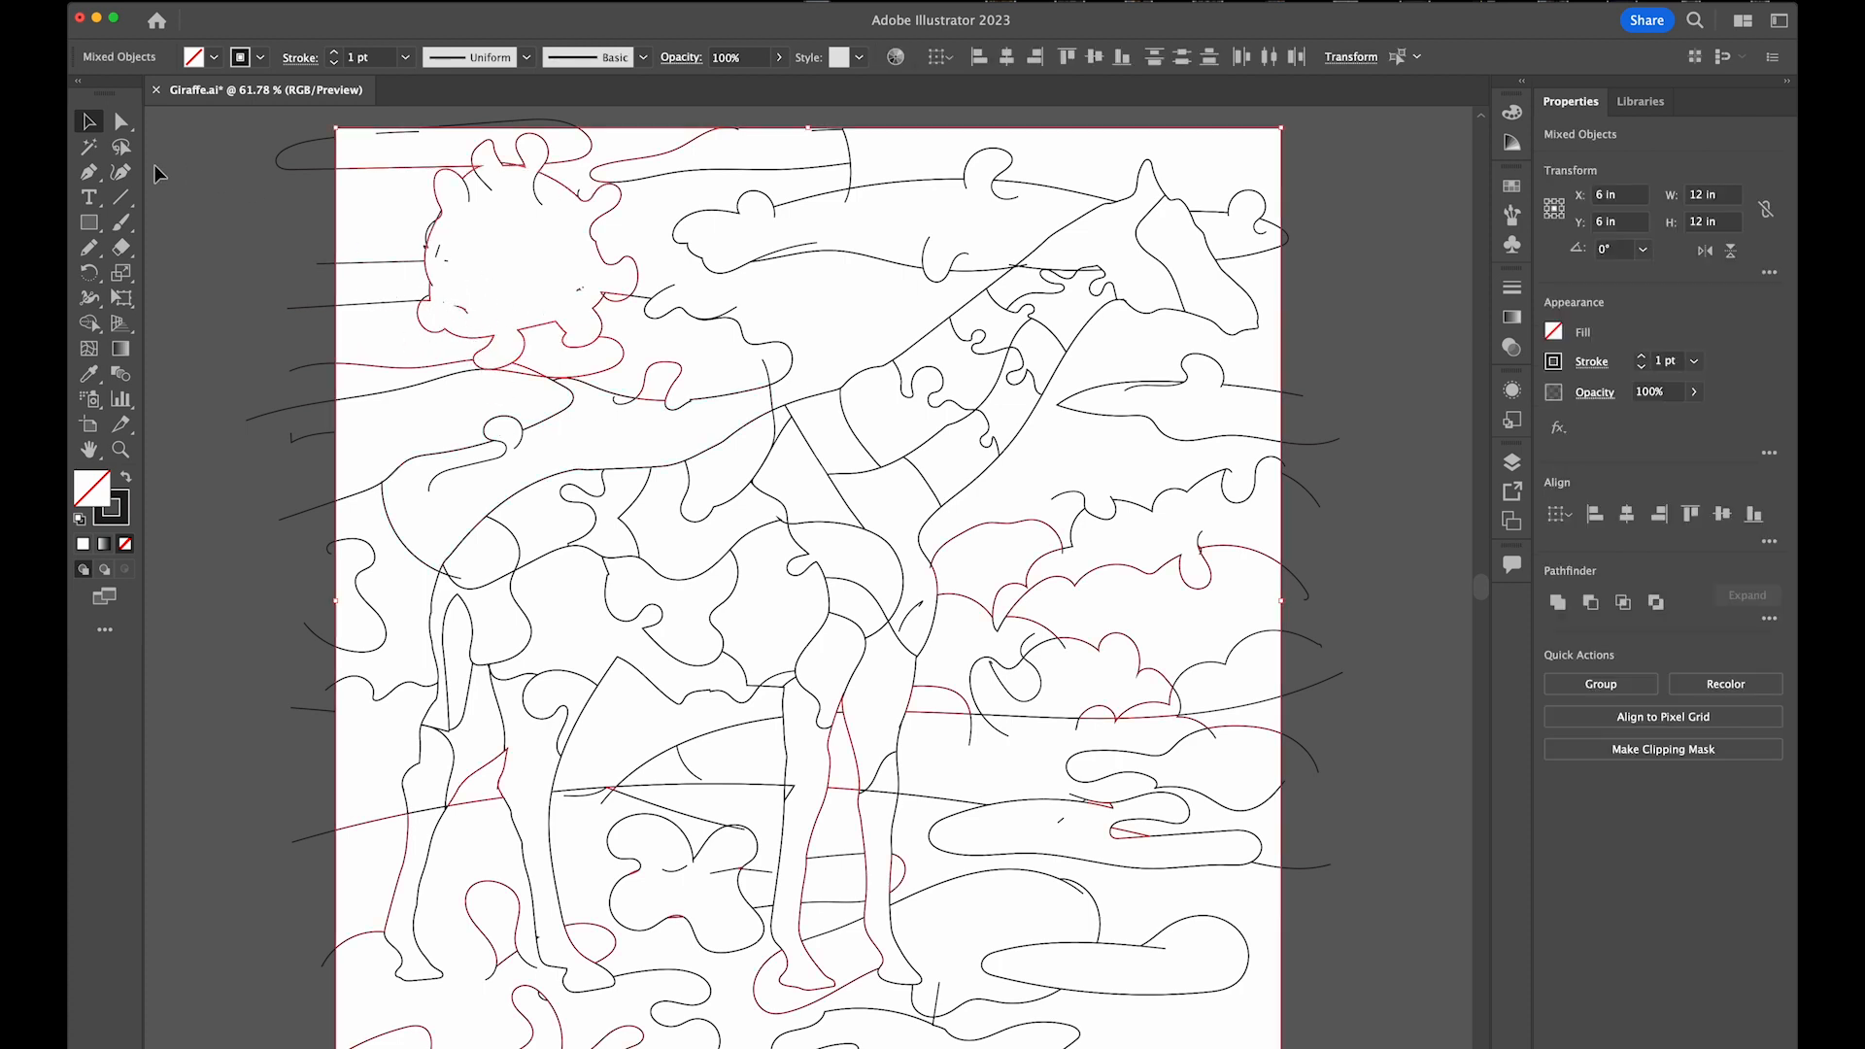
Select all the line work and clean up the sun's interior and upper rays with Shape Builder
left_click(88, 323)
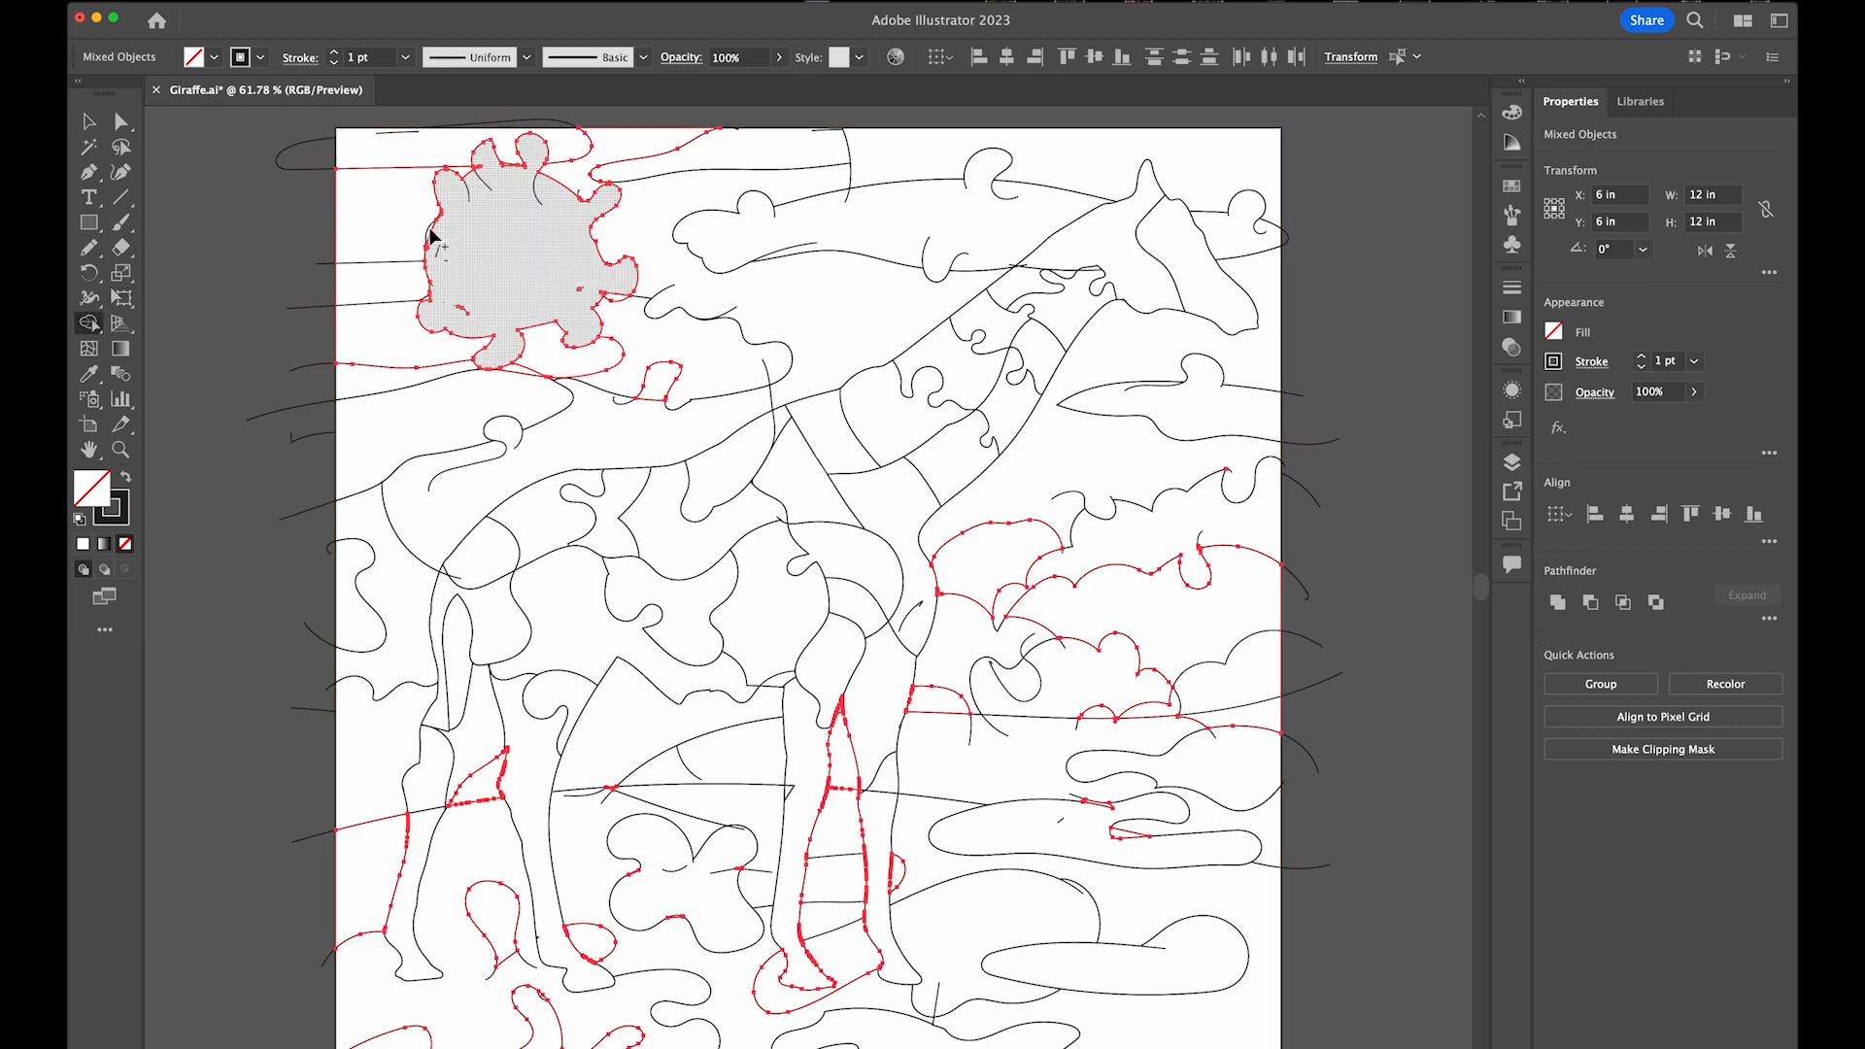
left_click_drag(436, 252, 476, 291)
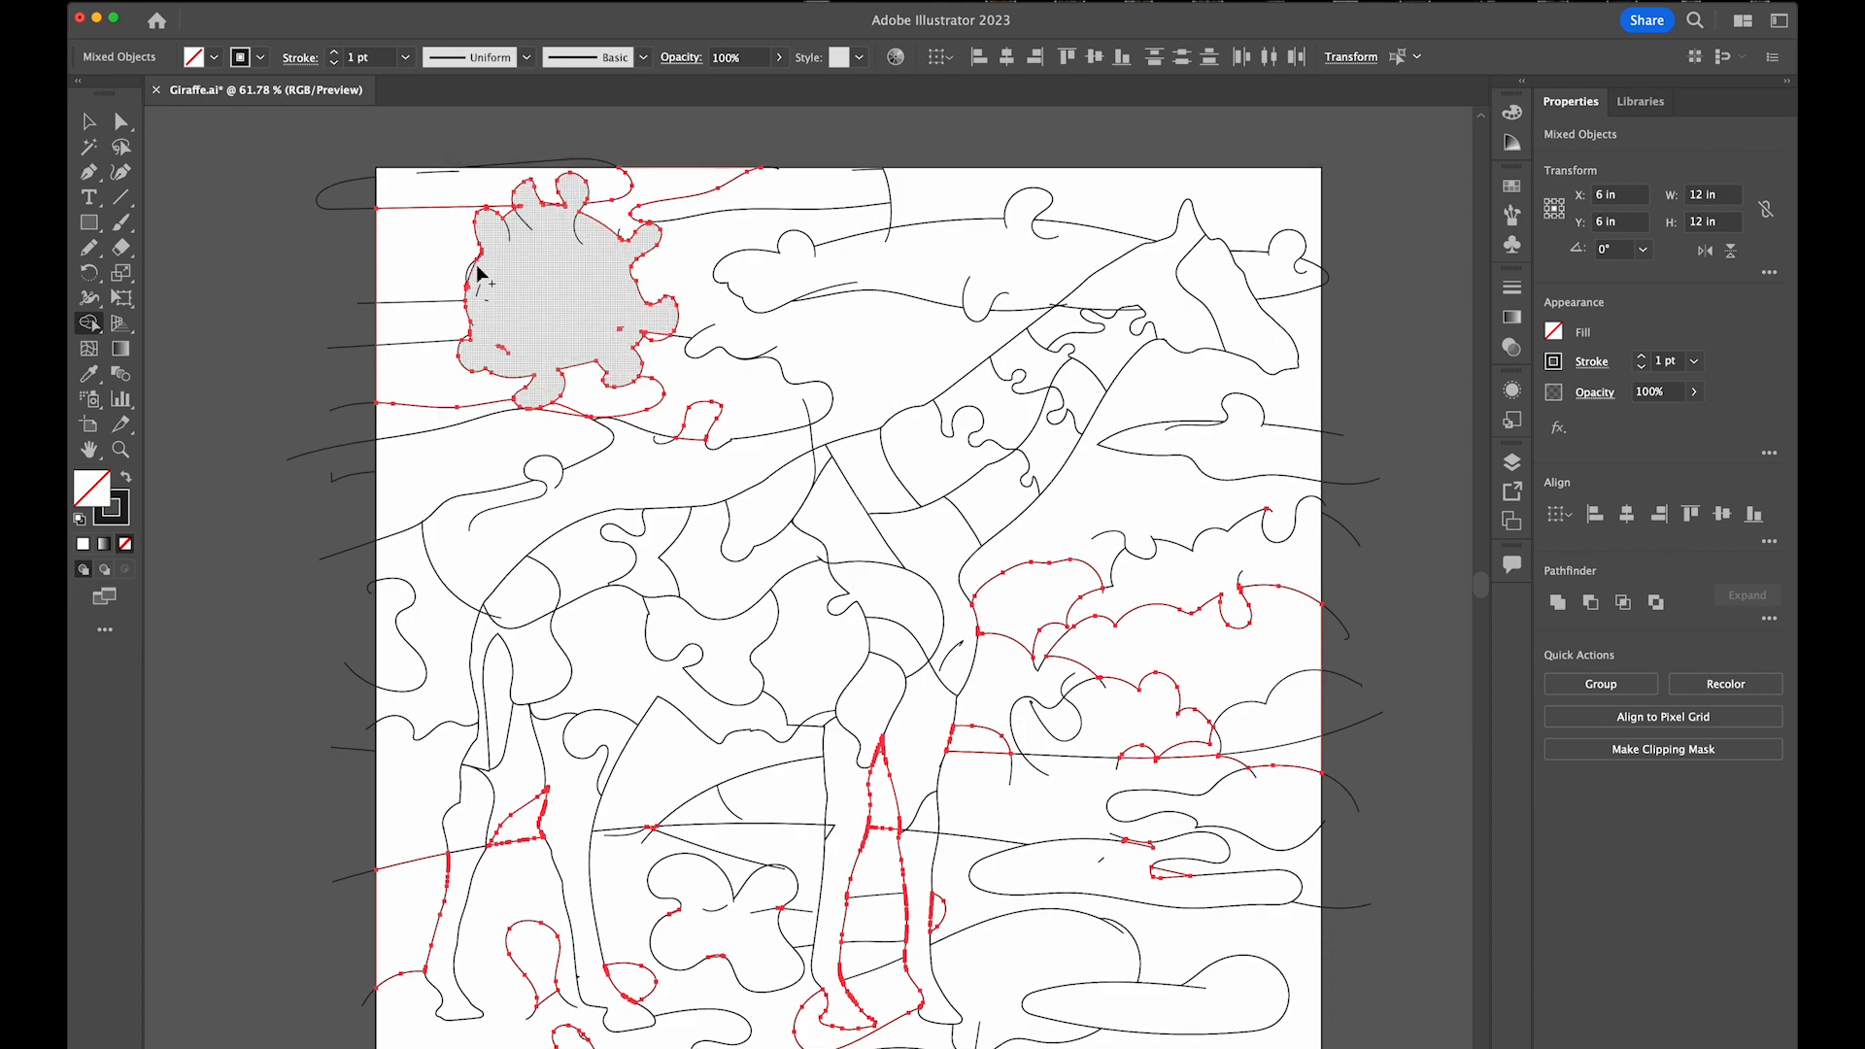
key("super+equal")
key("super+equal")
key("super+equal")
left_click_drag(560, 343, 948, 896)
left_click_drag(568, 423, 725, 551)
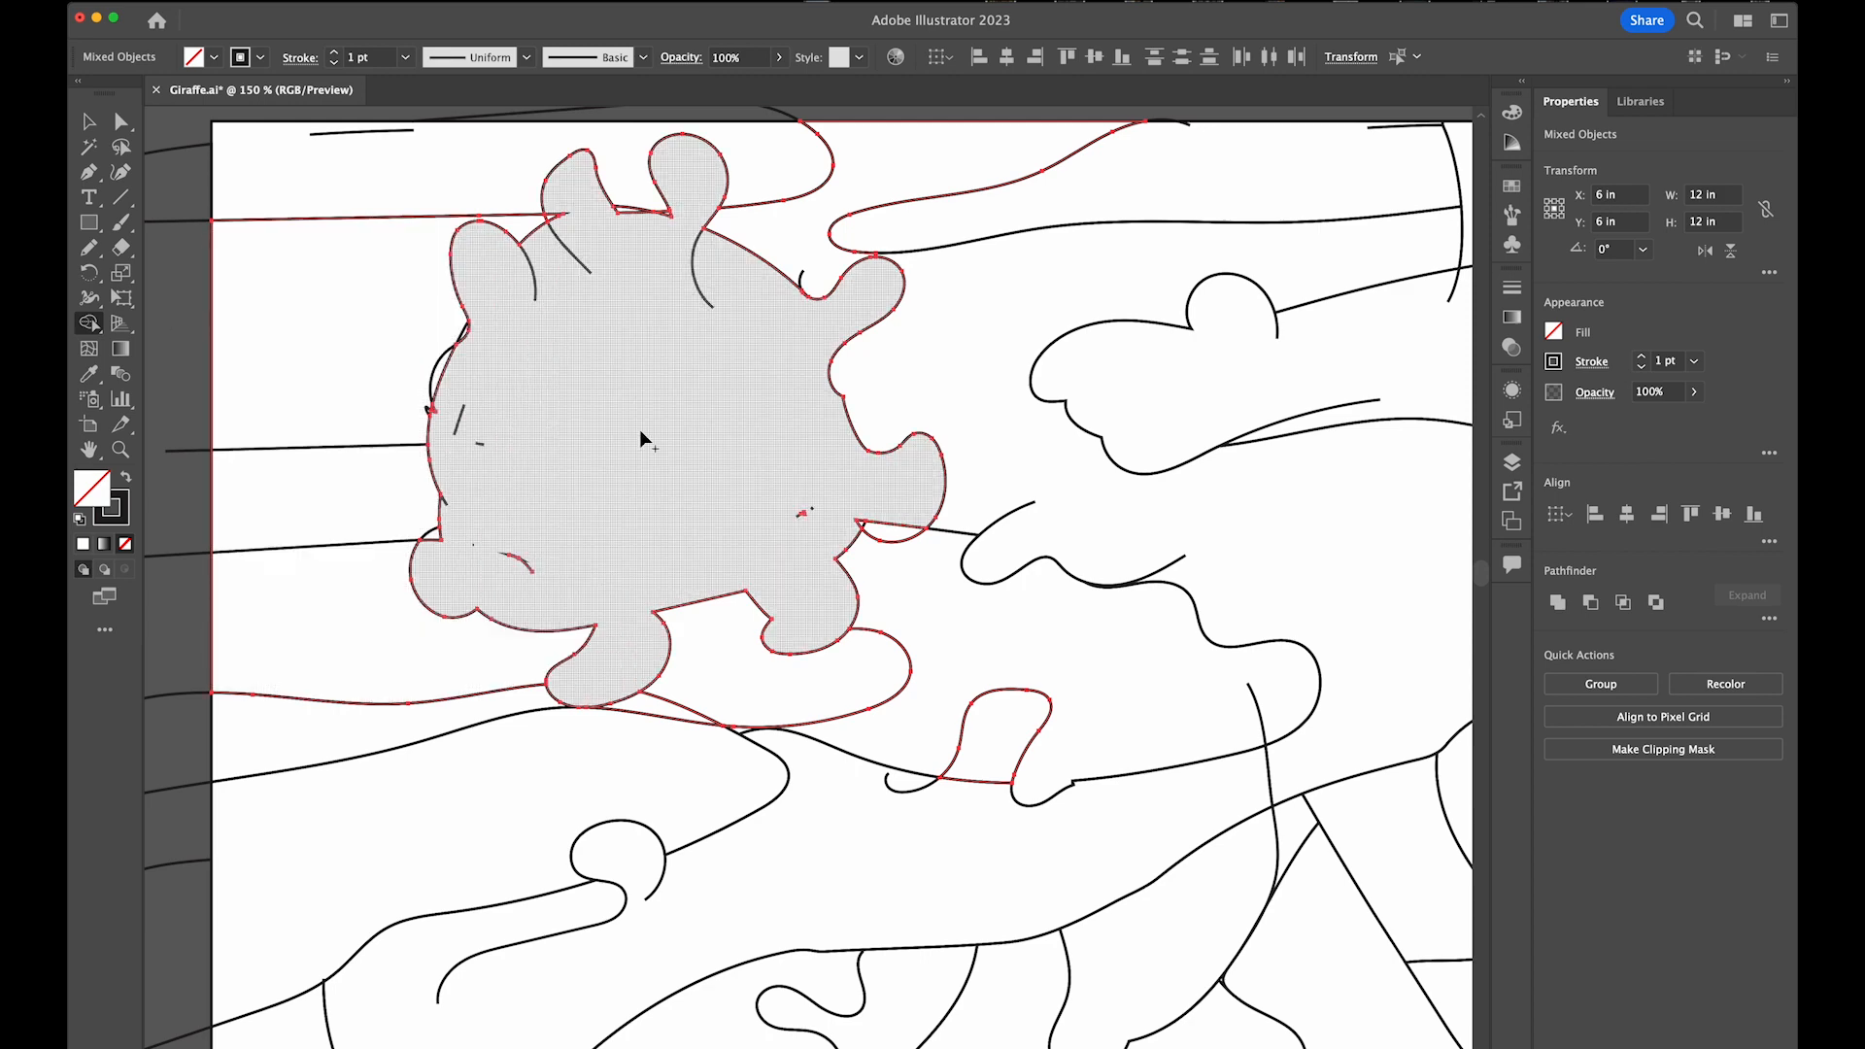
key("super+a")
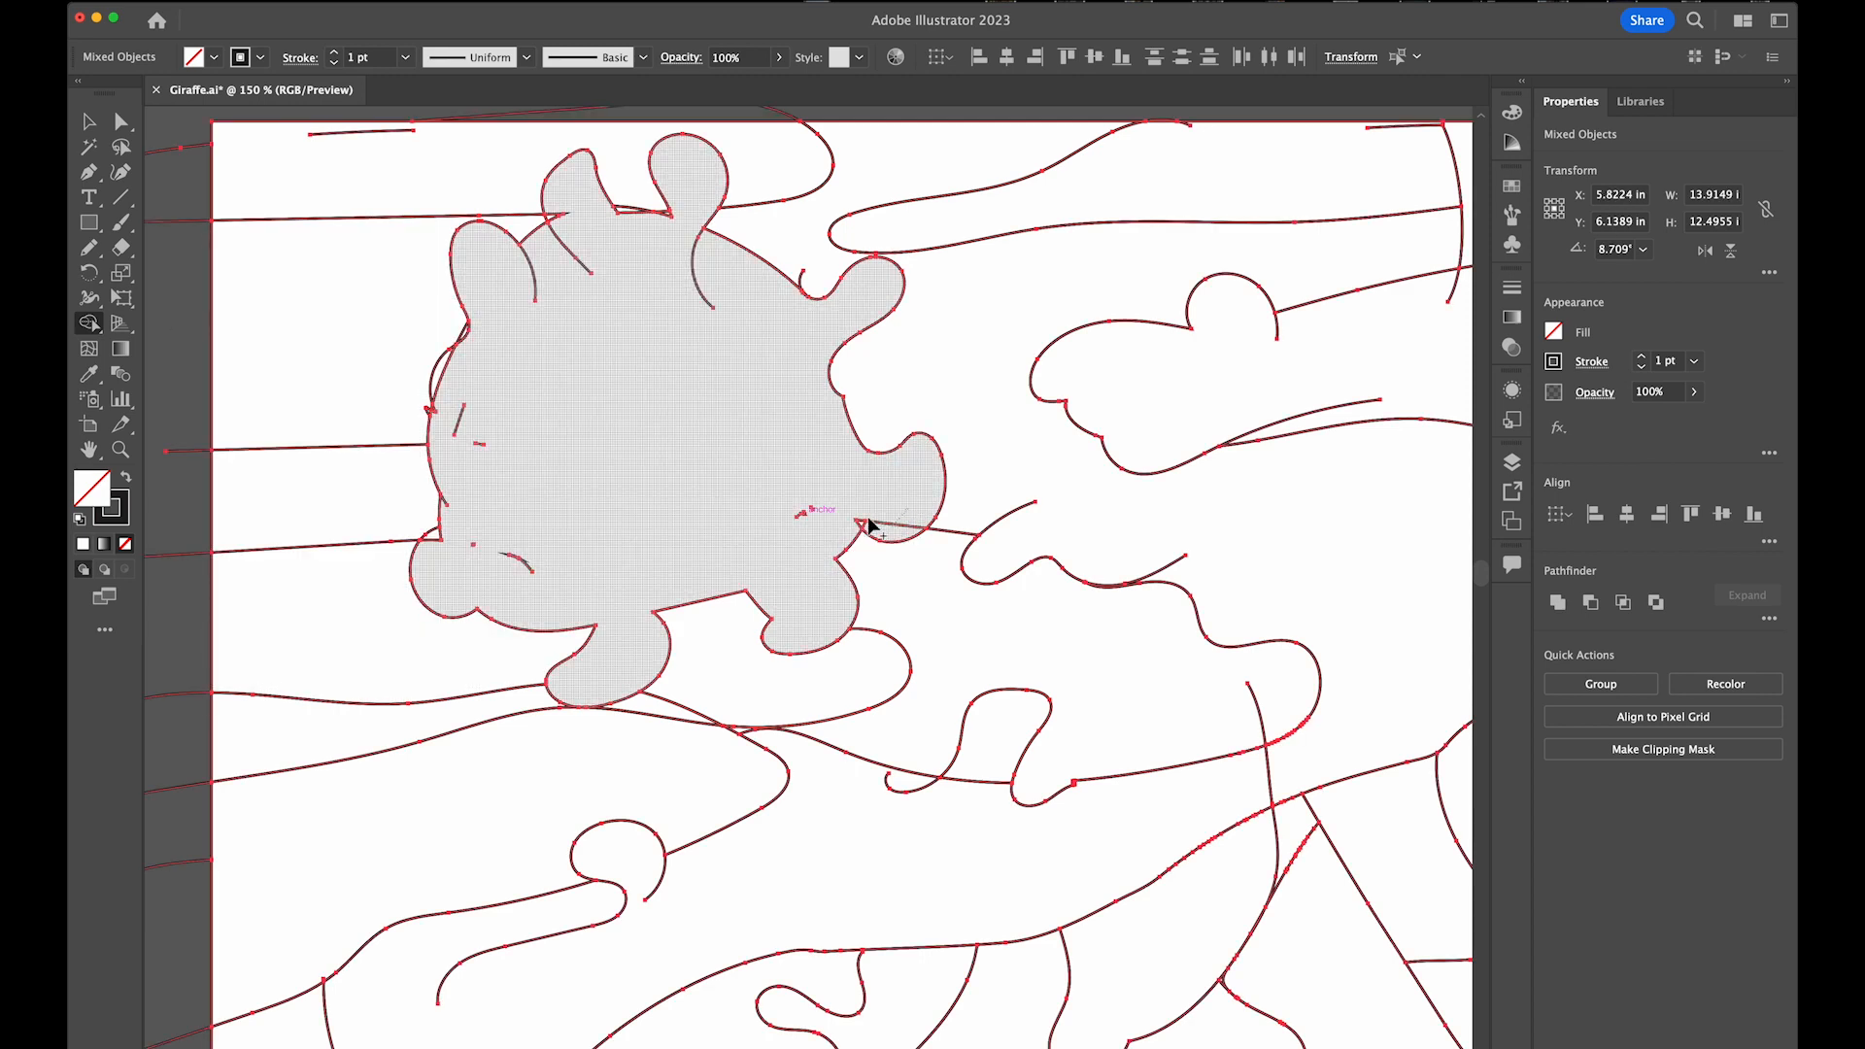
left_click(466, 419)
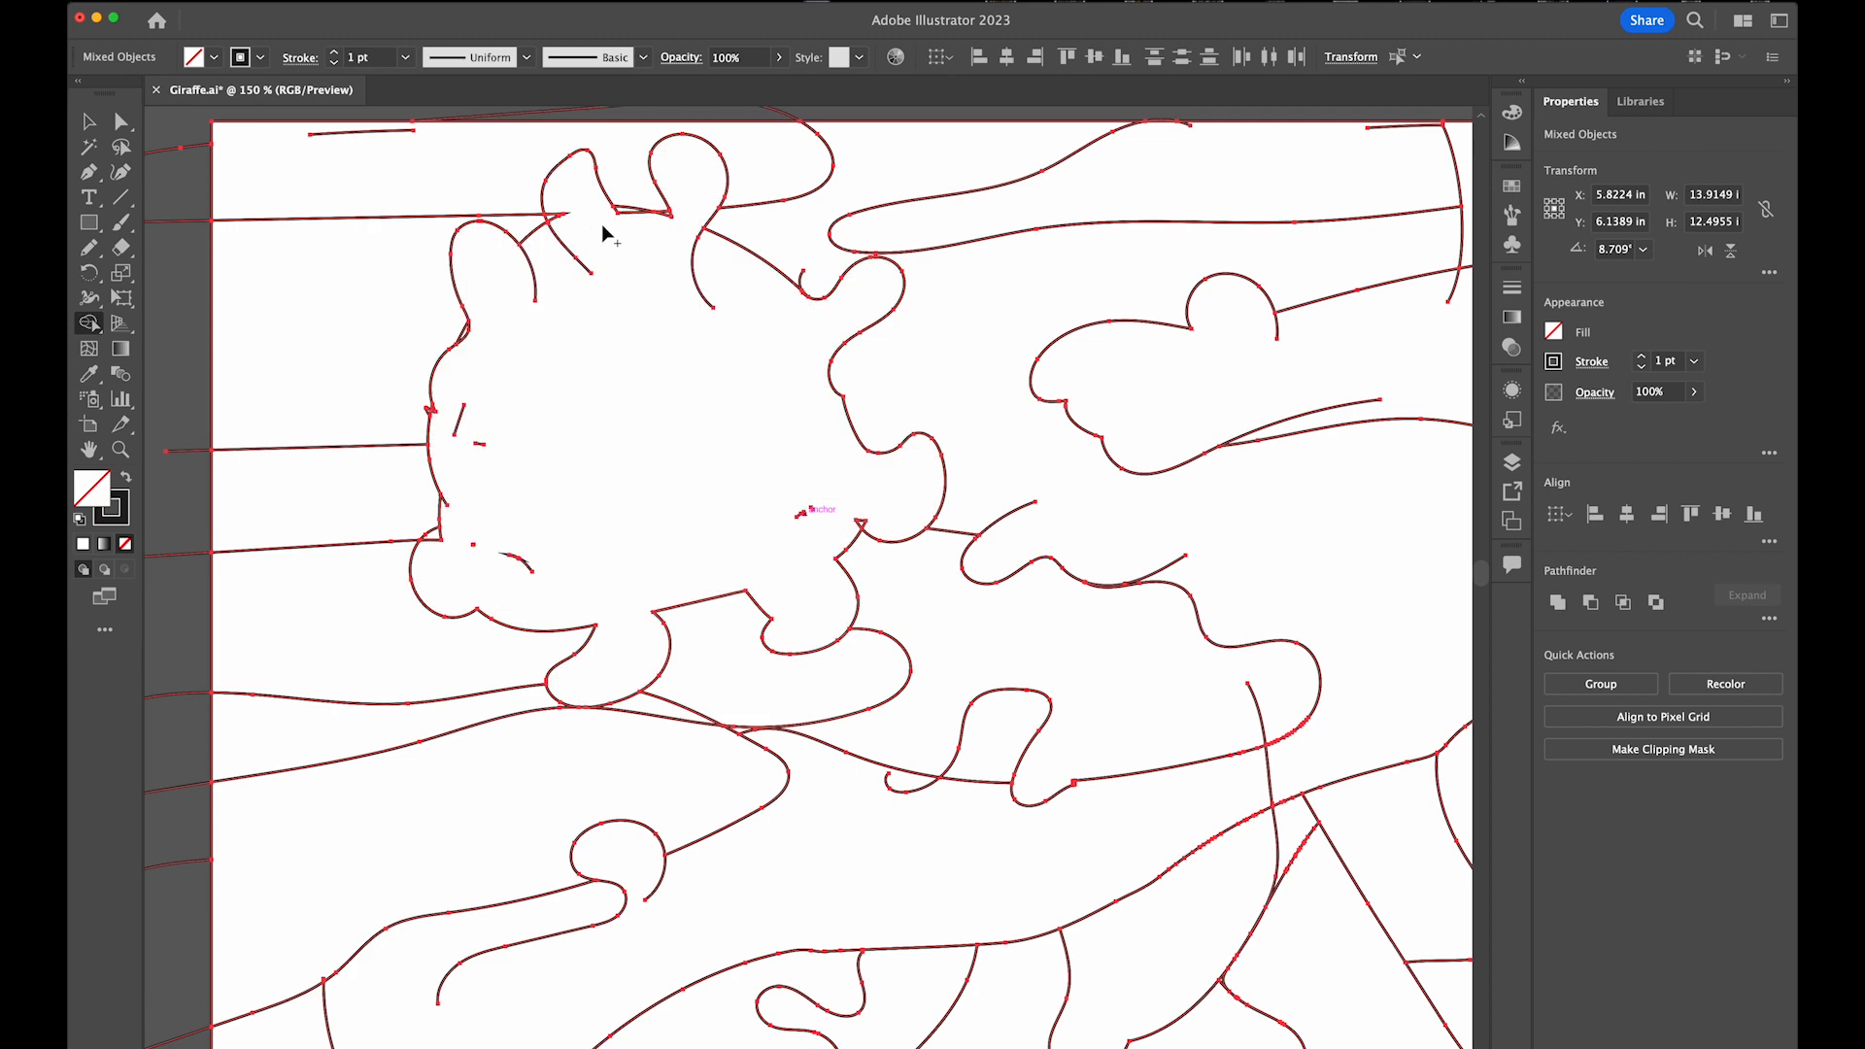
left_click_drag(561, 205, 557, 240)
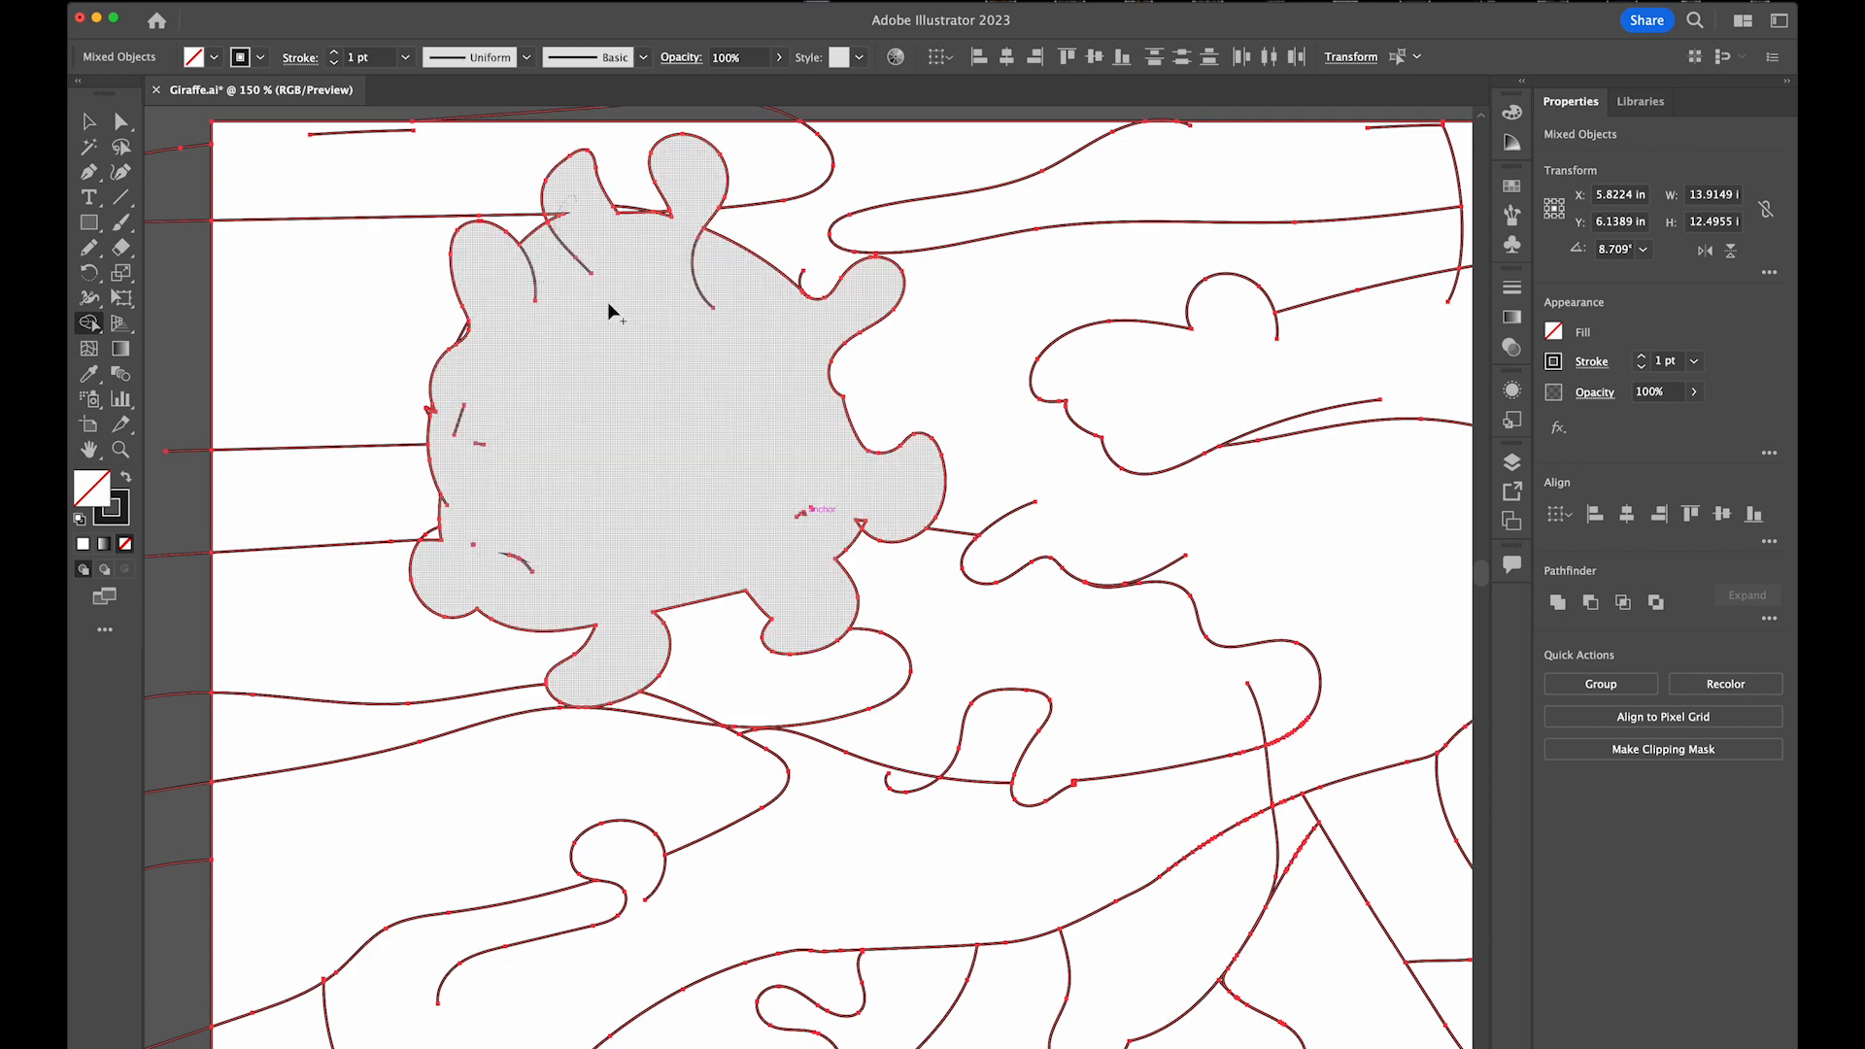
left_click(630, 215)
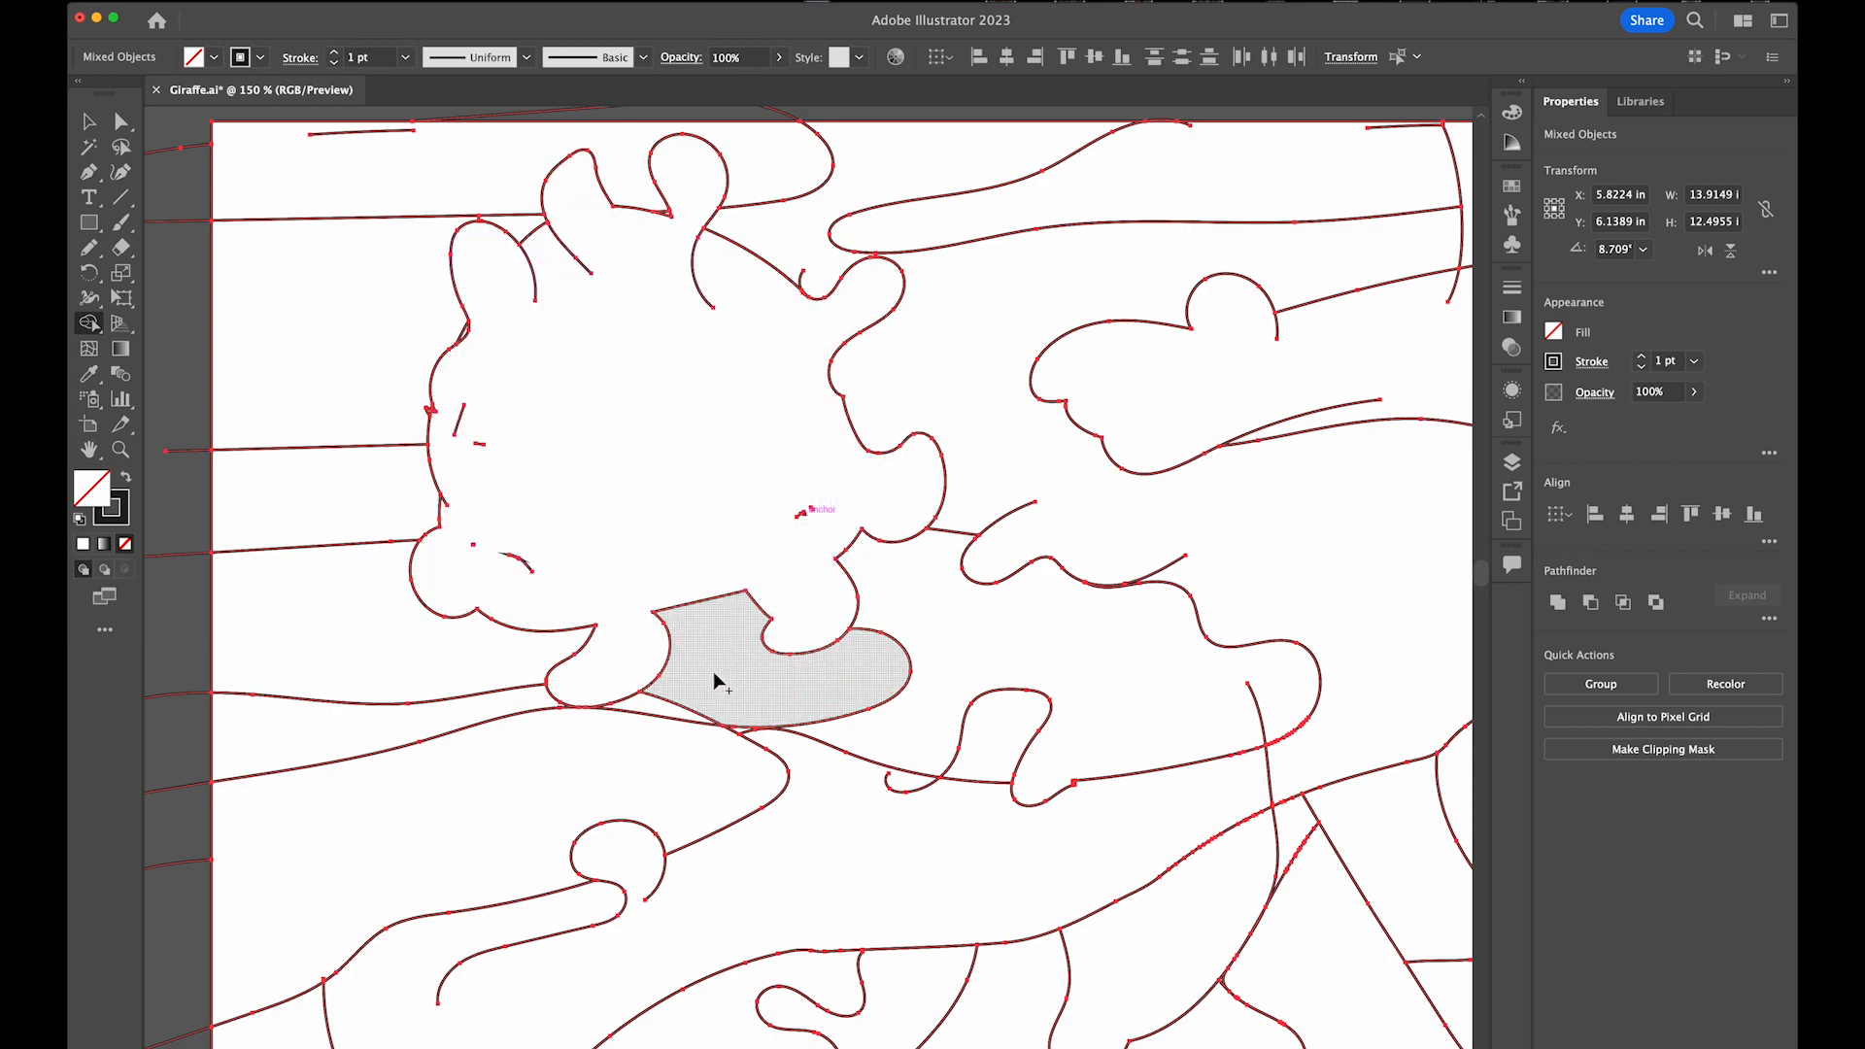
Merge the regions beneath the sun with Shape Builder and delete the leftover curve fragments there
mouse_move(715, 670)
left_mouse_down()
mouse_move(663, 705)
mouse_move(674, 693)
mouse_move(451, 700)
mouse_move(423, 723)
mouse_move(454, 661)
mouse_move(413, 675)
left_mouse_up()
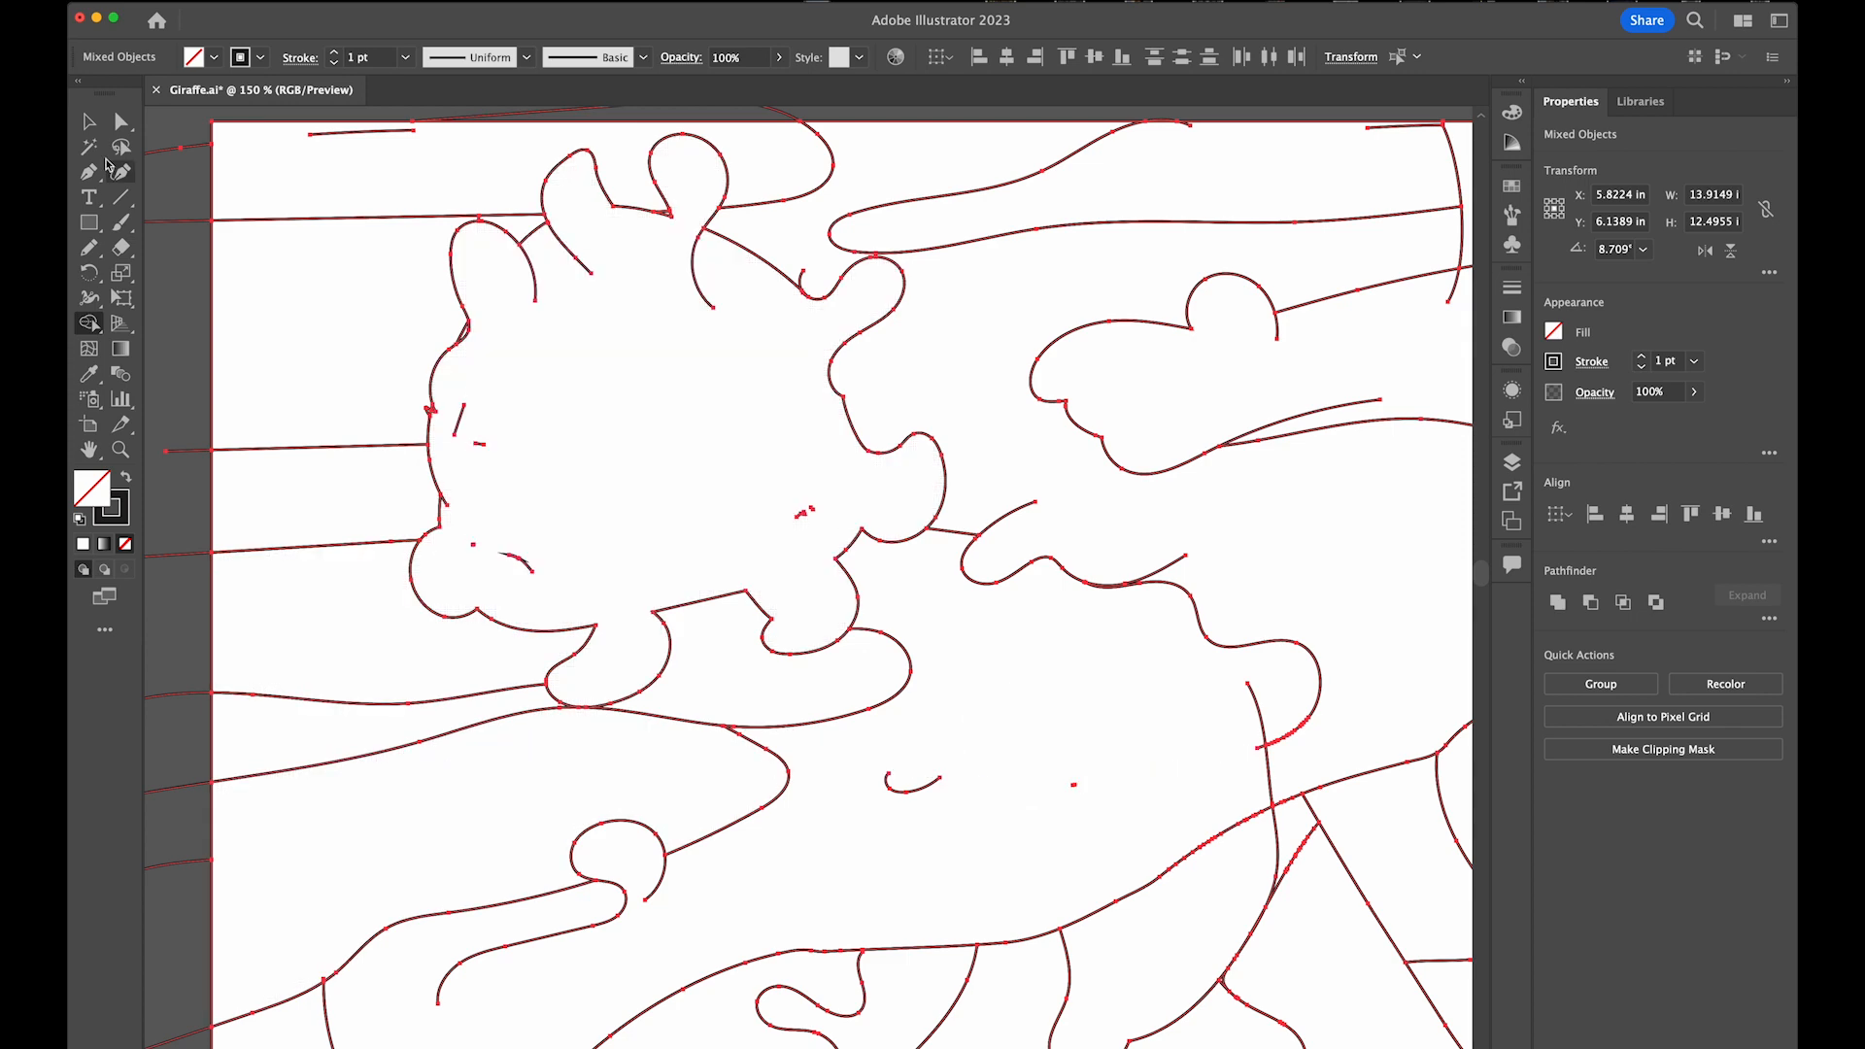
left_click(89, 121)
left_click(895, 716)
left_click(120, 122)
key("Delete")
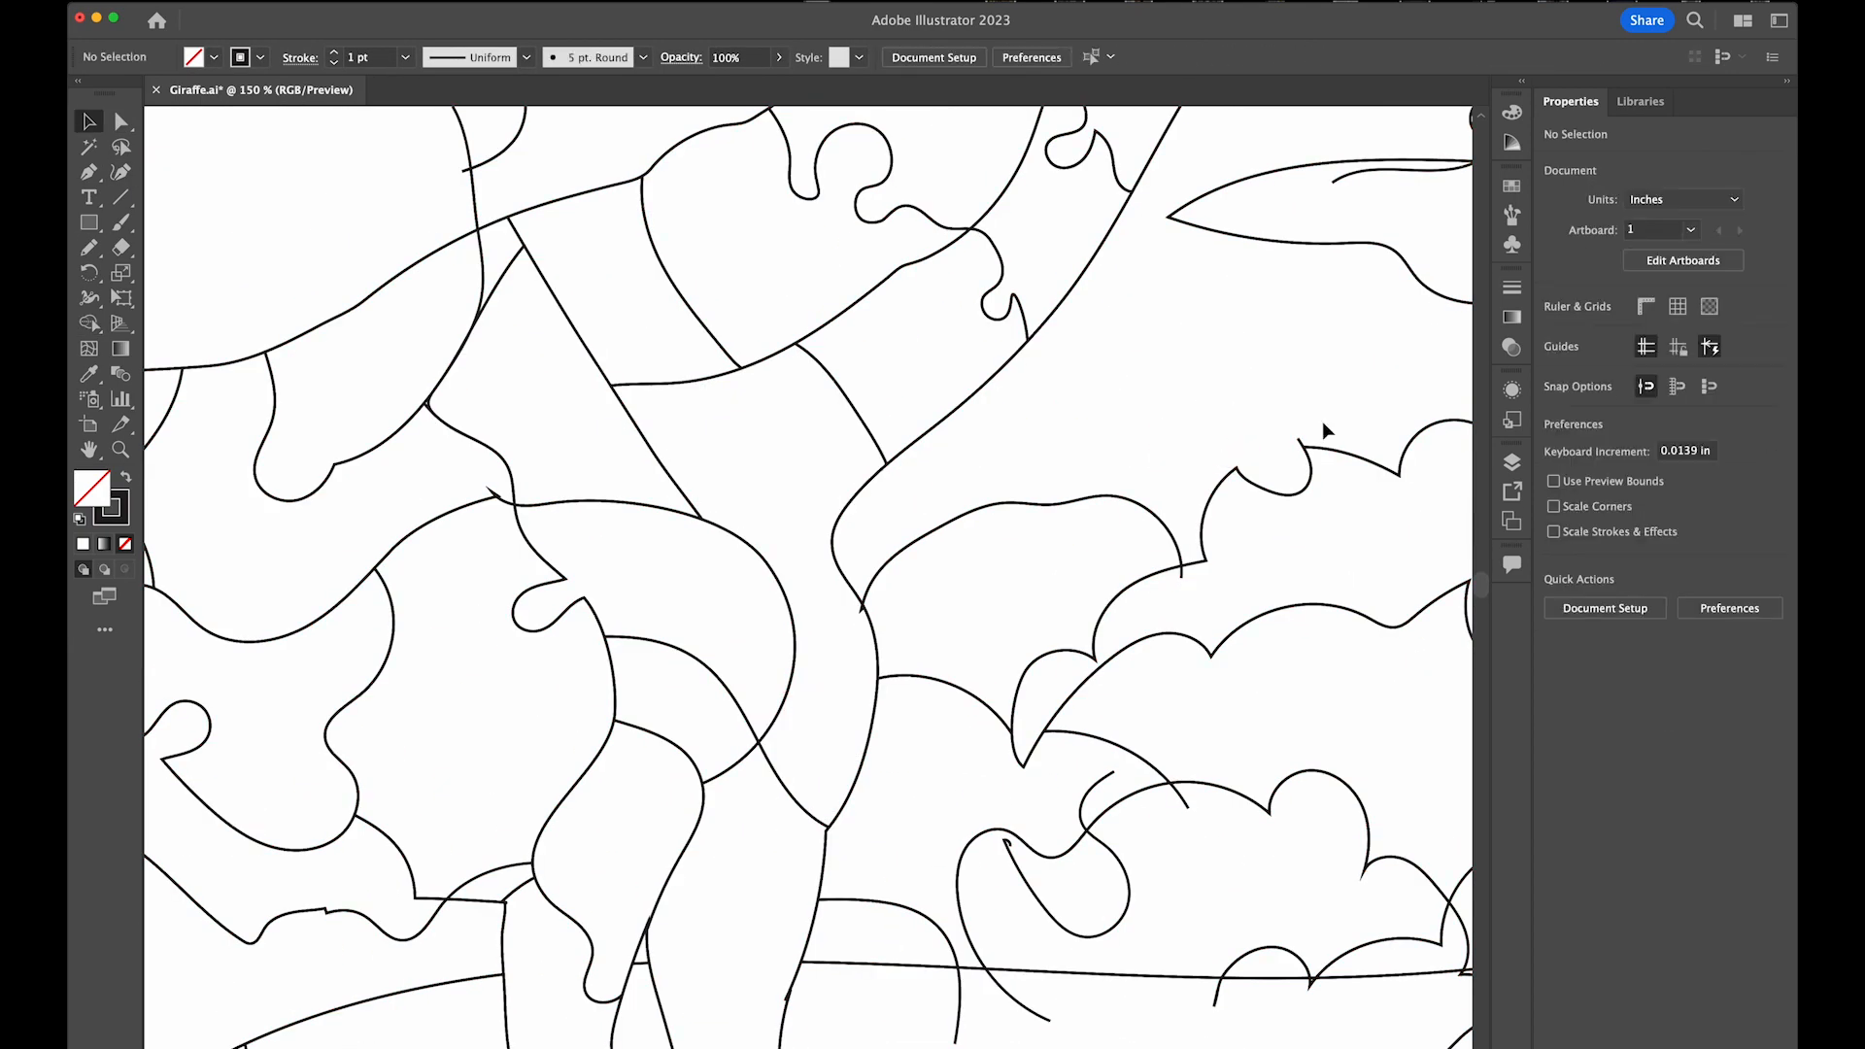
Select all the line work and merge the bush and ground regions beside the giraffe's chest with Shape Builder
key("super+a")
key("shift+m")
mouse_move(1113, 748)
left_mouse_down()
mouse_move(1166, 777)
mouse_move(1212, 658)
mouse_move(1239, 712)
mouse_move(1186, 583)
left_mouse_up()
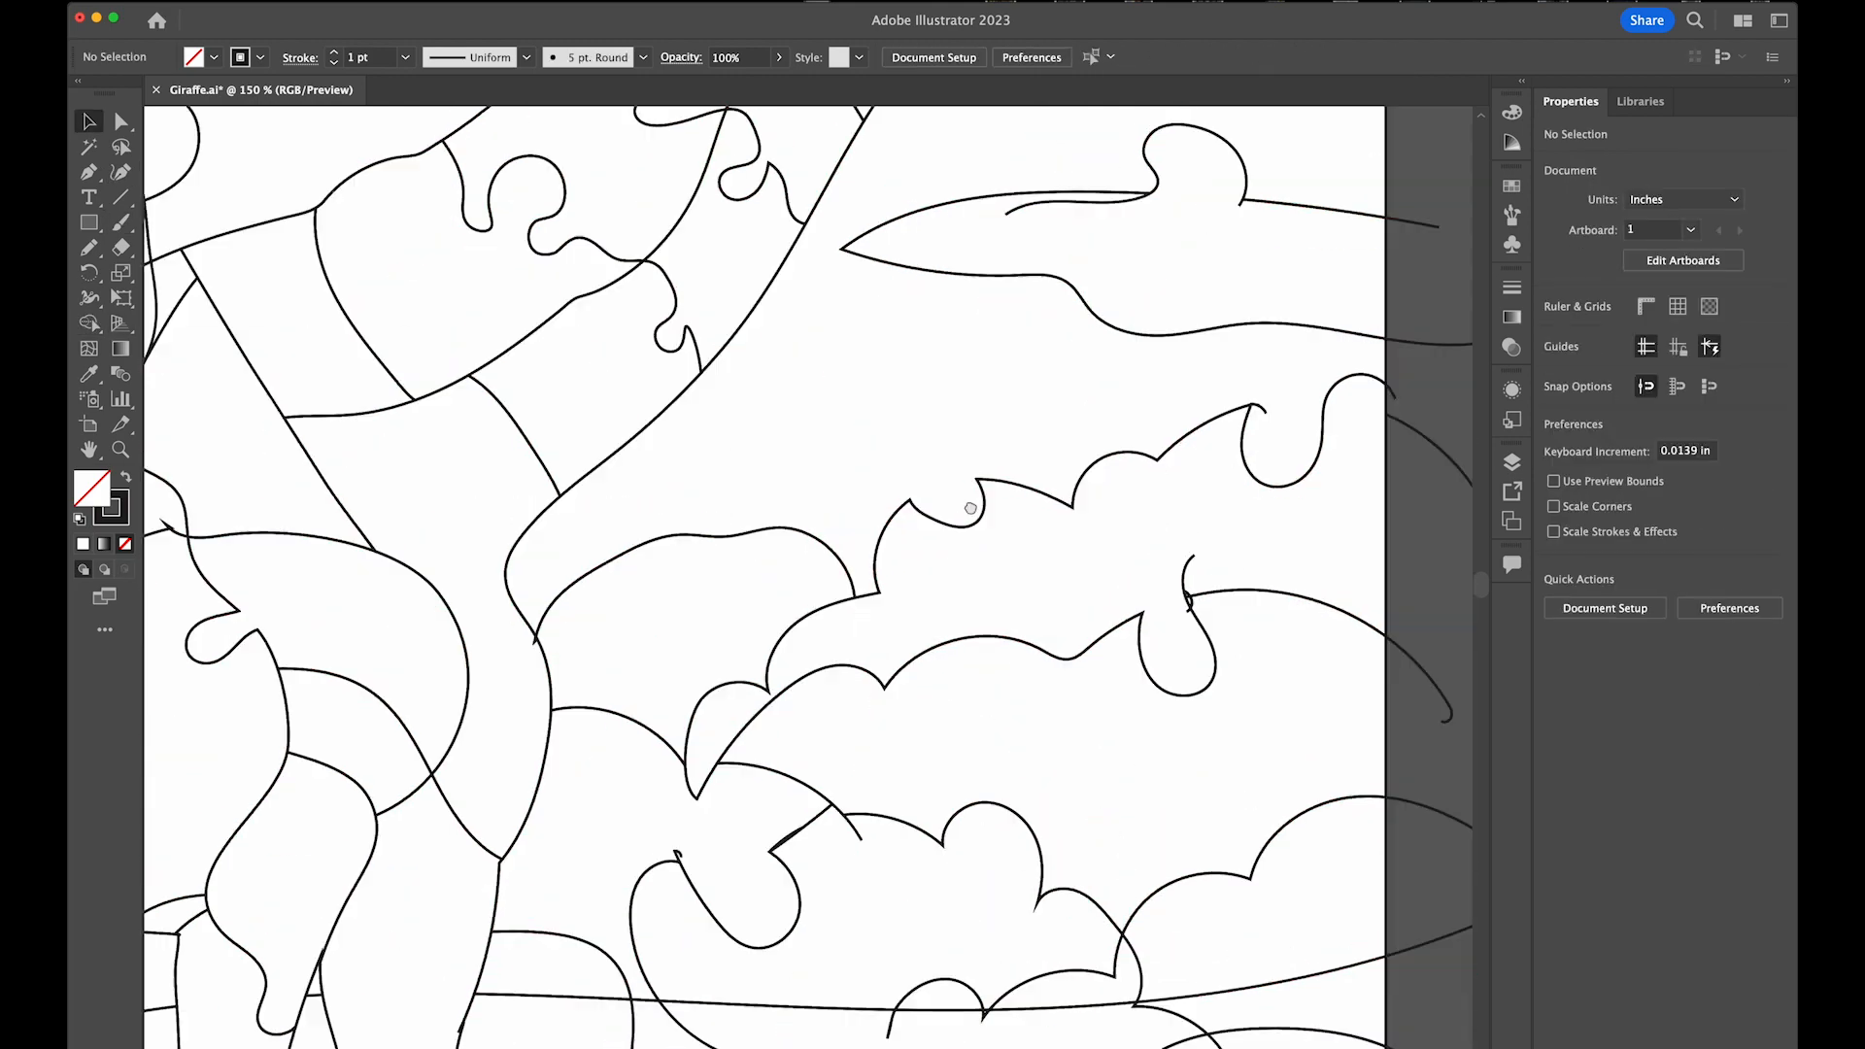
scroll(1111, 667, "right", 8)
key("super+a")
key("shift+m")
mouse_move(636, 678)
left_mouse_down()
mouse_move(490, 741)
mouse_move(572, 976)
left_mouse_up()
mouse_move(875, 887)
left_mouse_down()
mouse_move(809, 384)
mouse_move(1094, 235)
left_mouse_up()
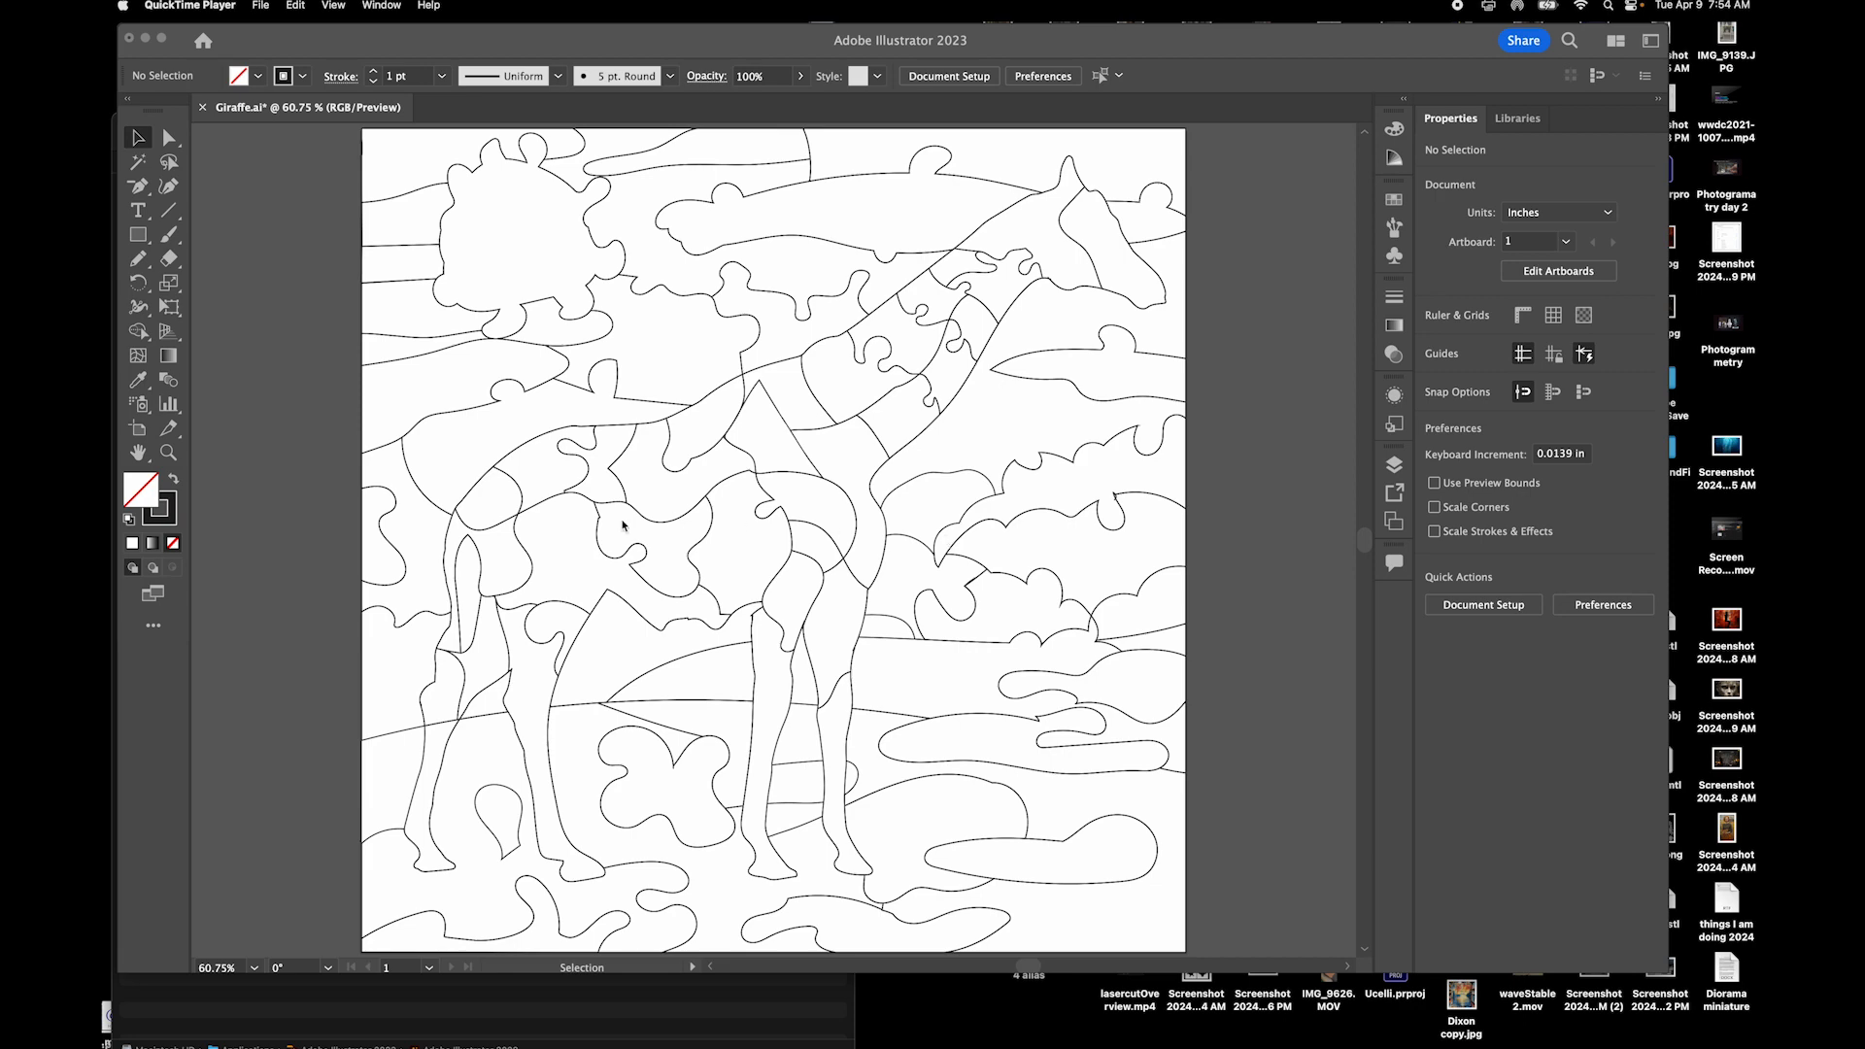
Select all the puzzle artwork and increase its stroke weight to 6 pt
scroll(623, 525, "down", 1)
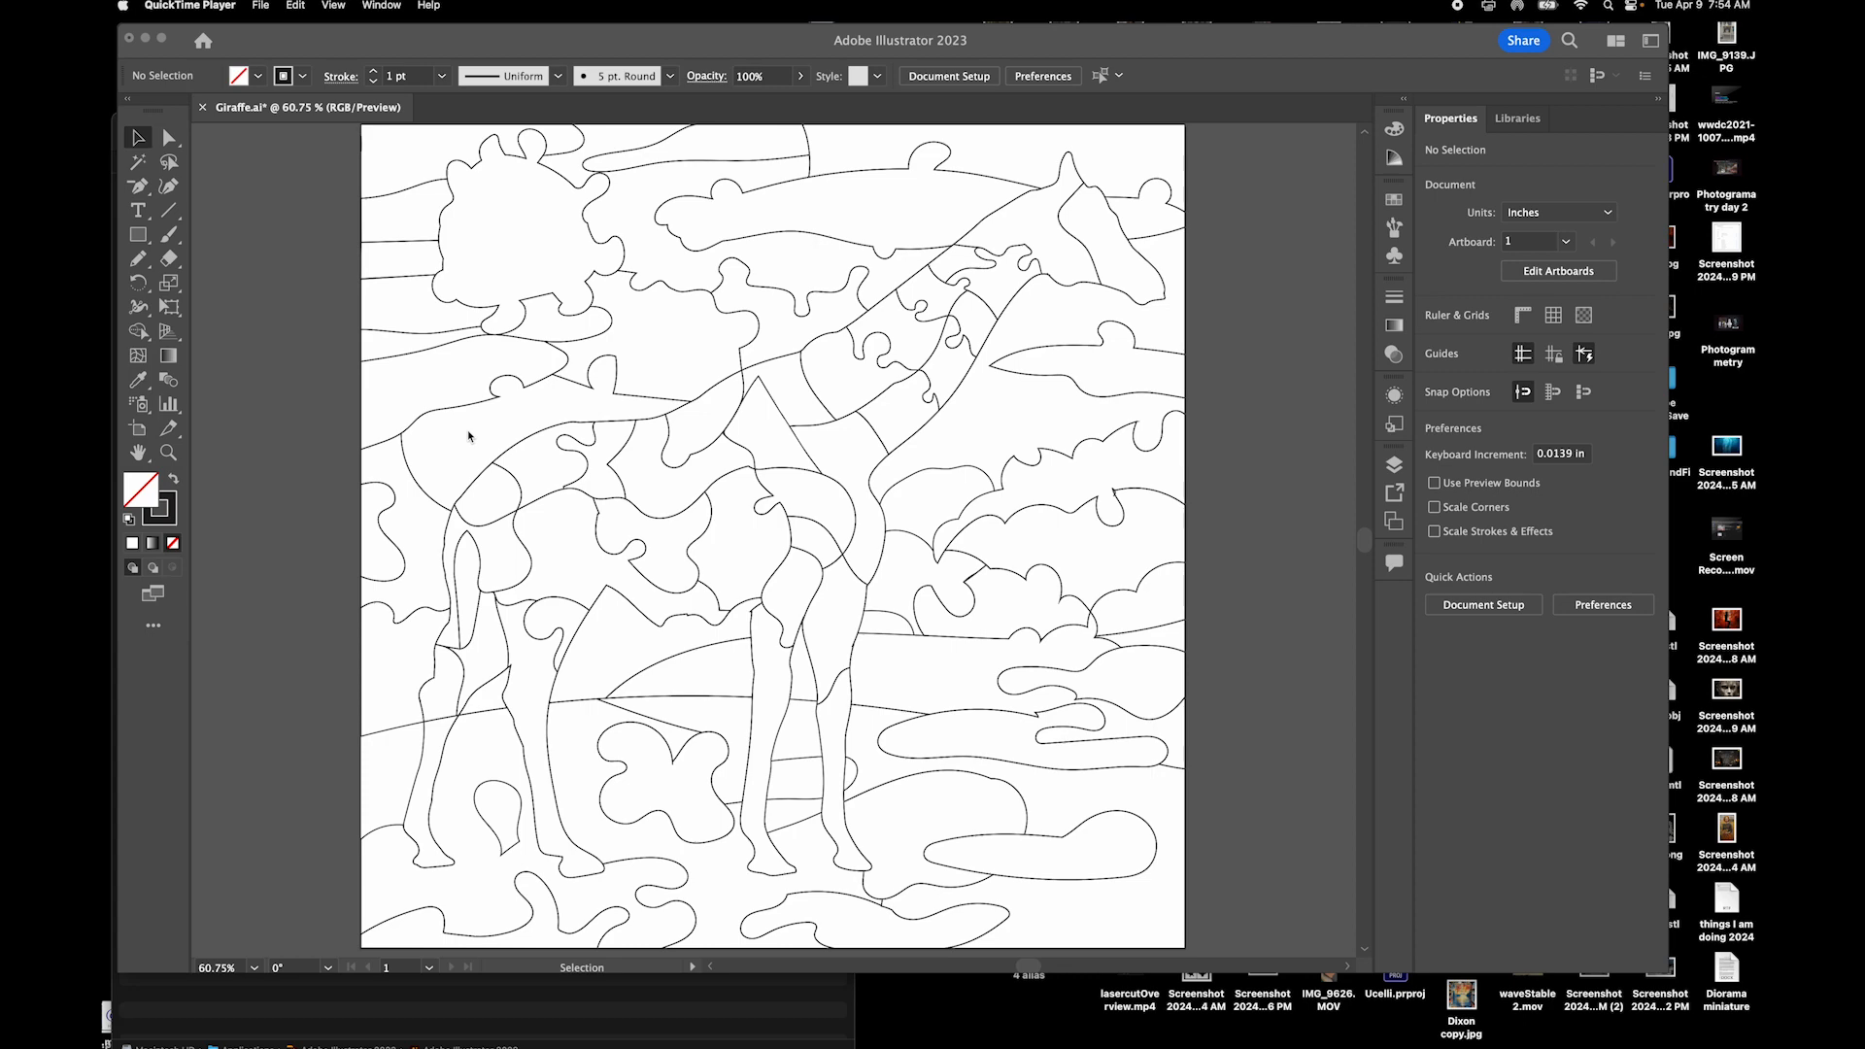
left_click(656, 401)
key("super+a")
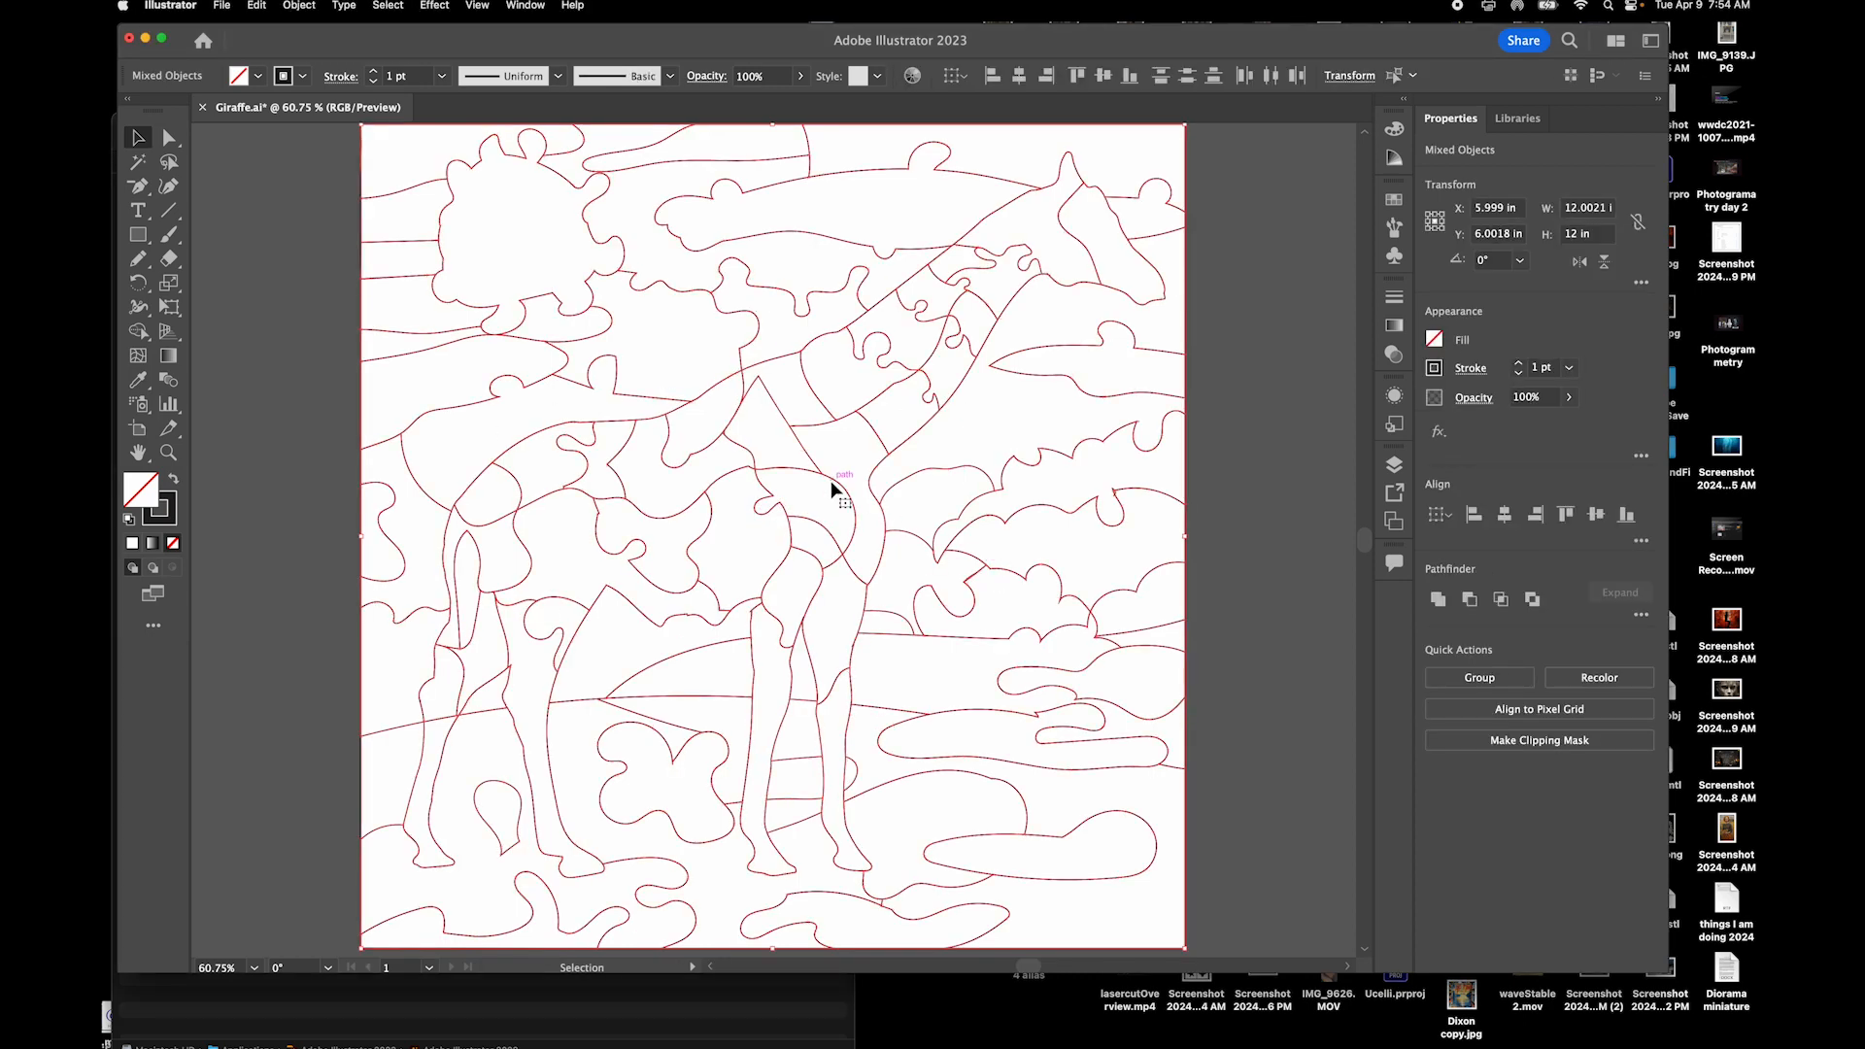
left_click(1523, 366)
left_click(1522, 367)
left_click(1522, 366)
left_click(1522, 366)
left_click(1522, 367)
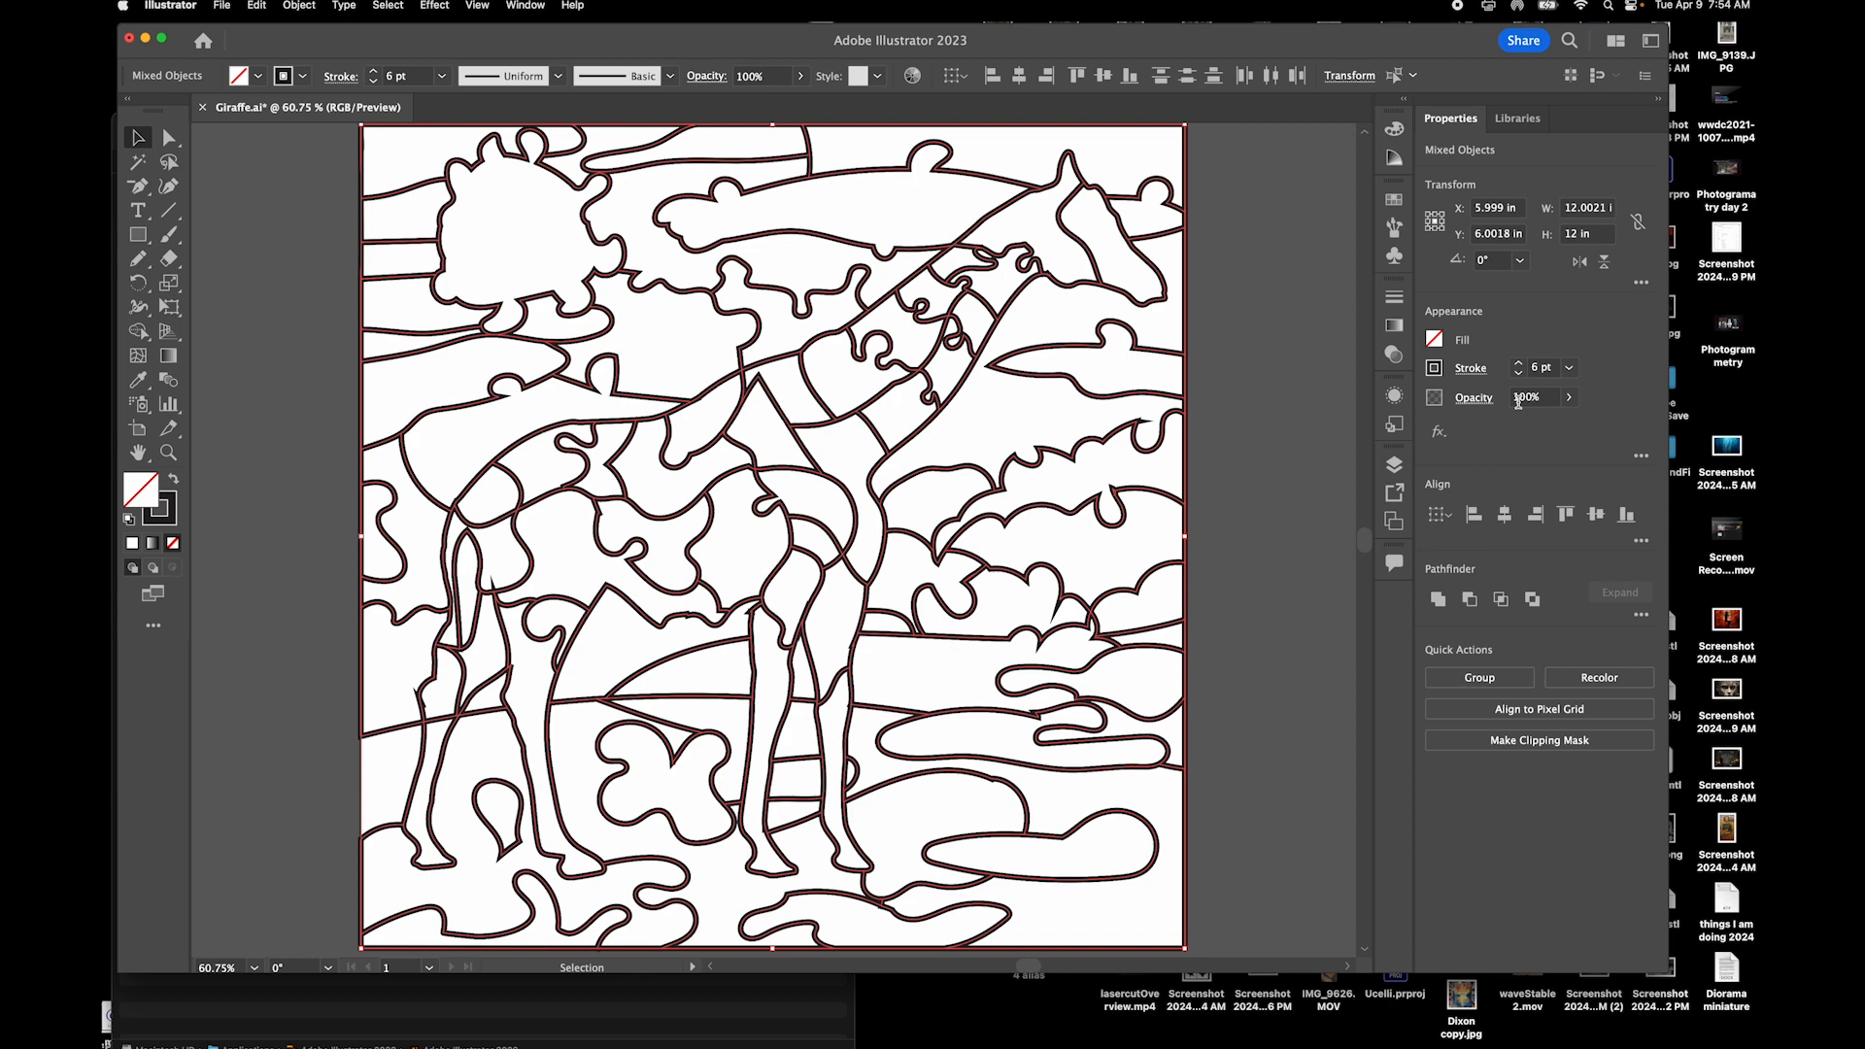
Reduce the stroke weight of the selected puzzle artwork to 2 pt
left_click(1519, 376)
left_click(1519, 376)
left_click(1518, 376)
left_click(1519, 376)
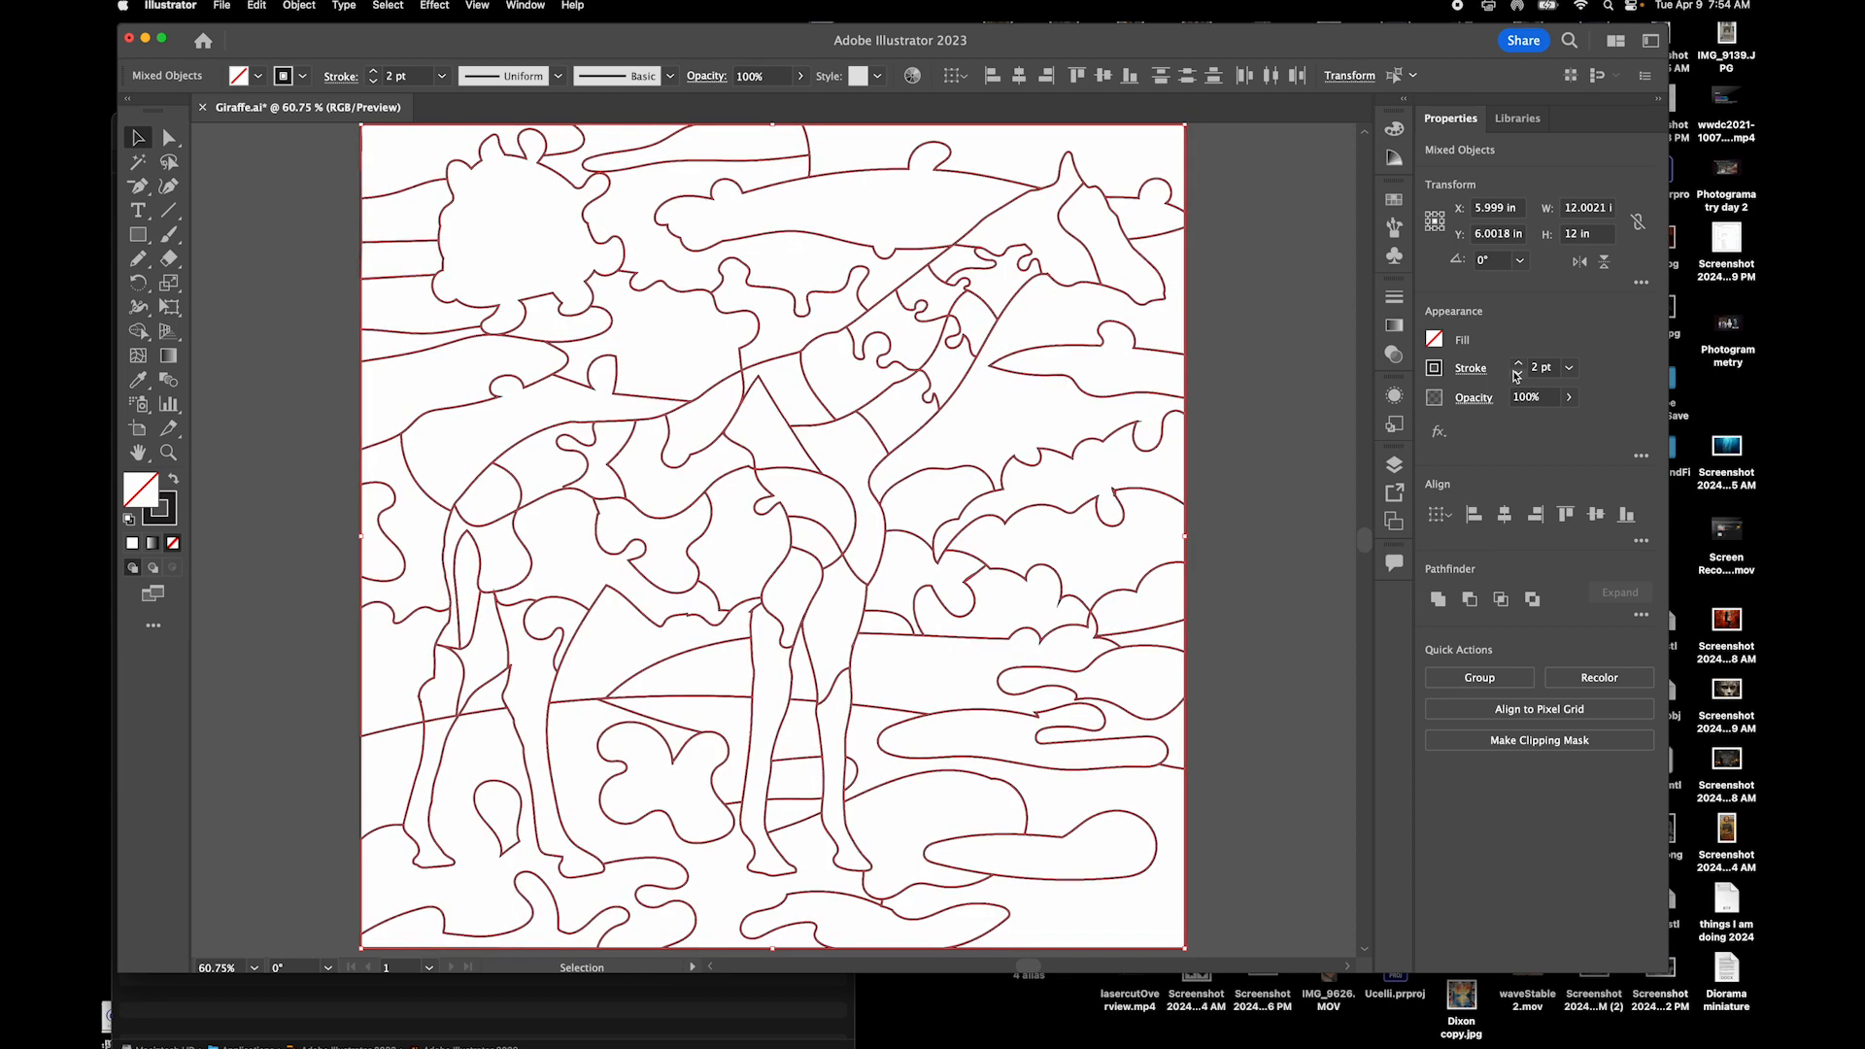
Set the stroke weight of the selected puzzle artwork to 1 pt
left_click(1519, 376)
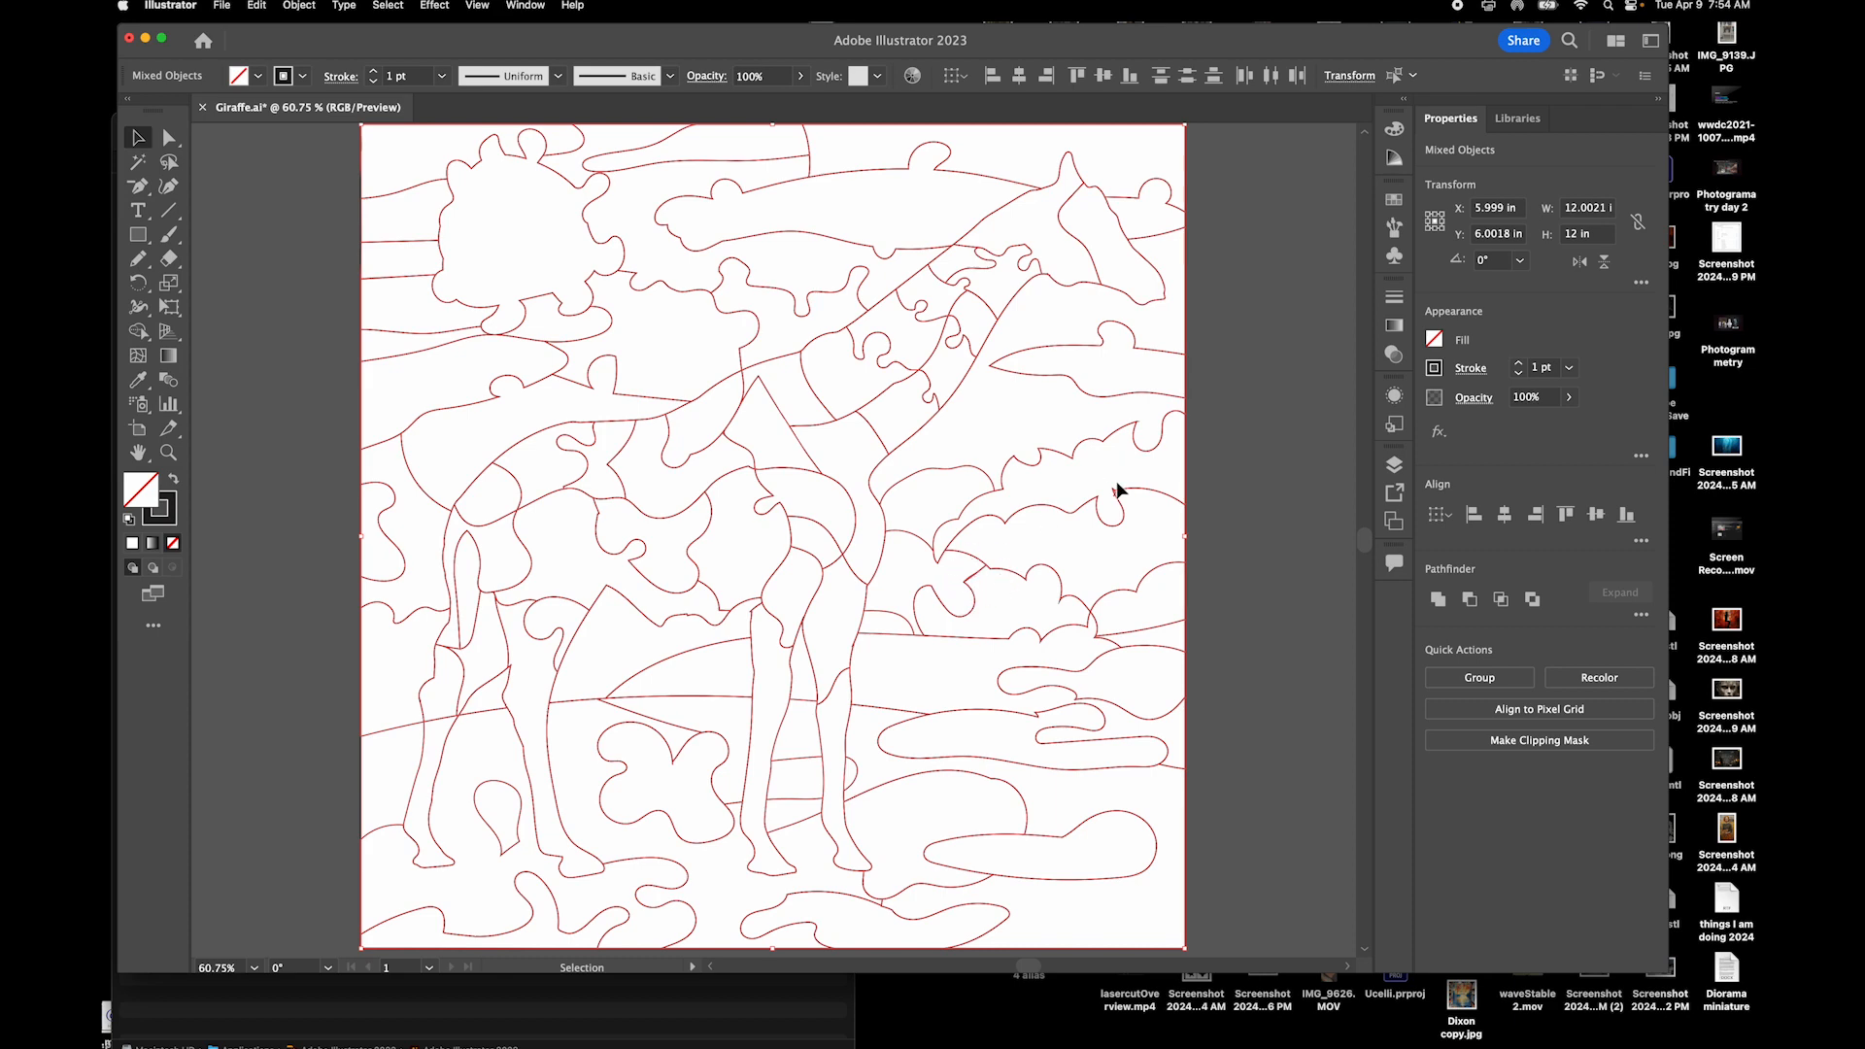
Merge the small overlapping loops at the corner of the middle bush's puzzle tab into the adjoining regions with Shape Builder
scroll(1117, 486, "up", 10)
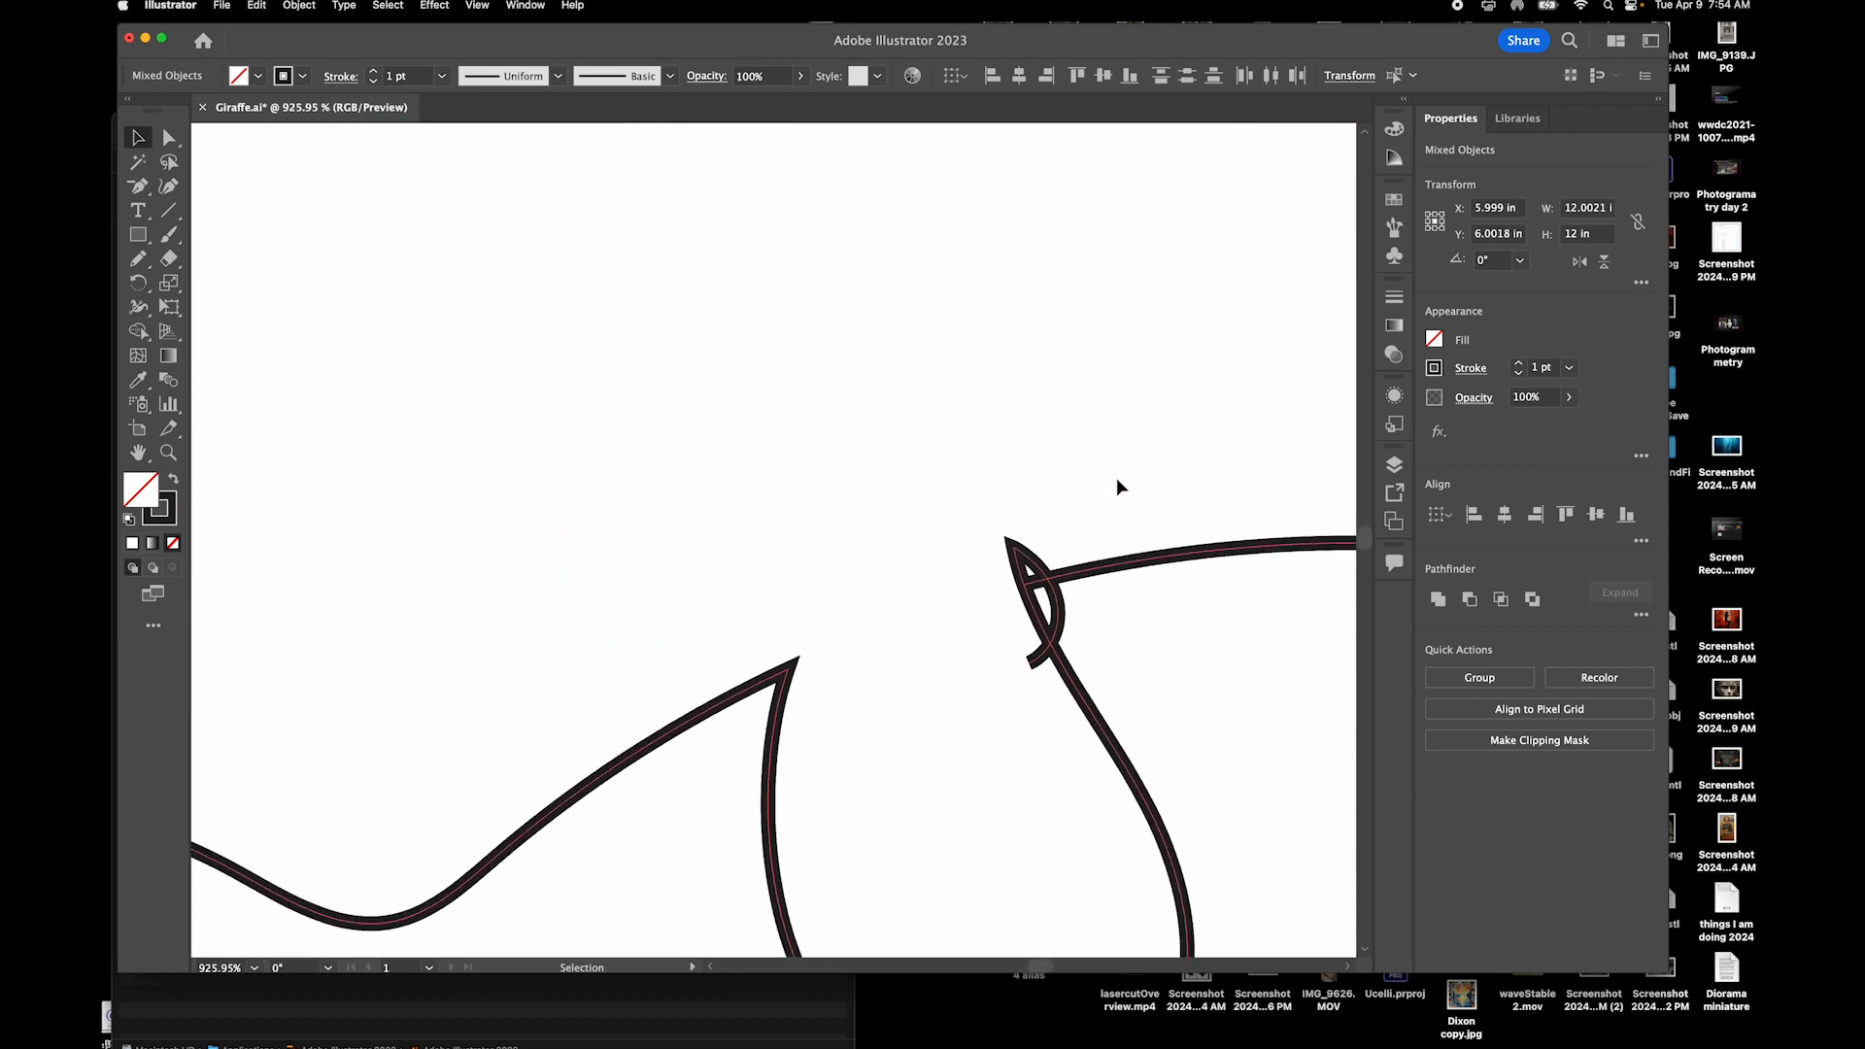
scroll(1116, 478, "up", 5)
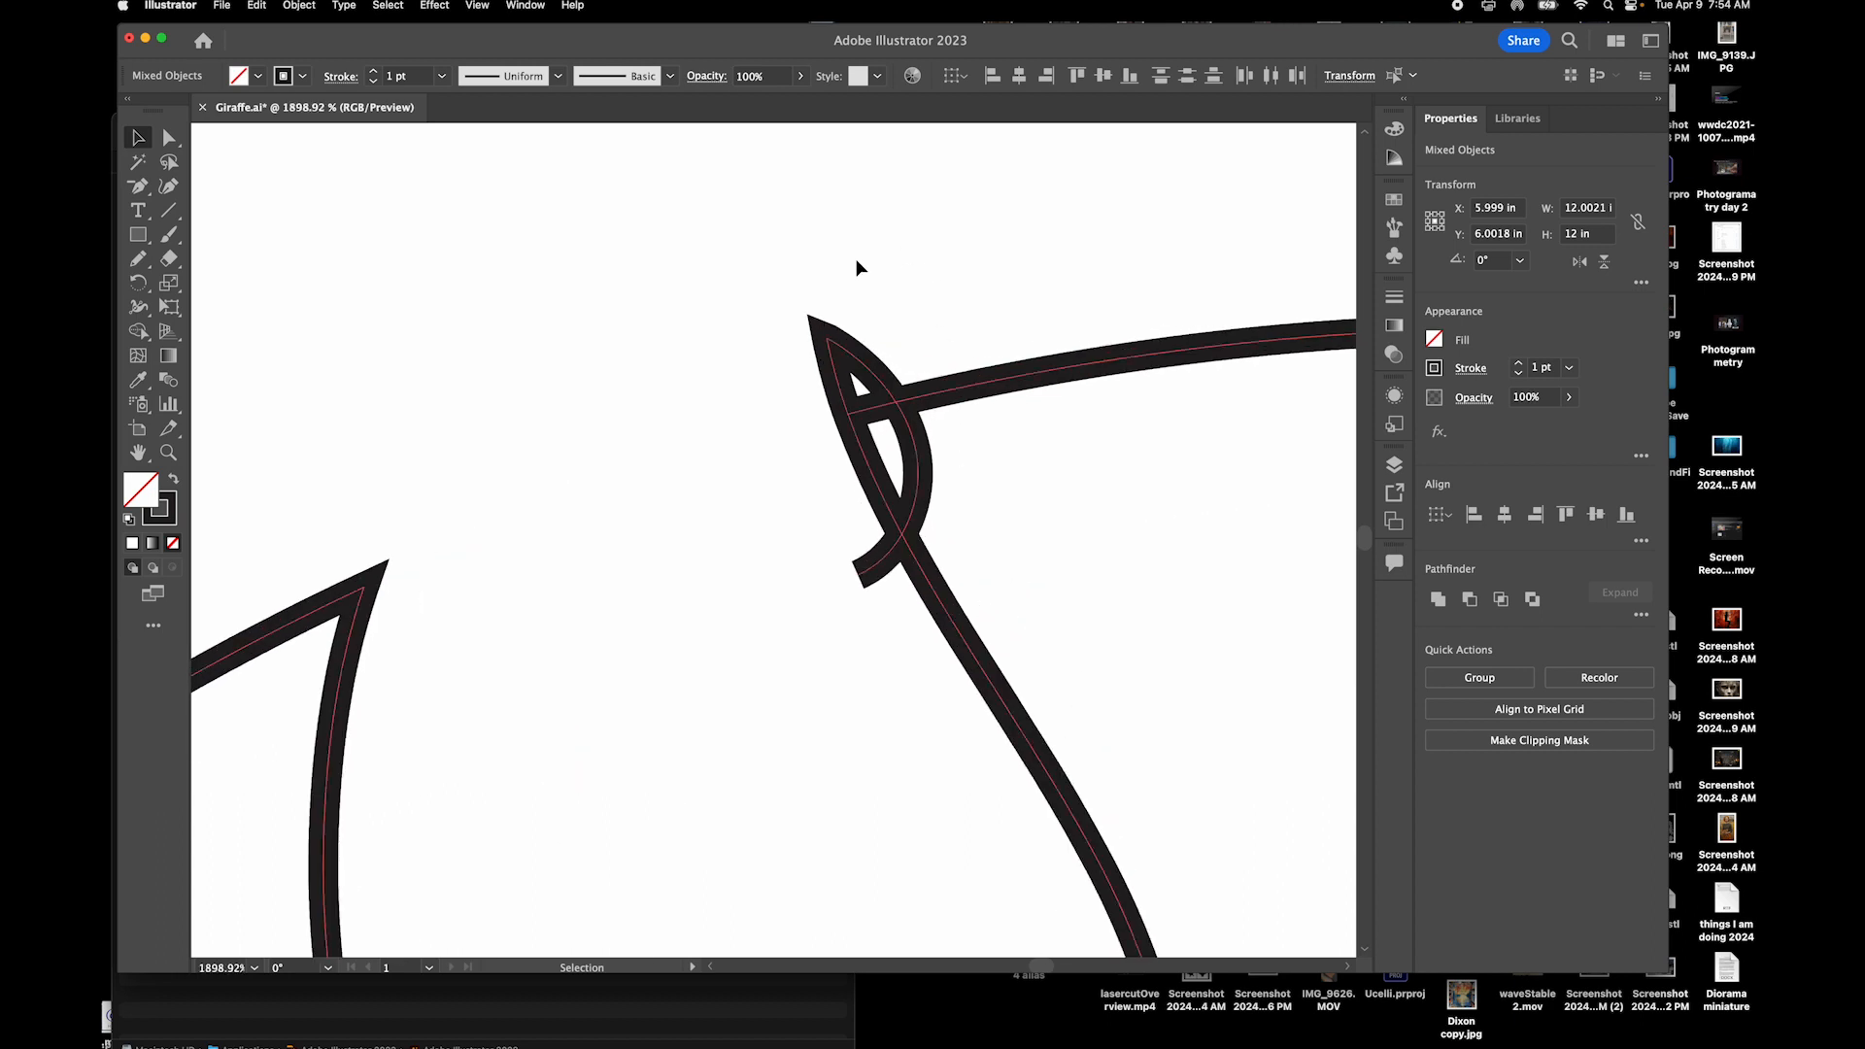
left_click(138, 332)
left_click_drag(901, 344, 791, 391)
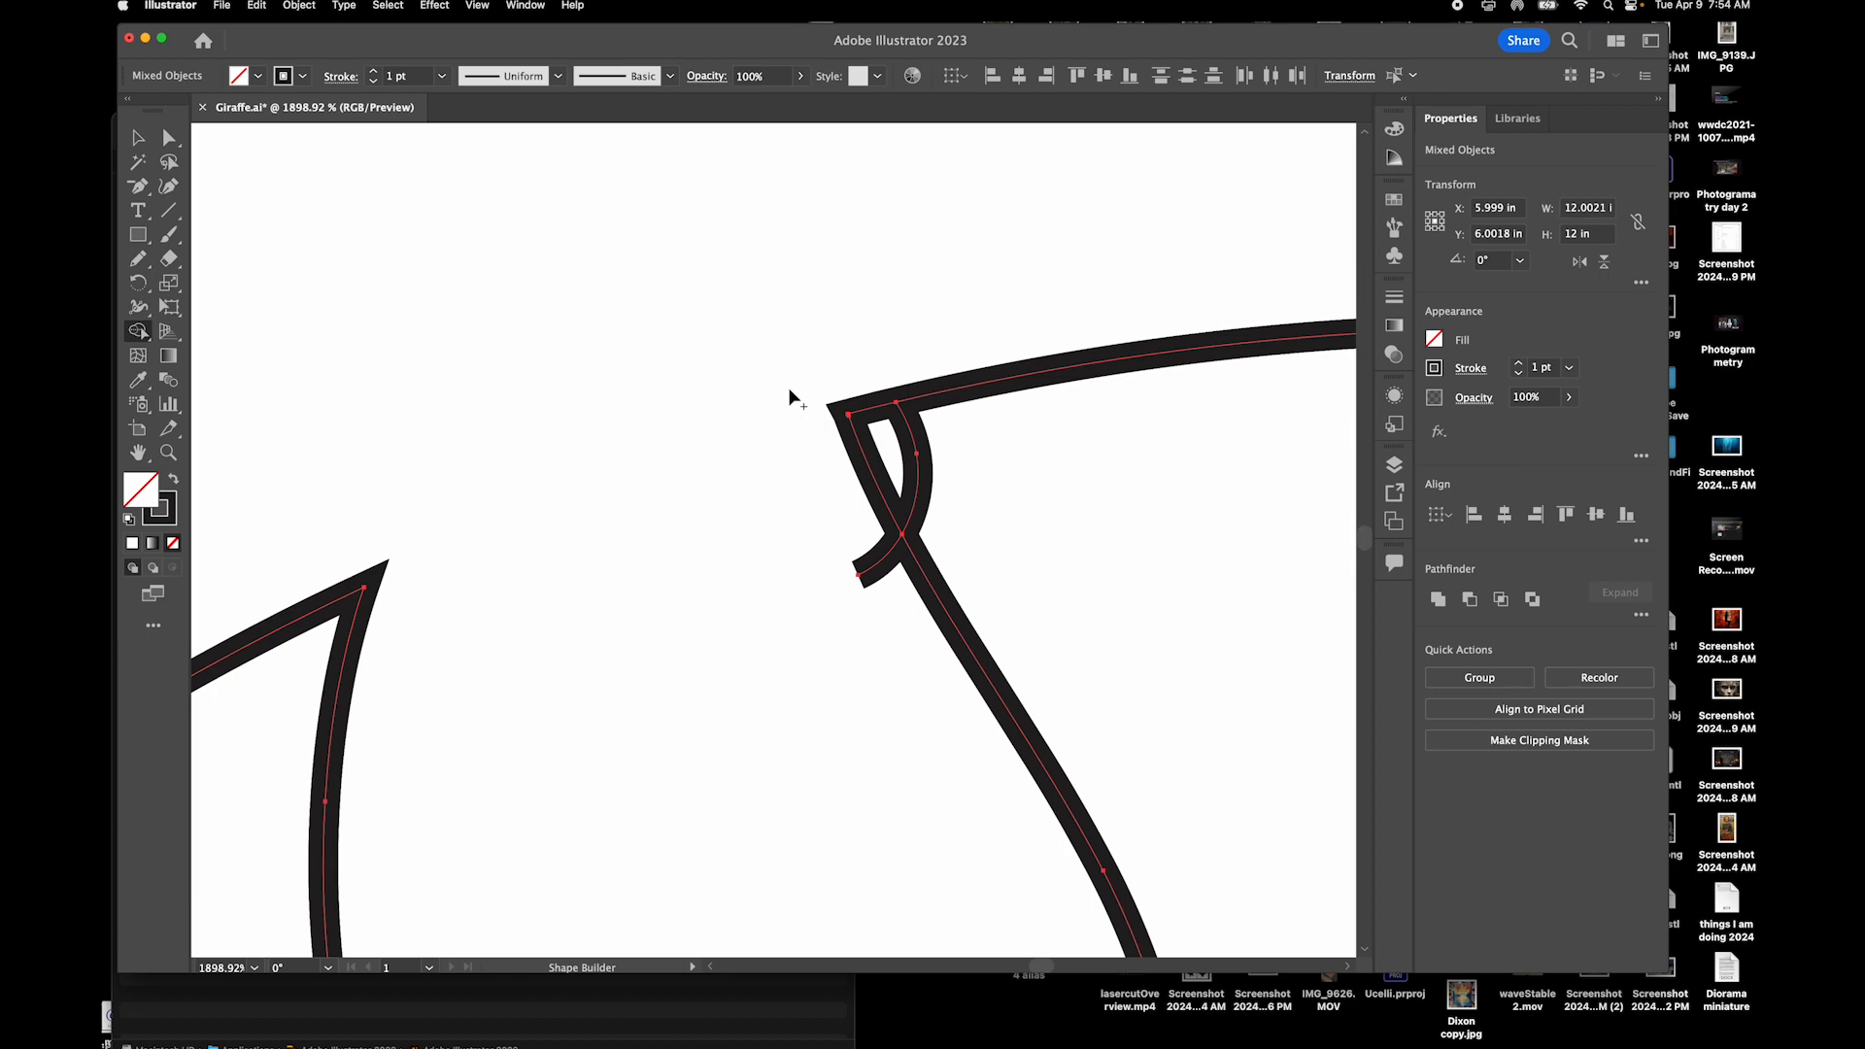
left_click_drag(836, 500, 886, 596)
left_click_drag(966, 491, 883, 457)
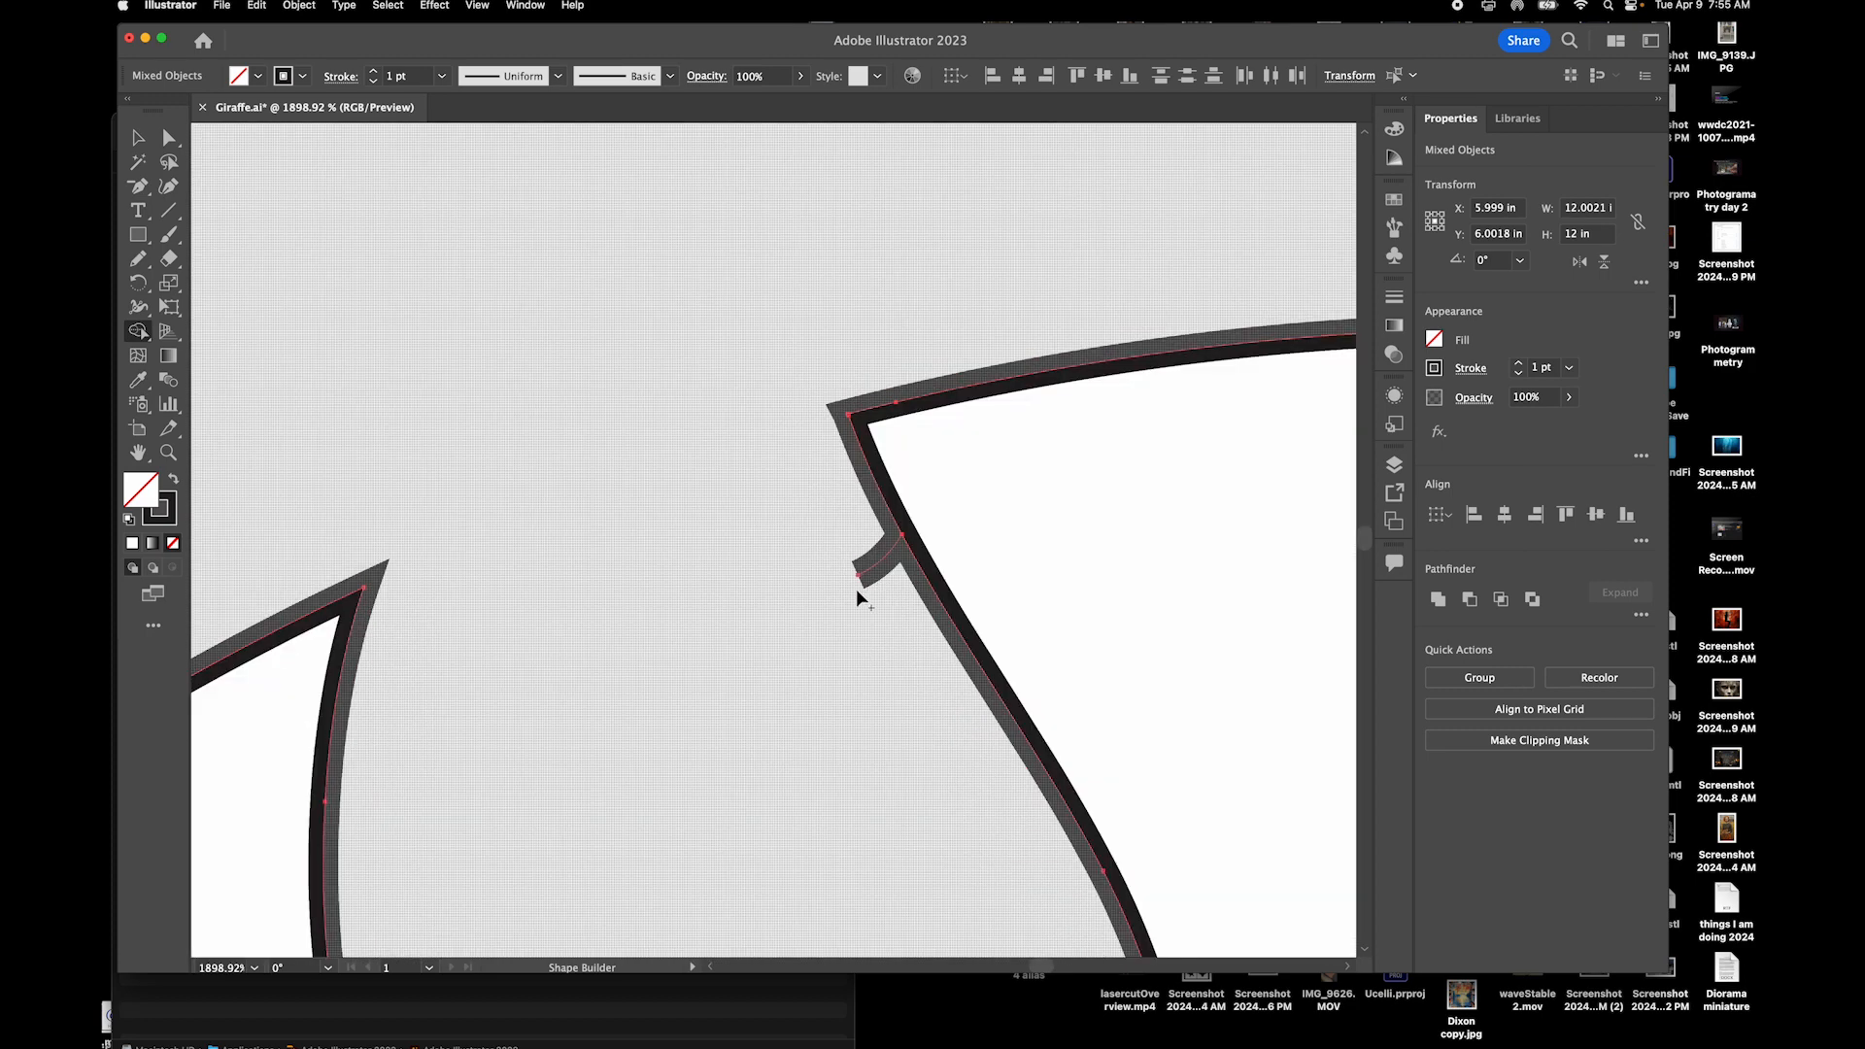
Select the leftover stub beside the middle bush's puzzle tab and delete it
key("v")
left_click(958, 568)
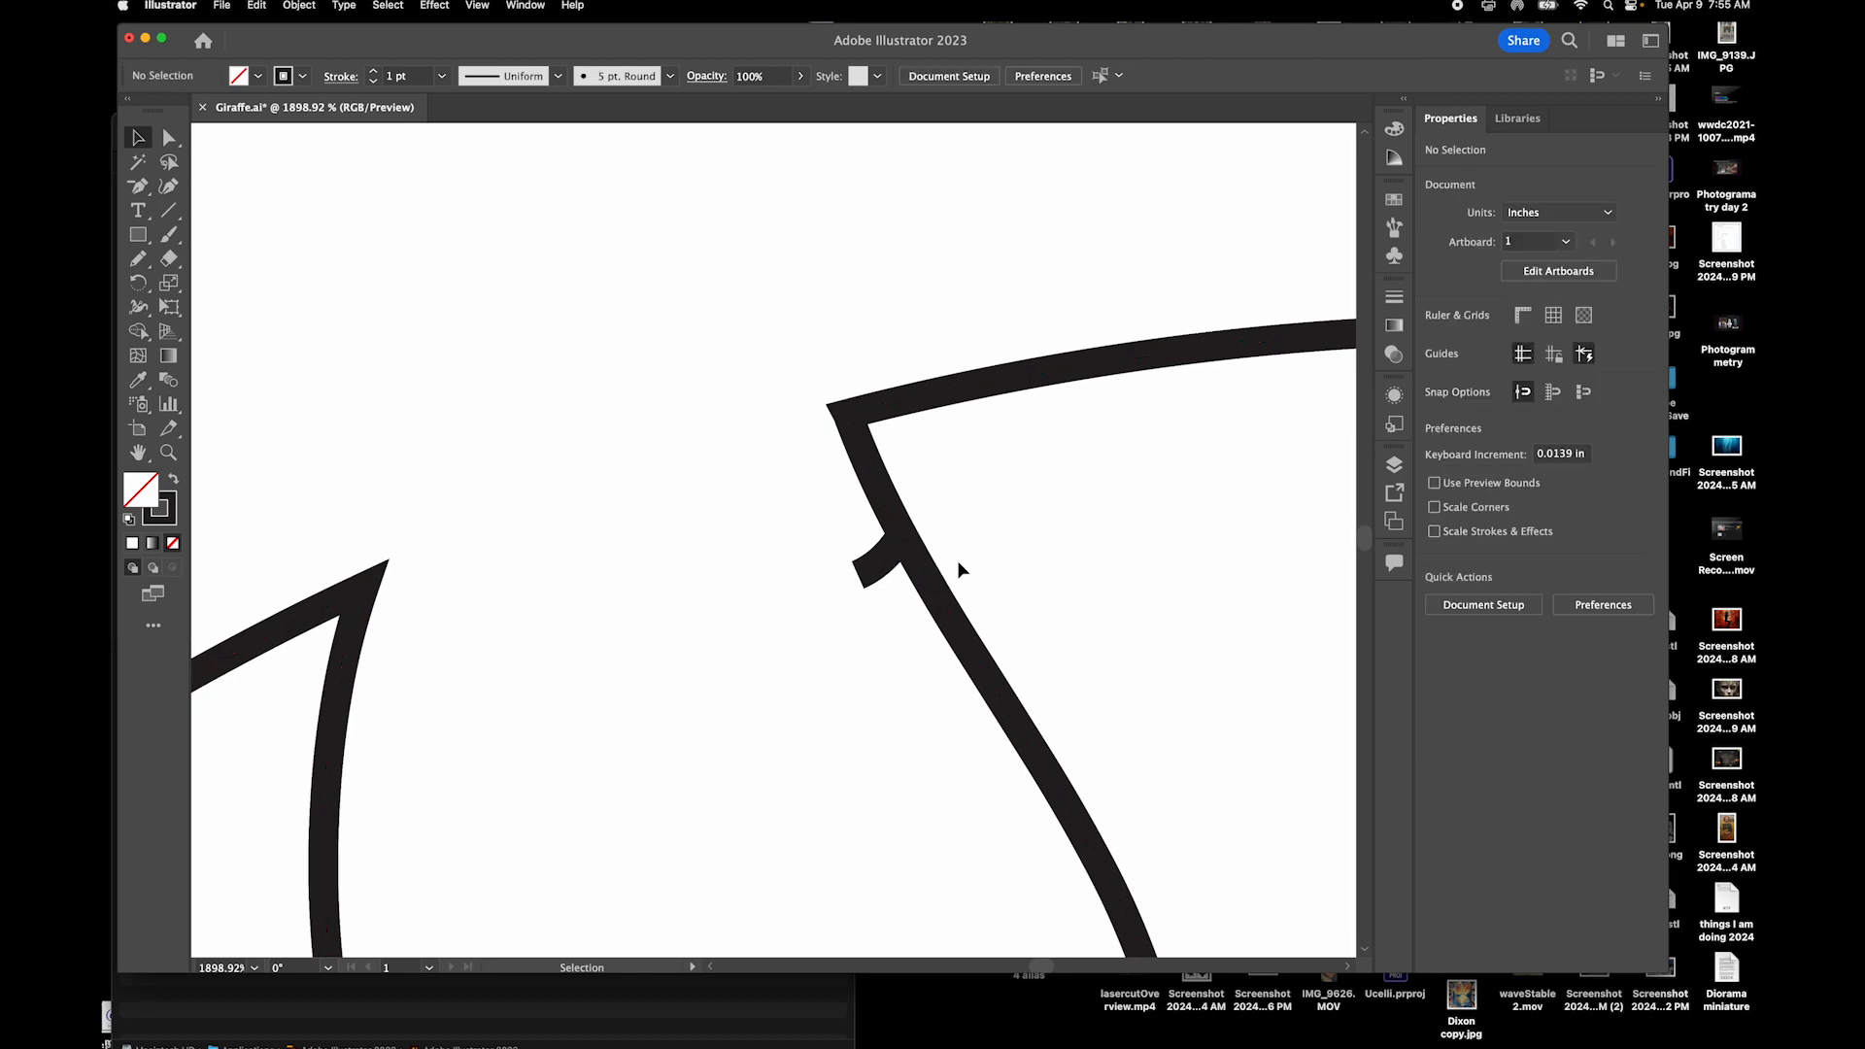
left_click(868, 571)
key("Delete")
Select all the artwork and merge the thin sliver on the short diagonal line in the lower bush with Shape Builder
scroll(884, 609, "down", 10)
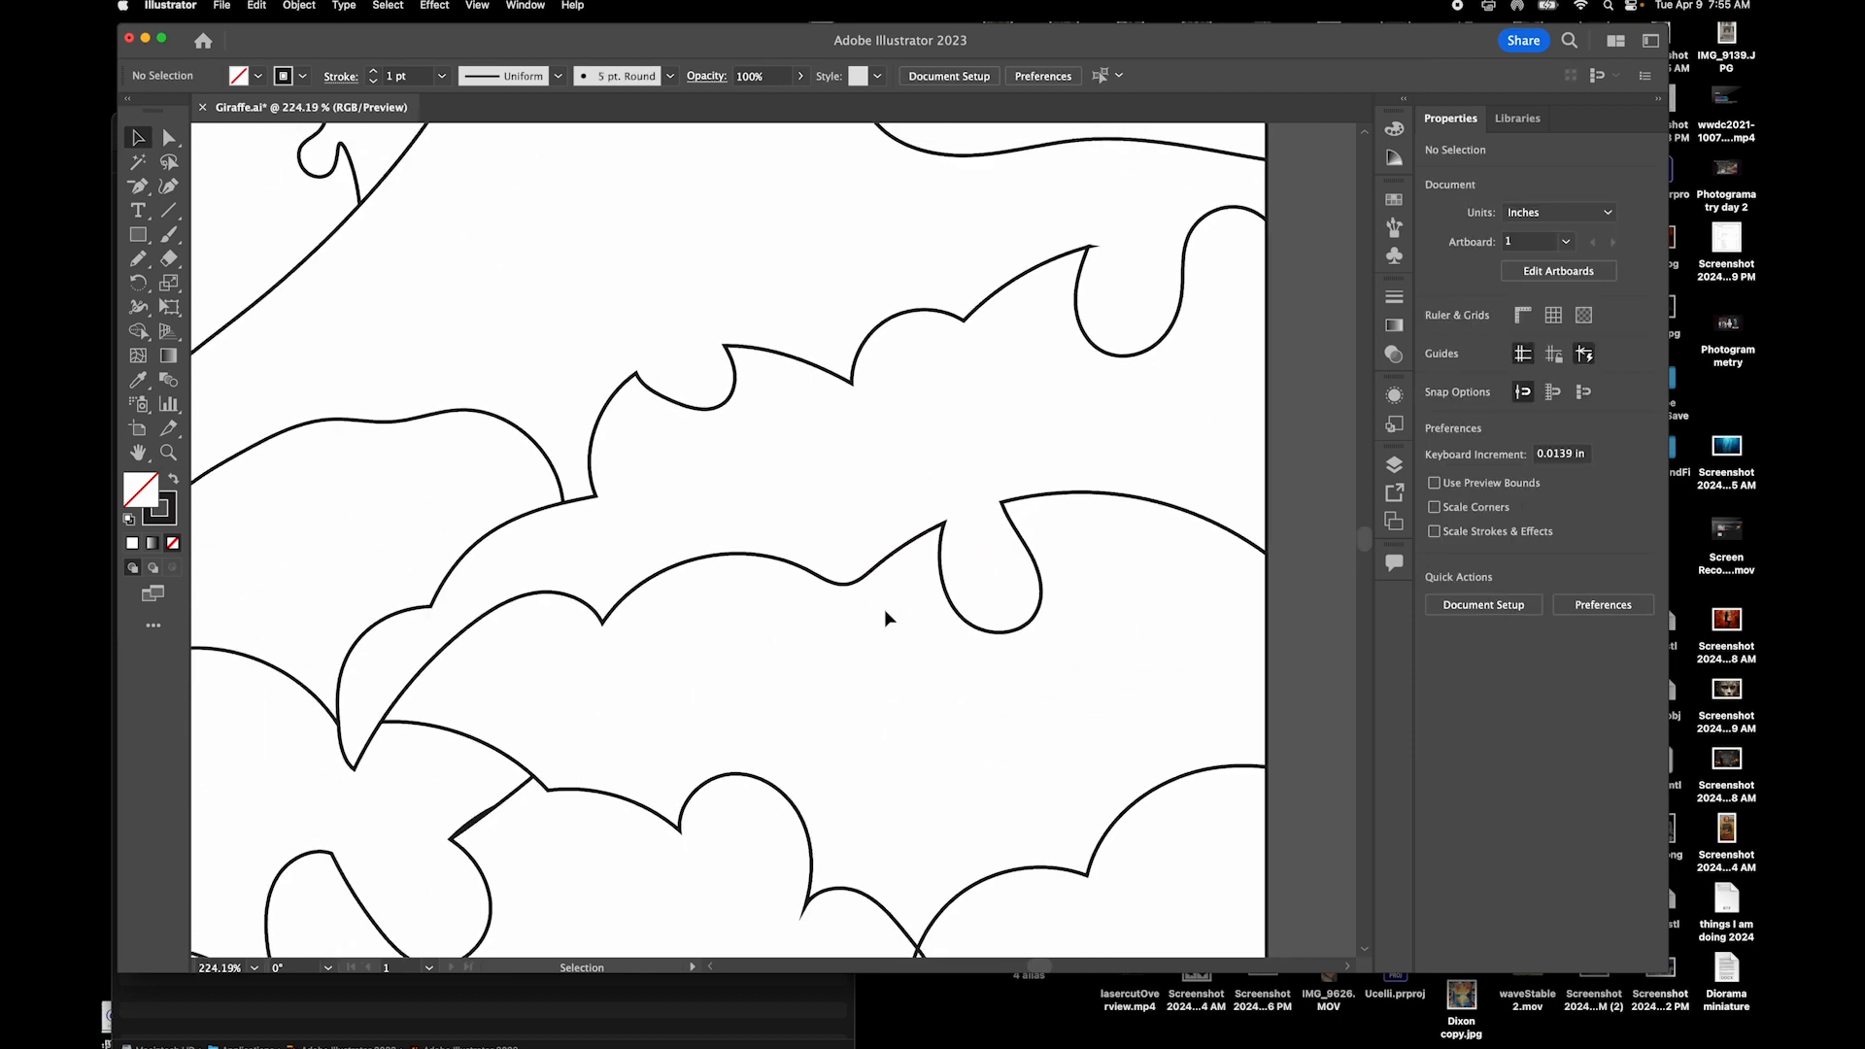
scroll(680, 704, "up", 6)
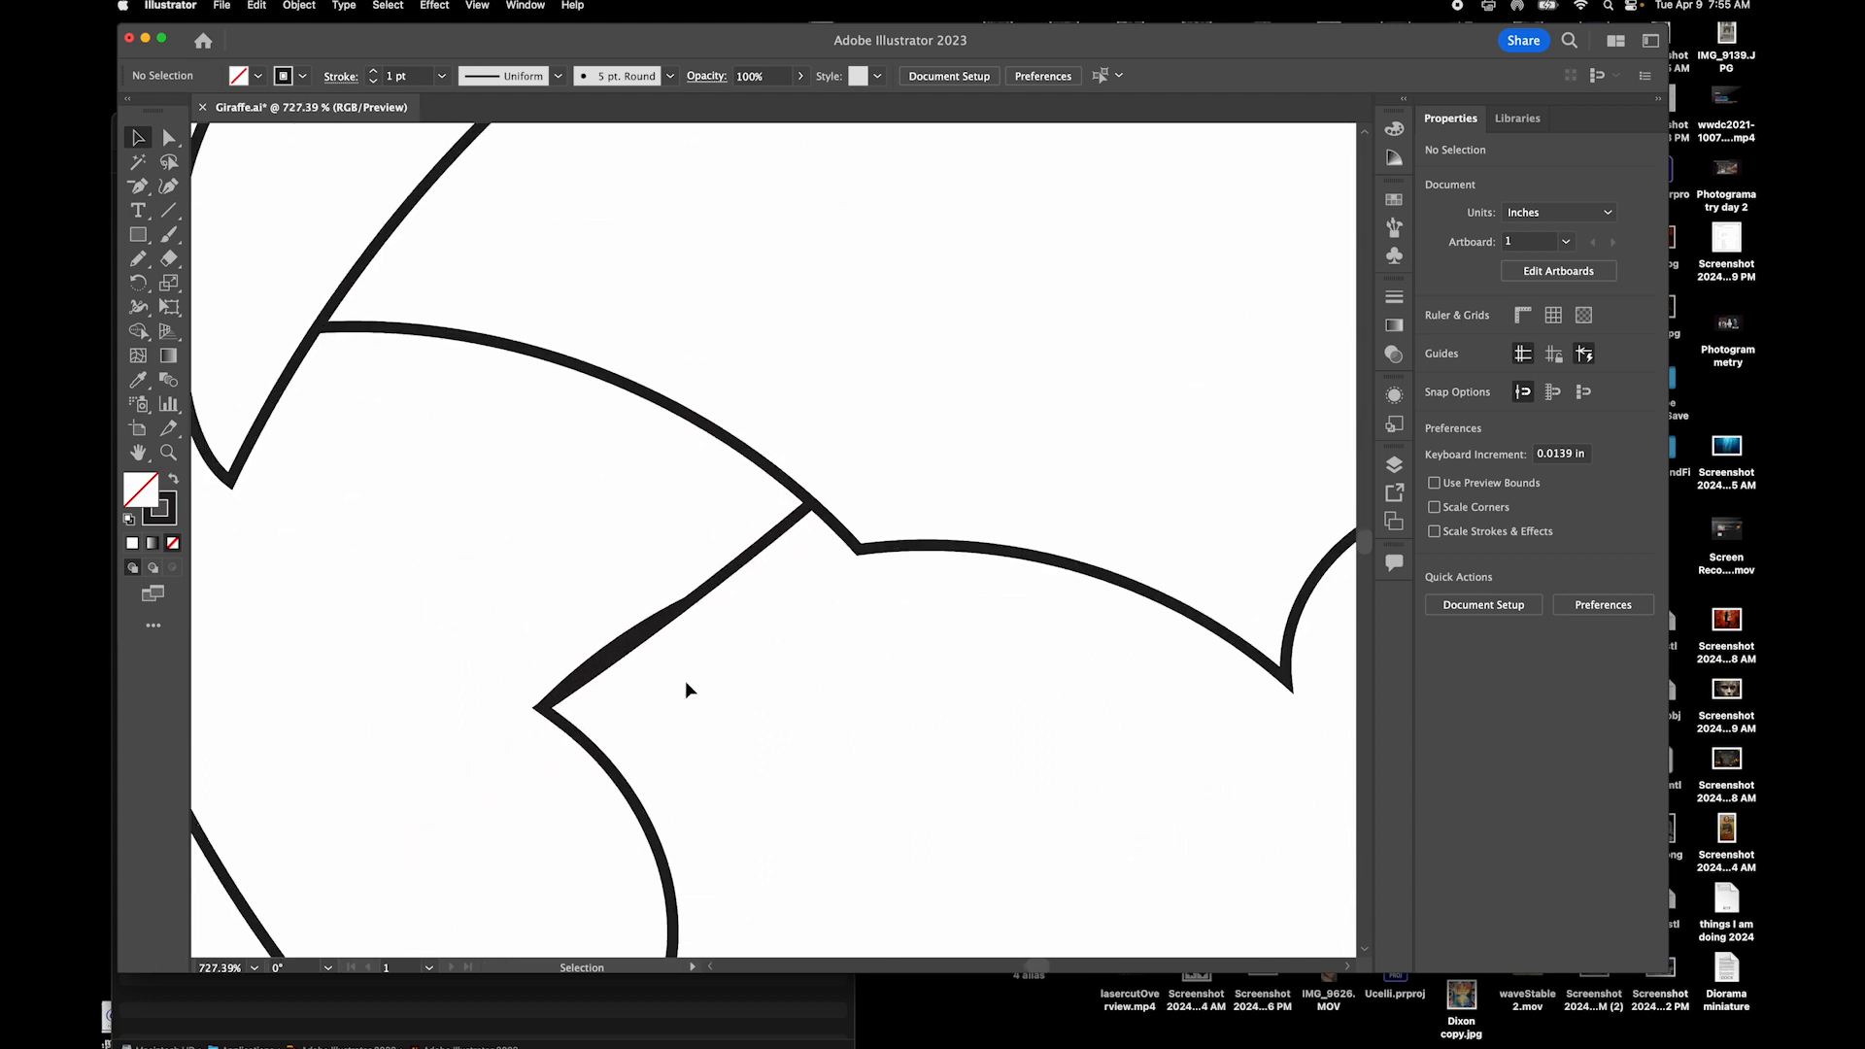
key("super+a")
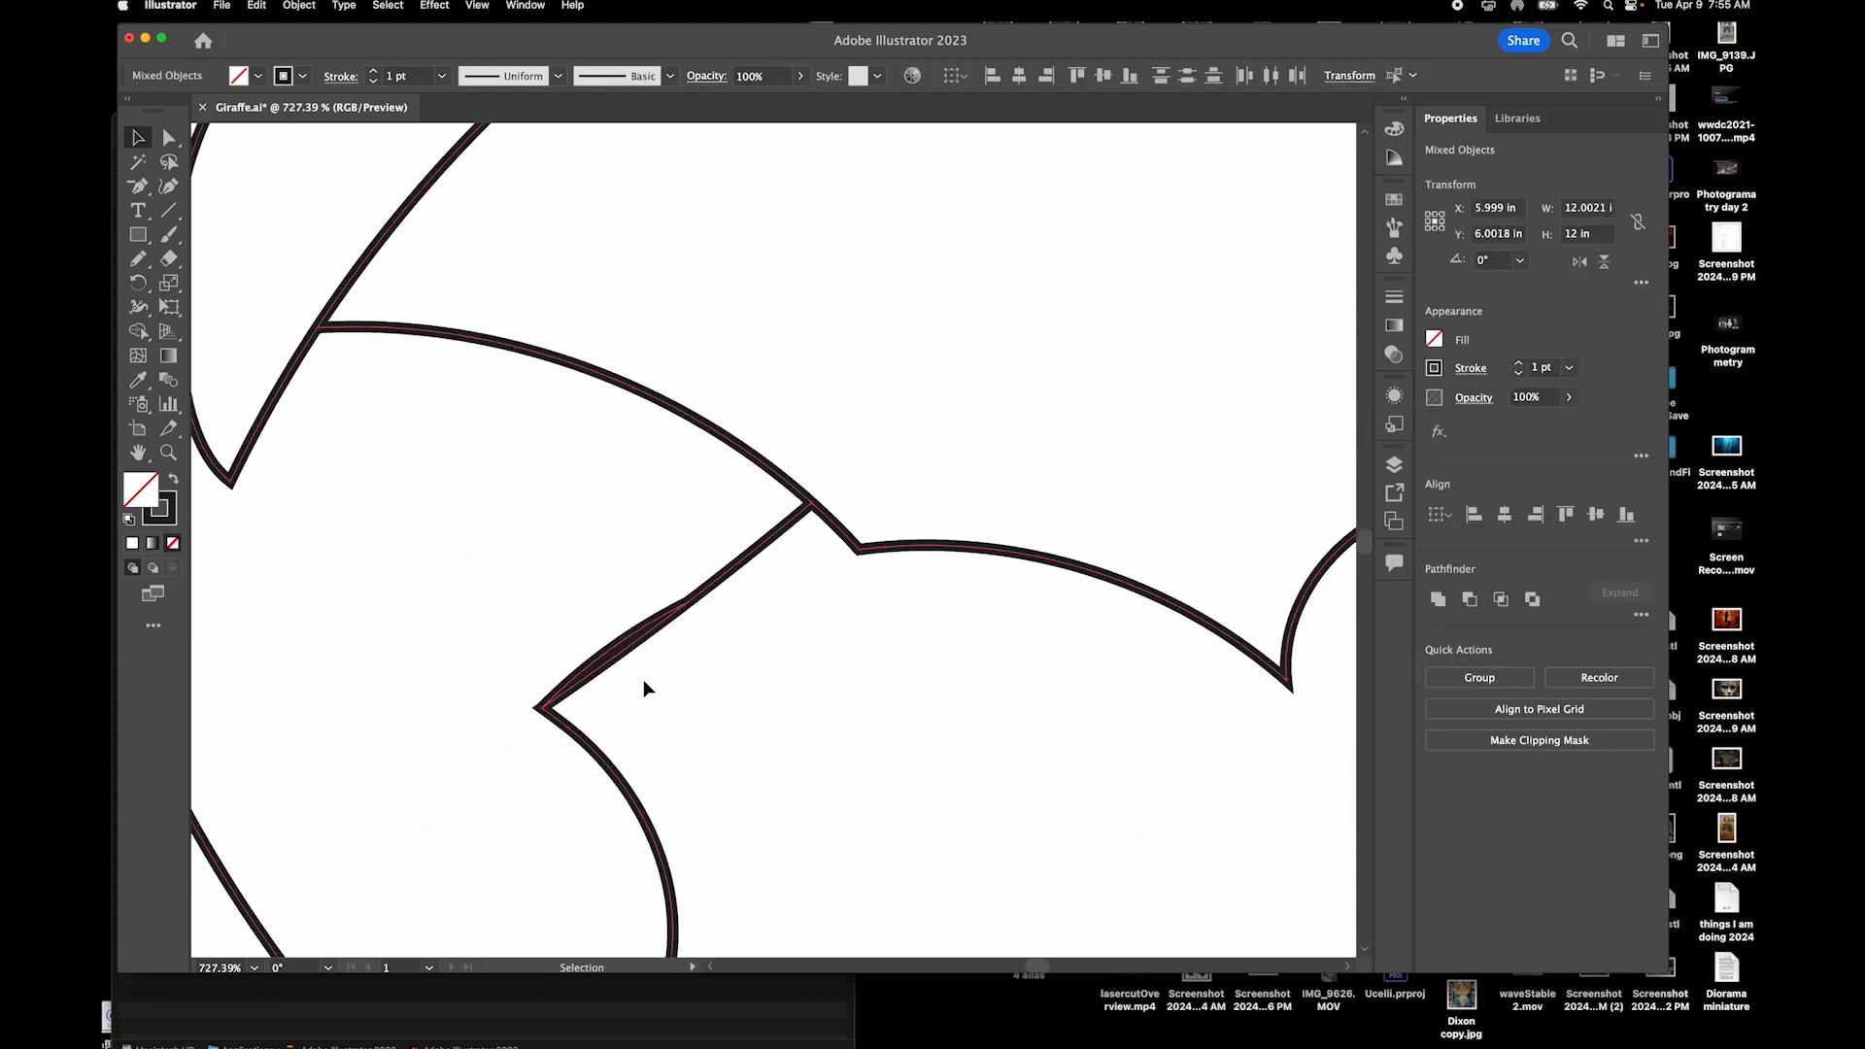
scroll(644, 679, "up", 5)
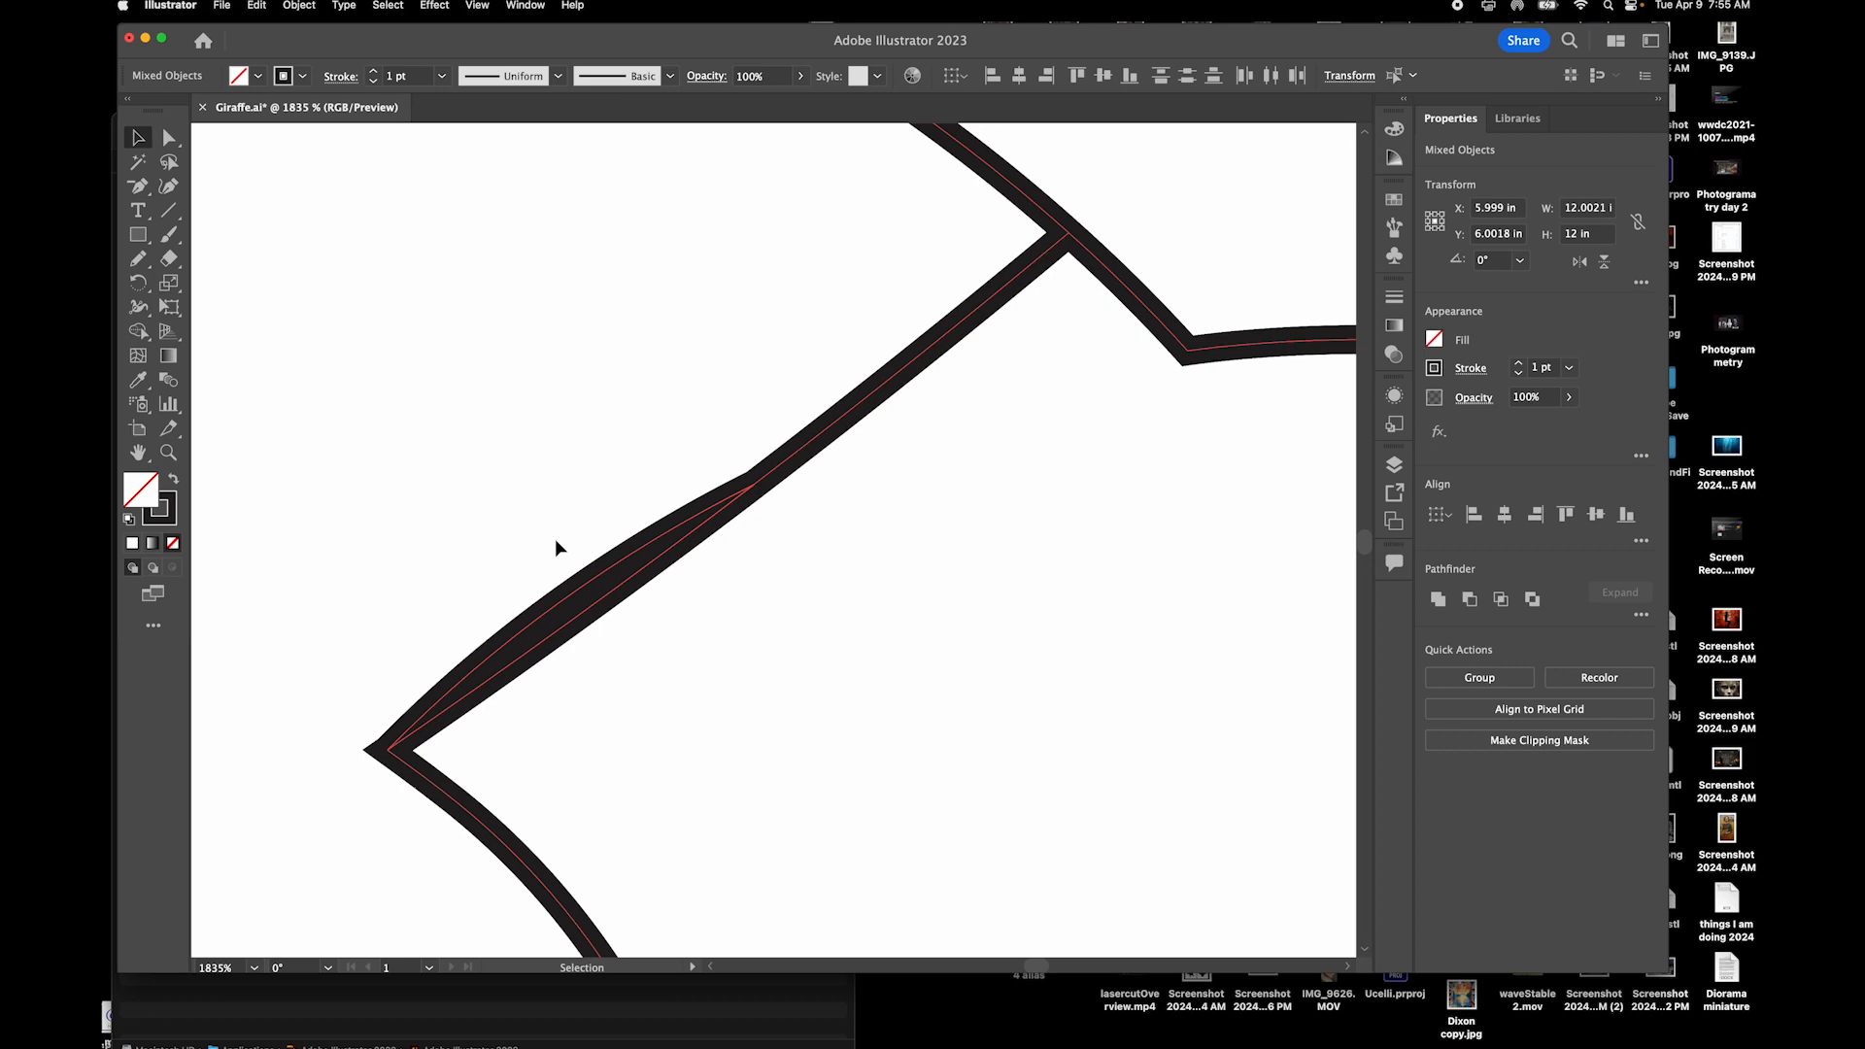
left_click(138, 332)
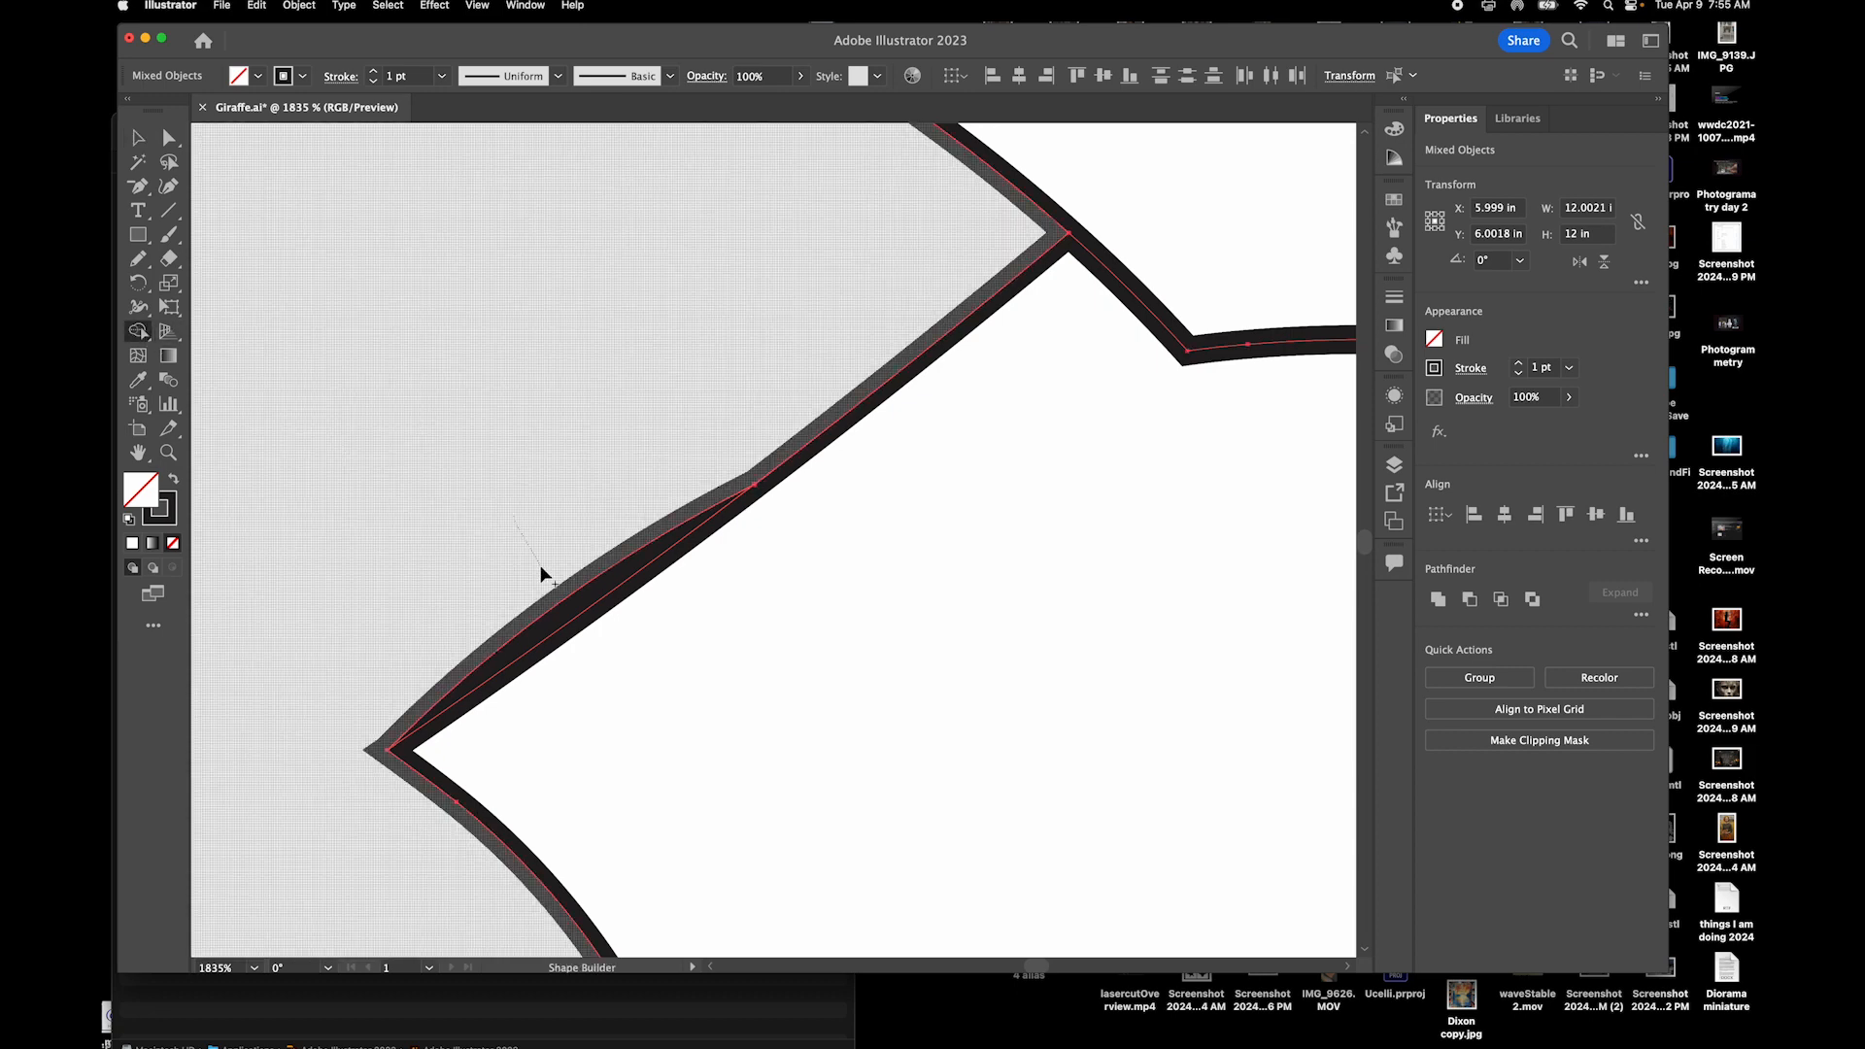
left_click(565, 609)
Try to move the spur's tip anchor on the giraffe's front leg outline with the Curvature tool, and undo the move
scroll(895, 633, "down", 4)
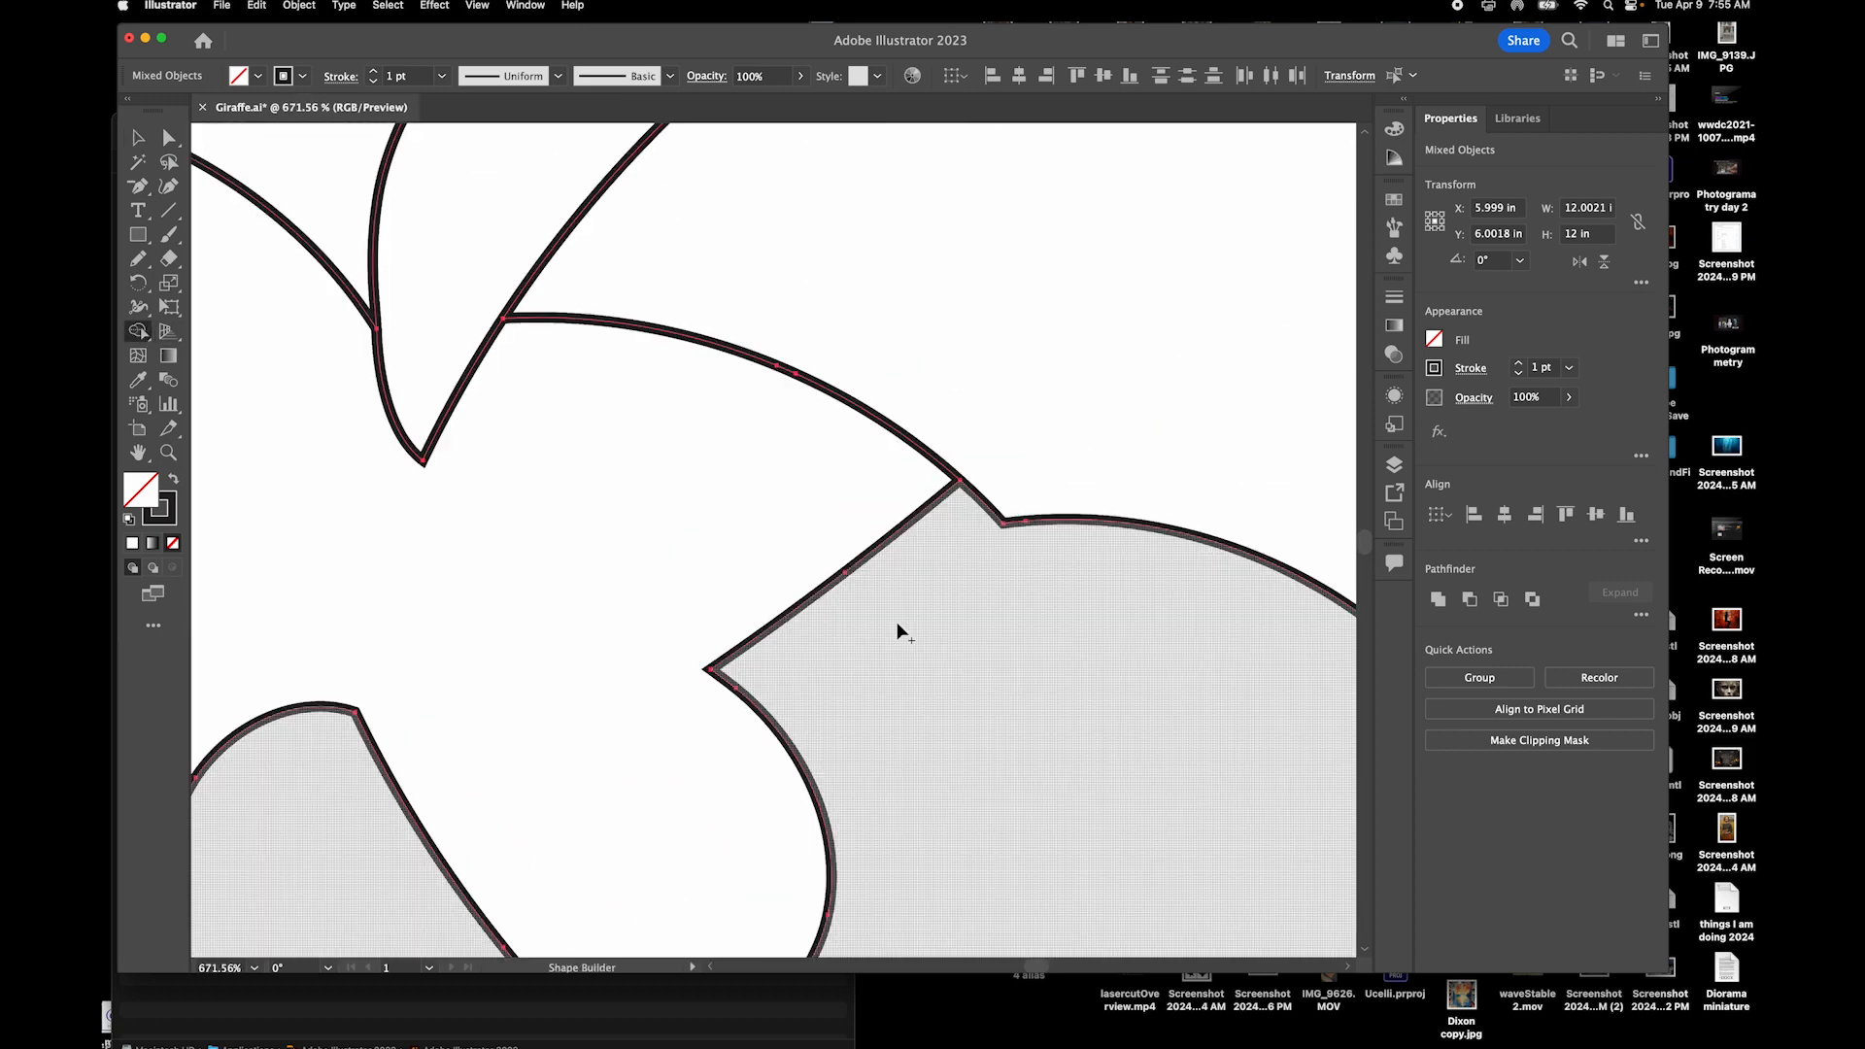
scroll(898, 632, "left", 12)
scroll(897, 633, "down", 6)
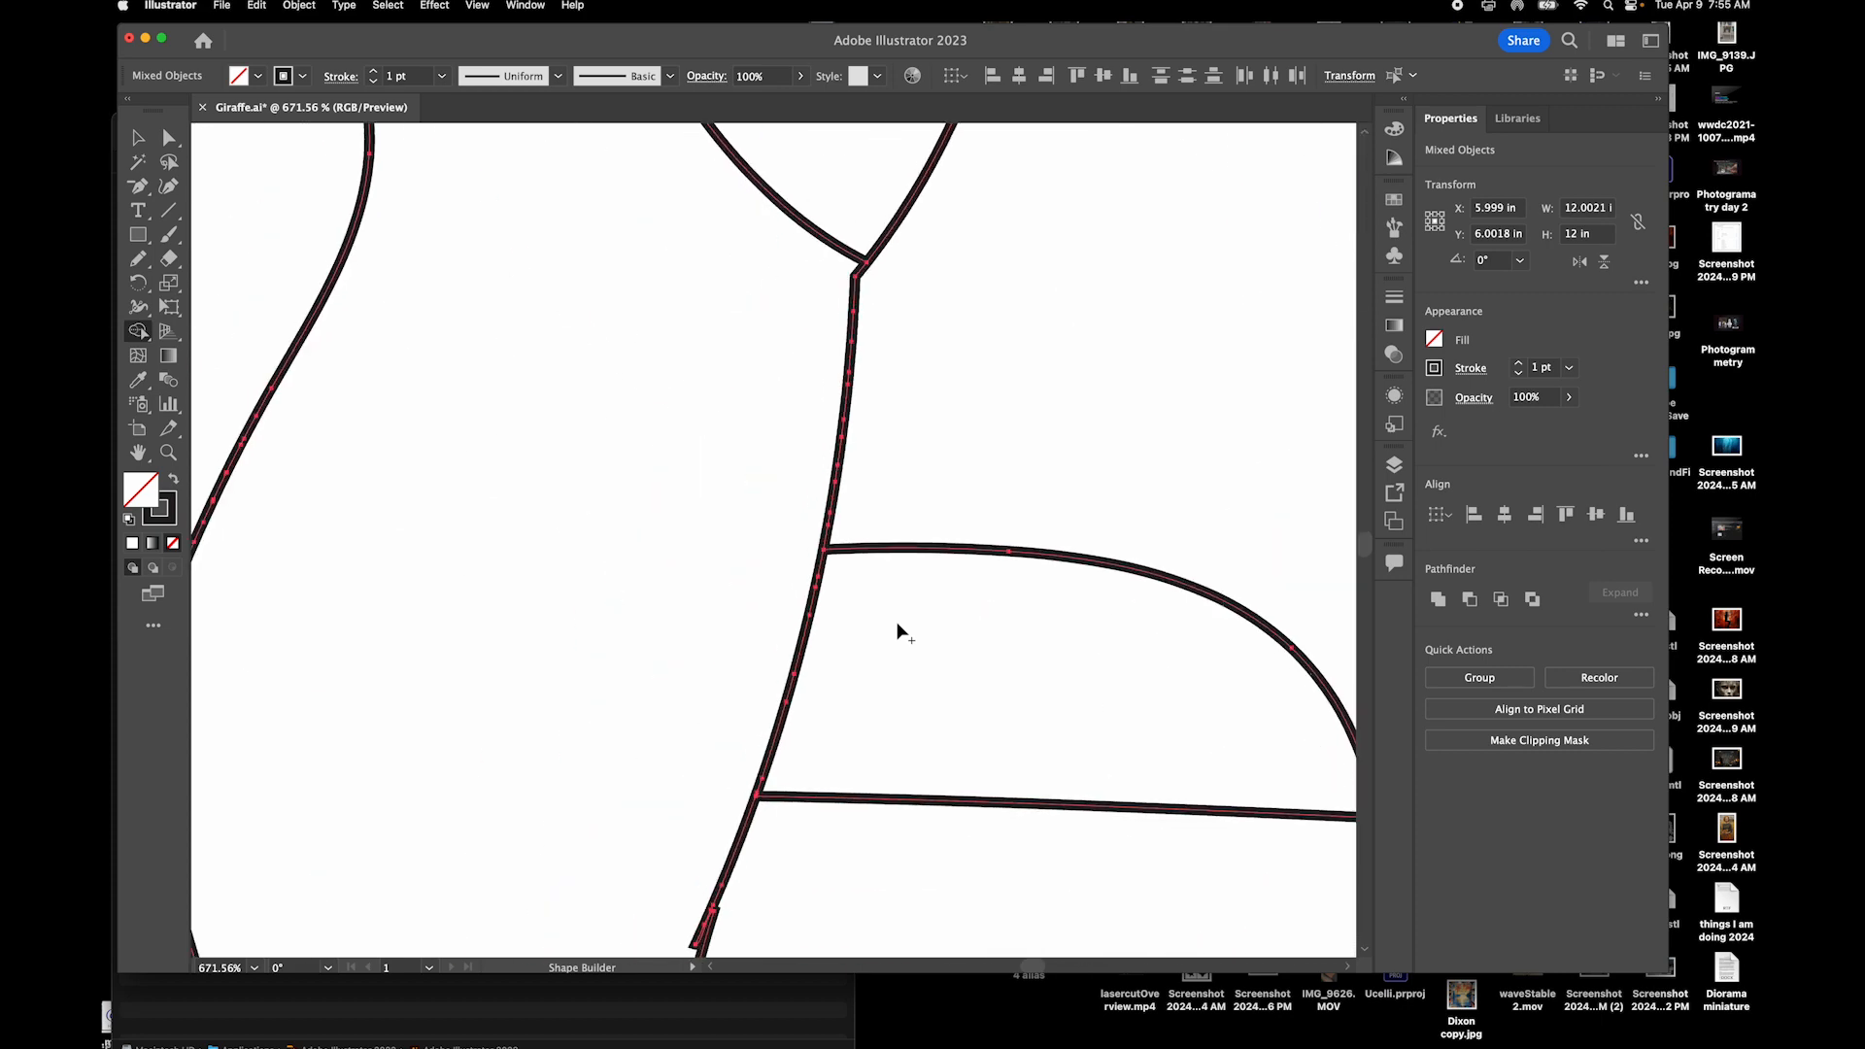
scroll(730, 761, "up", 6)
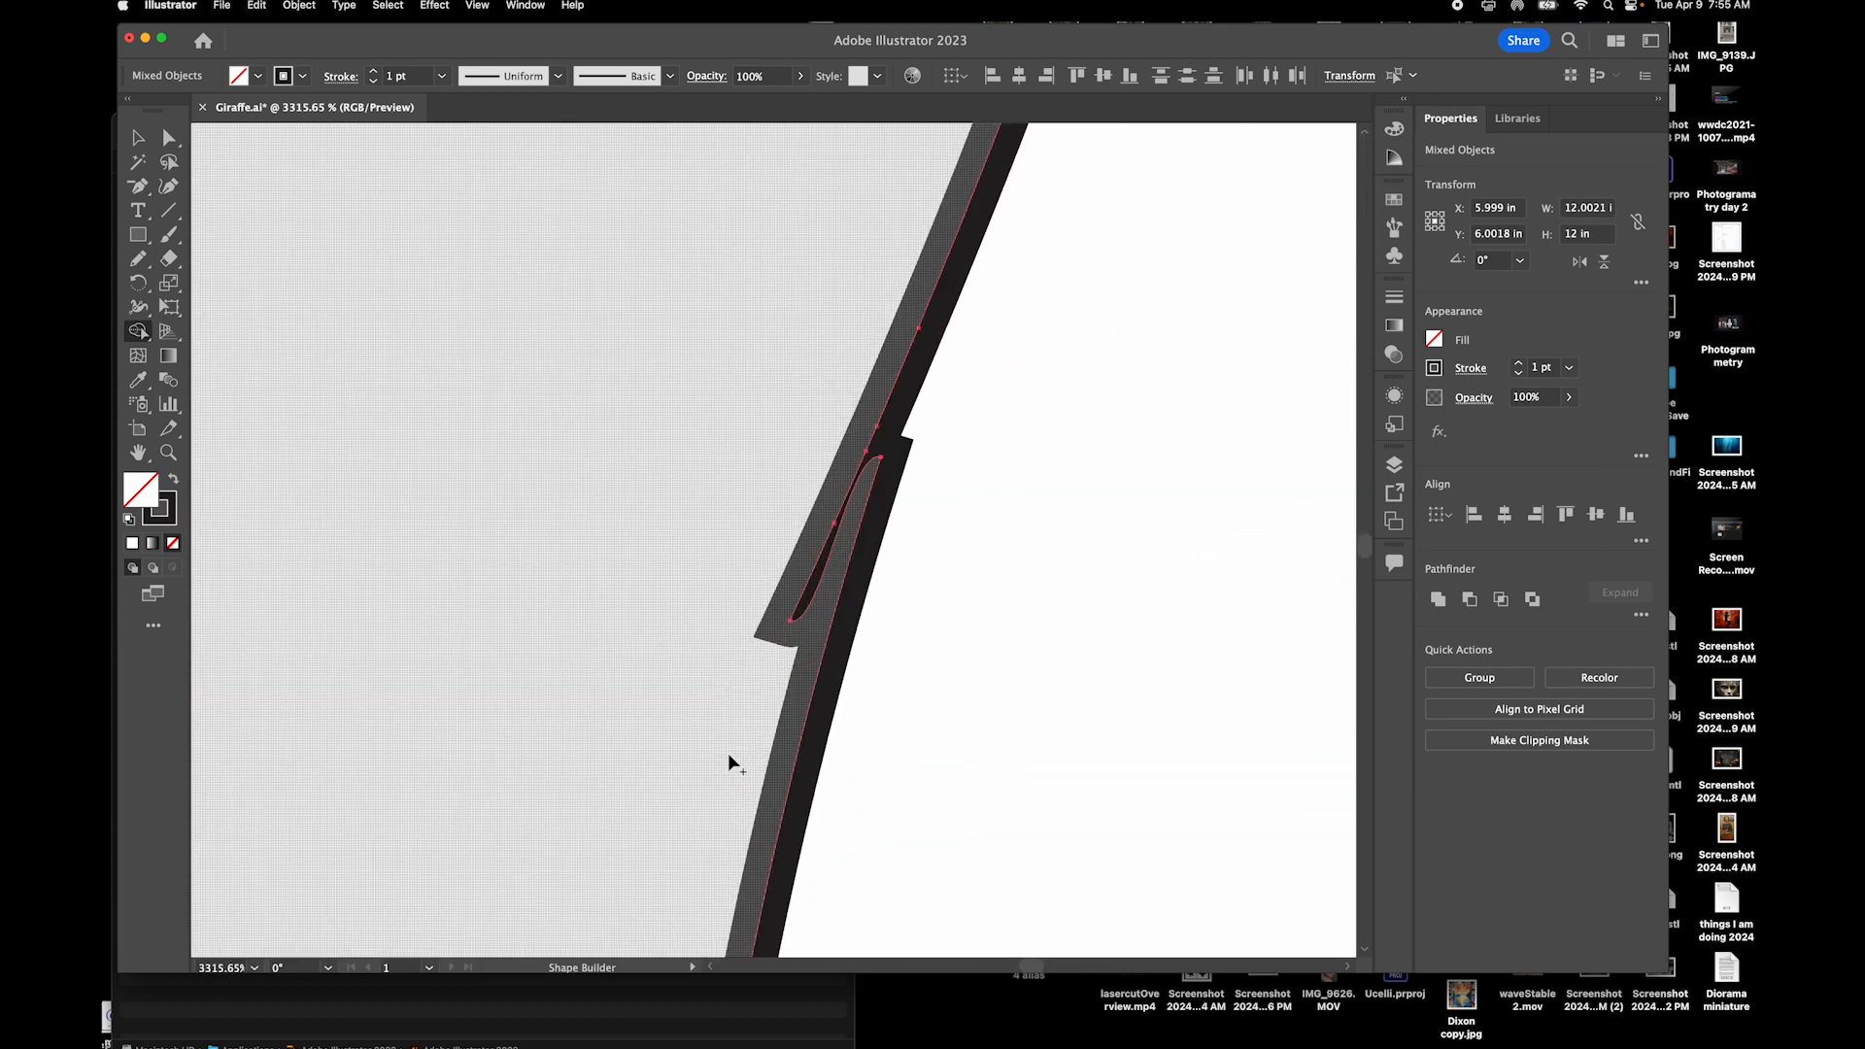
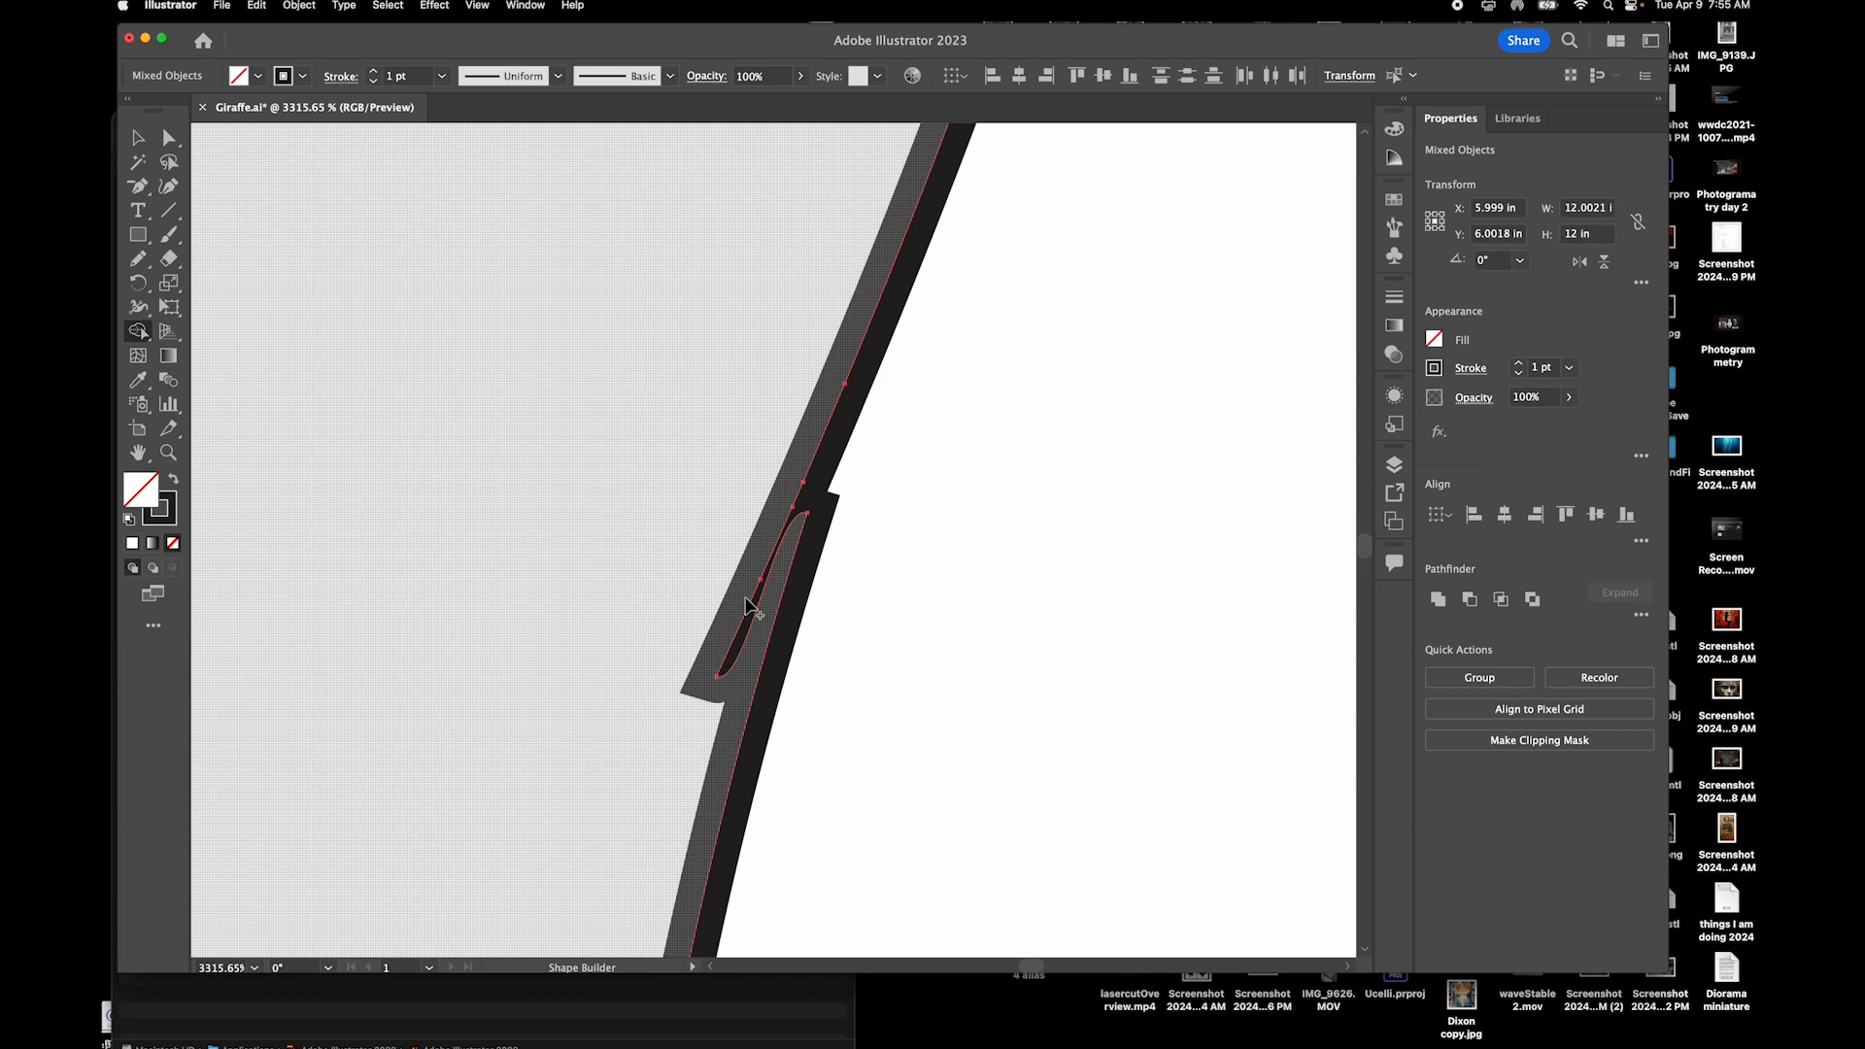
left_click(169, 185)
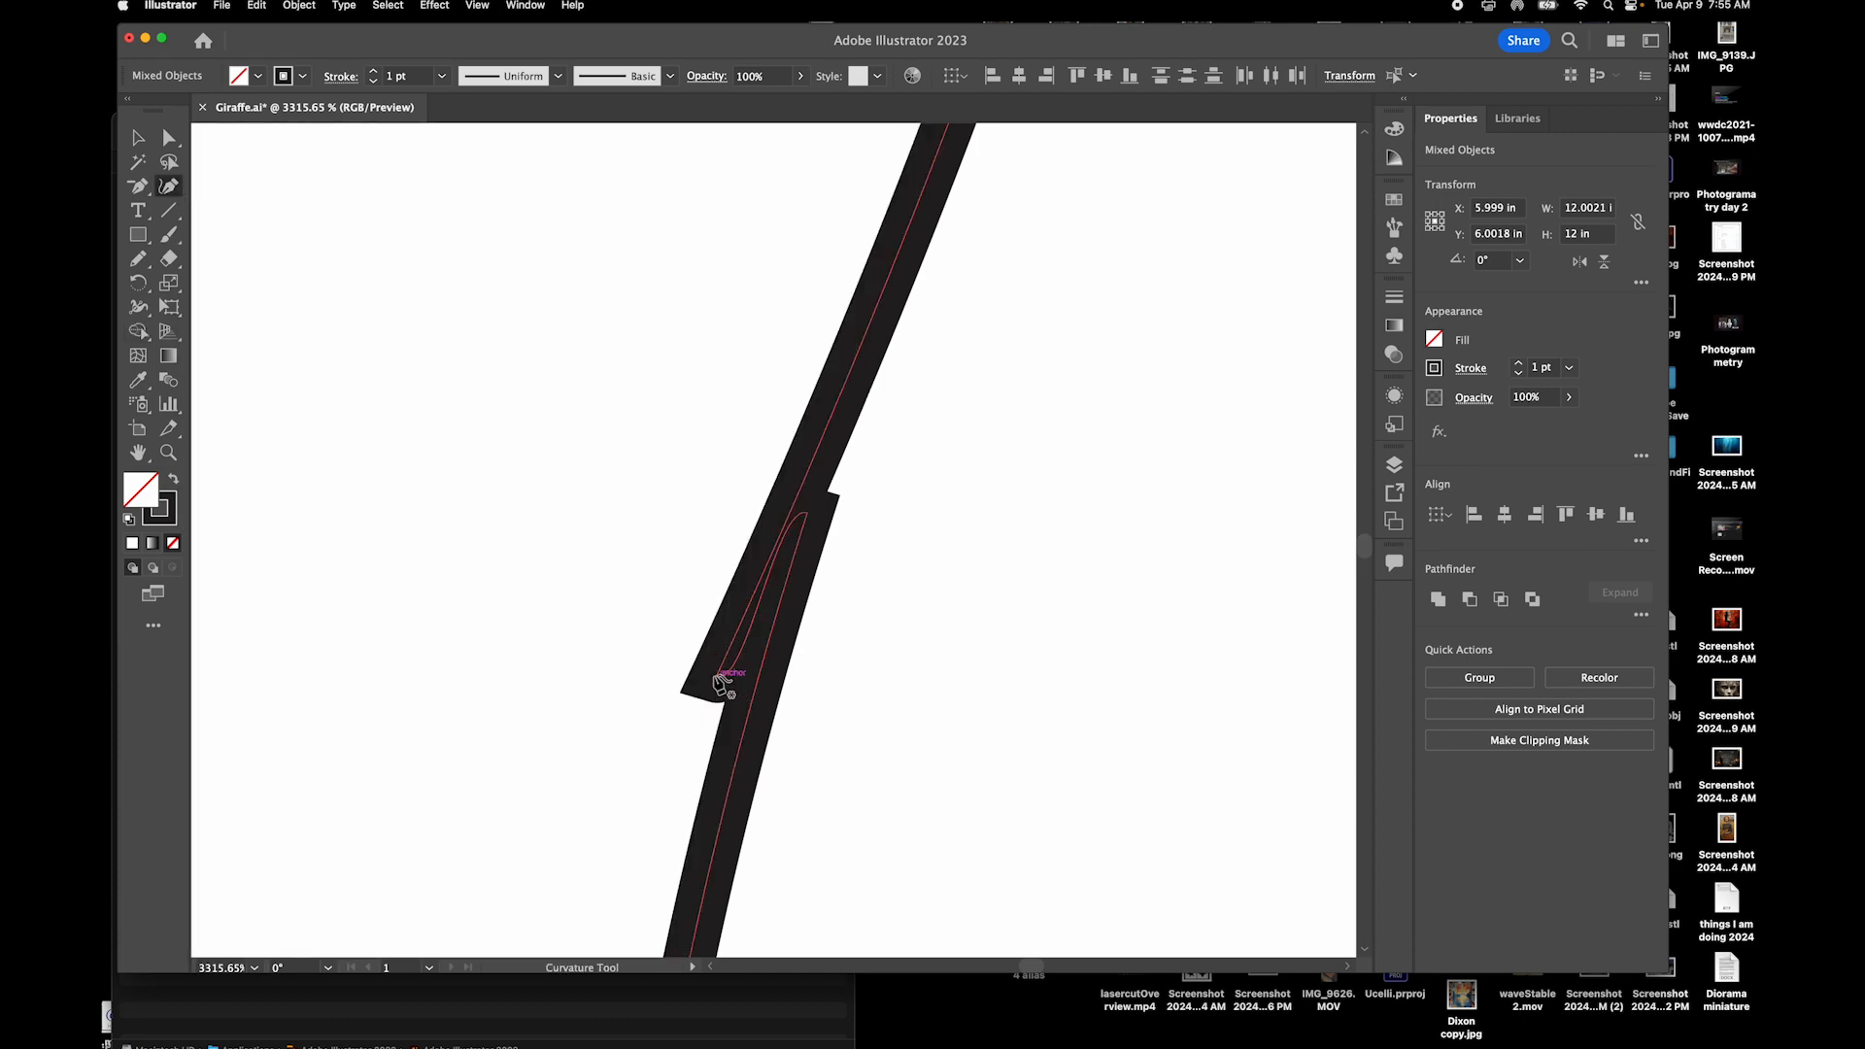
left_click(736, 694)
left_click_drag(717, 677, 615, 610)
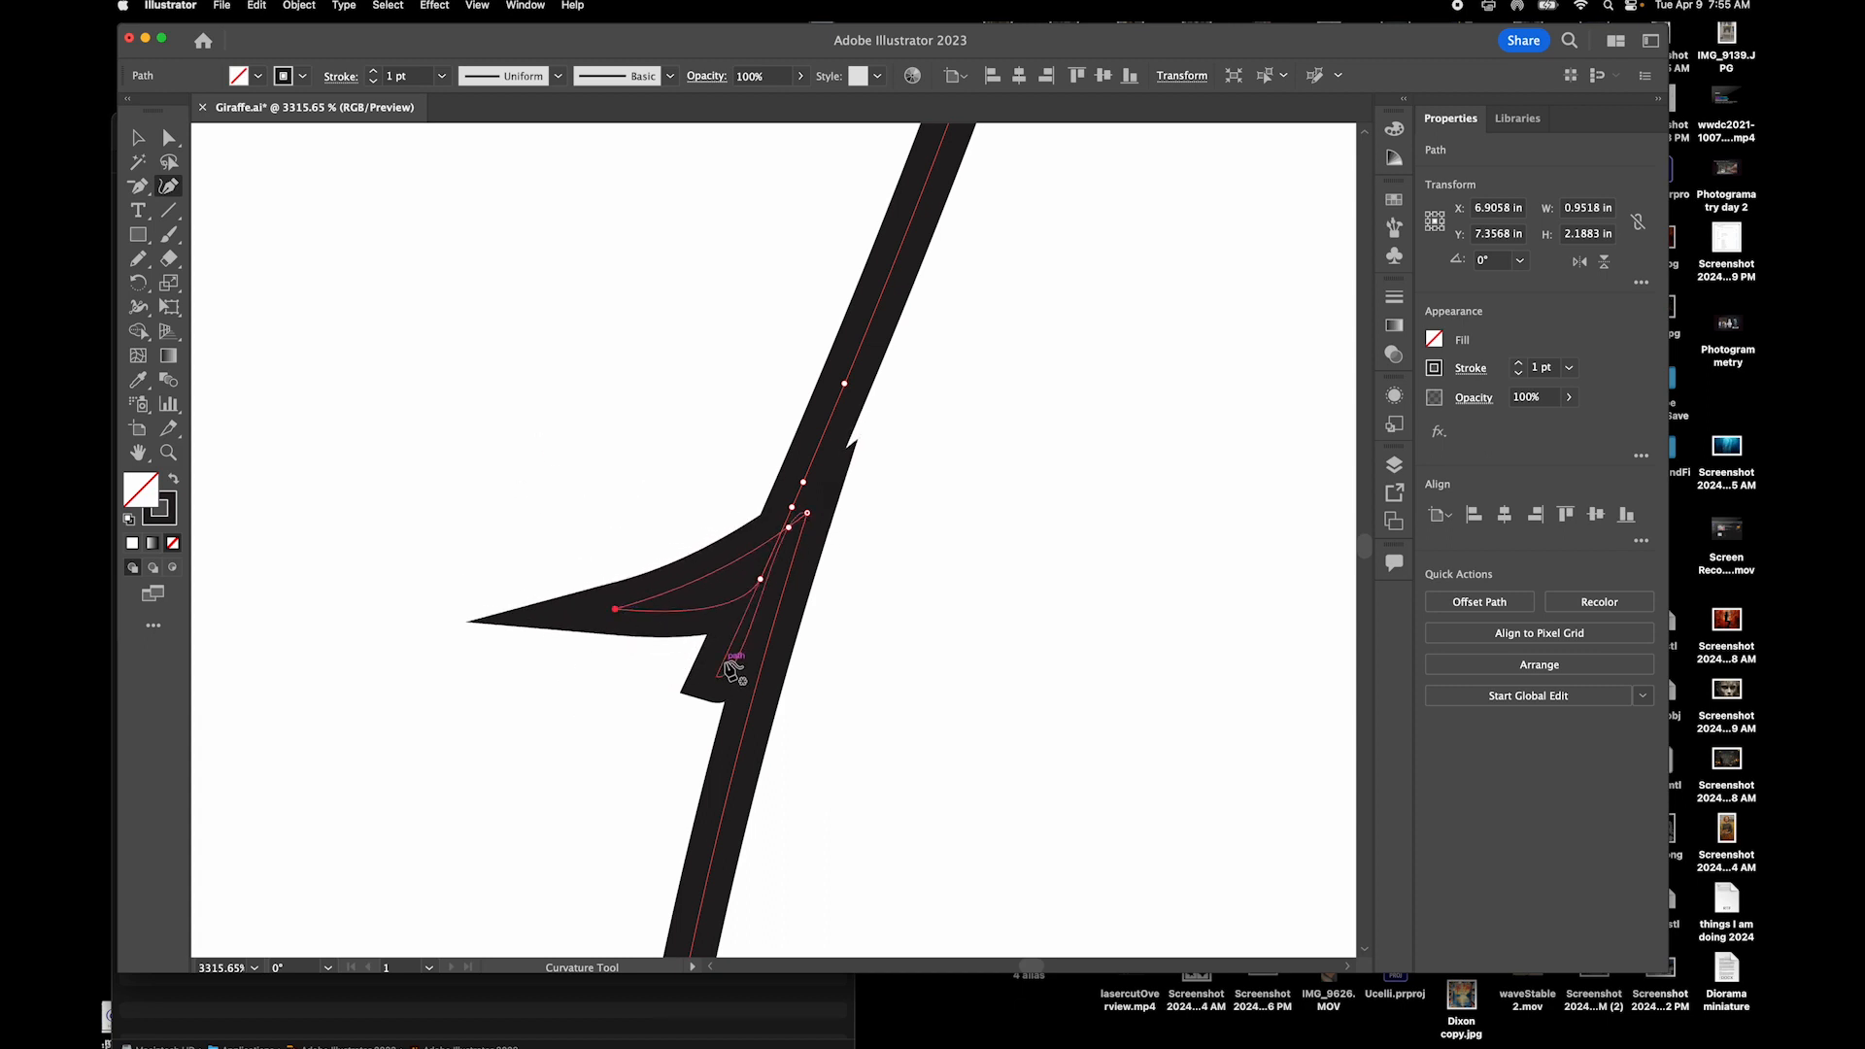
key("v")
key("super+z")
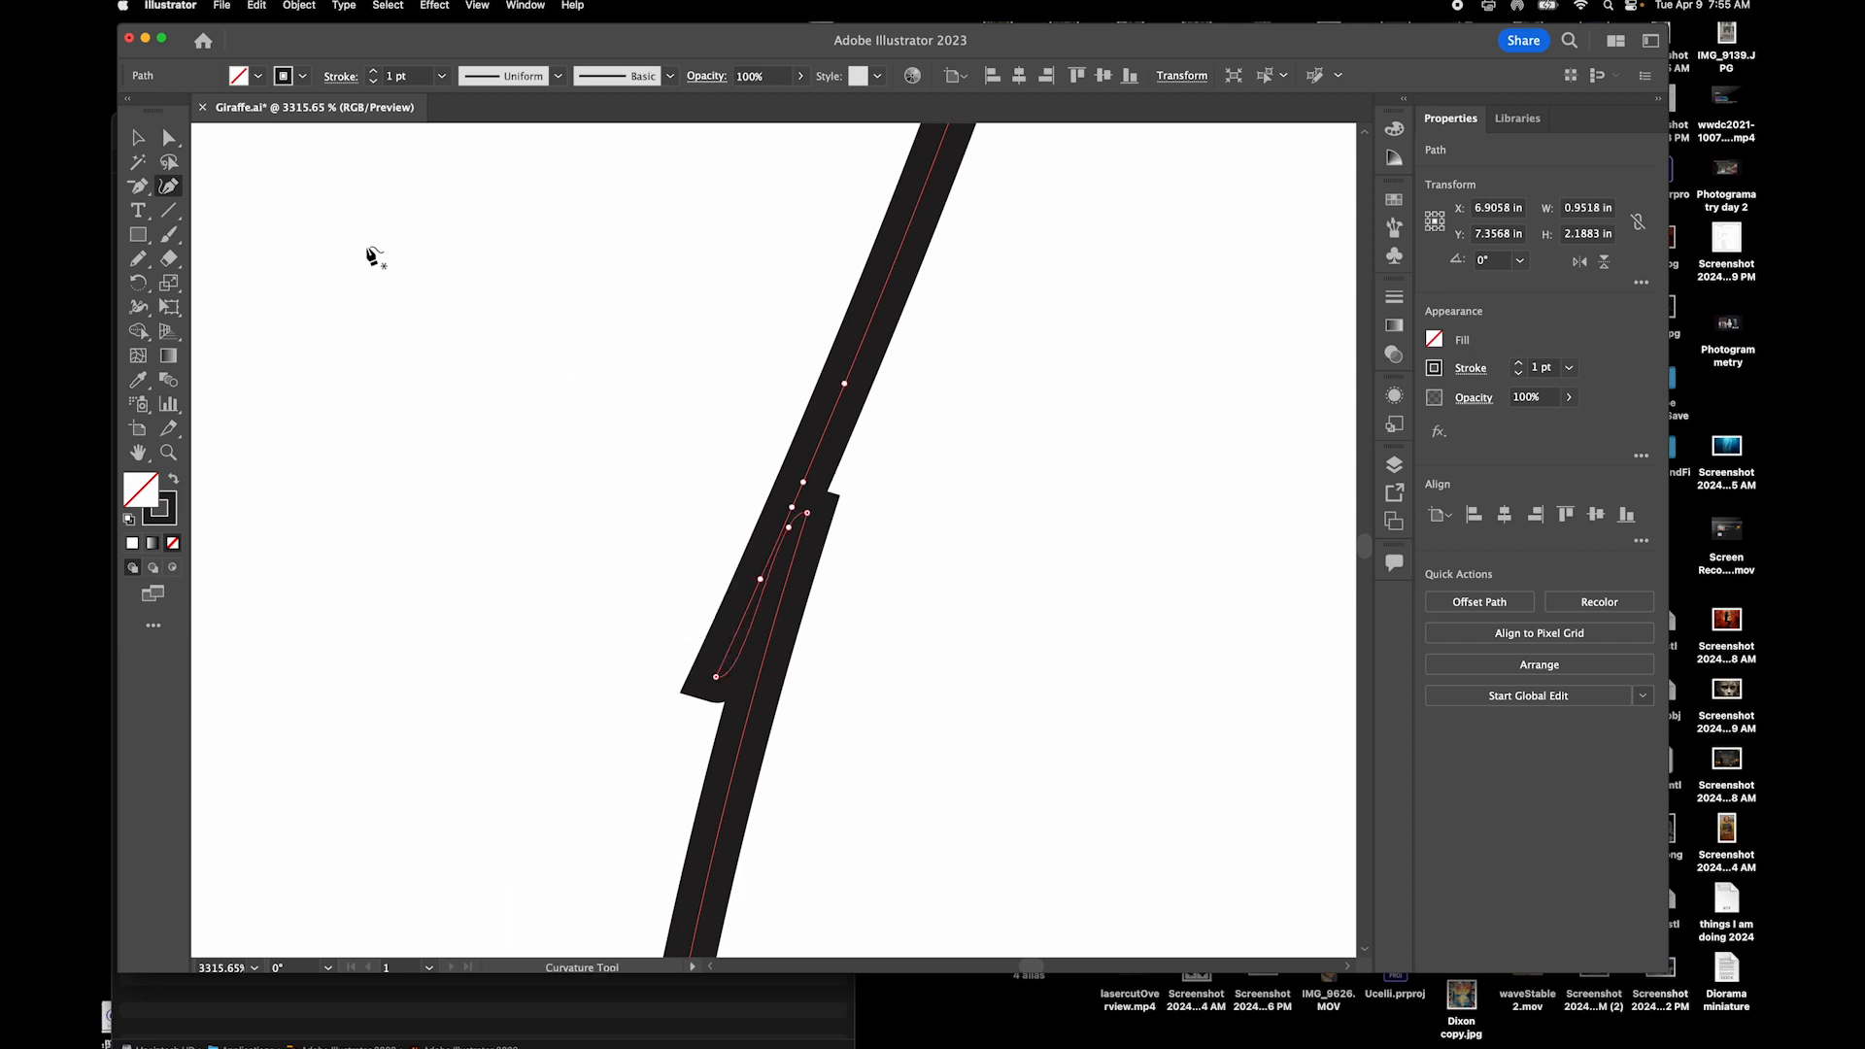
Remove the surplus anchor points forming the spur on one front leg path with the Delete Anchor Point tool
key("minus")
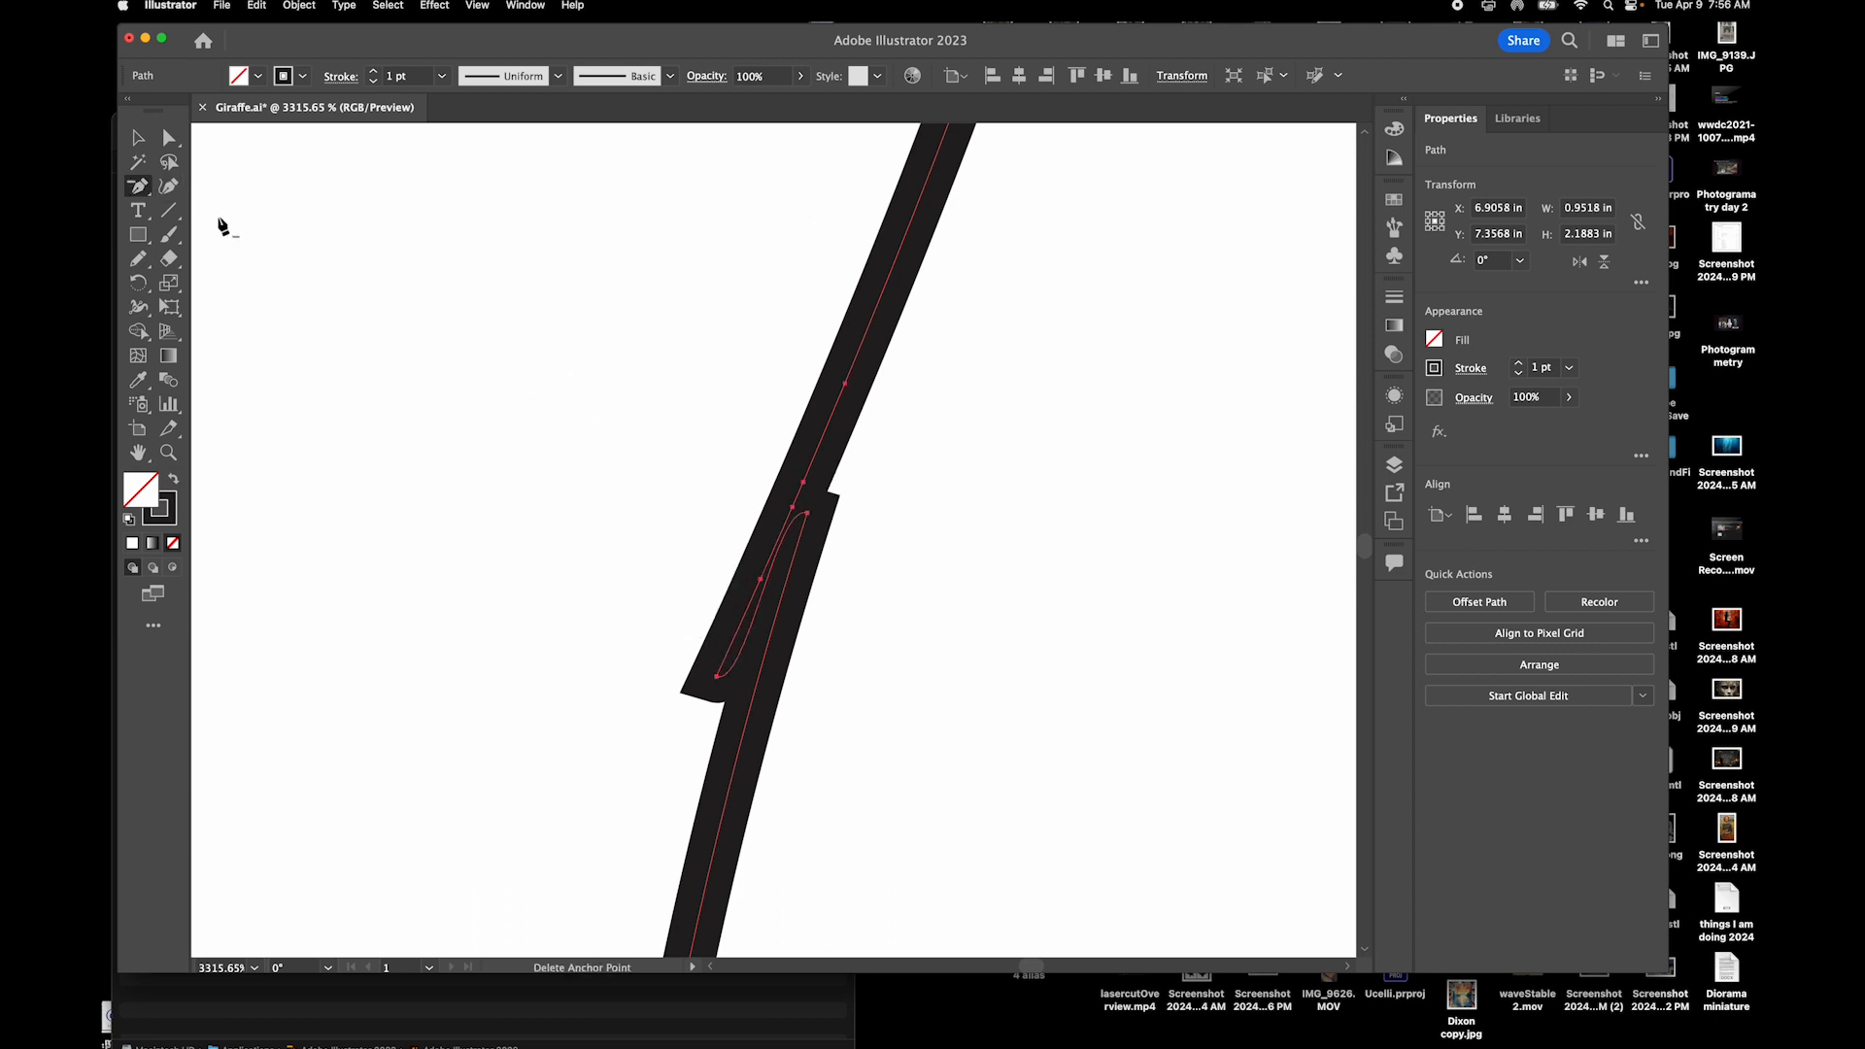
left_click(133, 189)
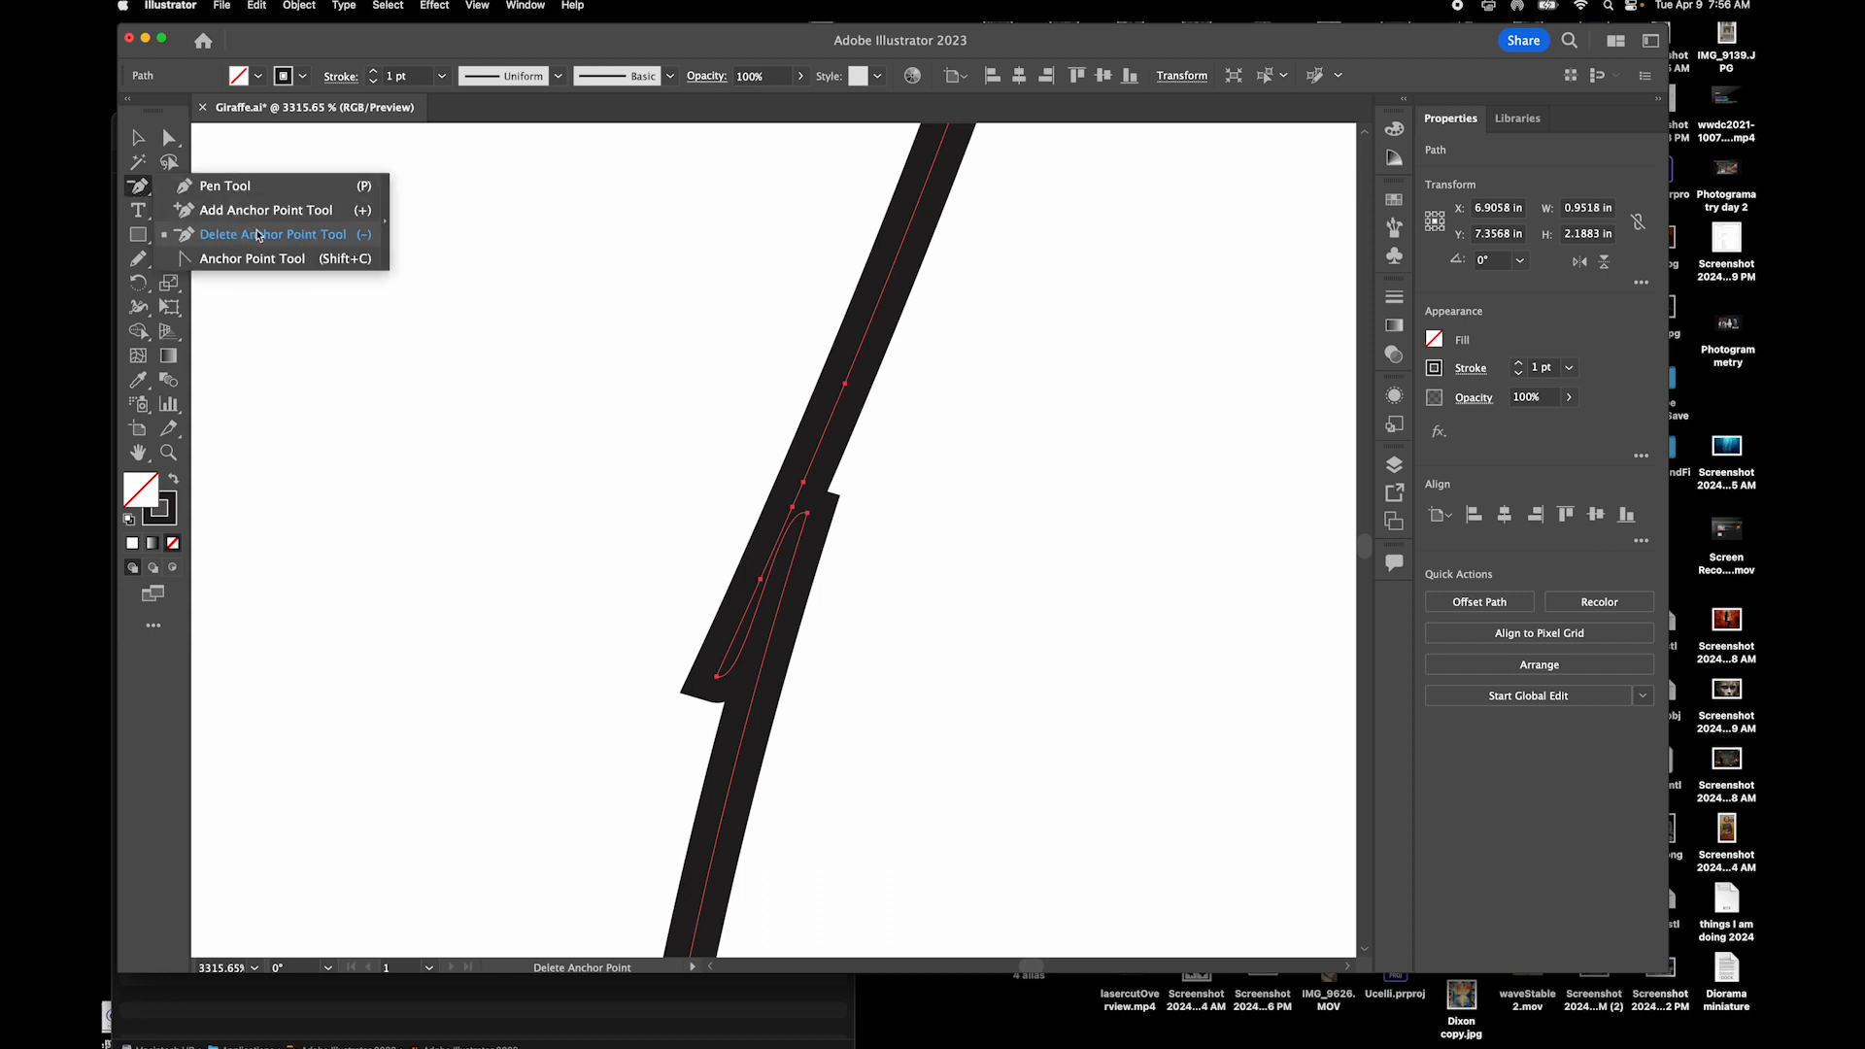
left_click(291, 237)
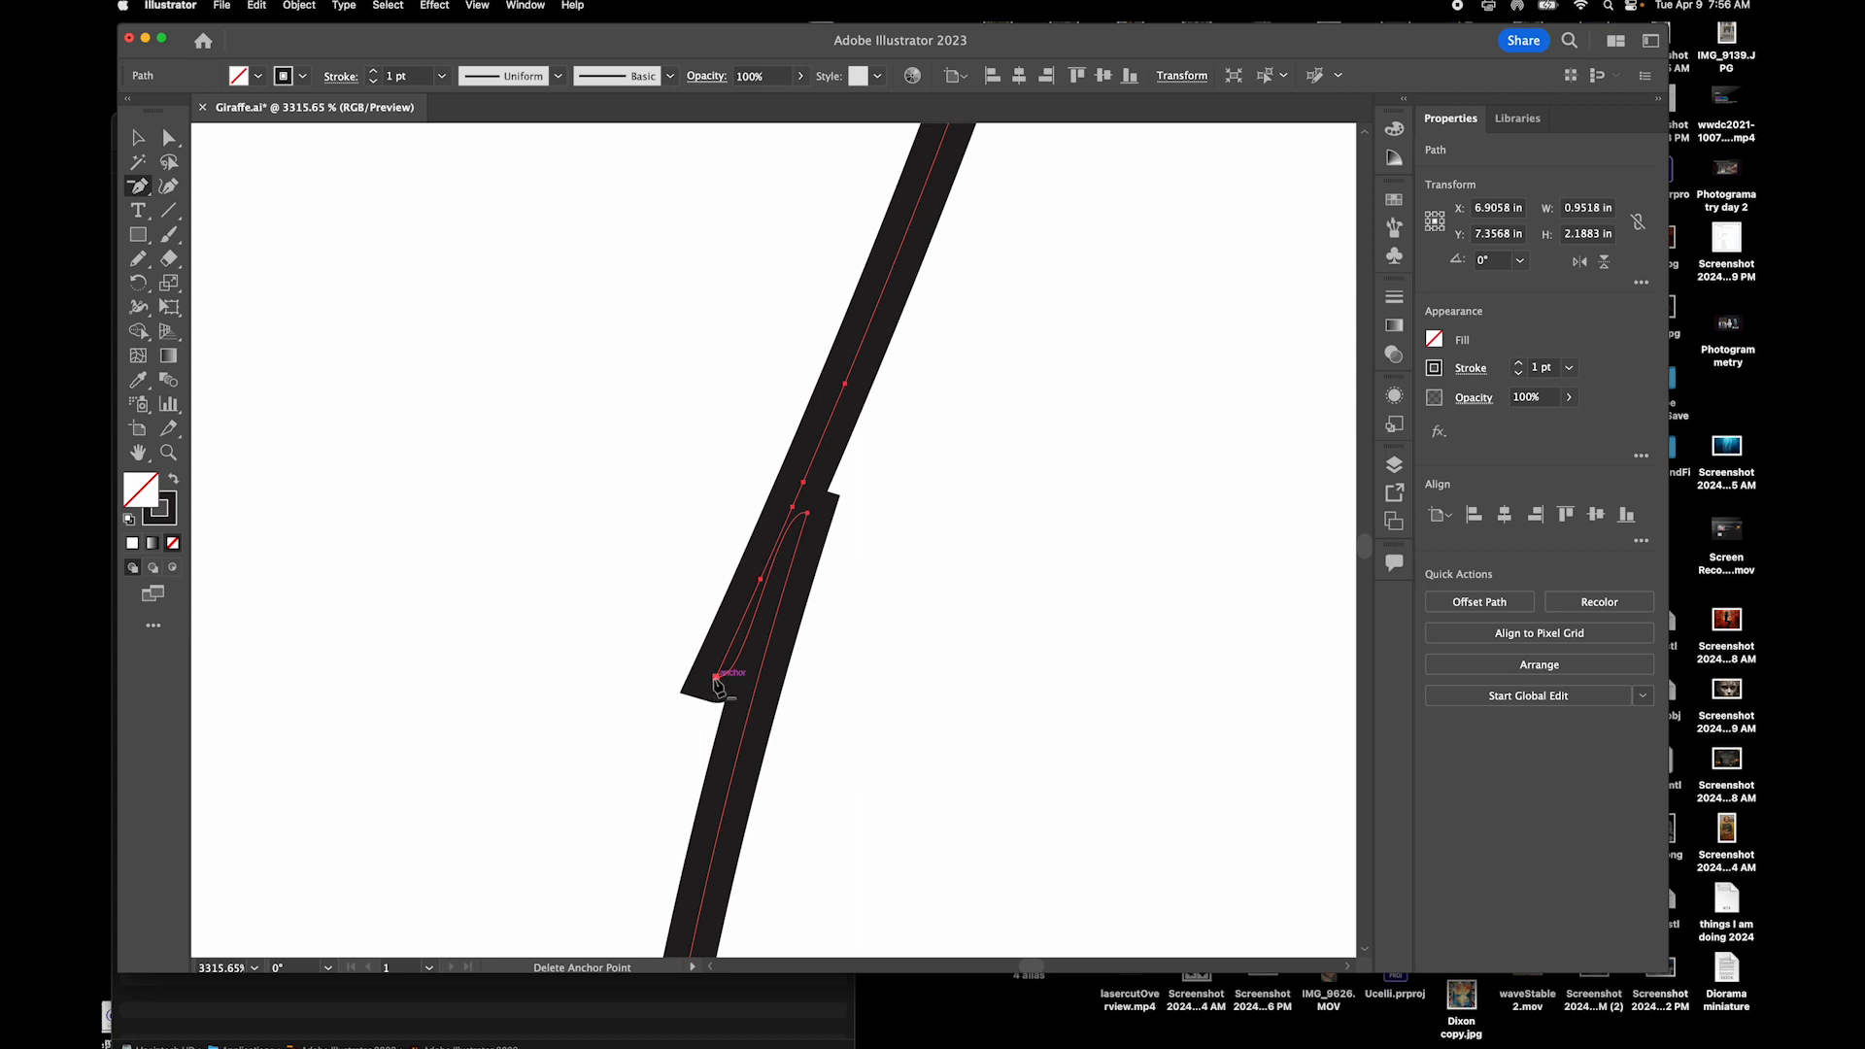
left_click(717, 677)
left_click(760, 580)
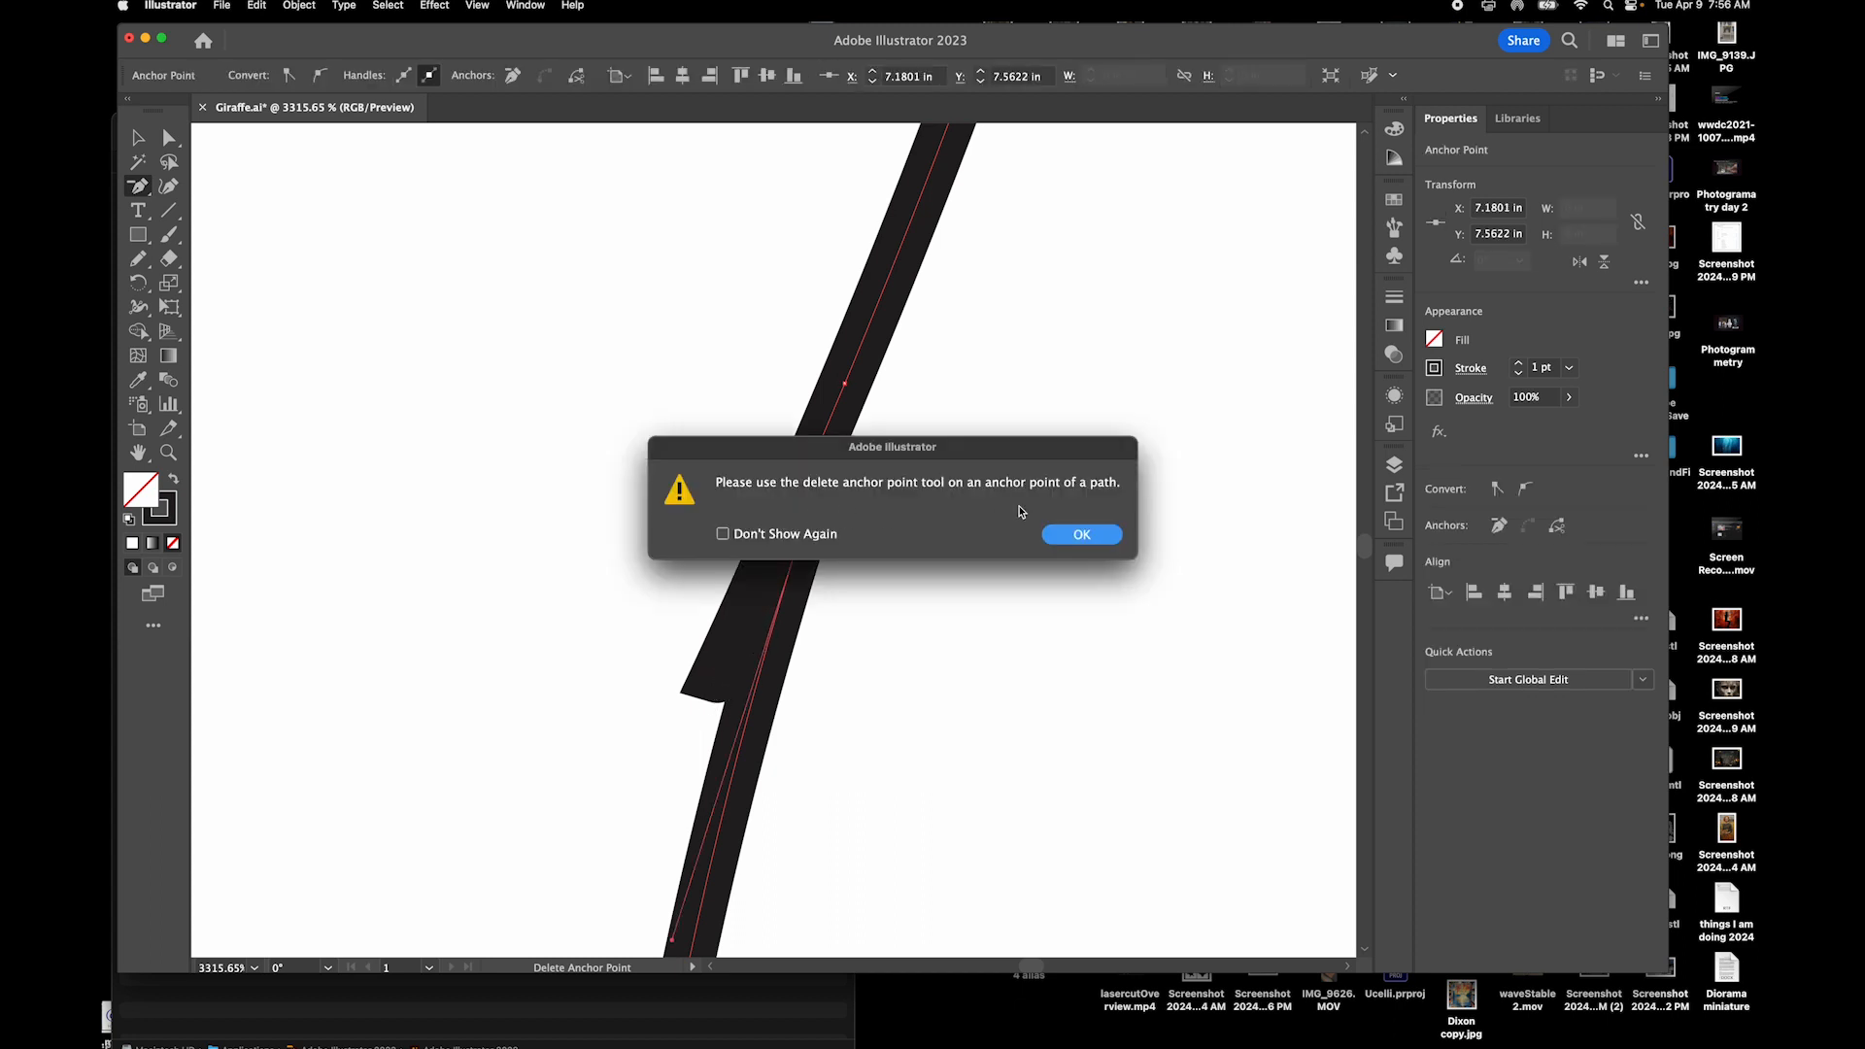
left_click(1080, 535)
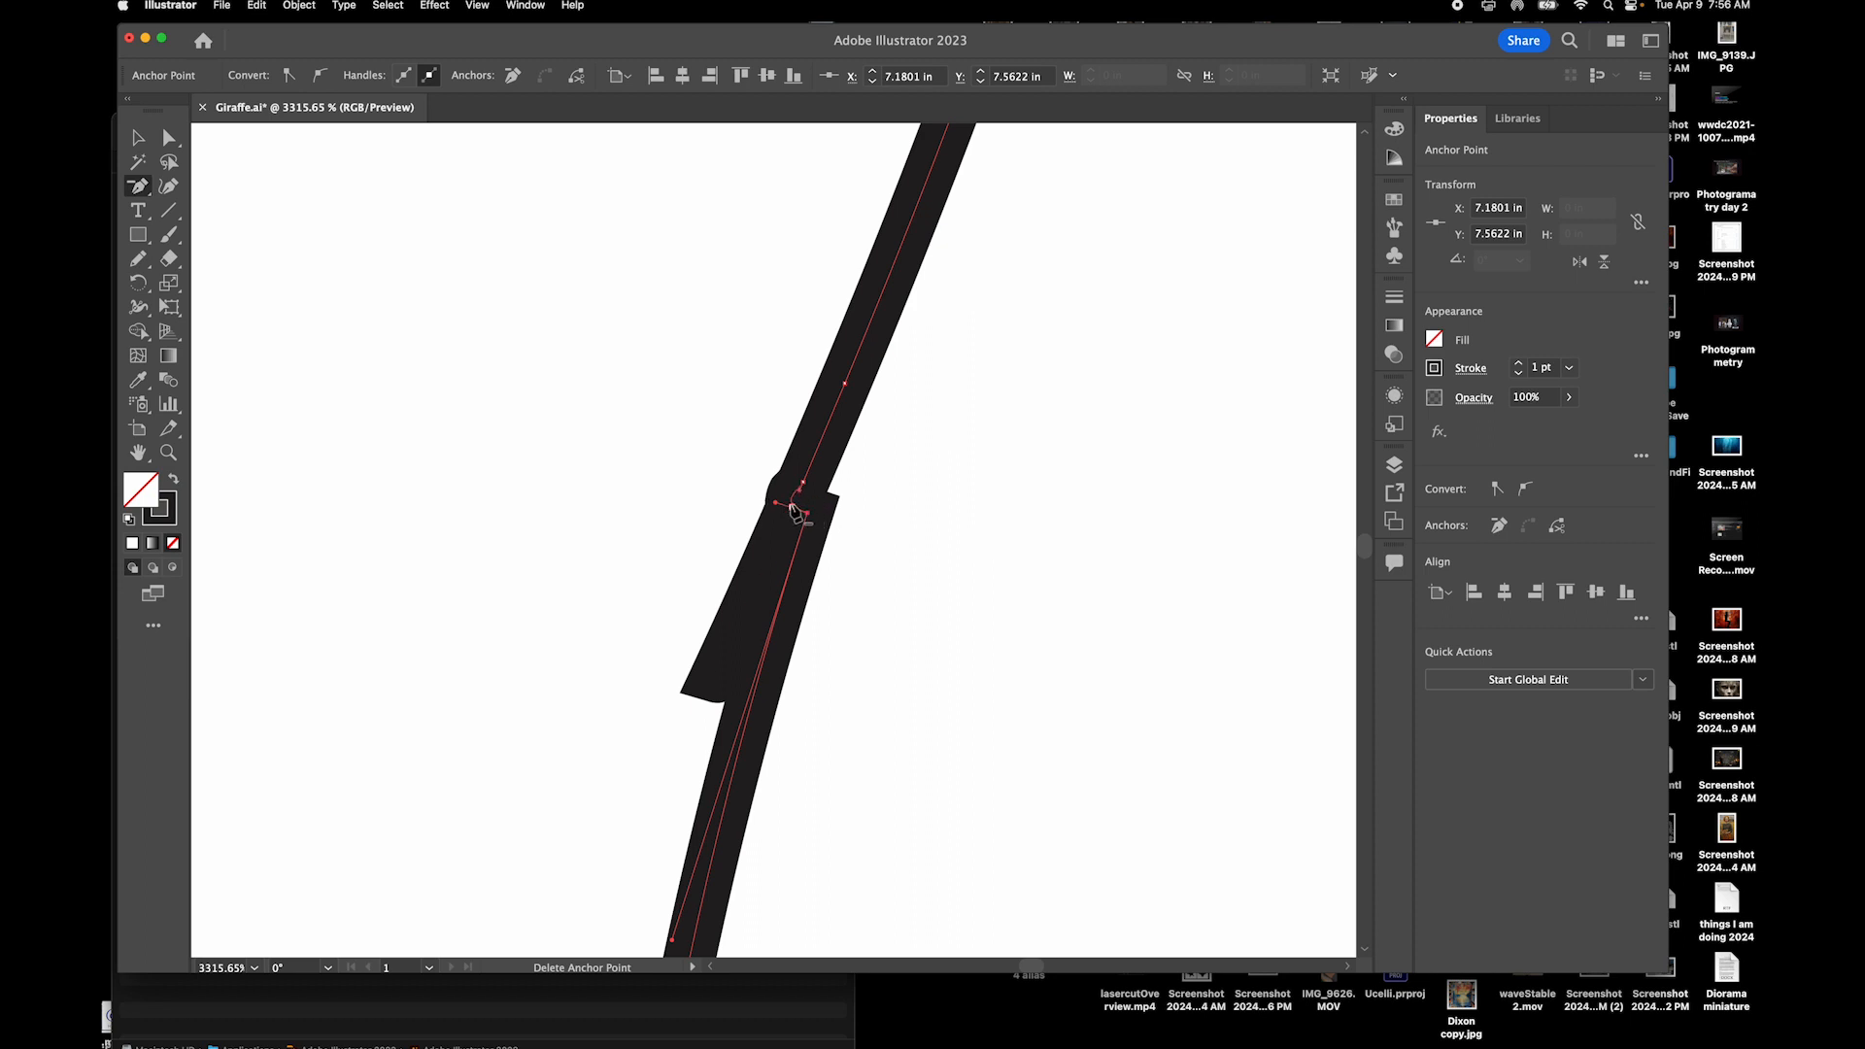
left_click(803, 480)
left_click(807, 513)
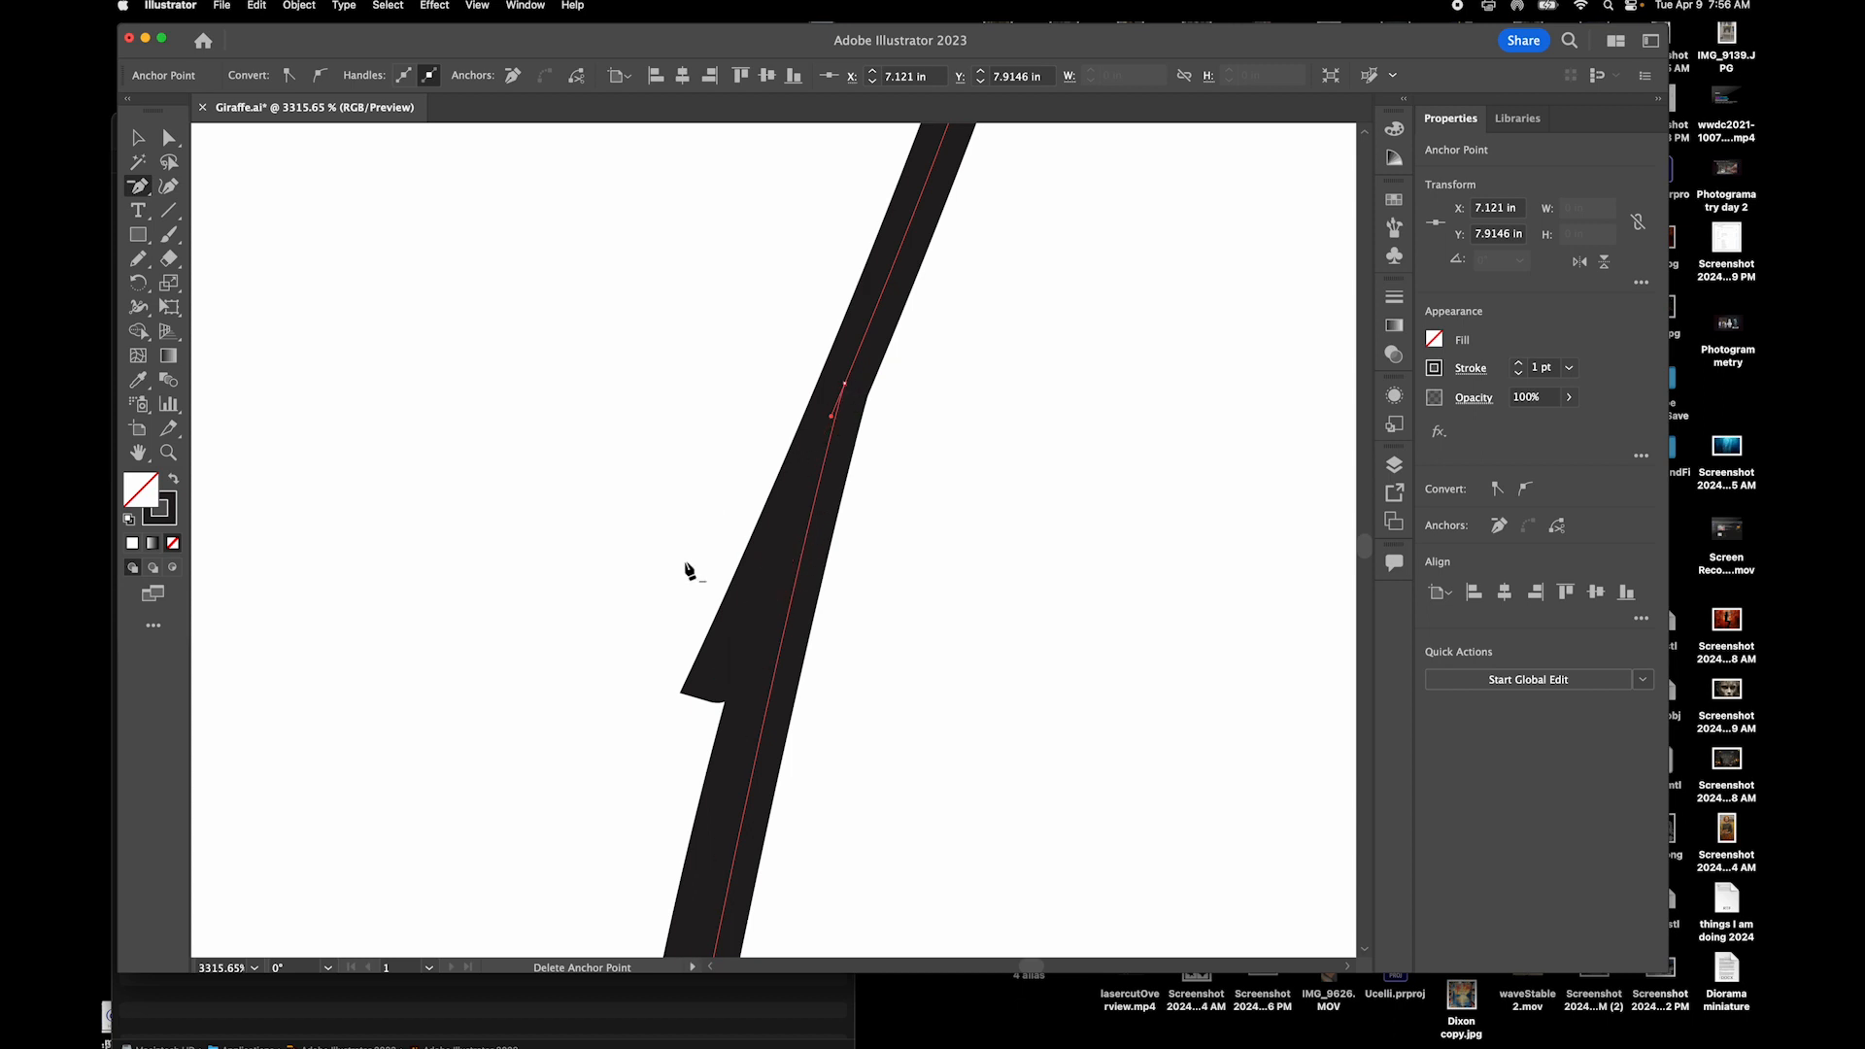
Select all the artwork and remove the matching spur's anchor points from the overlapping front leg path
key("super+a")
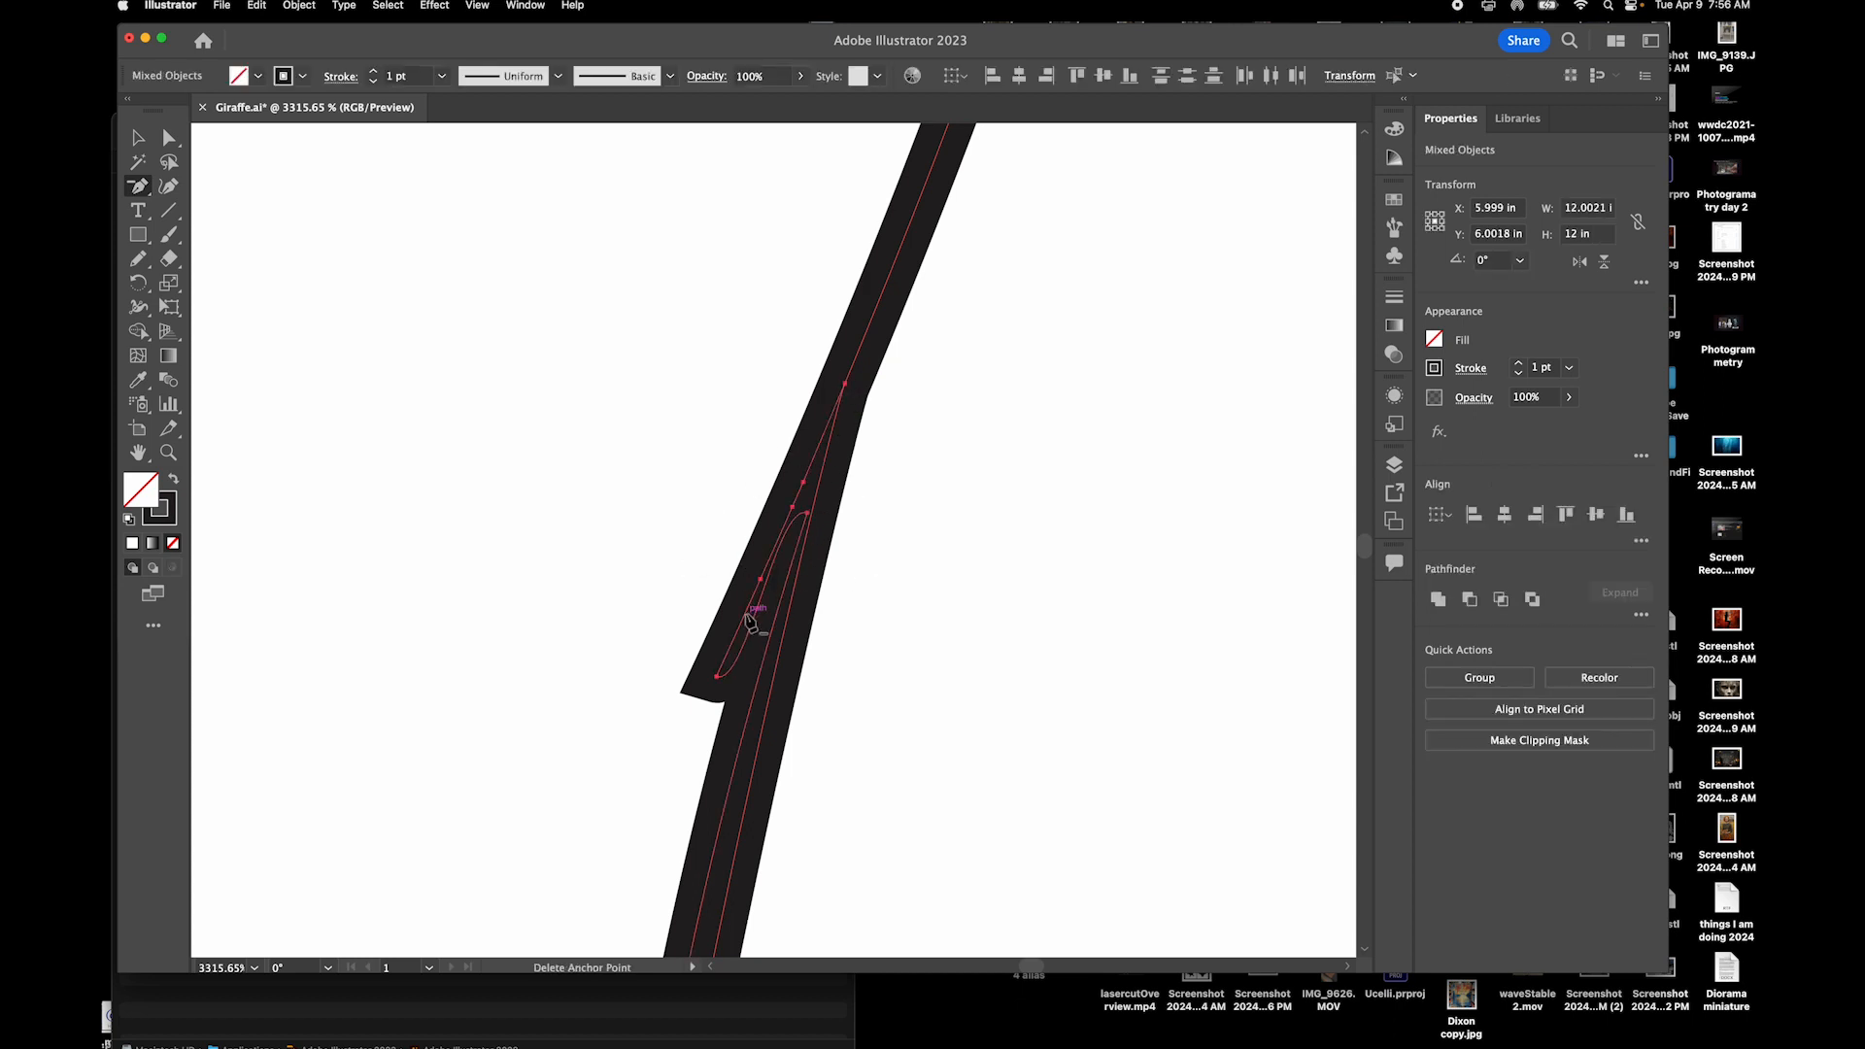
left_click(718, 676)
left_click_drag(785, 538, 845, 449)
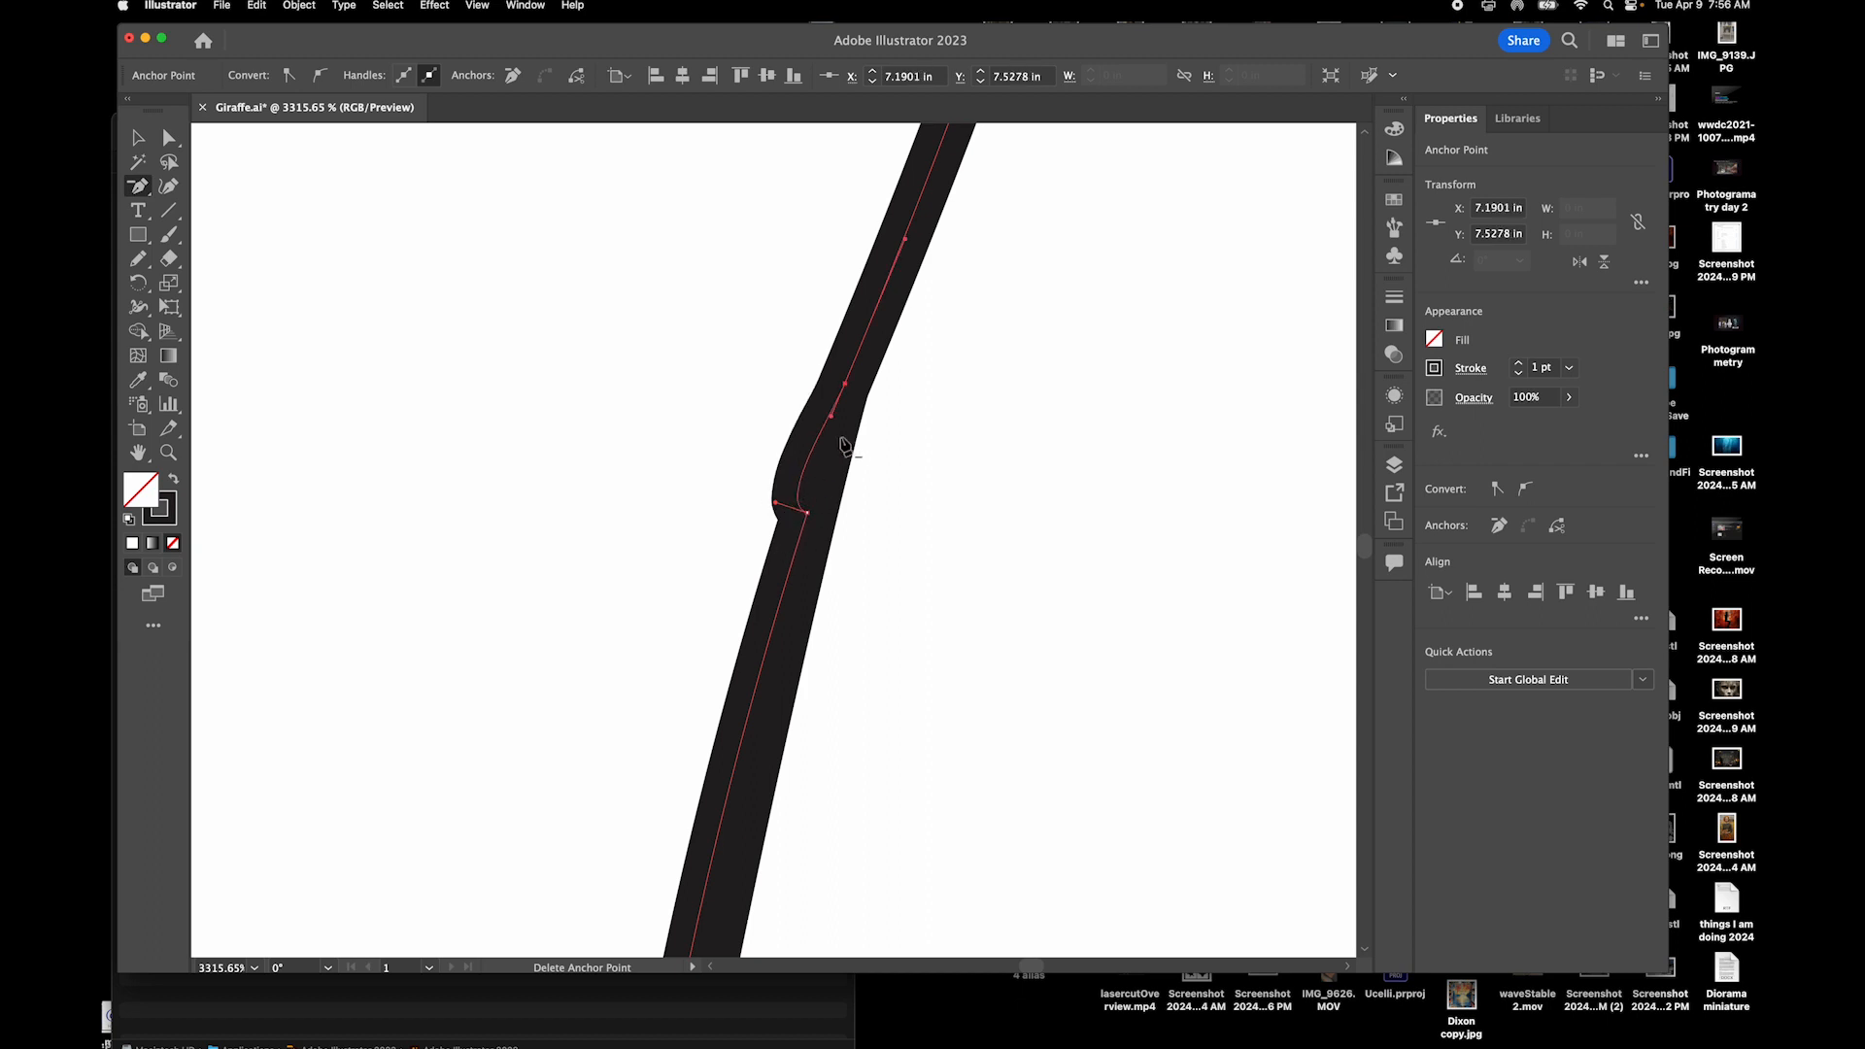
left_click(807, 512)
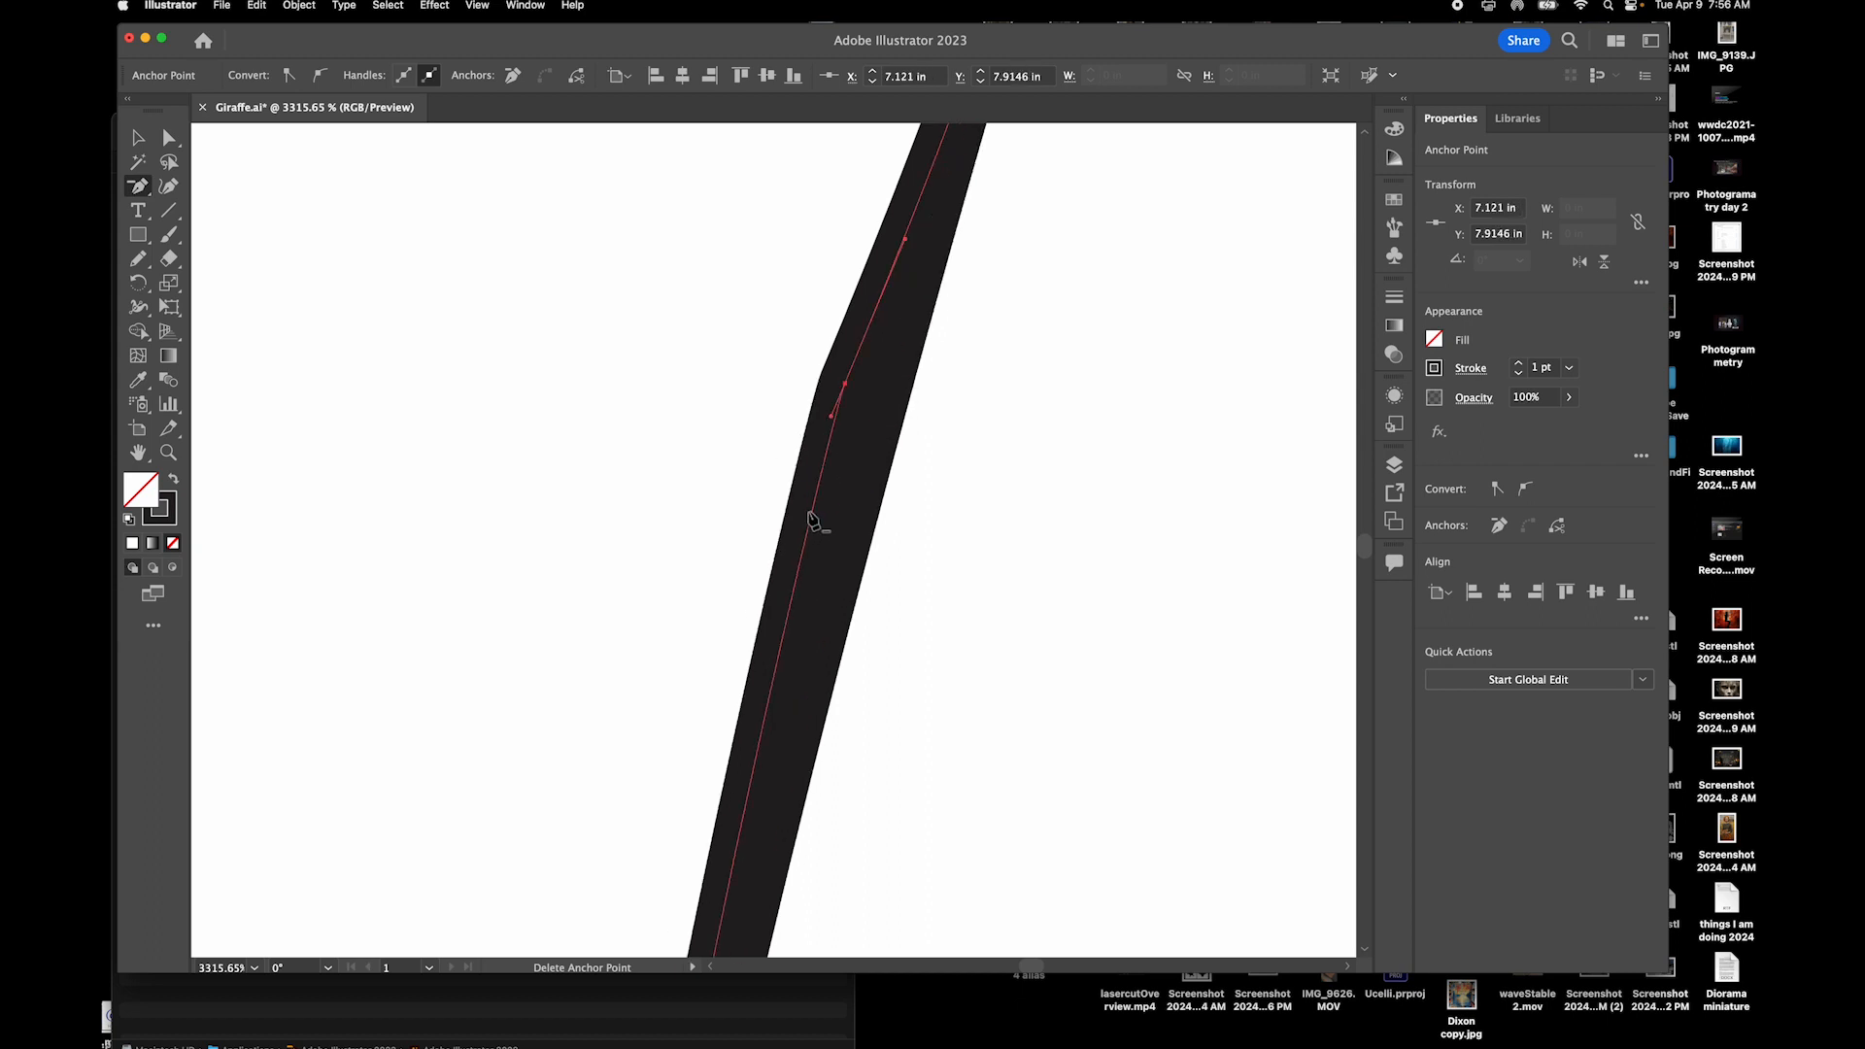
Select all the artwork and merge the narrow gap between the doubled front leg outlines with Shape Builder
scroll(870, 449, "down", 3)
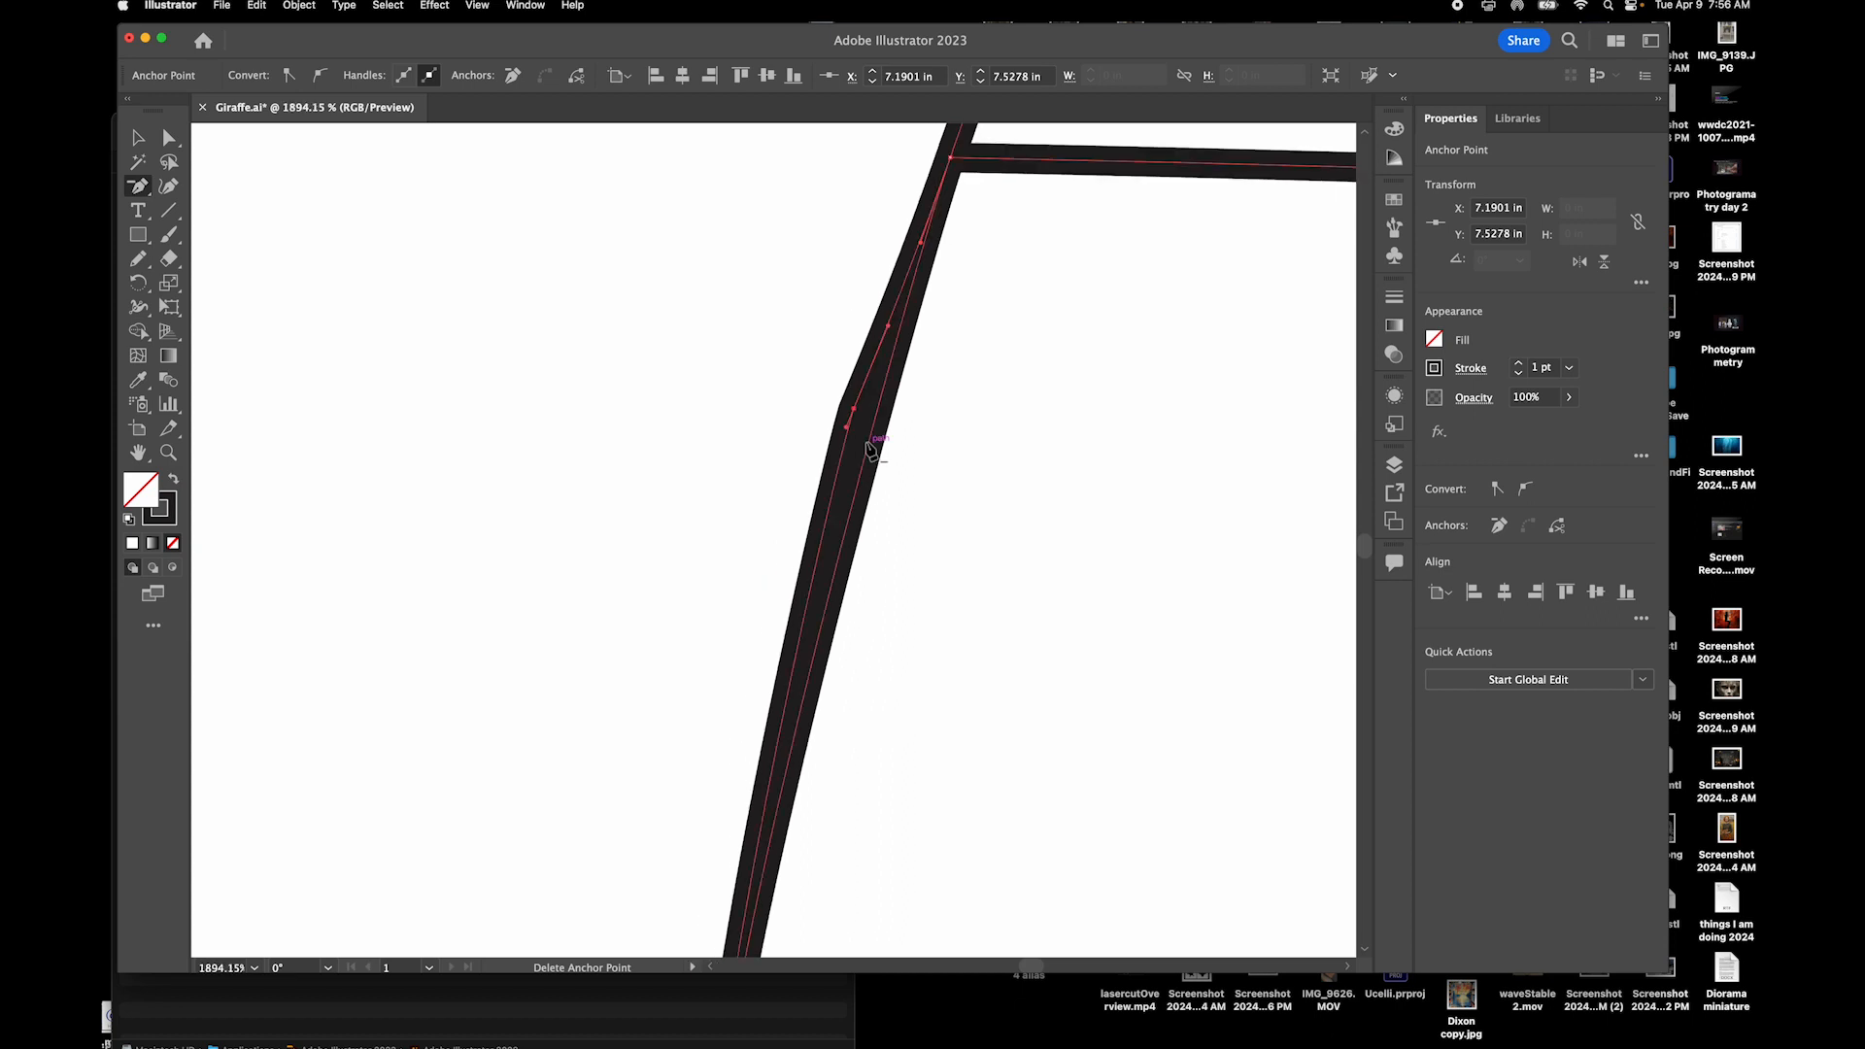
key("super+a")
scroll(817, 379, "down", 2)
scroll(816, 379, "down", 3)
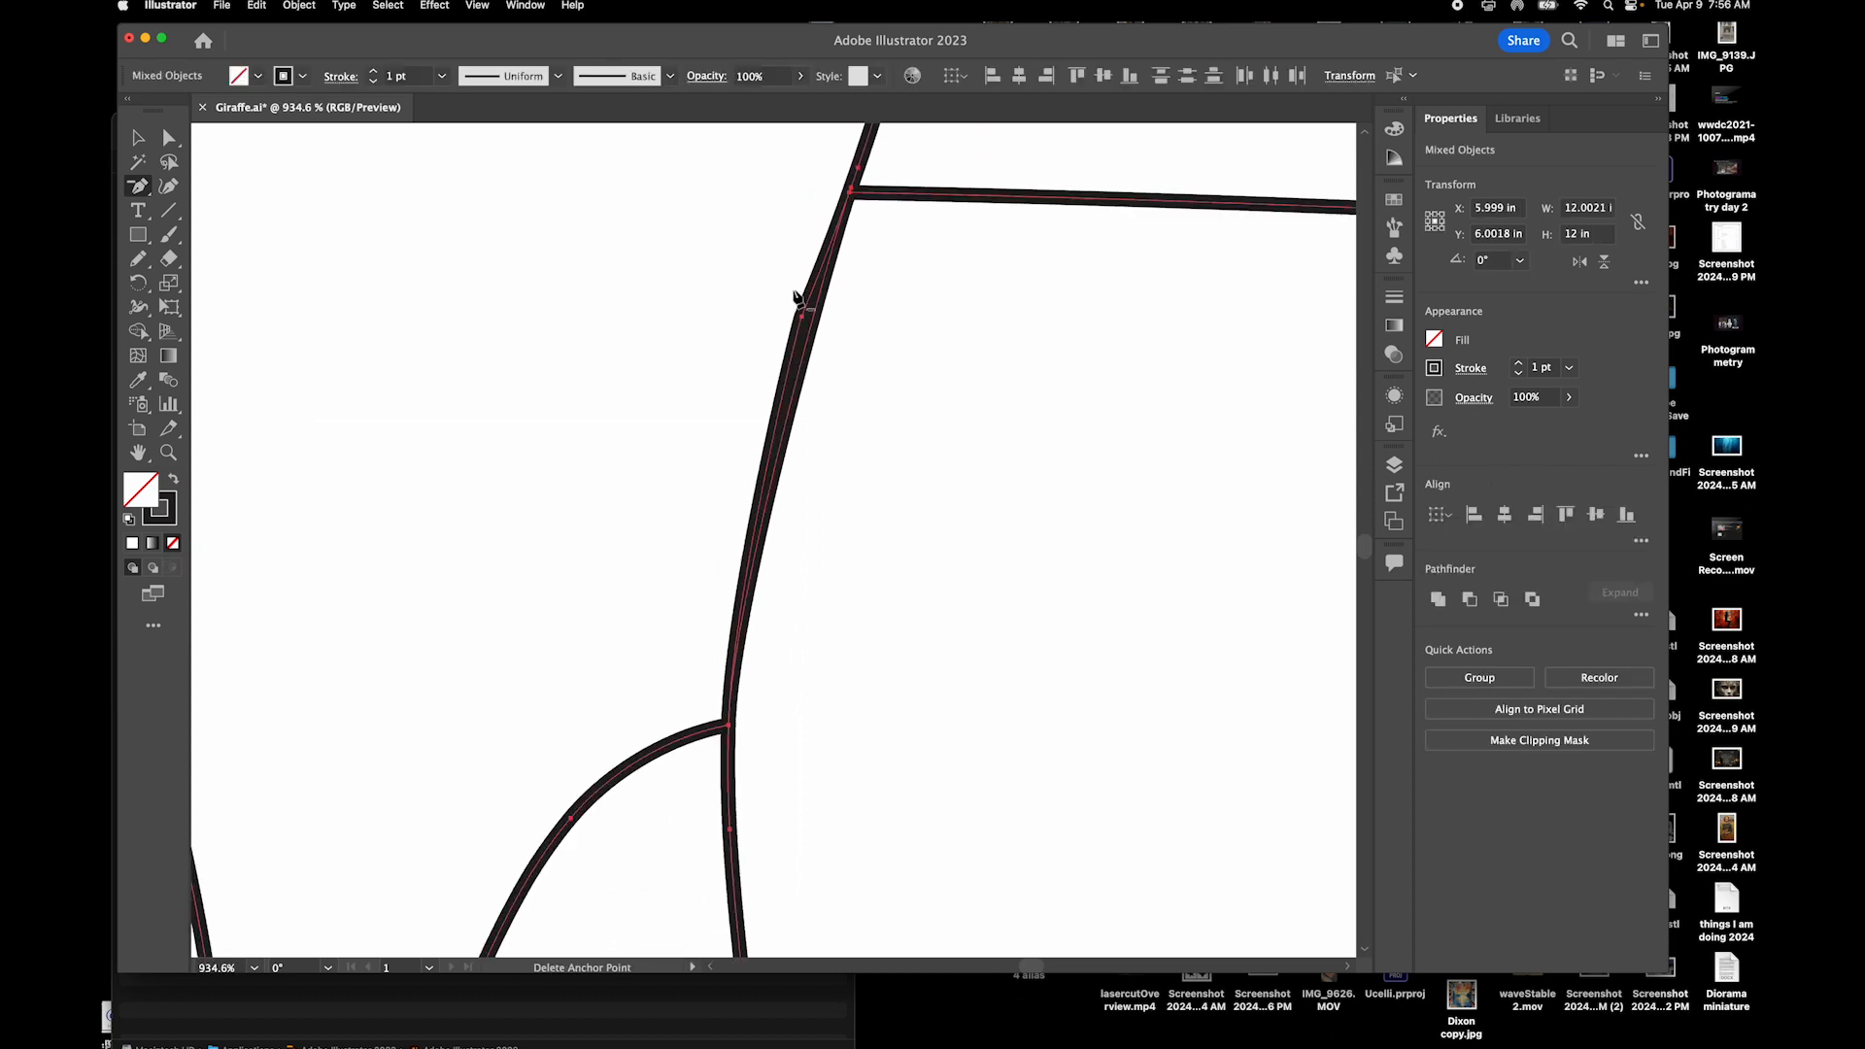
left_click(141, 333)
scroll(855, 420, "up", 6)
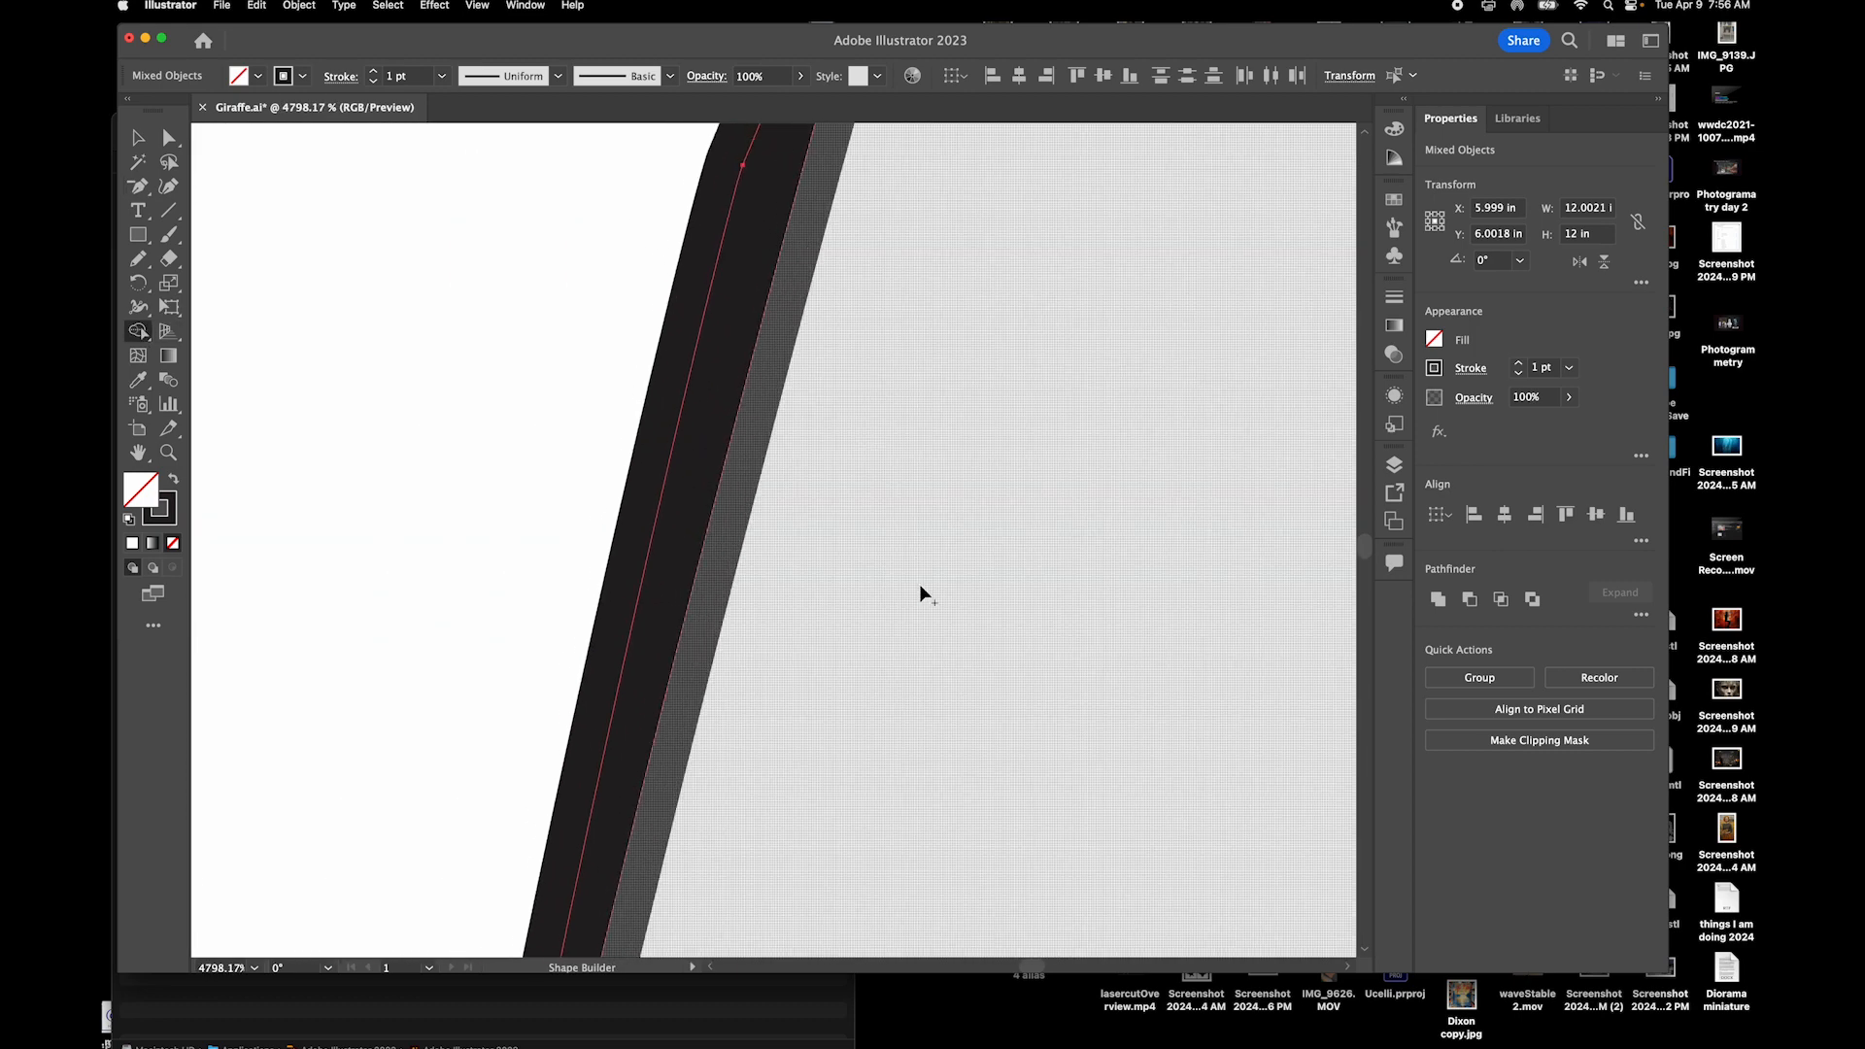
scroll(919, 585, "up", 5)
scroll(896, 620, "down", 4)
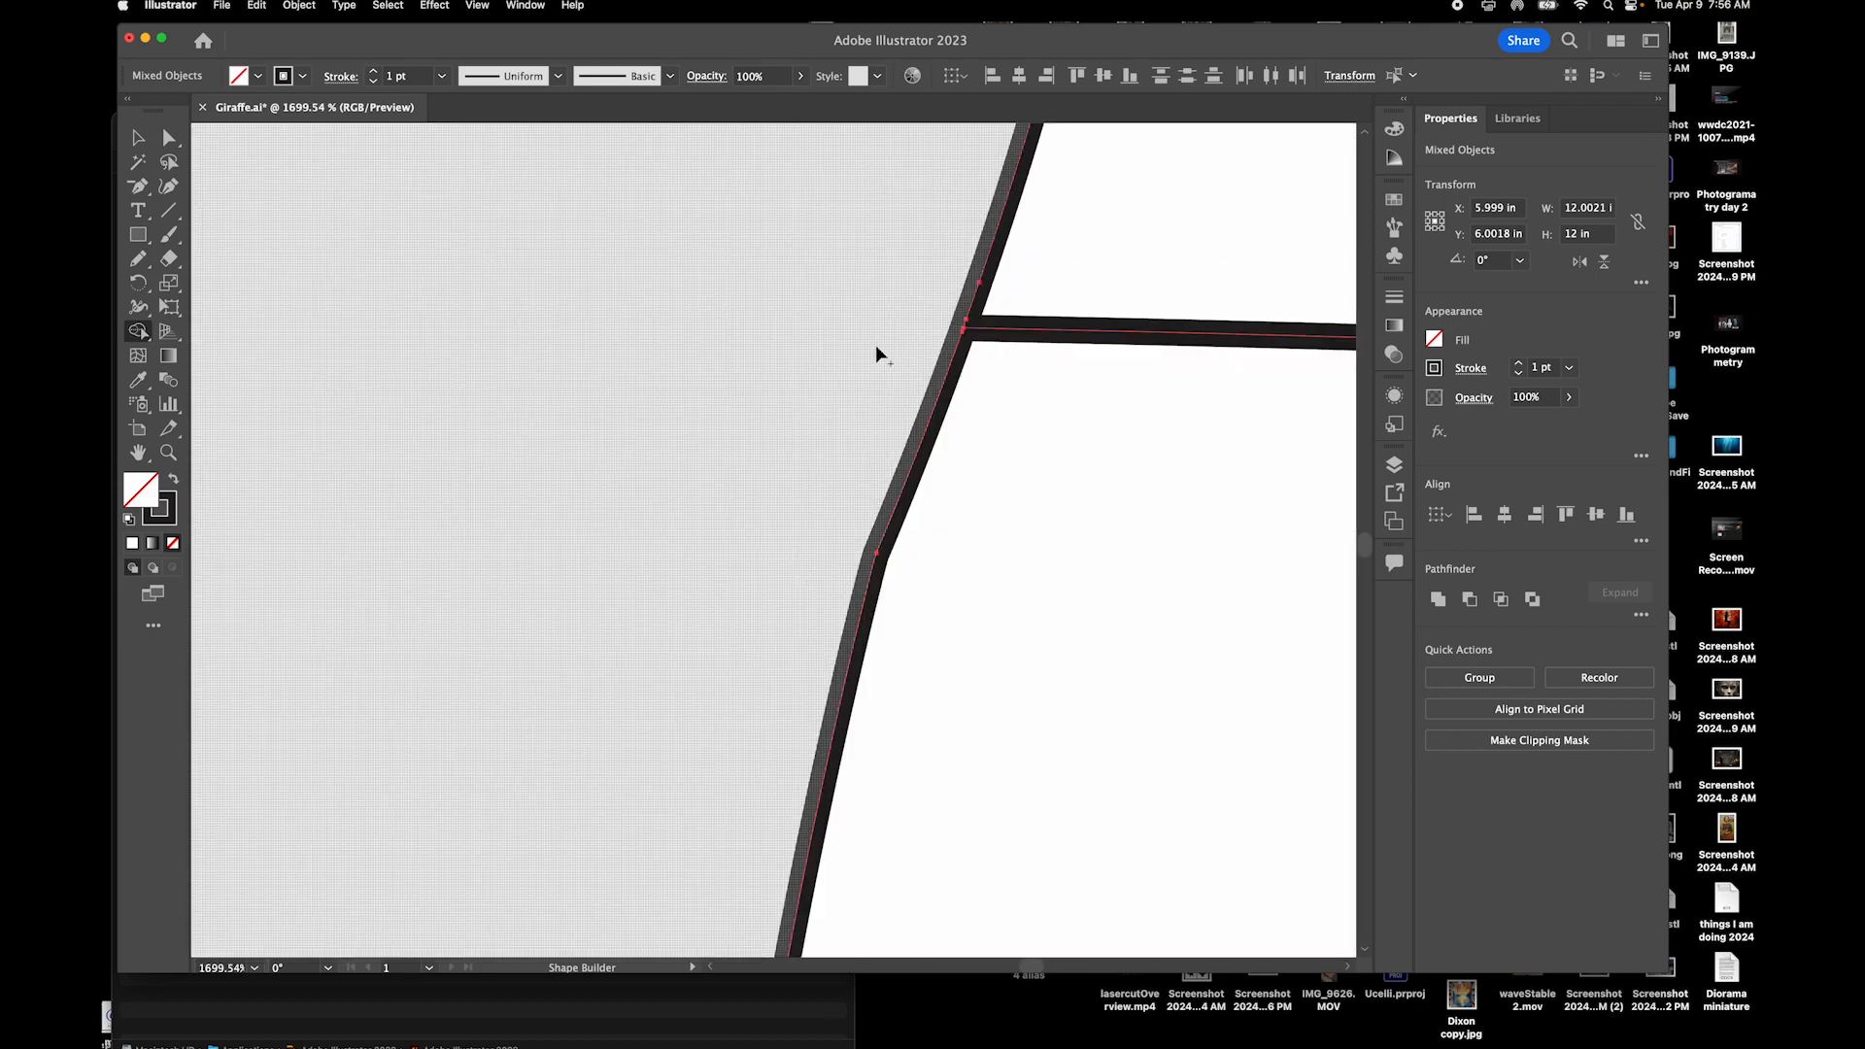
scroll(752, 627, "down", 3)
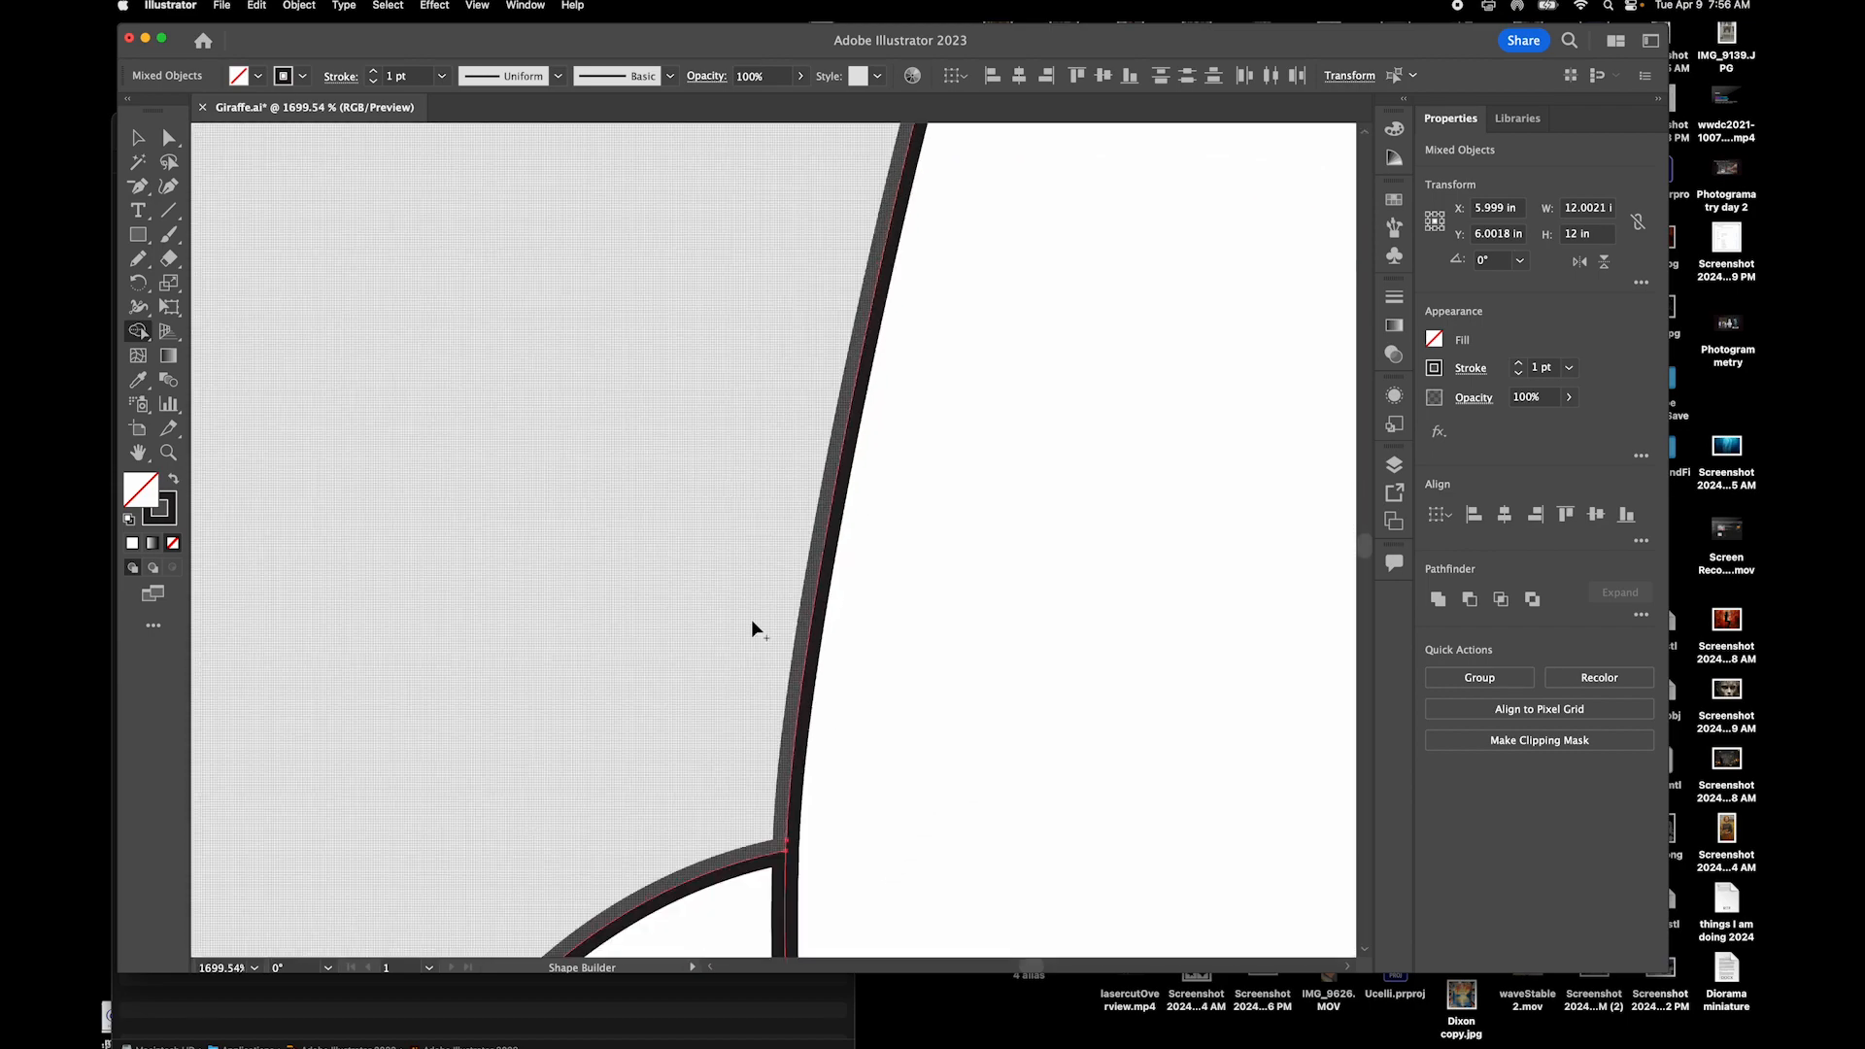
scroll(753, 627, "down", 3)
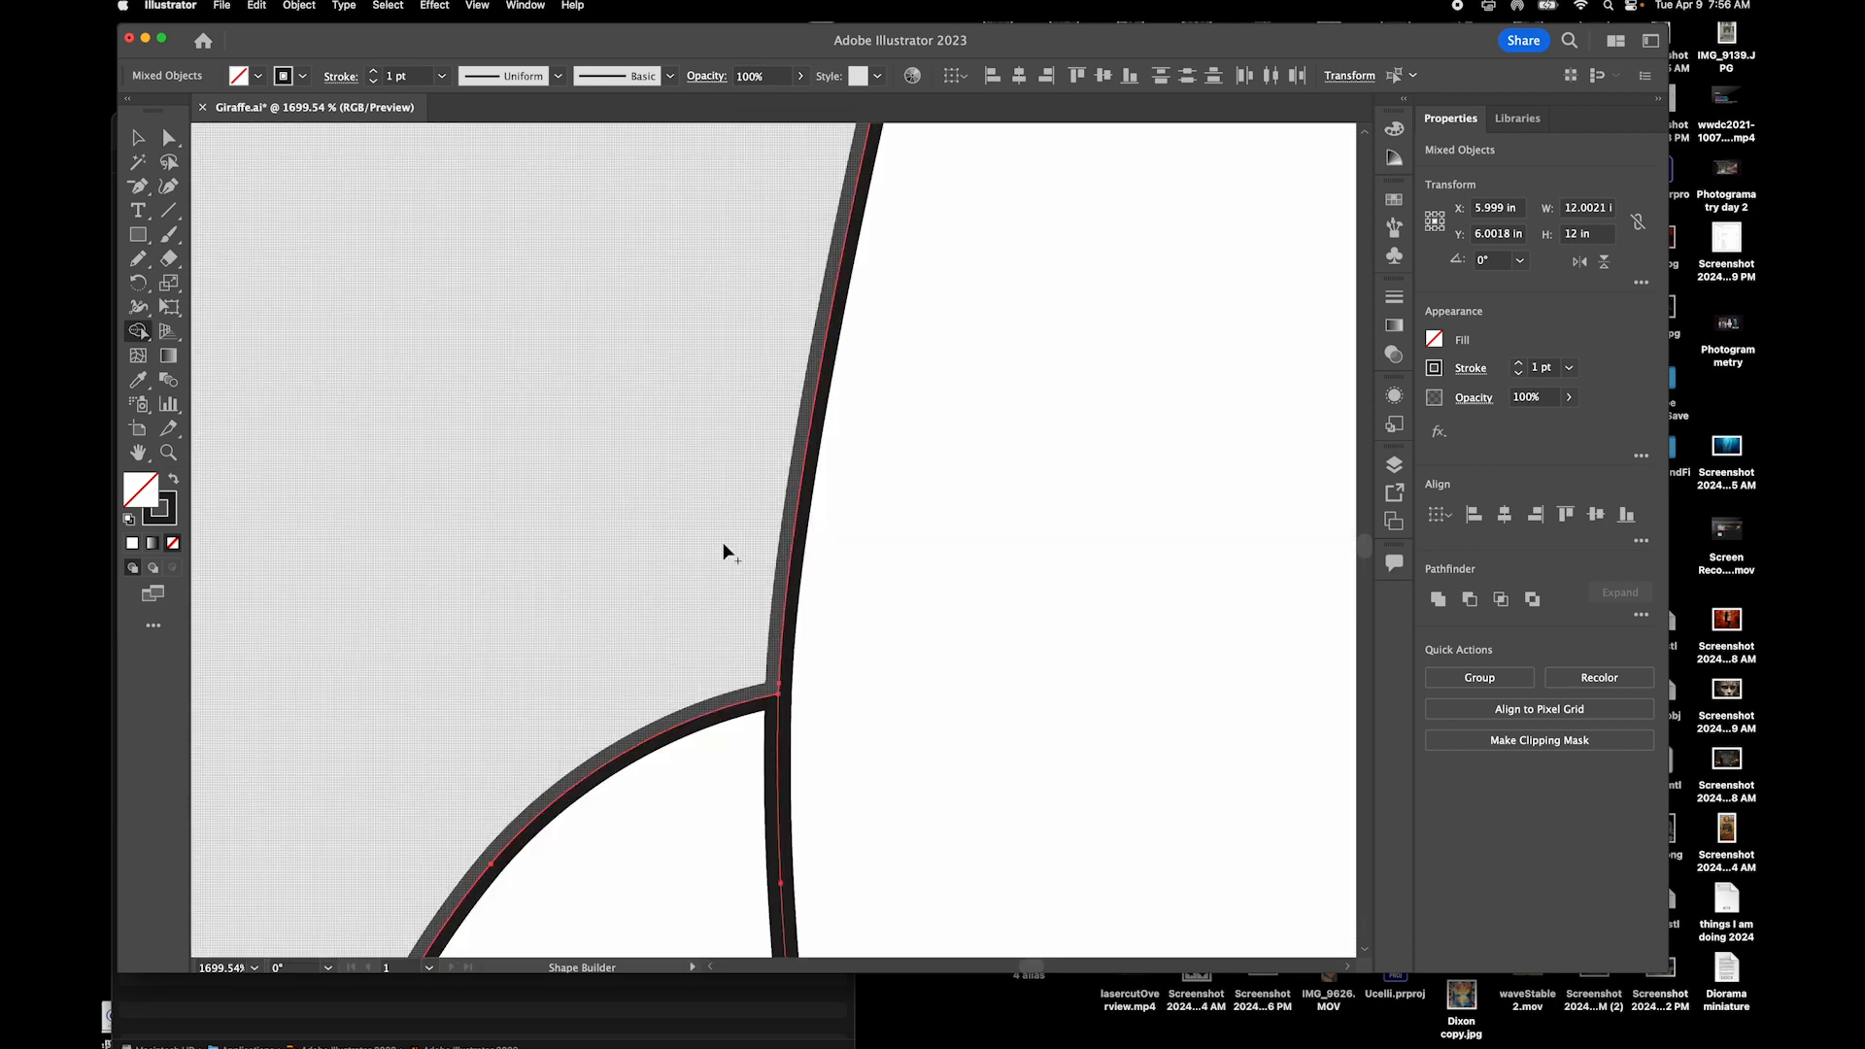
scroll(855, 678, "down", 3)
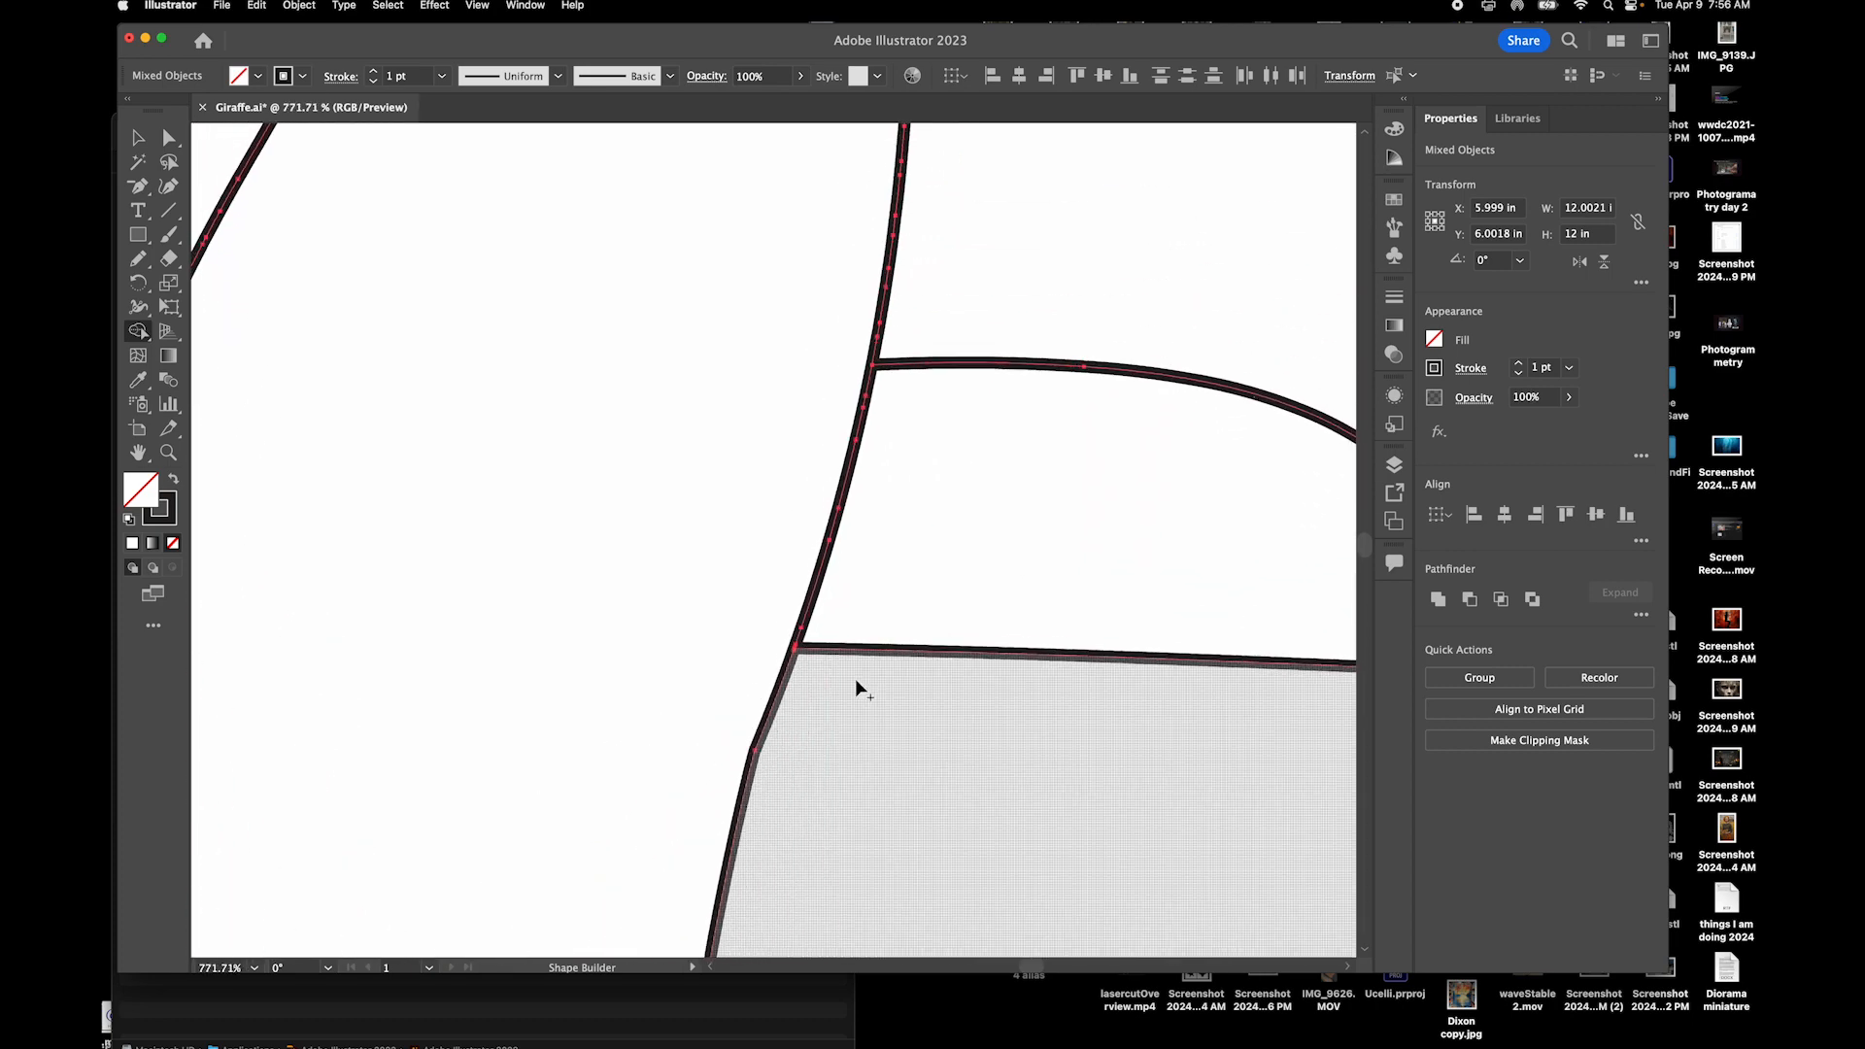
scroll(725, 513, "down", 4)
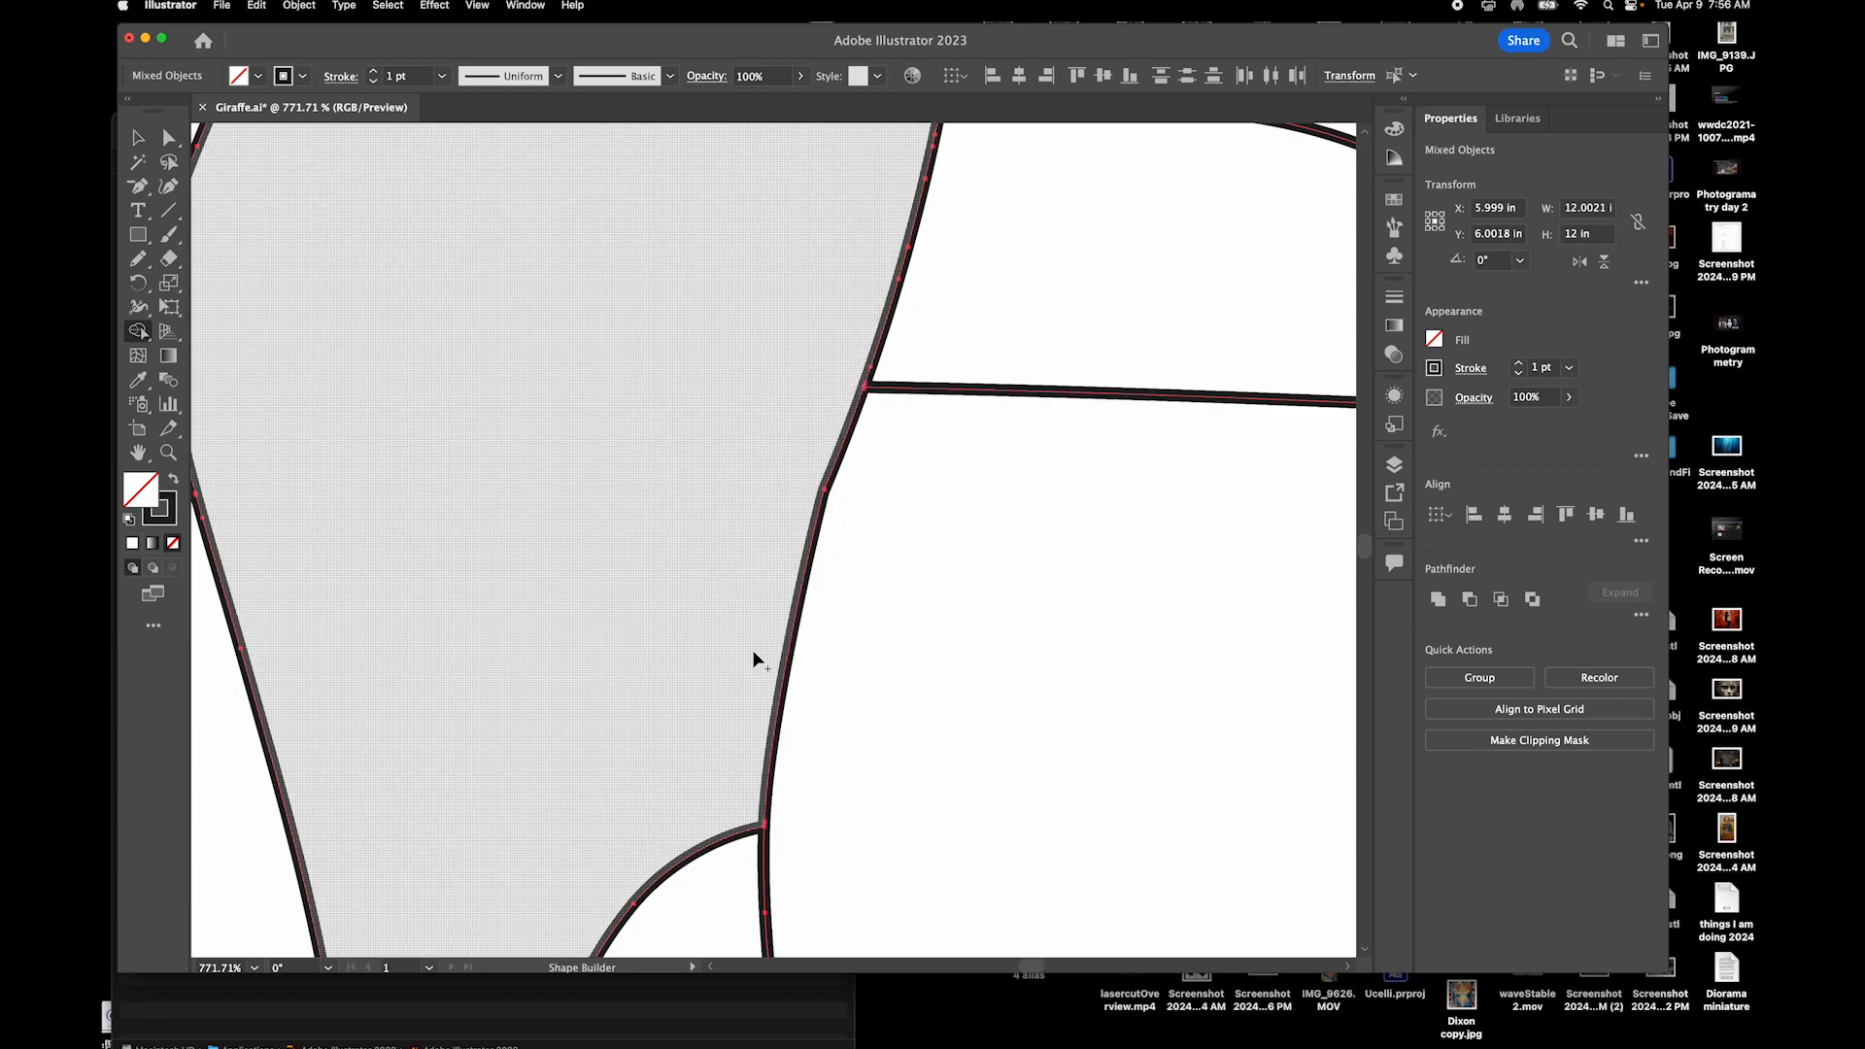
Remove the anchor points forming the pointed spur where the giraffe's front leg outlines meet, and deselect the artwork
scroll(783, 715, "left", 10)
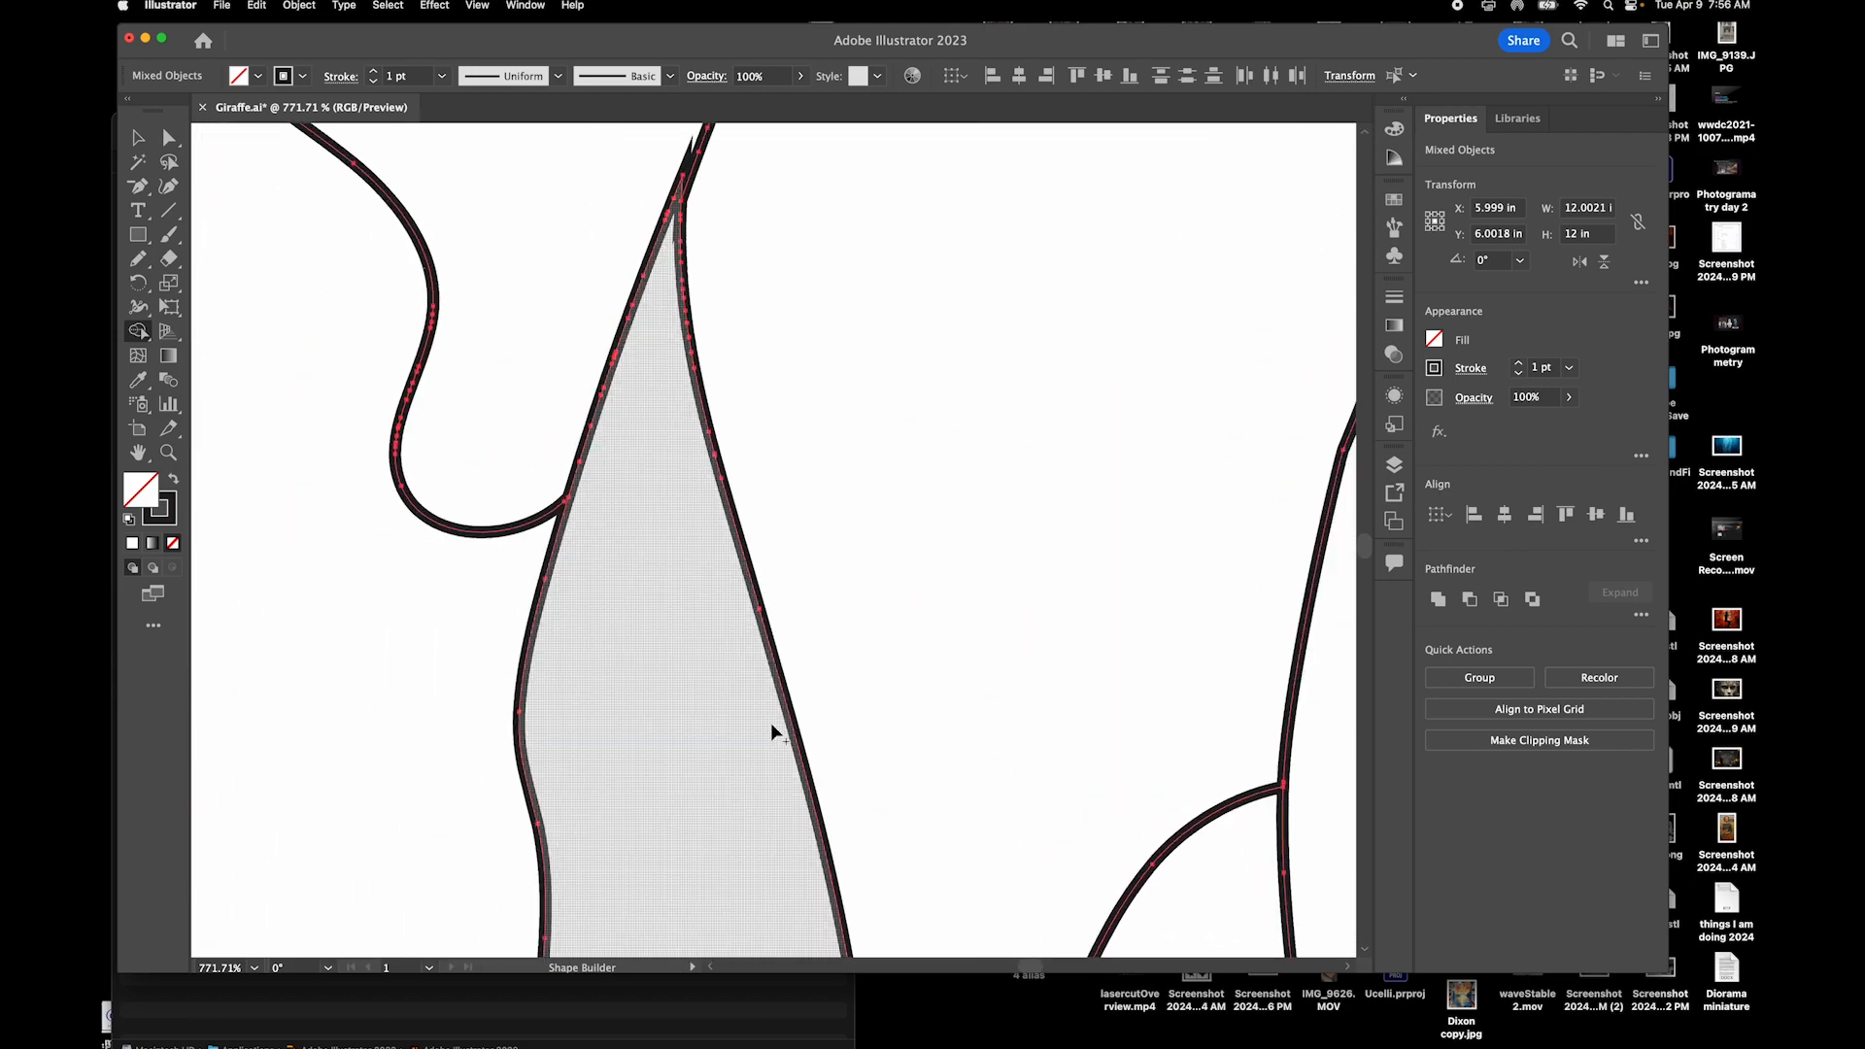
scroll(766, 737, "up", 10)
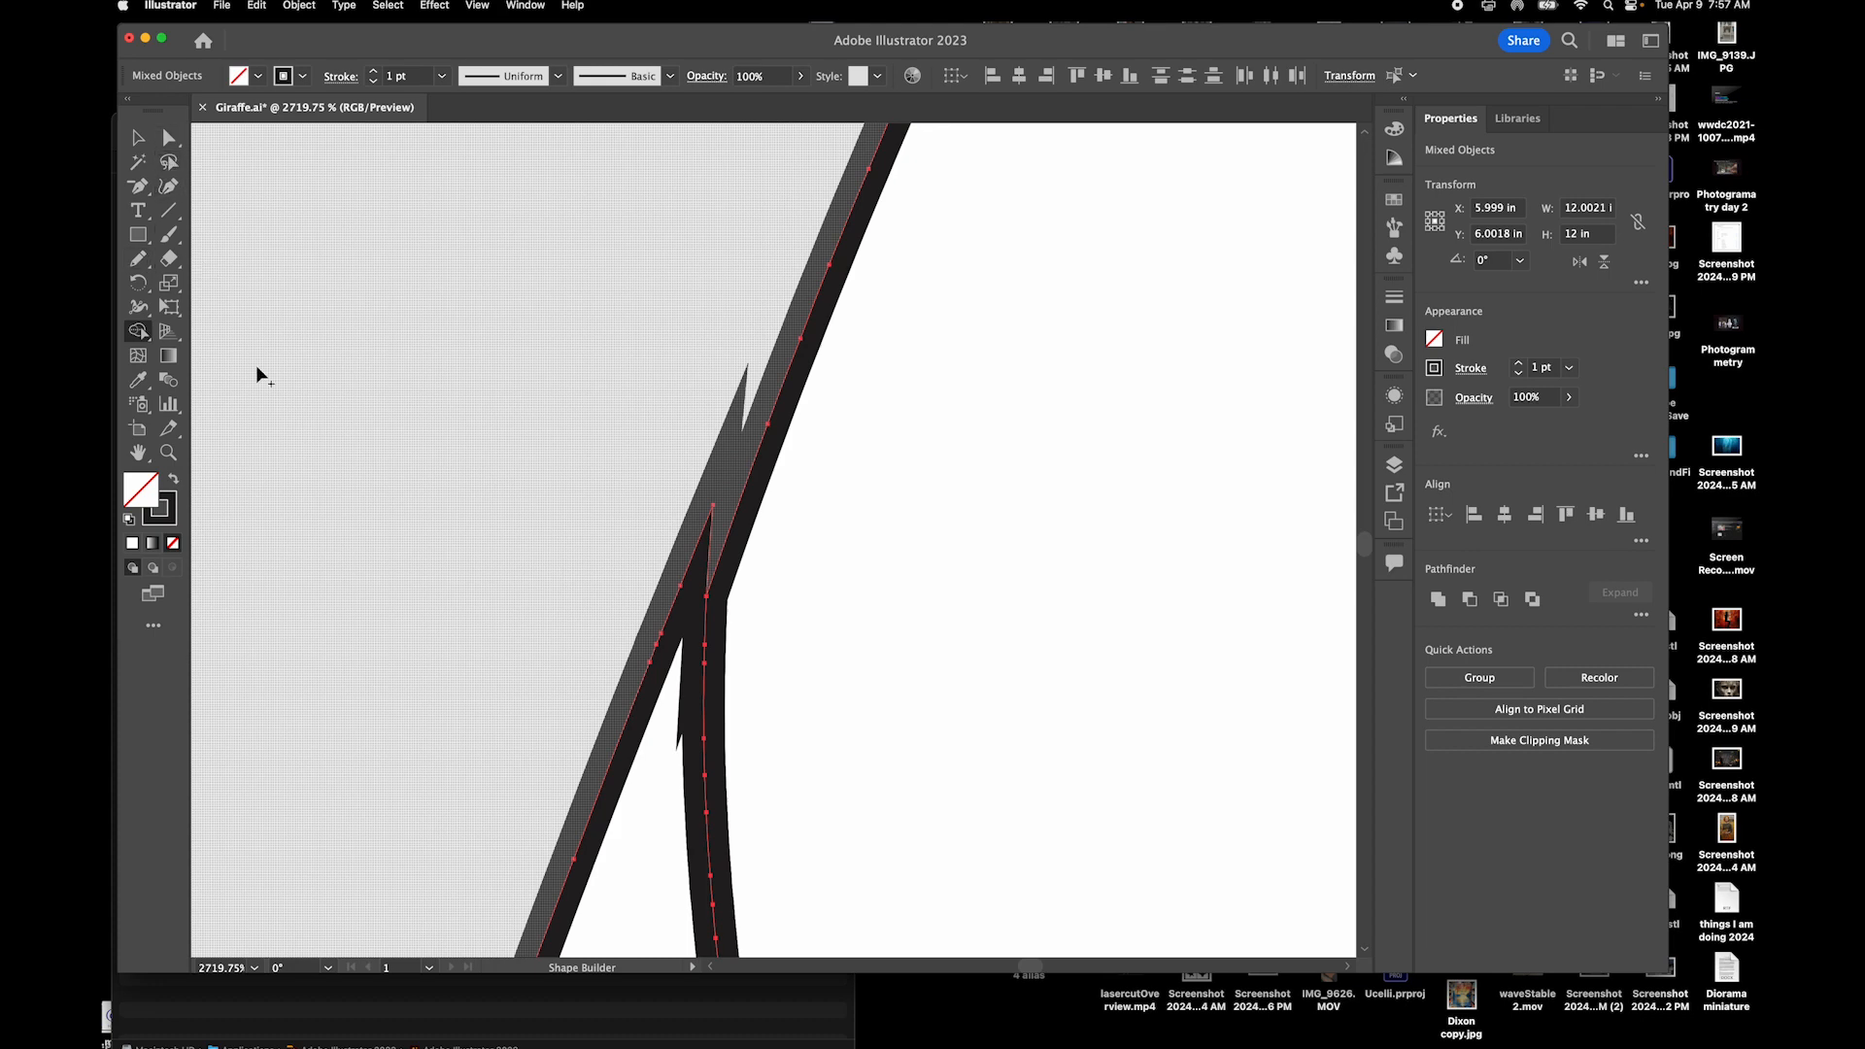
key("minus")
left_click(680, 490)
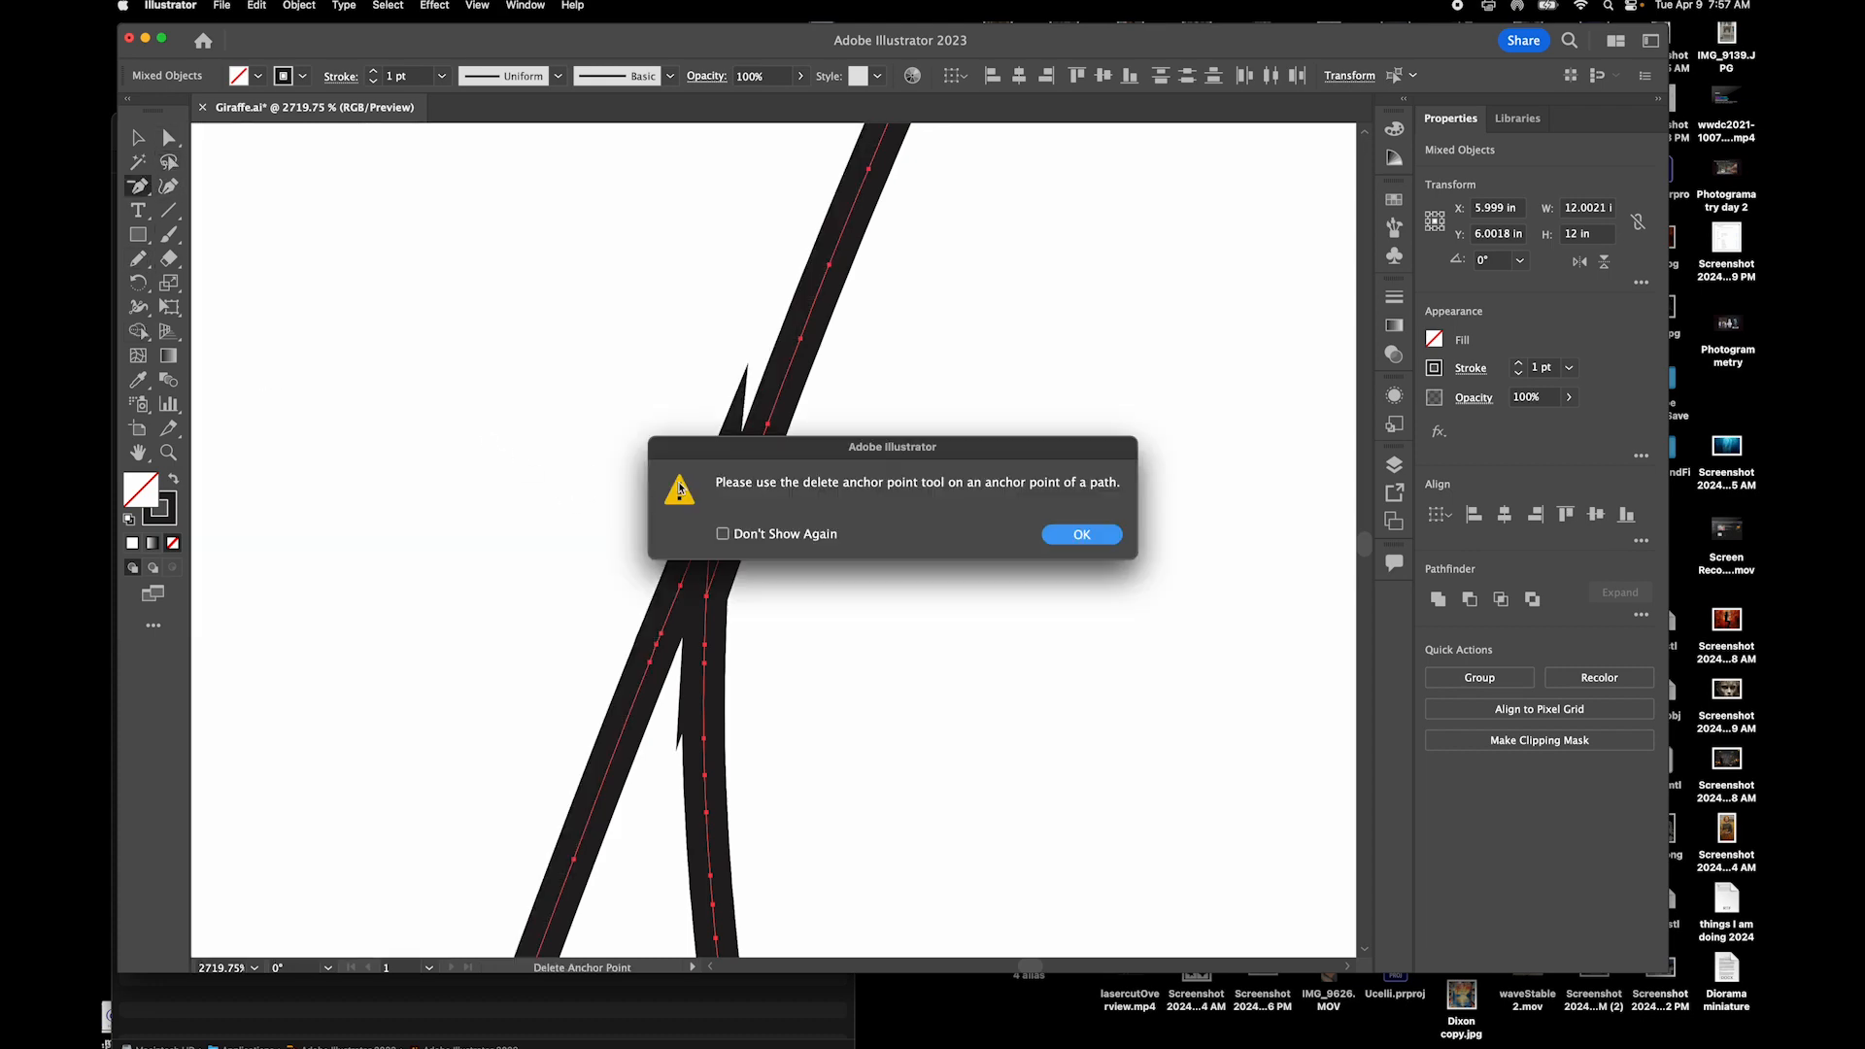
key("Return")
left_click(719, 508)
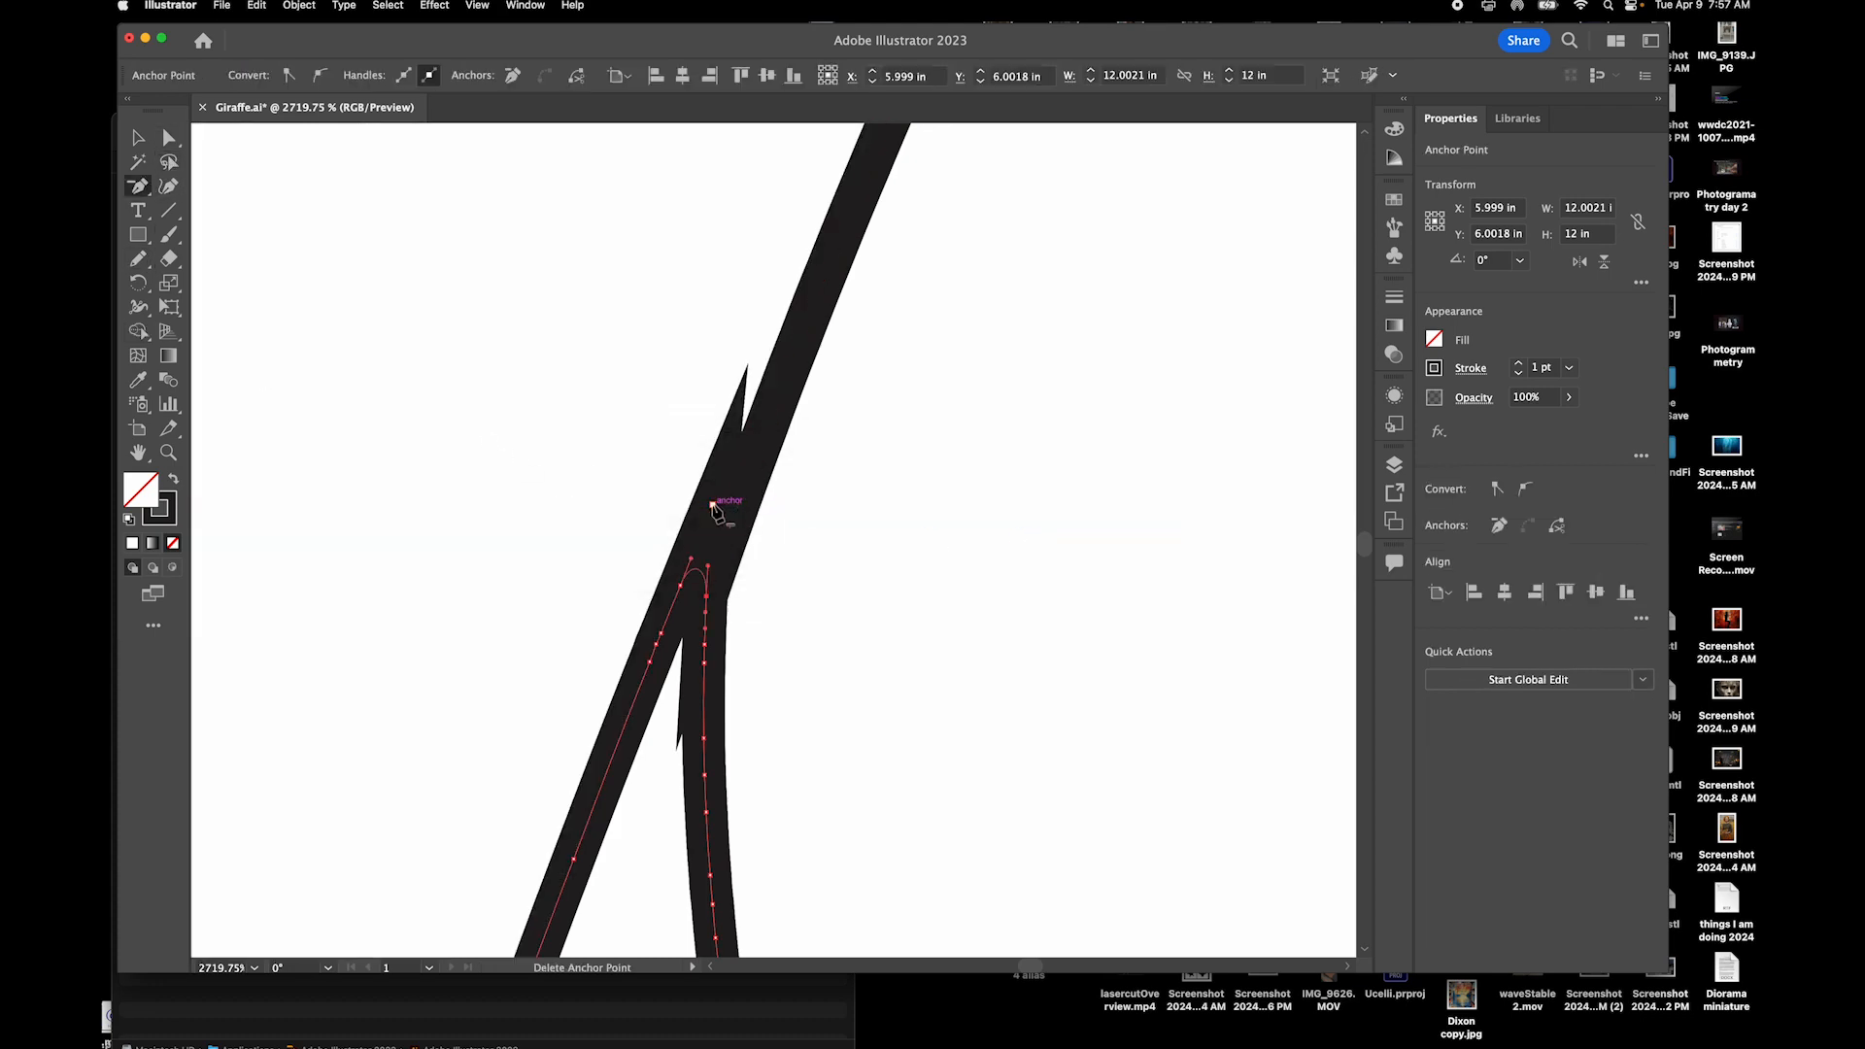
left_click(709, 530)
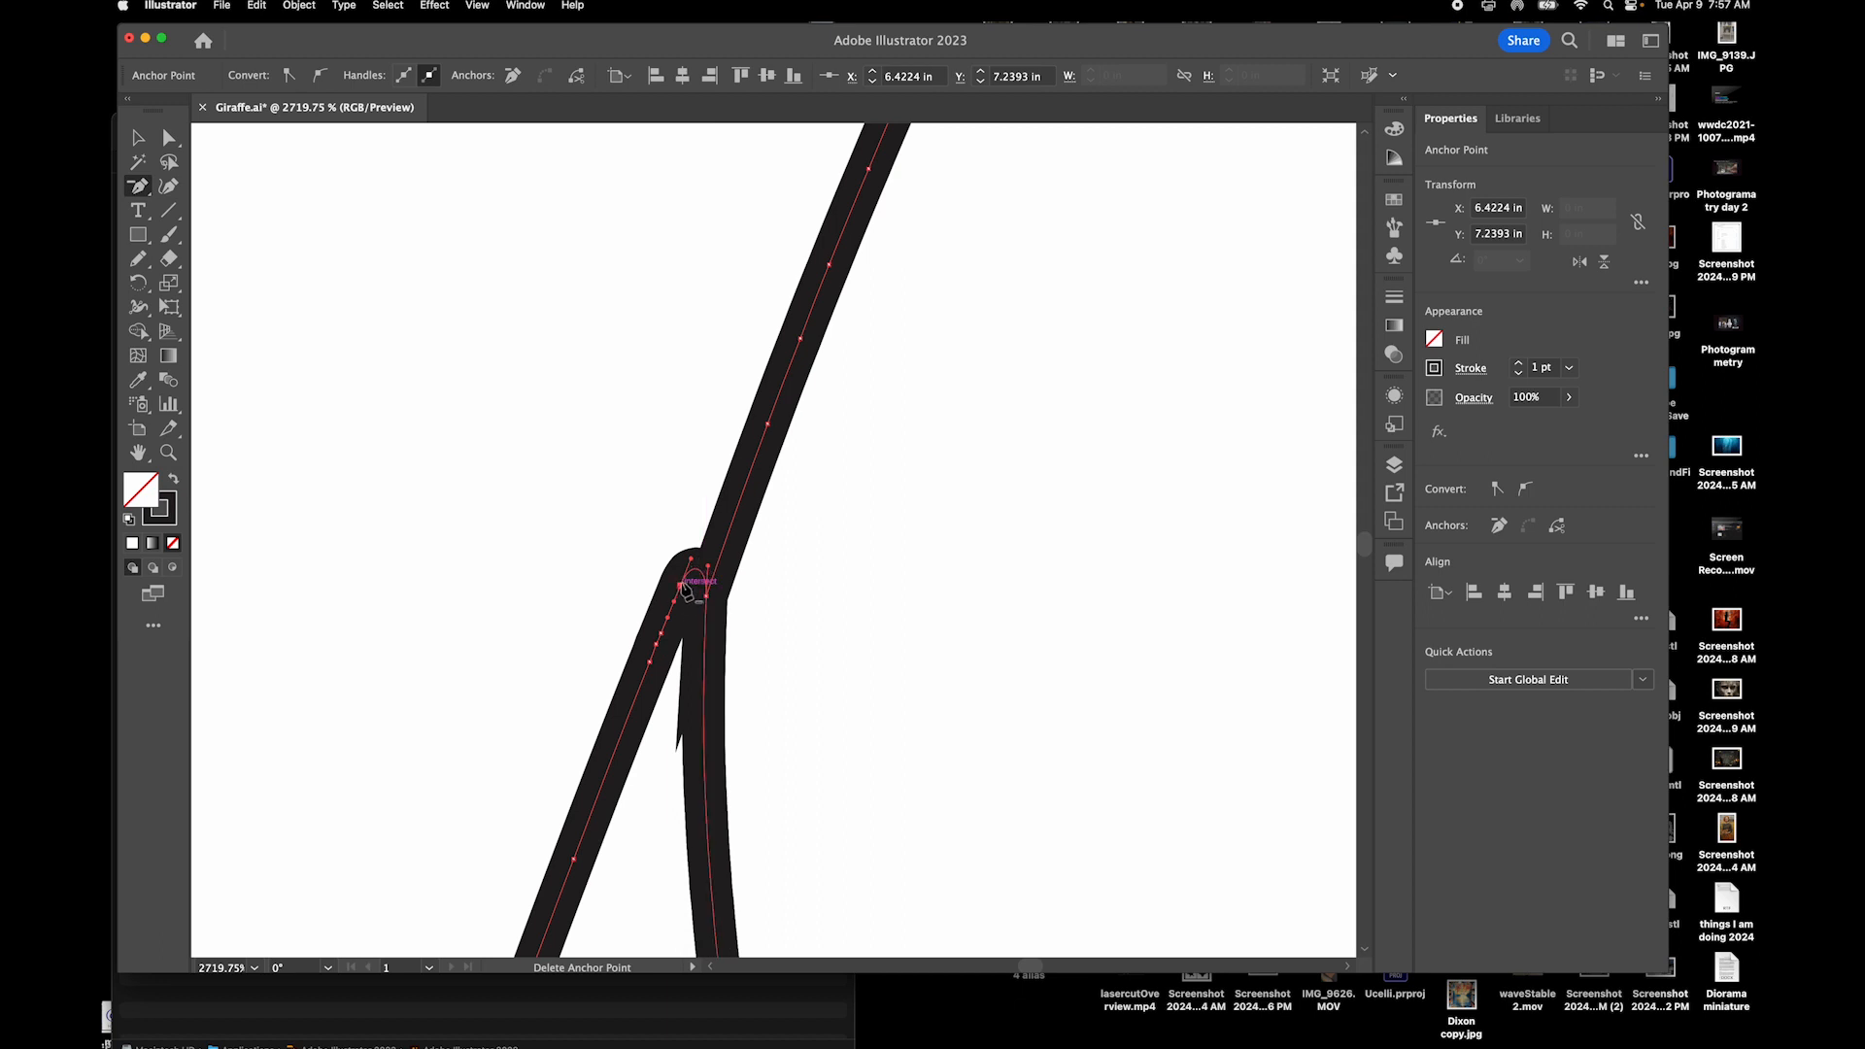
left_click(136, 140)
left_click(473, 511)
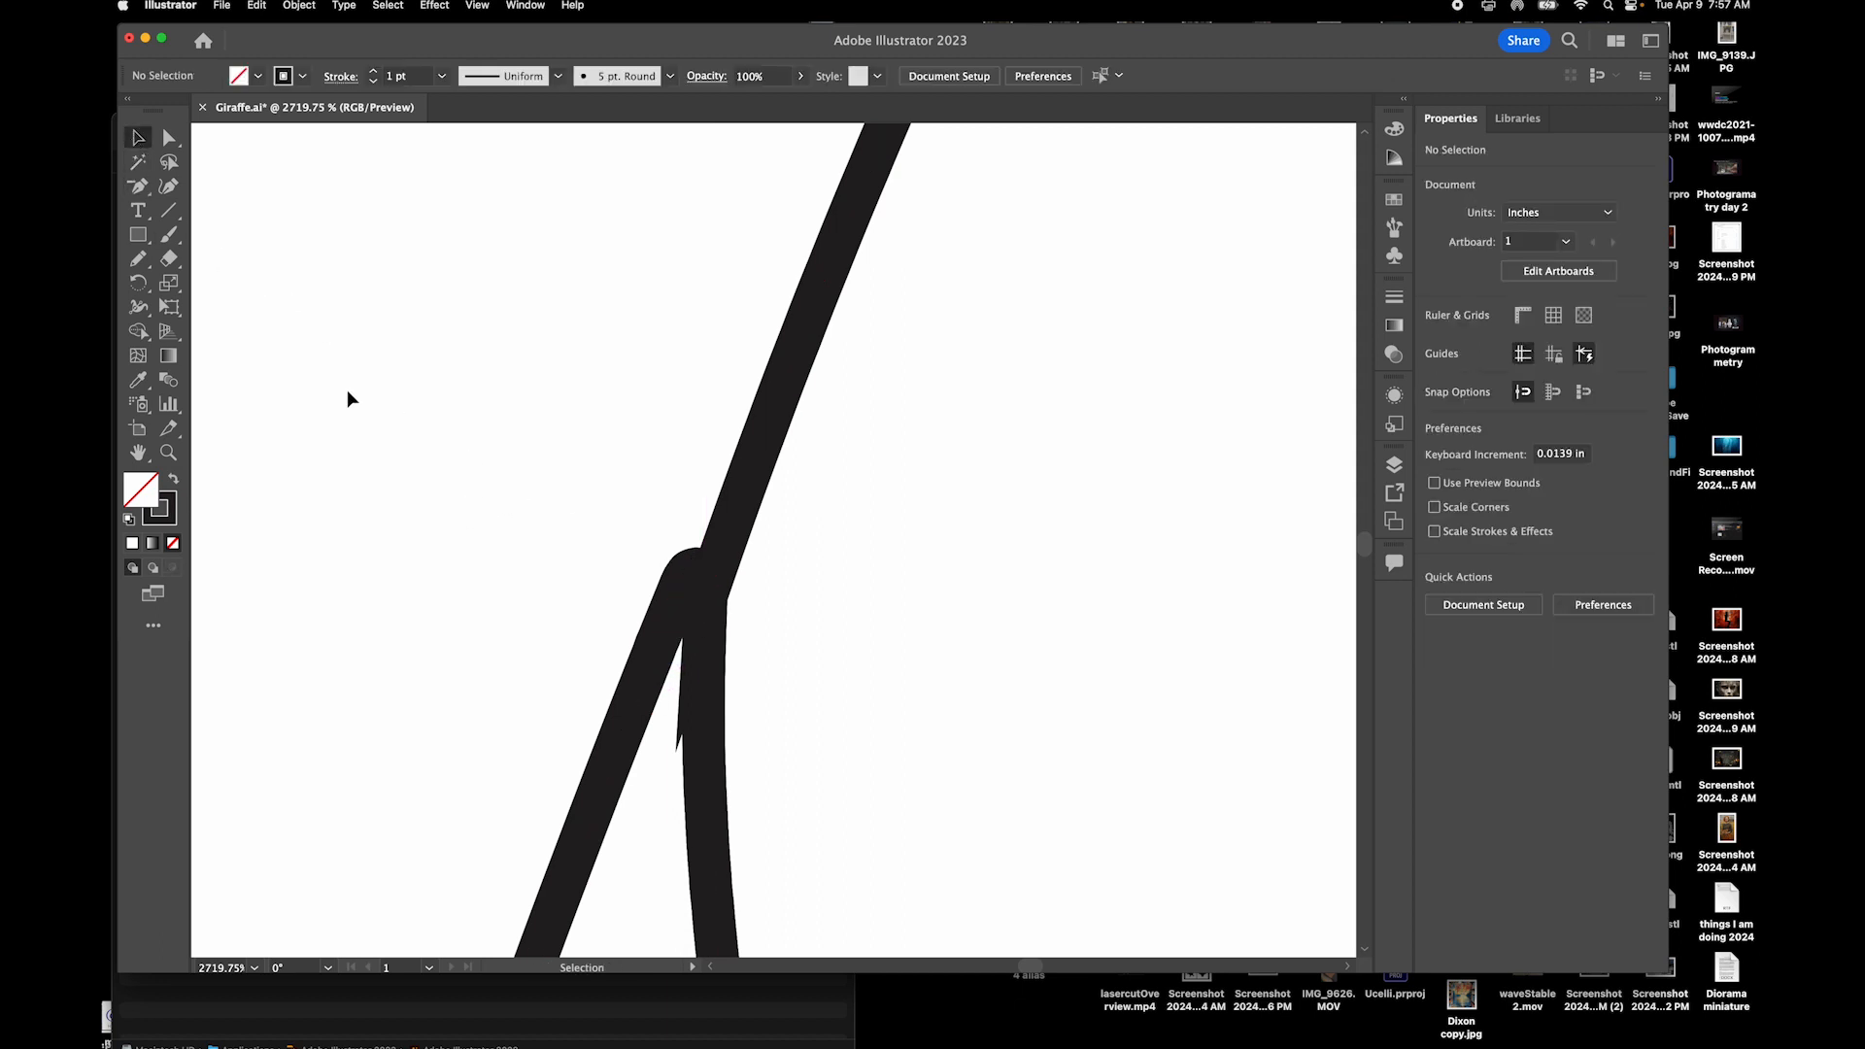
Select all the artwork and inspect the giraffe's body and legs with Shape Builder for leftover slivers and spurs
key("super+a")
key("shift+m")
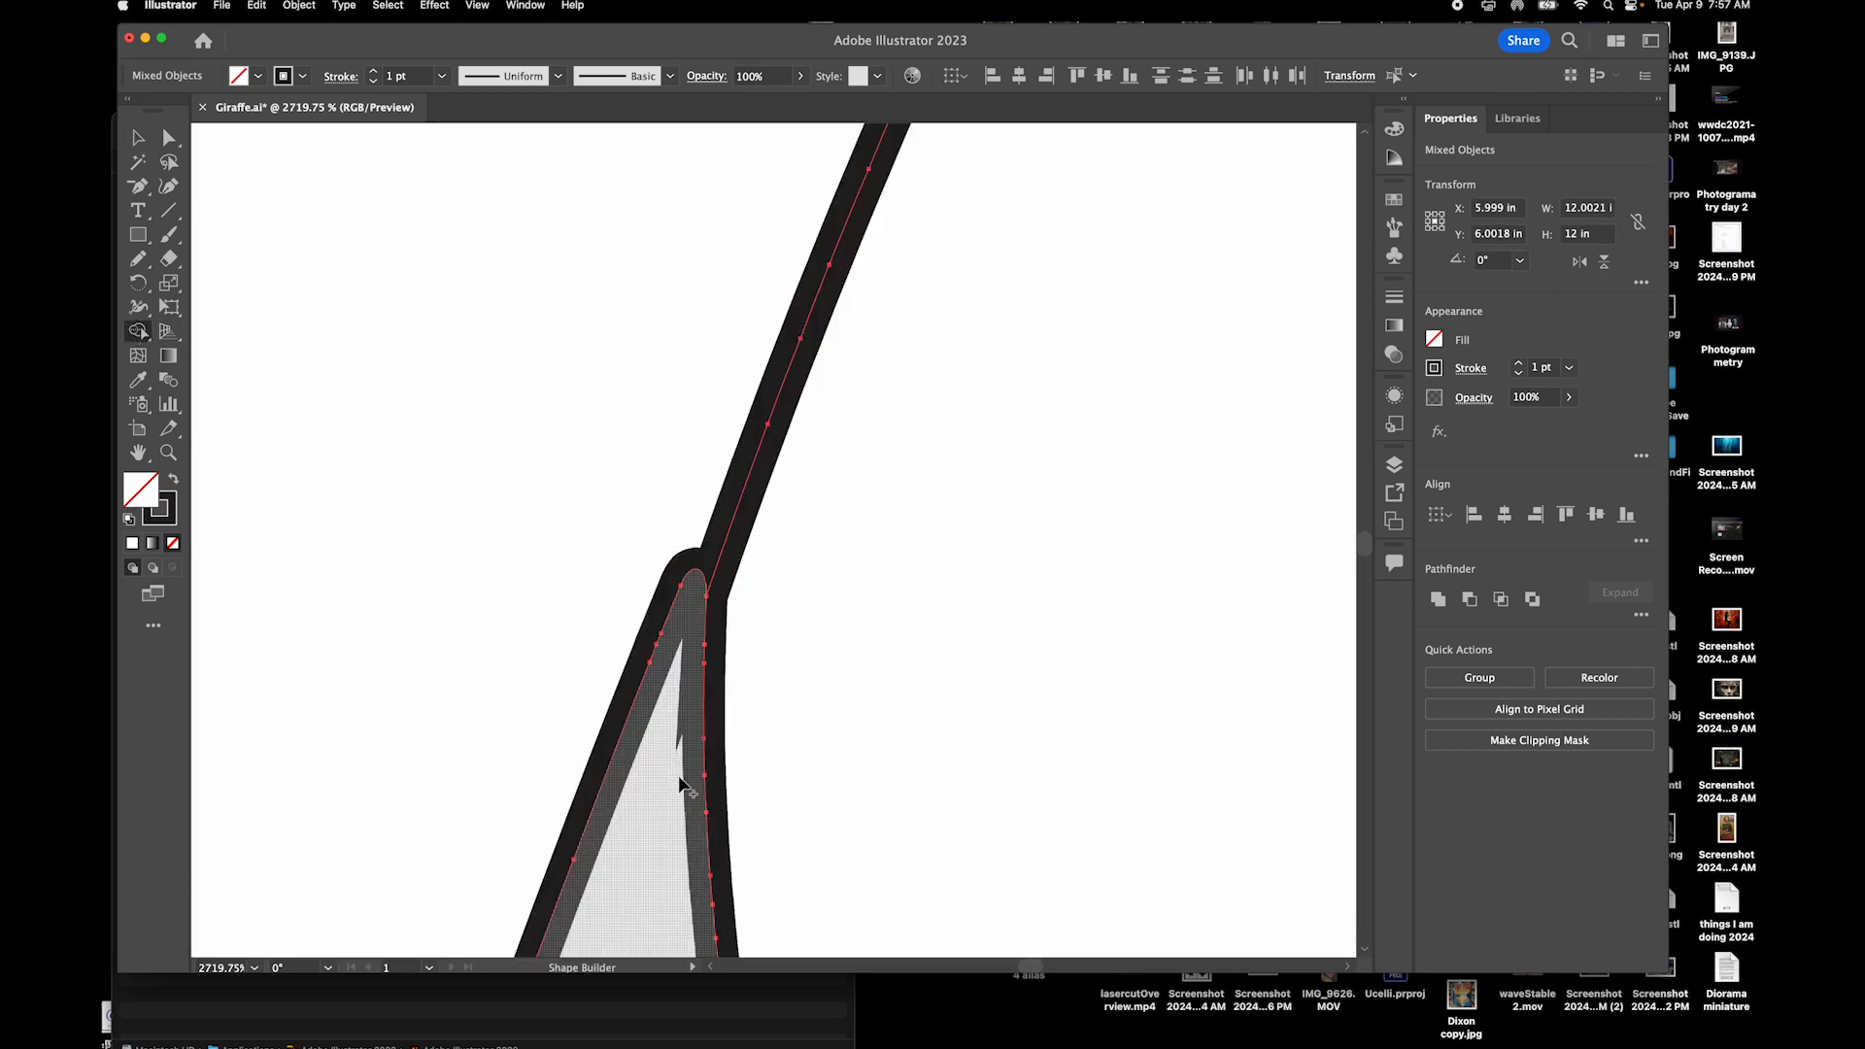
scroll(679, 778, "down", 5)
scroll(679, 778, "down", 4)
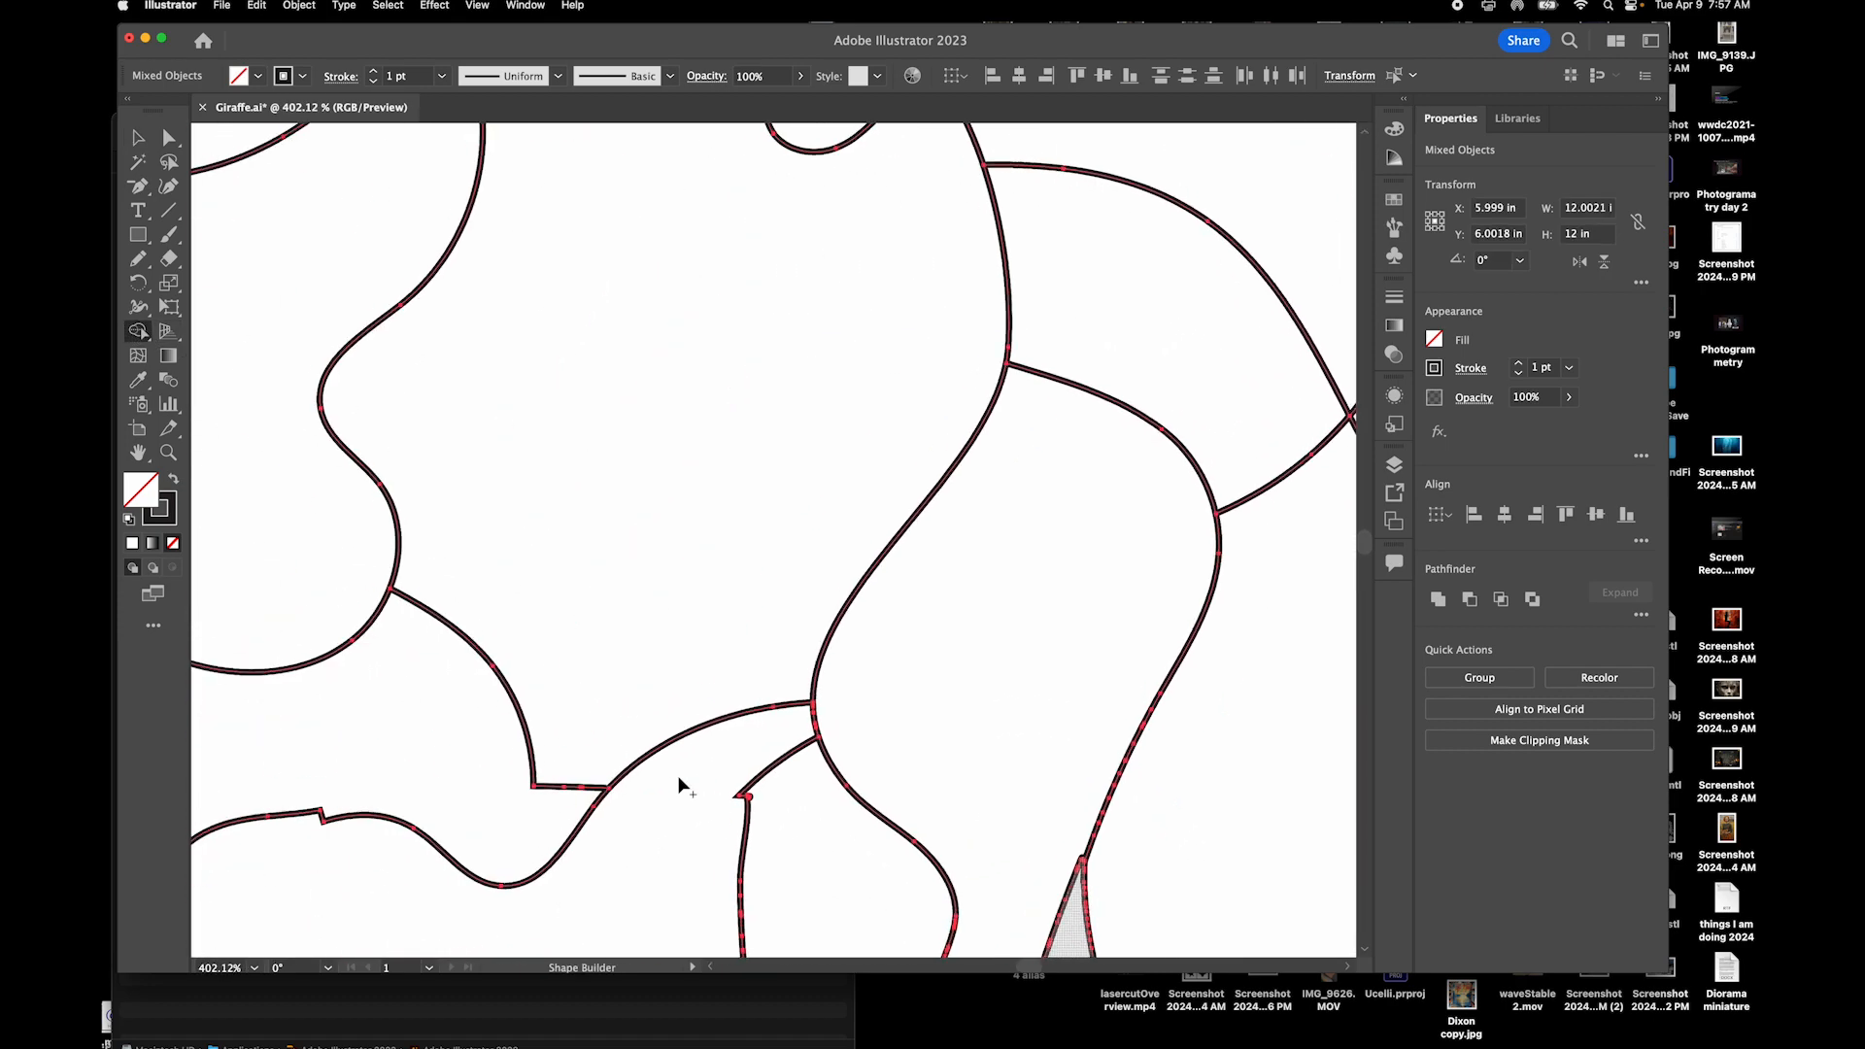
scroll(678, 777, "left", 3)
scroll(679, 777, "up", 5)
scroll(678, 777, "left", 5)
scroll(680, 782, "down", 5)
scroll(680, 782, "down", 8)
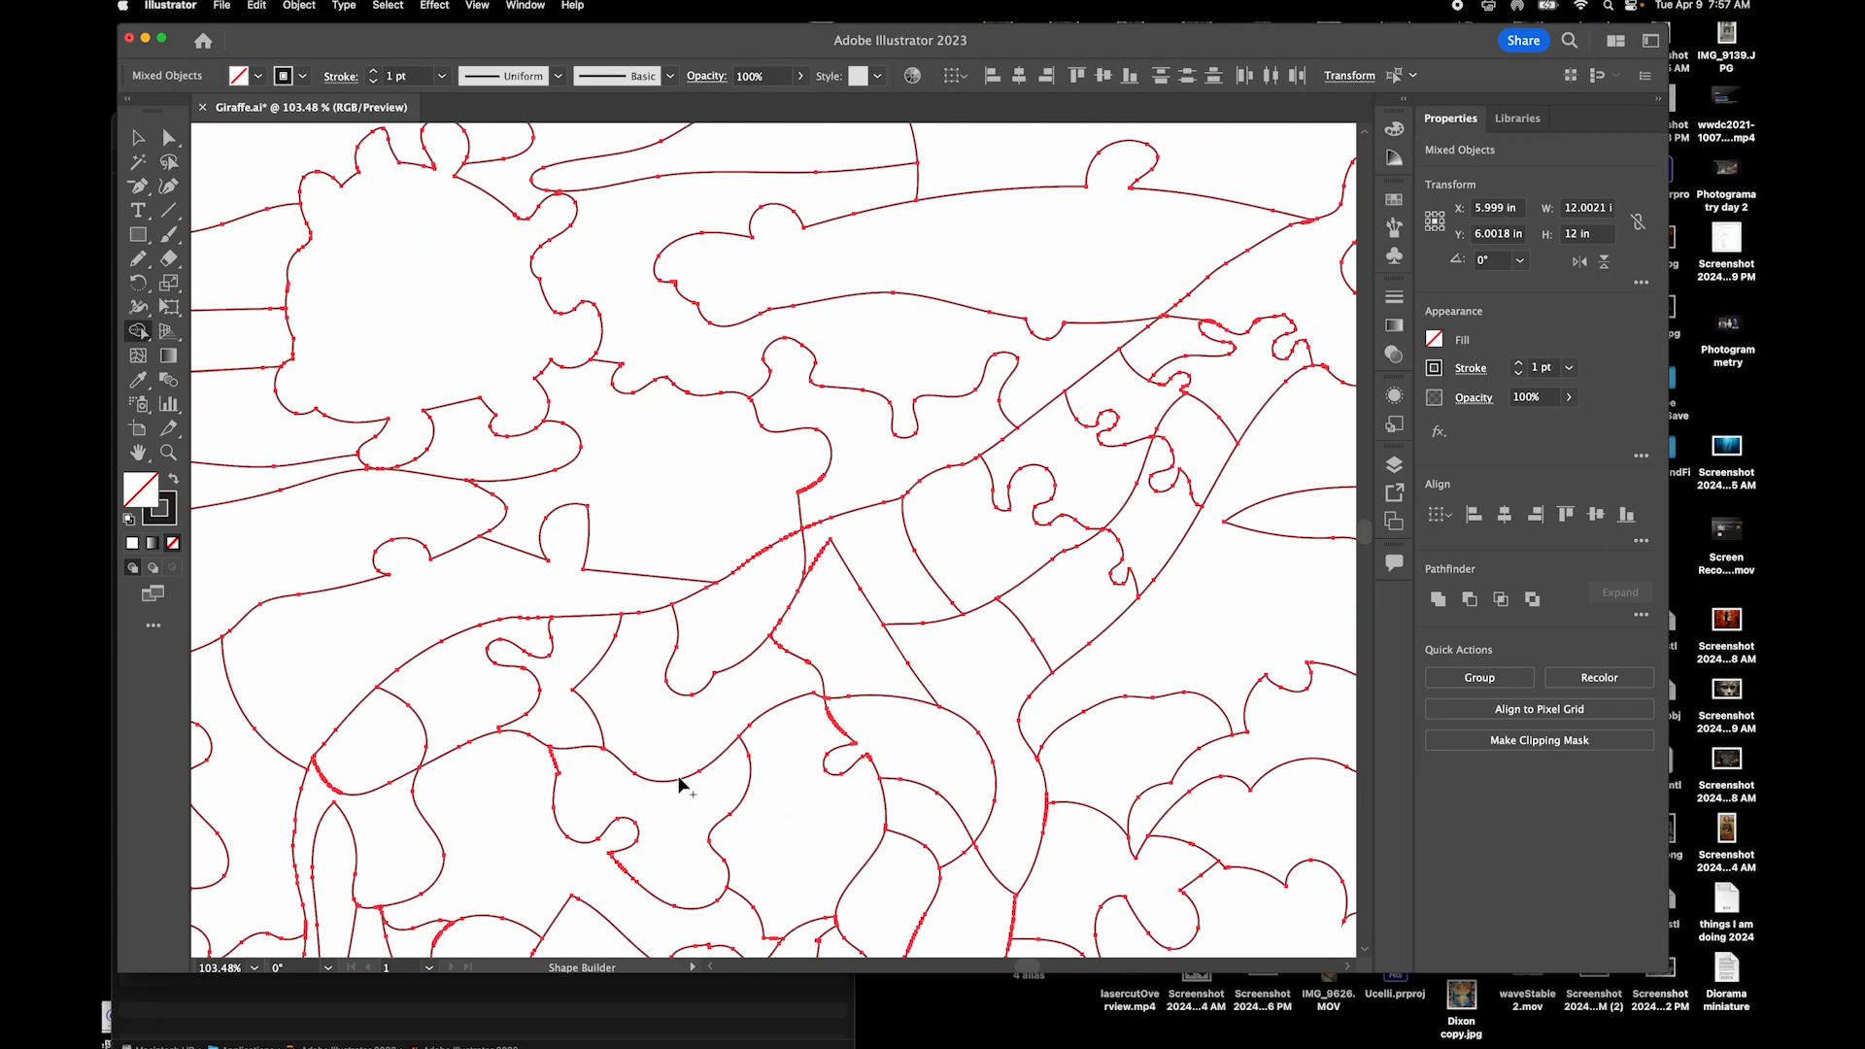
scroll(680, 784, "up", 8)
scroll(680, 784, "up", 4)
scroll(681, 783, "left", 2)
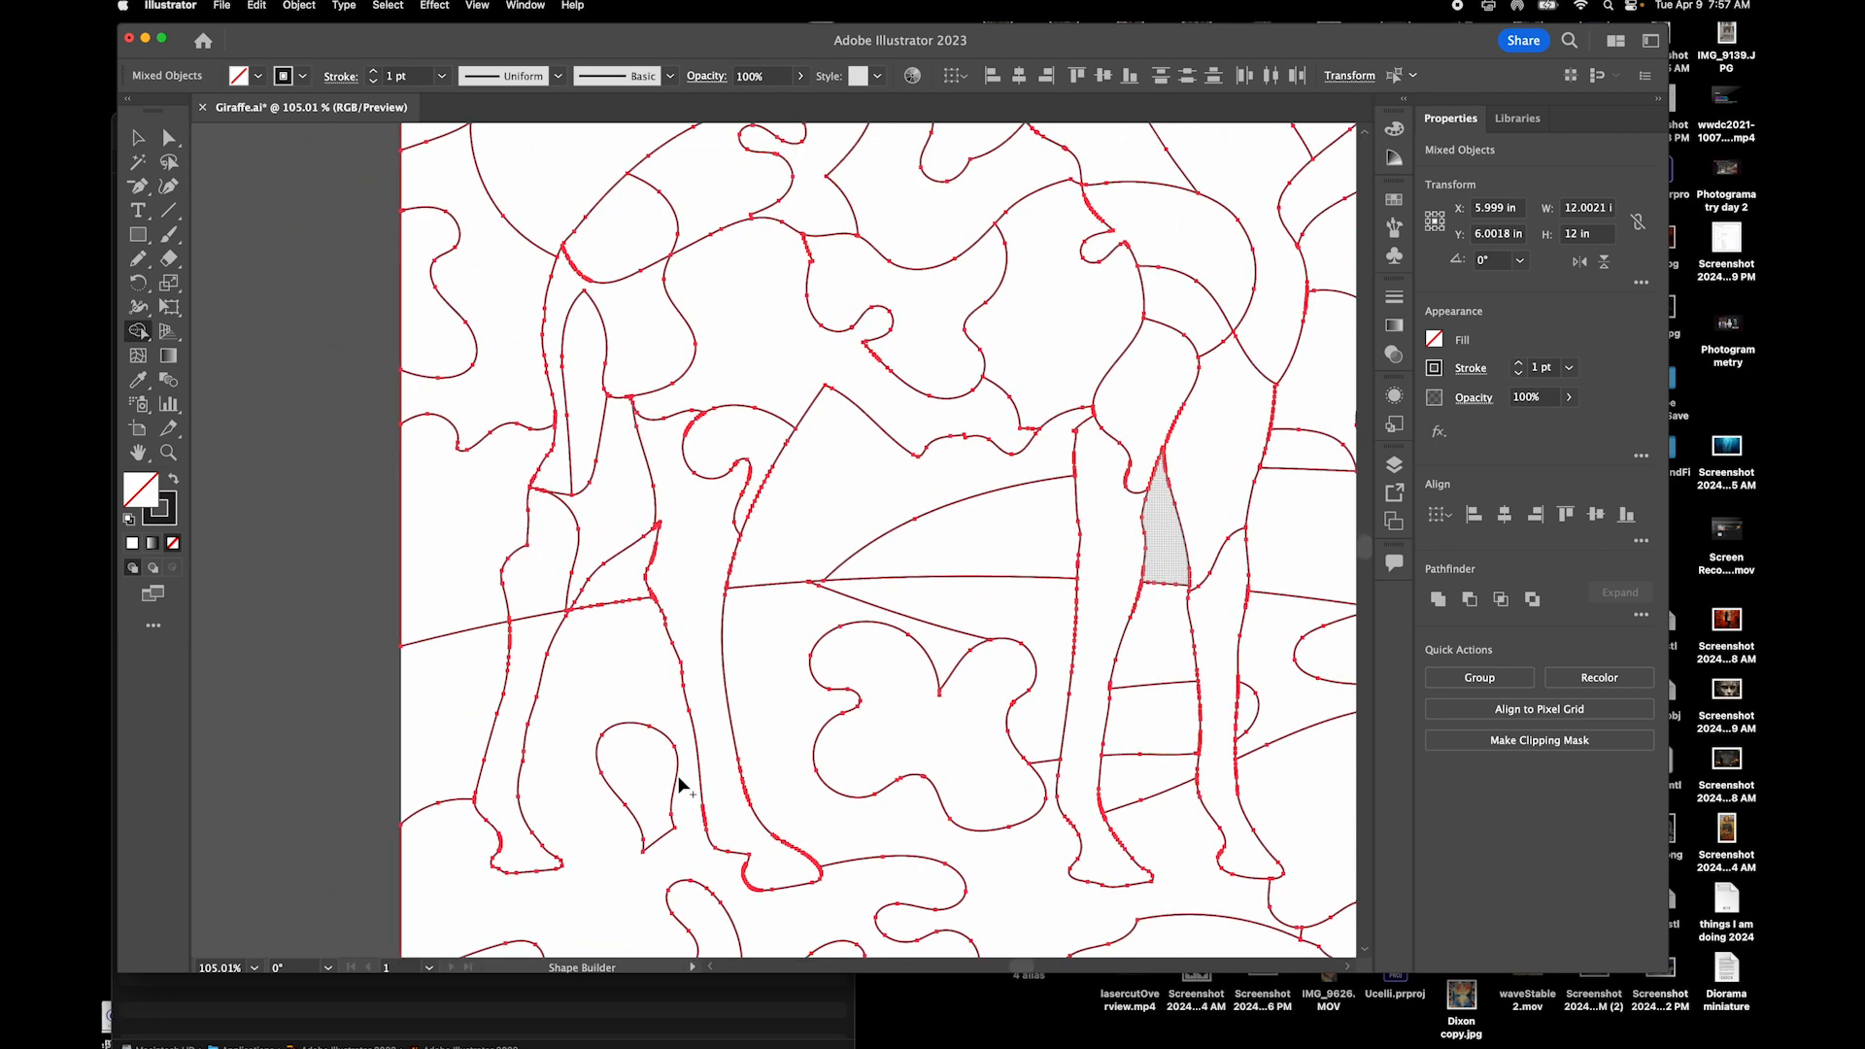
scroll(680, 783, "up", 3)
scroll(680, 783, "left", 1)
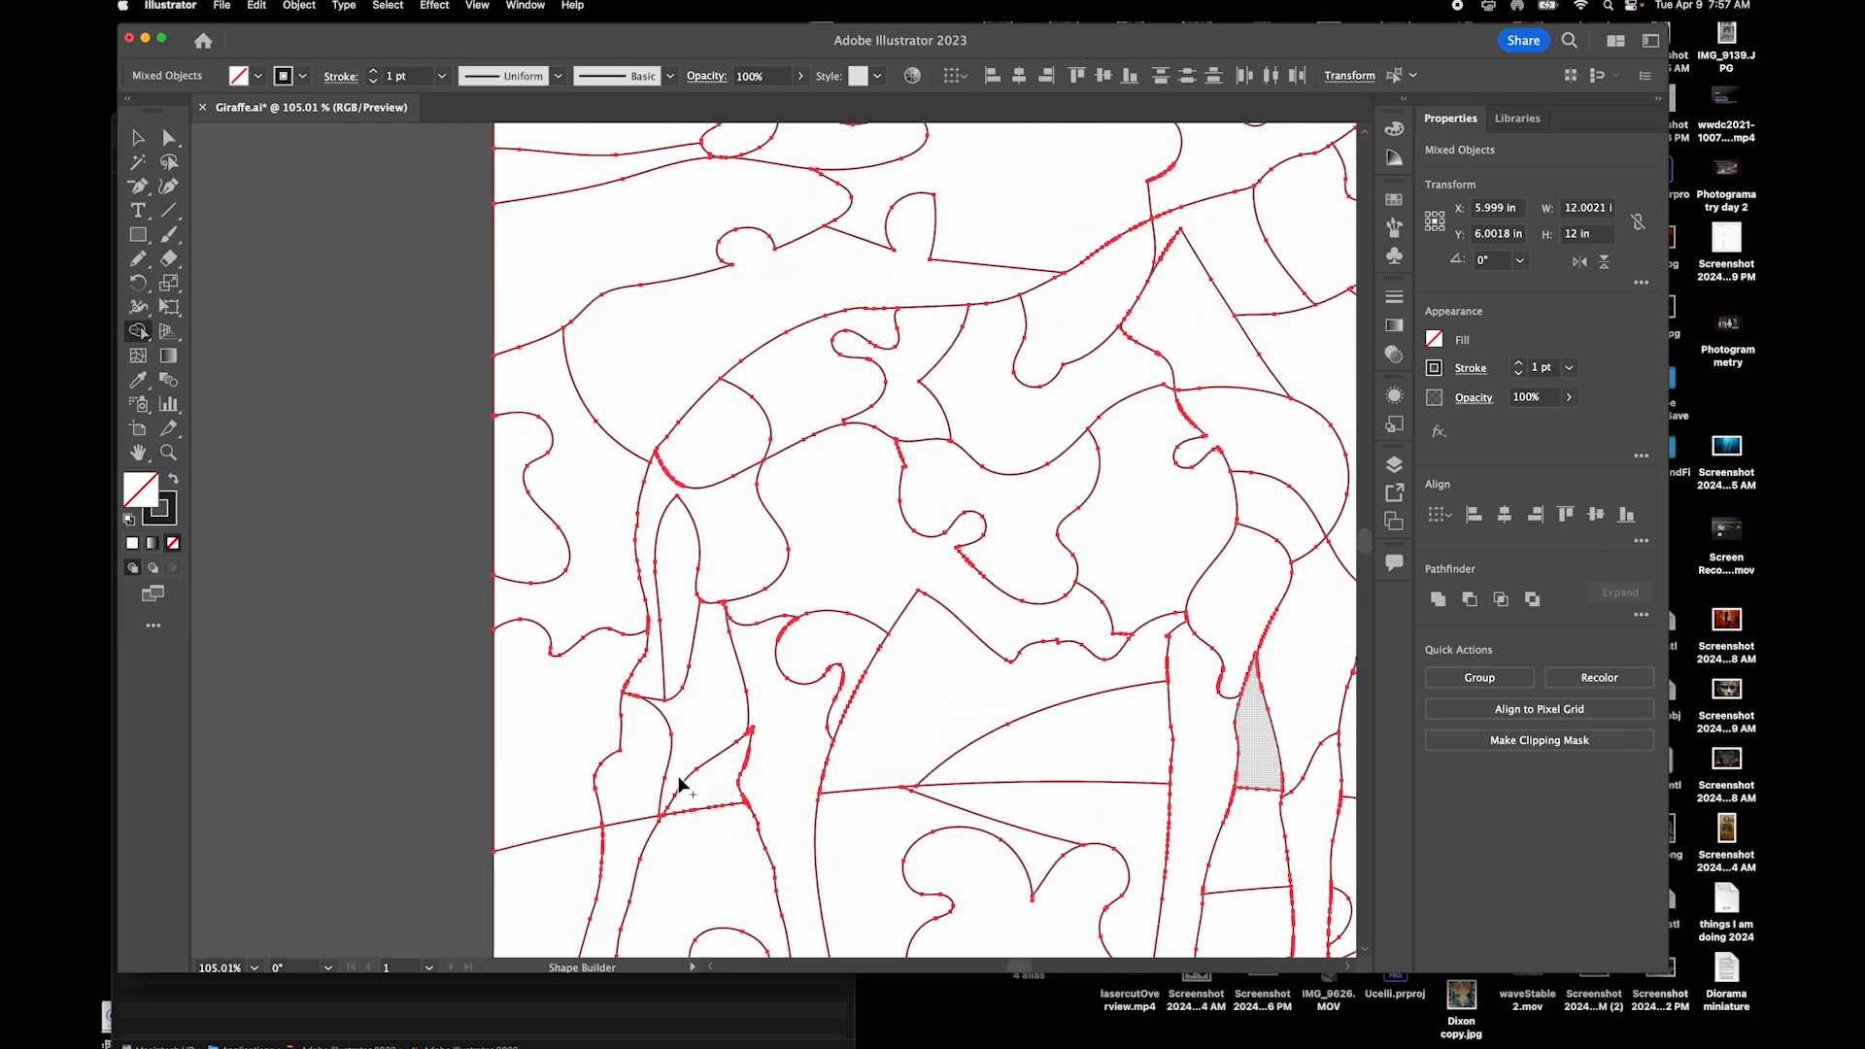
Create a 2 by 2 in rectangle overlapping the artboard's left edge
left_click(138, 234)
left_click_drag(138, 234, 243, 237)
left_click(353, 279)
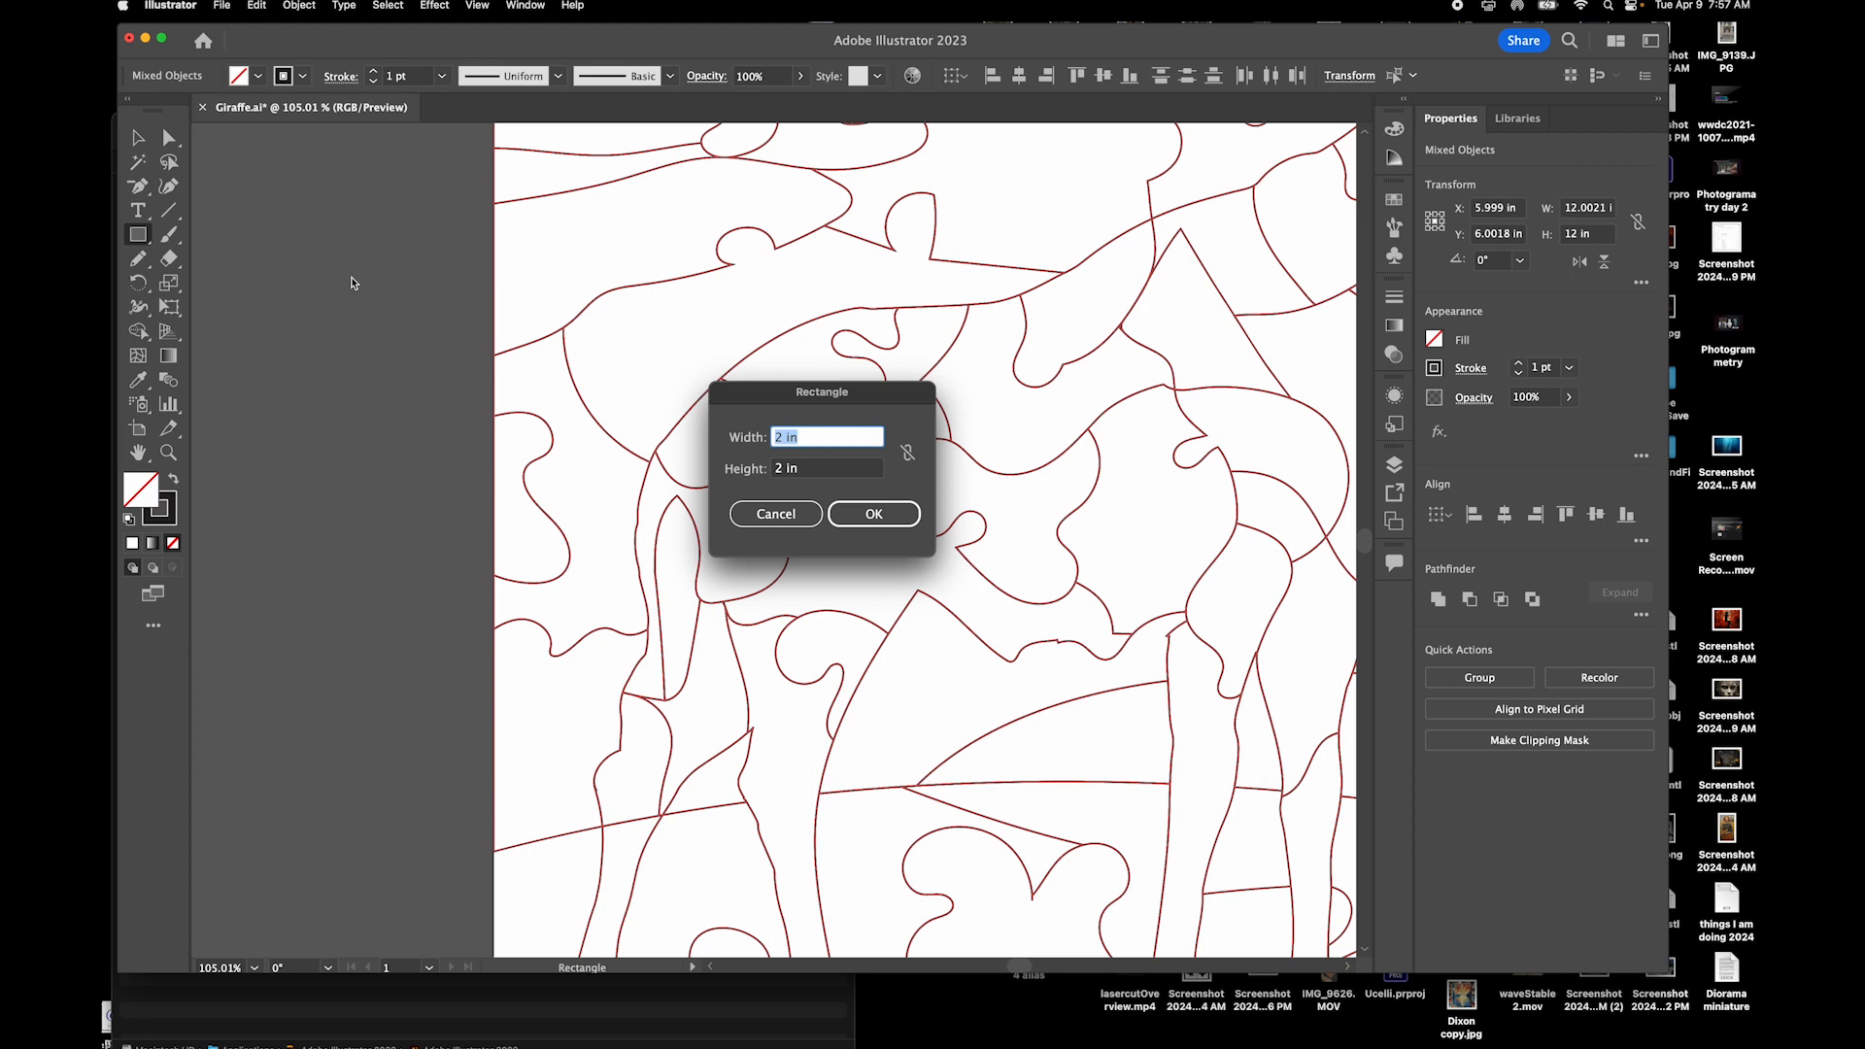
key("Return")
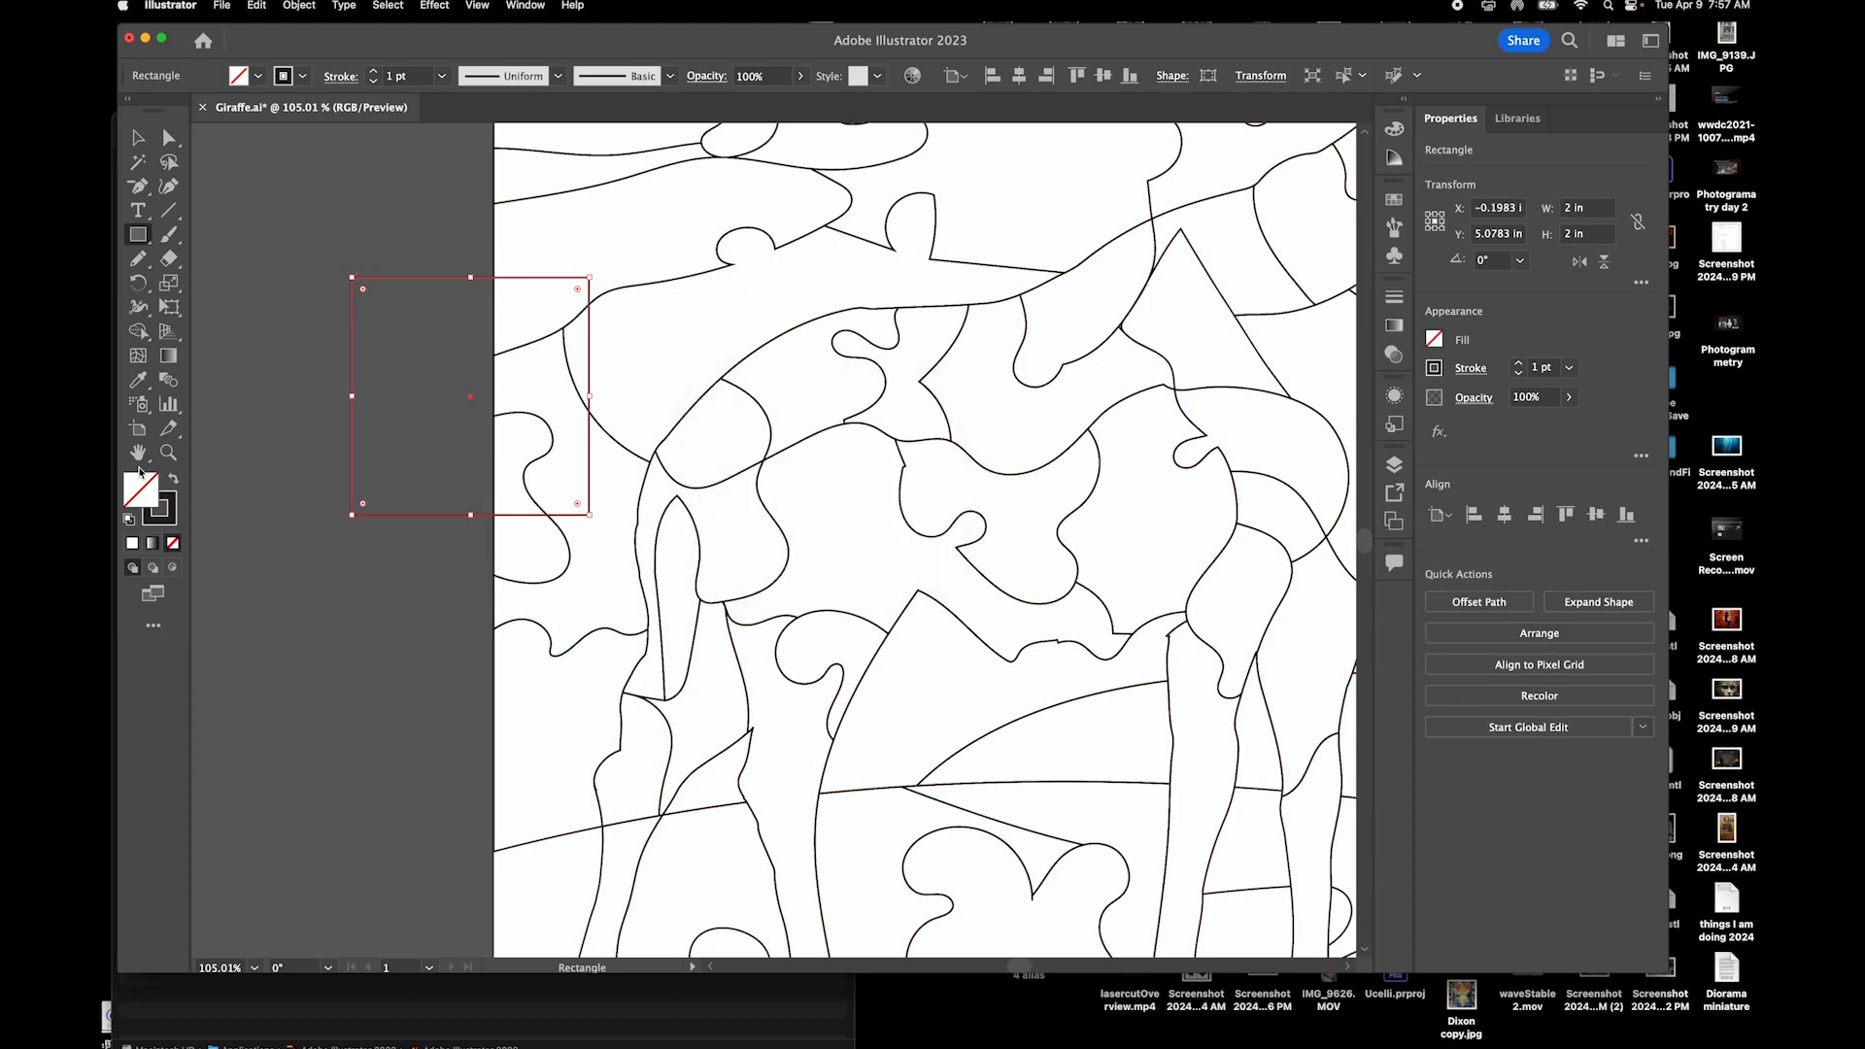
Fill the 2 in square with colour CCCCCC and move it off the artboard, beside its left edge
double_click(139, 493)
type("cccccc")
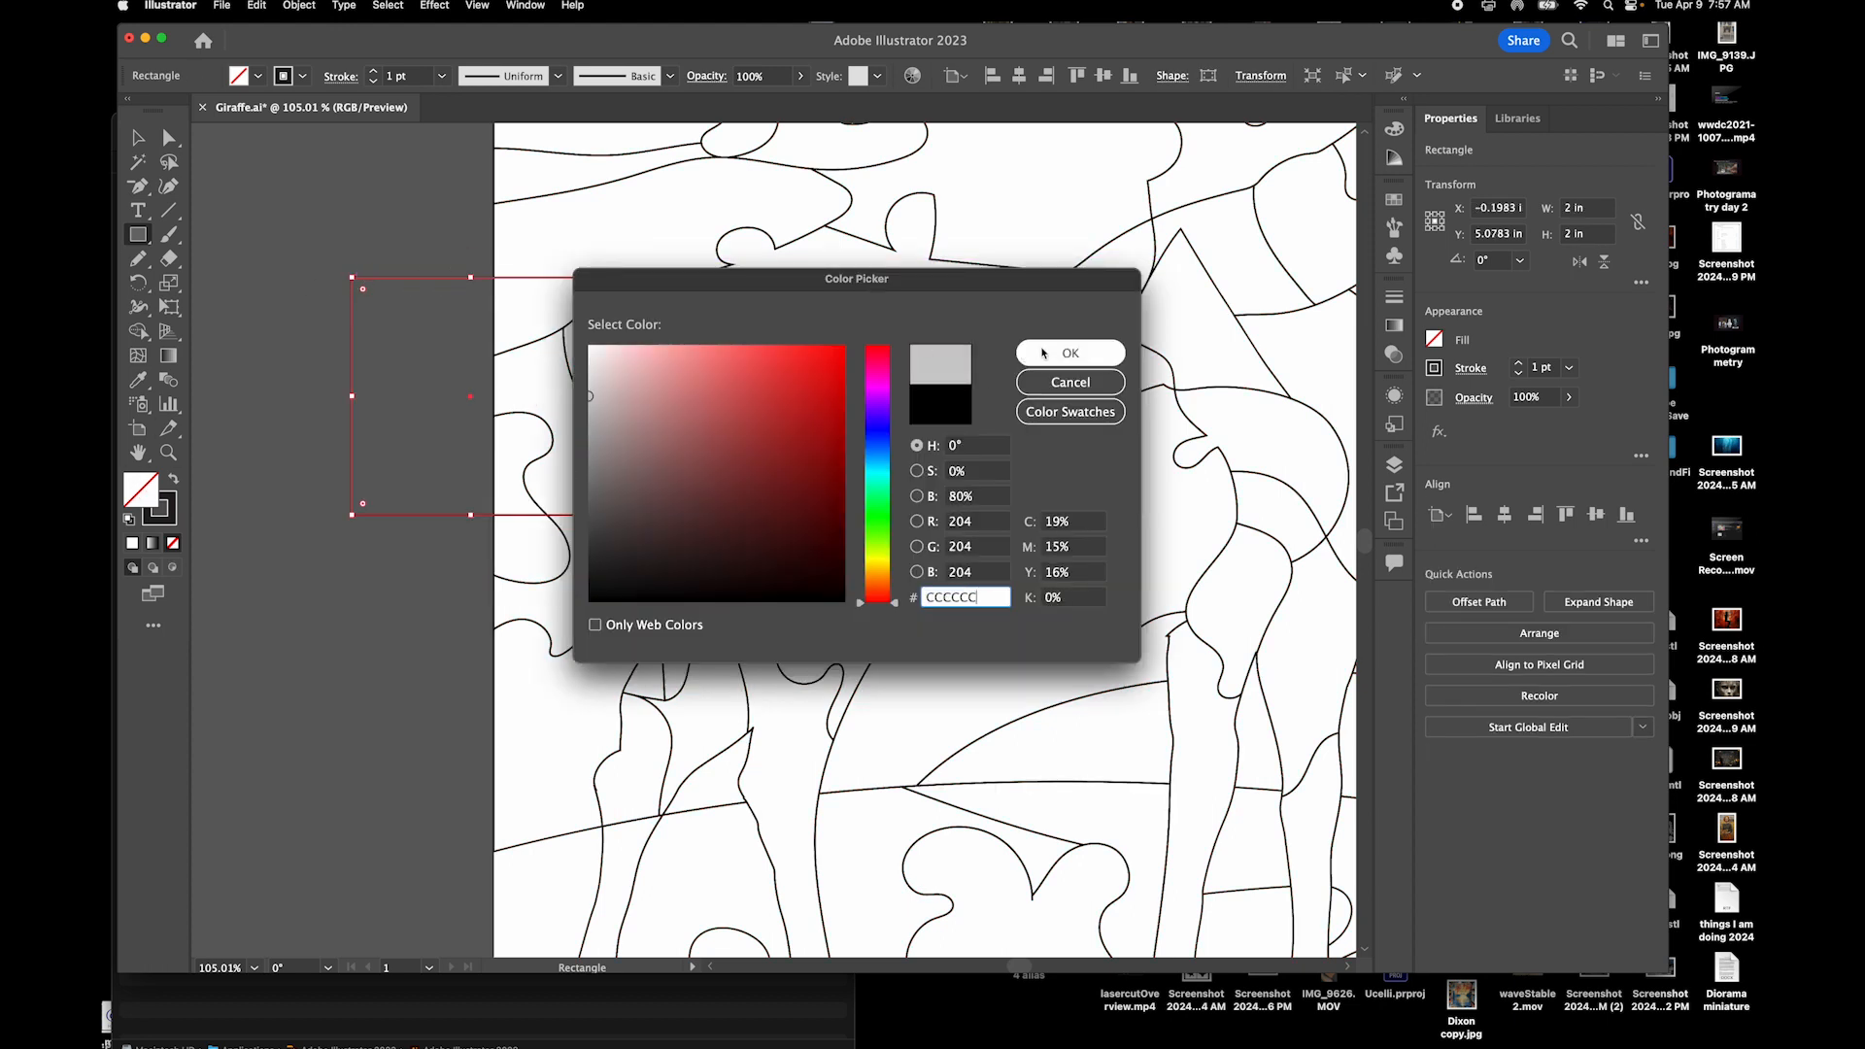
left_click(1069, 353)
key("v")
left_click_drag(433, 277, 323, 276)
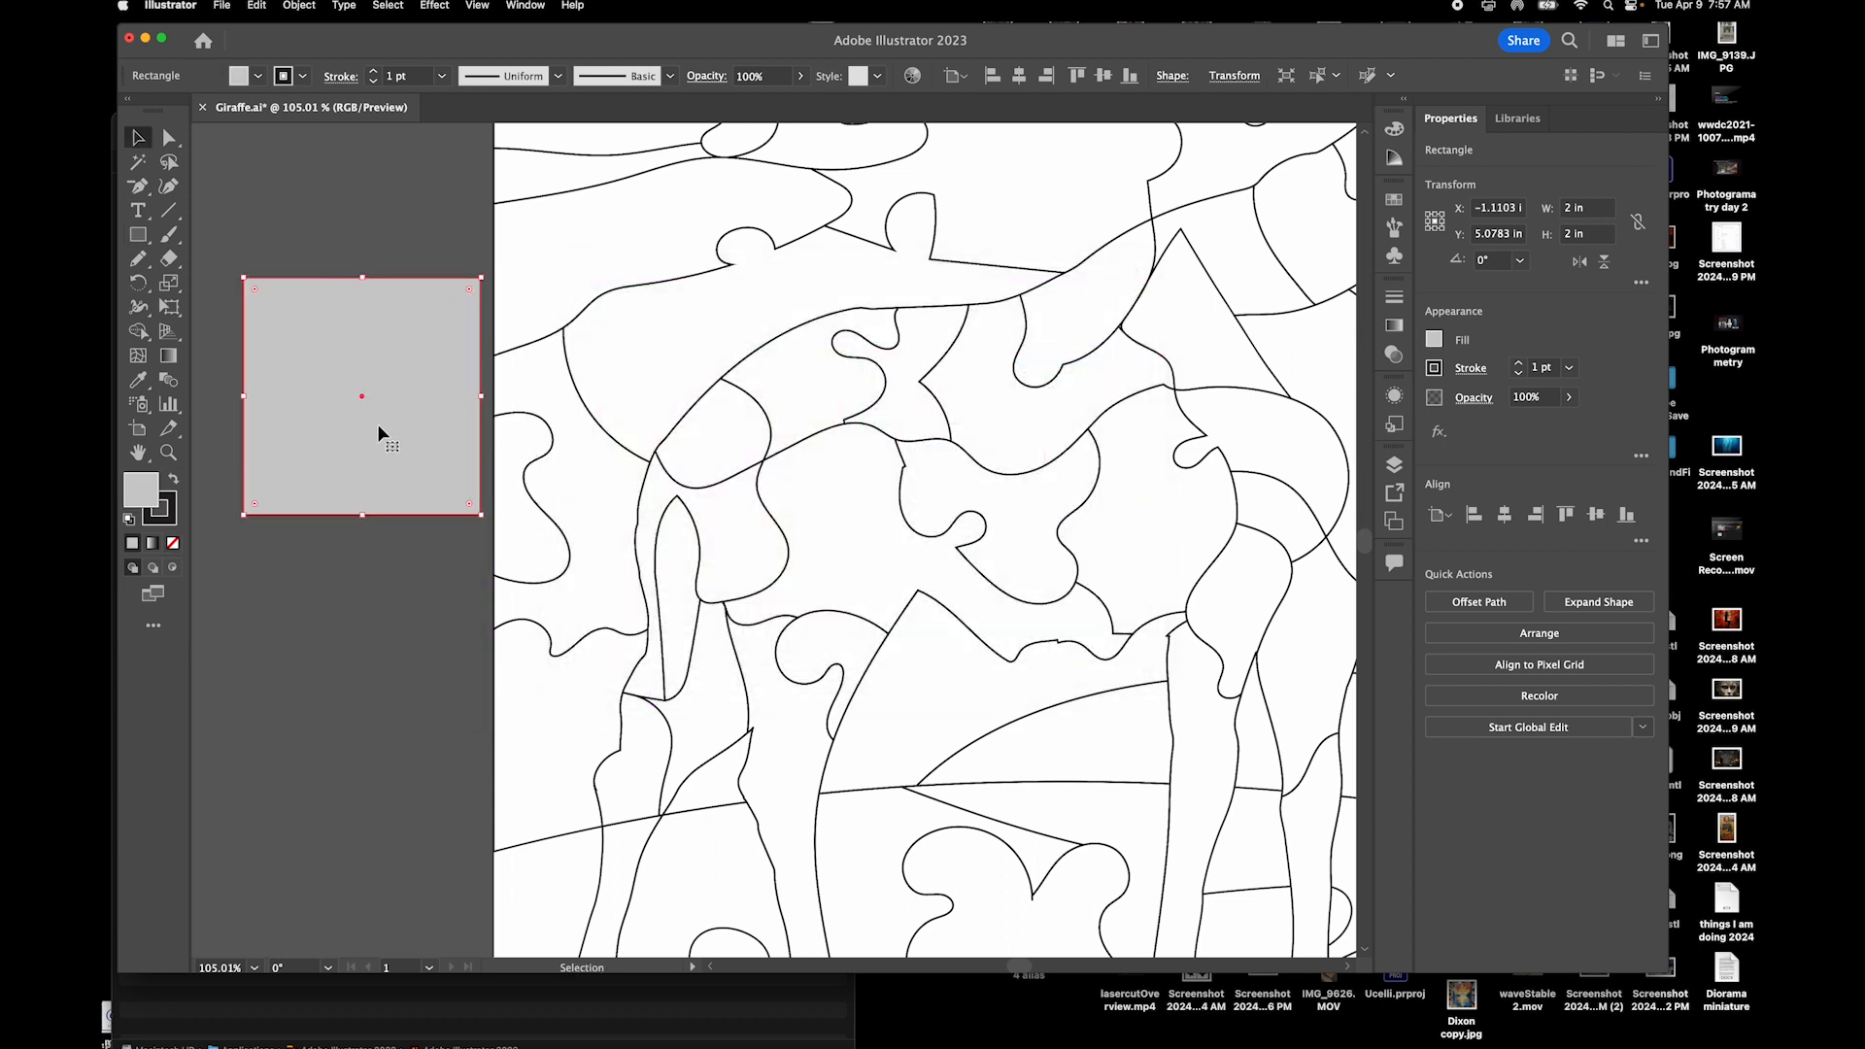
Create a 0.25 by 0.25 in rectangle just above the grey 2 in square
left_click(139, 235)
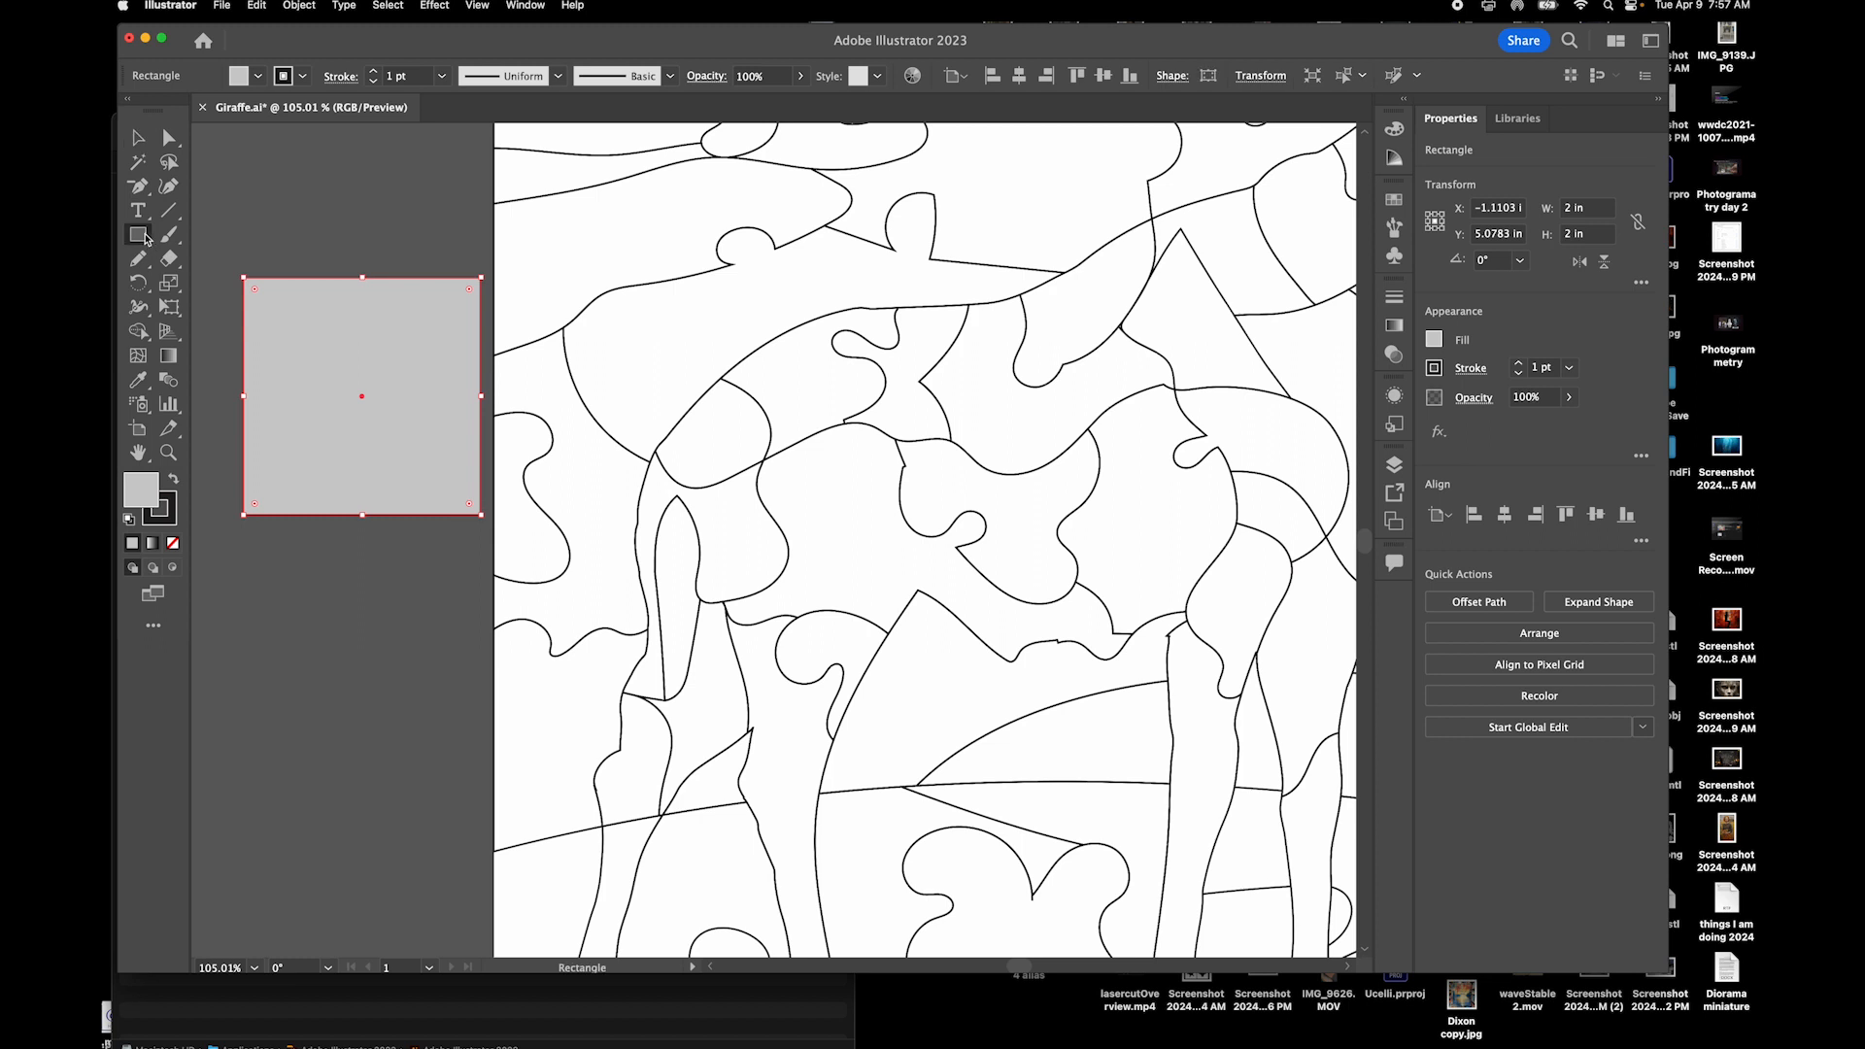
left_click(365, 233)
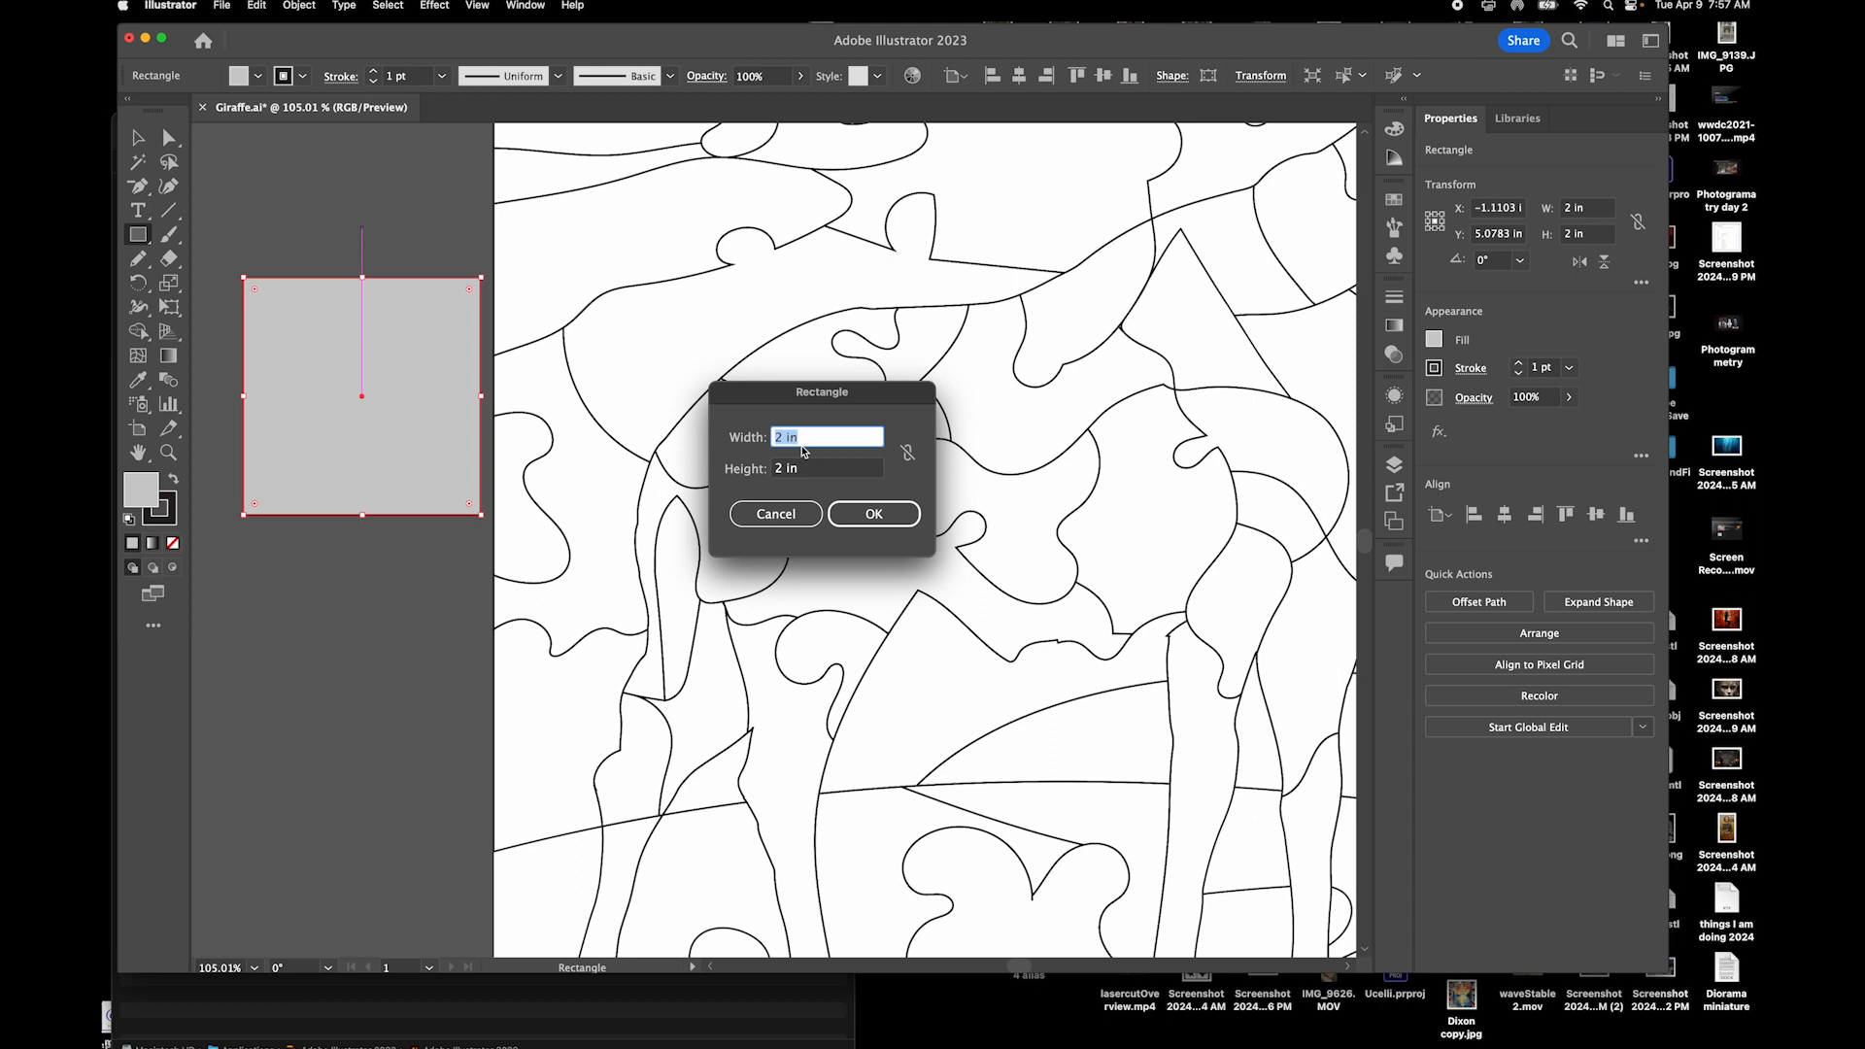
type(".25")
key("Tab")
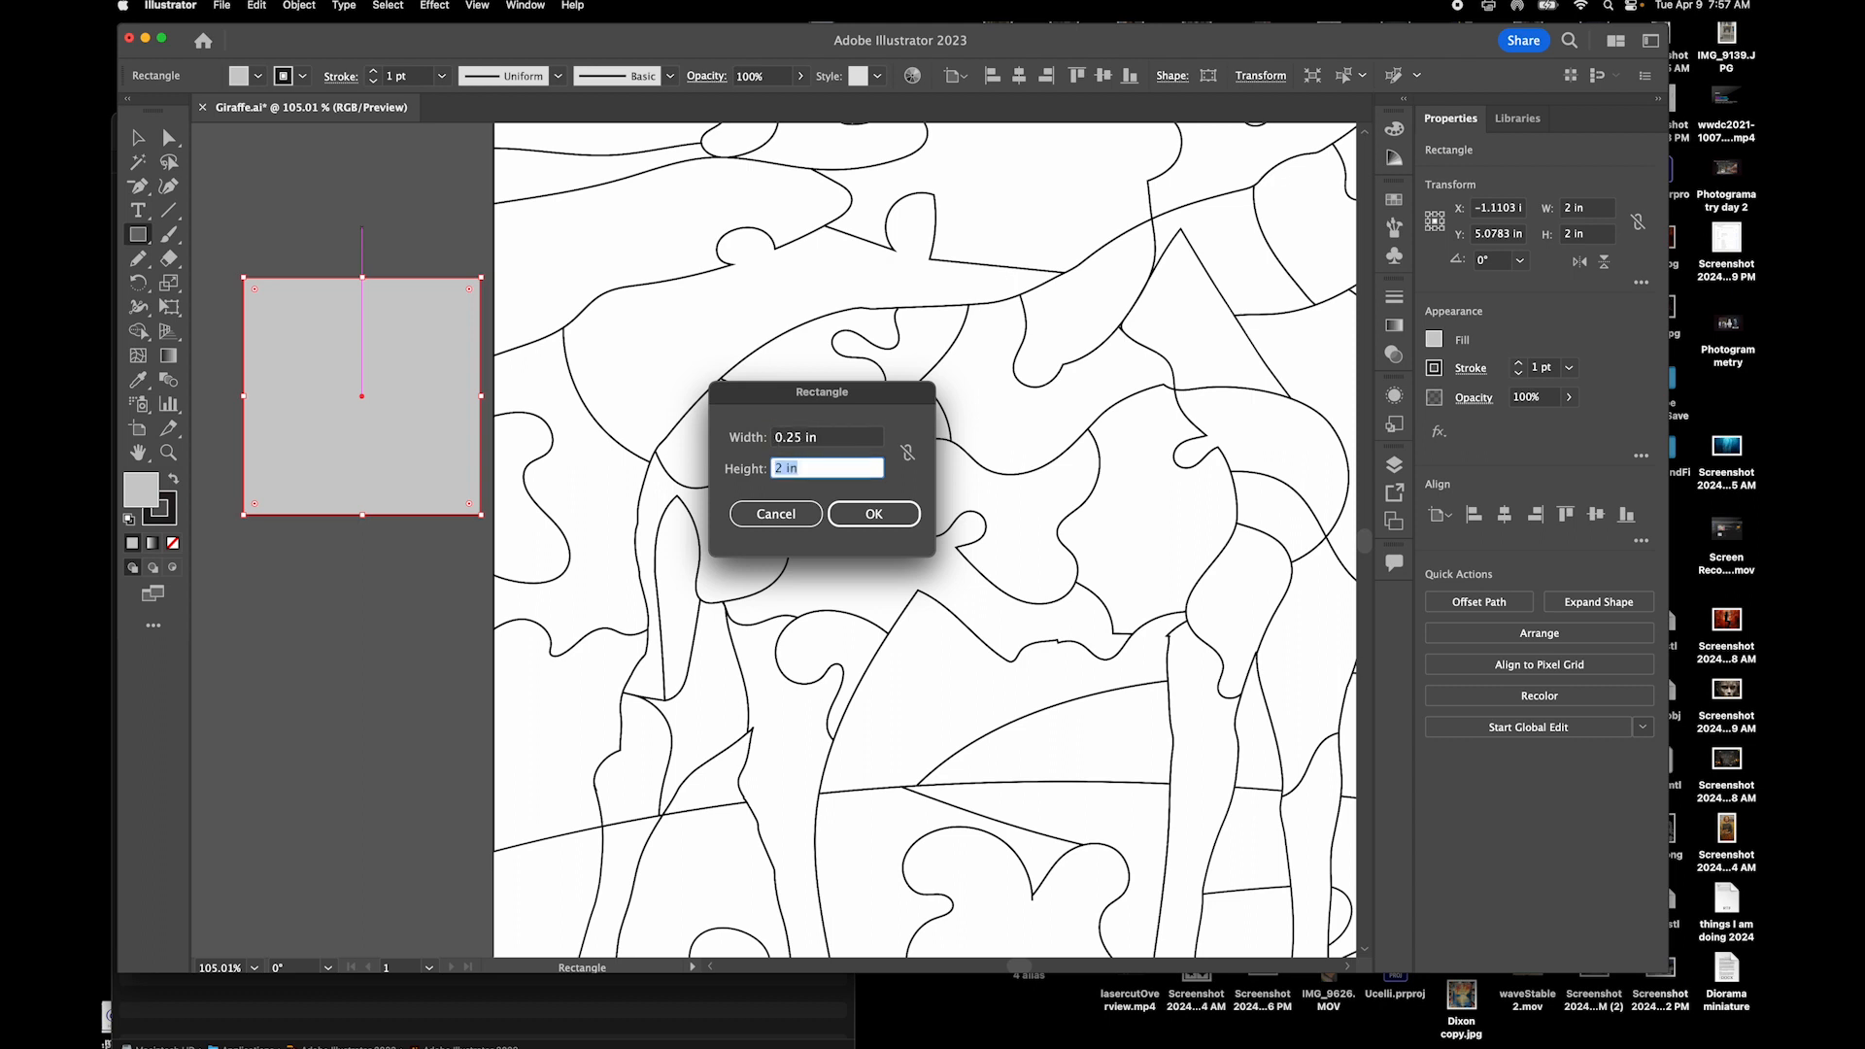
type(".25")
key("Return")
key("v")
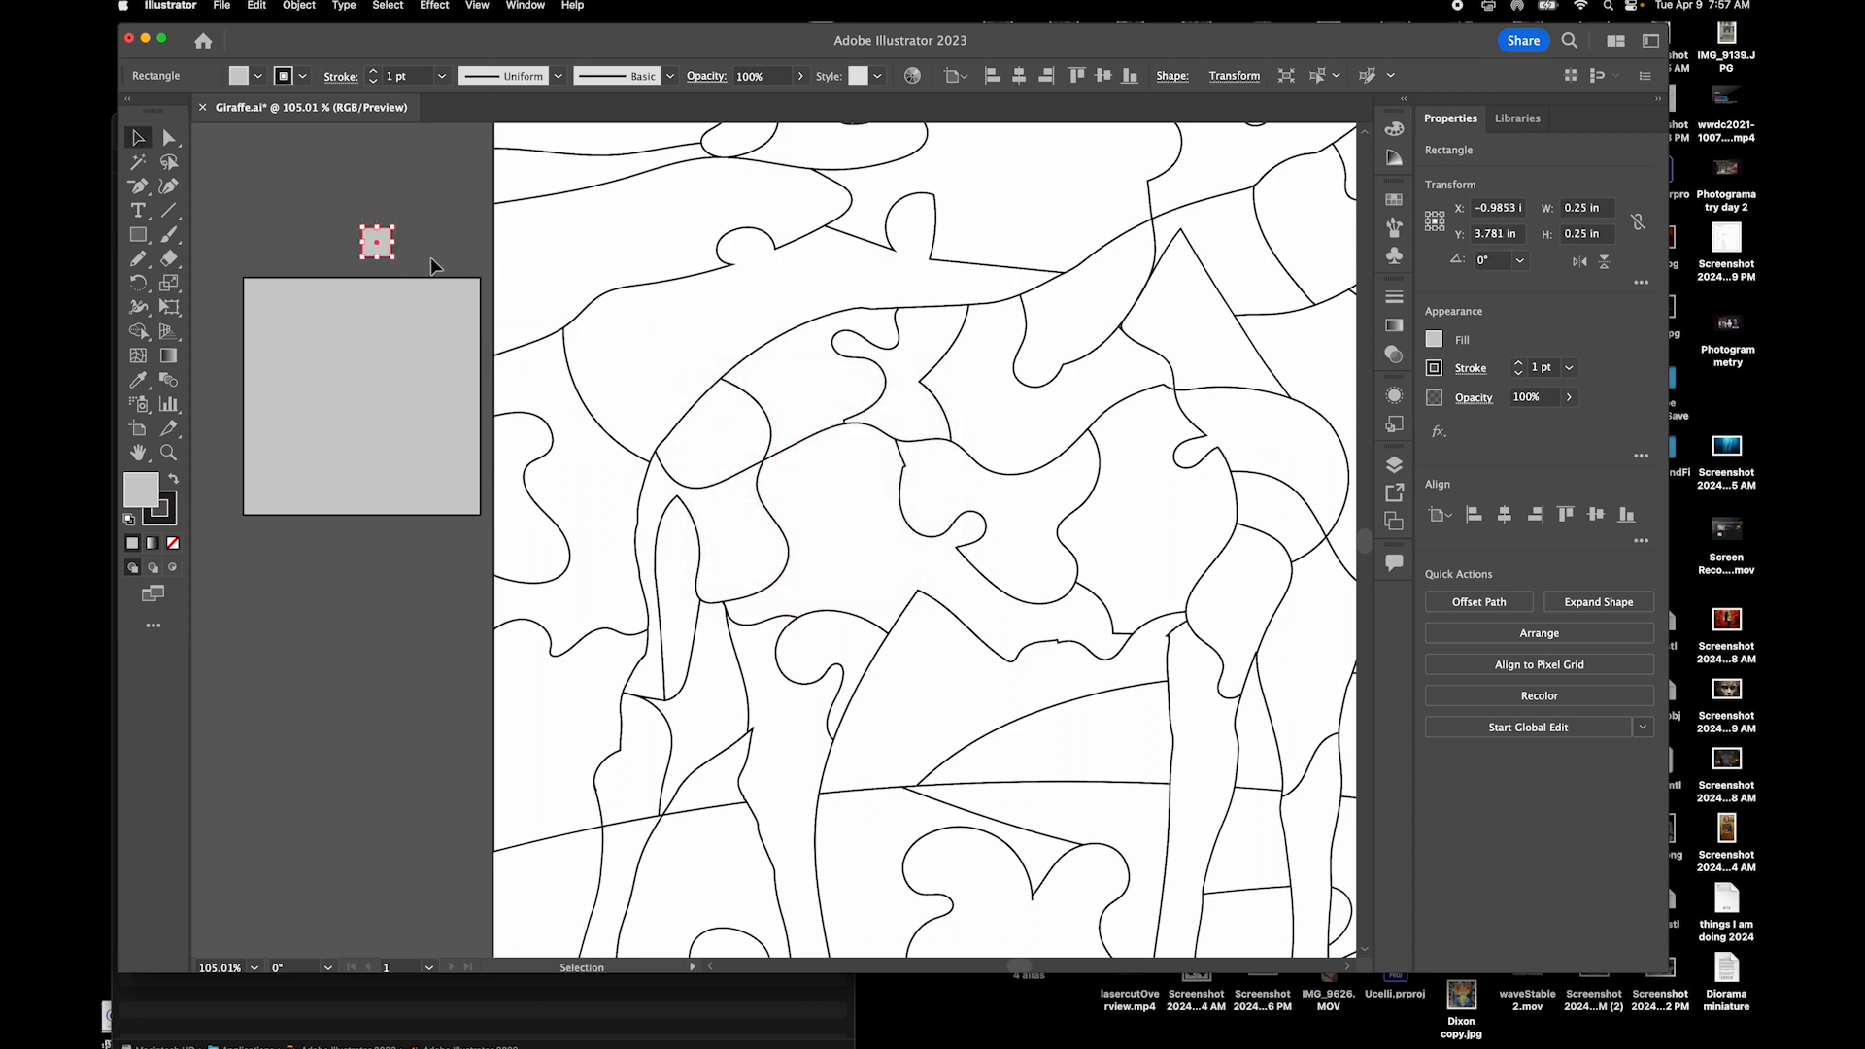
Move the 0.25 in square farther up from the 2 in square, keeping it off the artboard
scroll(402, 250, "down", 3)
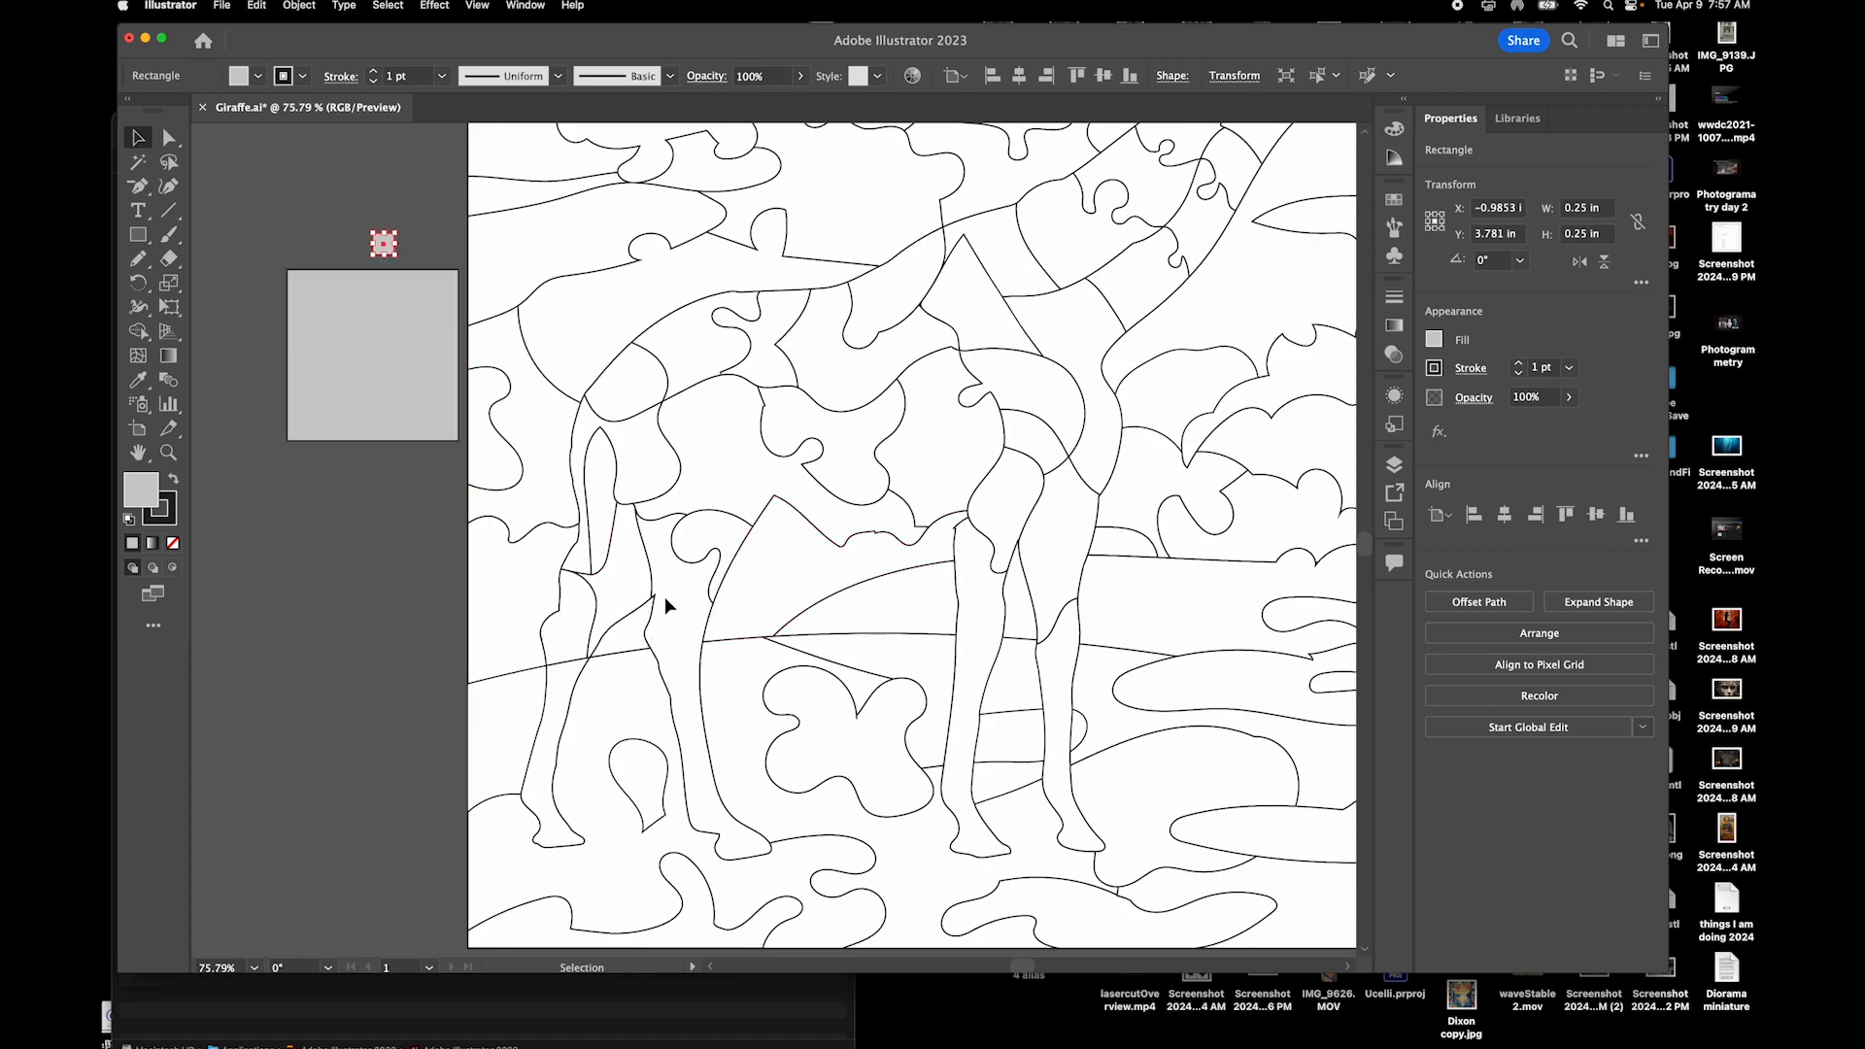
scroll(1003, 484, "up", 3)
scroll(1003, 484, "right", 3)
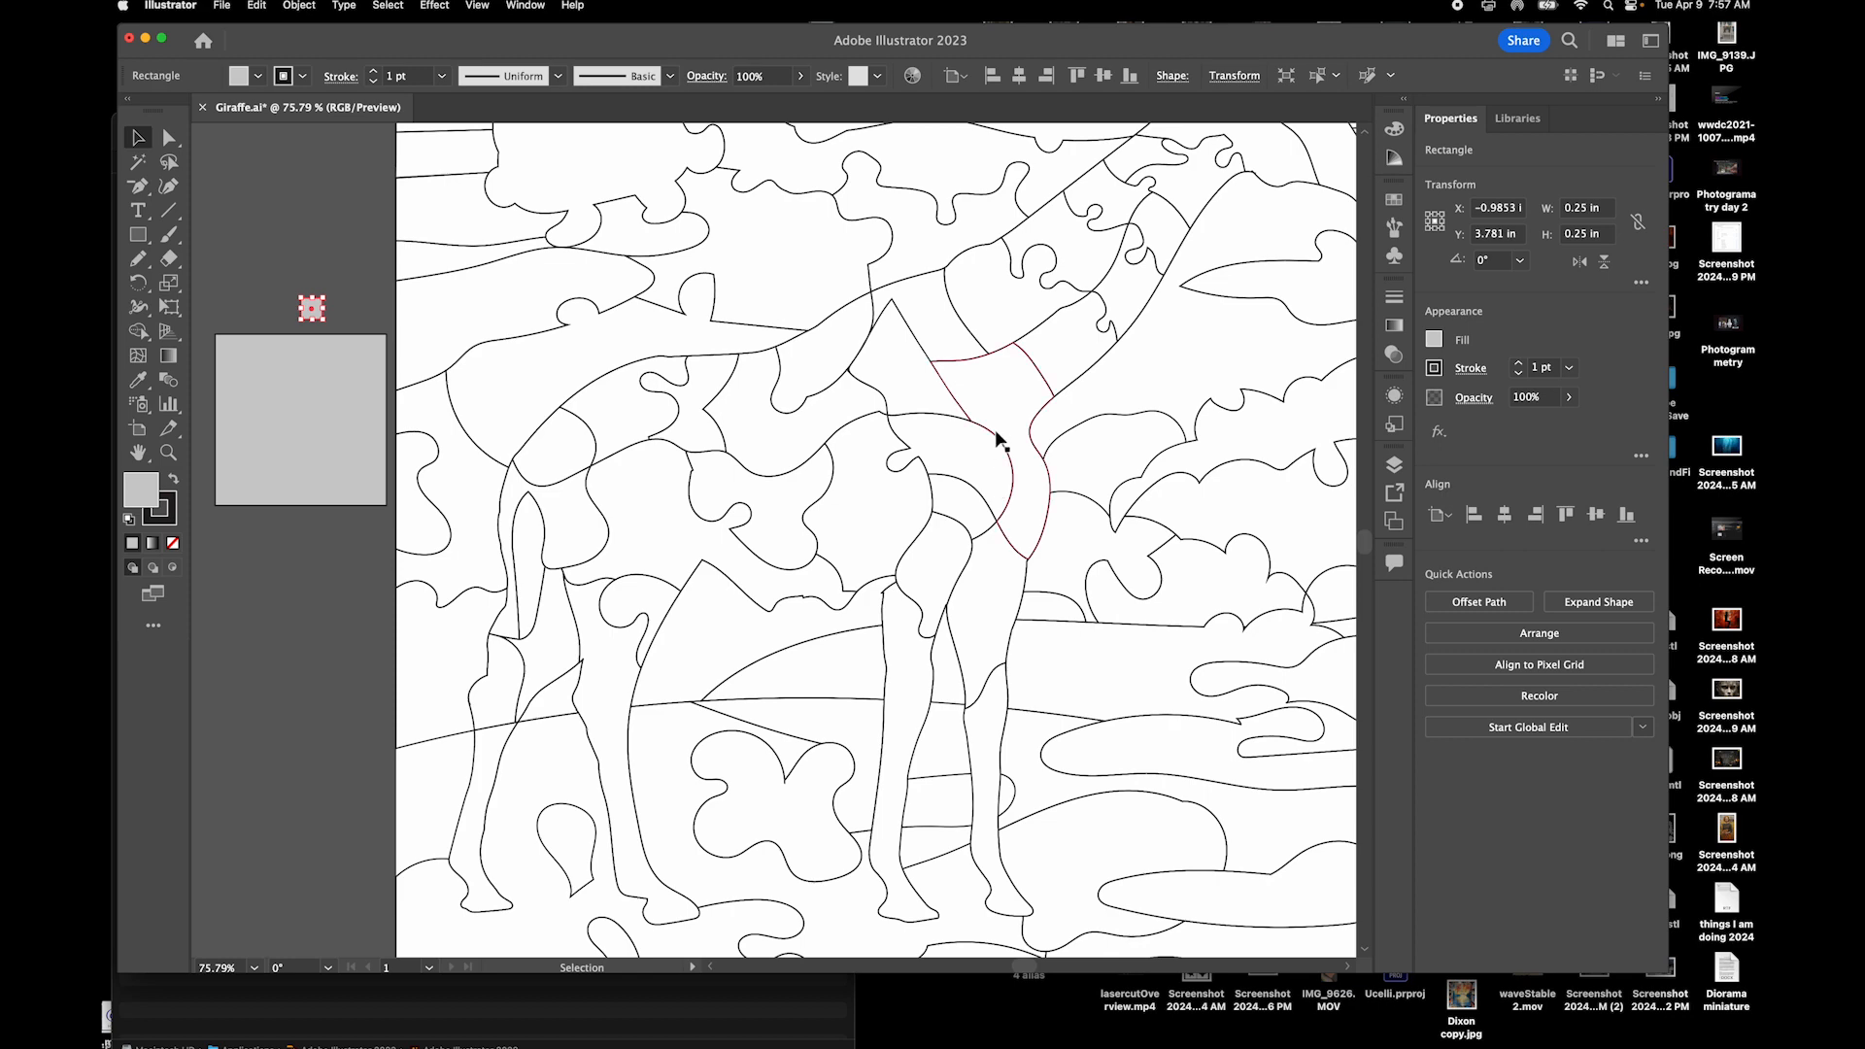
scroll(1002, 466, "right", 5)
scroll(1002, 467, "up", 1)
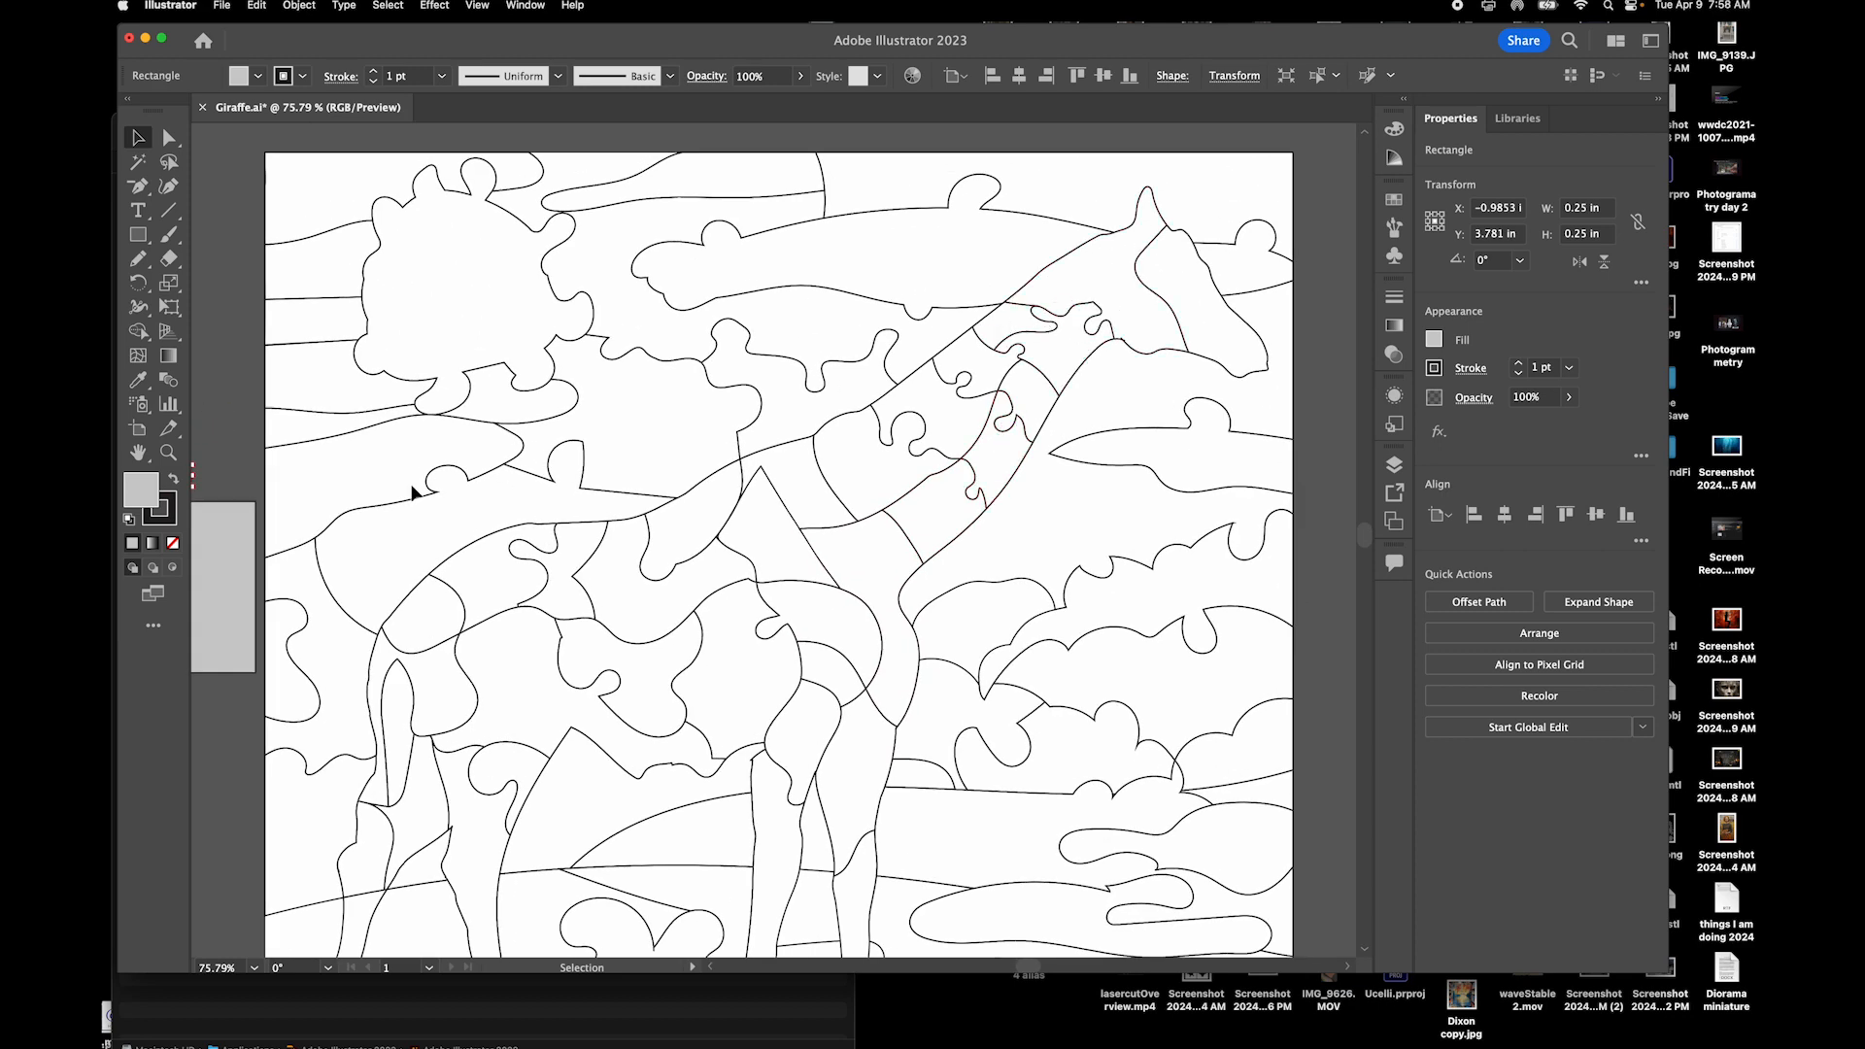
scroll(412, 493, "left", 2)
scroll(412, 492, "up", 1)
left_click_drag(255, 513, 274, 380)
scroll(238, 504, "left", 2)
scroll(237, 504, "down", 2)
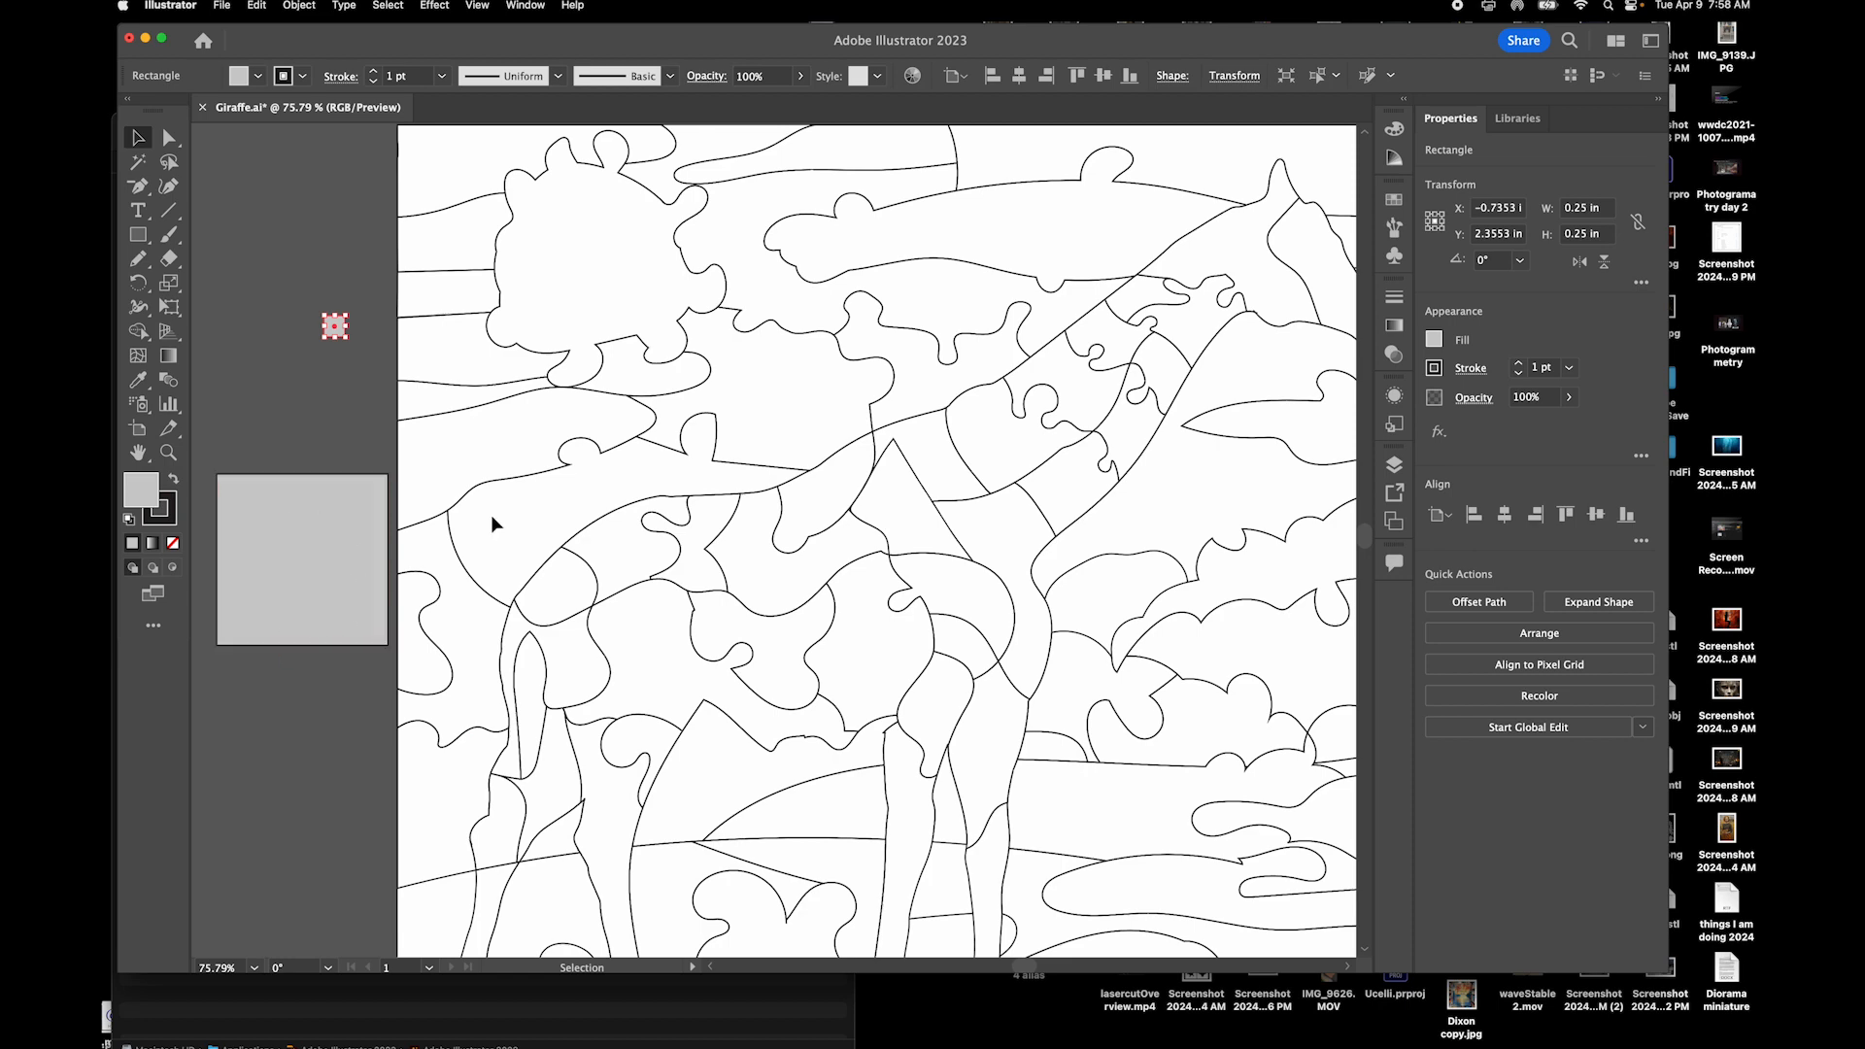
Compare the sizes of the giraffe and background pieces with the 2 in and 0.25 in reference squares
scroll(819, 375, "right", 4)
scroll(818, 375, "down", 1)
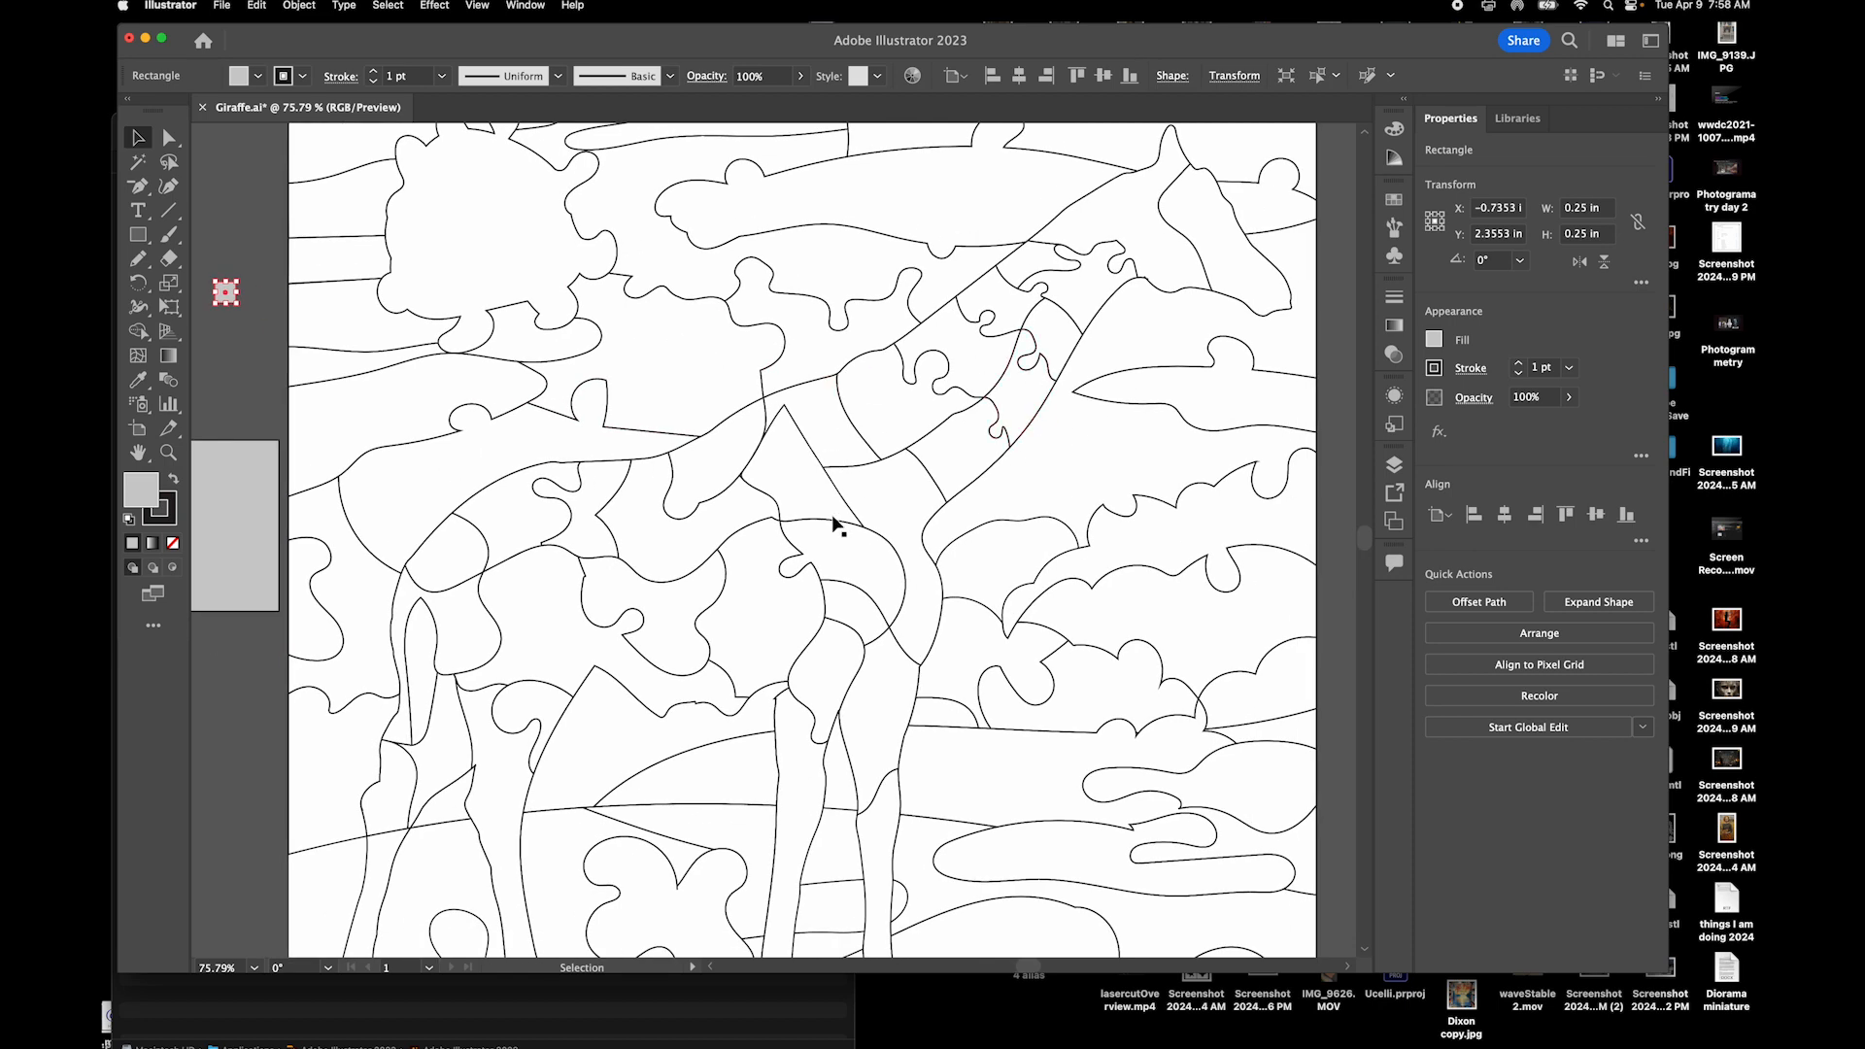
scroll(925, 451, "down", 8)
scroll(925, 452, "left", 1)
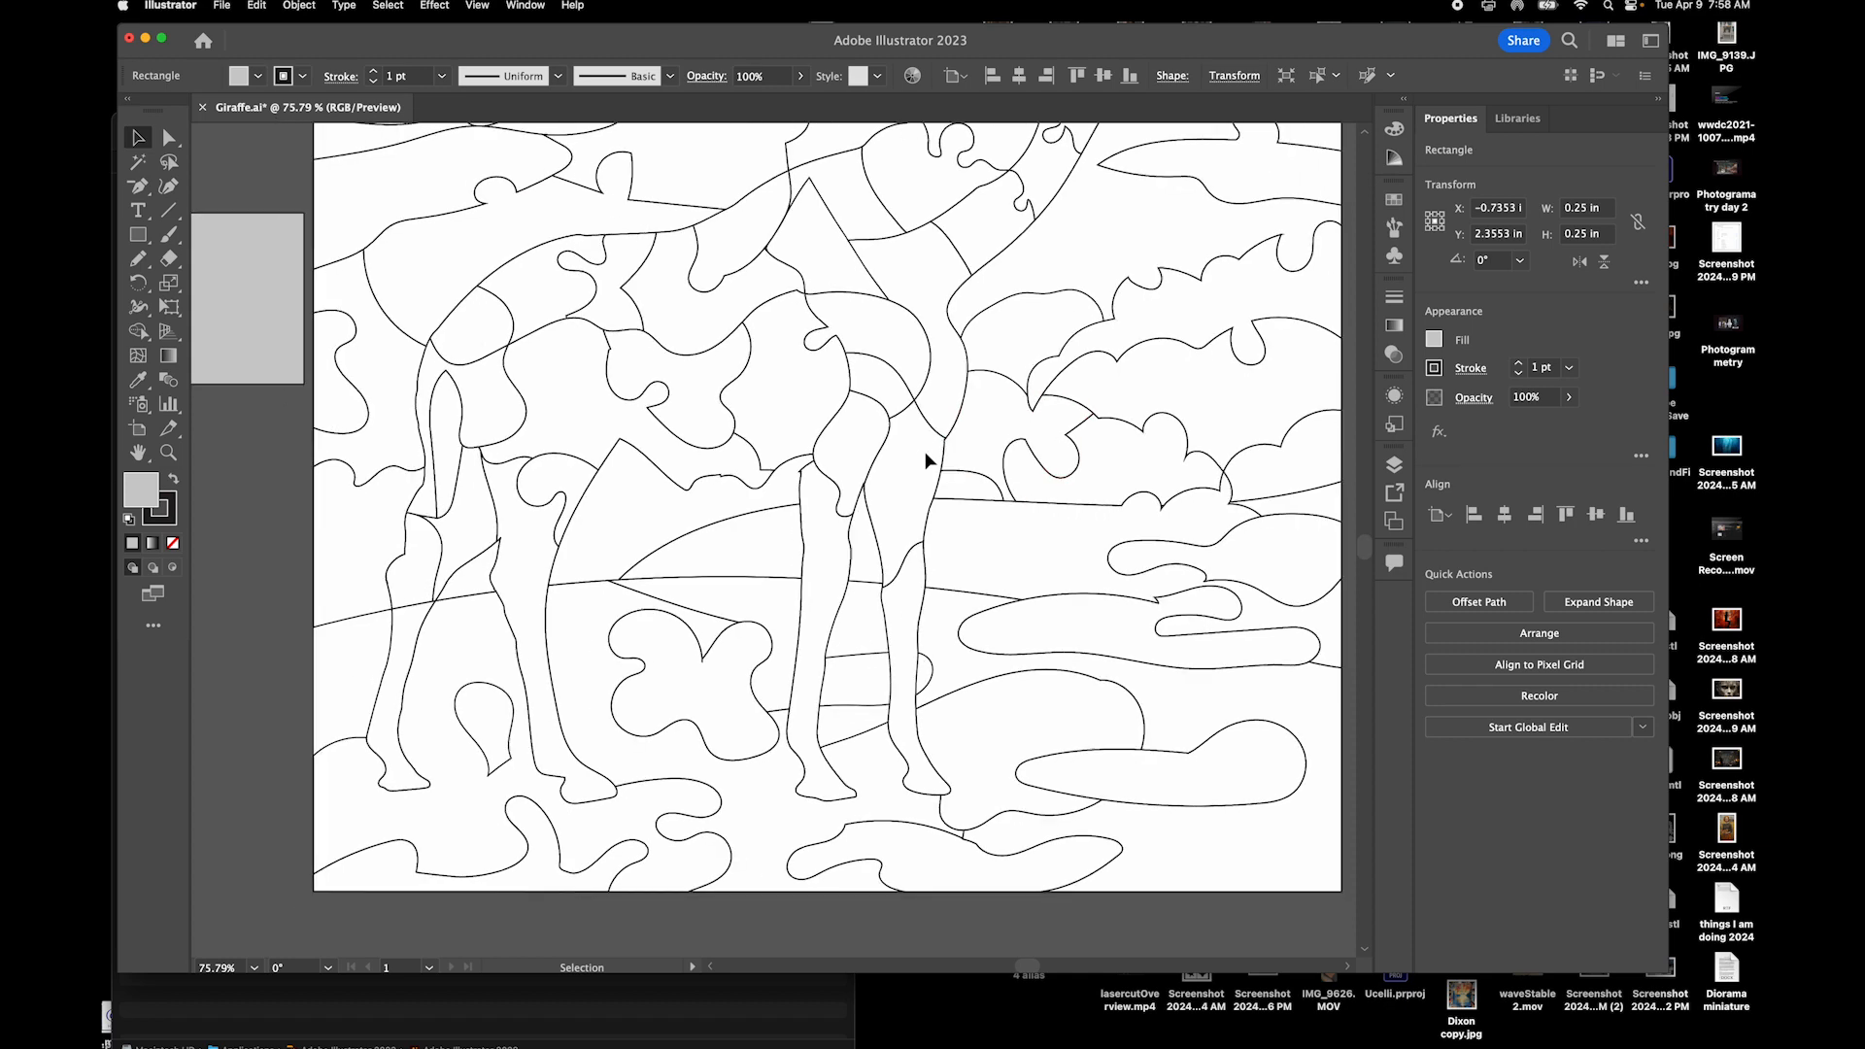
scroll(441, 350, "left", 5)
scroll(441, 350, "up", 1)
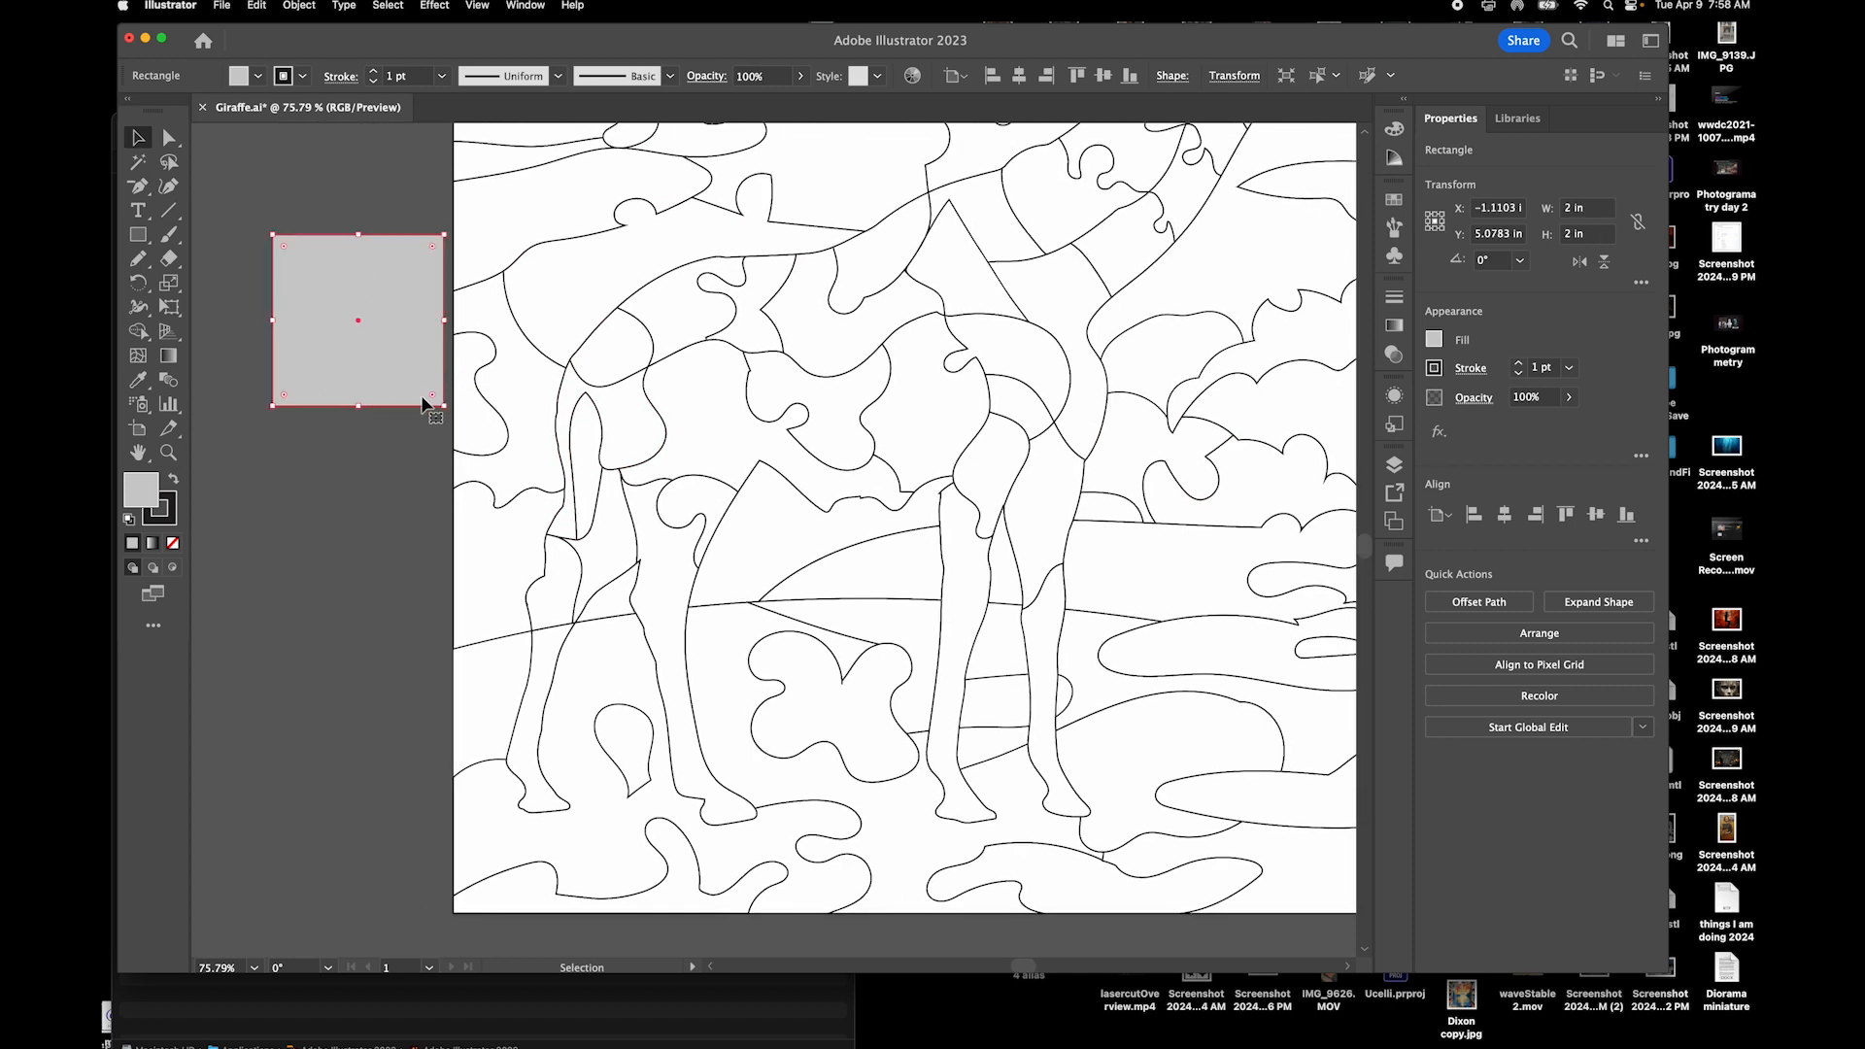
scroll(425, 403, "right", 4)
scroll(425, 404, "up", 2)
Select all the artwork and examine the extent of the large background pieces around the giraffe's head and neck with Shape Builder
key("super+a")
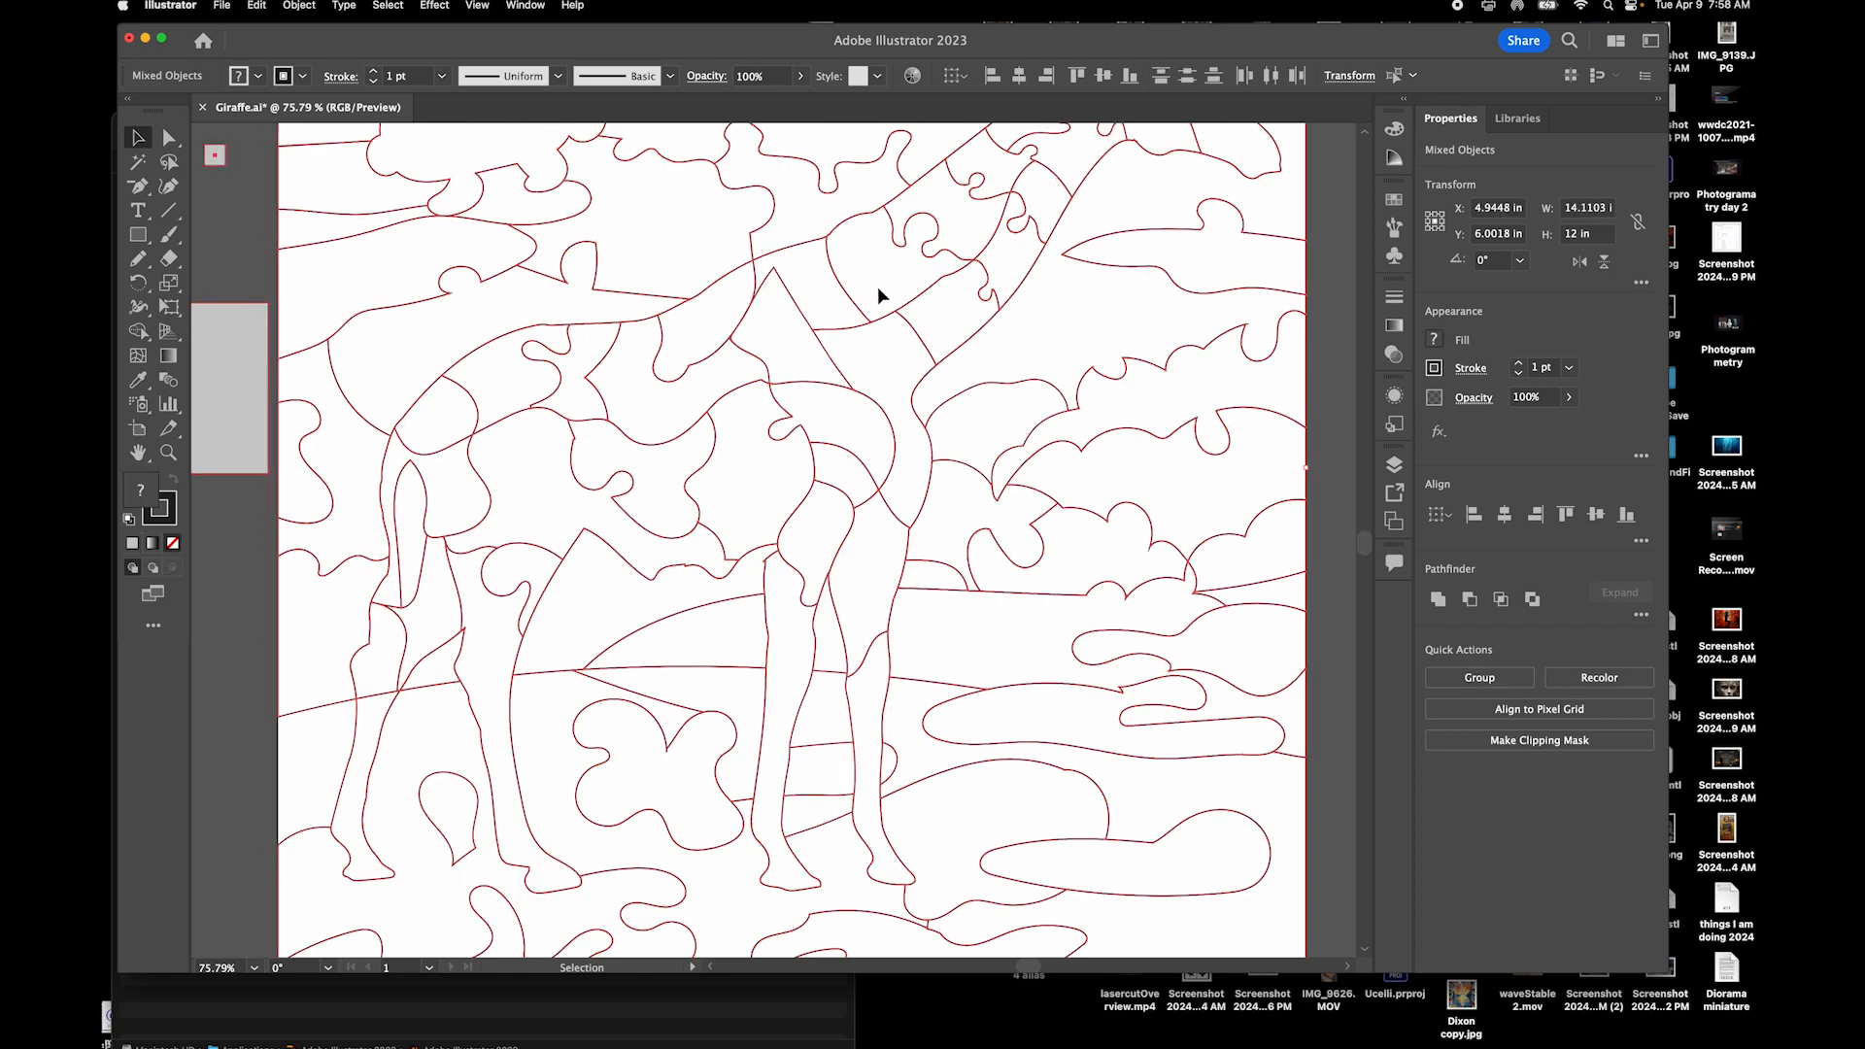
key("shift+m")
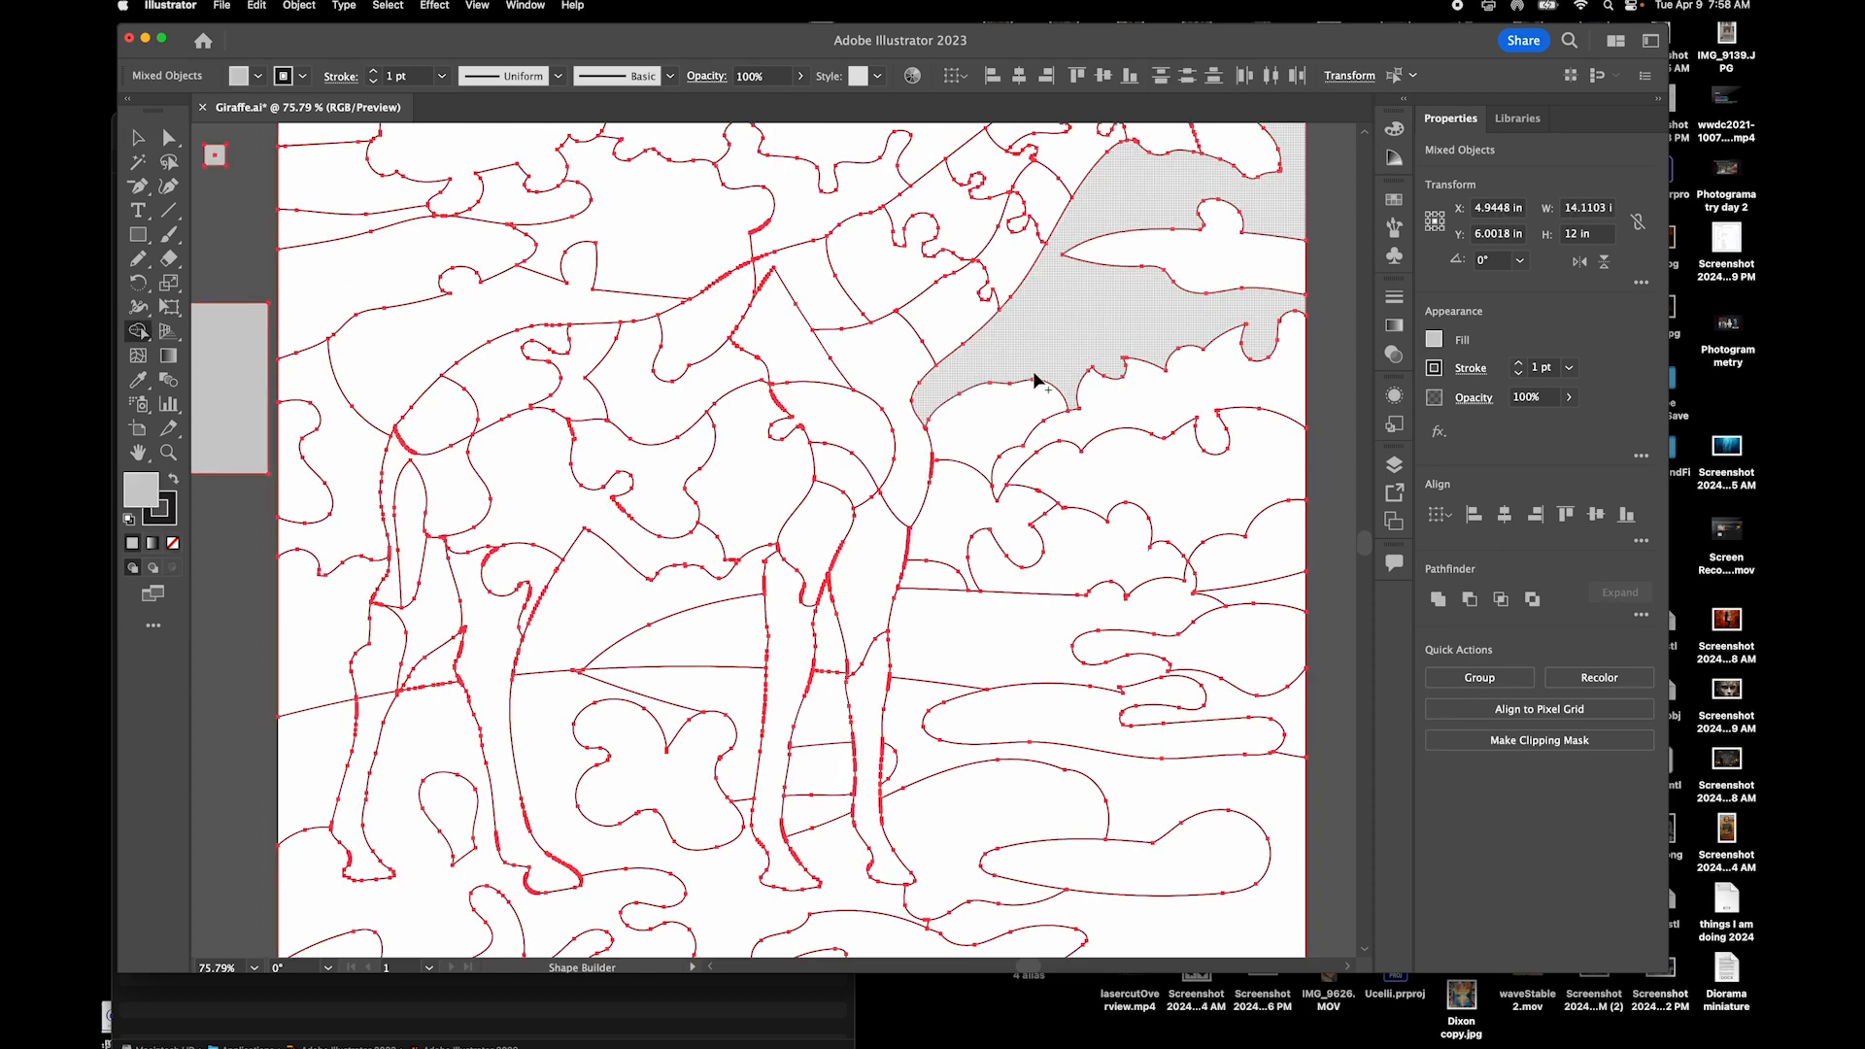
scroll(1035, 379, "right", 2)
scroll(1036, 379, "up", 3)
scroll(988, 428, "down", 3)
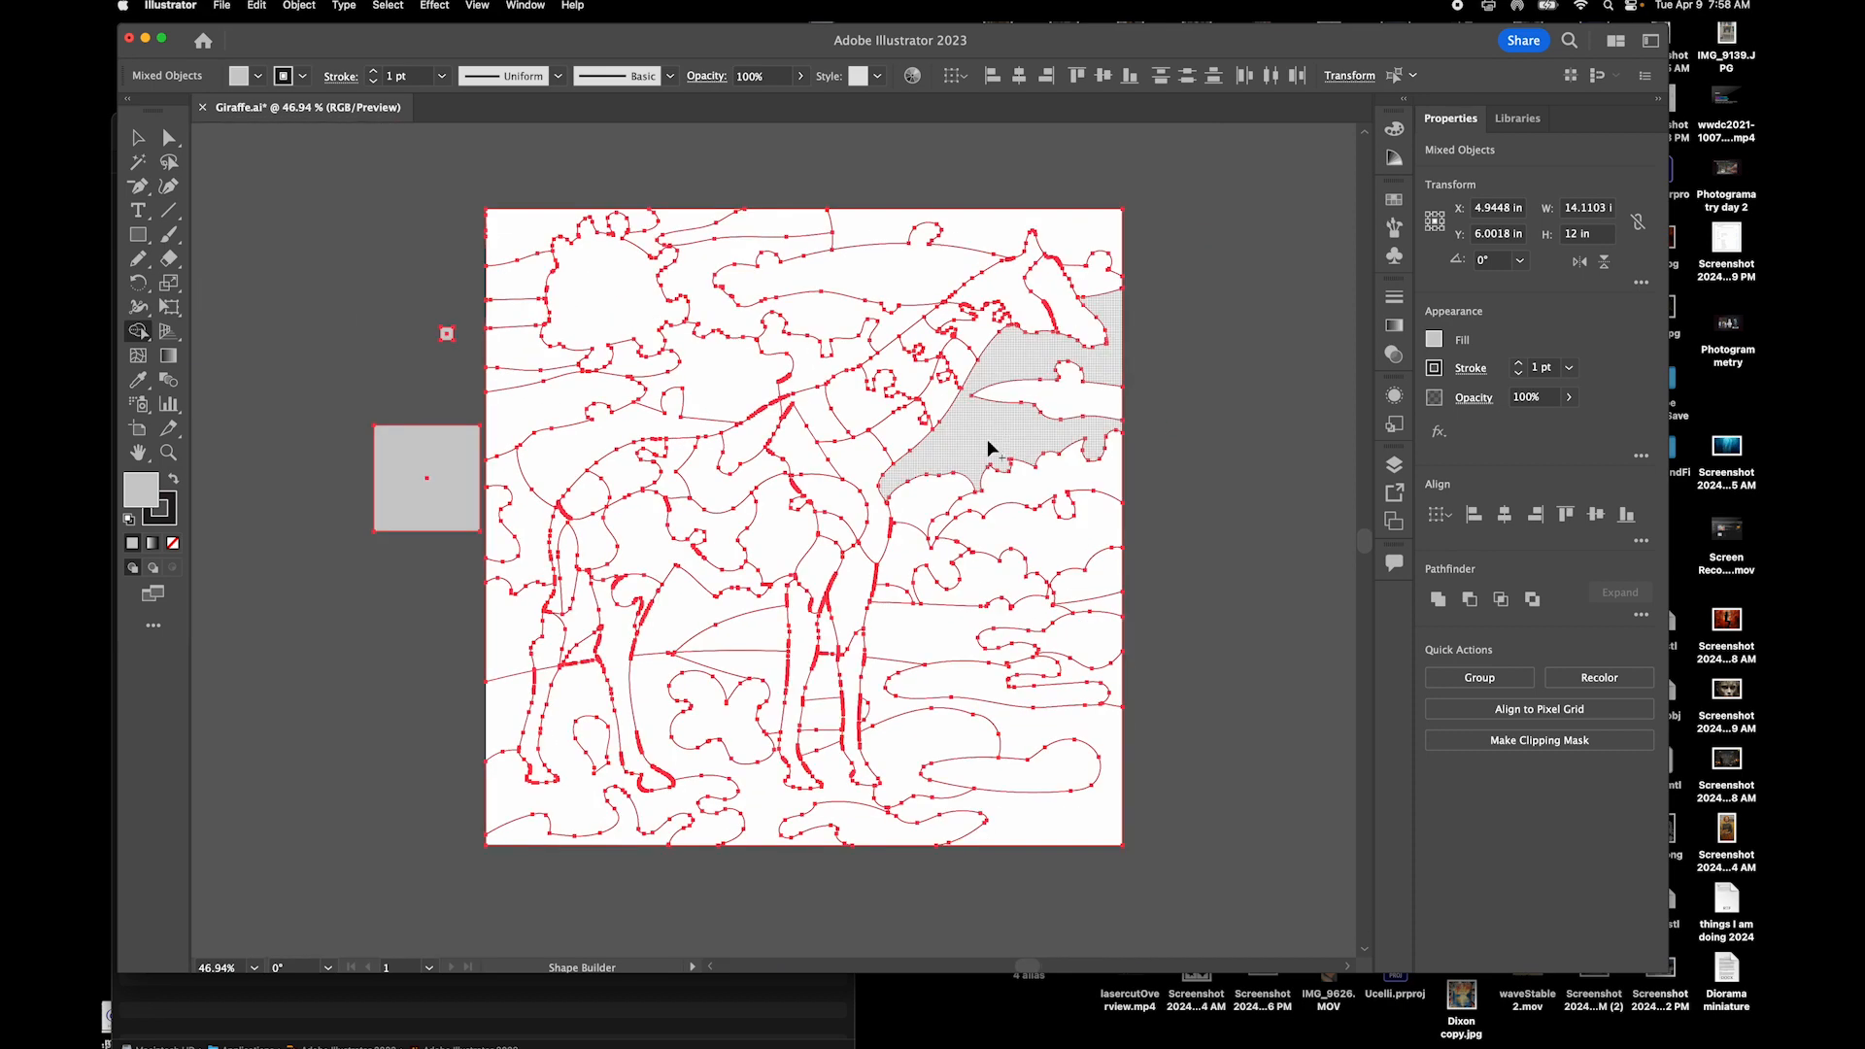
scroll(1008, 450, "right", 2)
scroll(1009, 450, "up", 1)
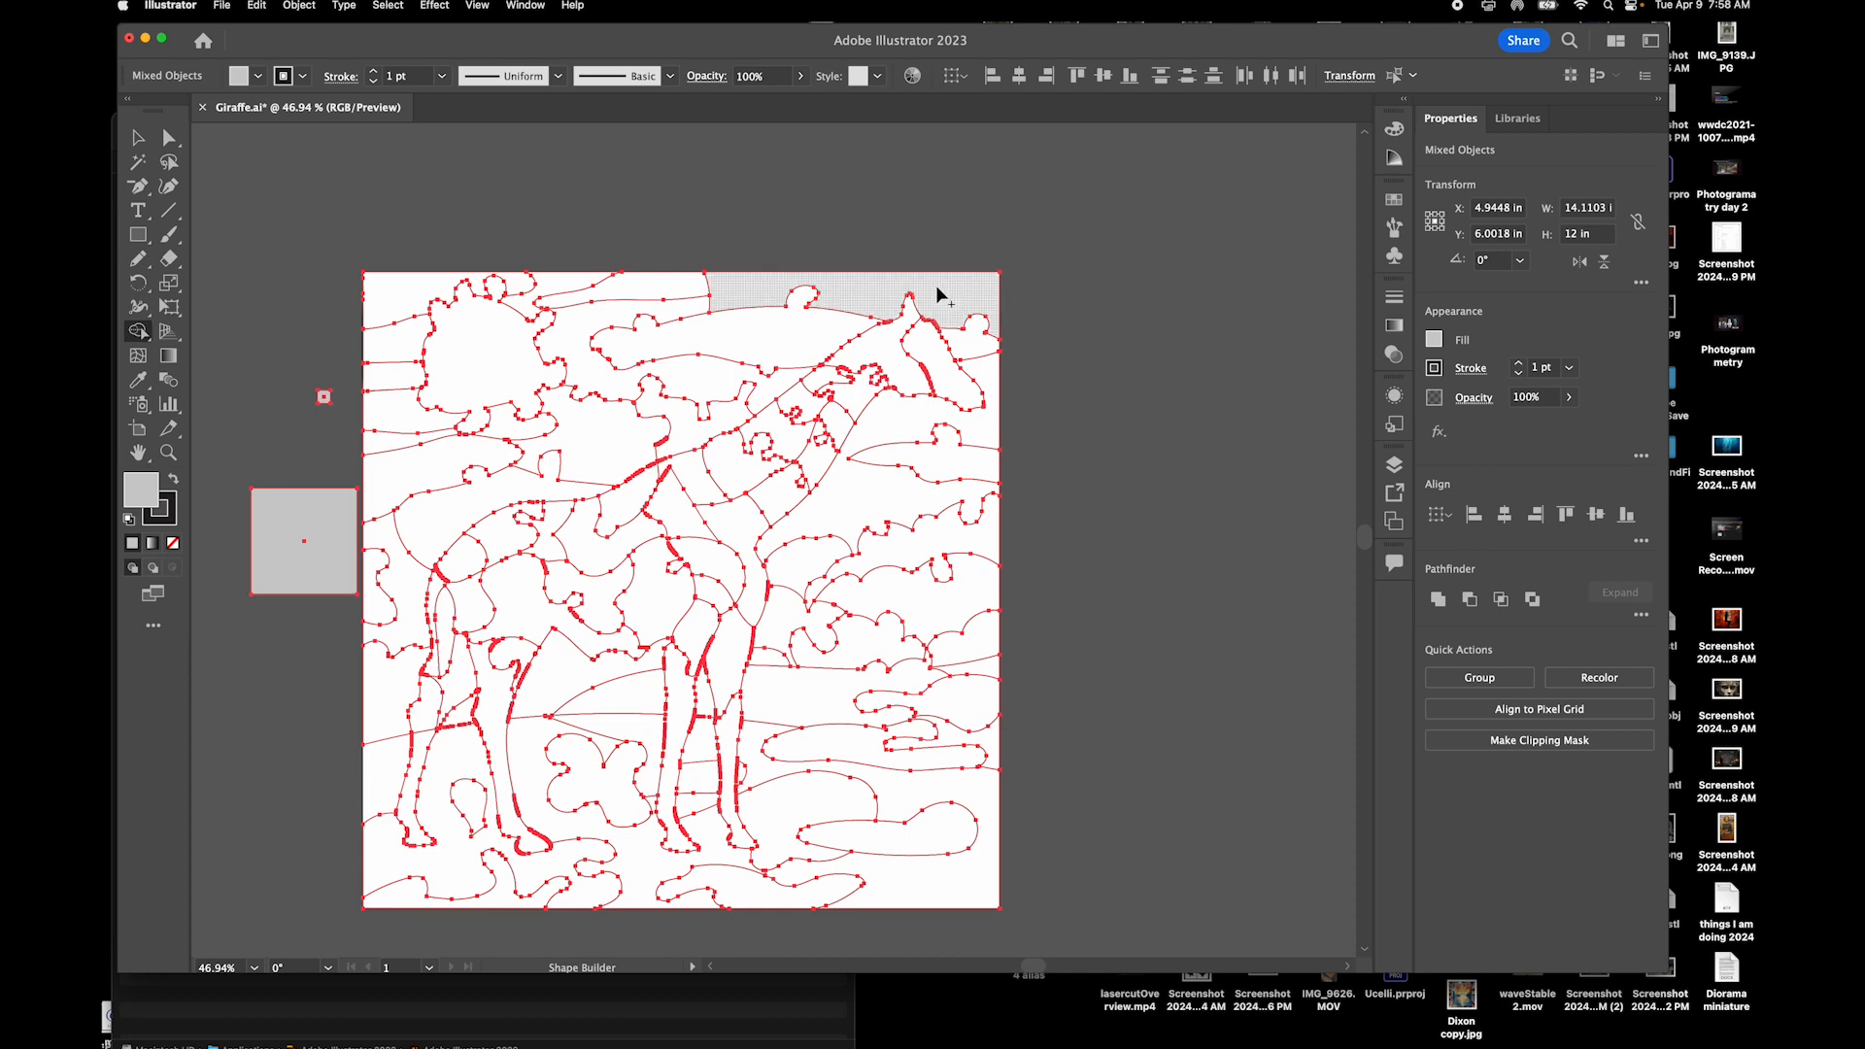
scroll(902, 488, "up", 5)
scroll(902, 488, "down", 1)
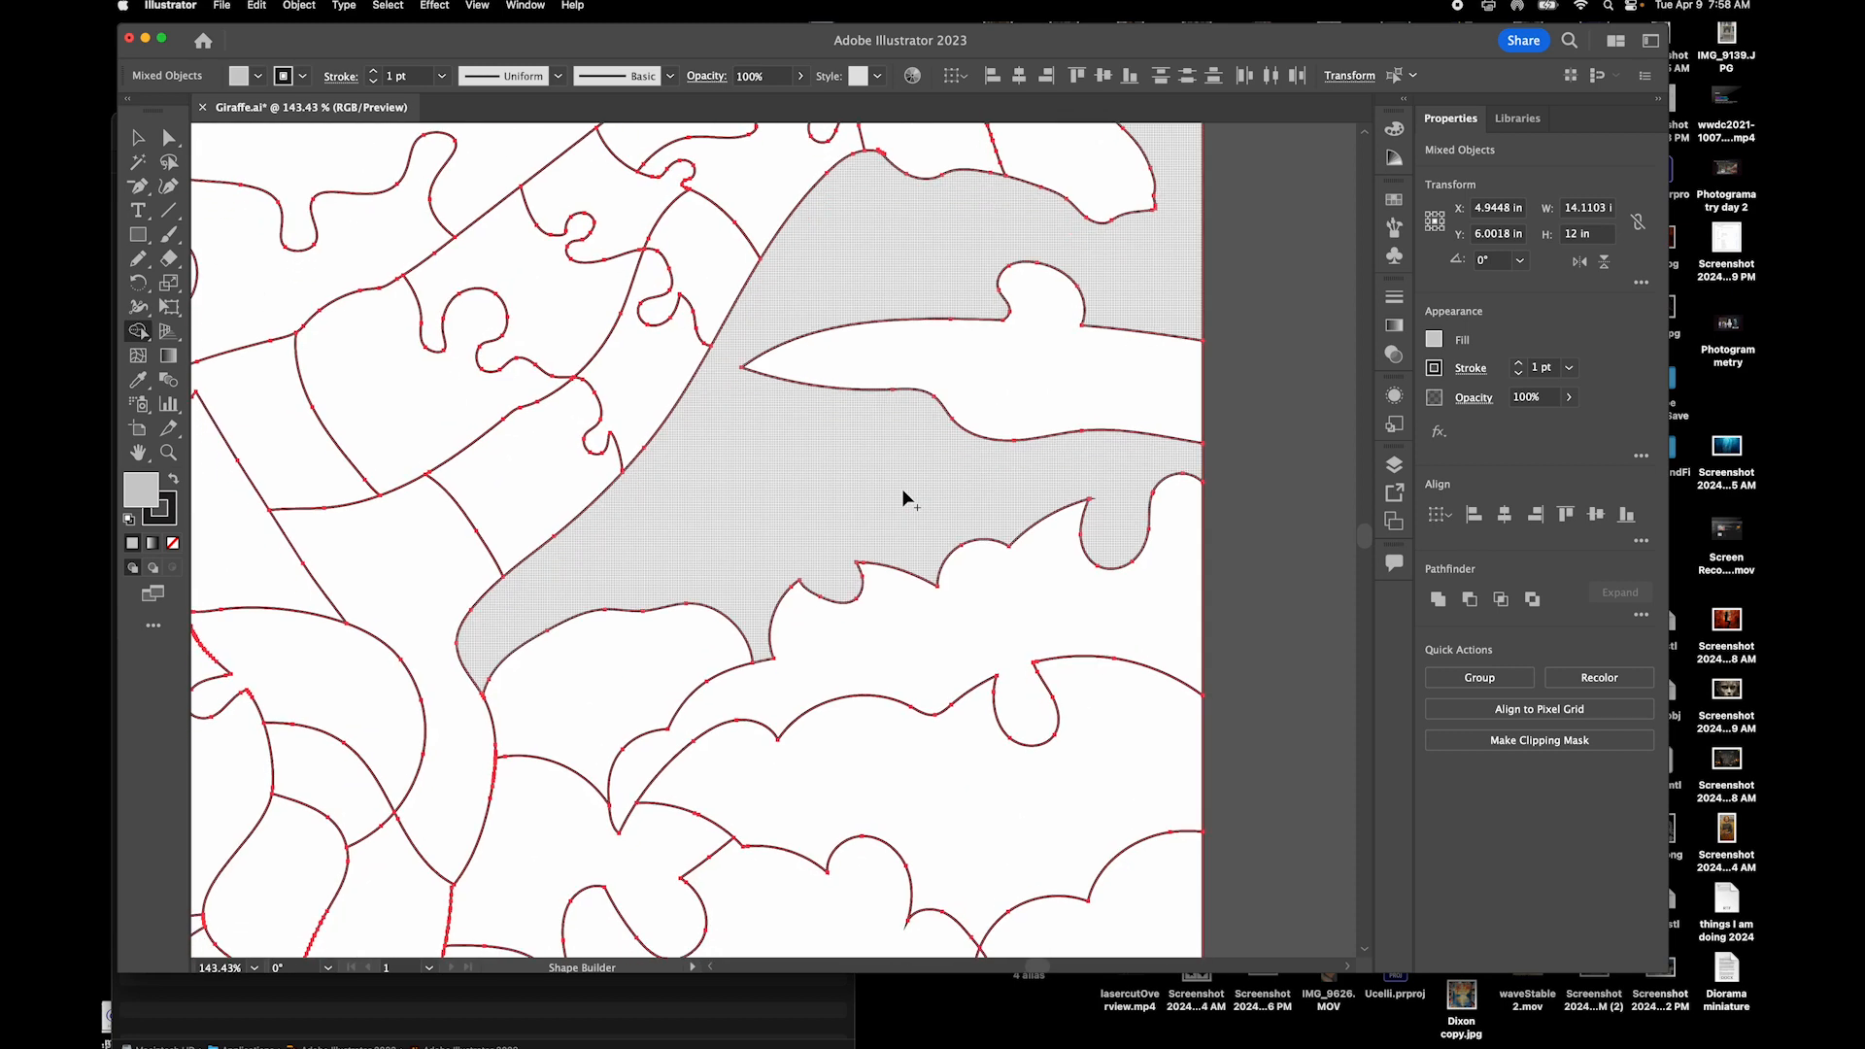
Accept the Pencil tool options with fidelity at Smooth and deselect all the artwork
left_click(143, 262)
double_click(146, 267)
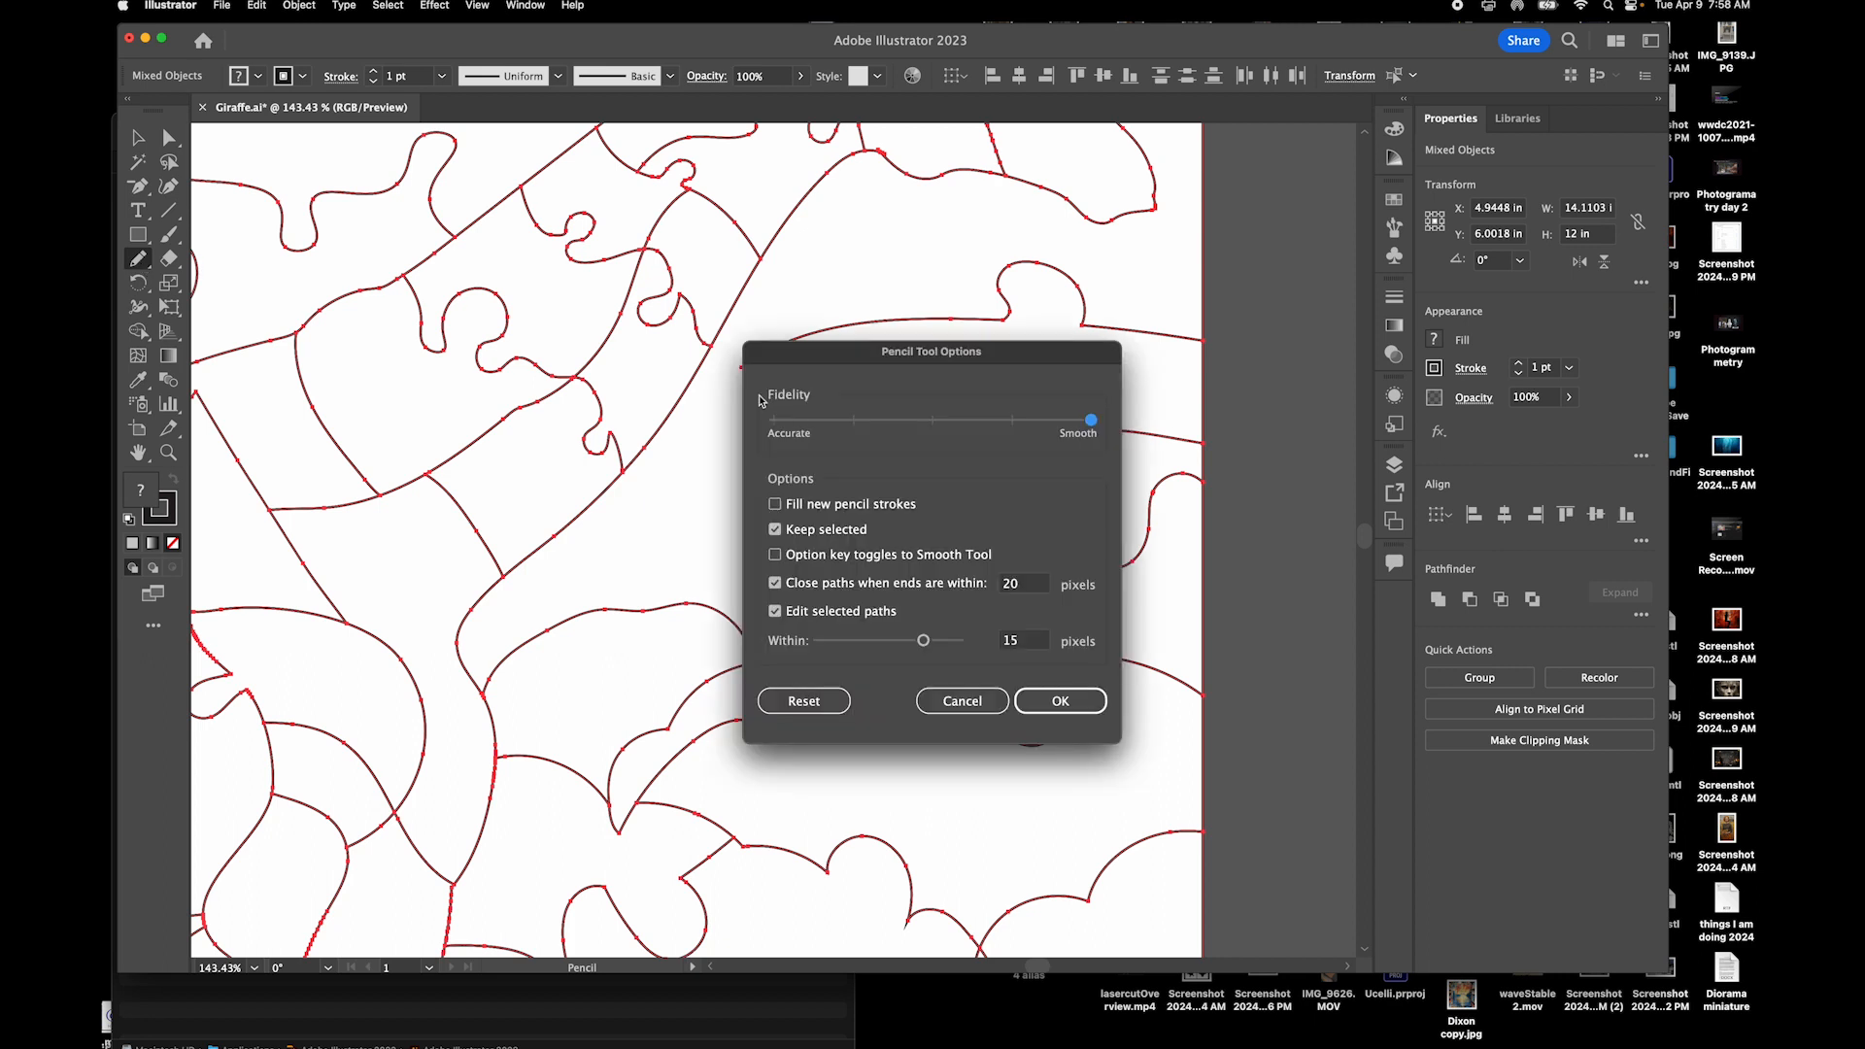
left_click(1056, 696)
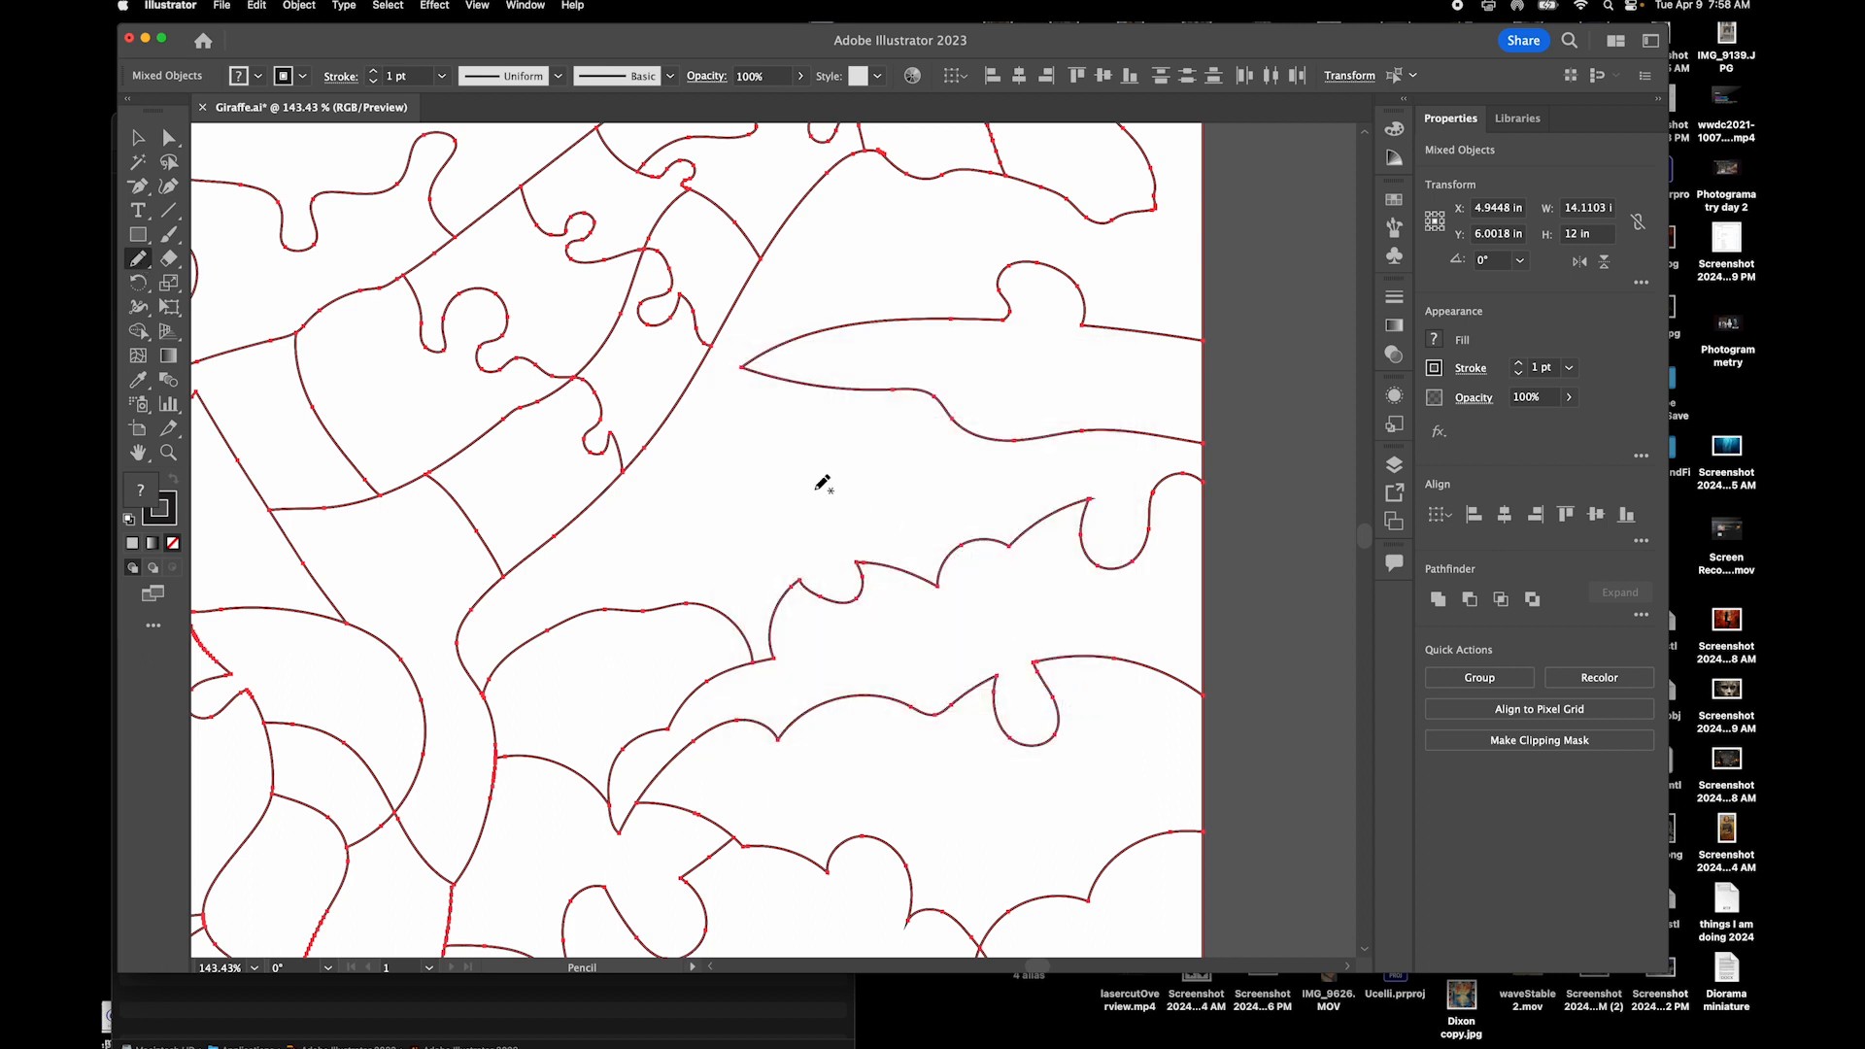
key("v")
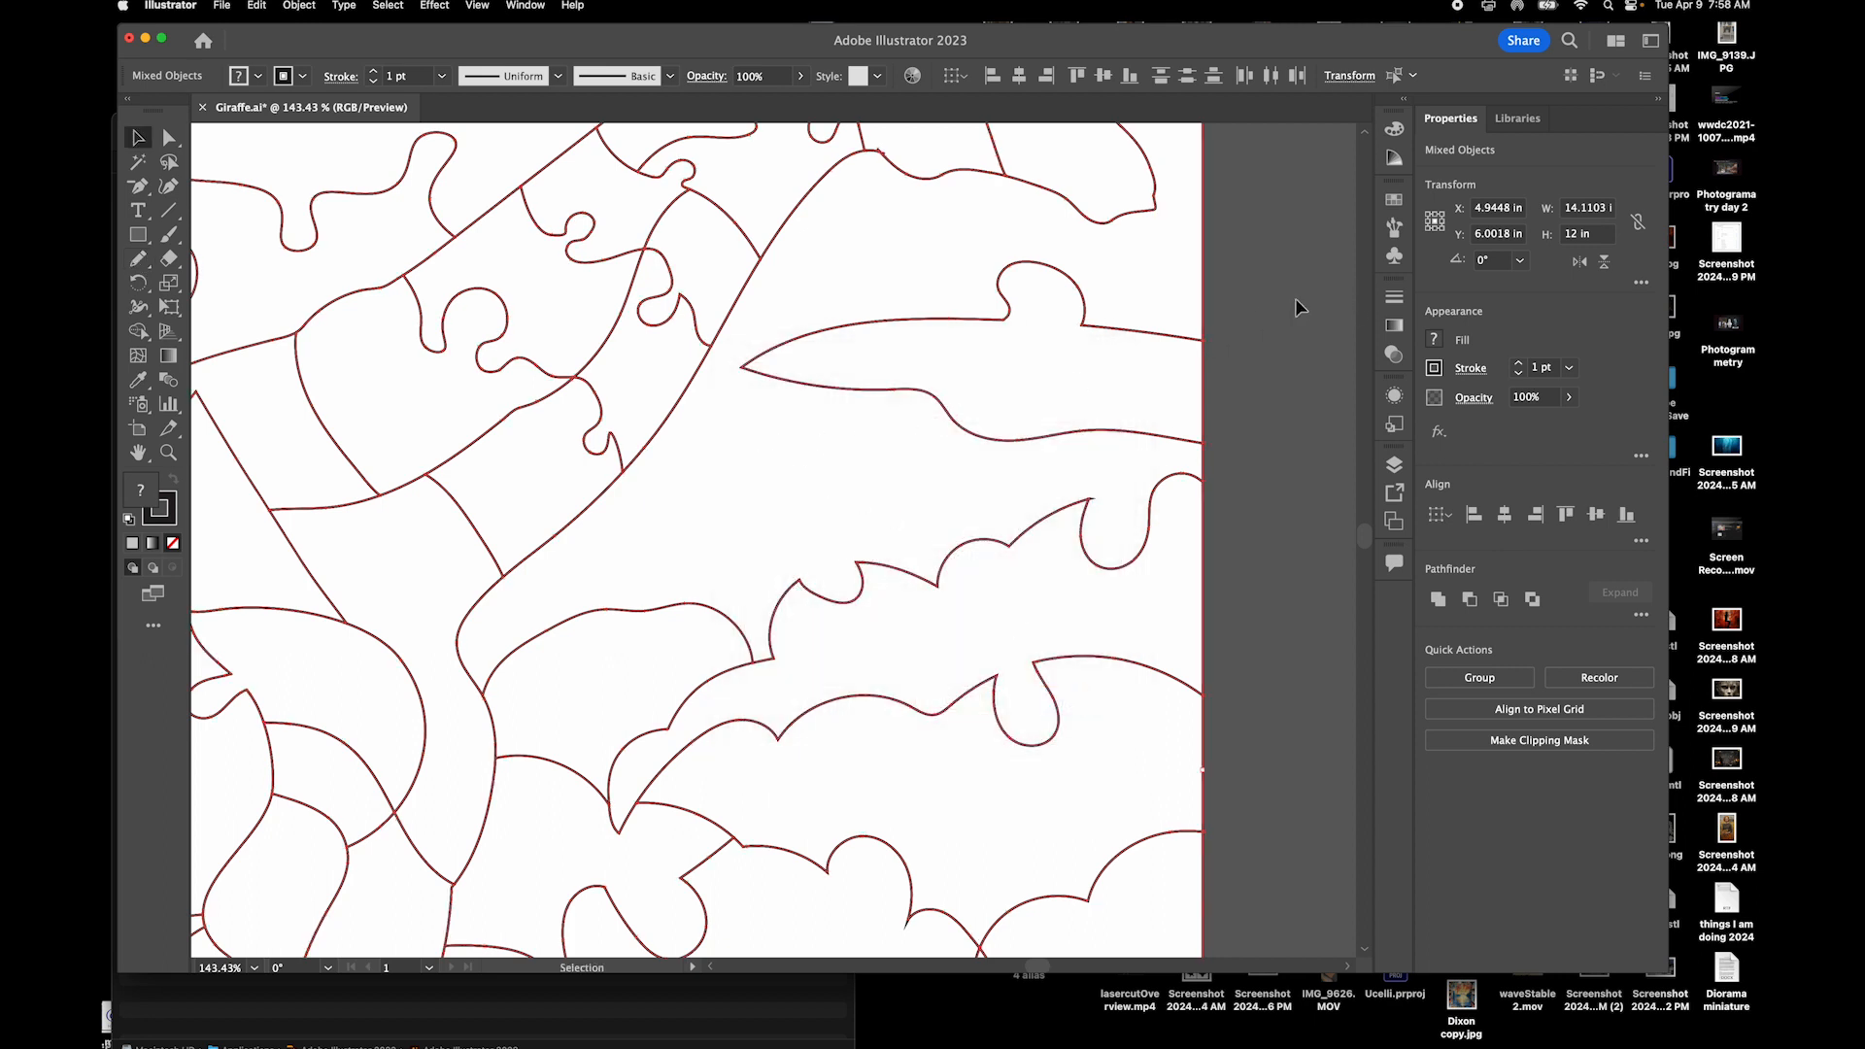
left_click(1296, 301)
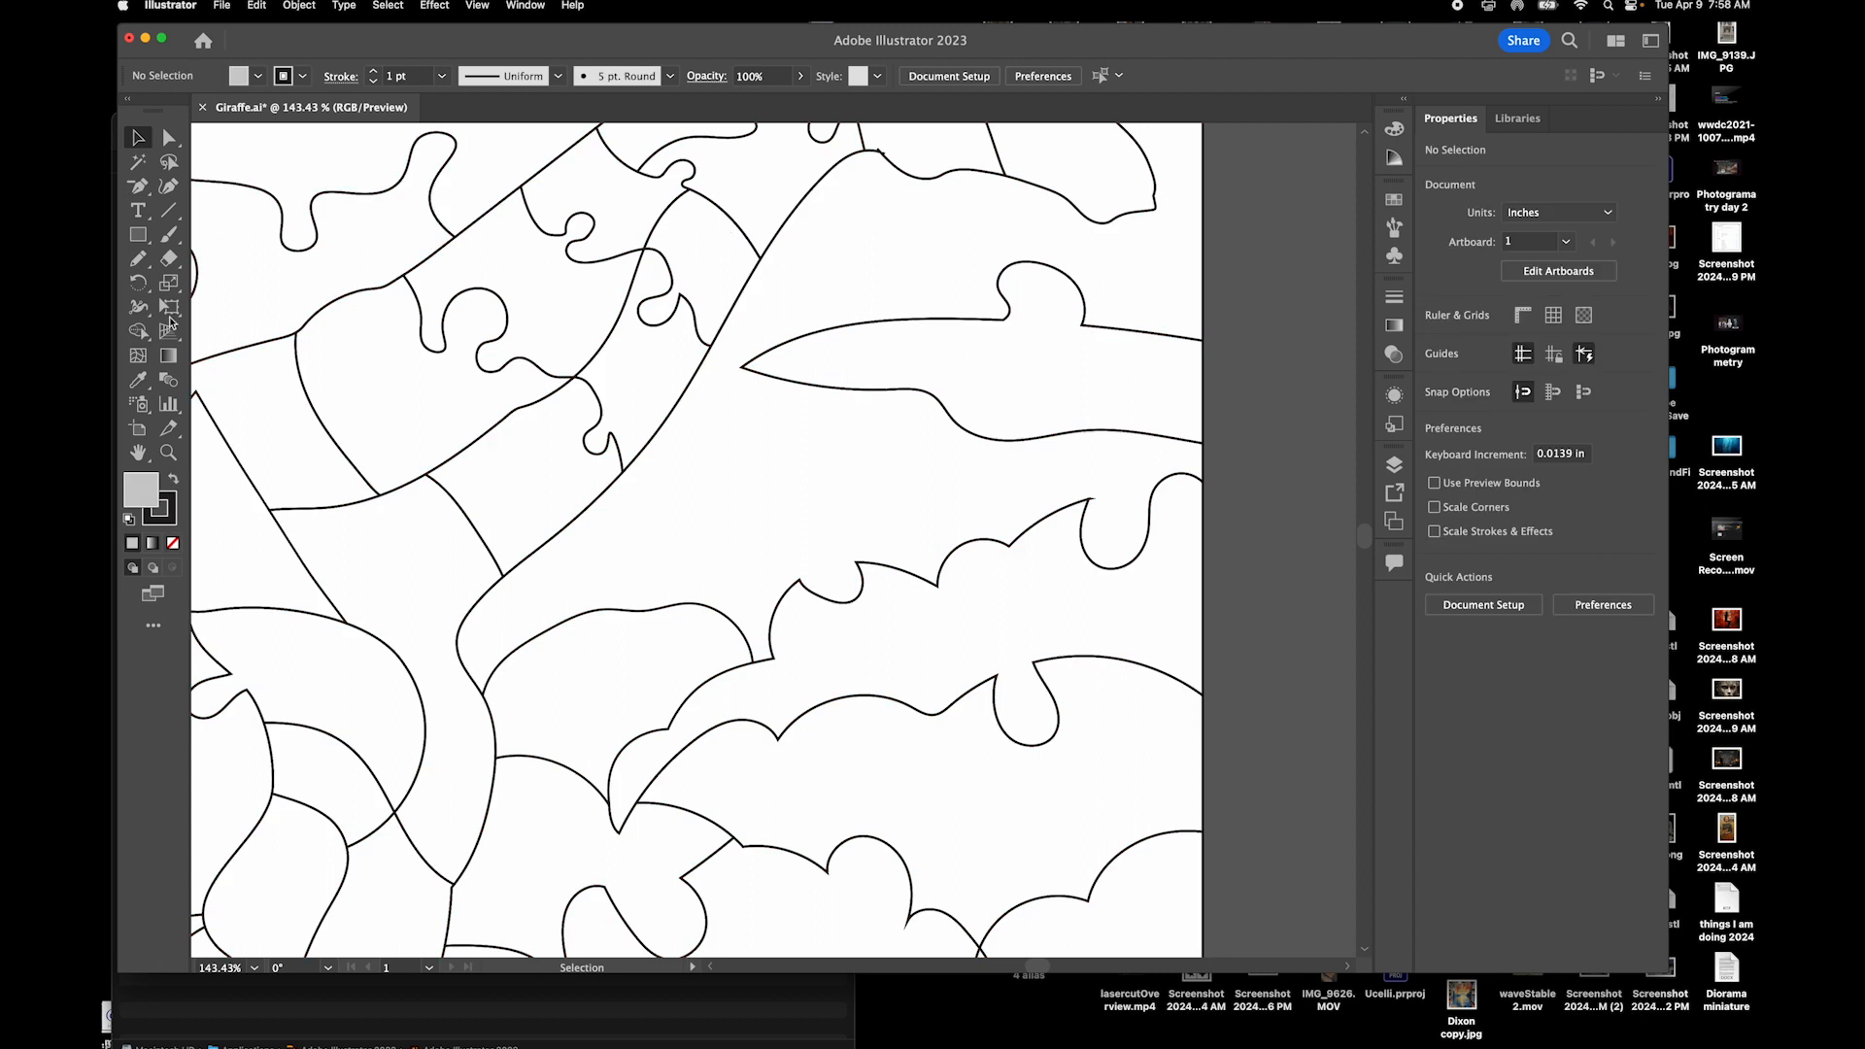
Draw a wavy Pencil line about 1.06 in wide and 0.56 in high from the front of the giraffe's neck to the adjacent pointed cloud
left_click(150, 267)
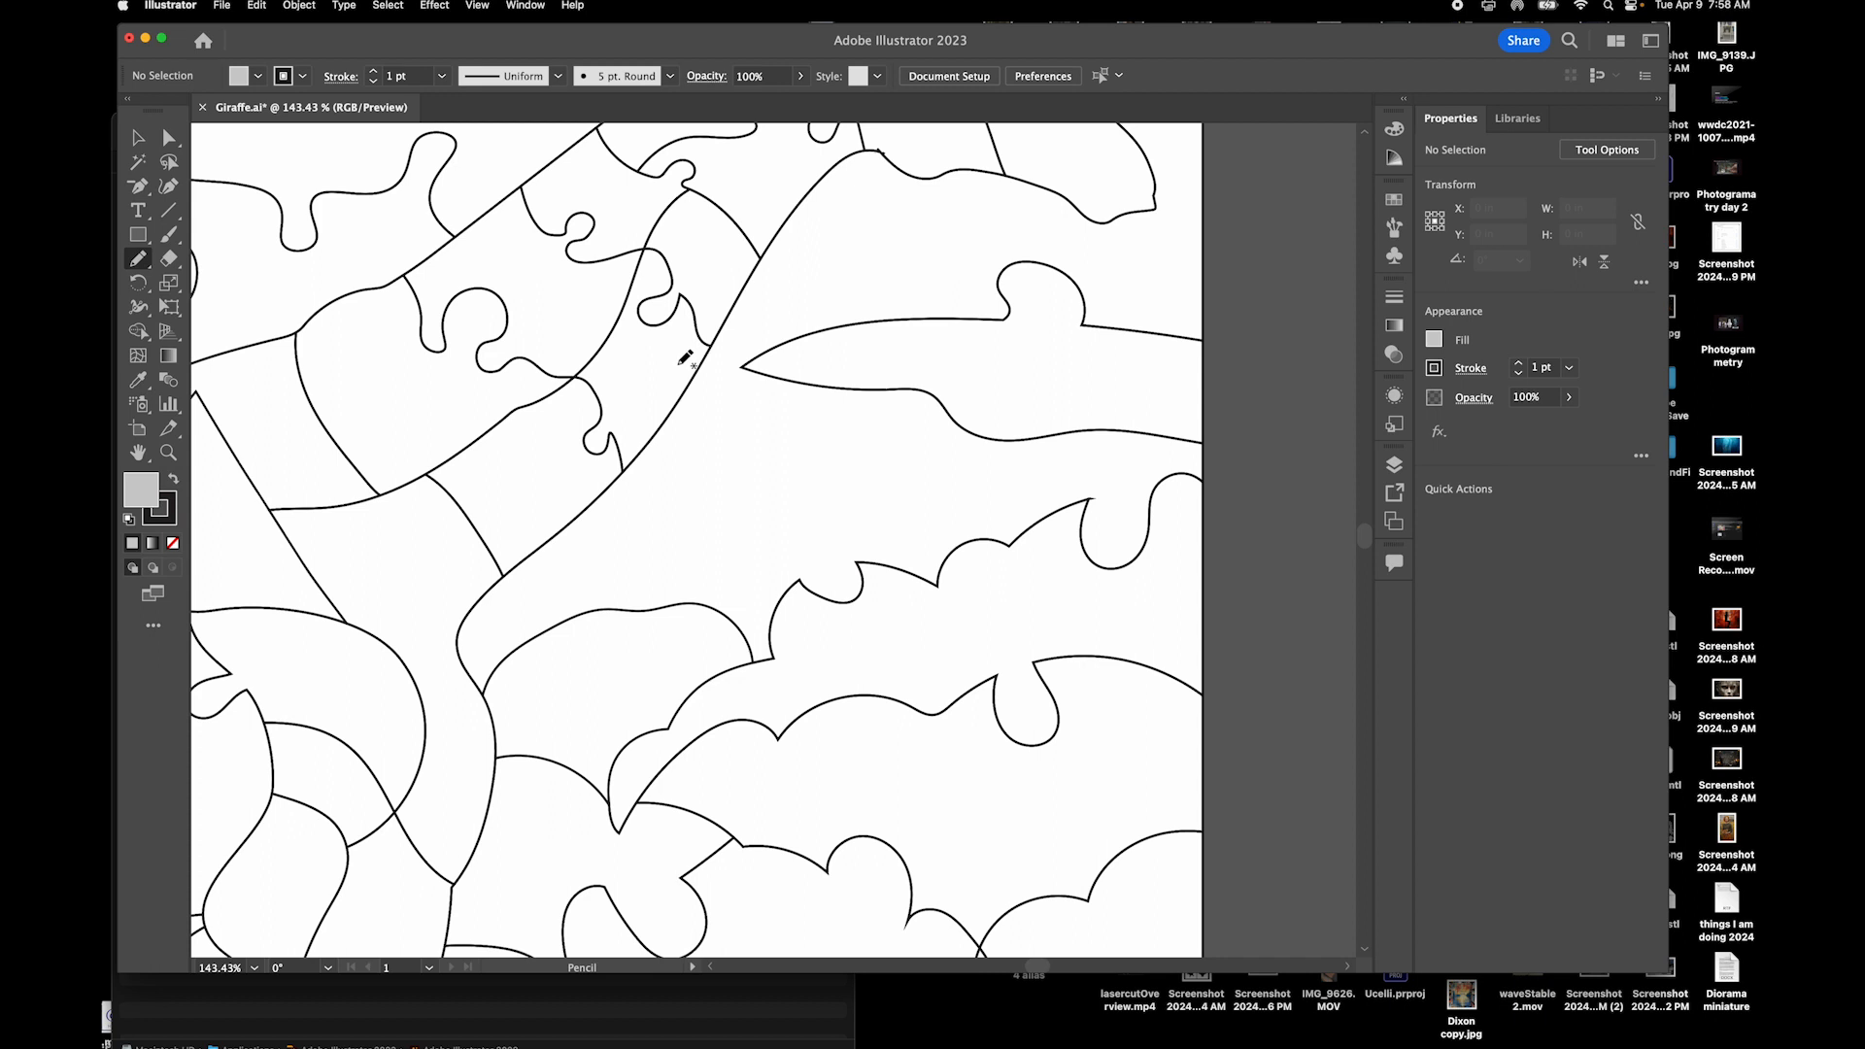
left_click_drag(695, 406, 747, 438)
left_click_drag(833, 384, 836, 382)
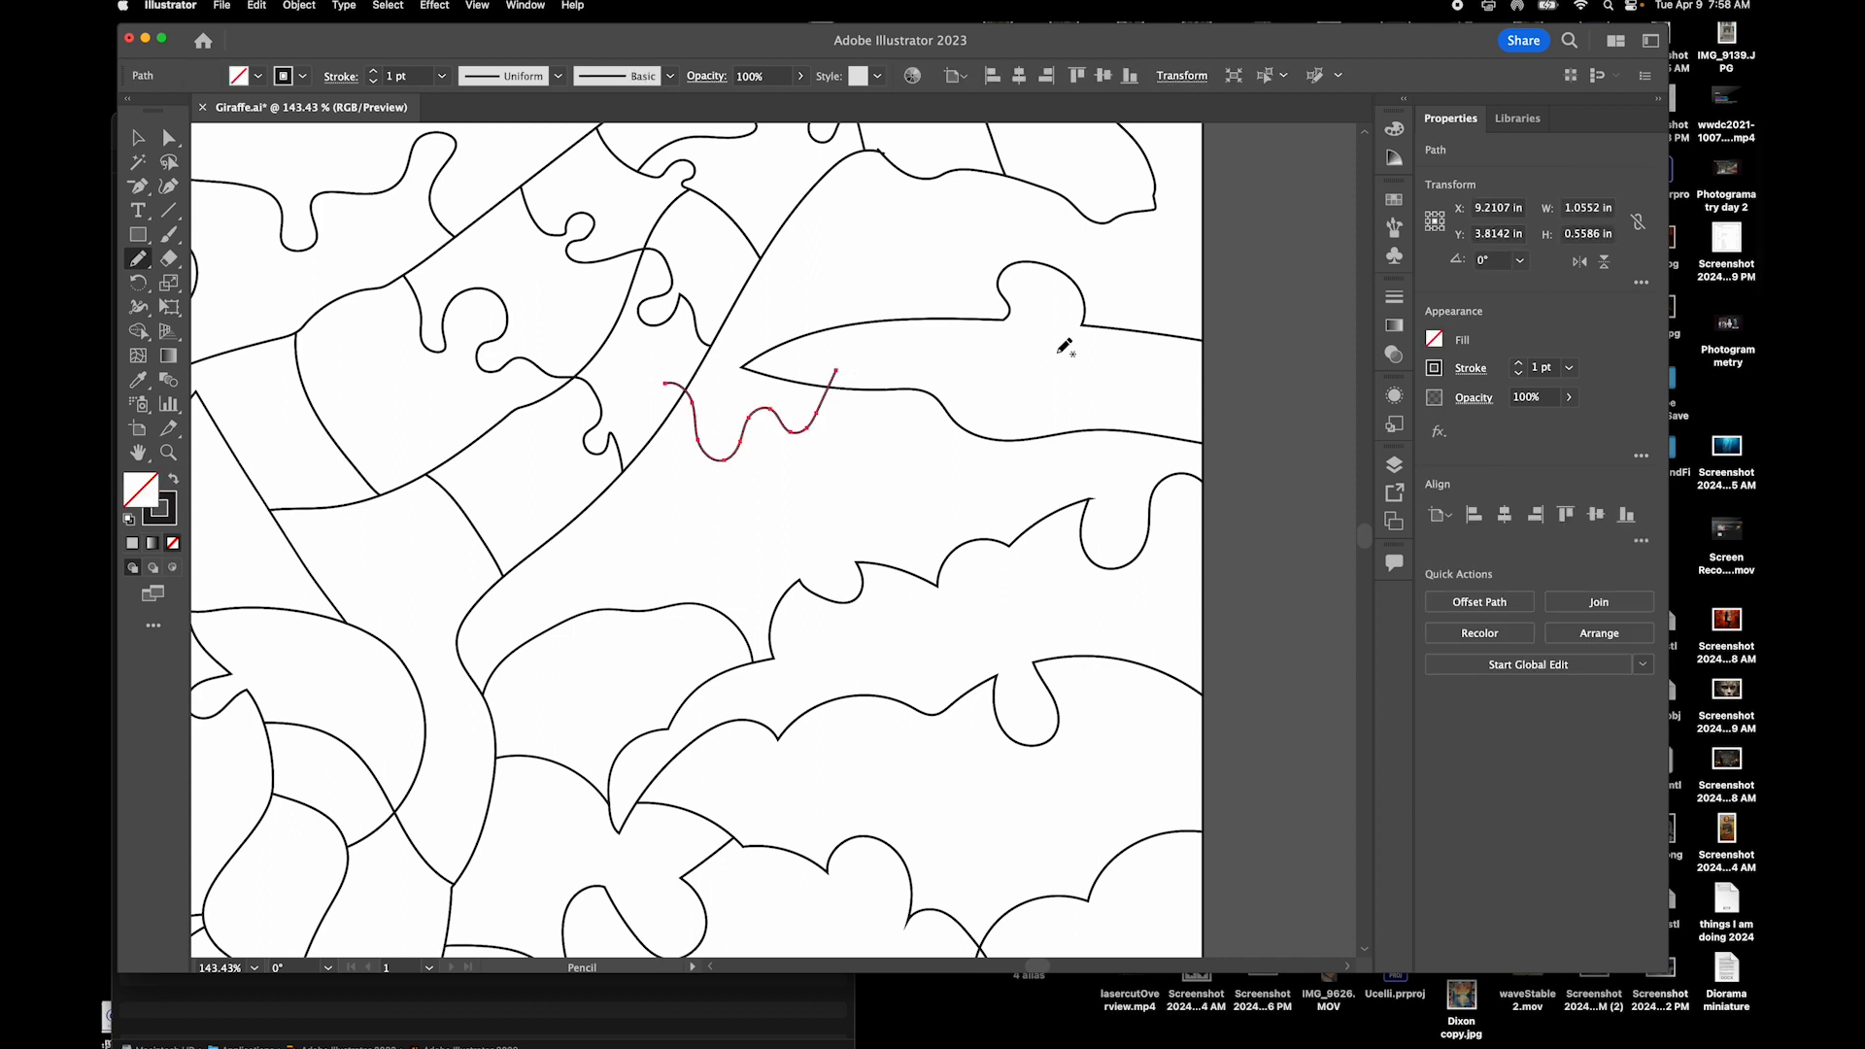
Select all the artwork, split the new wavy line at its crossings with Shape Builder, and delete its overhanging end inside the neck
scroll(1068, 346, "up", 2)
scroll(1069, 346, "right", 2)
scroll(1076, 311, "up", 3)
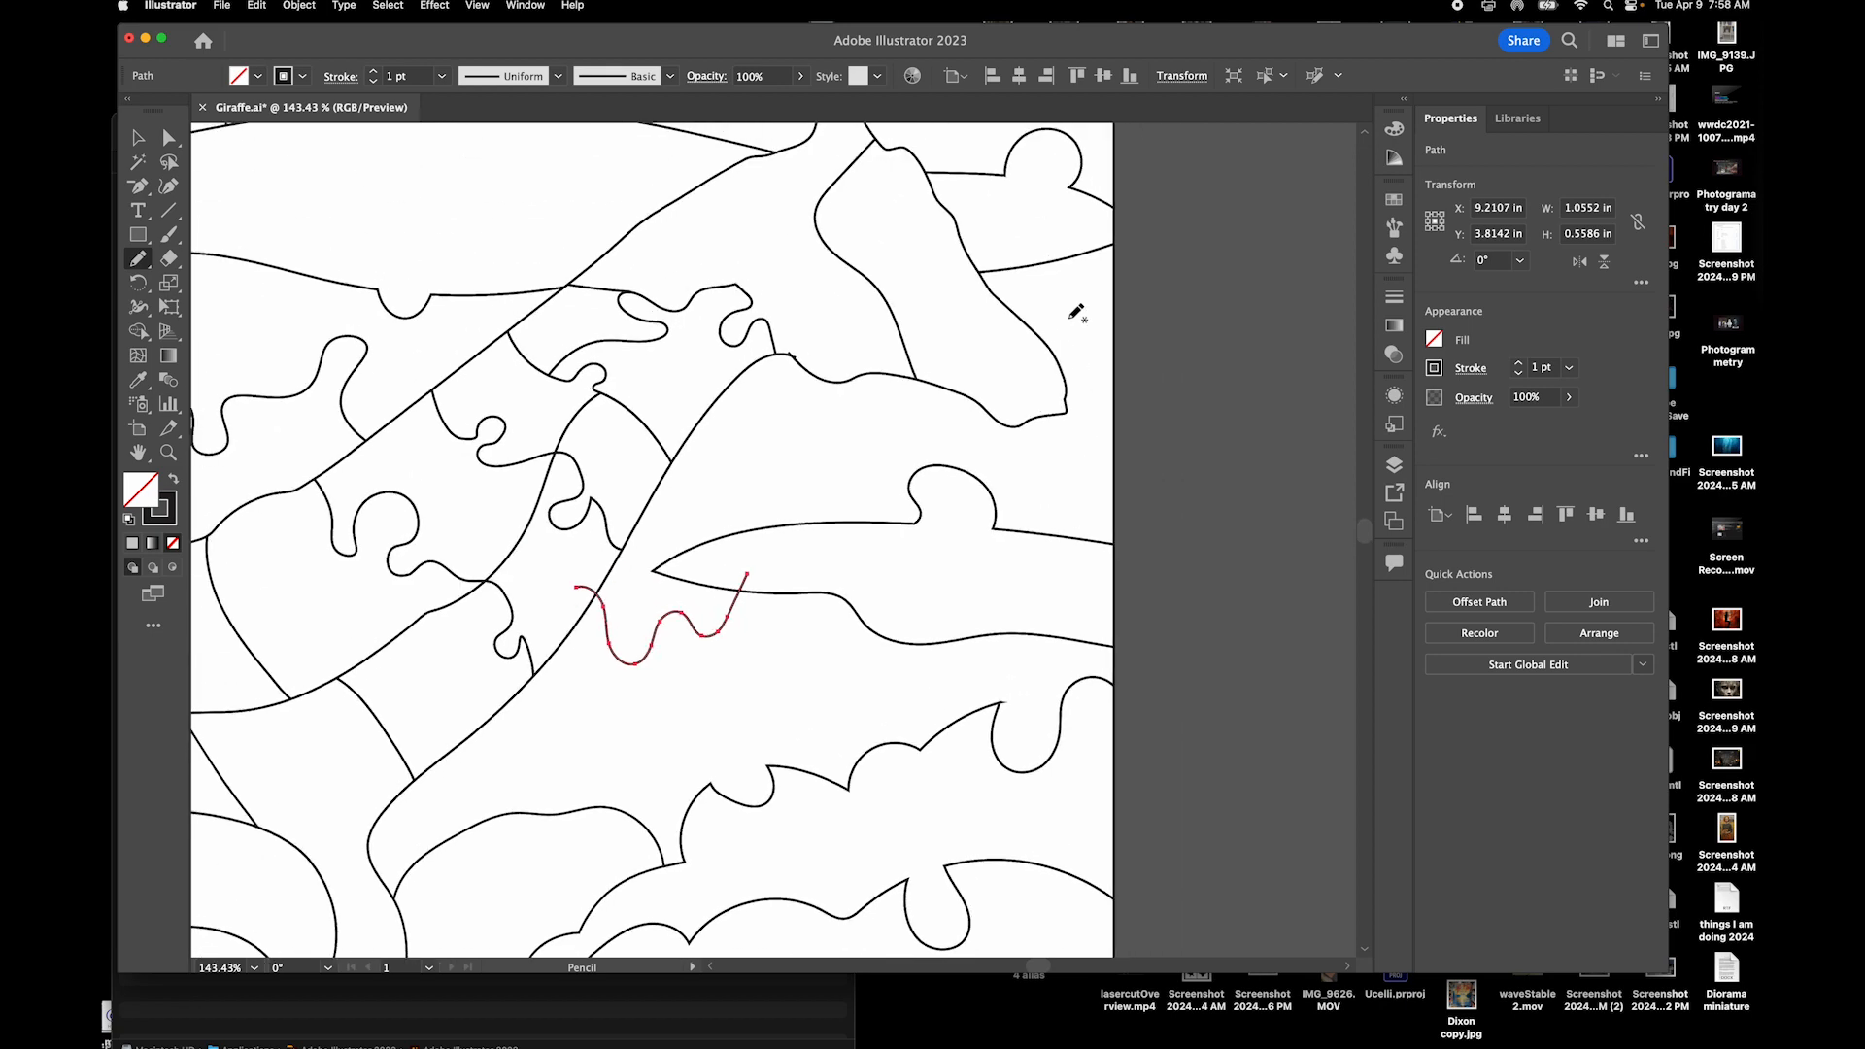
scroll(1076, 311, "left", 5)
scroll(1069, 595, "down", 3)
scroll(1069, 594, "right", 3)
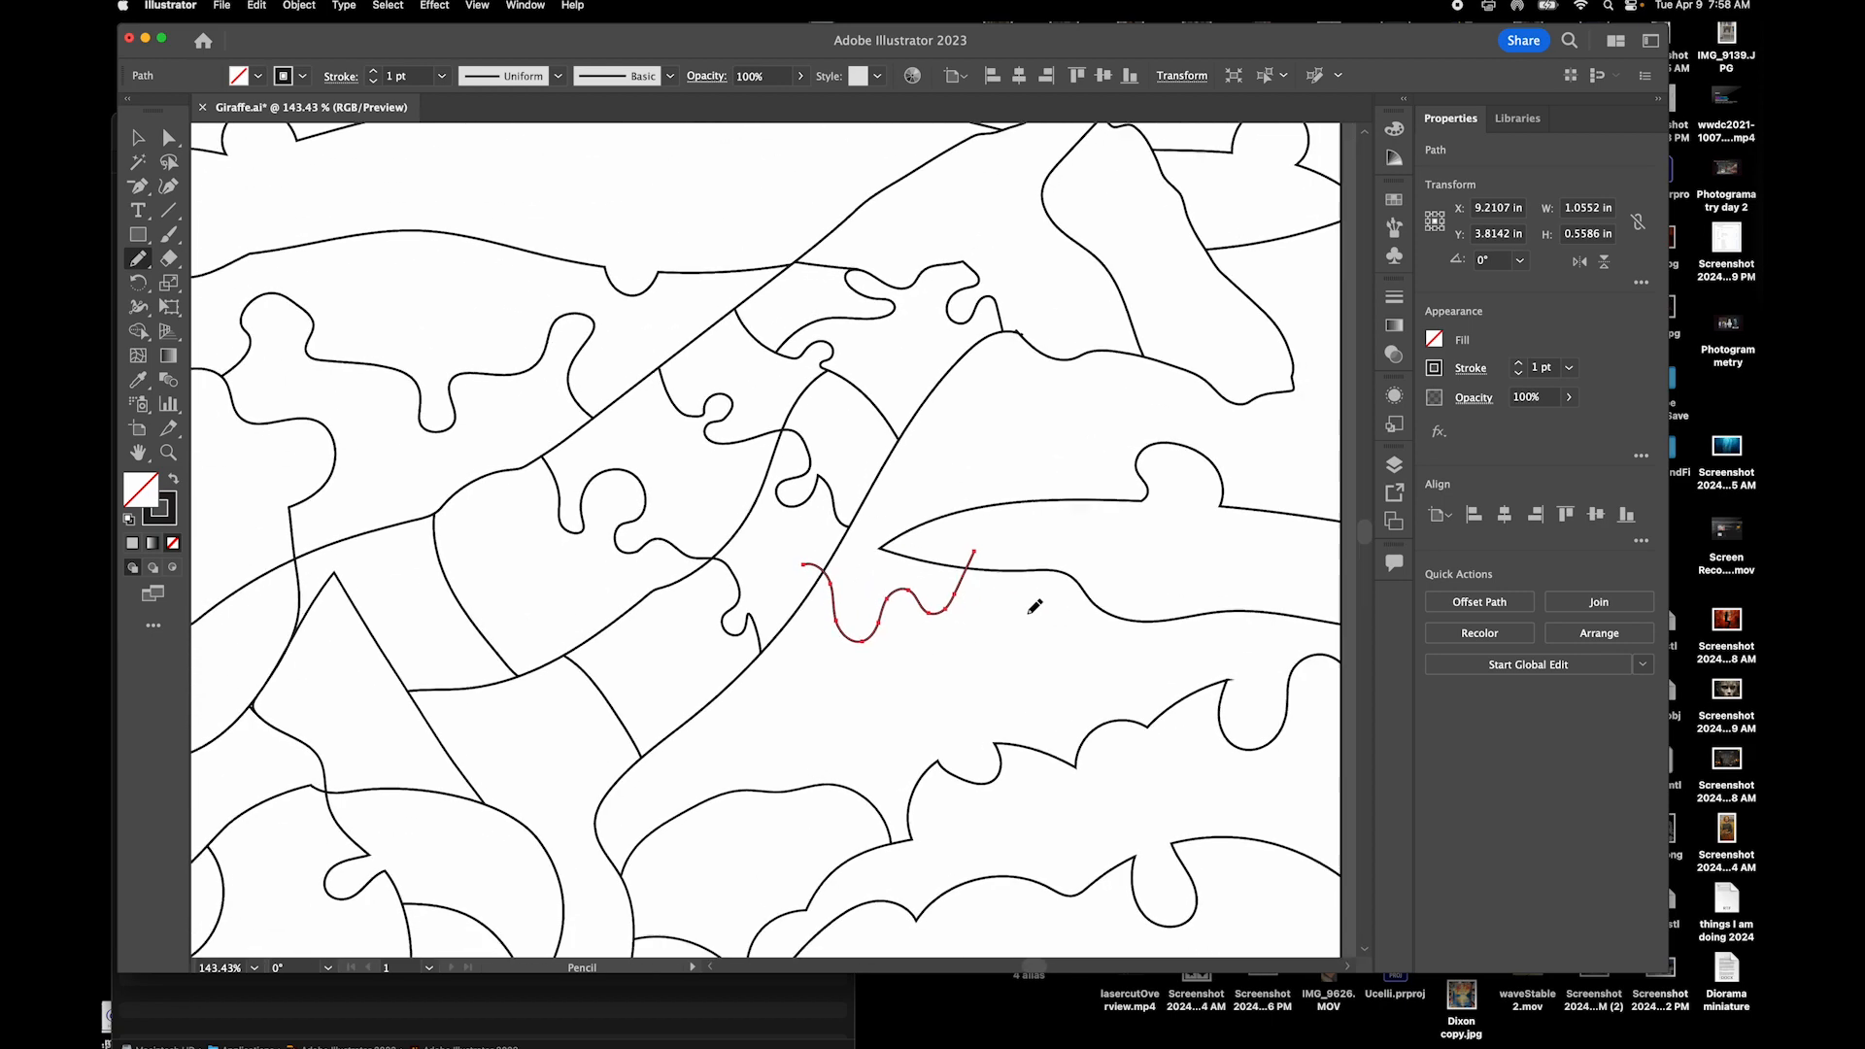
key("ctrl+a")
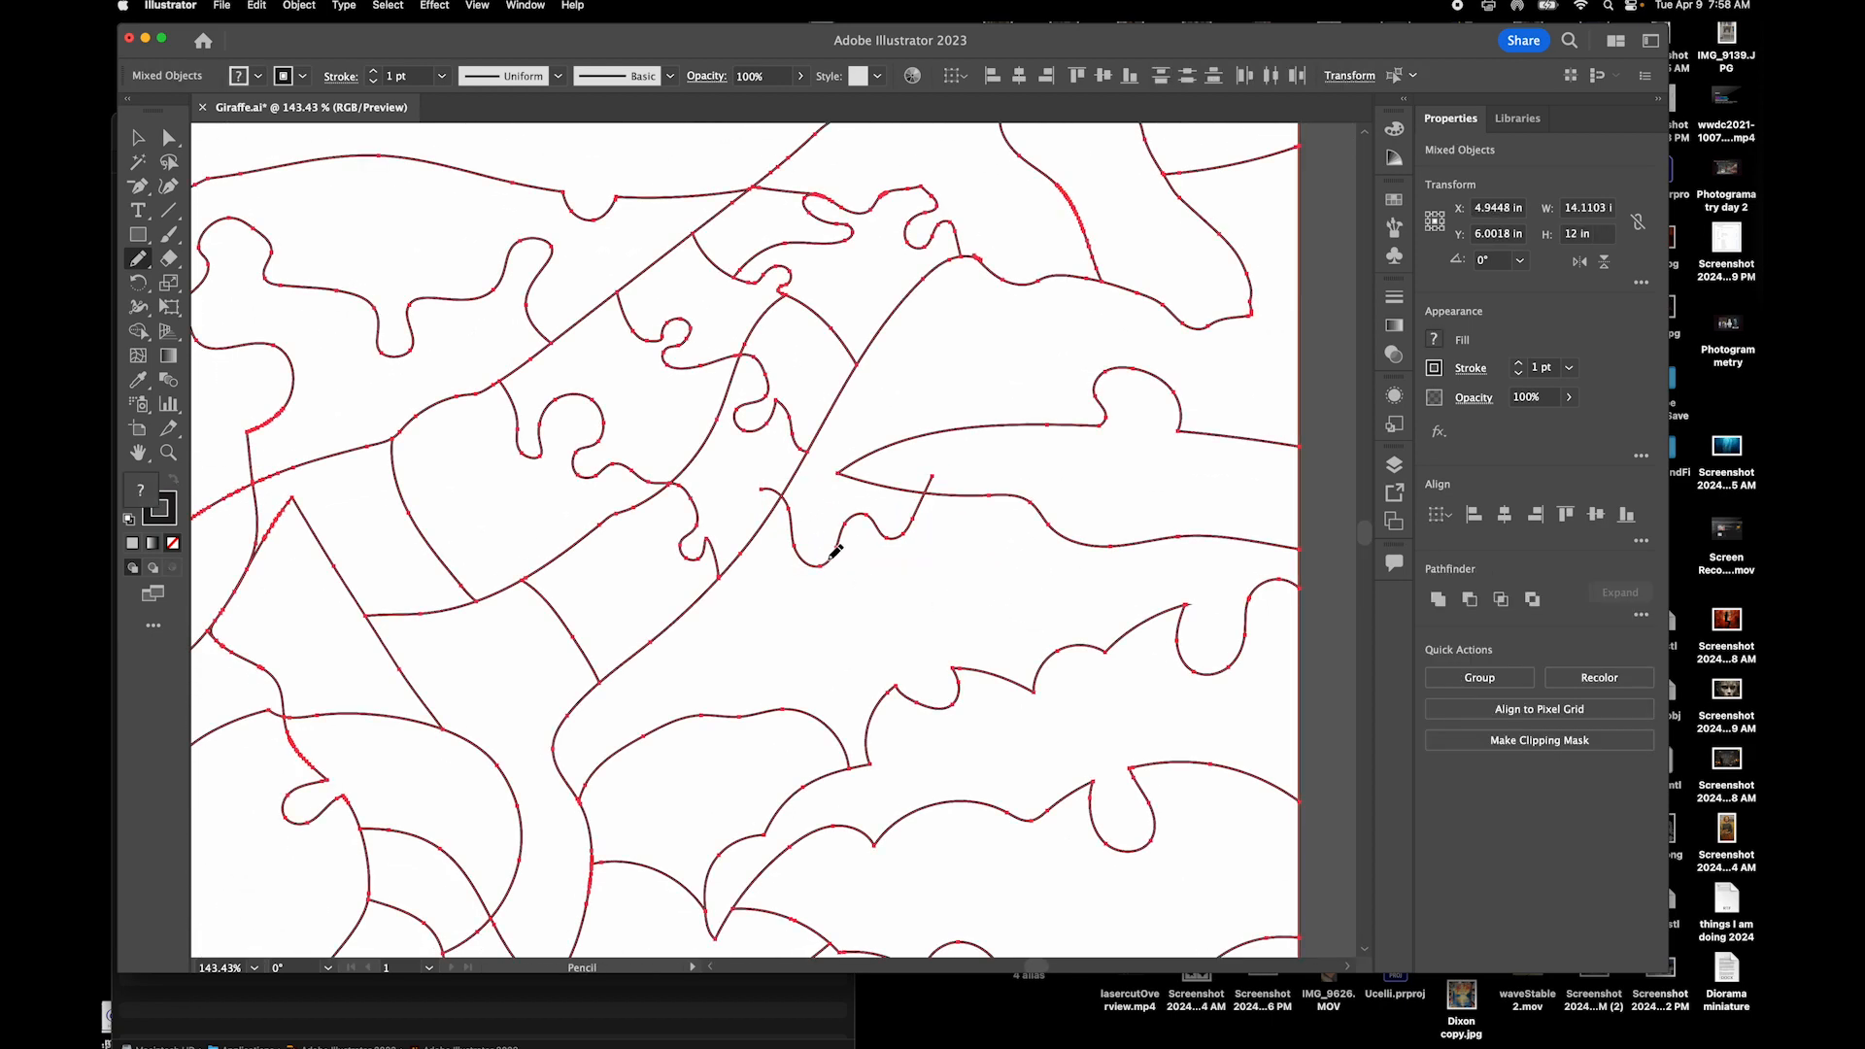
left_click(138, 331)
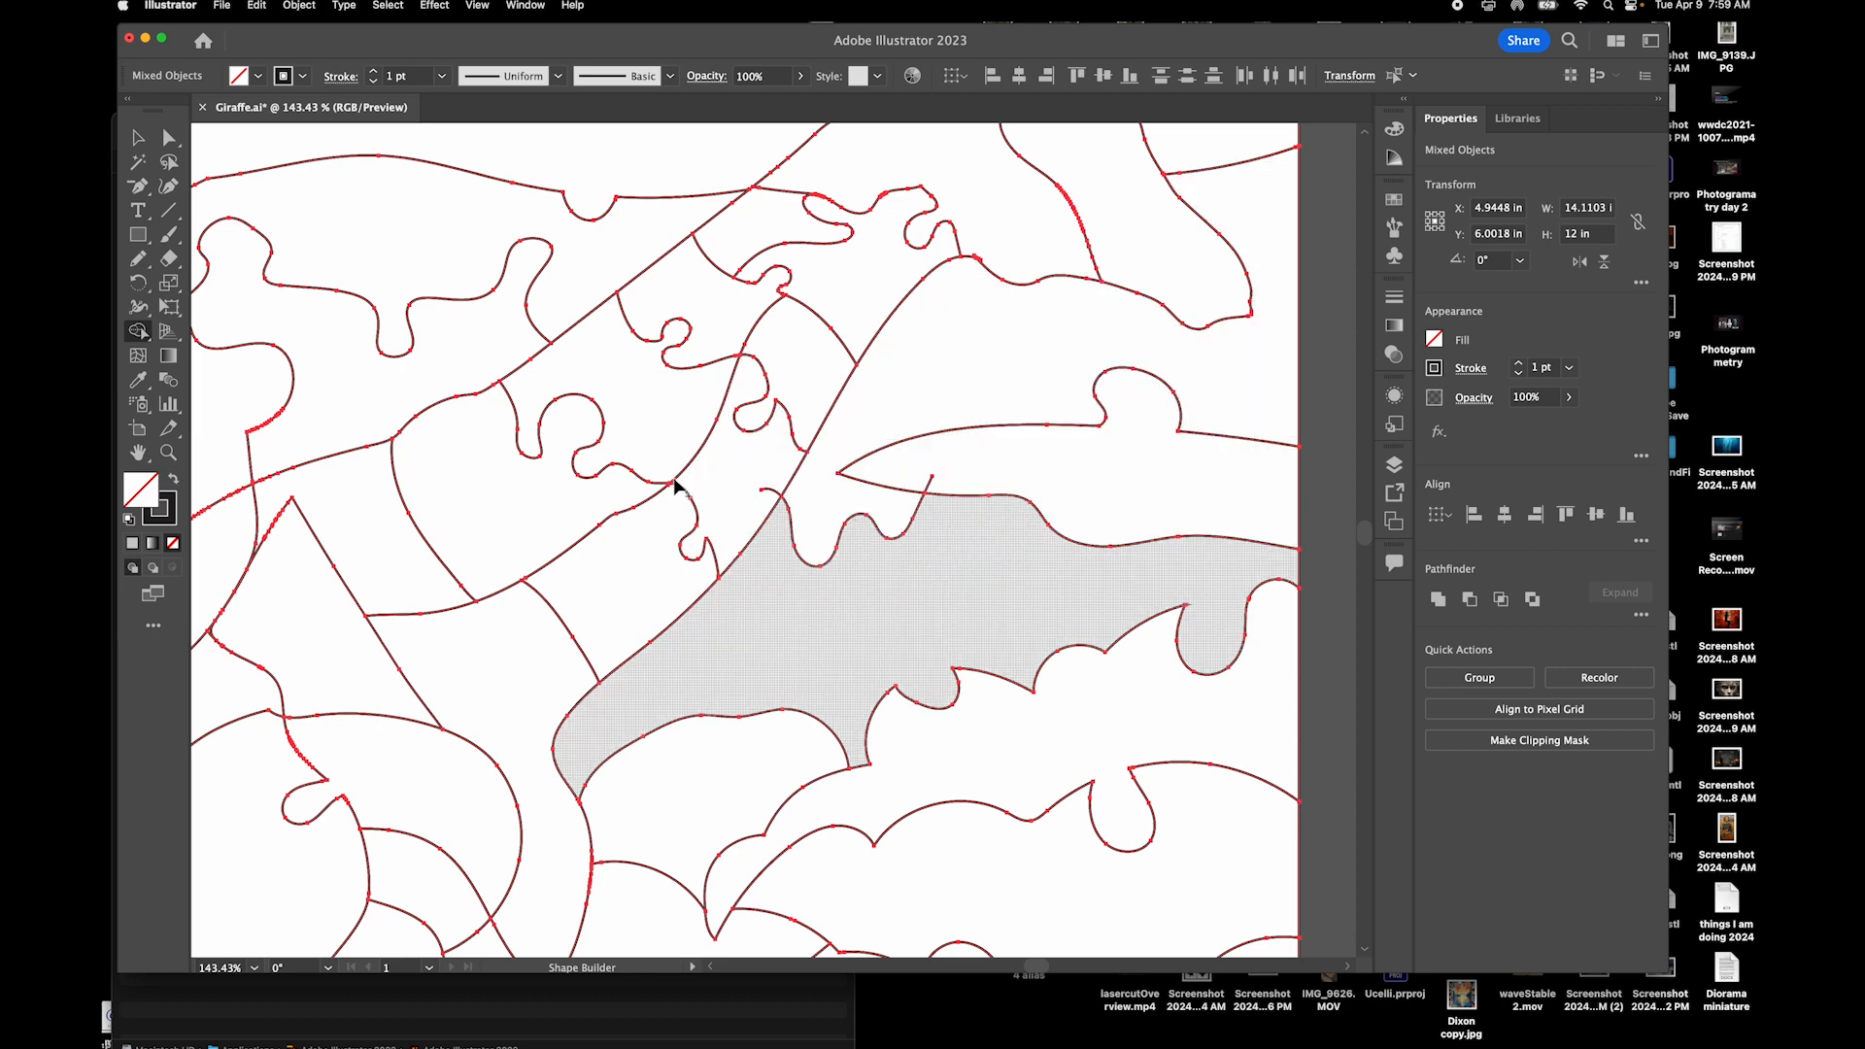
left_click(139, 139)
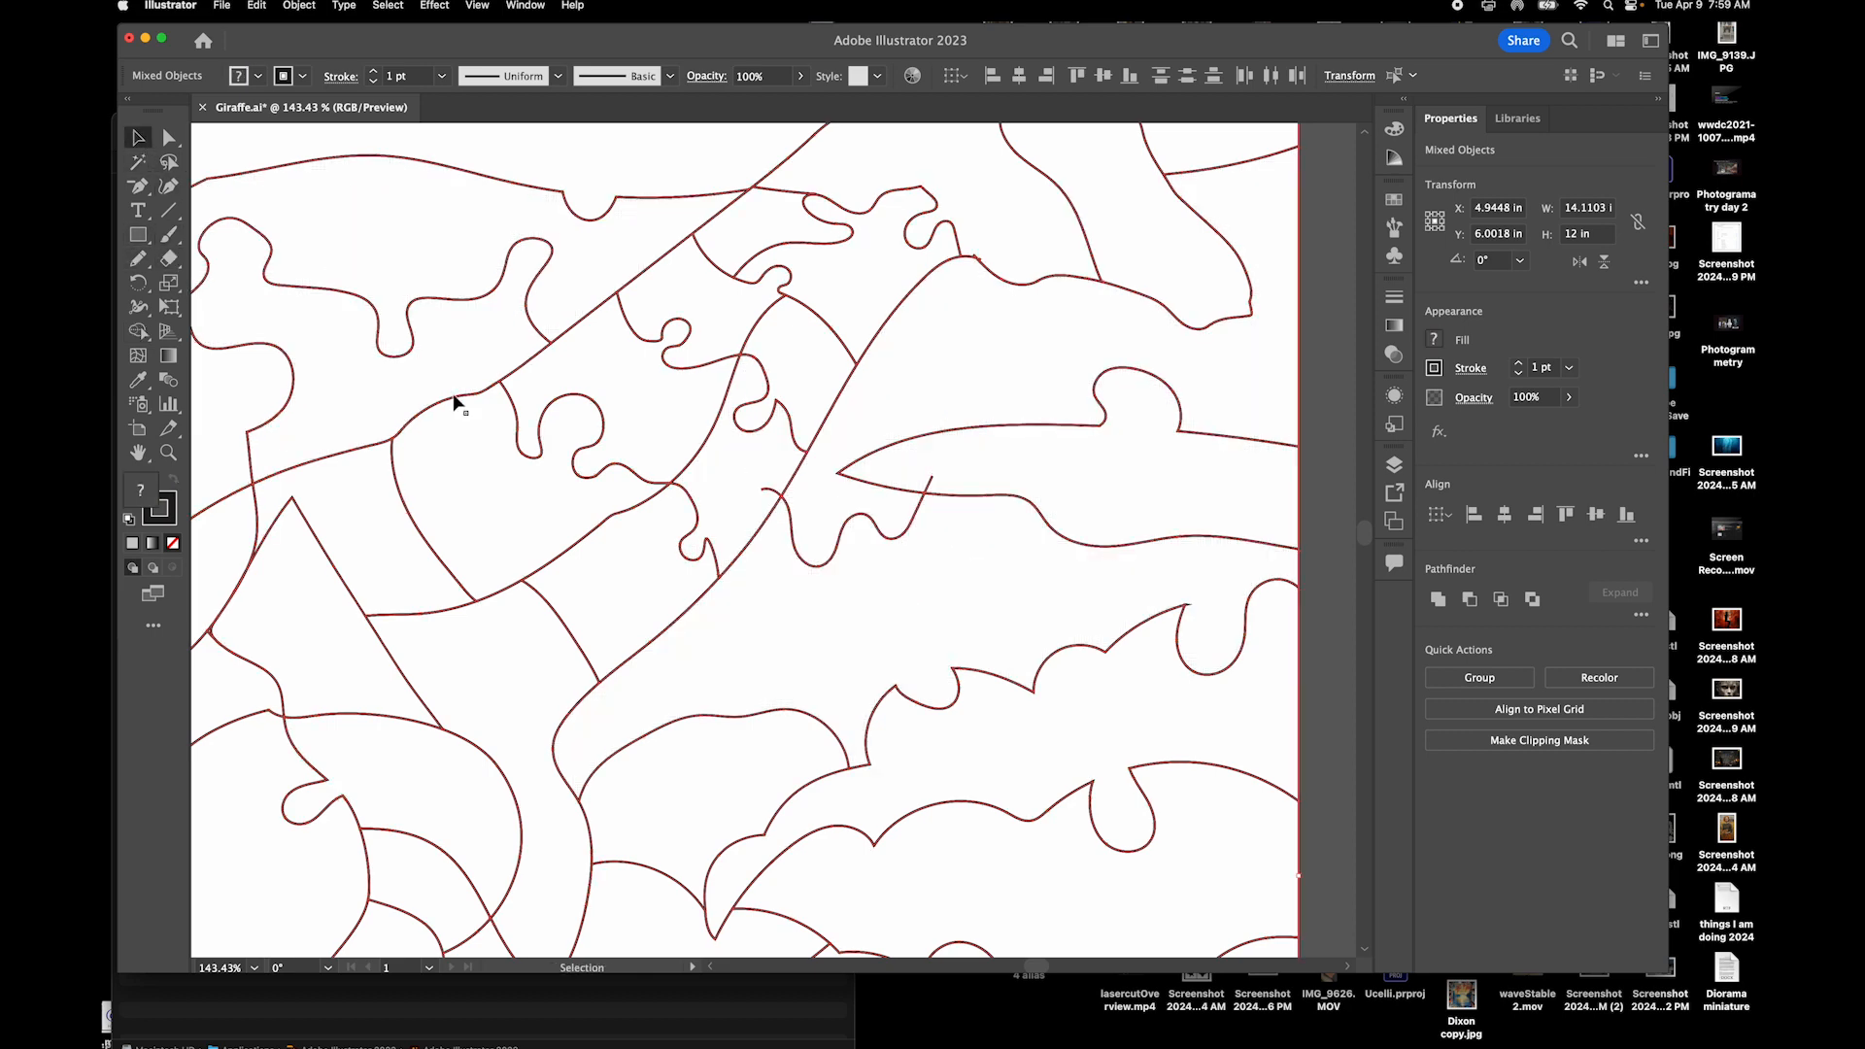
left_click_drag(770, 509, 772, 506)
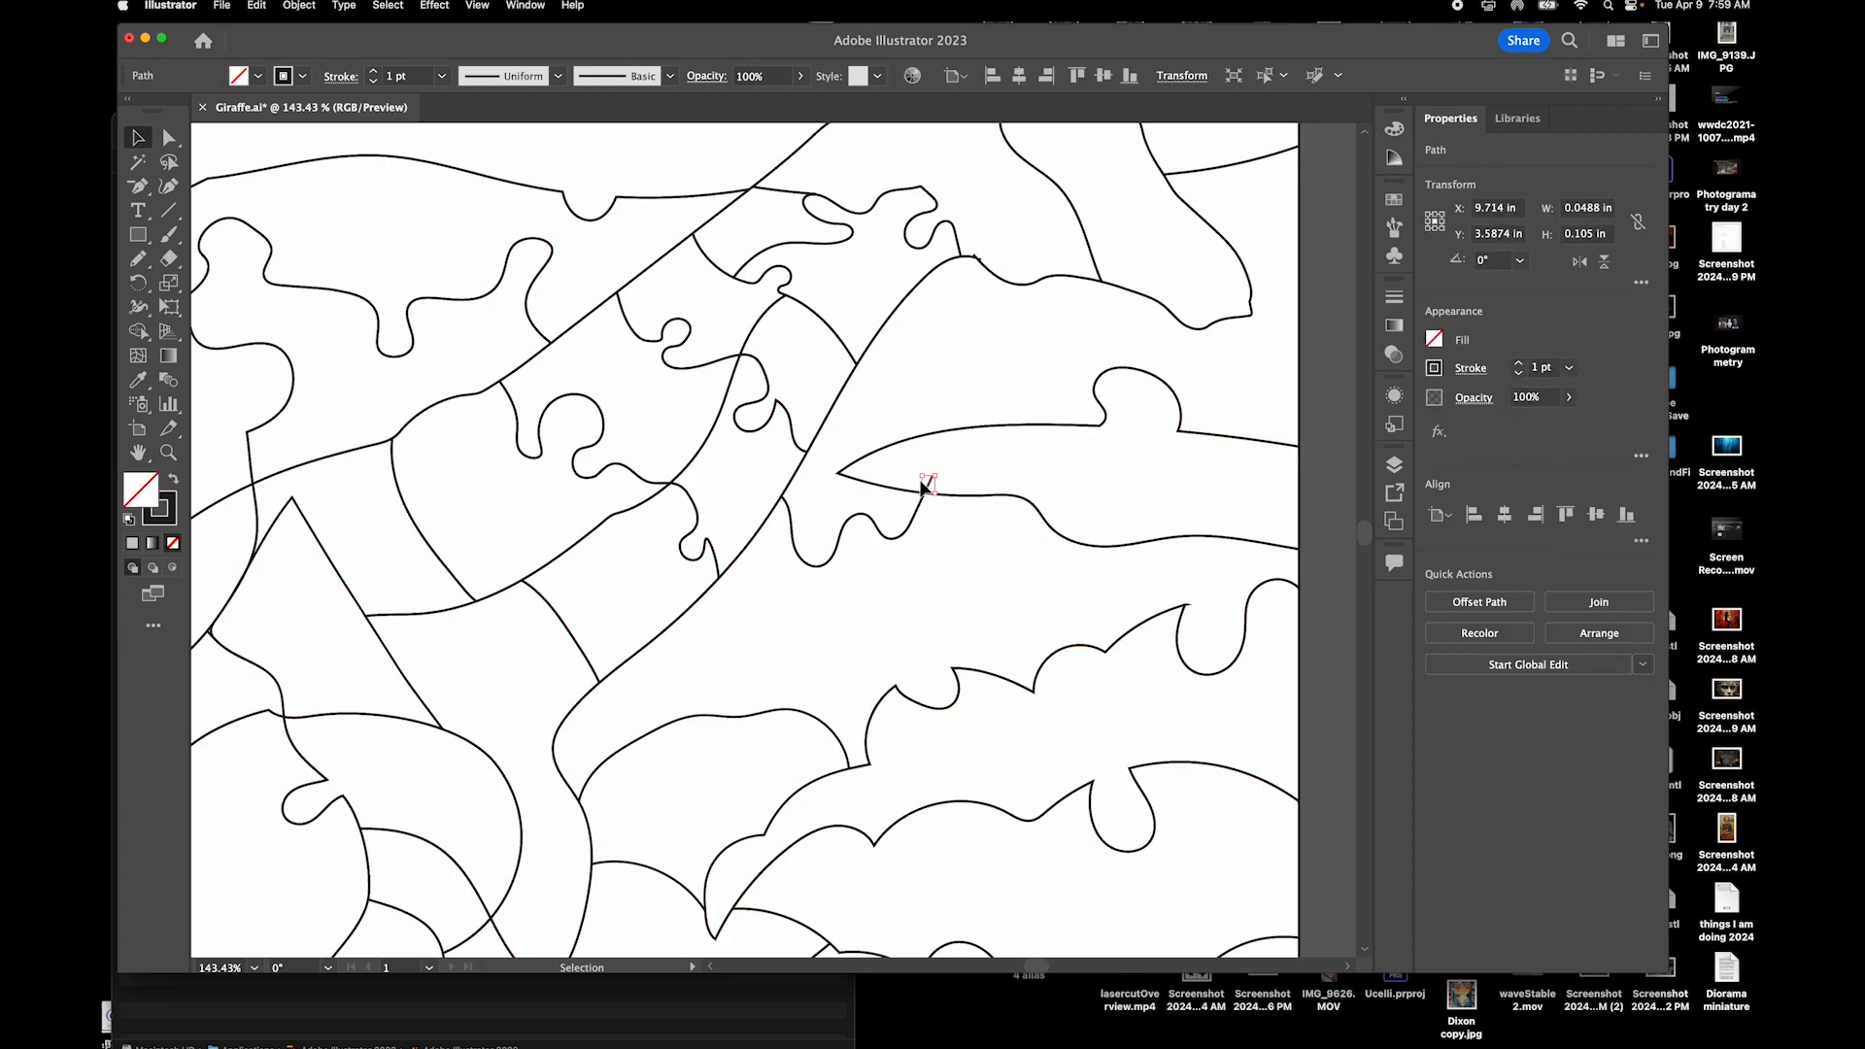
Select all the artwork and examine the extent of the long cloud piece behind the giraffe's head with Shape Builder
scroll(1033, 562, "down", 3)
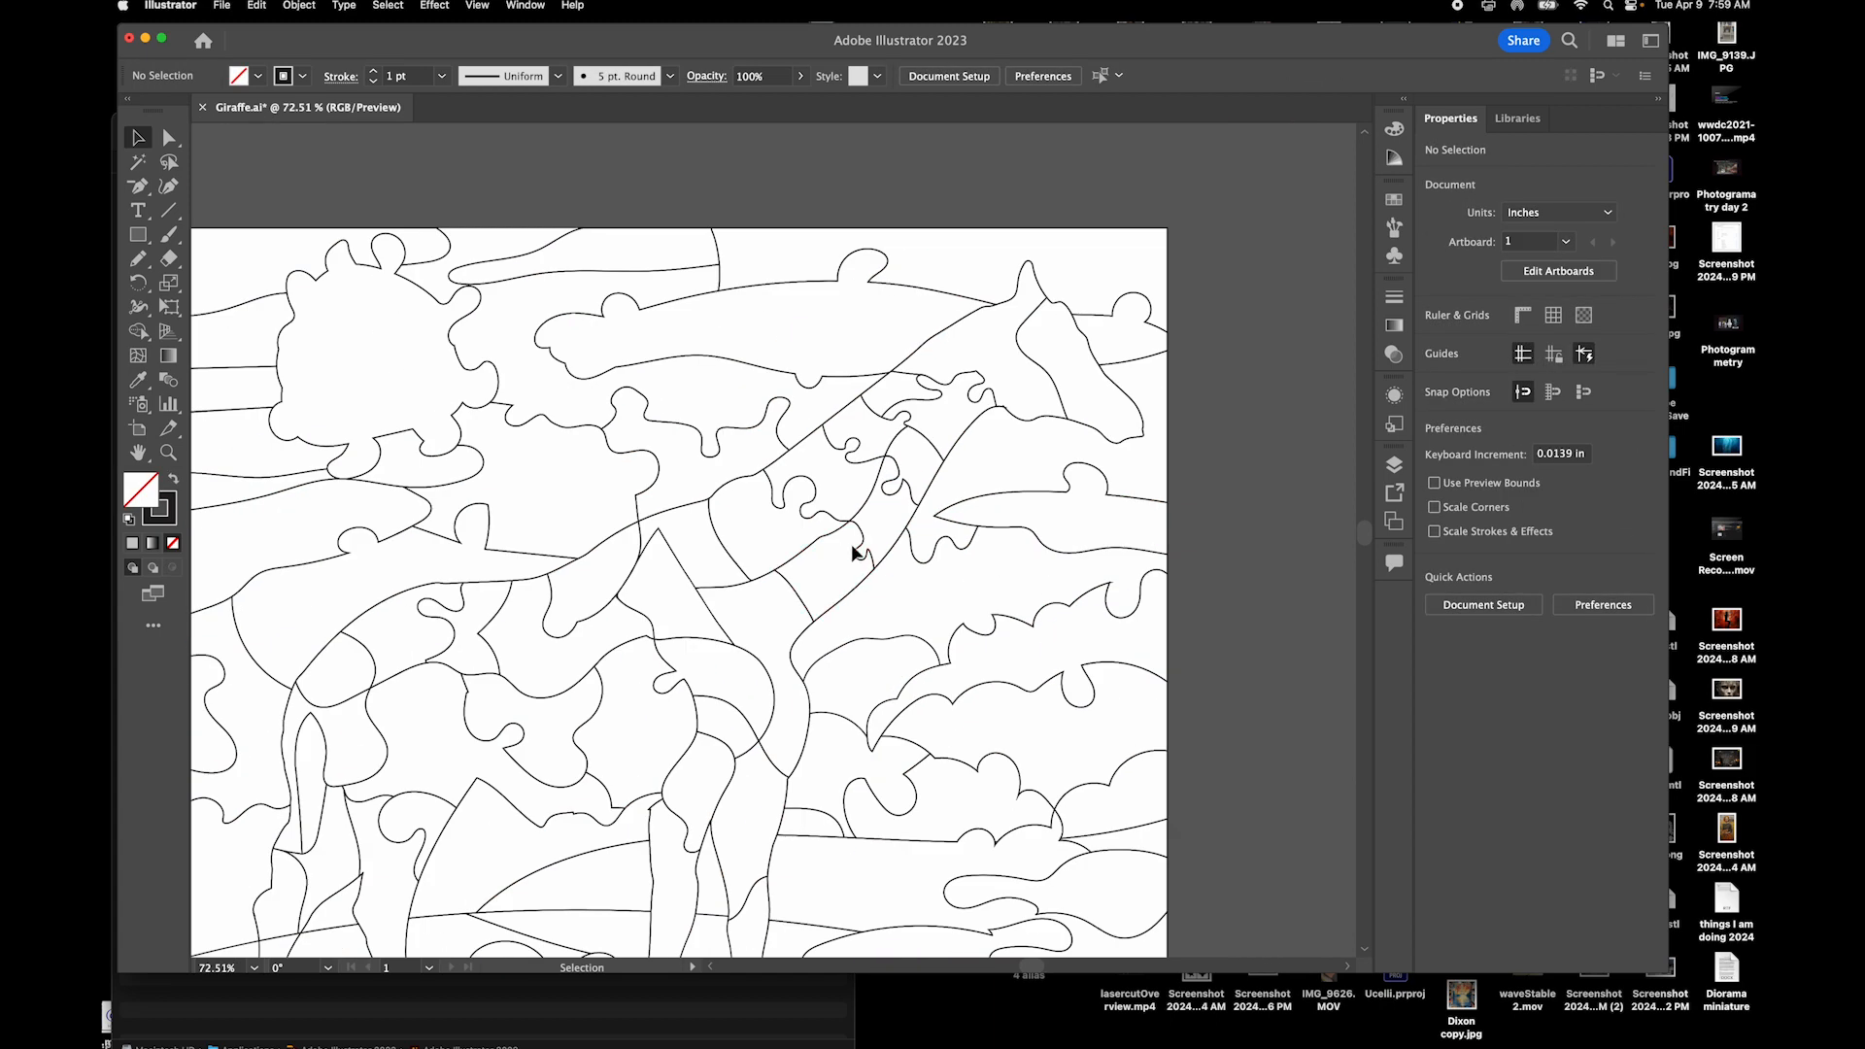
key("super+a")
left_click(149, 334)
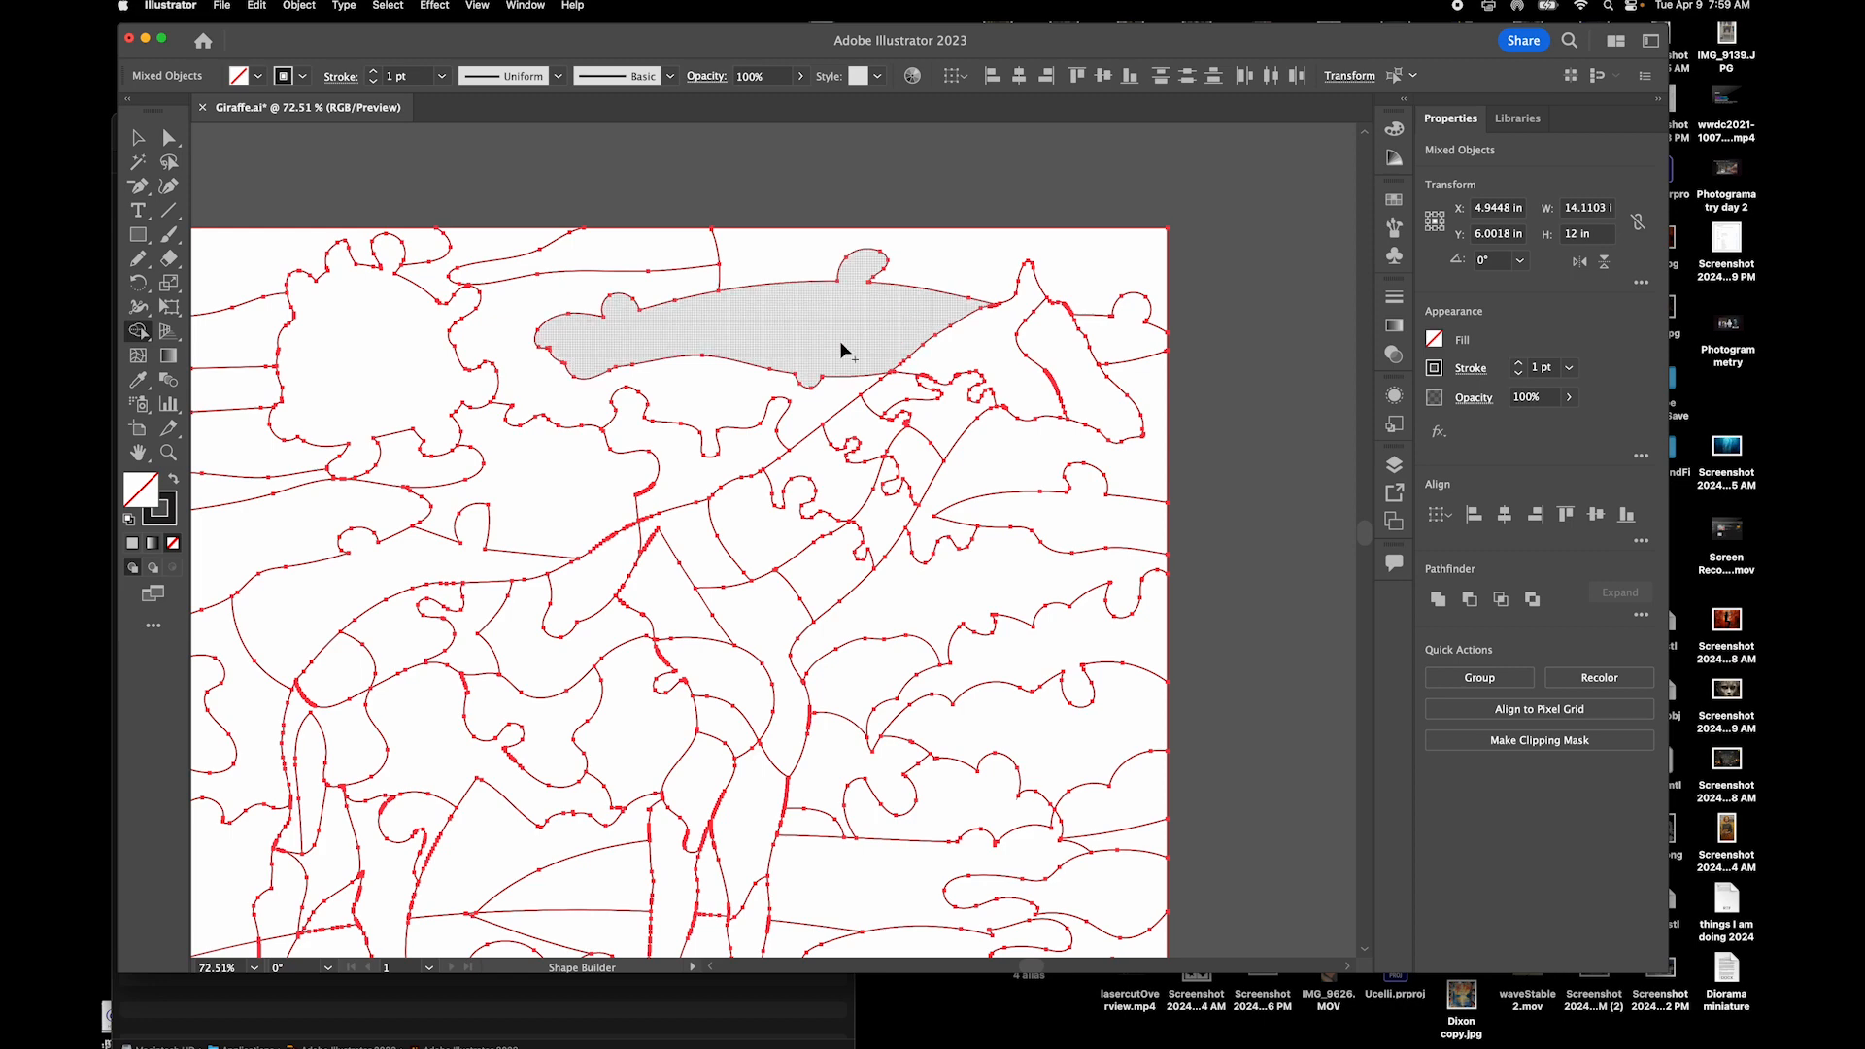
scroll(782, 336, "up", 3)
scroll(781, 326, "up", 1)
scroll(782, 328, "up", 10)
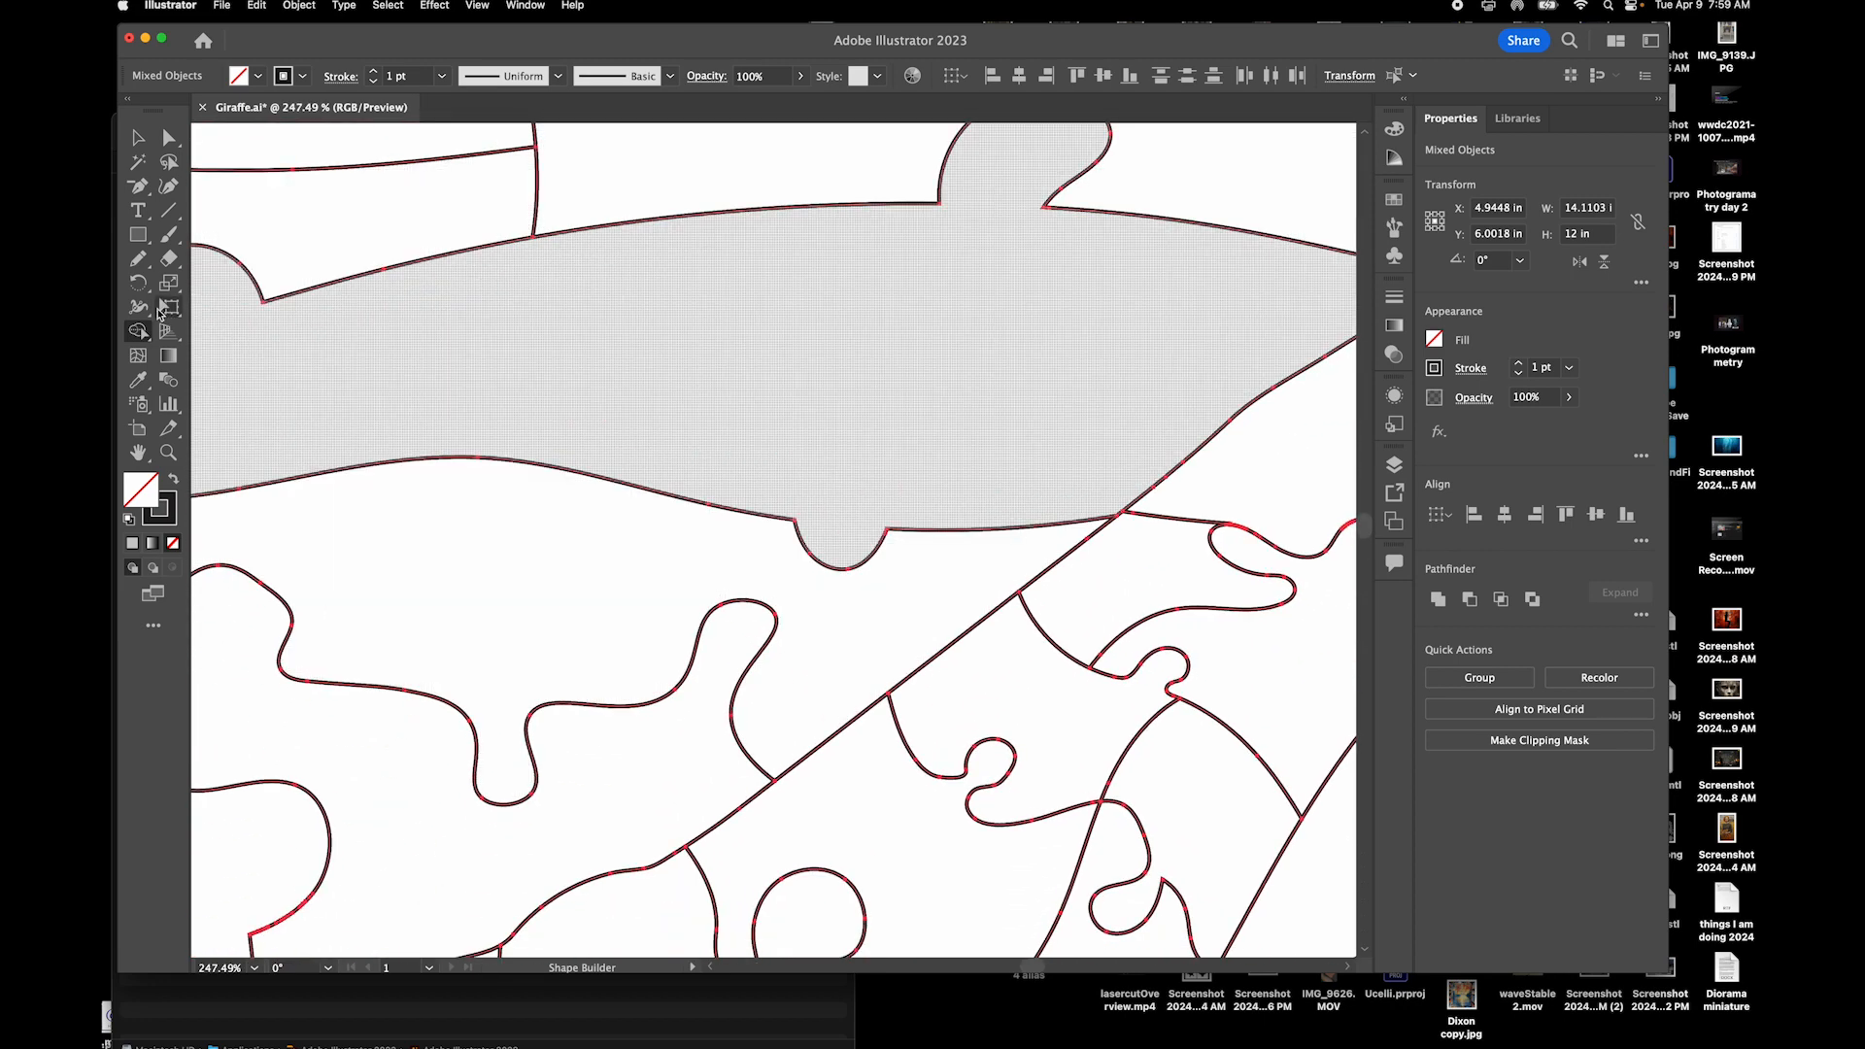
Draw a winding Pencil line about 2.38 in wide and 0.81 in high from the giraffe's neck across the long cloud to its upper edge
left_click(154, 263)
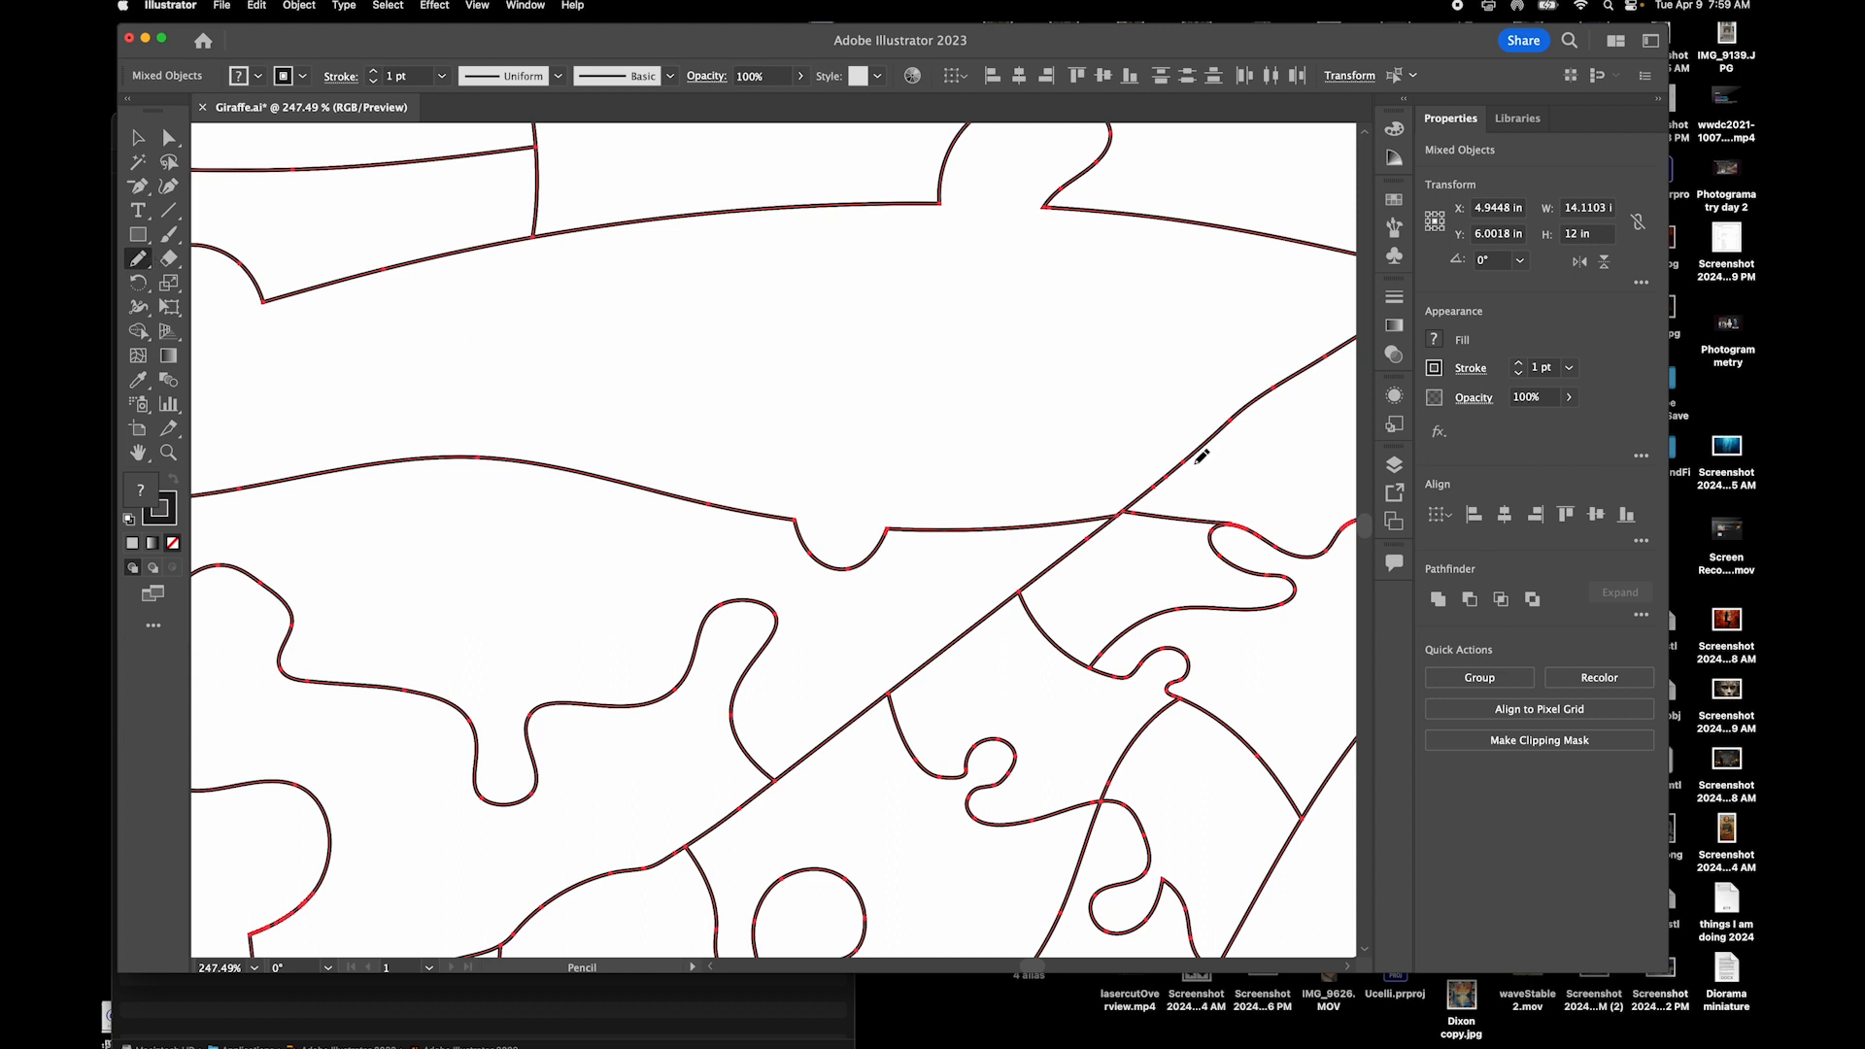
scroll(1201, 457, "right", 3)
scroll(1209, 464, "up", 1)
mouse_move(1187, 449)
left_mouse_down()
mouse_move(1102, 380)
mouse_move(908, 438)
mouse_move(830, 402)
mouse_move(578, 424)
mouse_move(563, 340)
mouse_move(740, 276)
left_mouse_up()
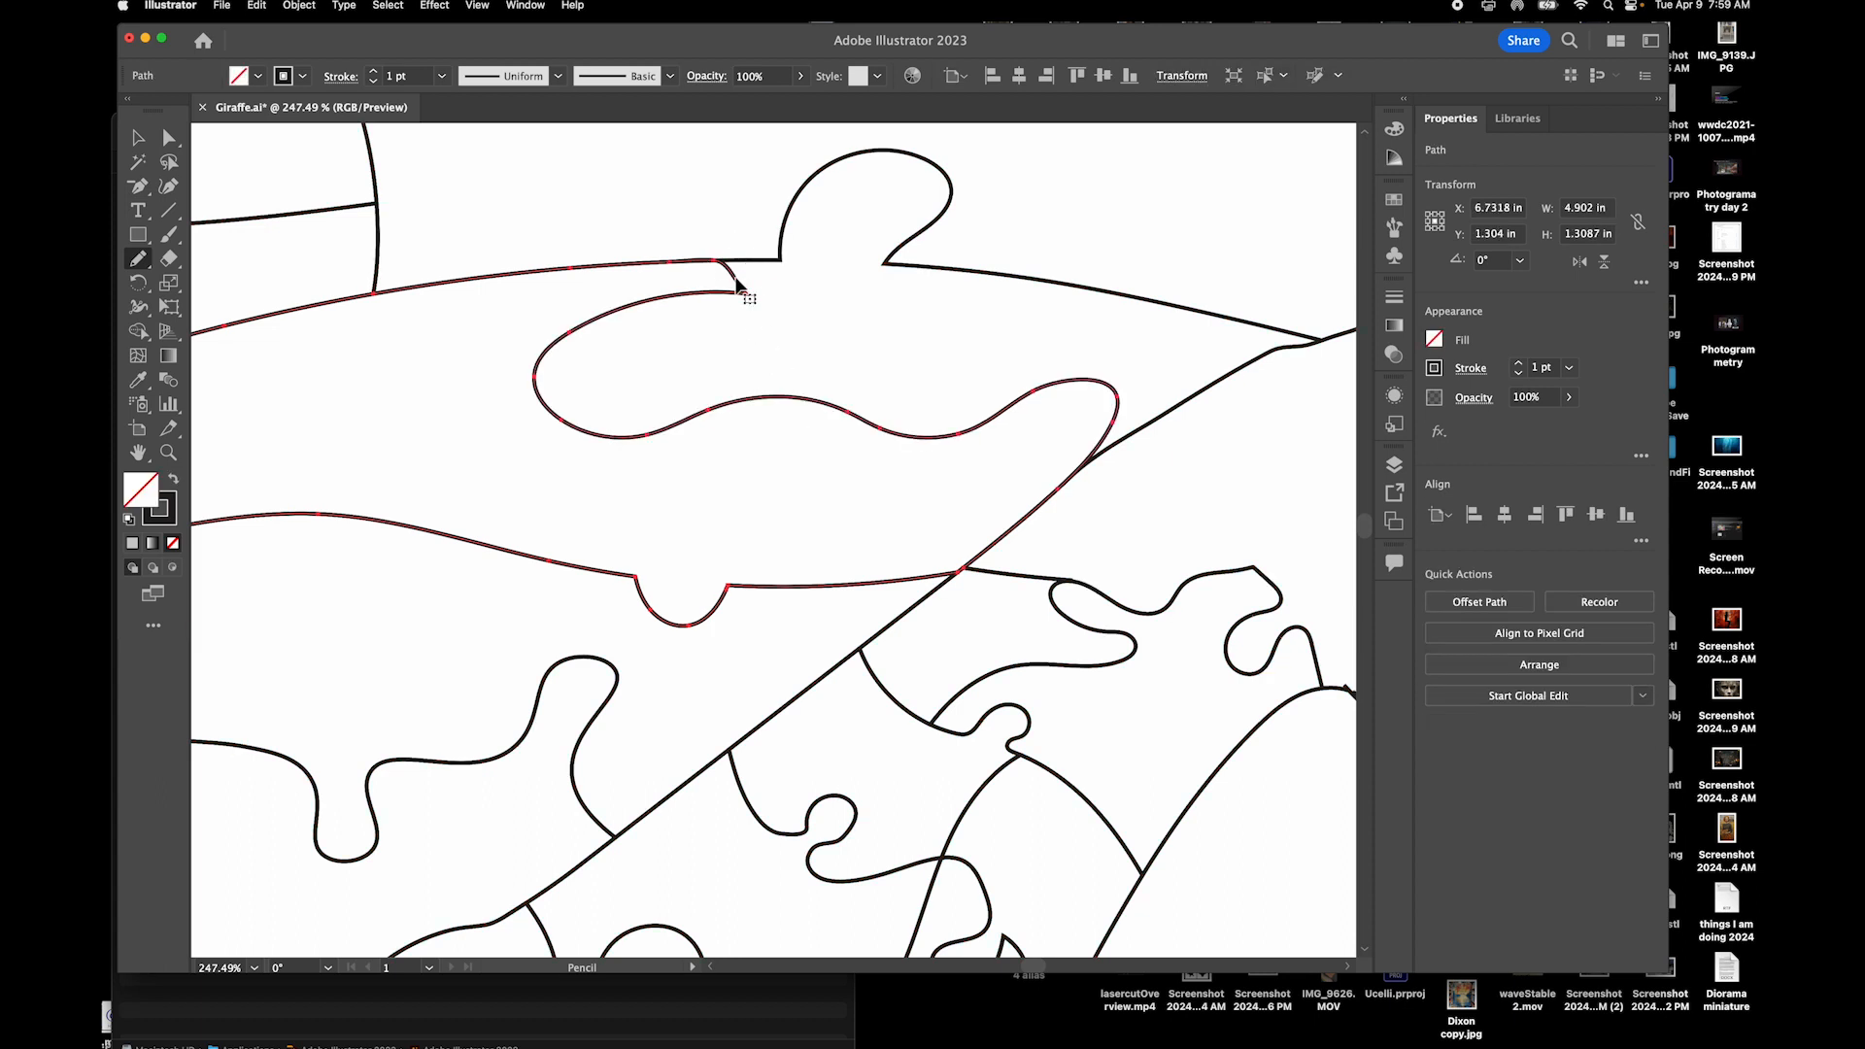
key("super+z")
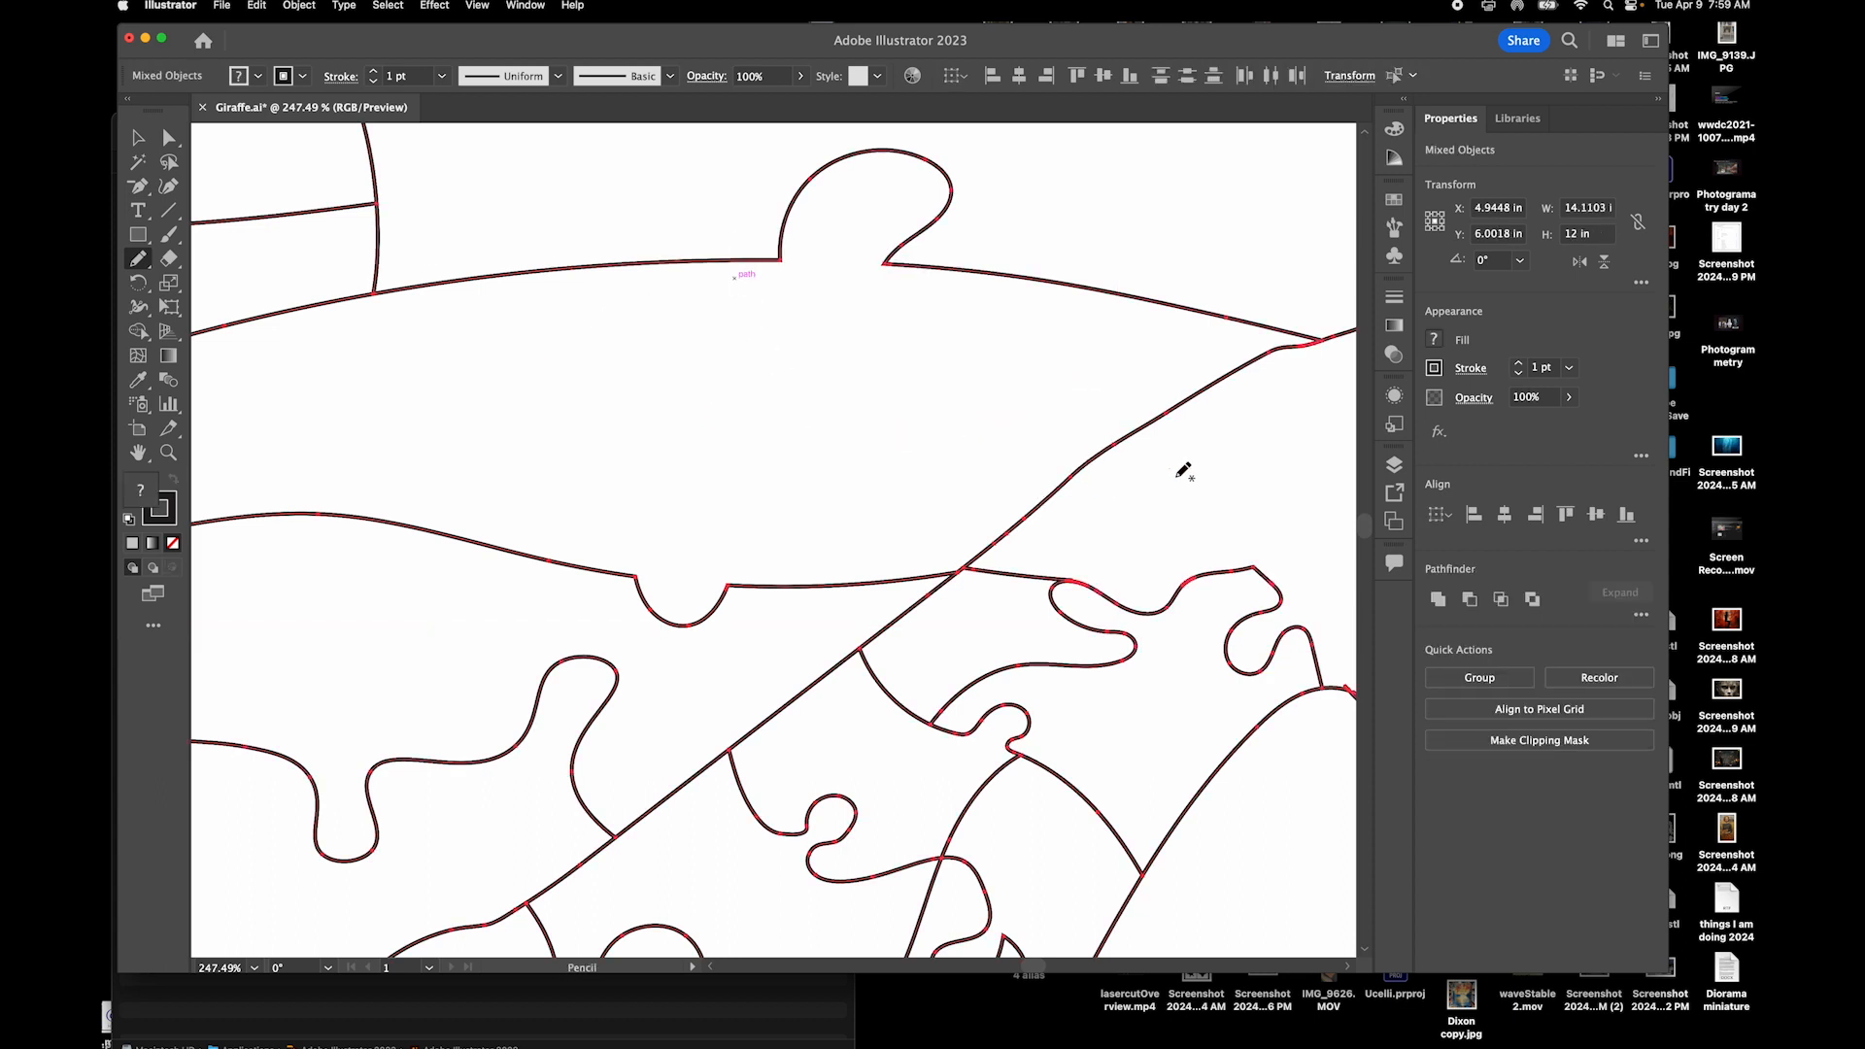
mouse_move(1207, 468)
left_mouse_down()
mouse_move(1097, 400)
mouse_move(984, 439)
mouse_move(833, 447)
mouse_move(813, 372)
mouse_move(704, 384)
mouse_move(642, 455)
mouse_move(545, 386)
mouse_move(663, 347)
mouse_move(715, 292)
mouse_move(586, 252)
left_mouse_up()
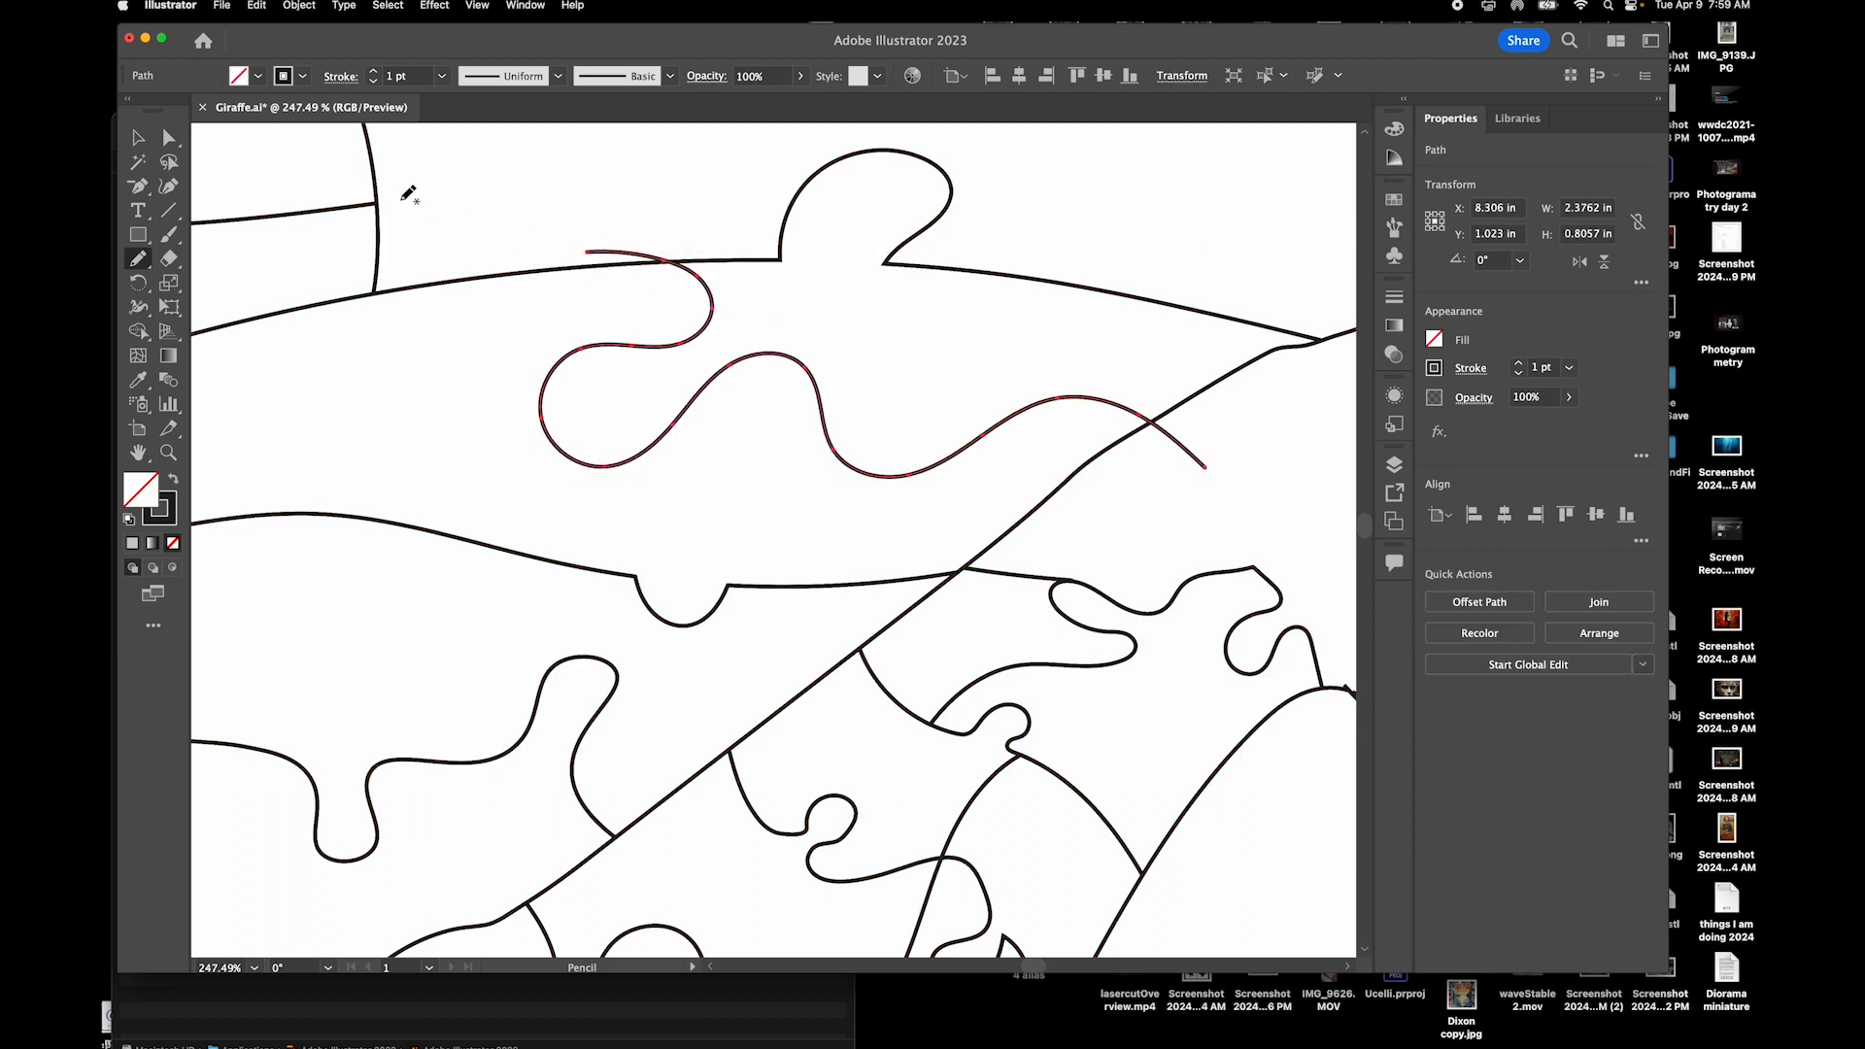
Split the artwork along the winding cloud line with Shape Builder and delete its overhanging ends above the cloud and inside the neck
key("super+a")
left_click(138, 332)
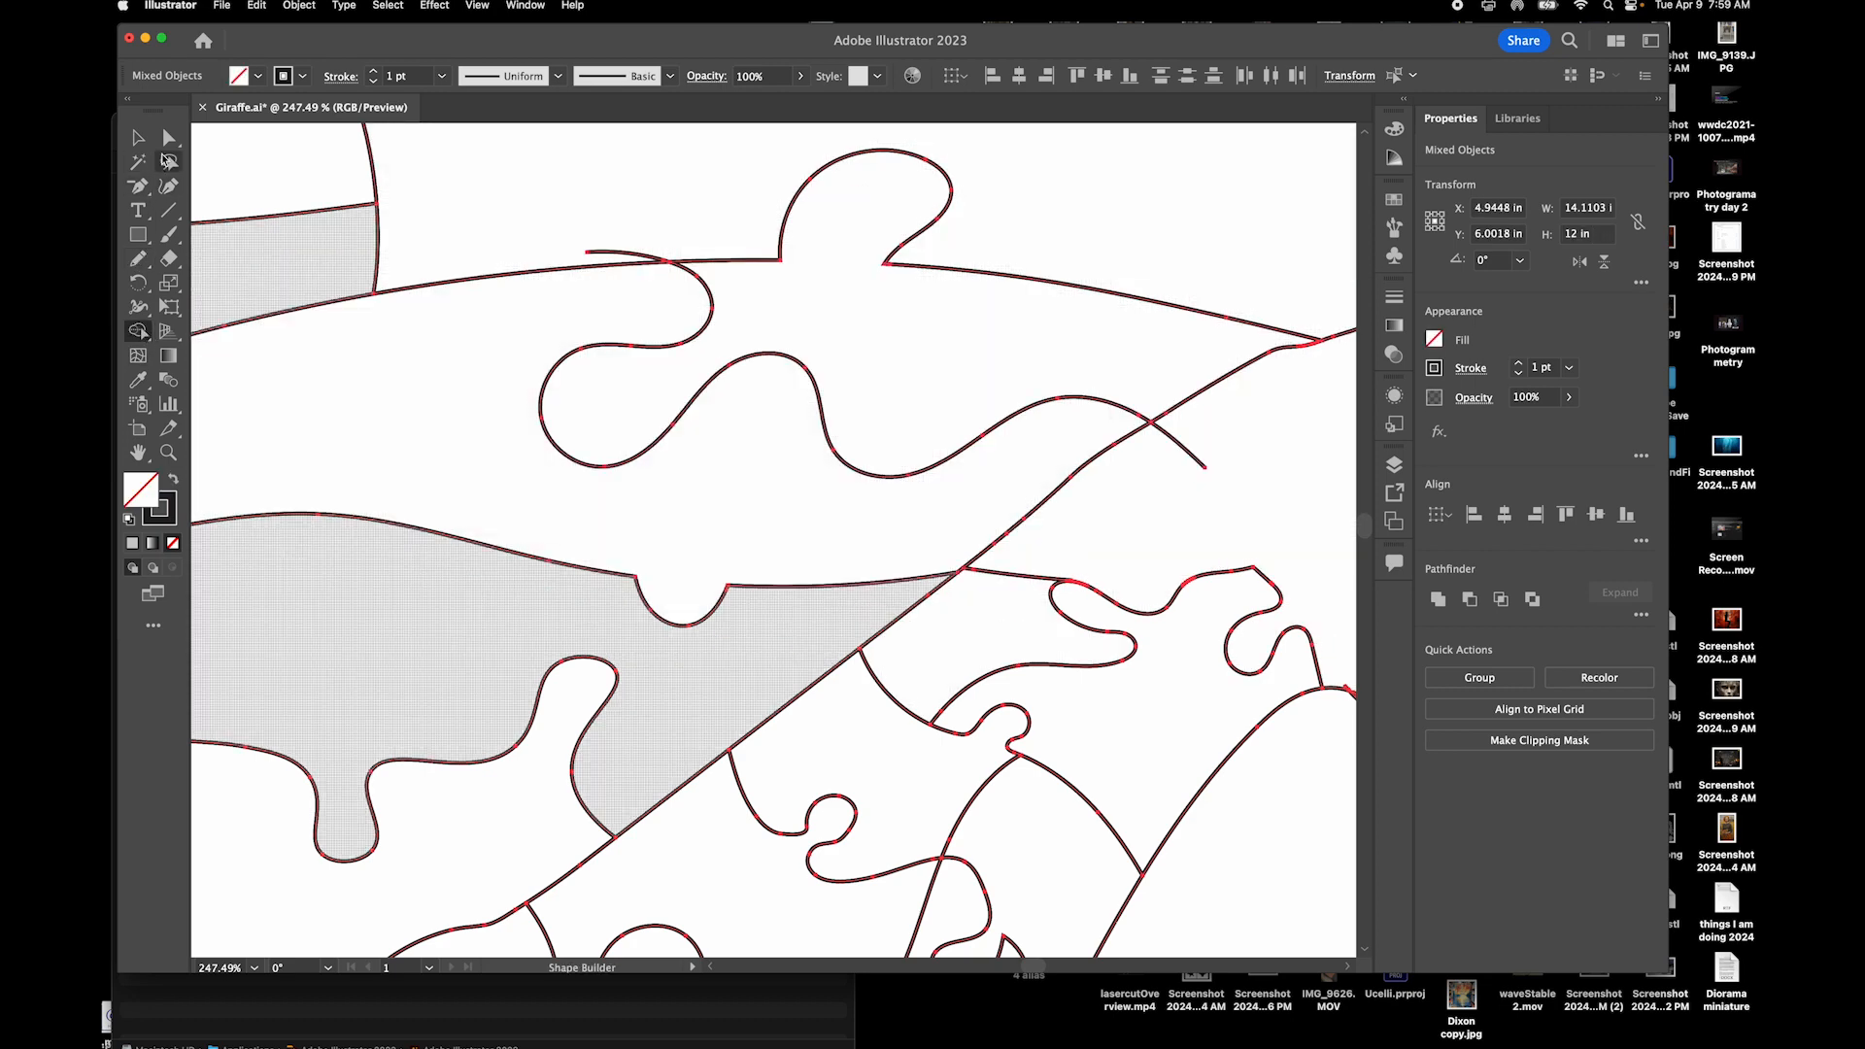
left_click(139, 137)
left_click(602, 260)
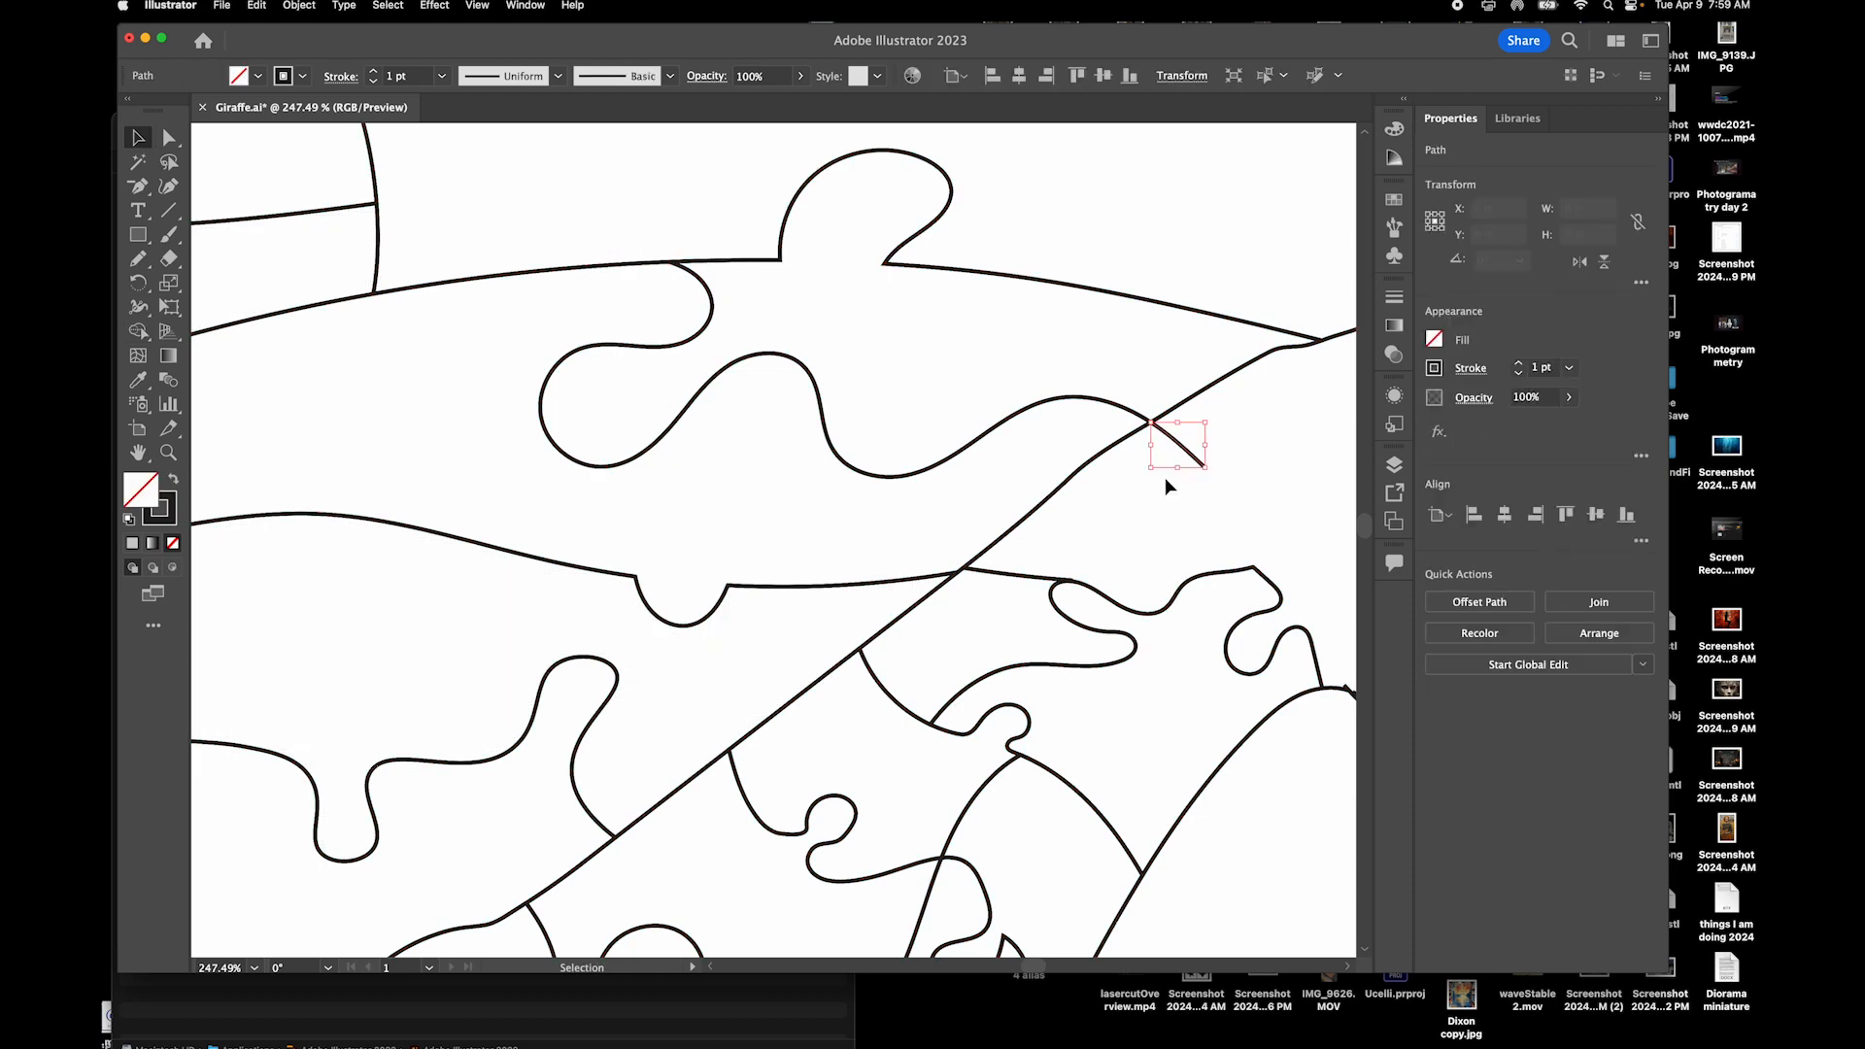
Delete the 2 in and 0.25 in reference squares beside the artboard
scroll(1164, 476, "down", 2)
scroll(1166, 480, "down", 6)
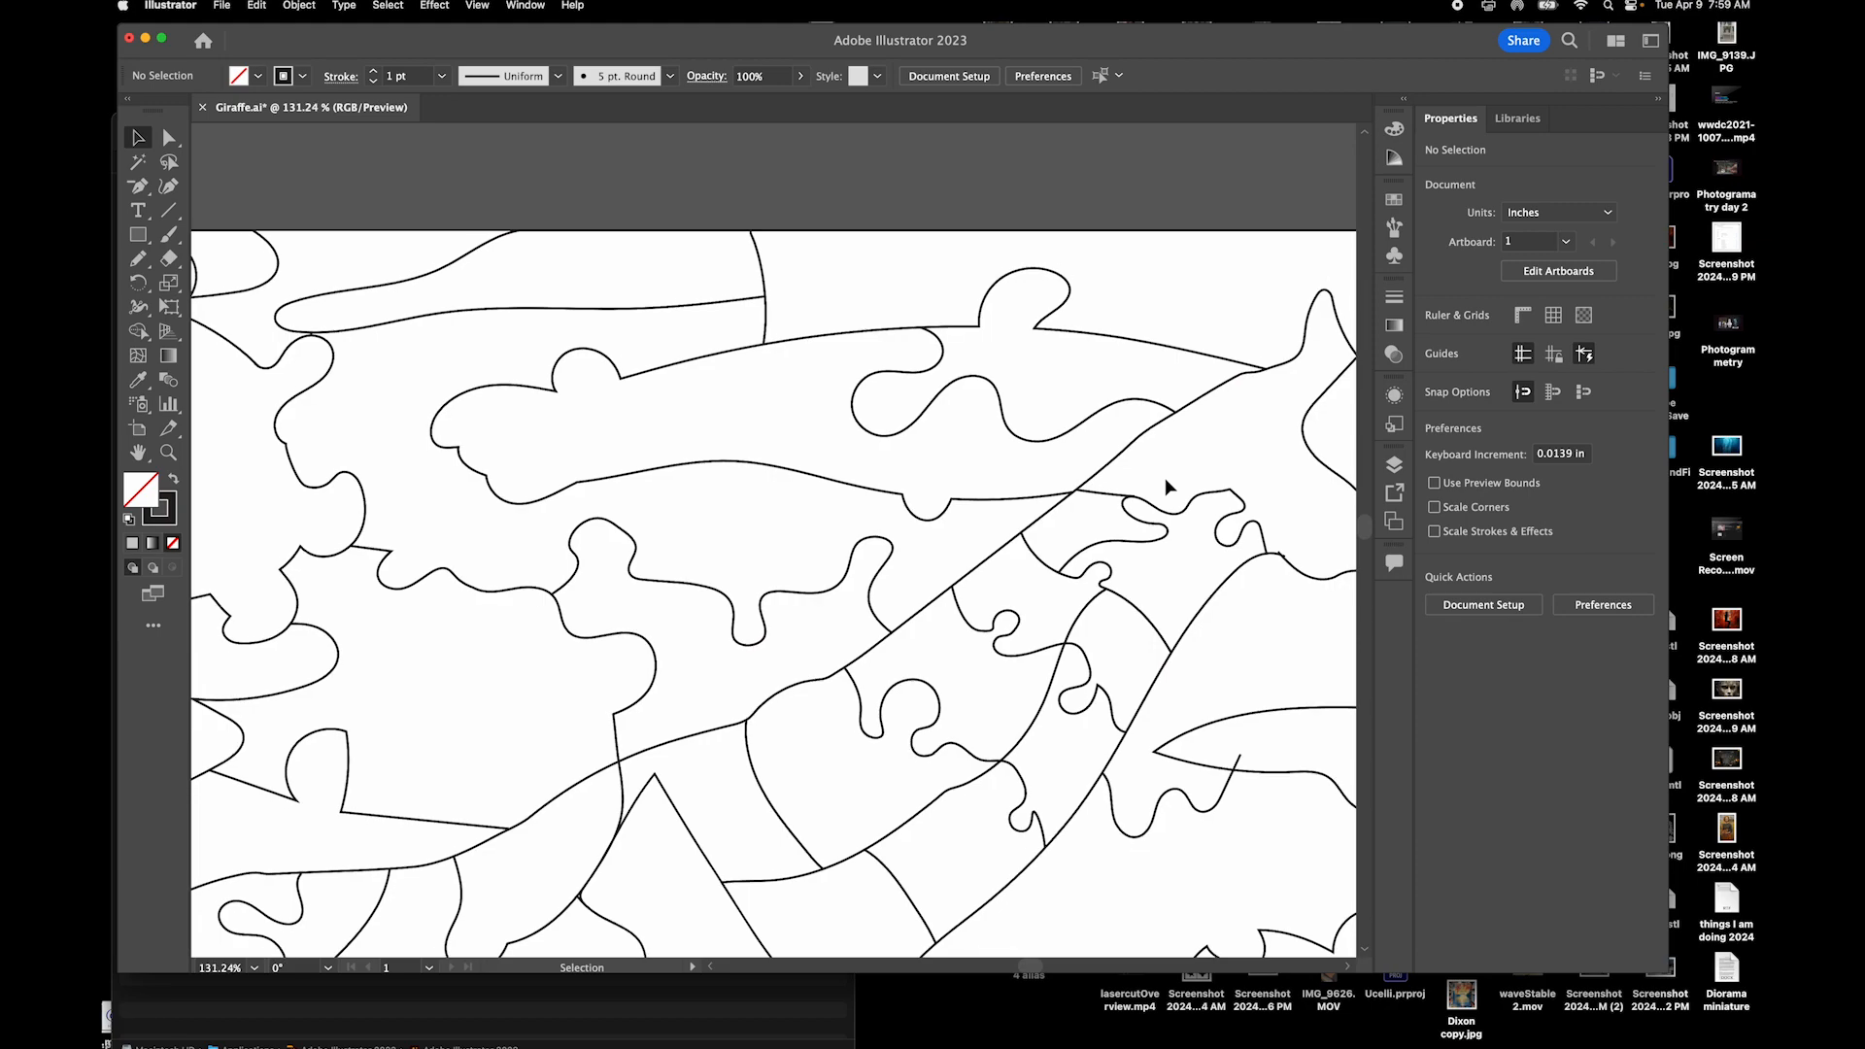
scroll(1158, 478, "down", 5)
scroll(1158, 478, "right", 2)
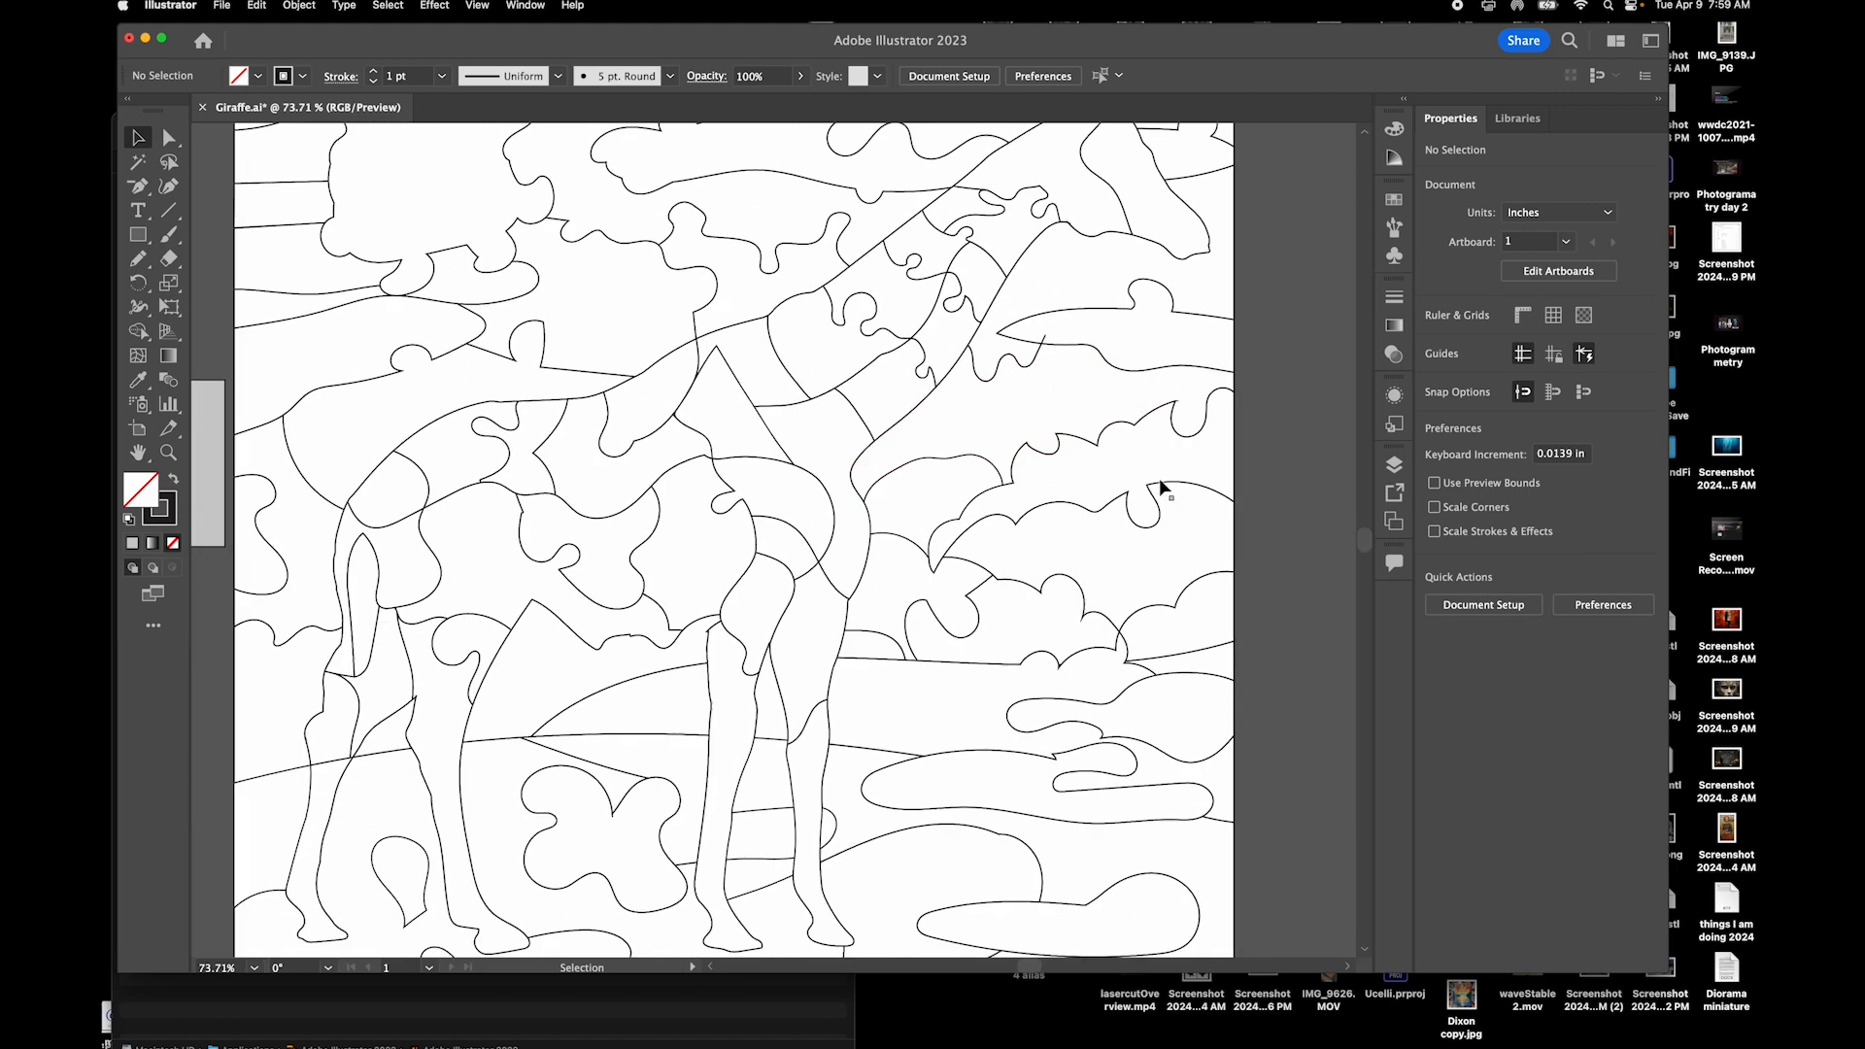
scroll(870, 703, "down", 3)
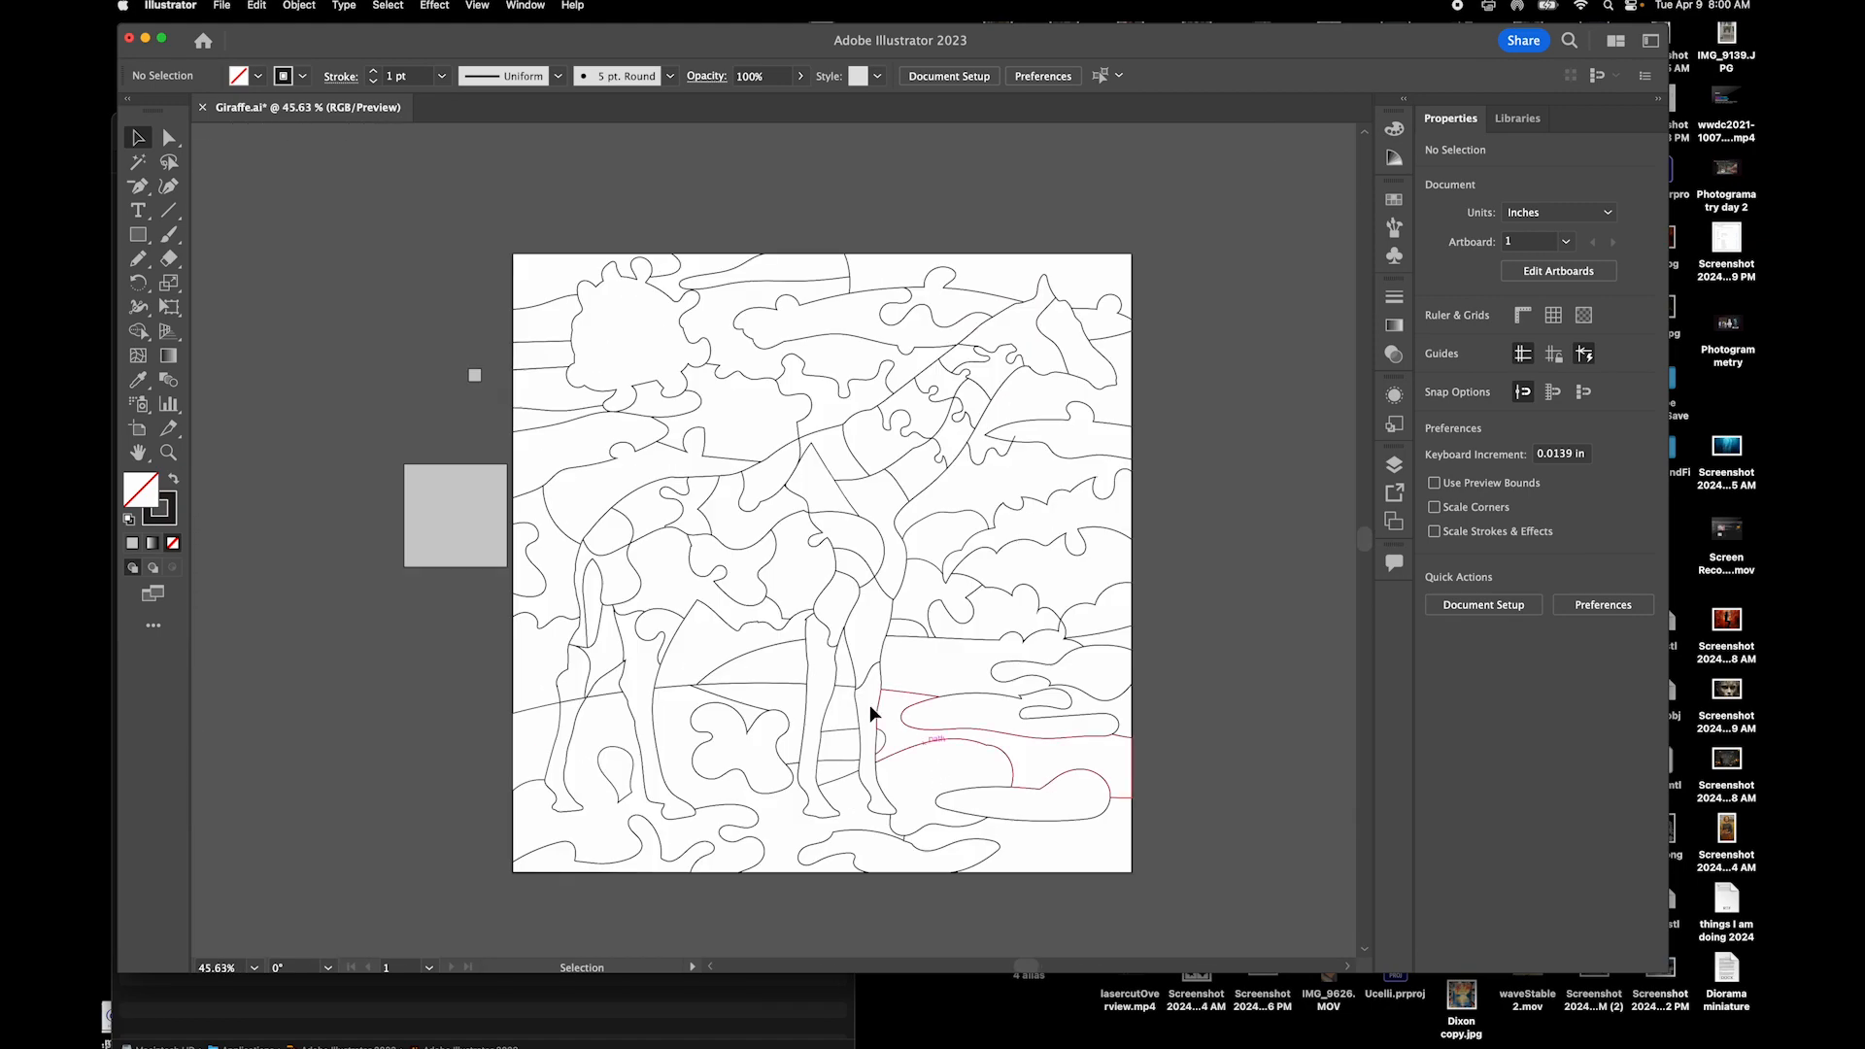
left_click_drag(481, 562, 491, 571)
key("Delete")
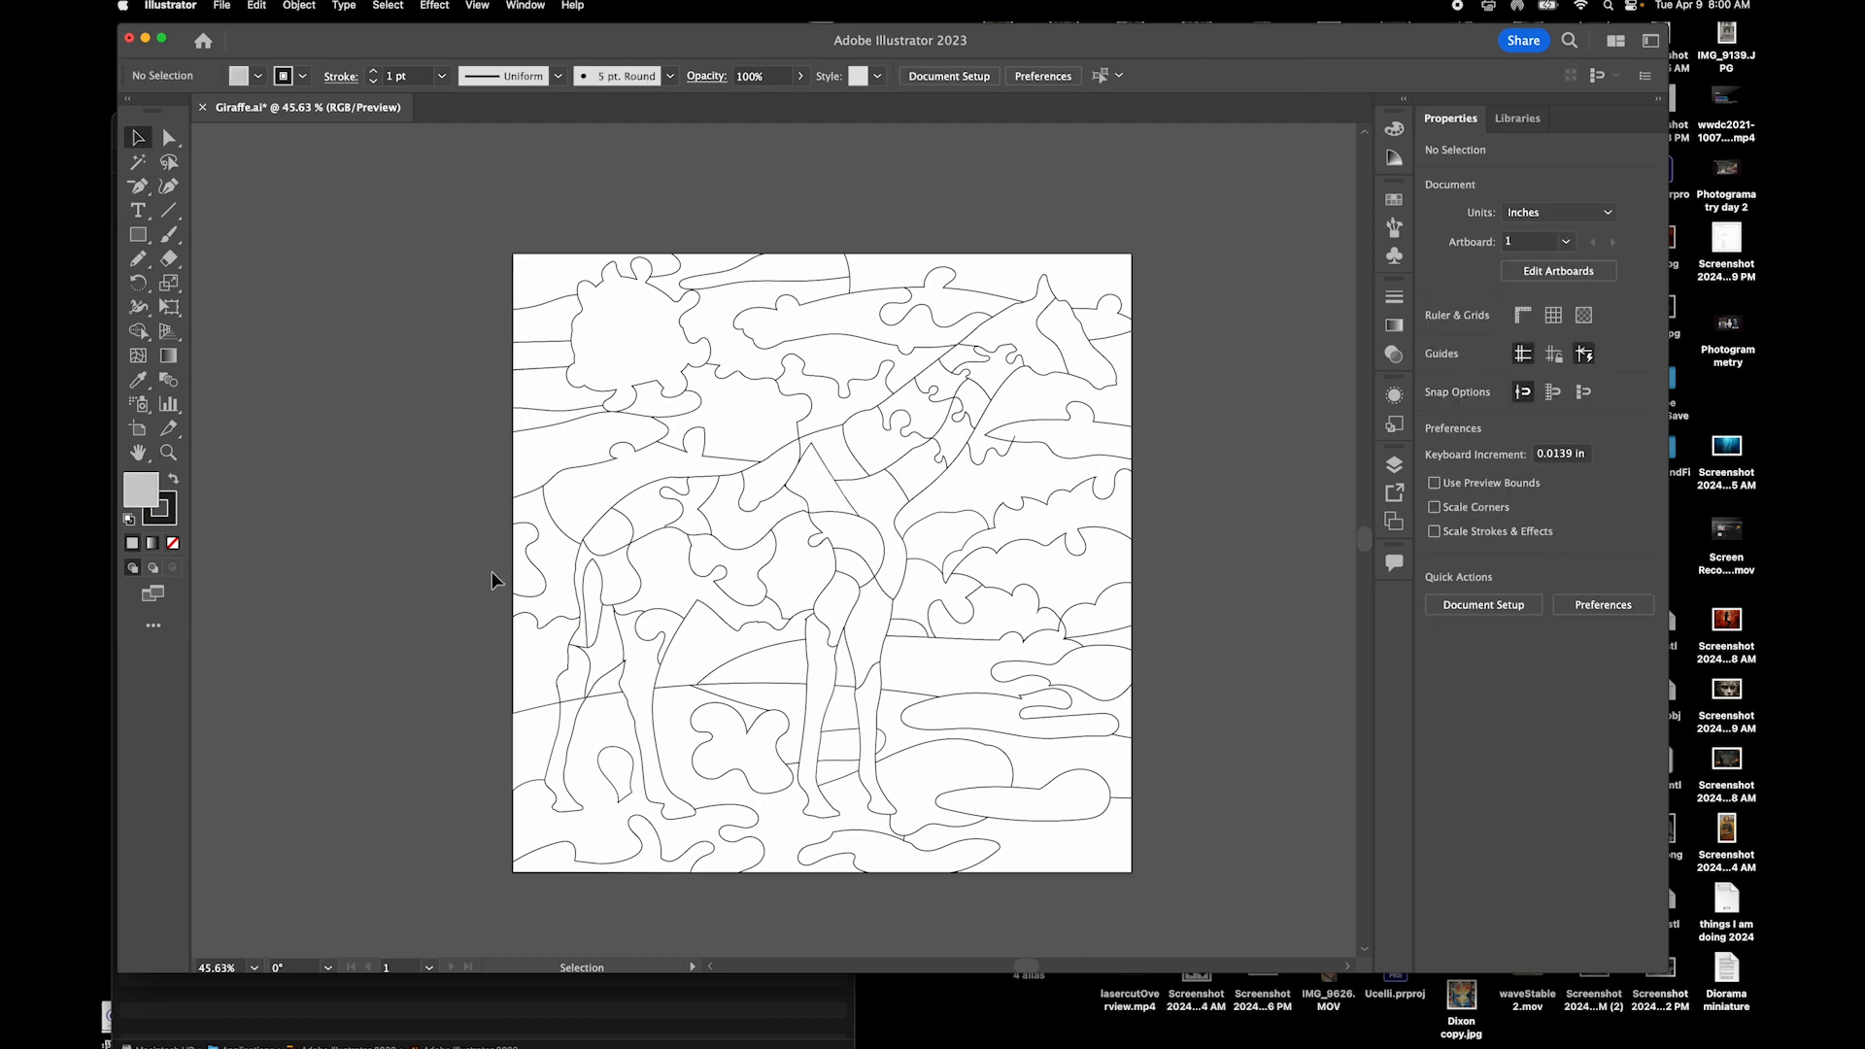
Select all the puzzle artwork, apply the Pathfinder Outline operation to it, and deselect it
scroll(491, 571, "right", 2)
scroll(492, 571, "down", 1)
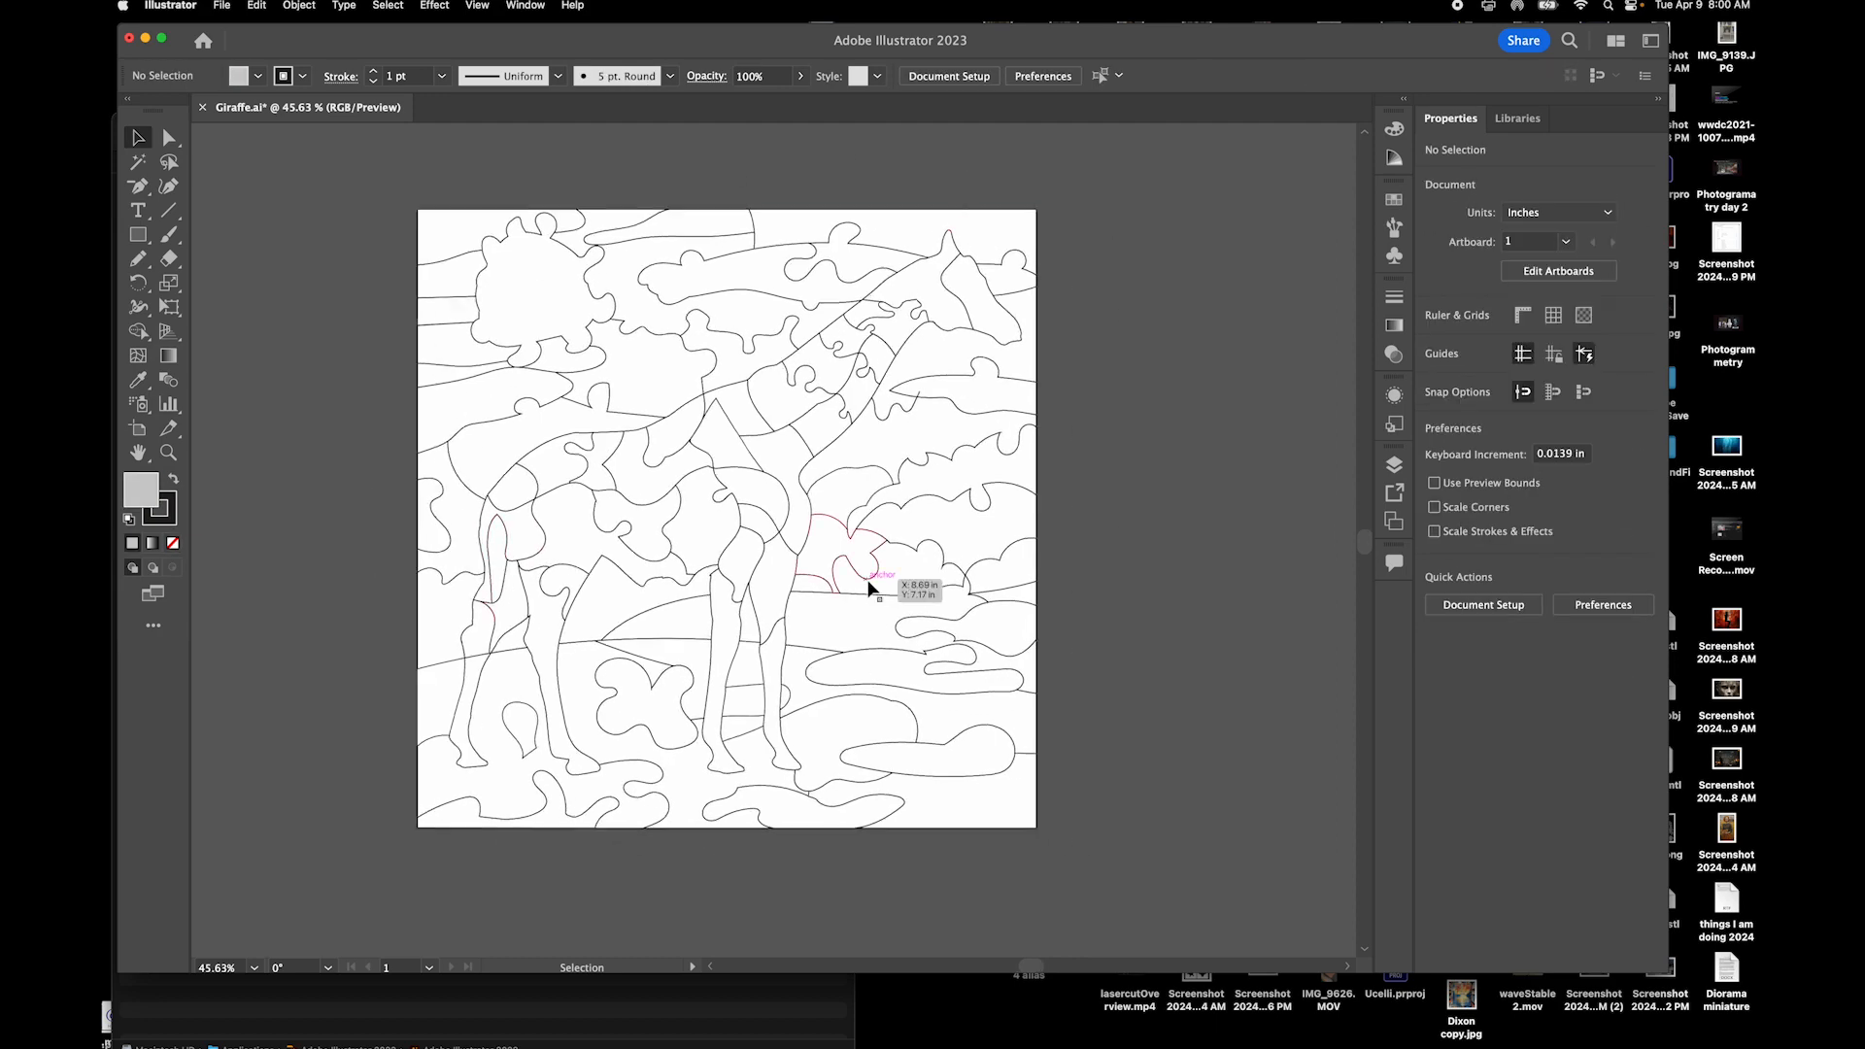
key("super+a")
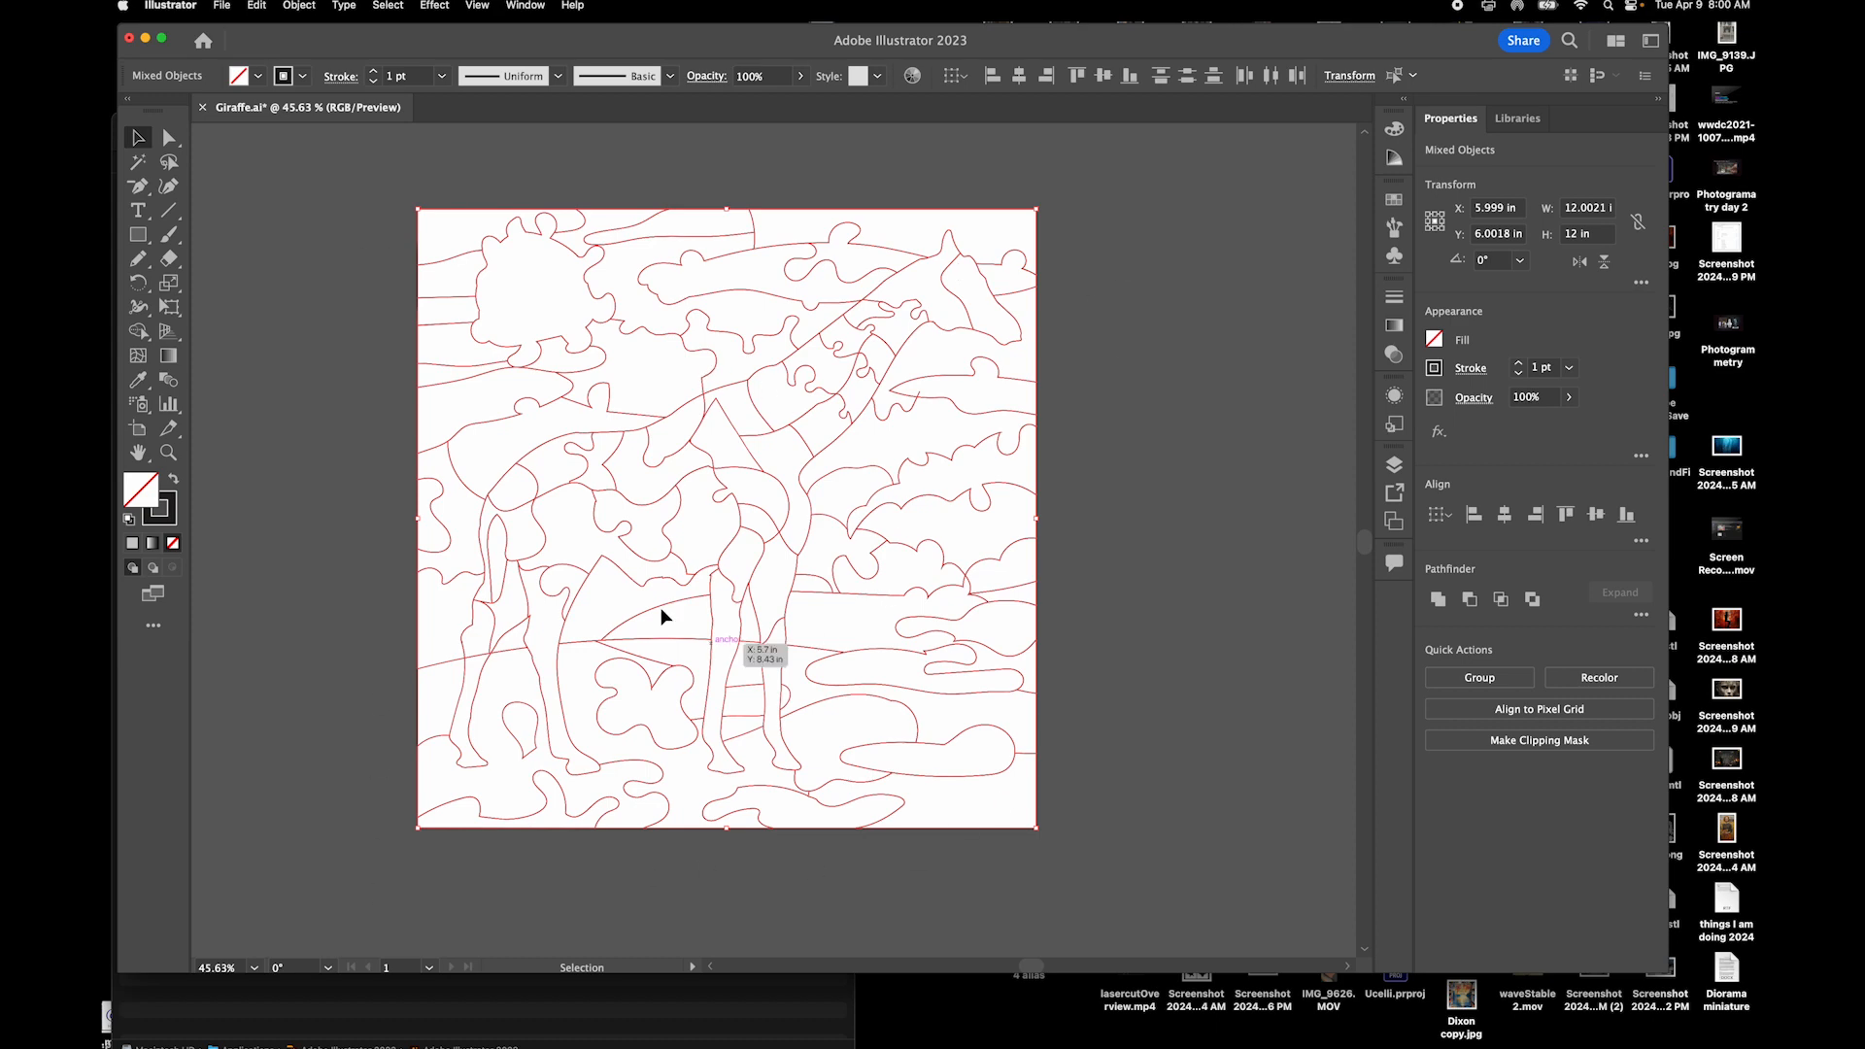
scroll(616, 619, "up", 6)
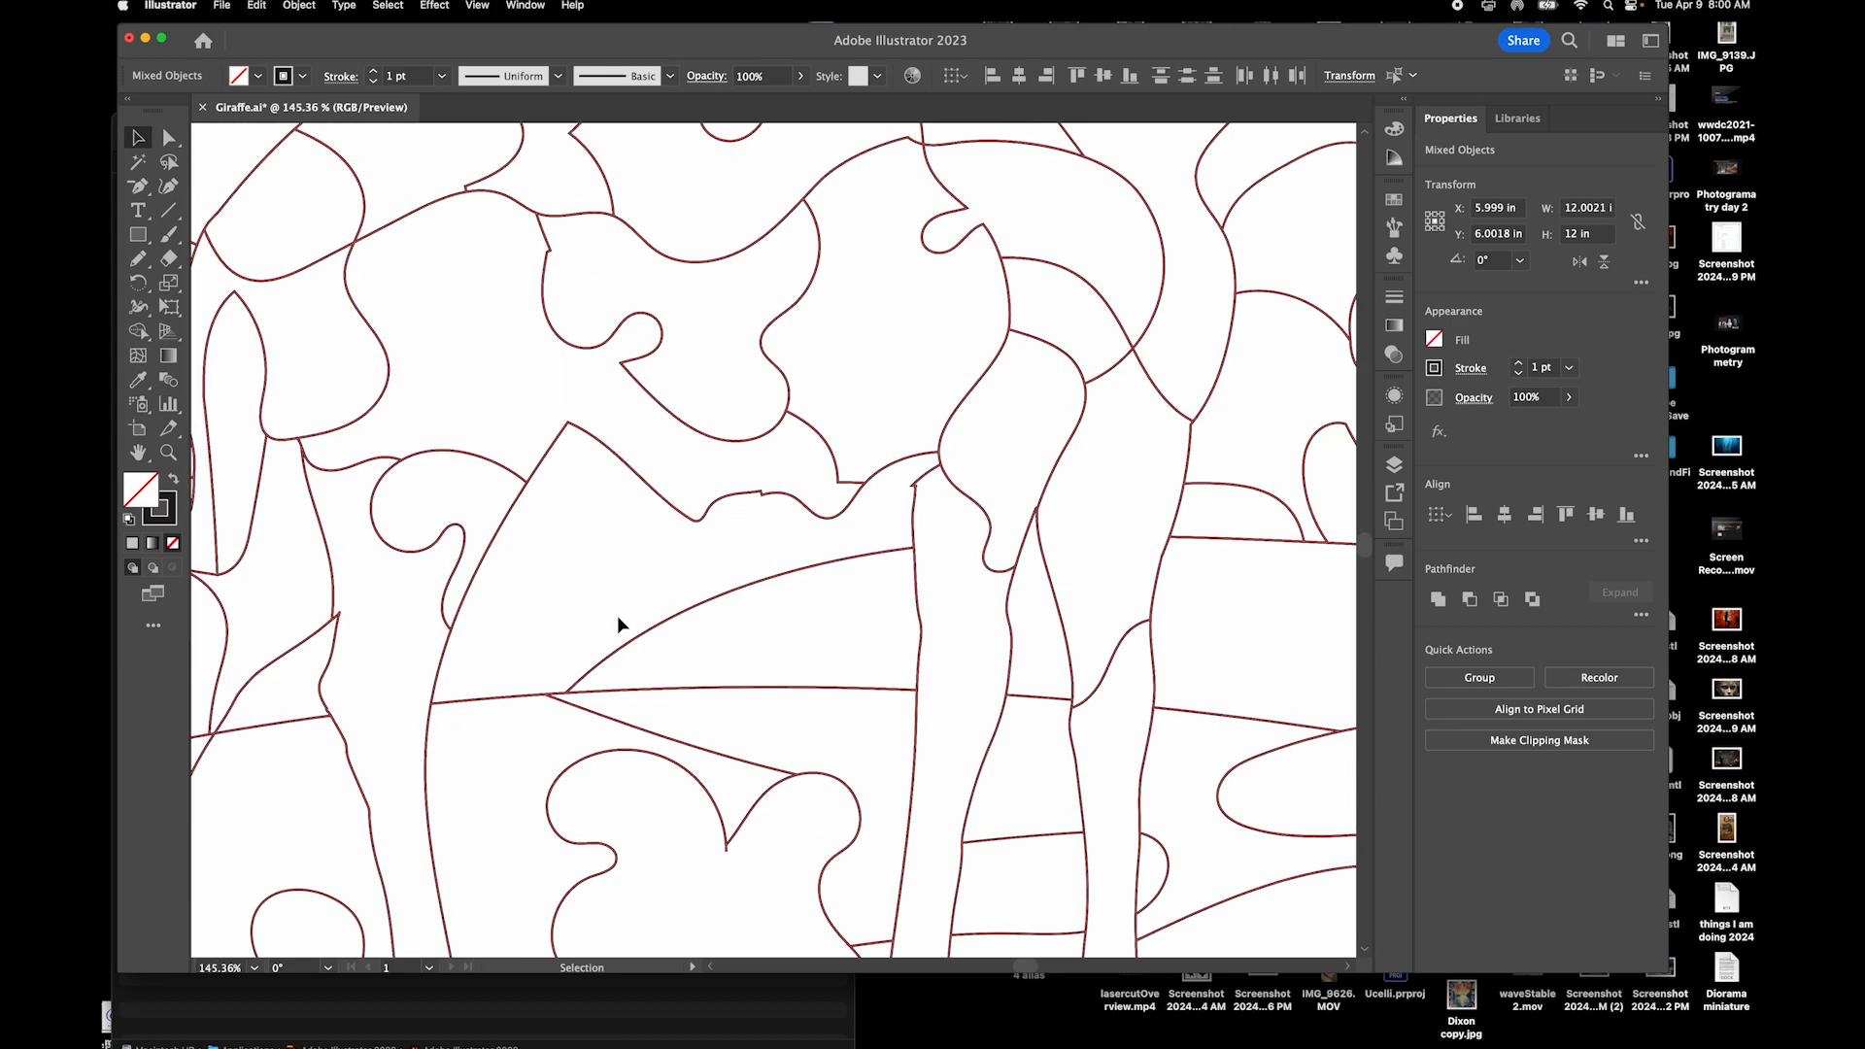
scroll(618, 622, "down", 6)
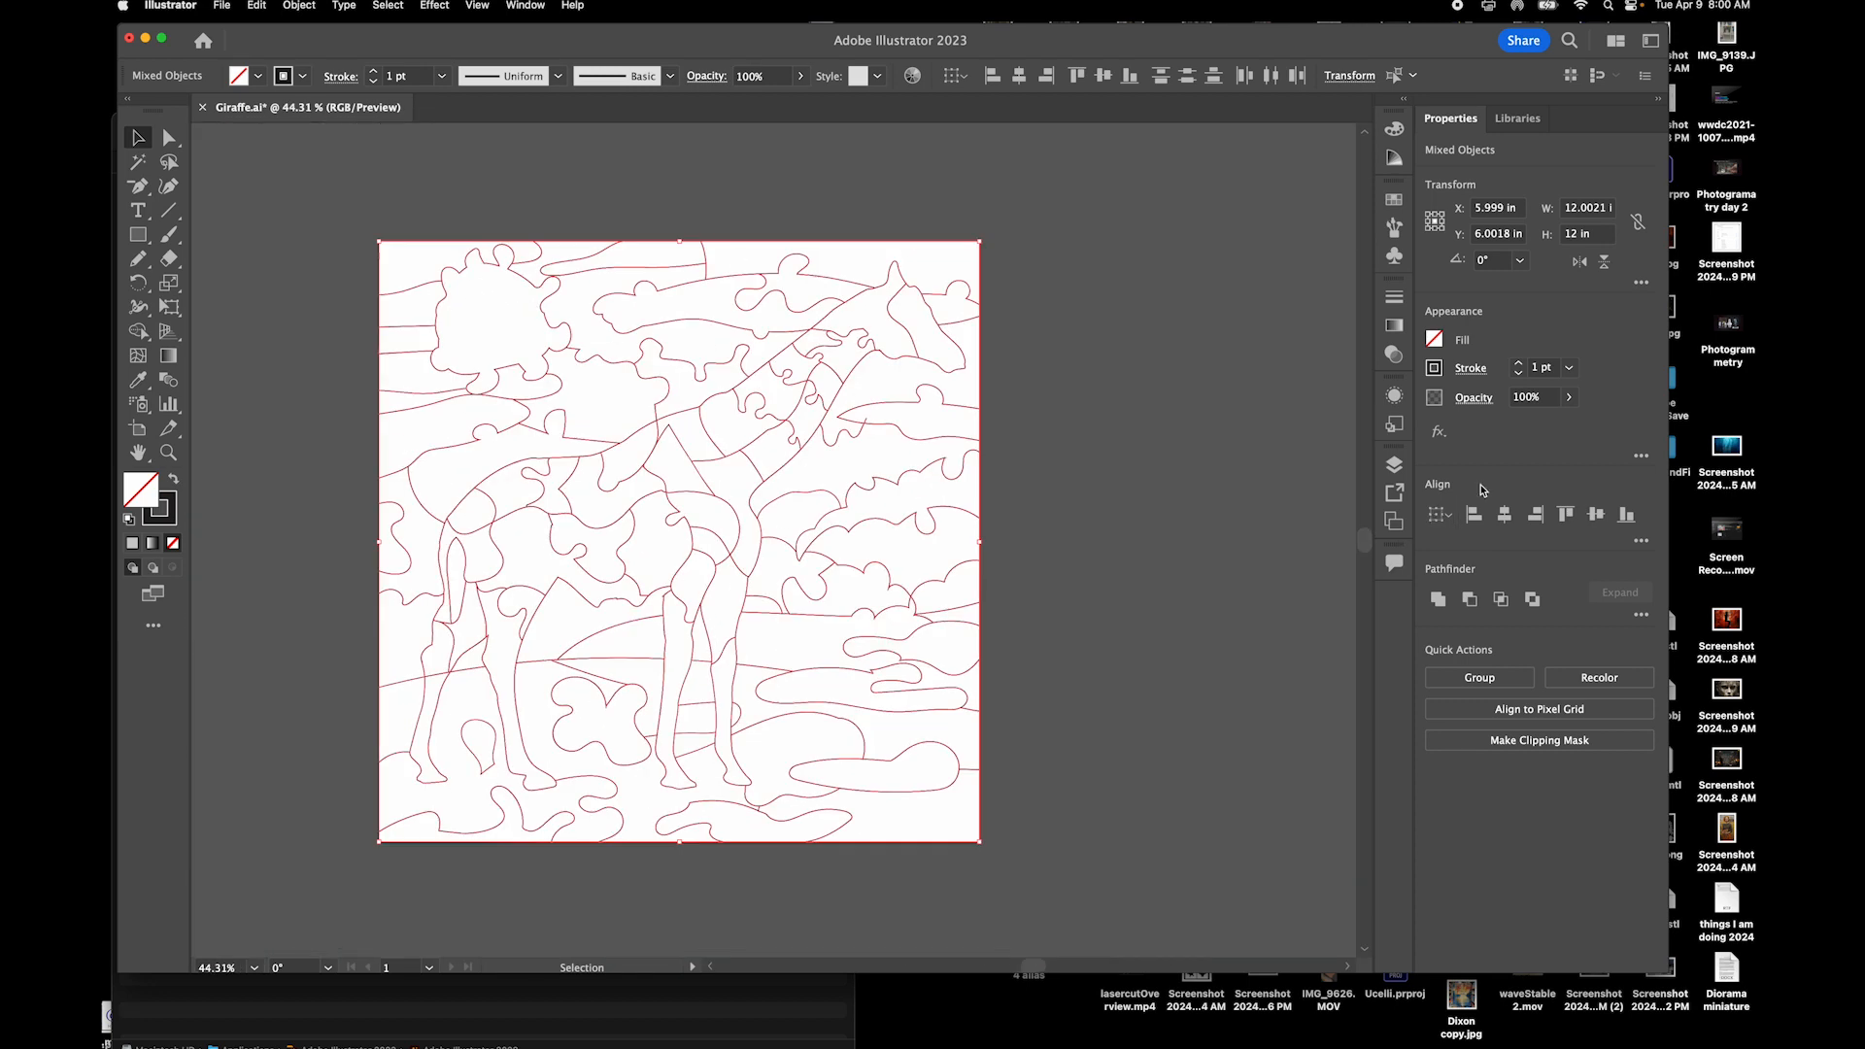
left_click(524, 5)
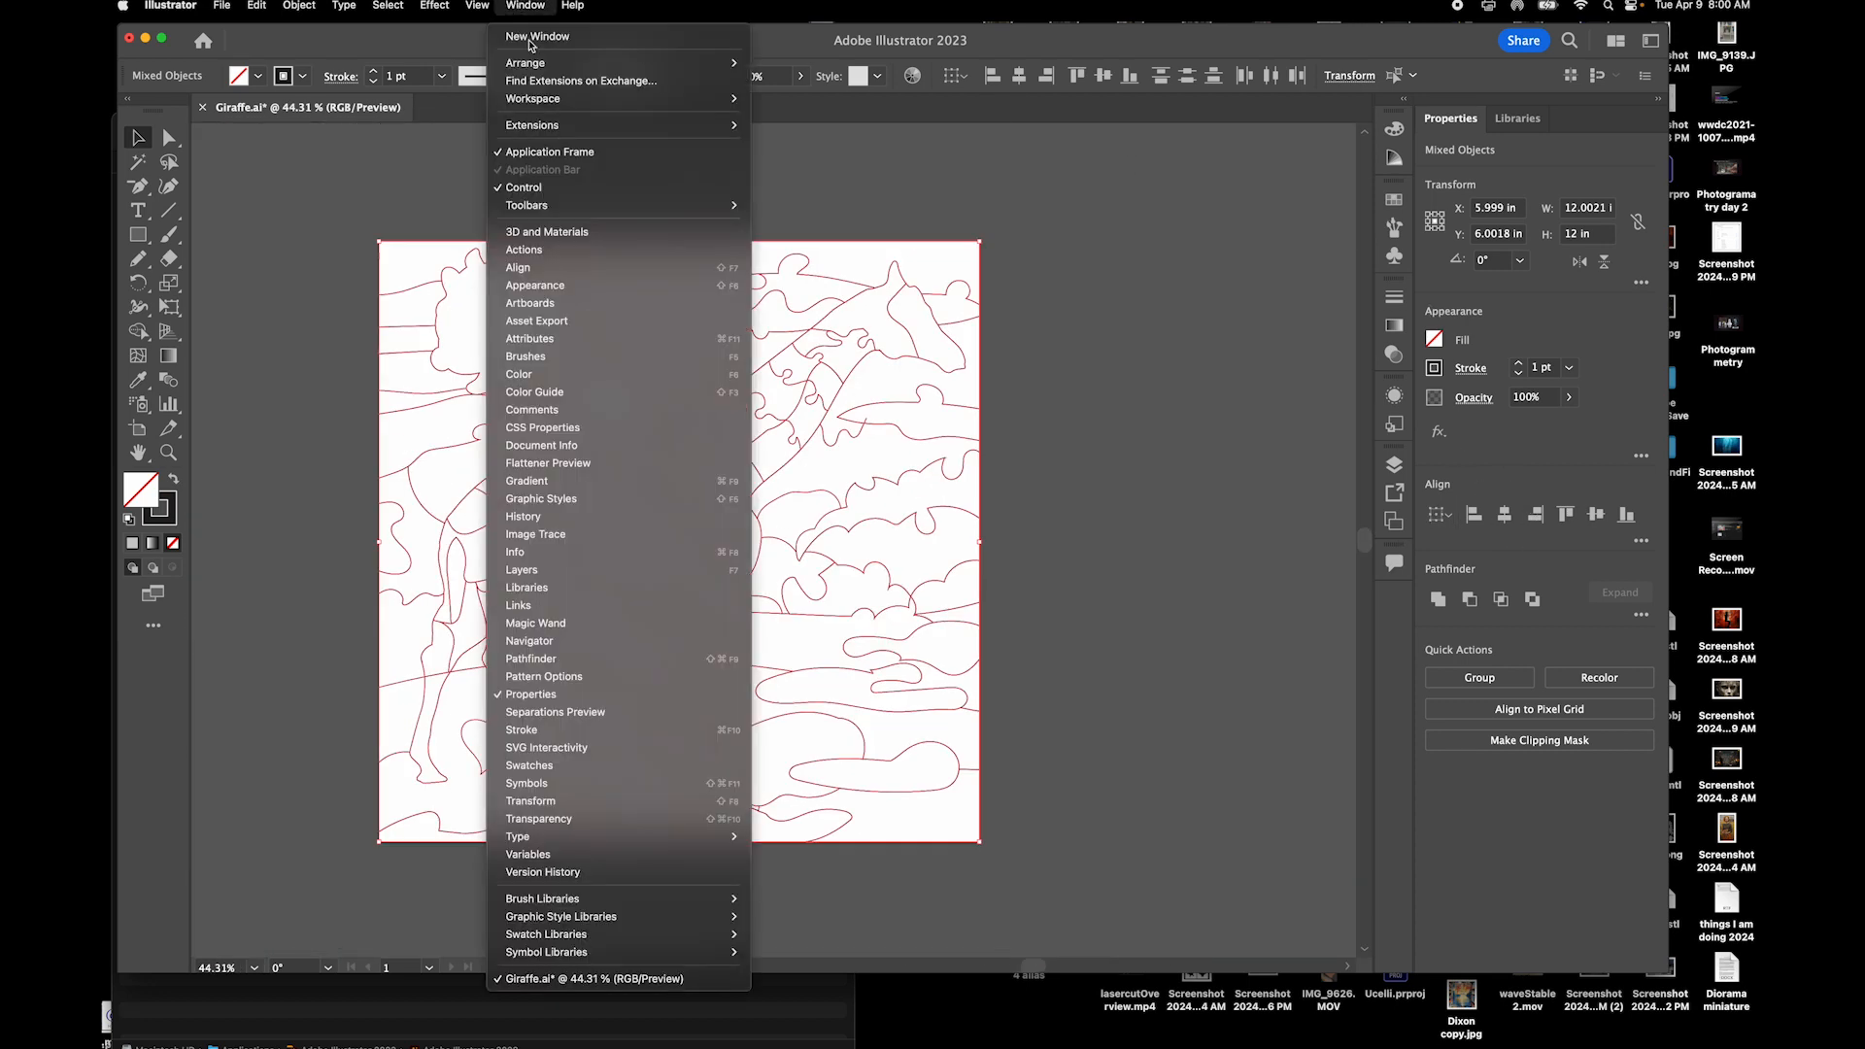
left_click(612, 657)
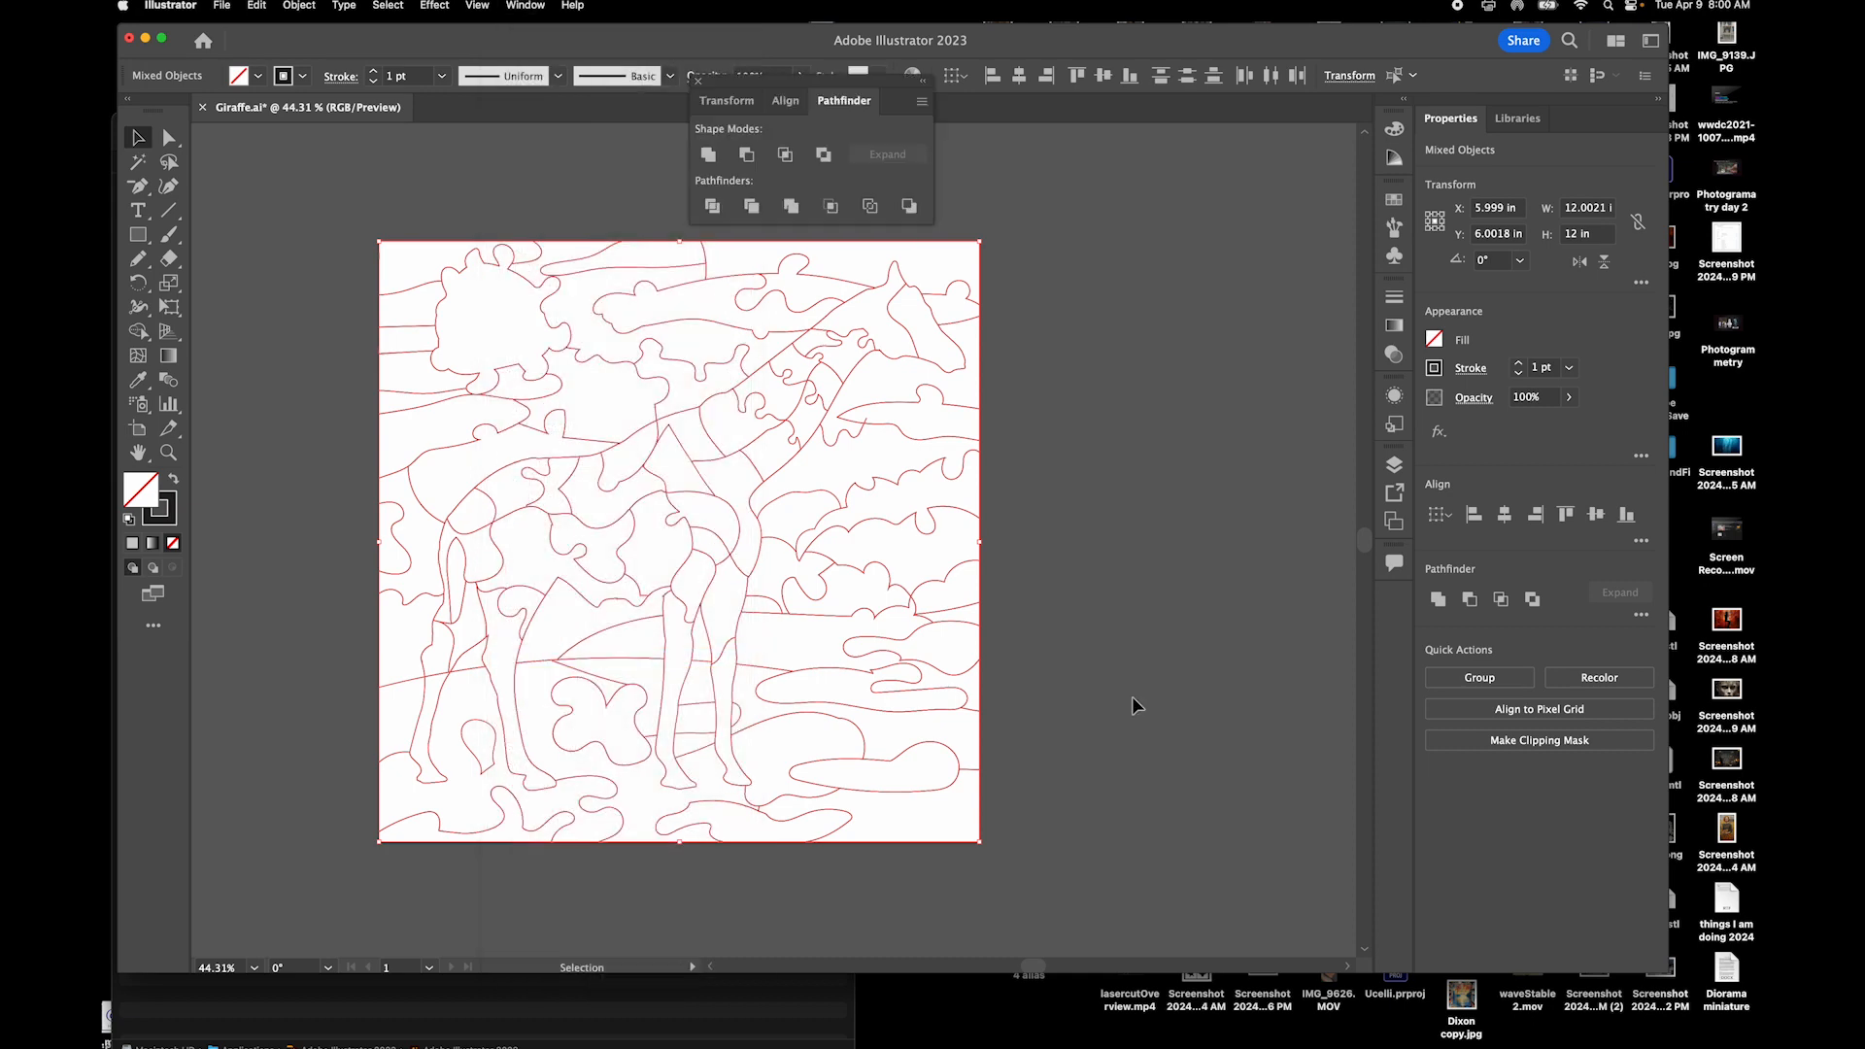
left_click_drag(873, 84, 1231, 298)
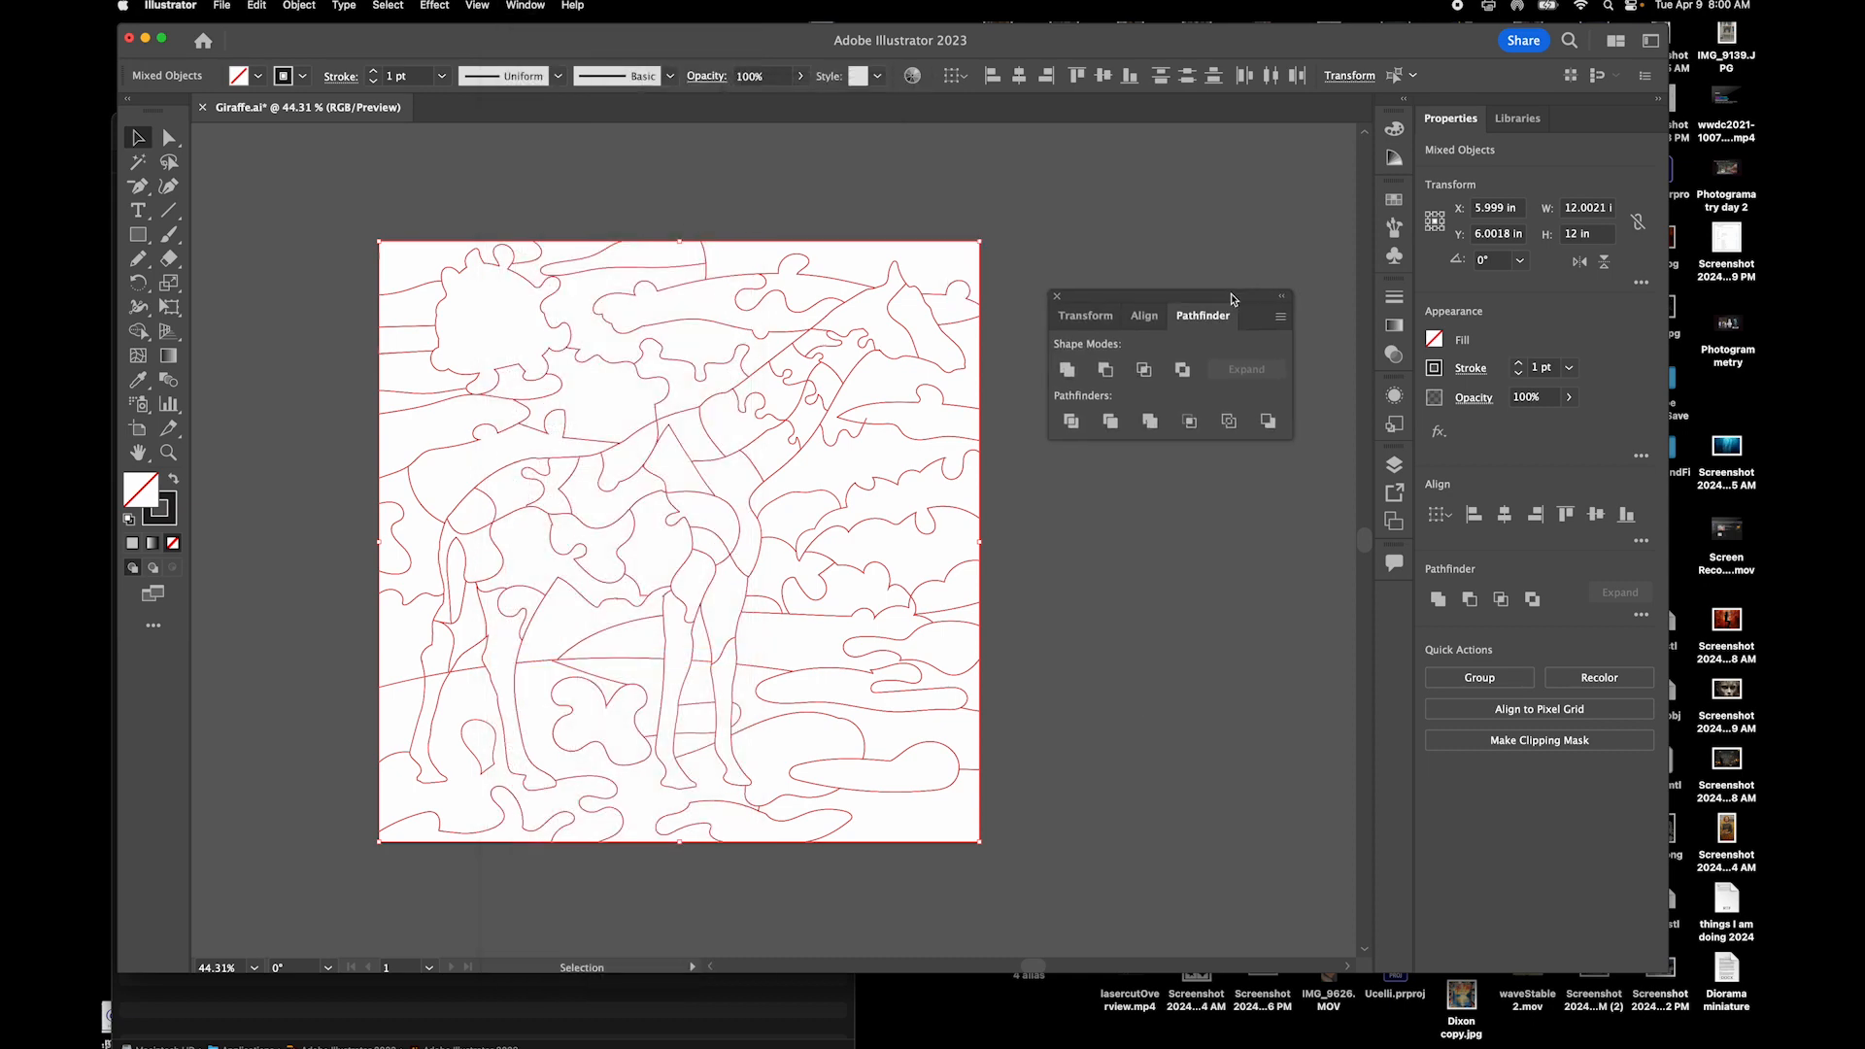
left_click(1229, 422)
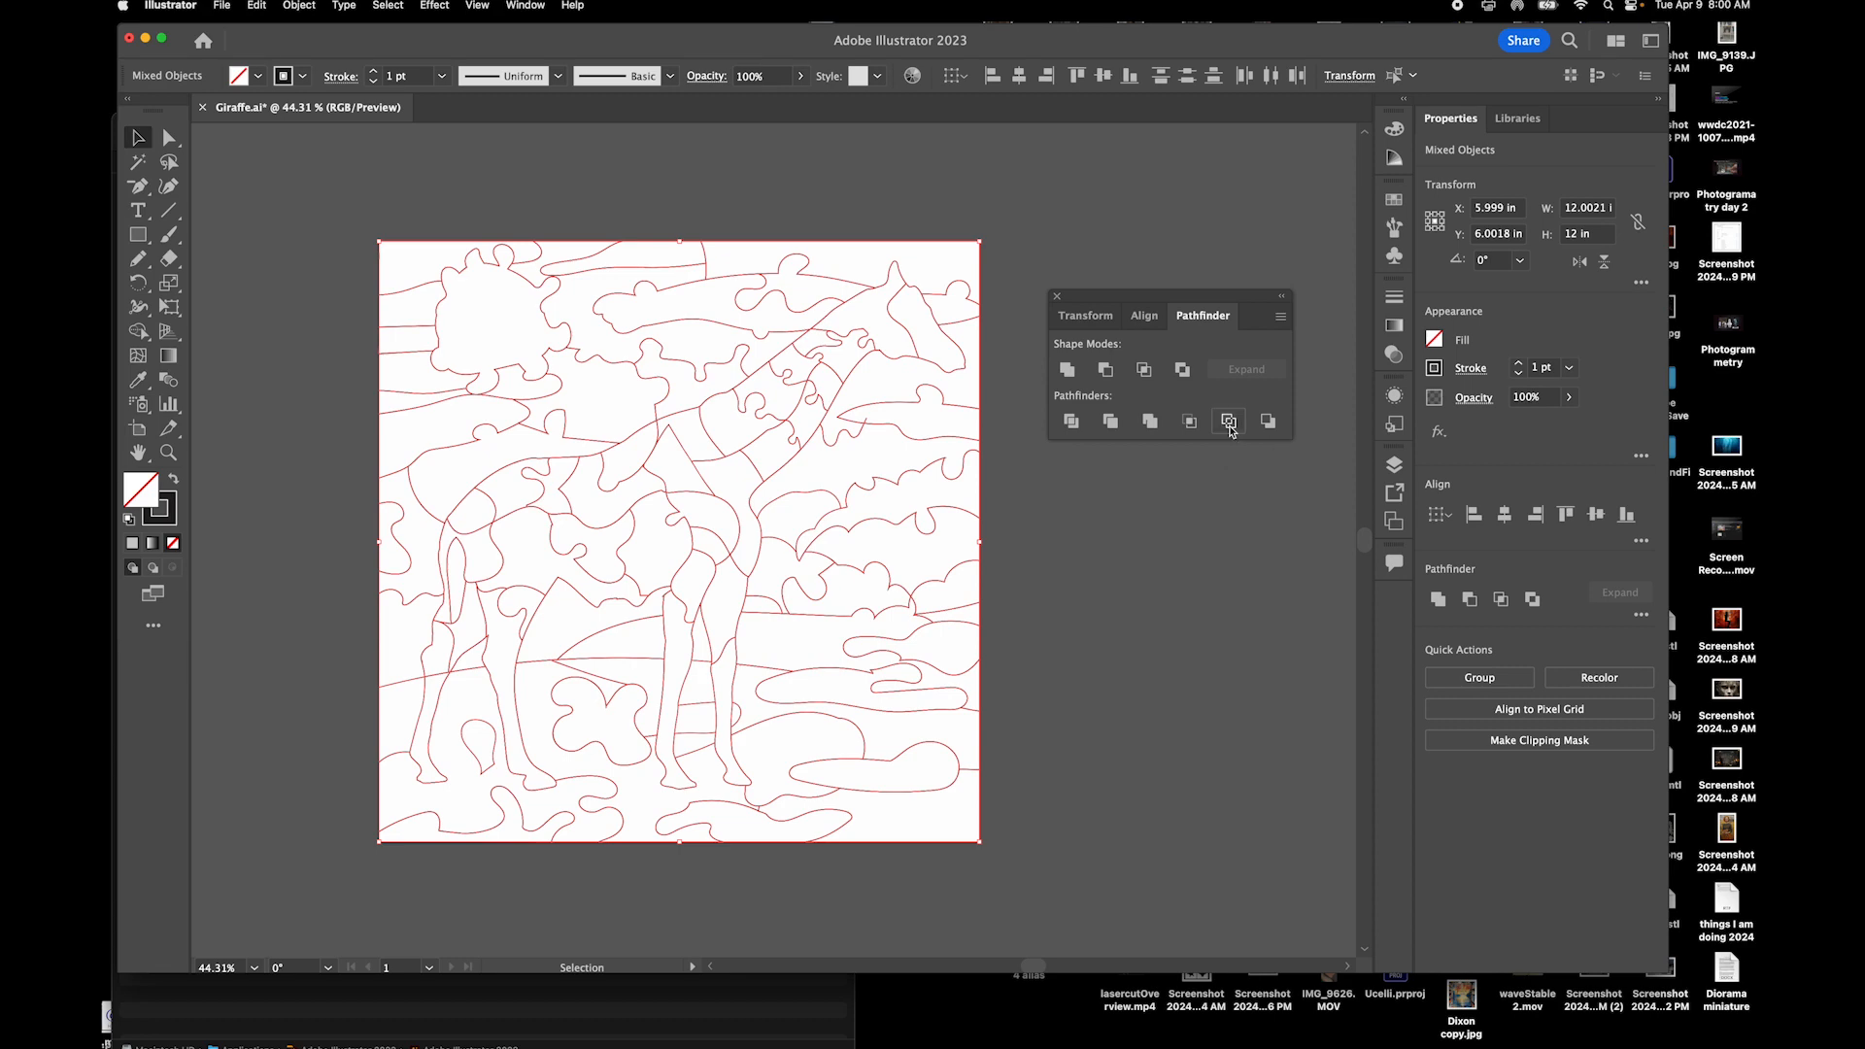
left_click(1224, 491)
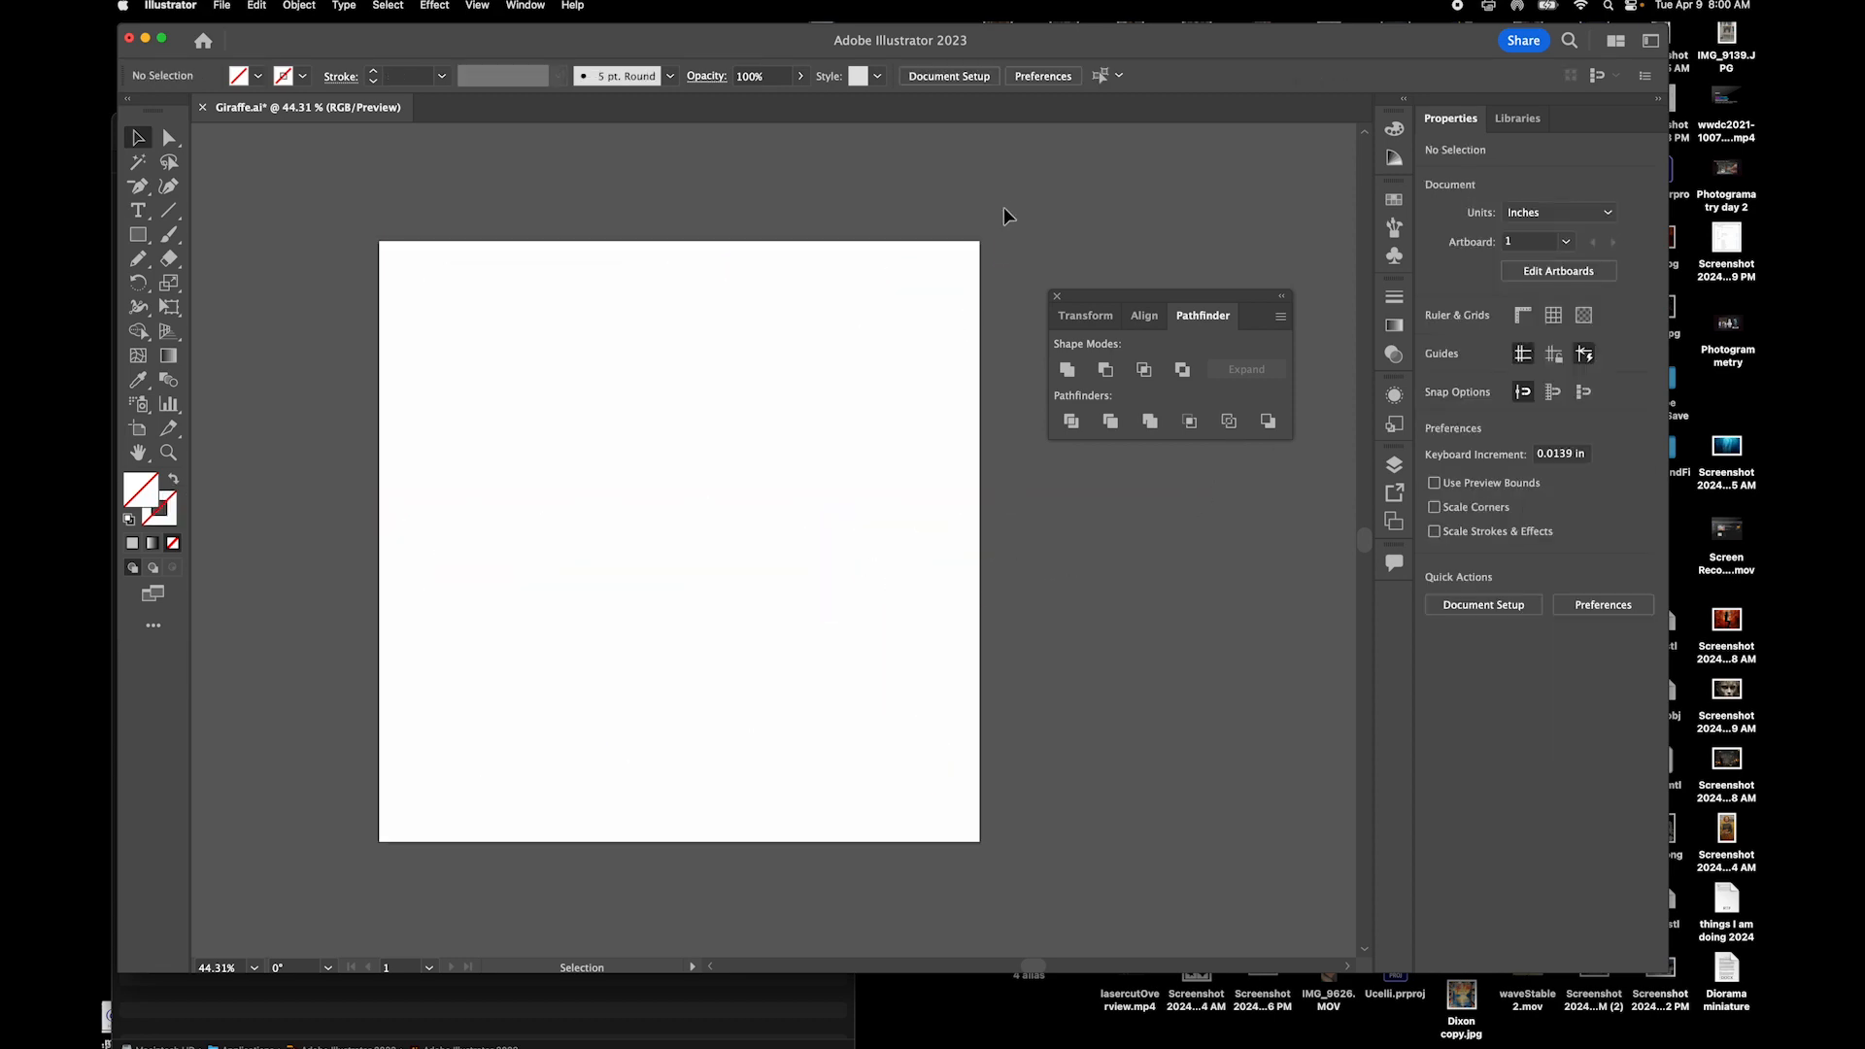
Select the outlined puzzle group, set its stroke to 1 pt, and deselect it
left_click_drag(526, 609, 321, 820)
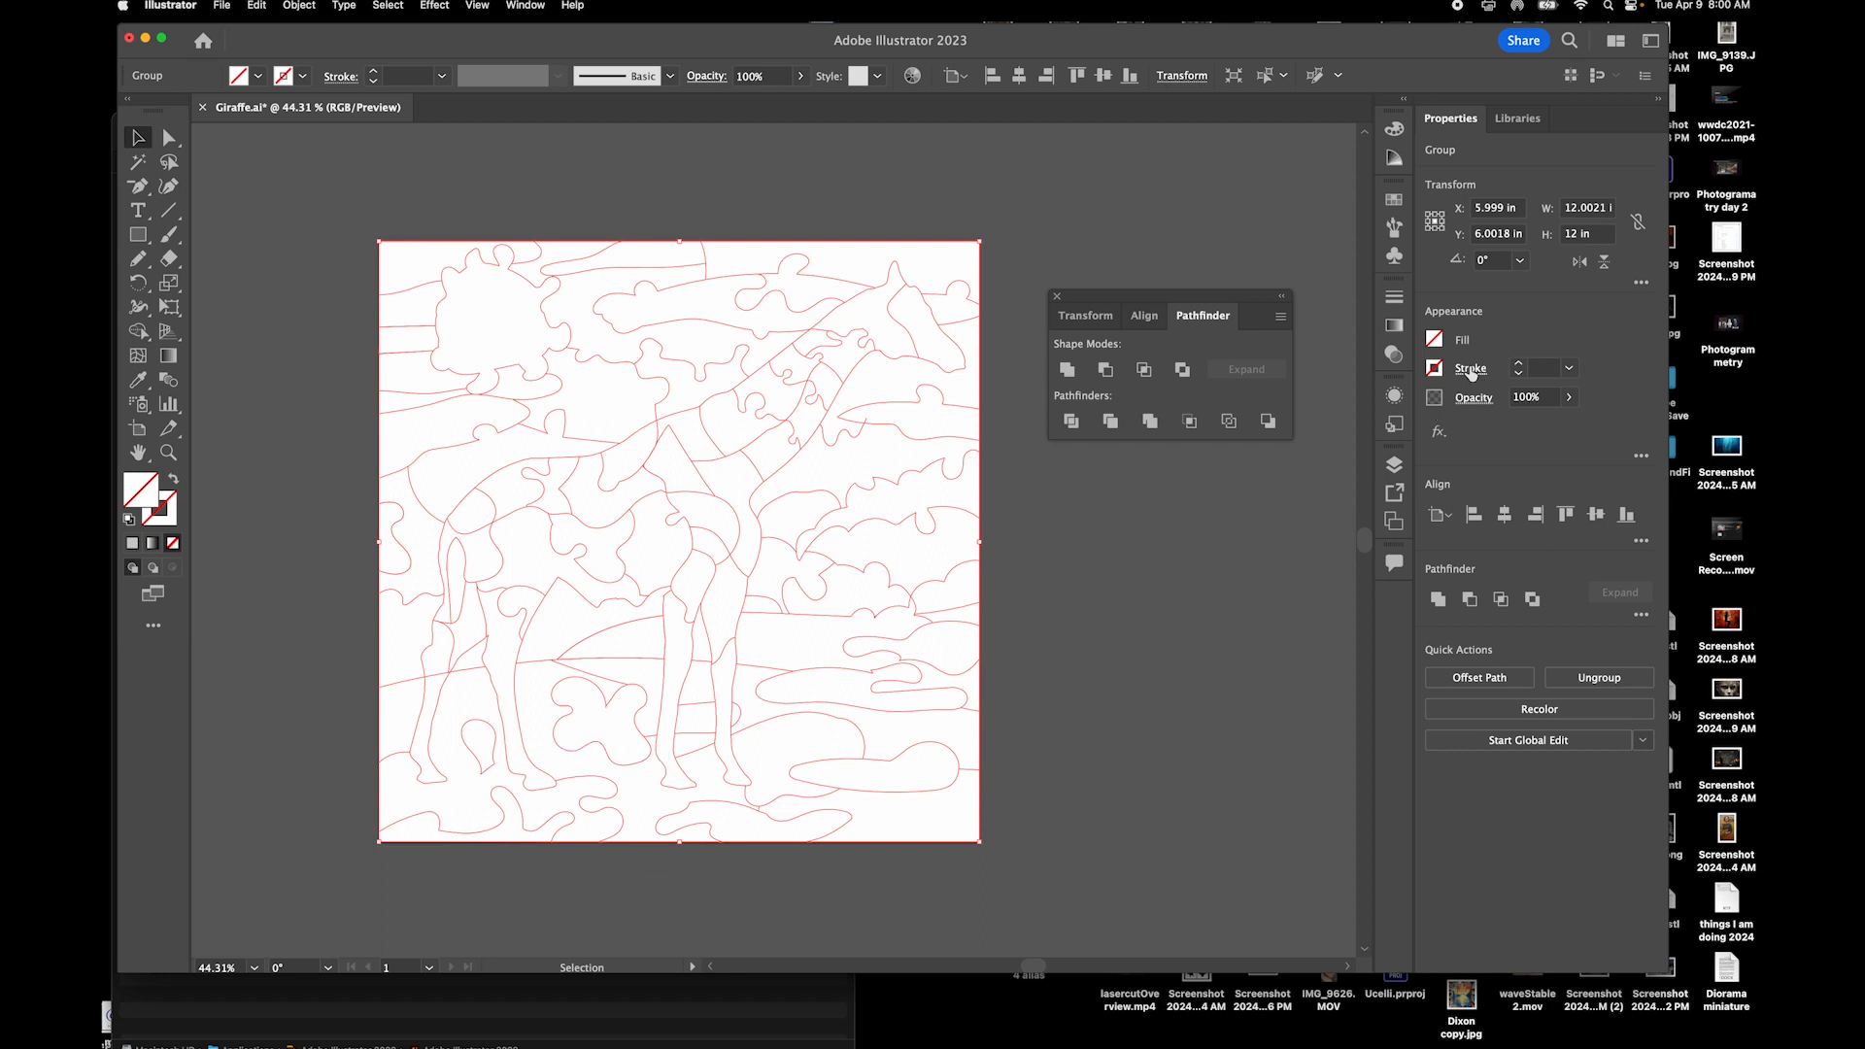
left_click(1517, 364)
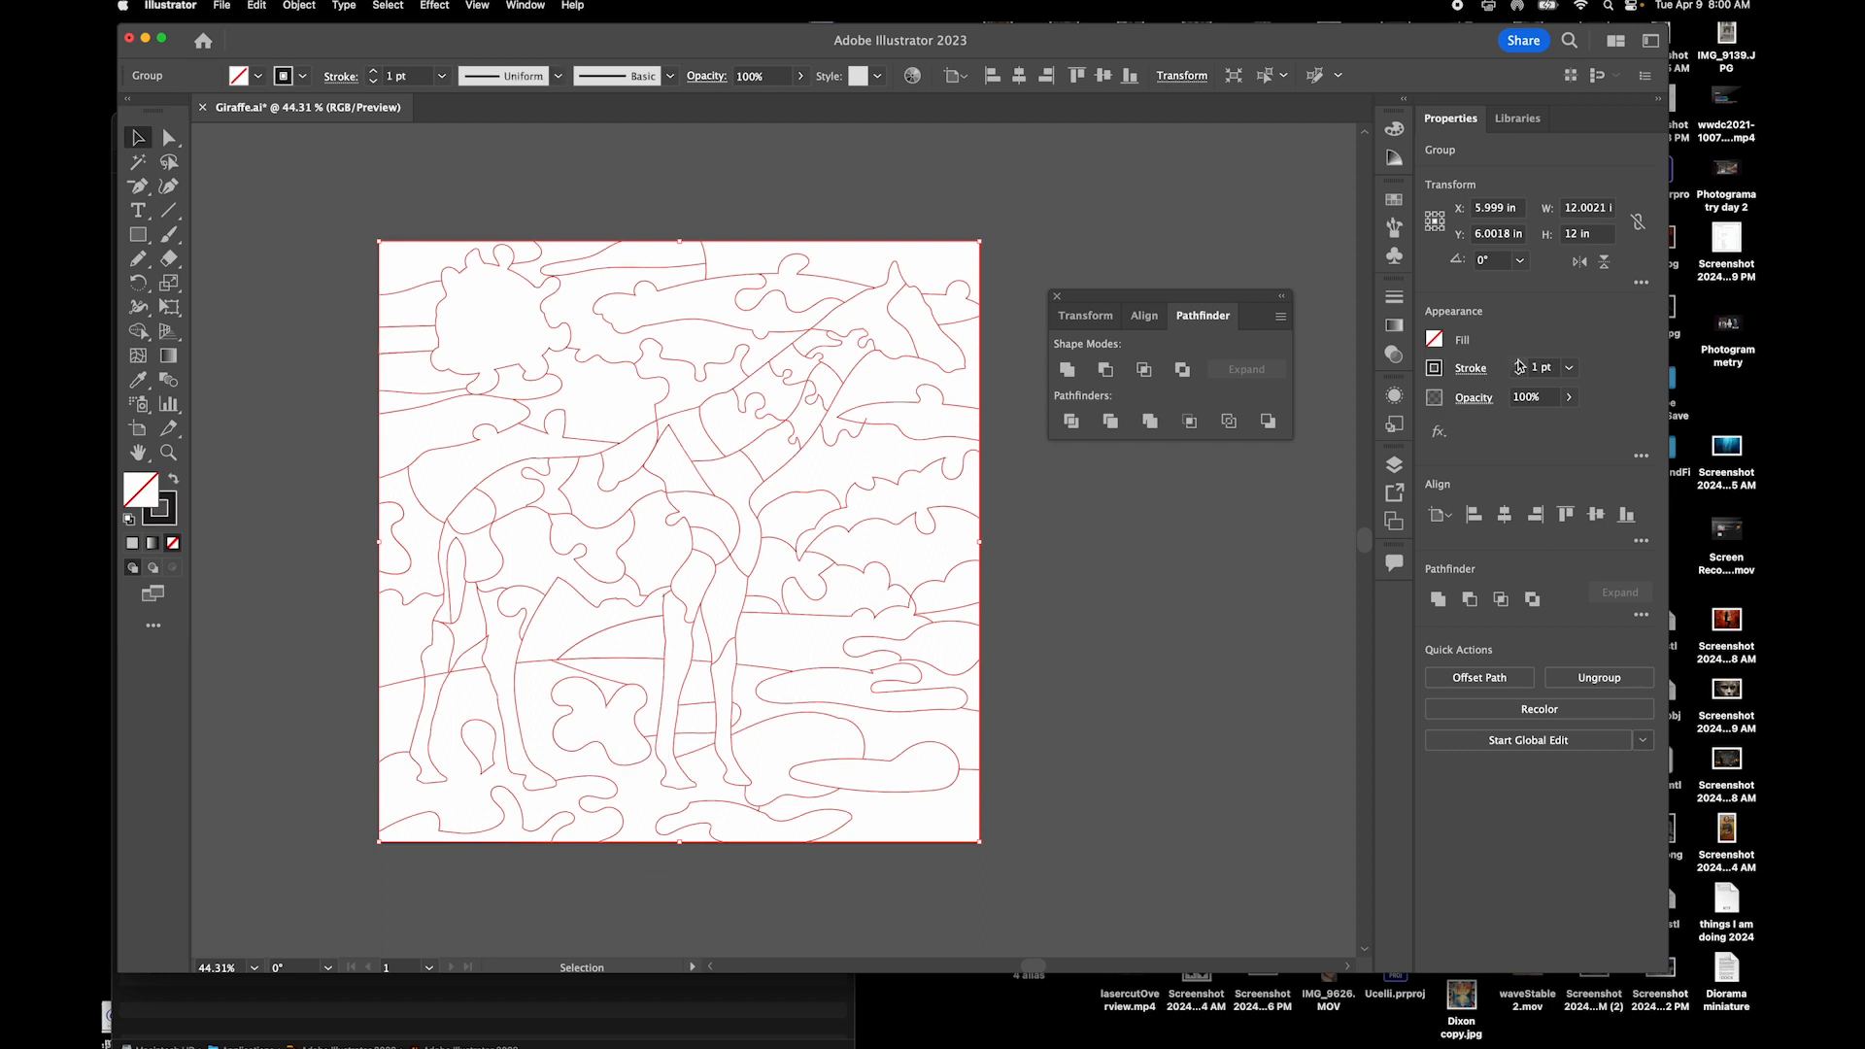
left_click(1245, 484)
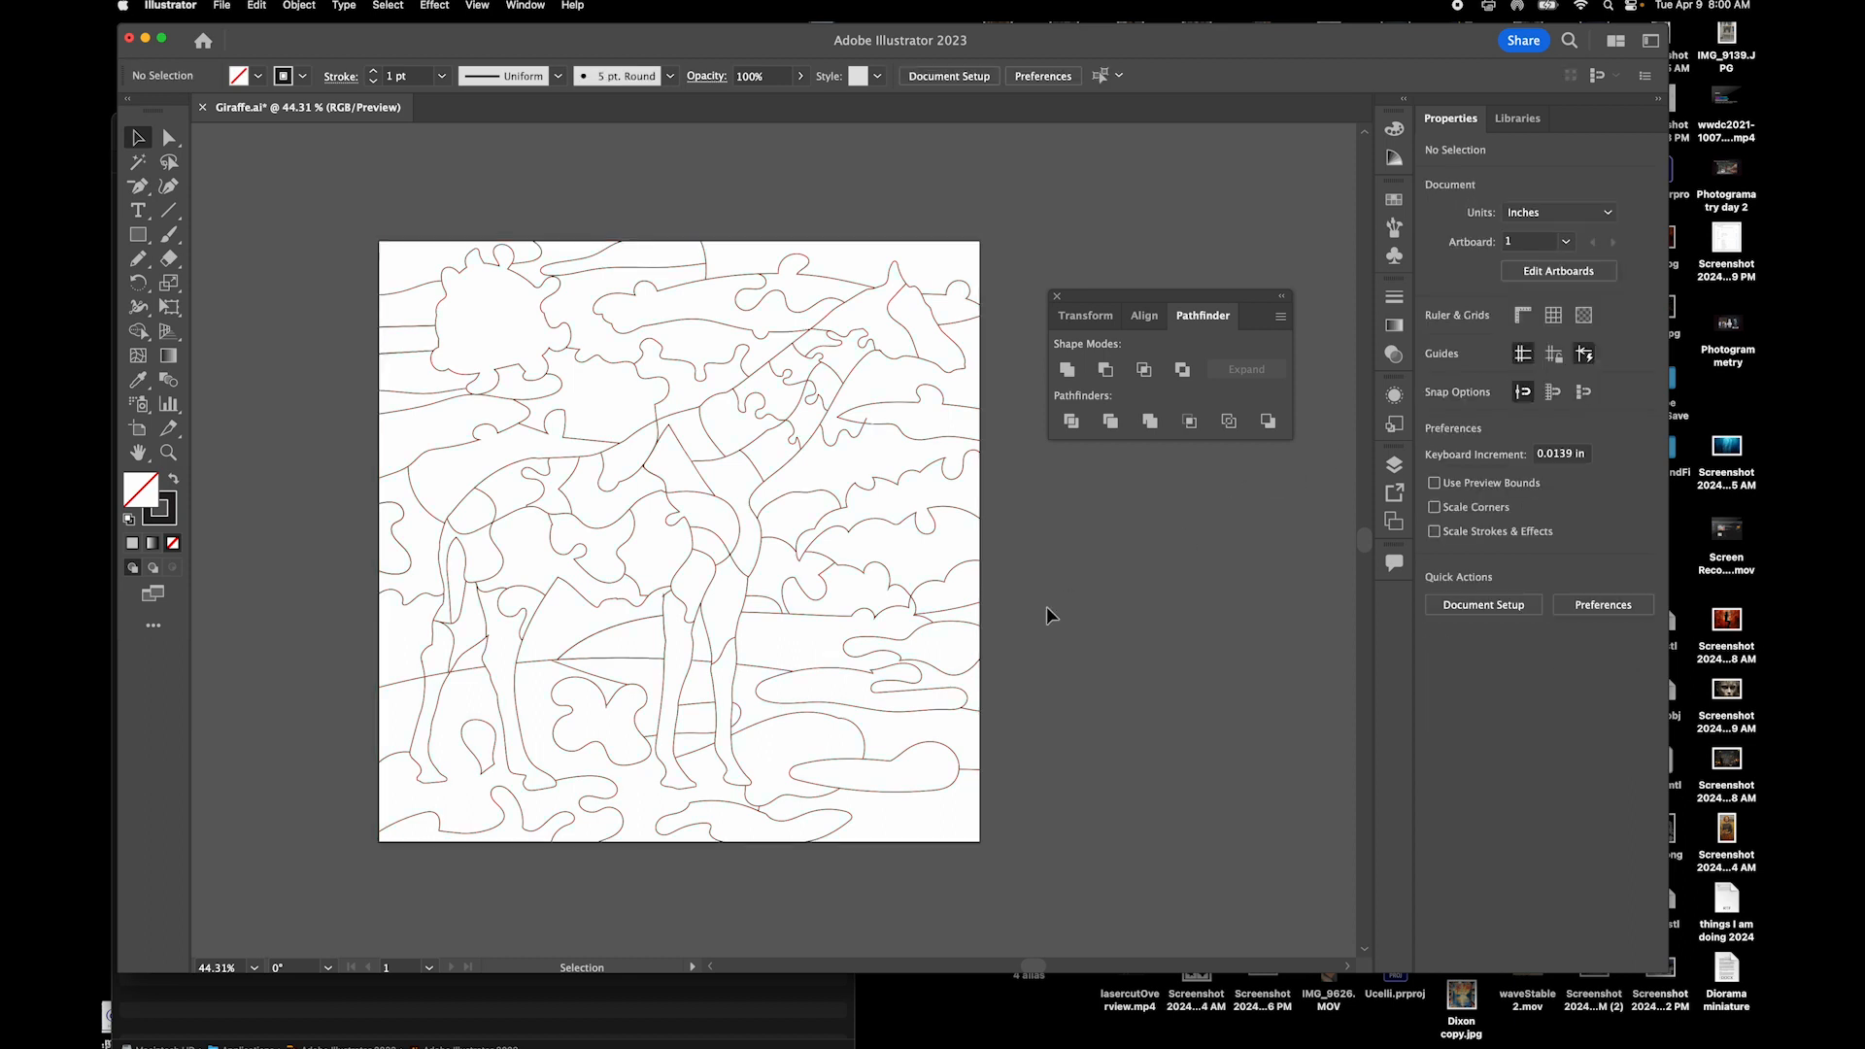
Select the puzzle group and apply the Pathfinder Outline operation to it again
left_click(724, 551)
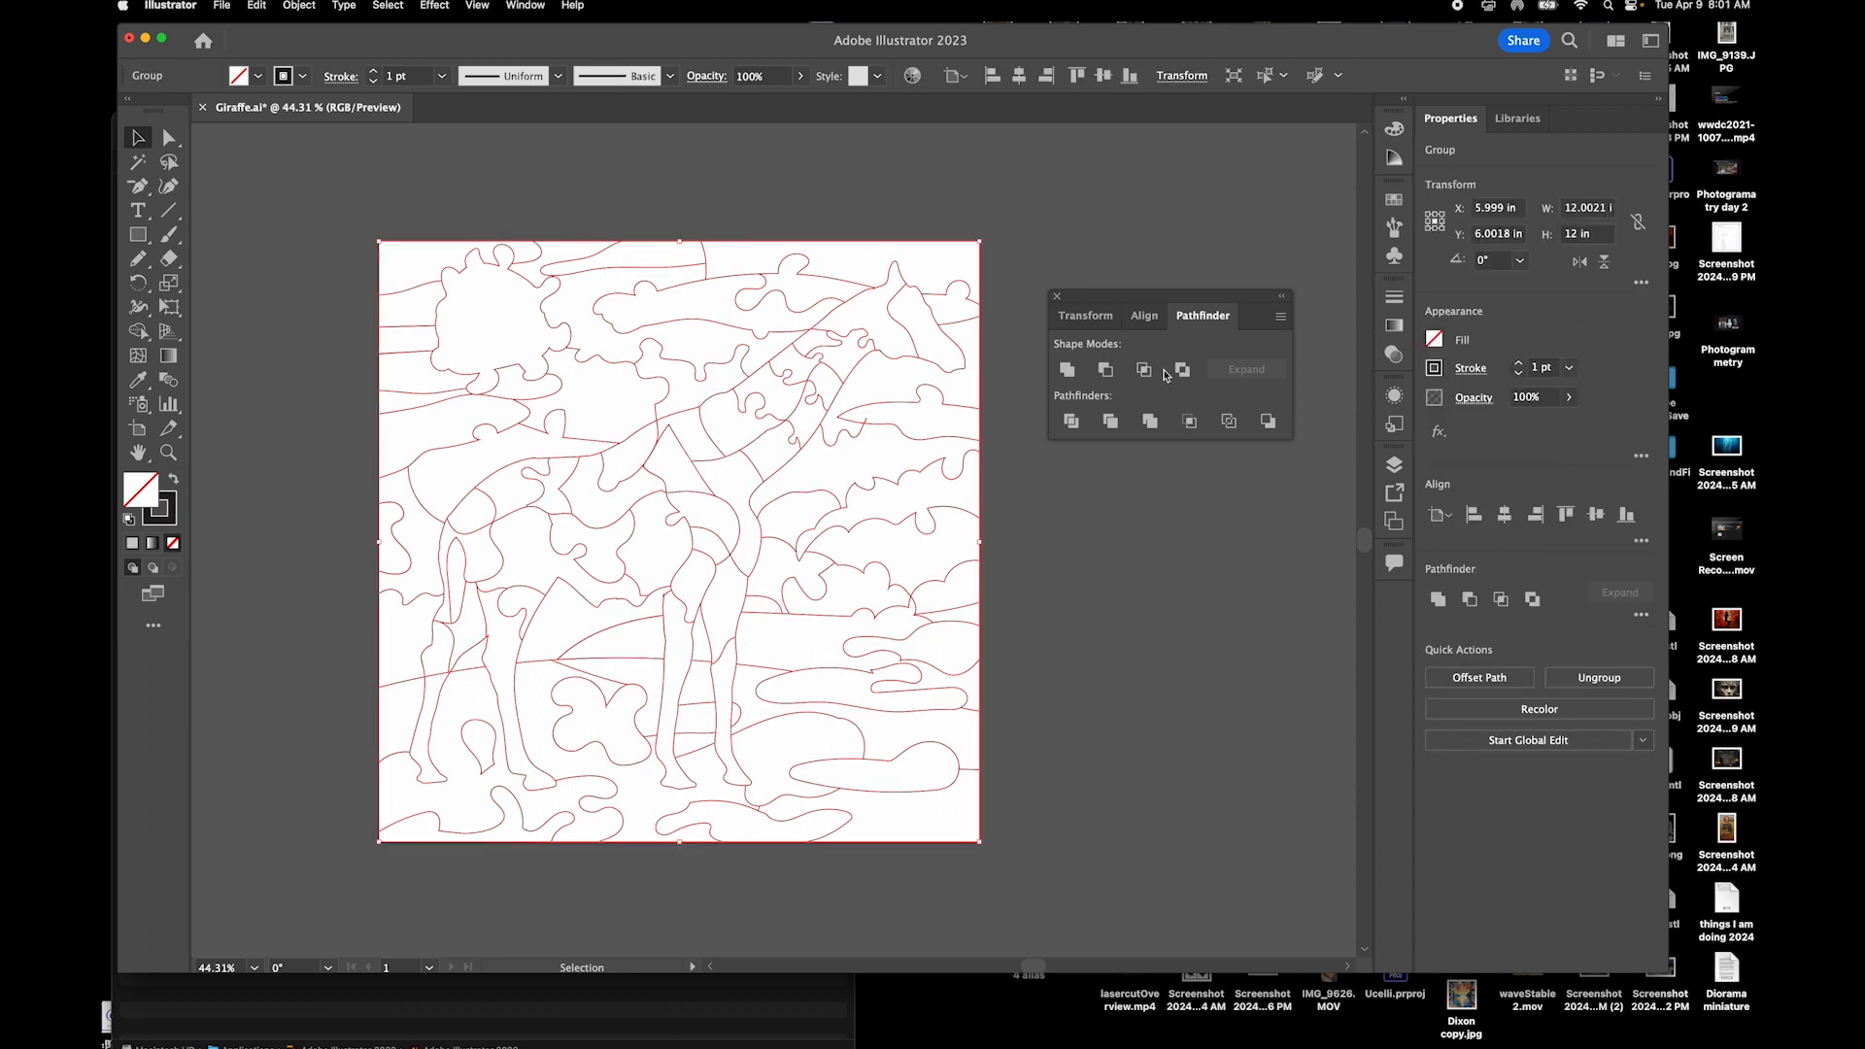
left_click(1231, 424)
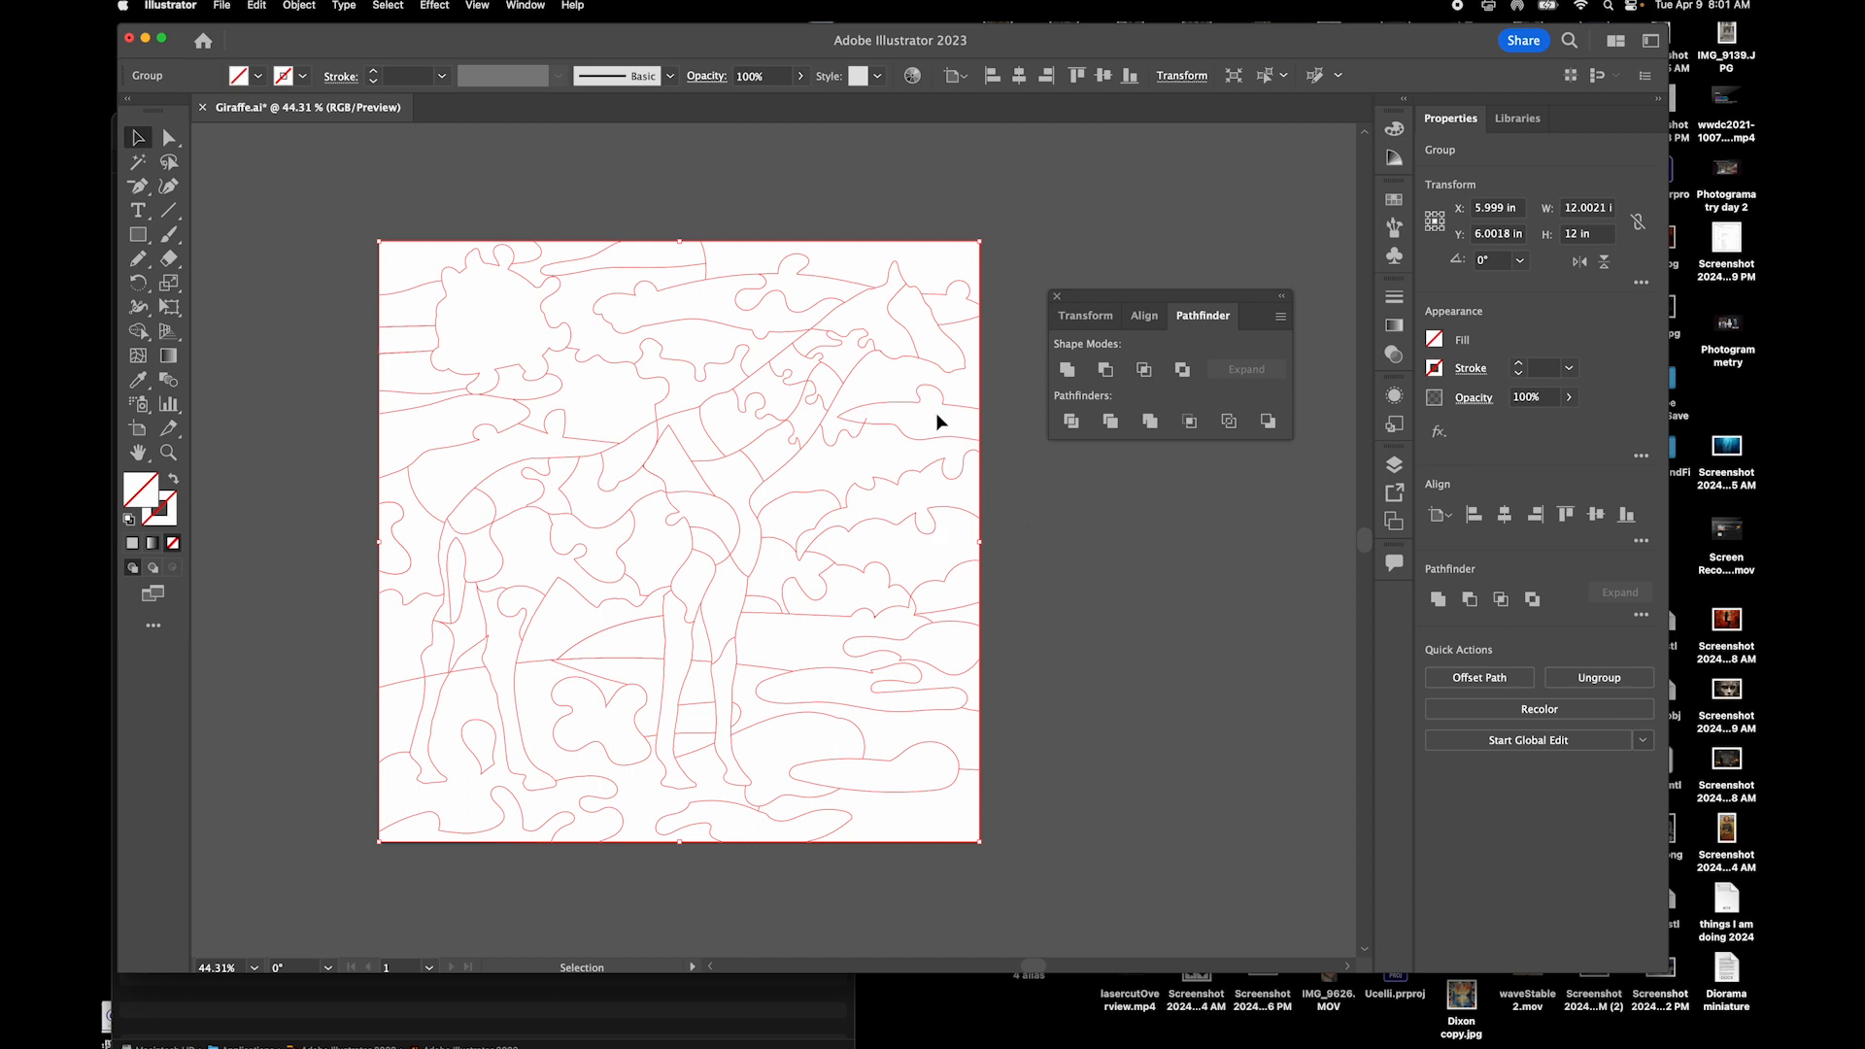
Set the stroke of the outlined puzzle group to 1 pt and deselect the group
left_click(1521, 364)
left_click(1180, 529)
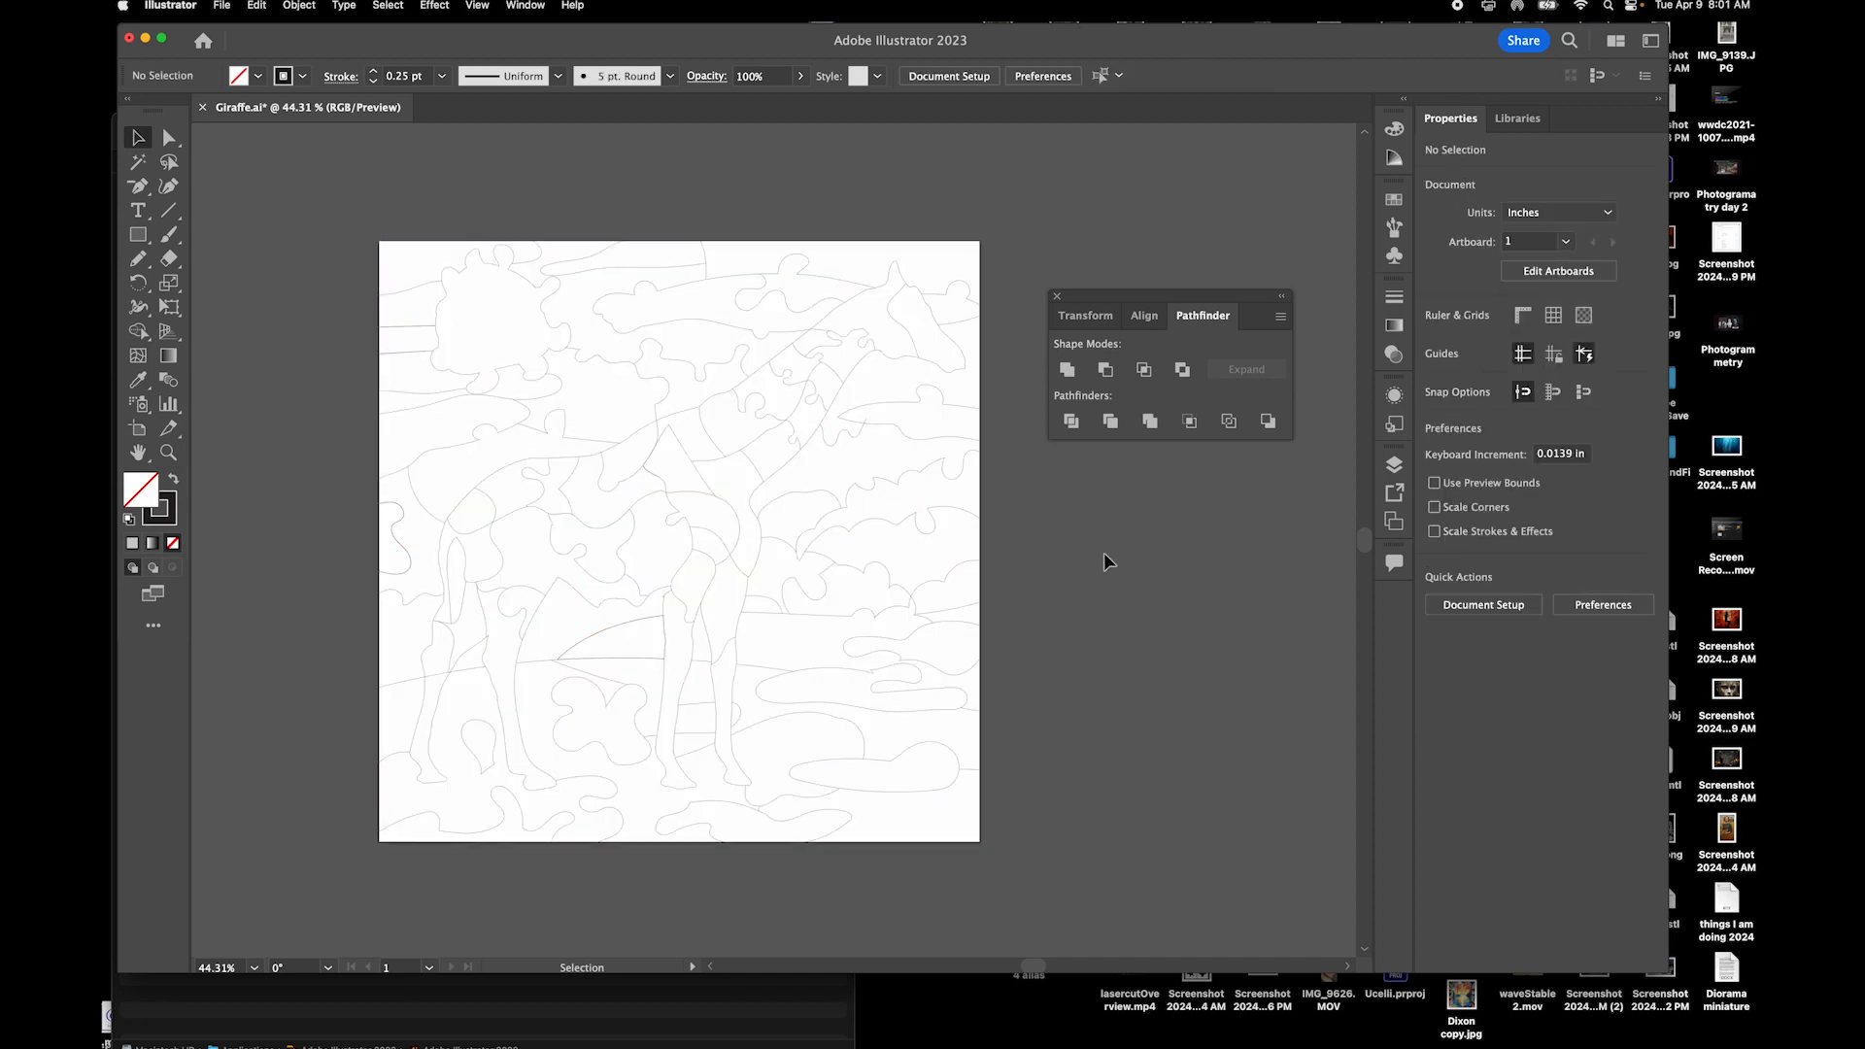
left_click(955, 545)
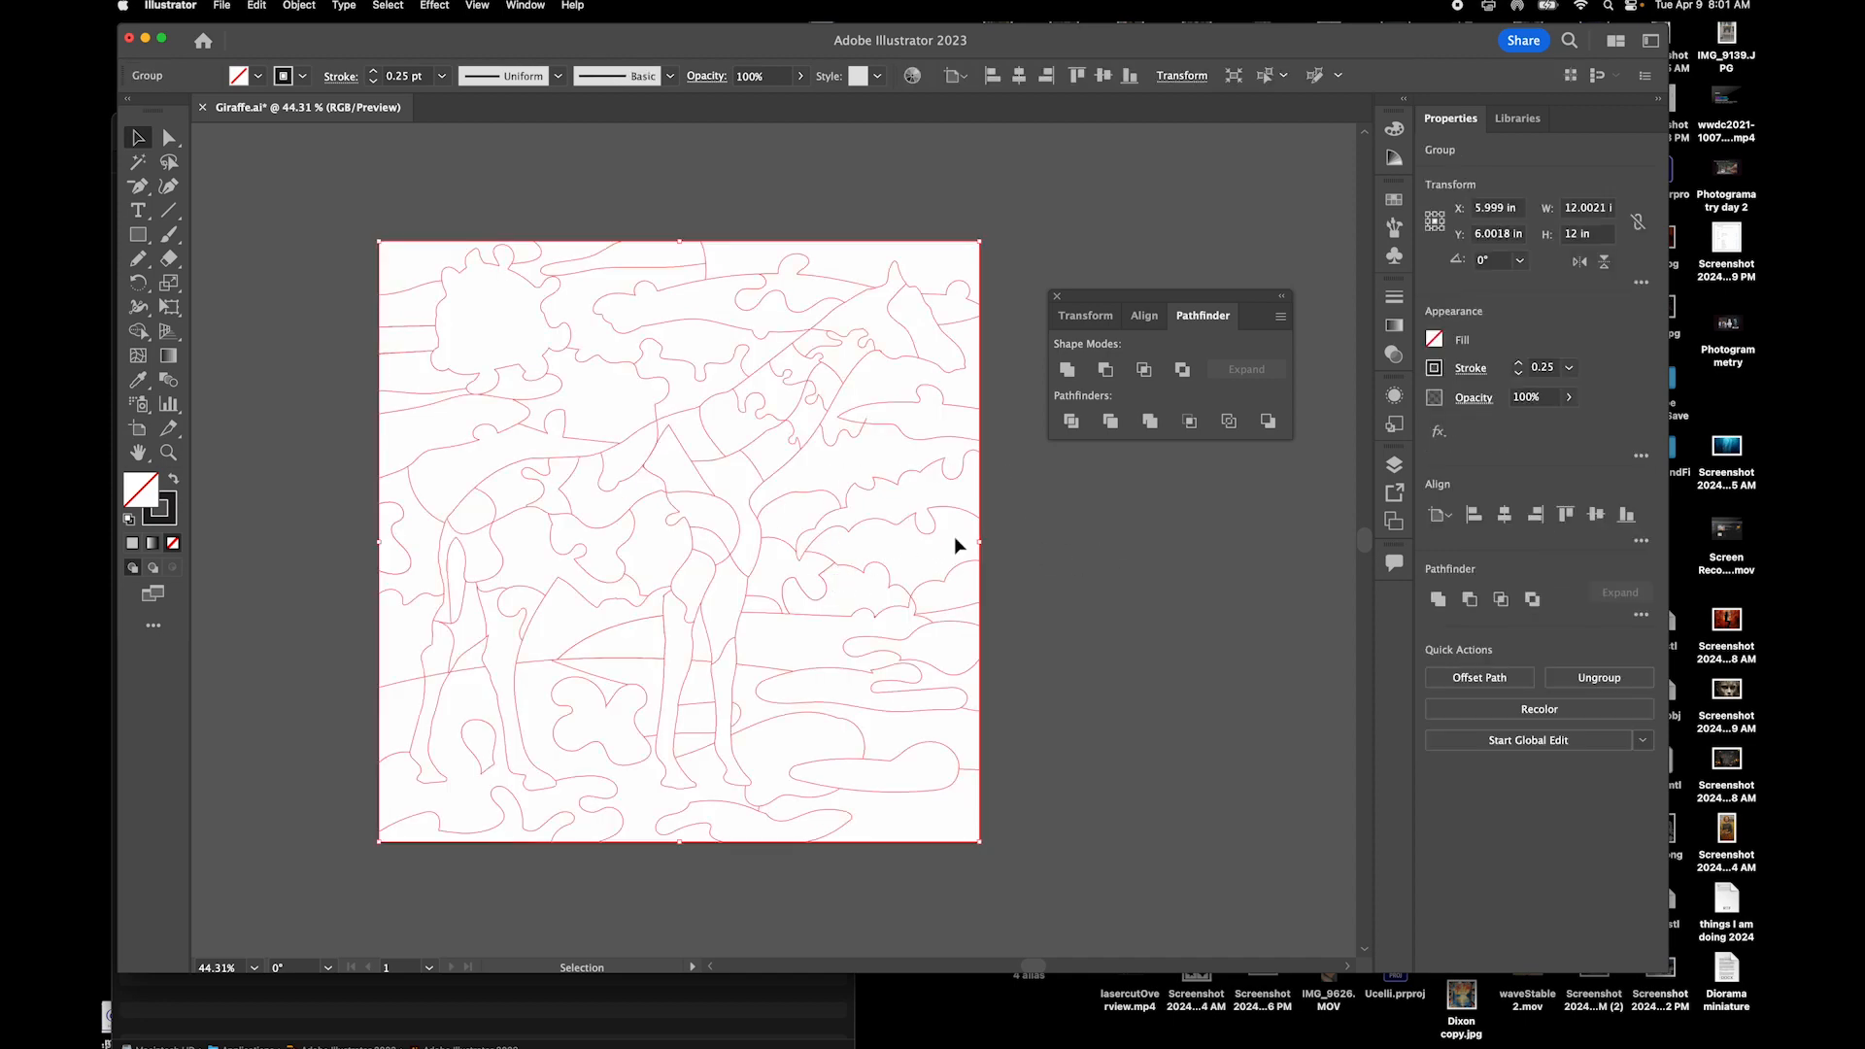
left_click(1521, 364)
left_click(1521, 375)
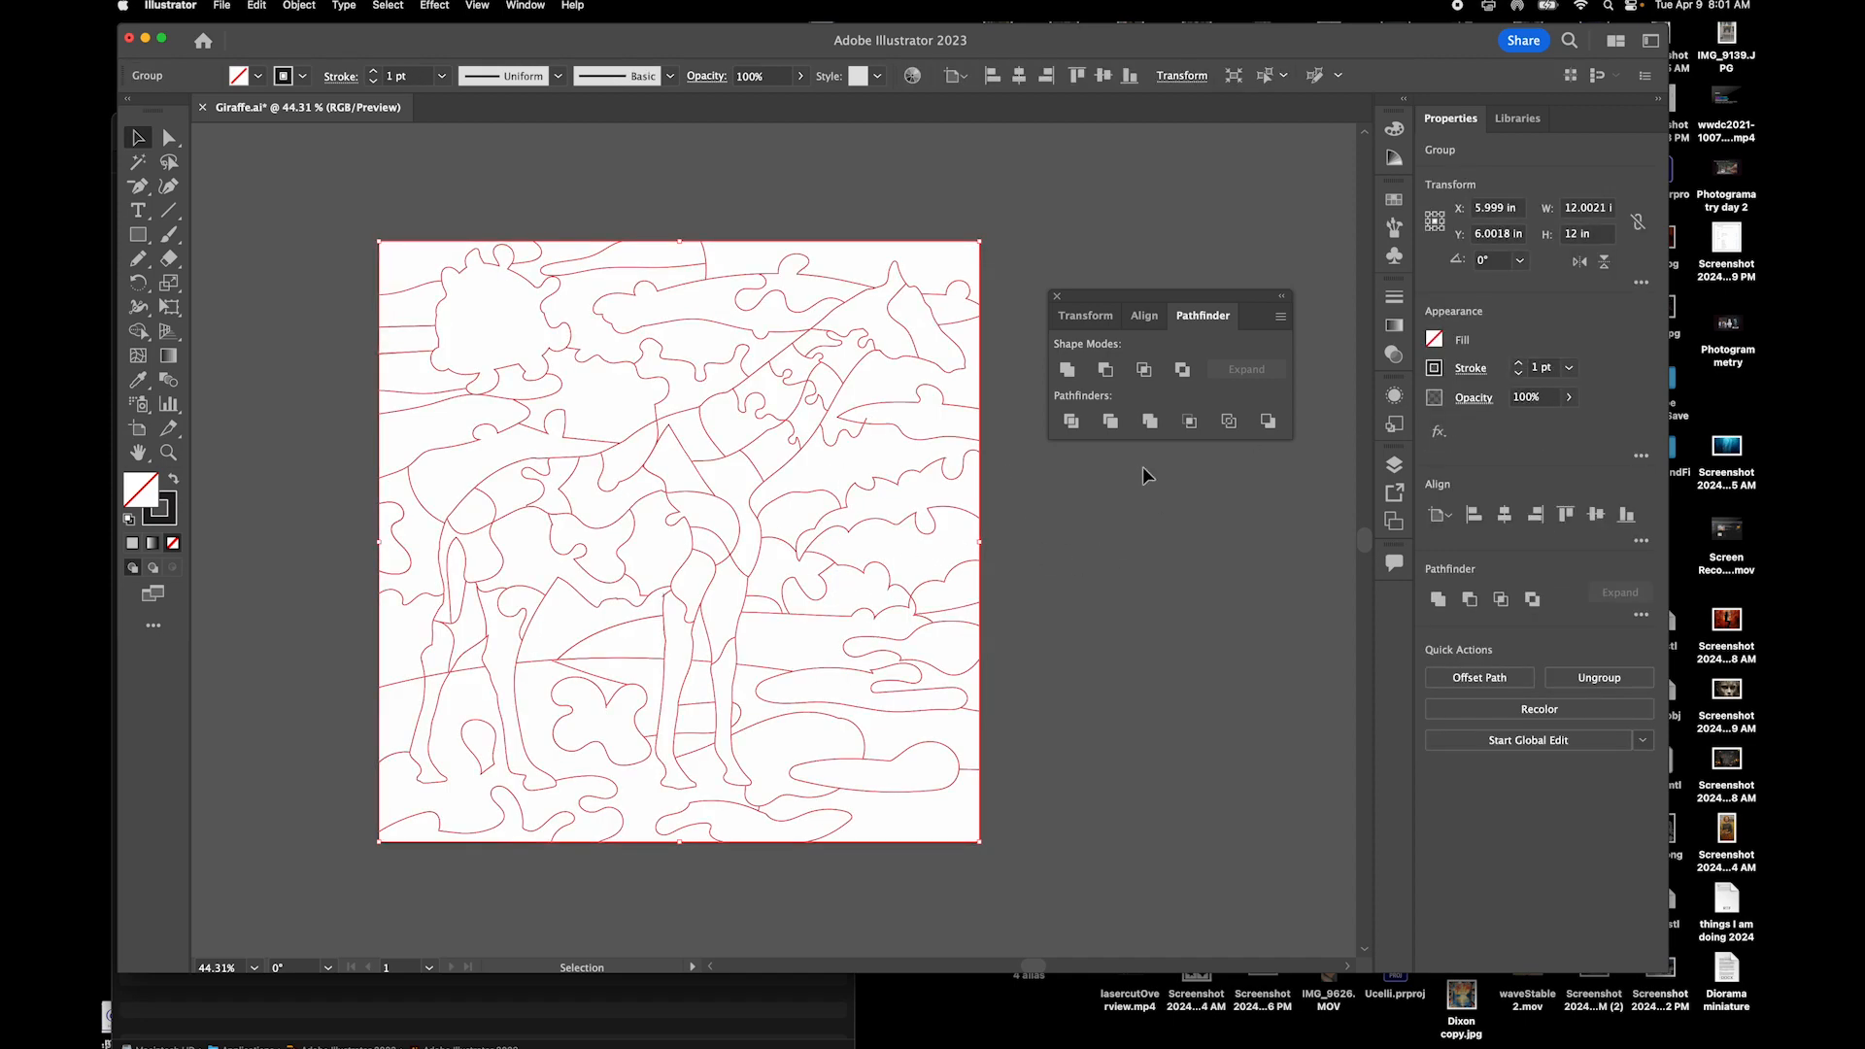
left_click(1053, 501)
Isolate the puzzle group, delete the stray line end crossing into the cloud beside the giraffe's neck, and leave isolation
scroll(948, 526, "up", 8)
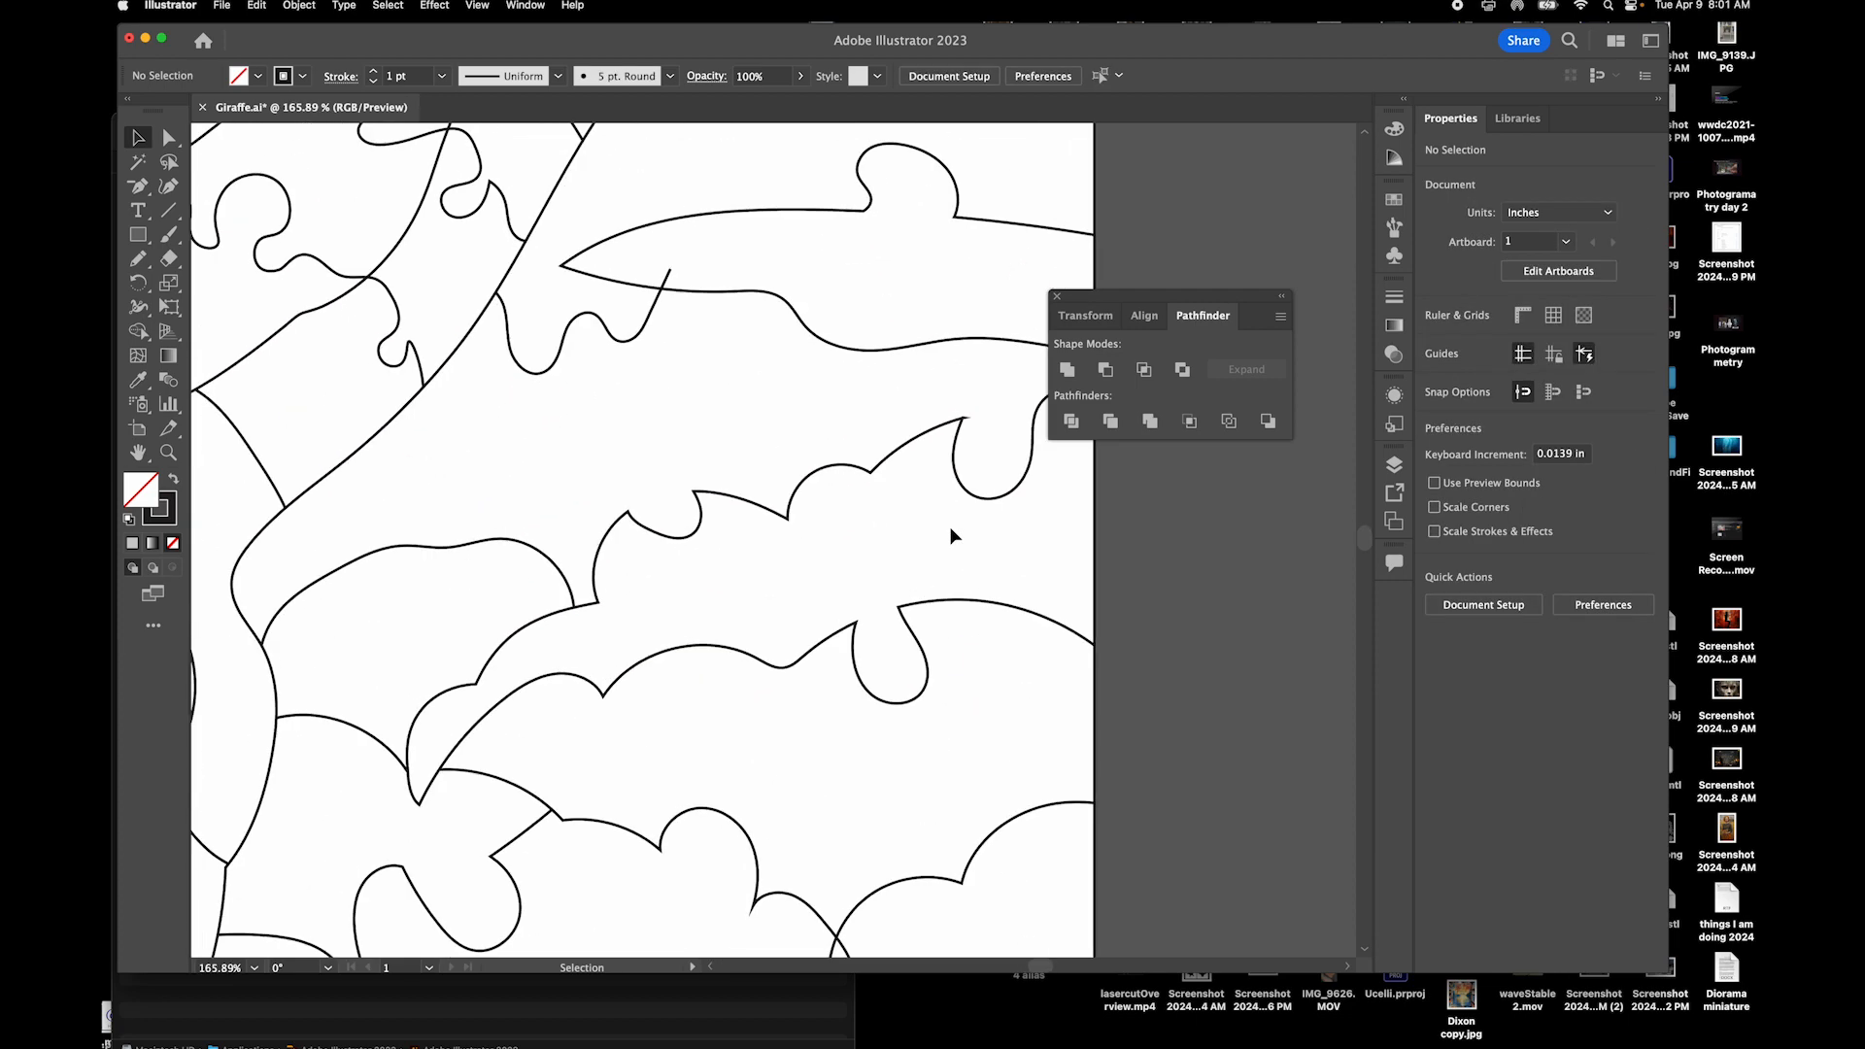
scroll(870, 516, "up", 2)
scroll(871, 516, "left", 2)
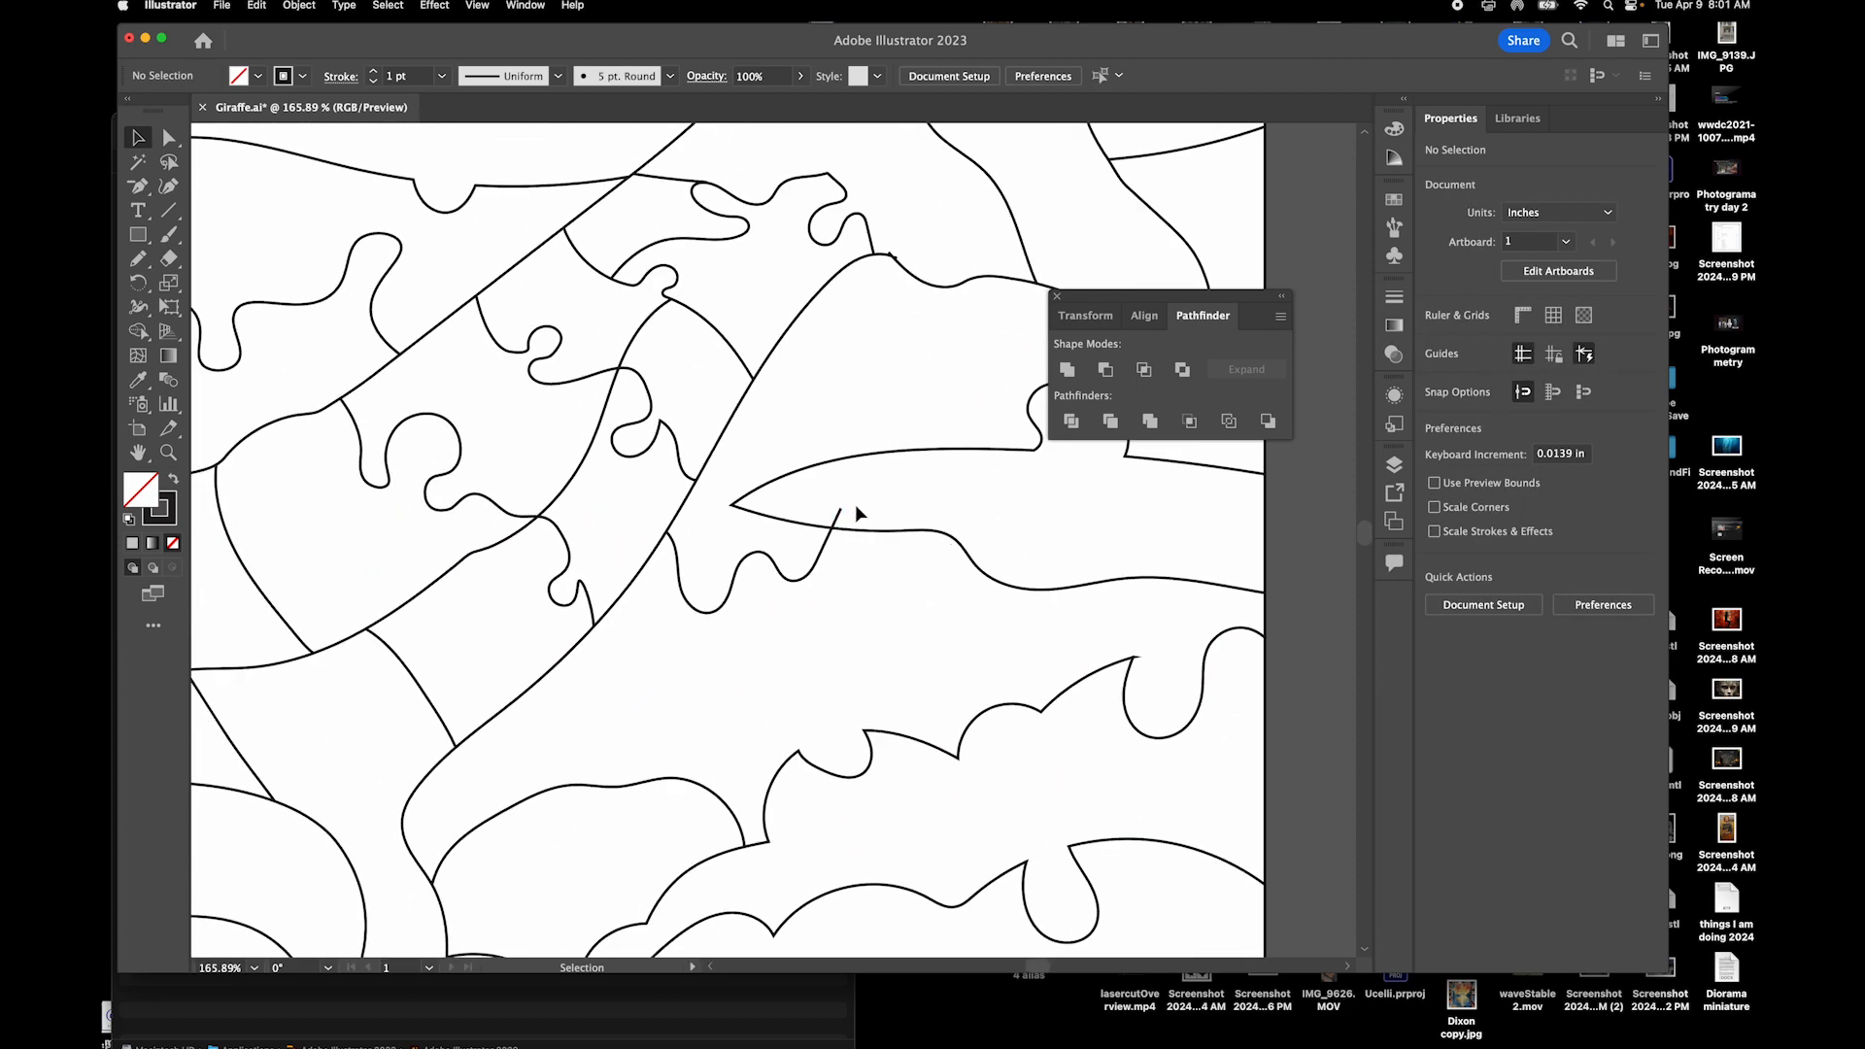
left_click(834, 522)
scroll(851, 517, "up", 8)
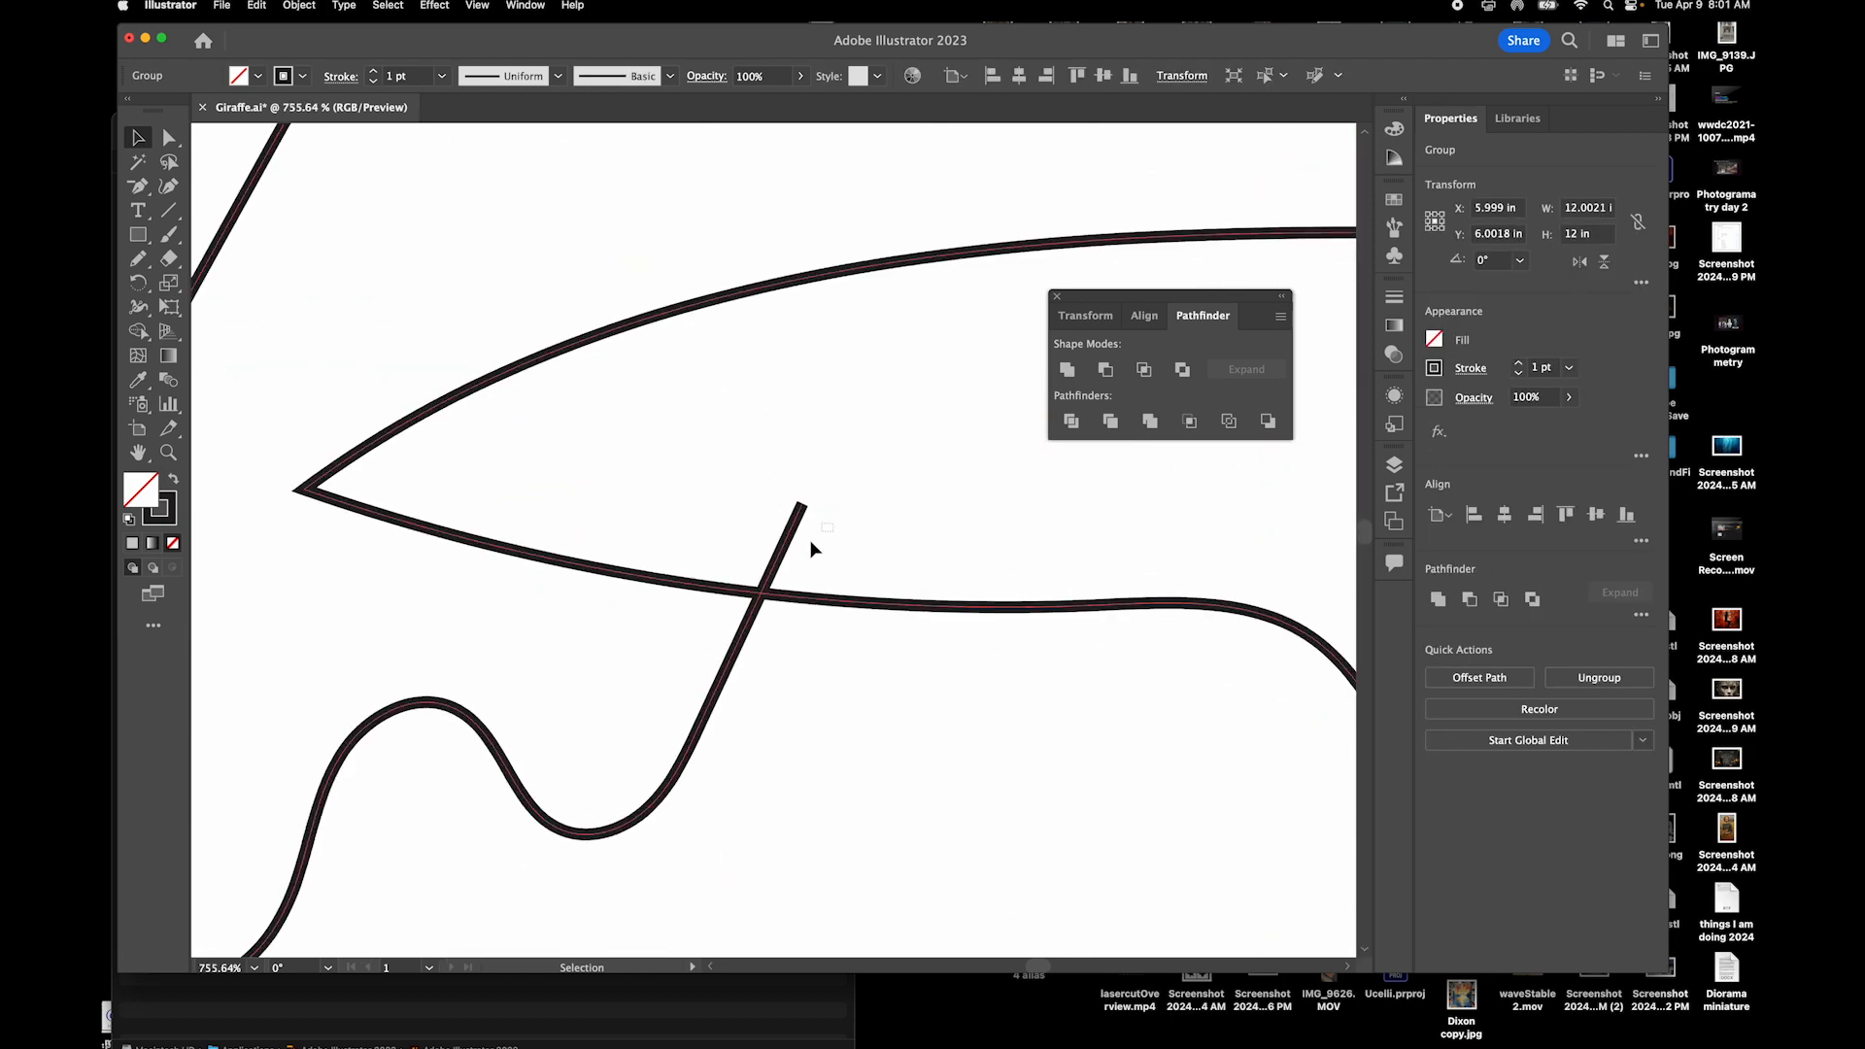
scroll(777, 546, "down", 5)
scroll(790, 531, "up", 5)
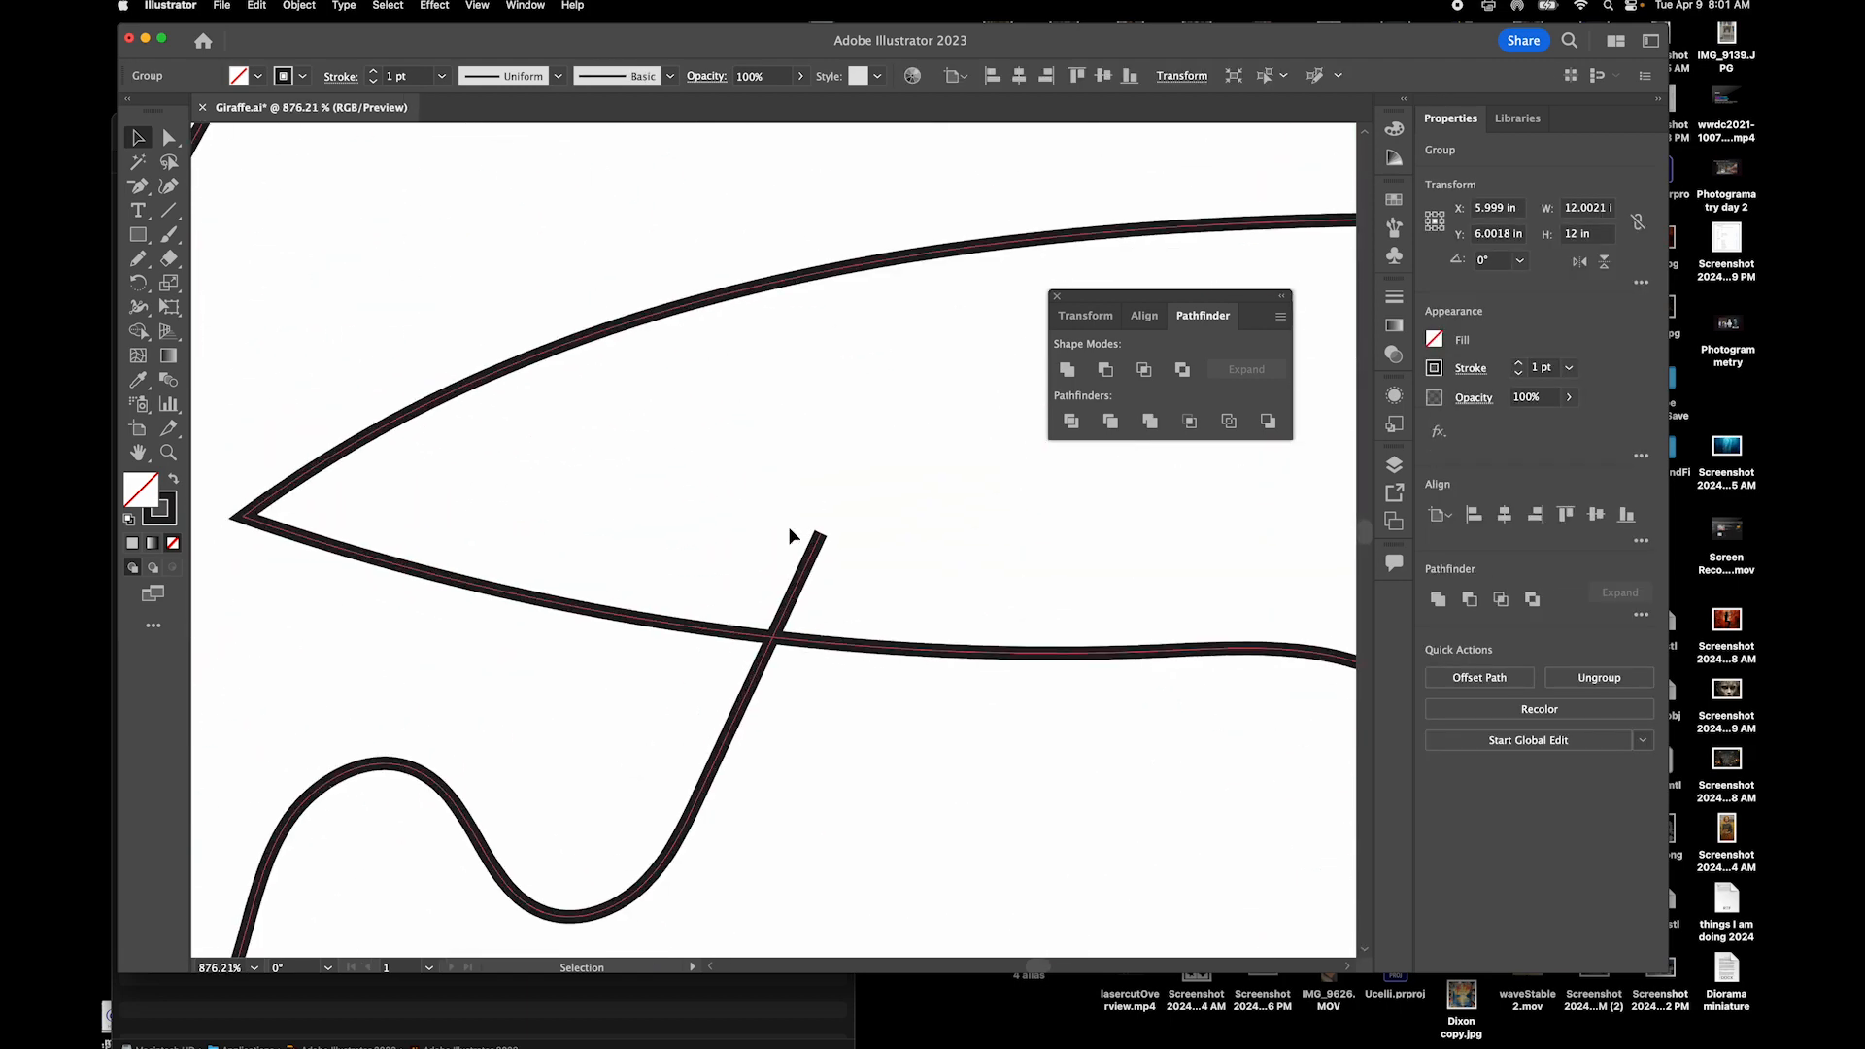
left_click(806, 604)
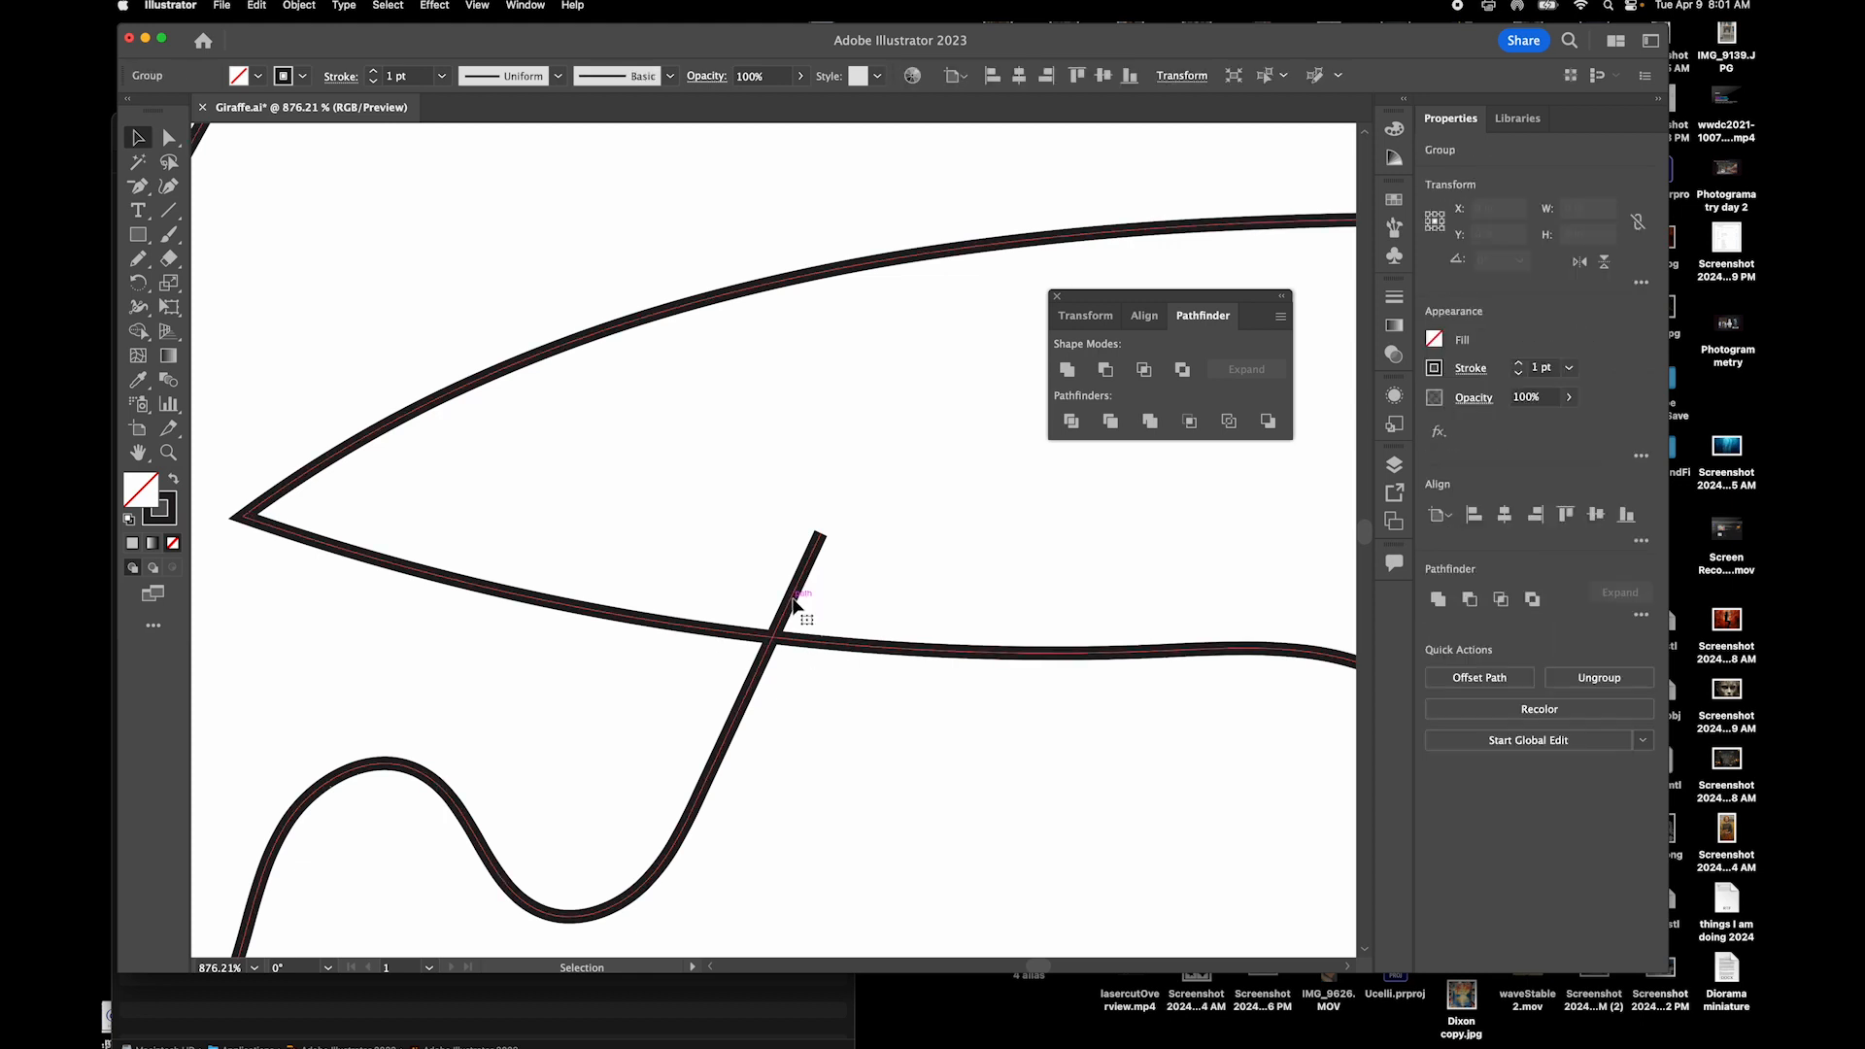
double_click(802, 609)
left_click(799, 607)
key("Delete")
scroll(792, 603, "down", 5)
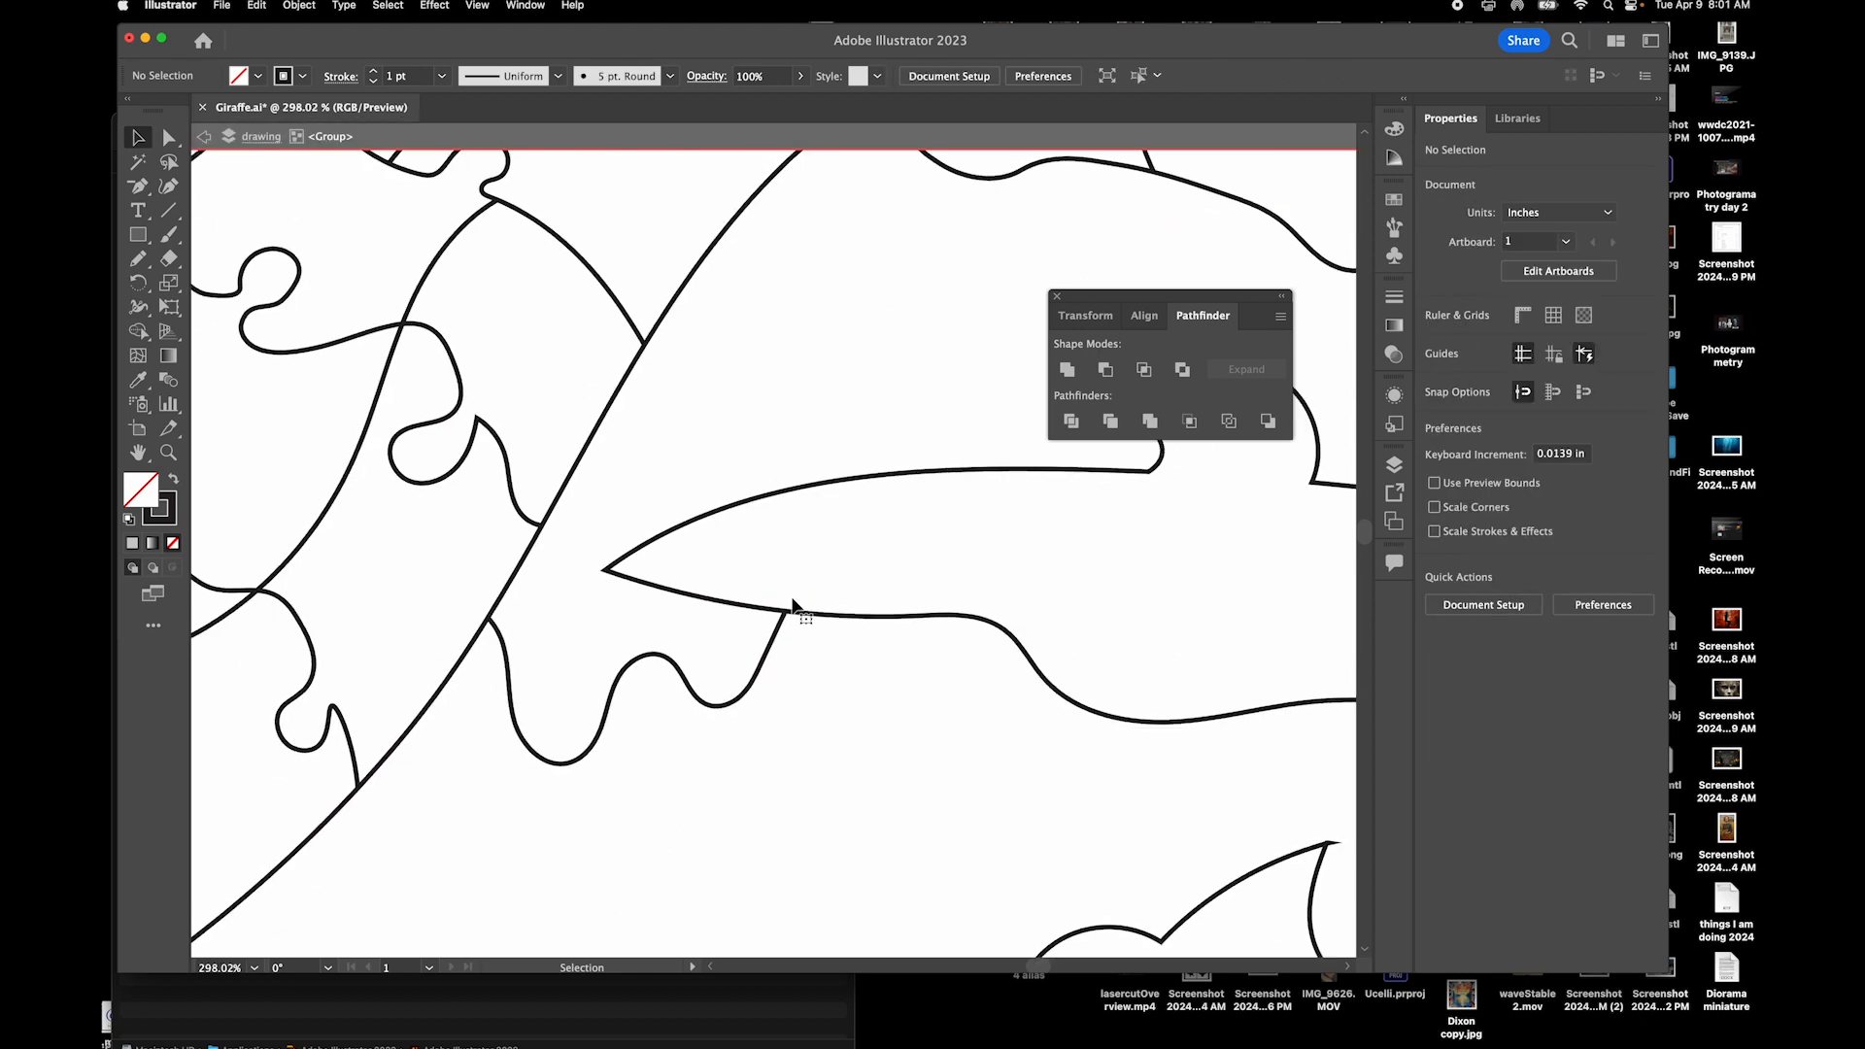
key("Escape")
scroll(847, 608, "down", 1)
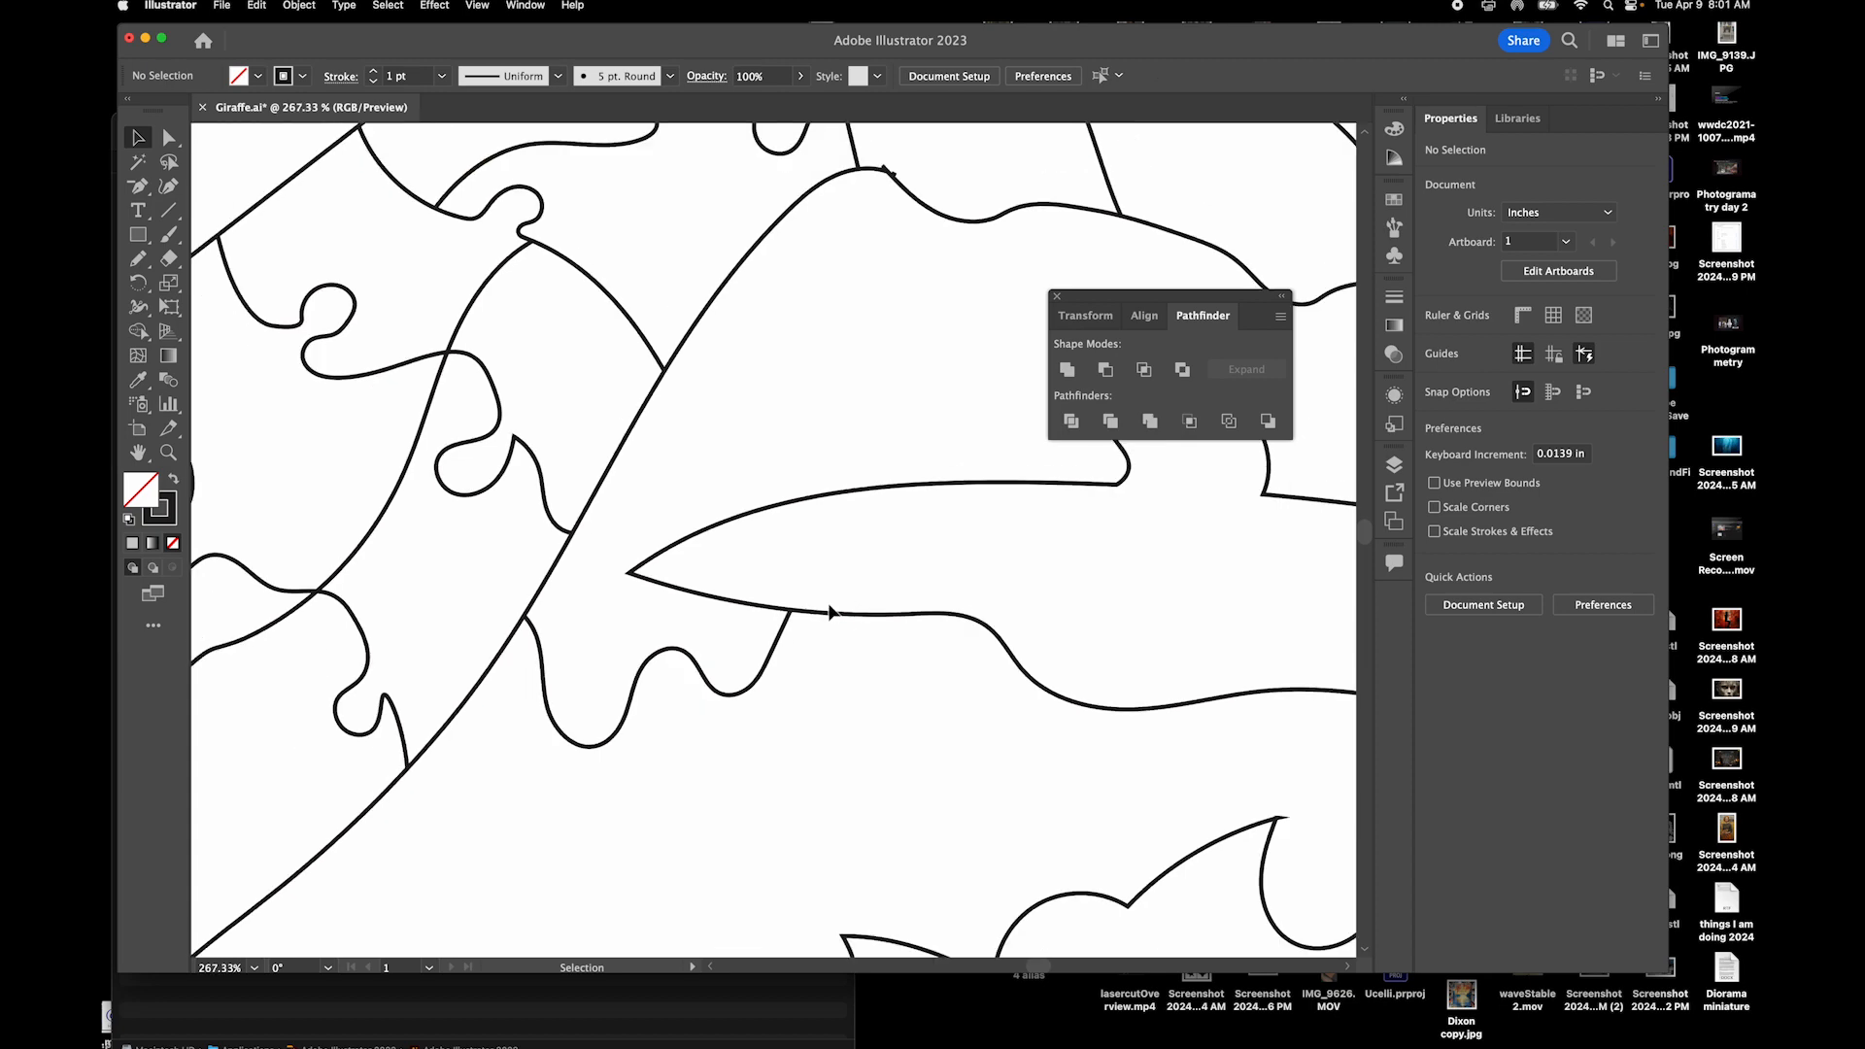
Select the whole puzzle group and ungroup it into separate paths
left_click(833, 614)
scroll(790, 655, "down", 6)
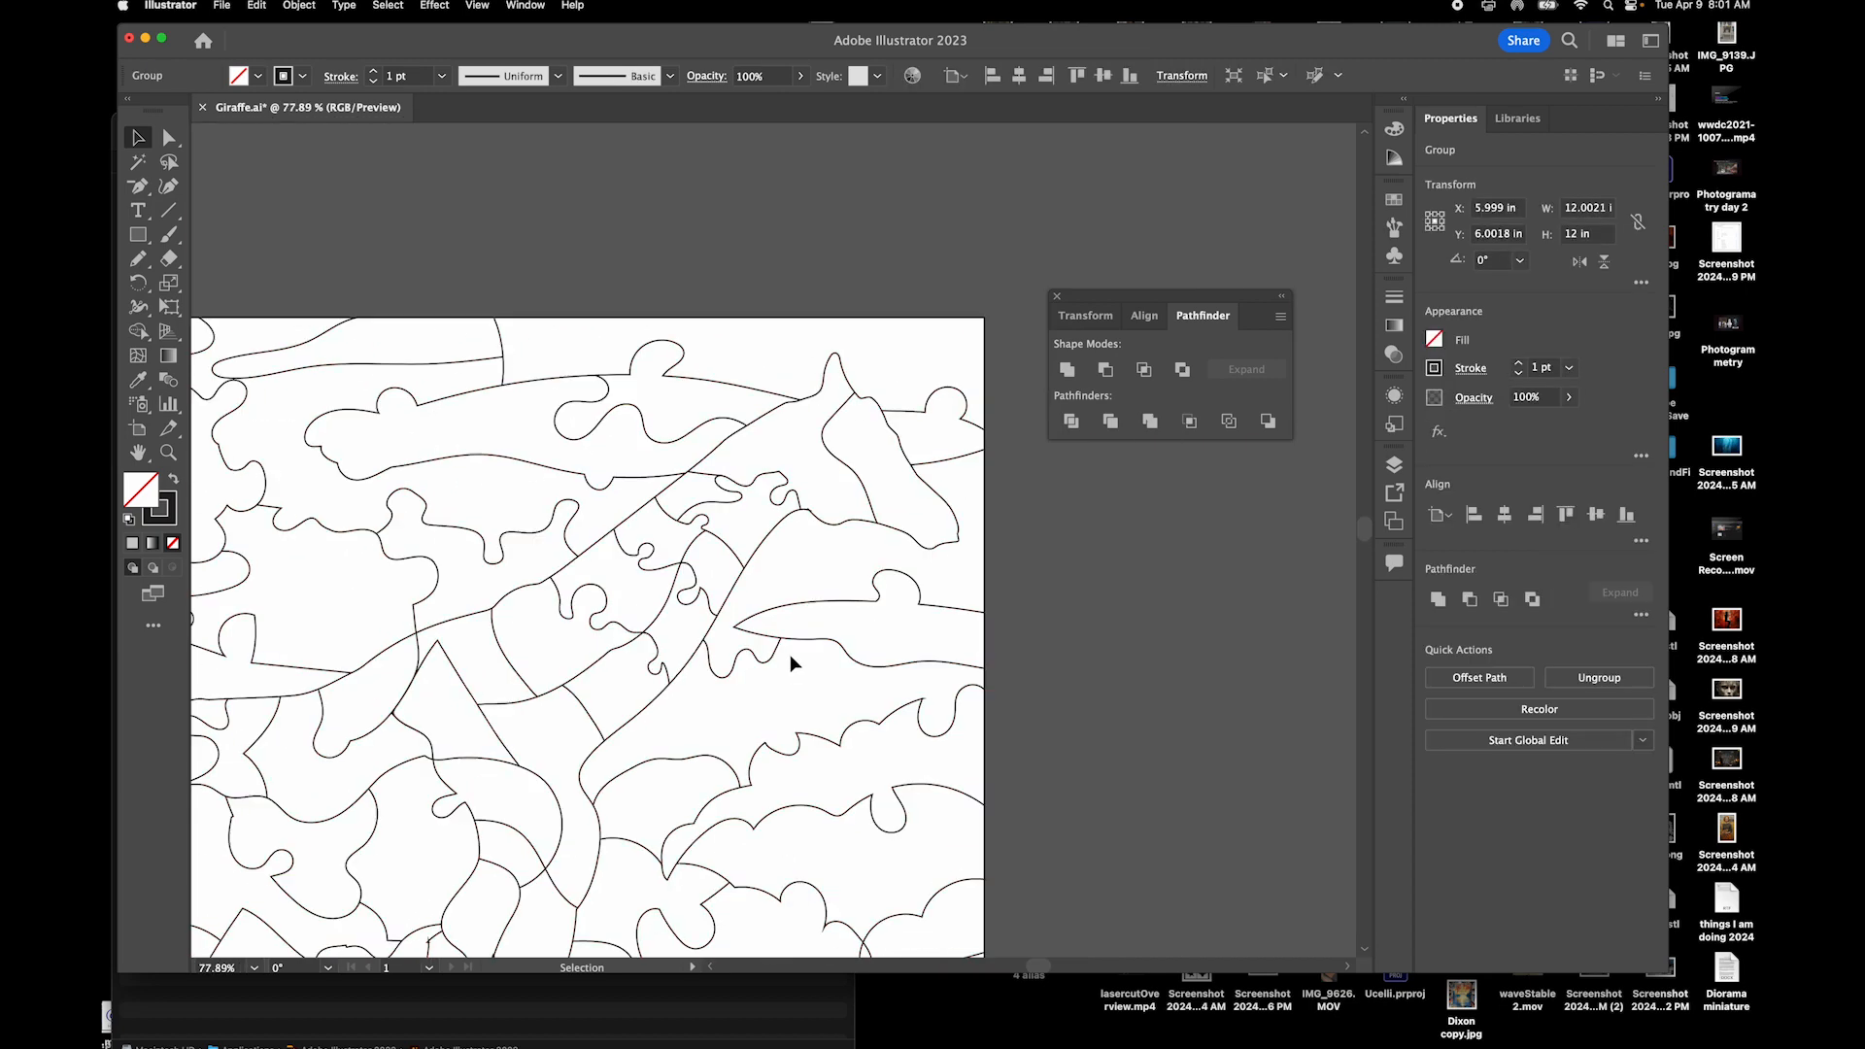
scroll(790, 655, "up", 1)
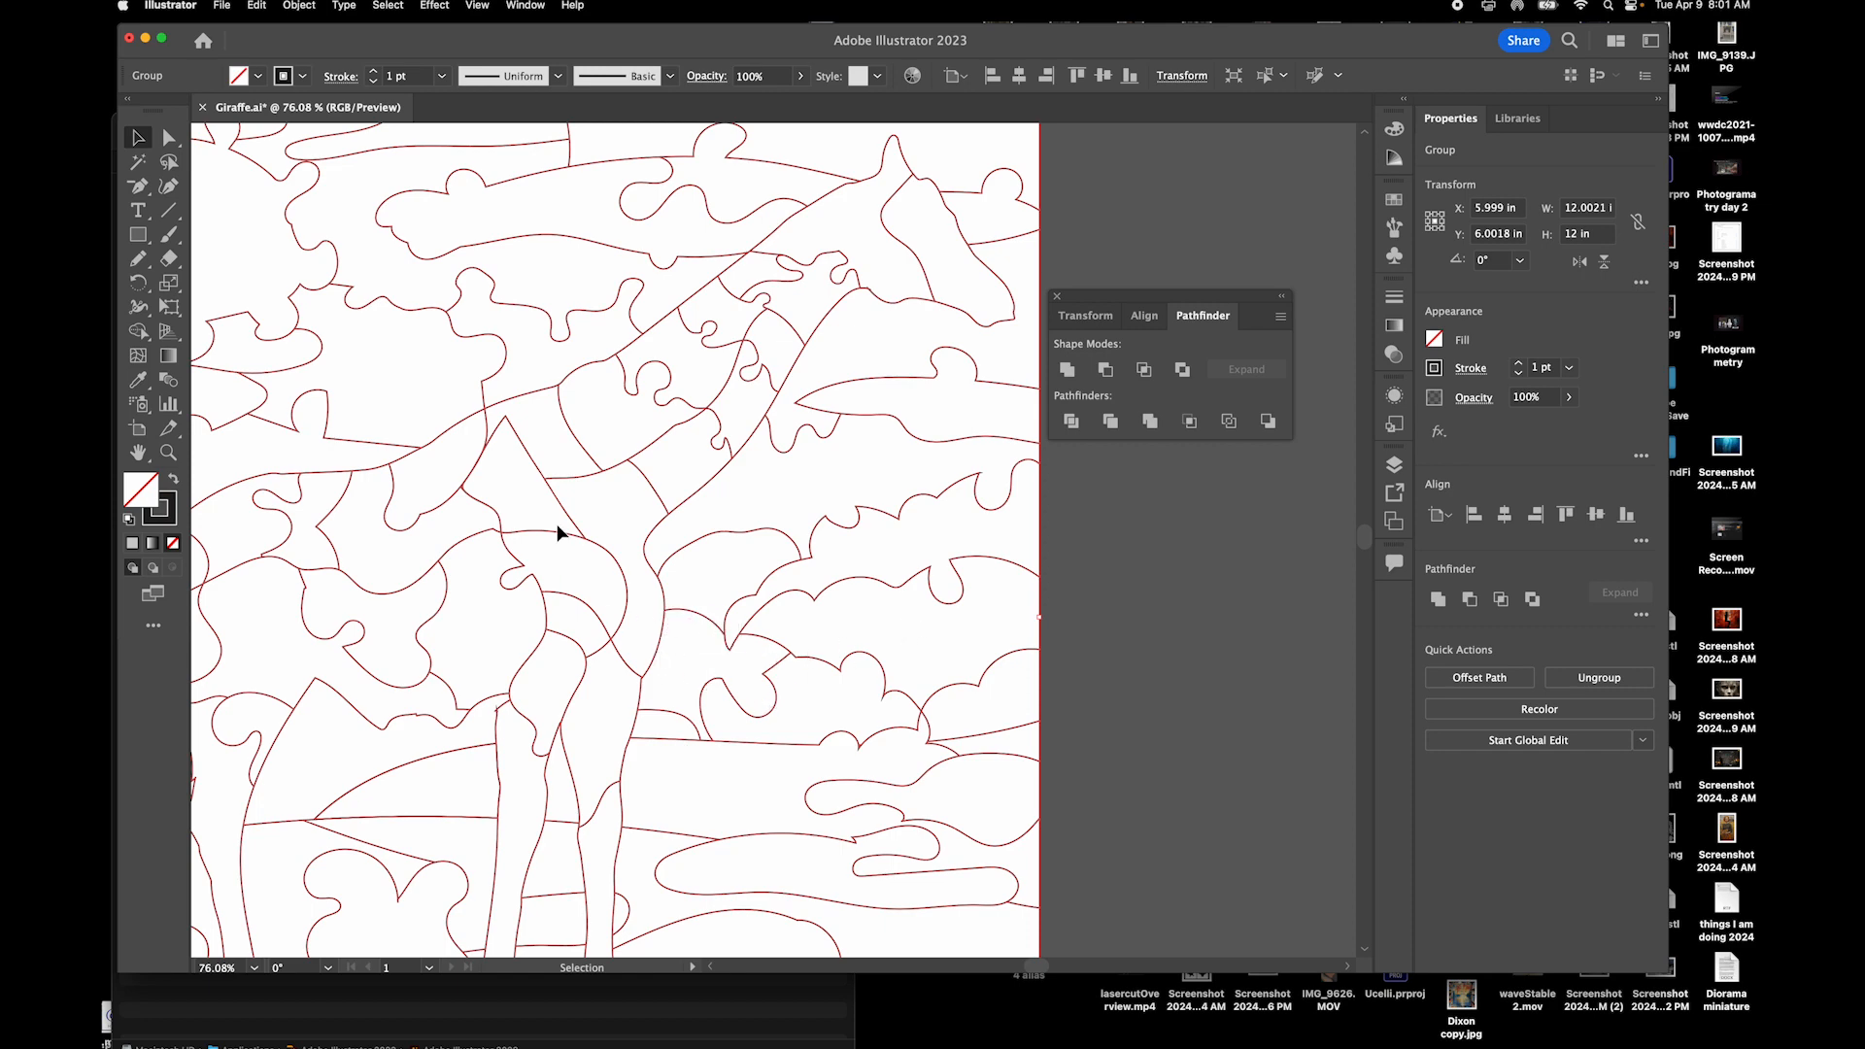
scroll(575, 400, "left", 3)
left_click(257, 5)
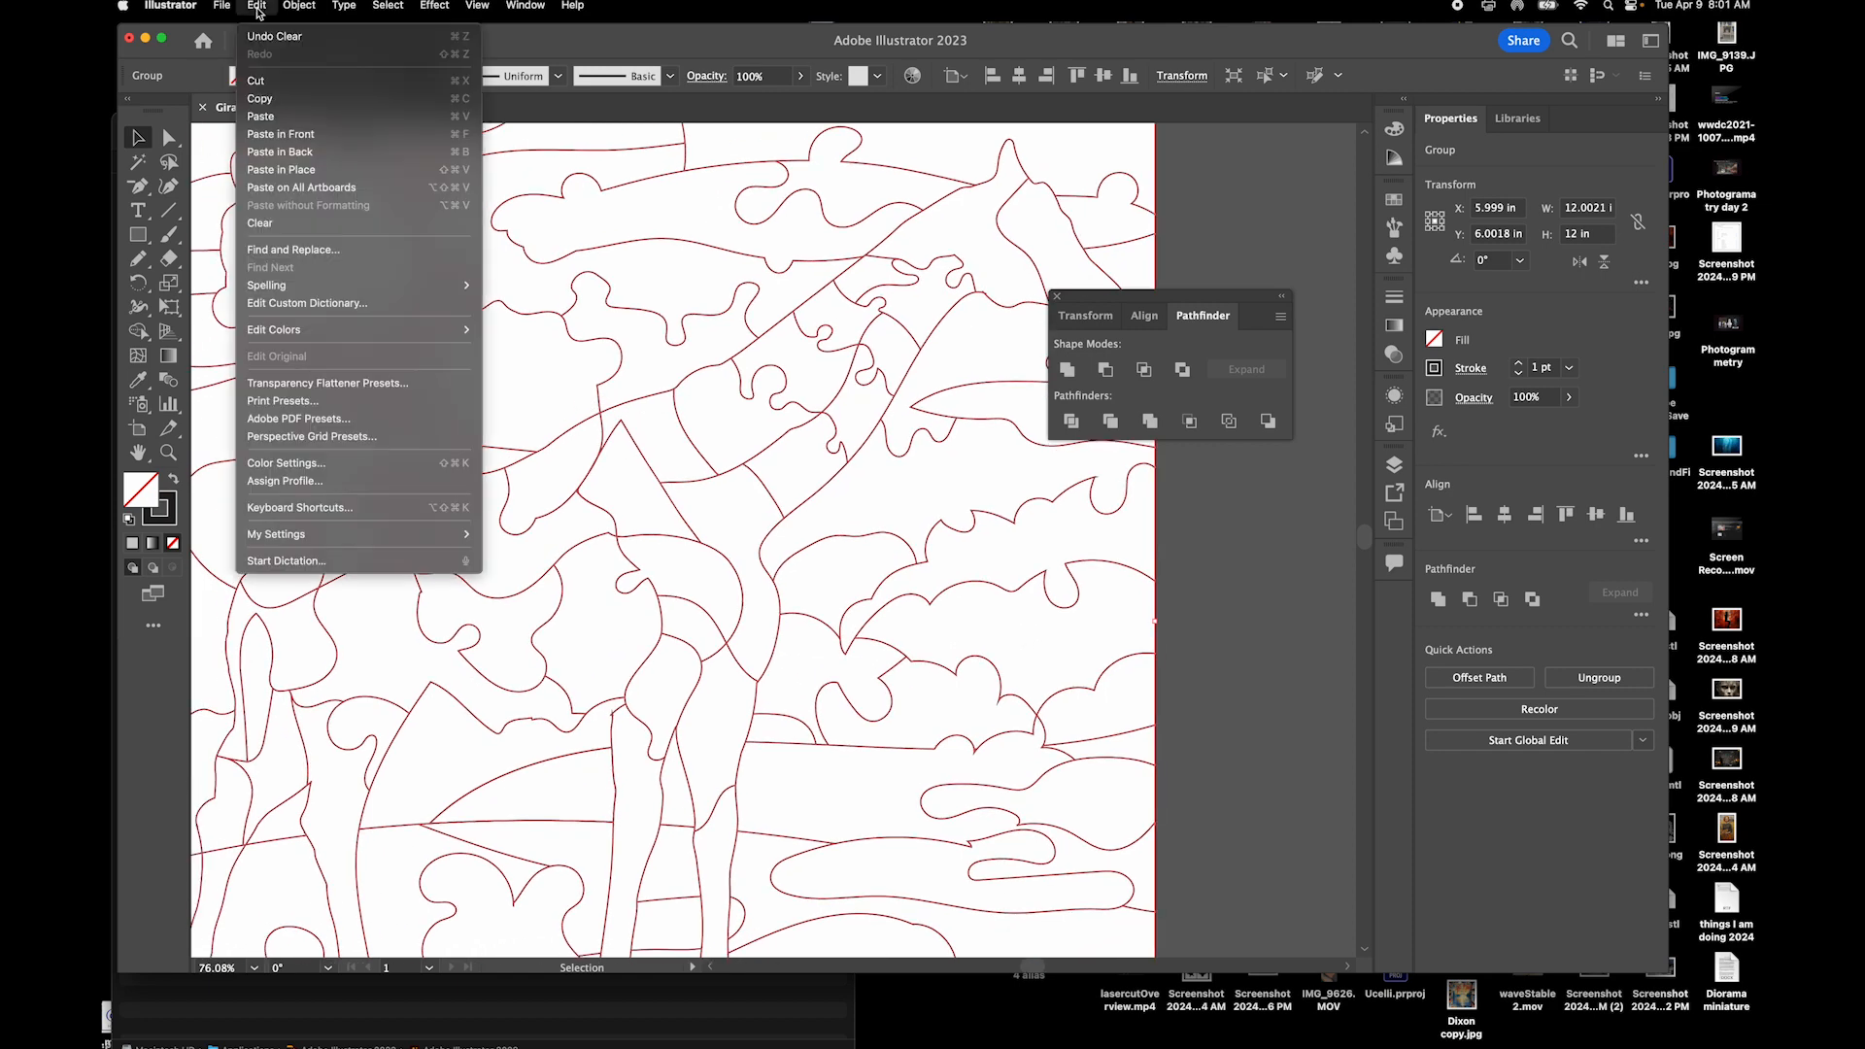
mouse_move(299, 5)
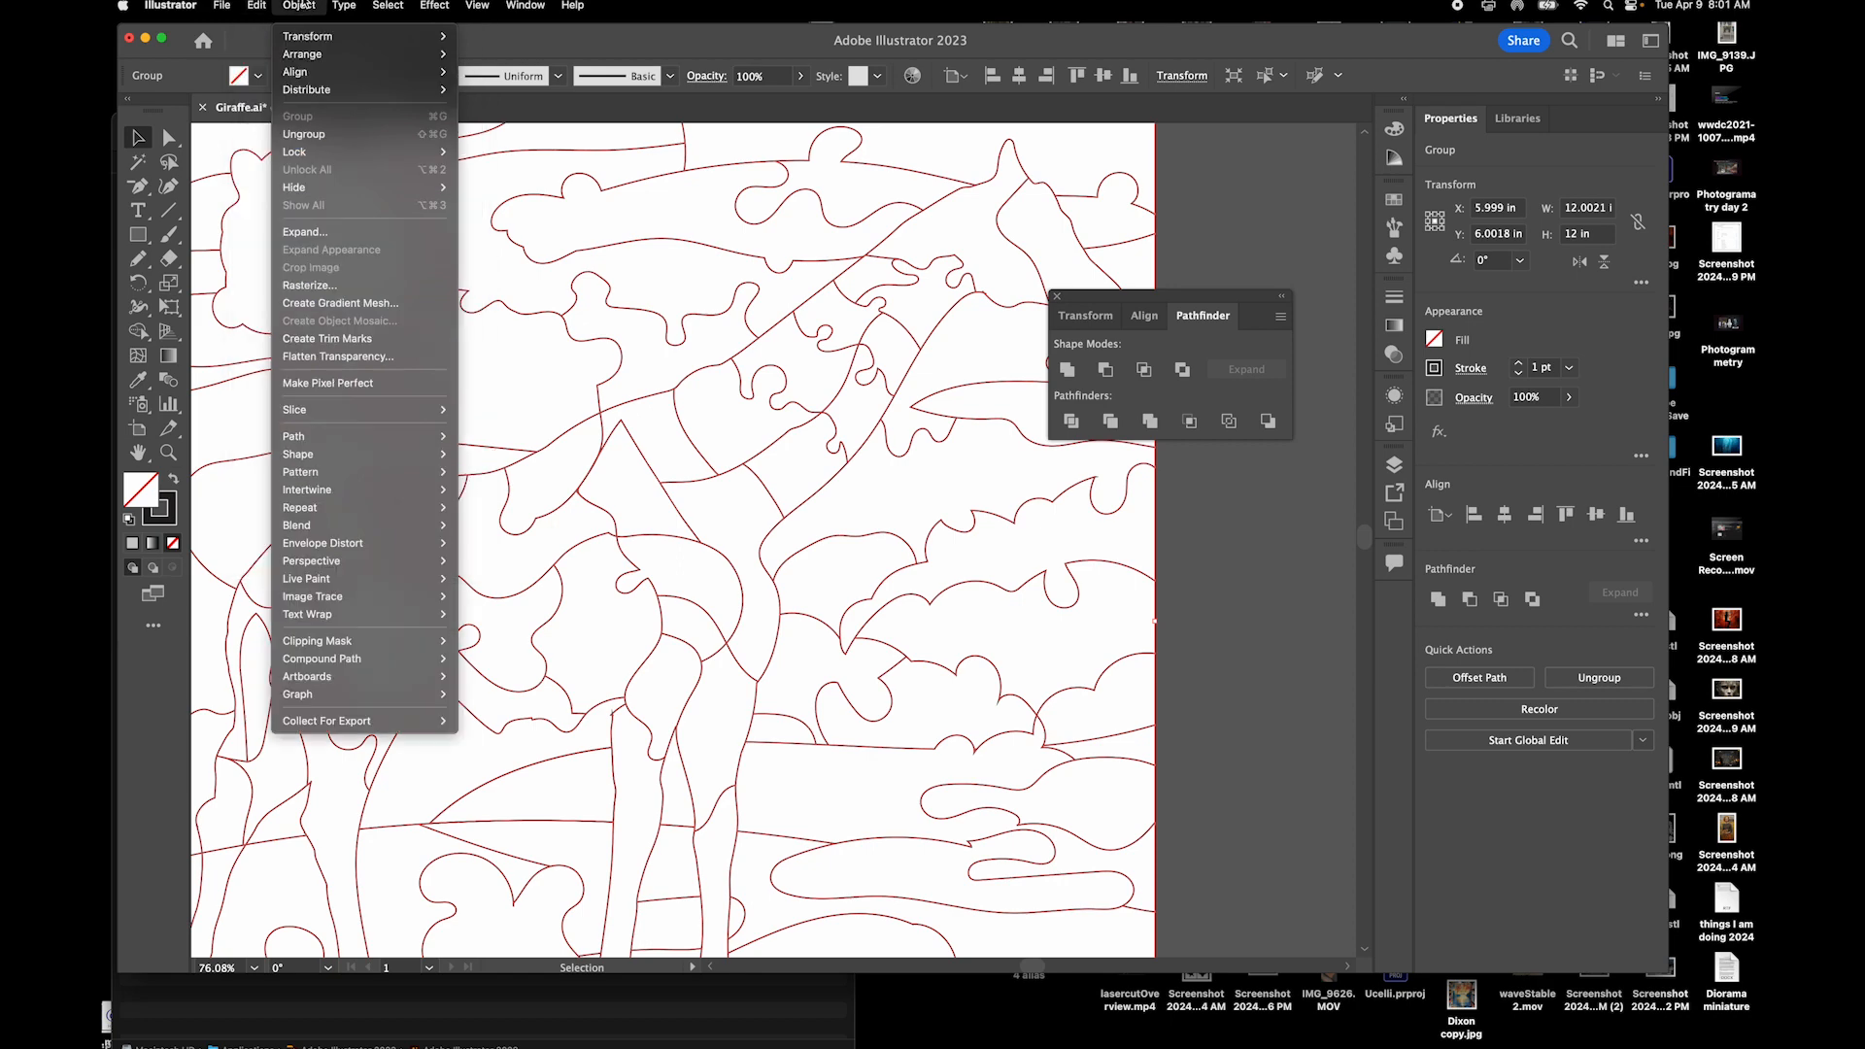
left_click(337, 136)
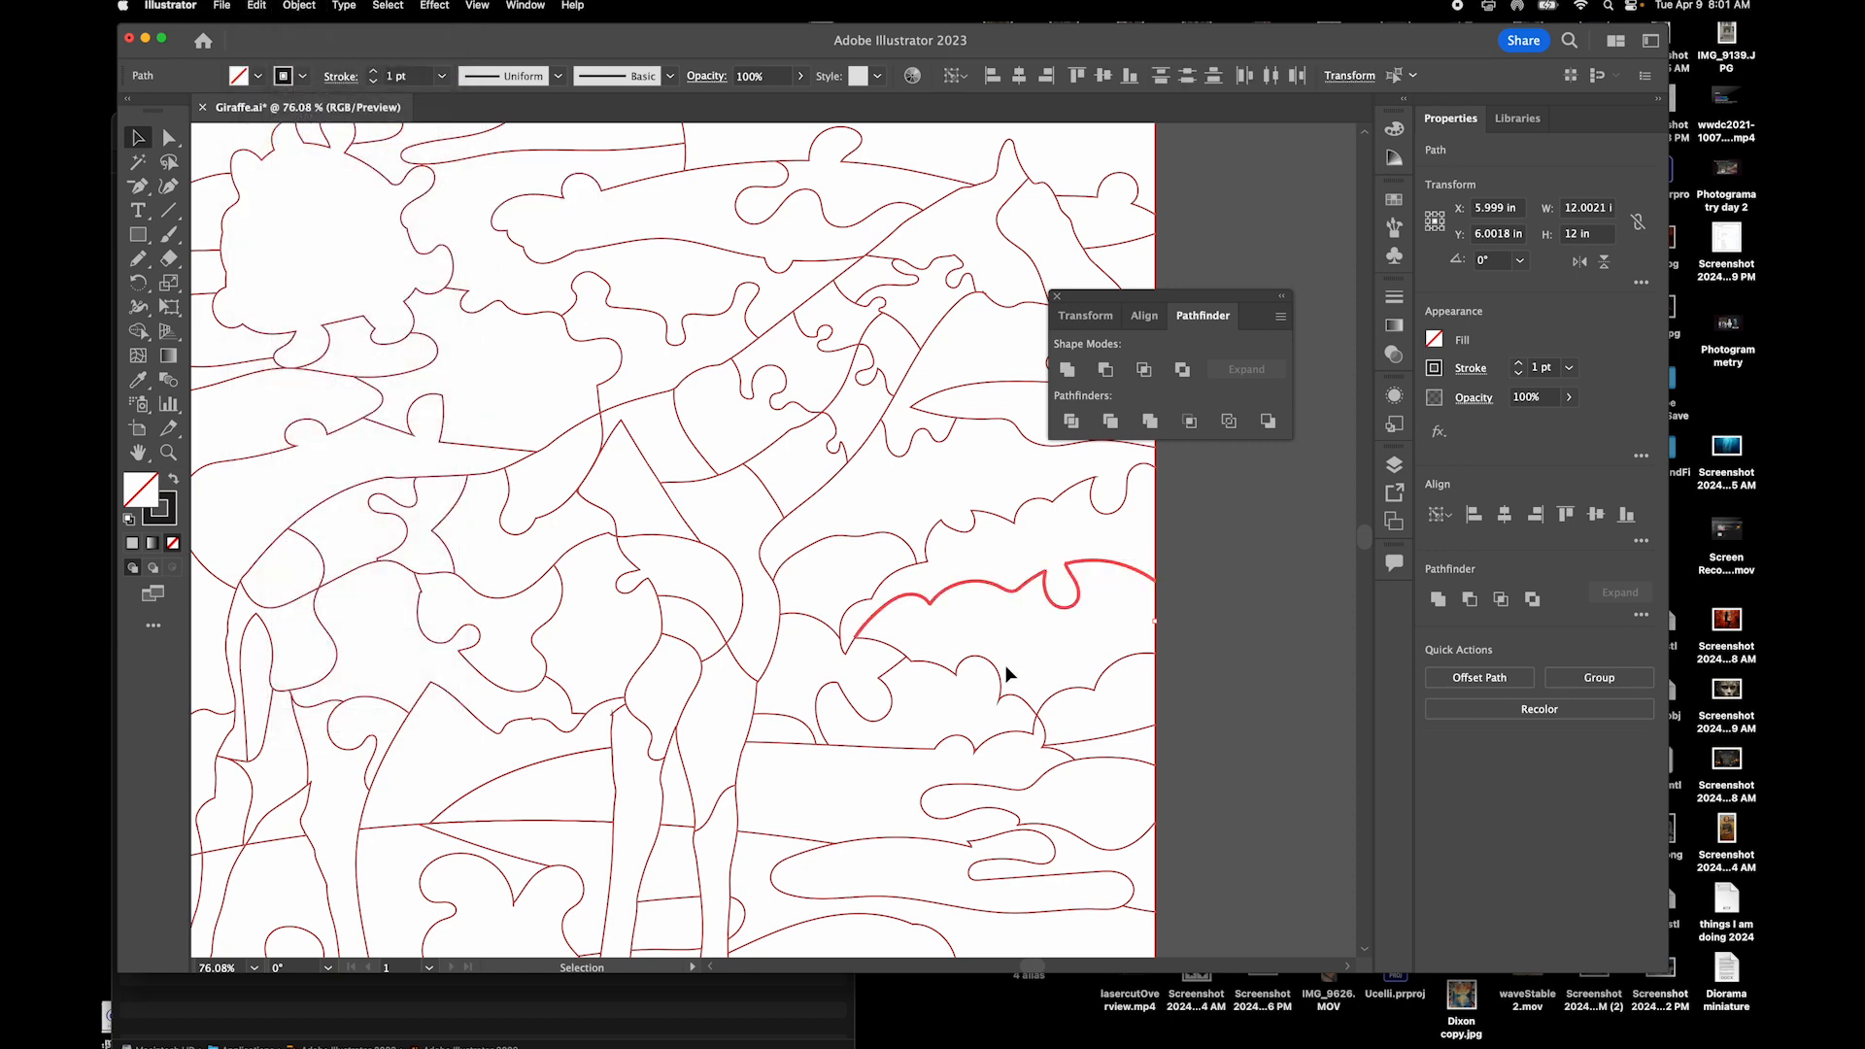
Try moving individual bush outline segments to test that the paths are separate, and undo each move
left_click_drag(978, 516, 856, 508)
key("super+z")
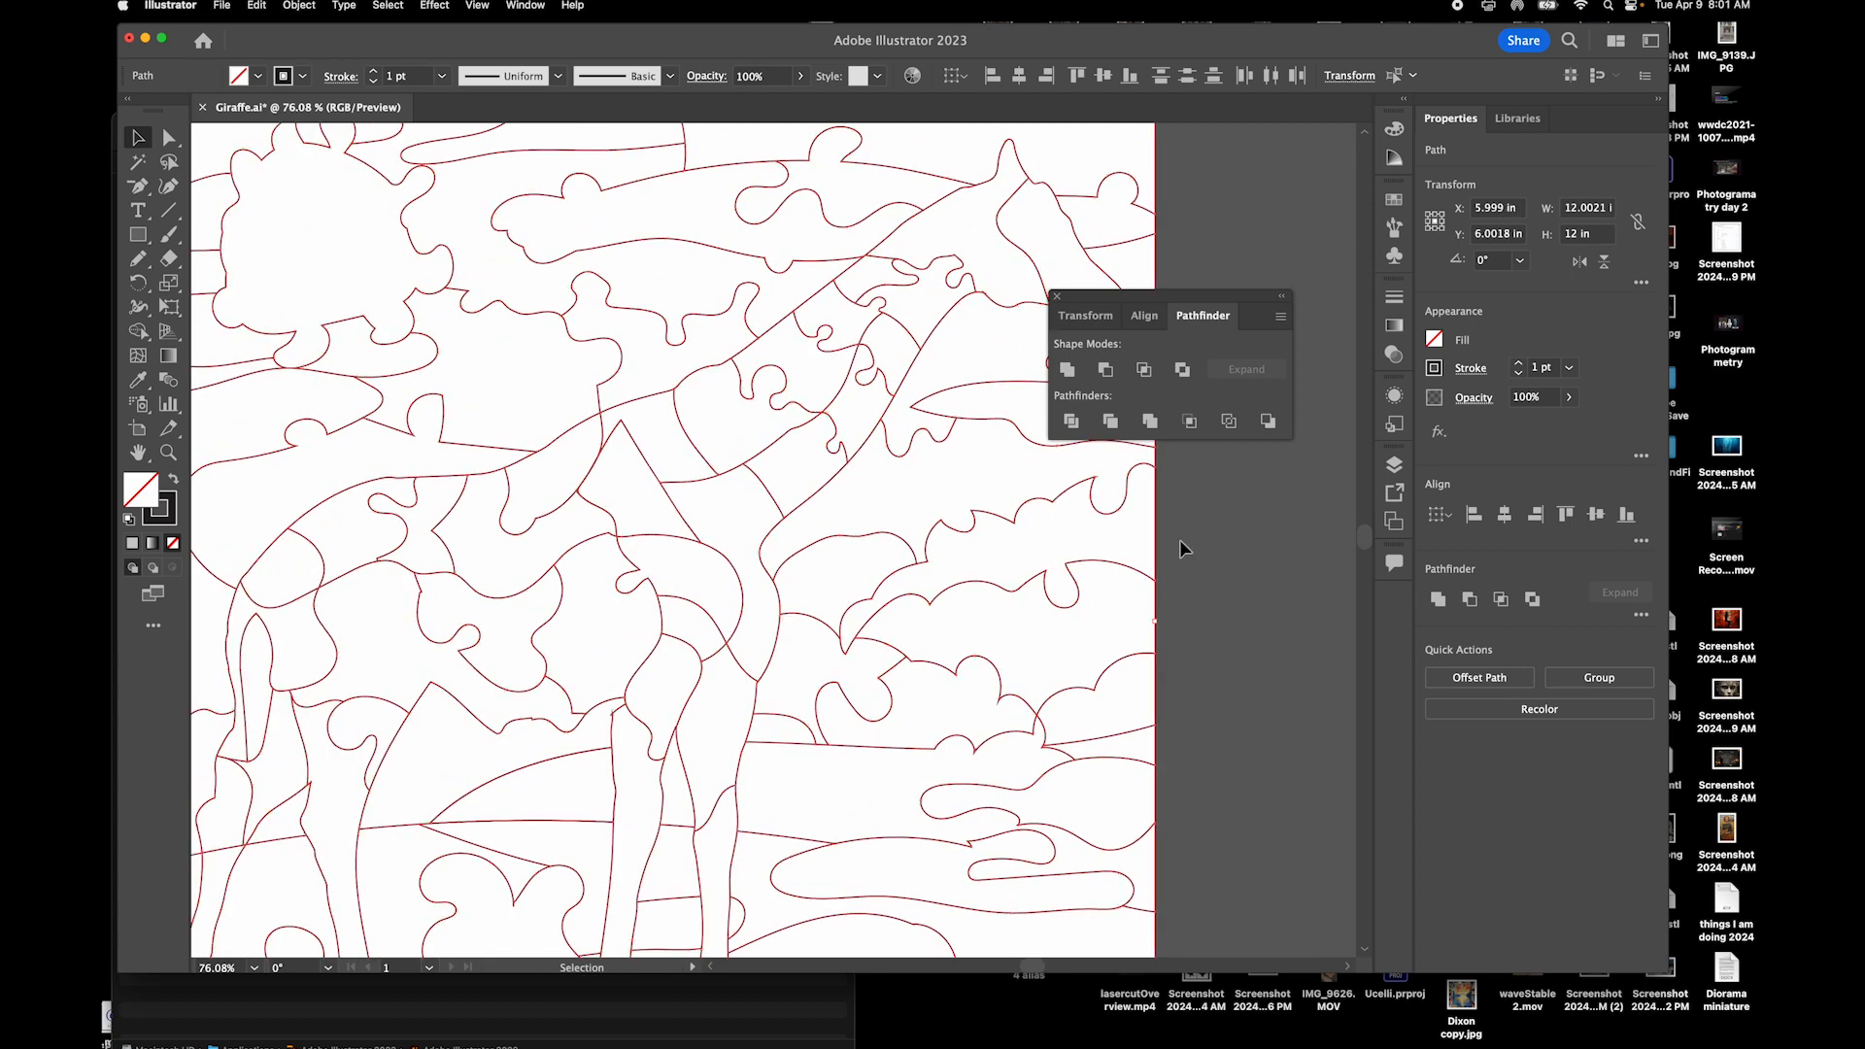
scroll(1207, 534, "down", 5)
scroll(1133, 538, "right", 3)
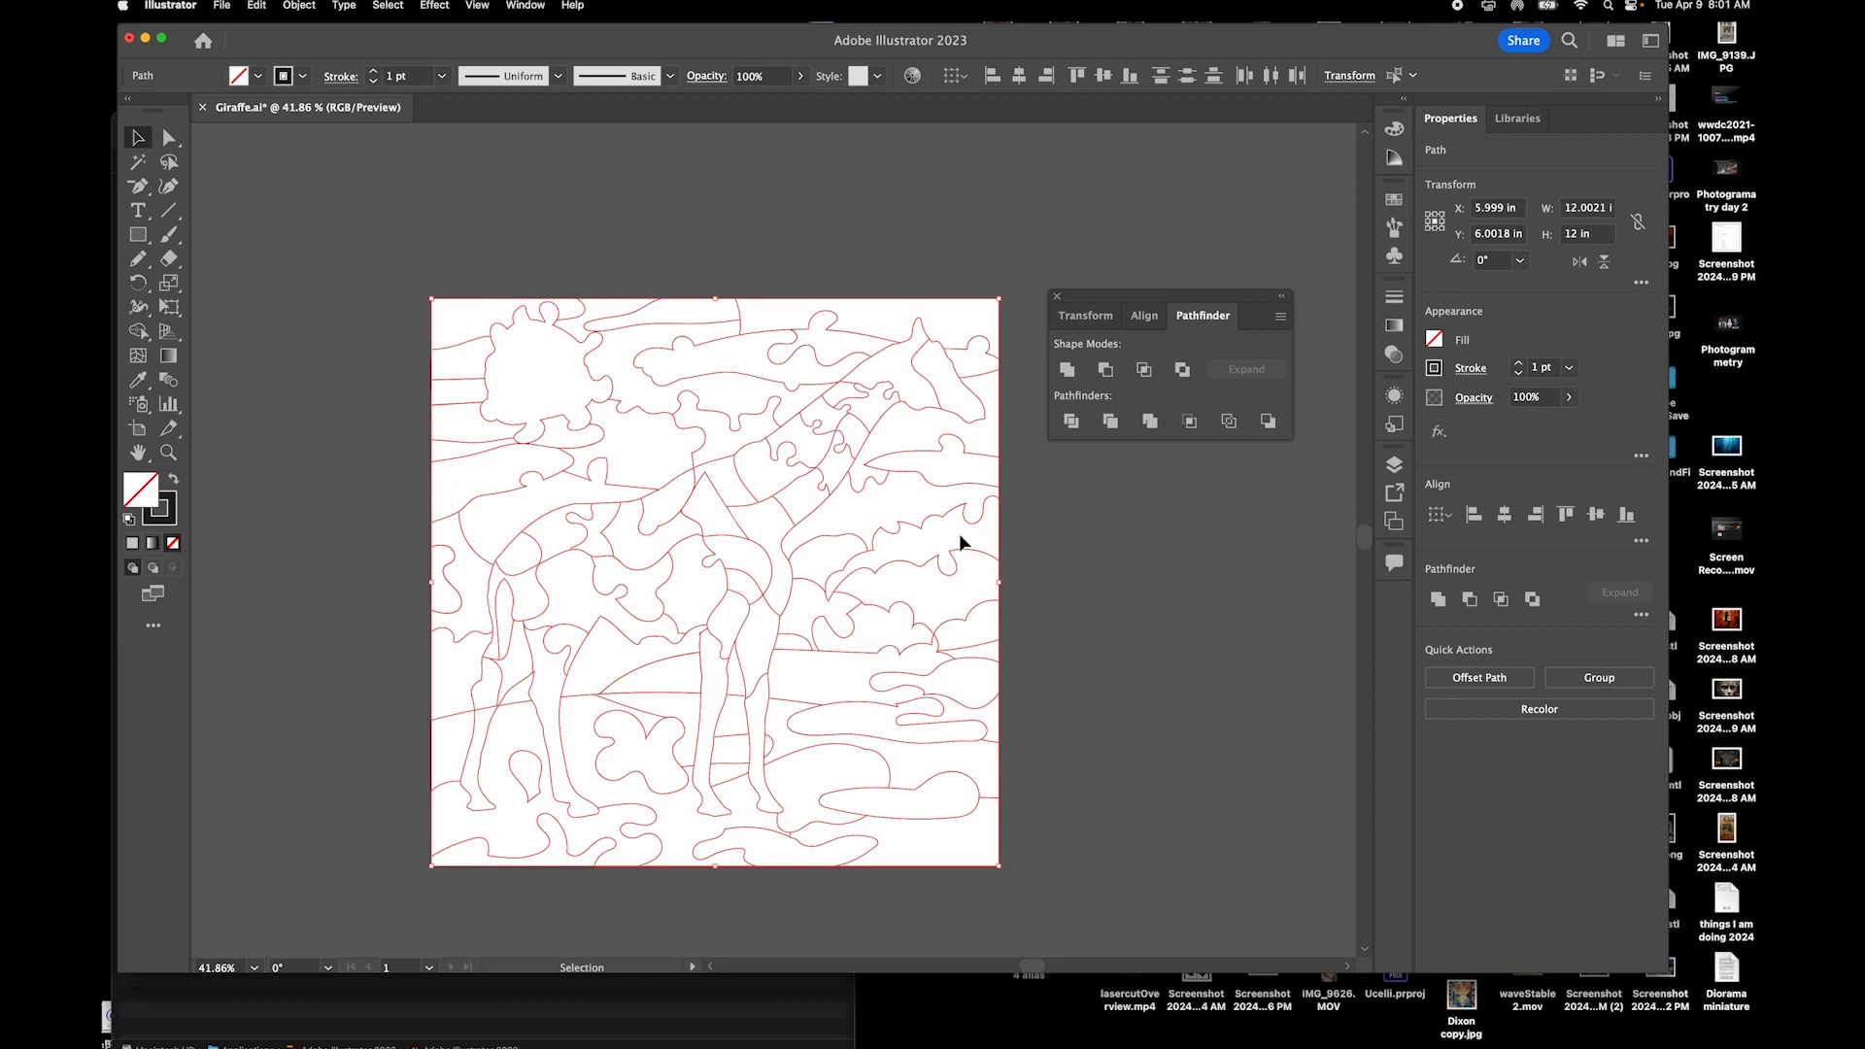
scroll(929, 526, "up", 5)
left_click(928, 522)
left_click(928, 516)
left_click_drag(930, 516, 921, 468)
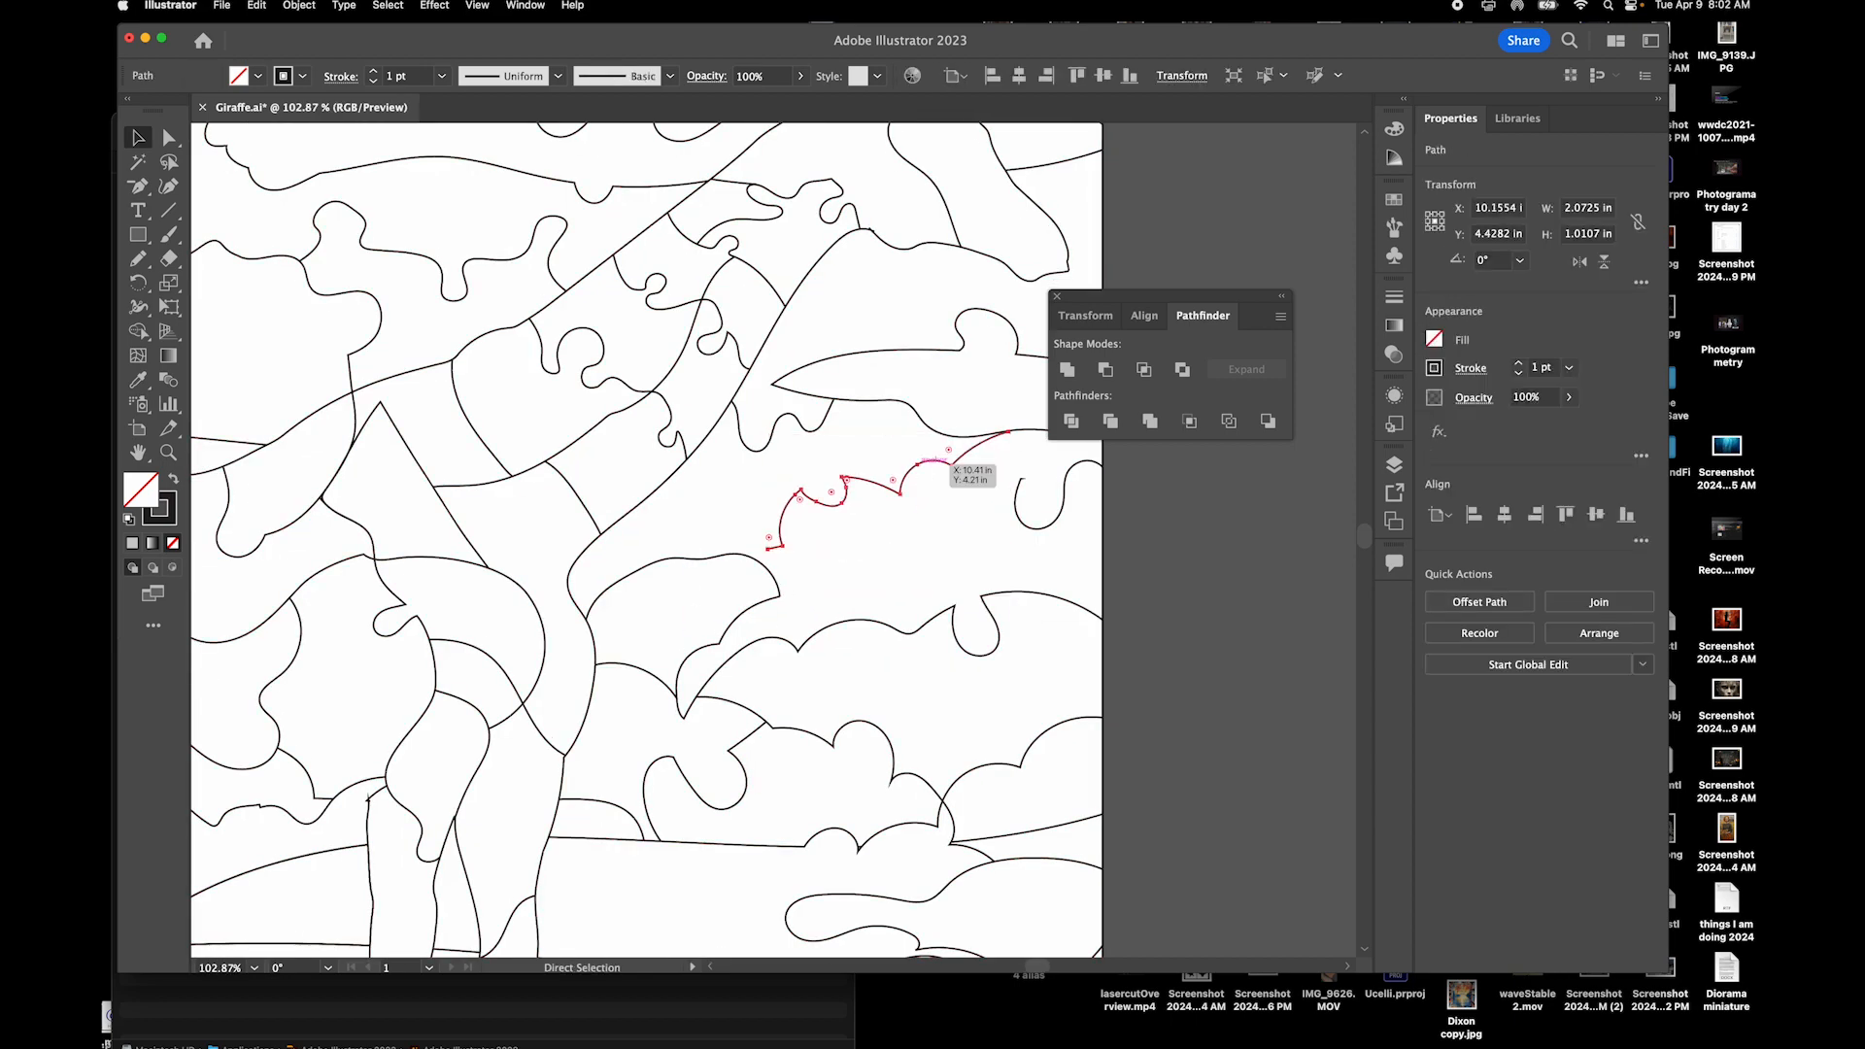
key("super+z")
left_click_drag(725, 554, 737, 491)
key("super+z")
Select single segments around the giraffe's neck, the sun, the clouds and the hindquarters to check how the cut lines are divided
key("v")
left_click(579, 500)
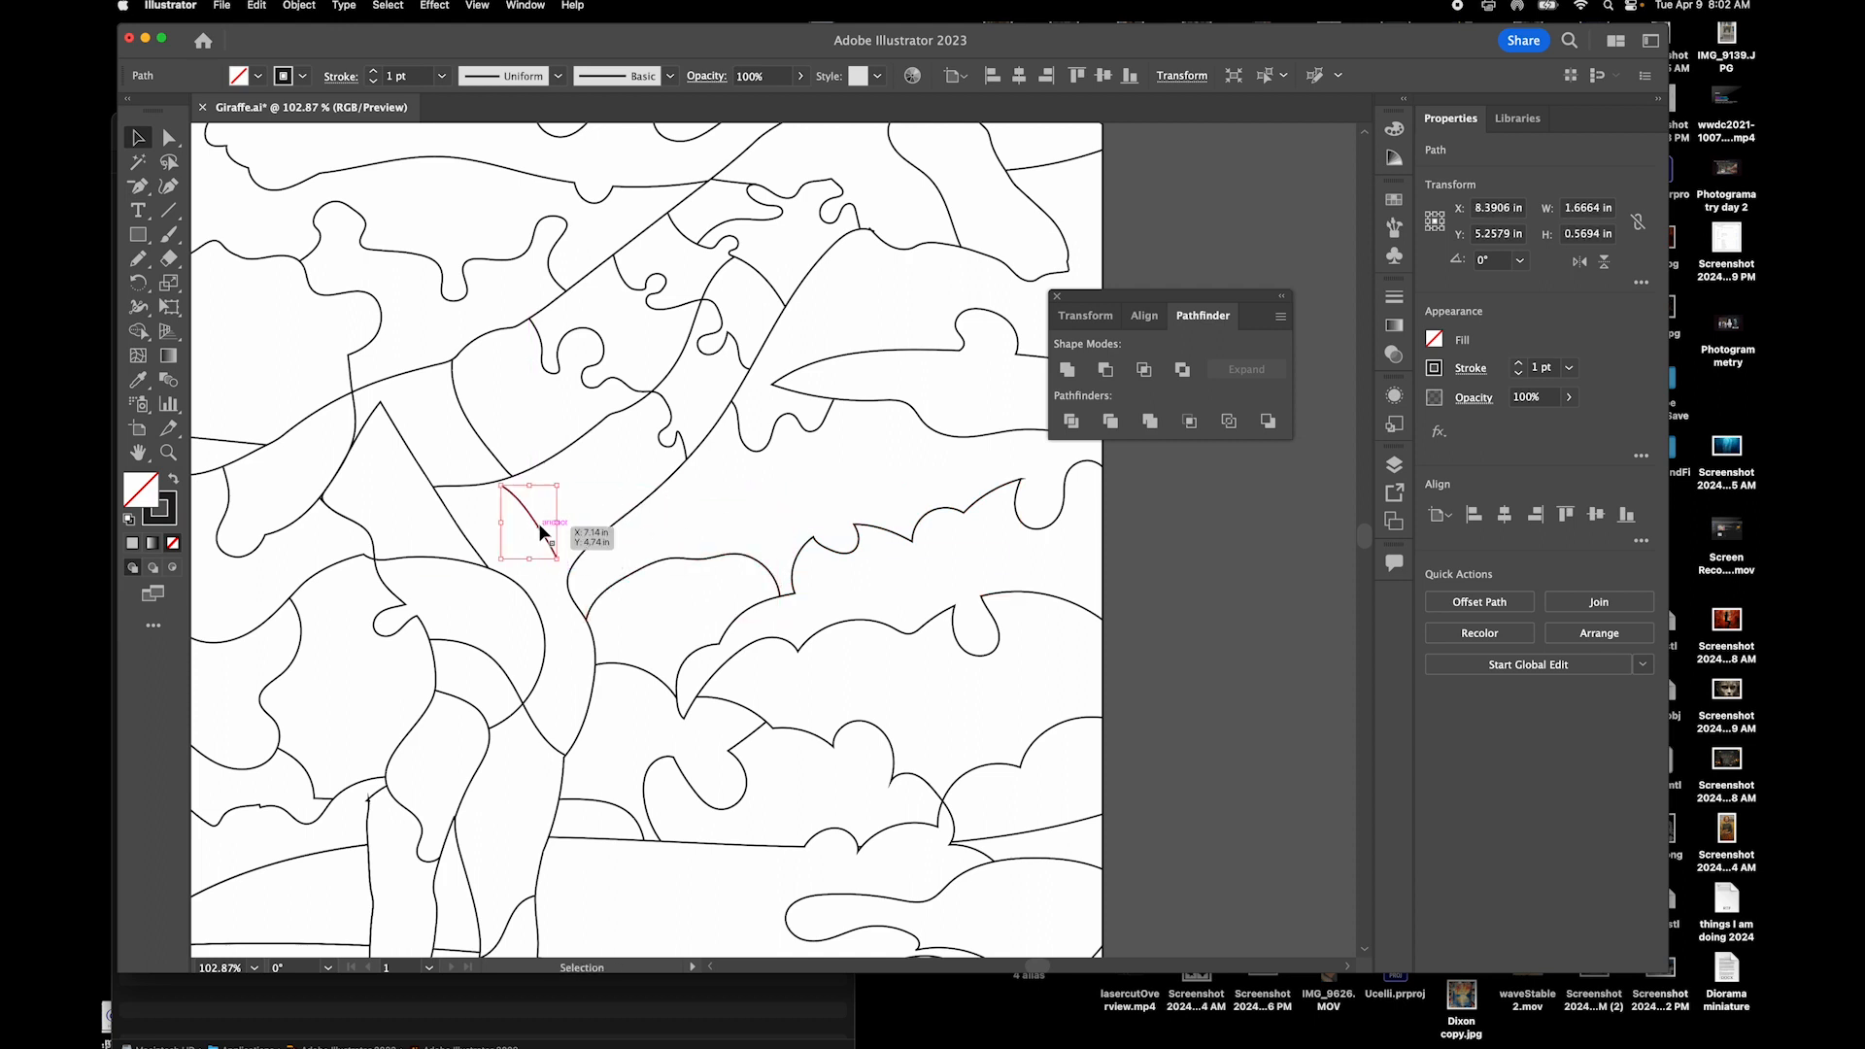
left_click(477, 424)
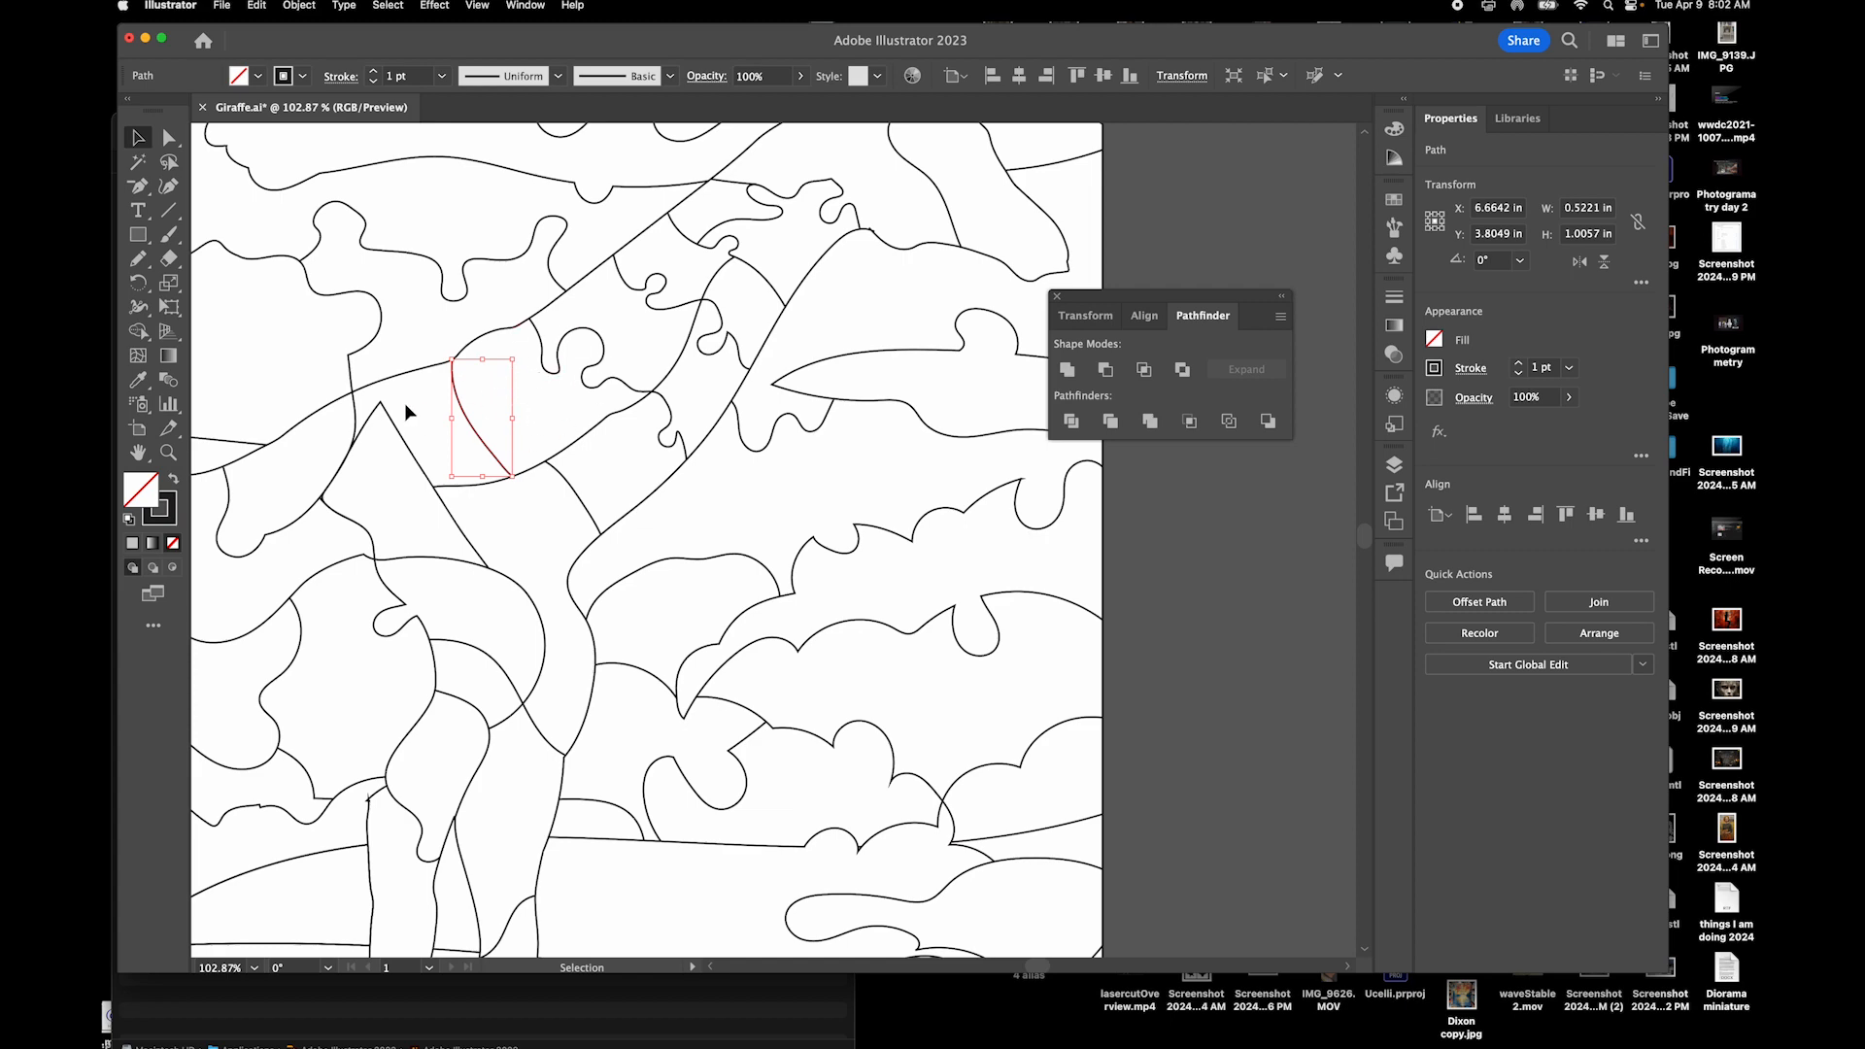
scroll(406, 437, "up", 5)
scroll(406, 438, "left", 5)
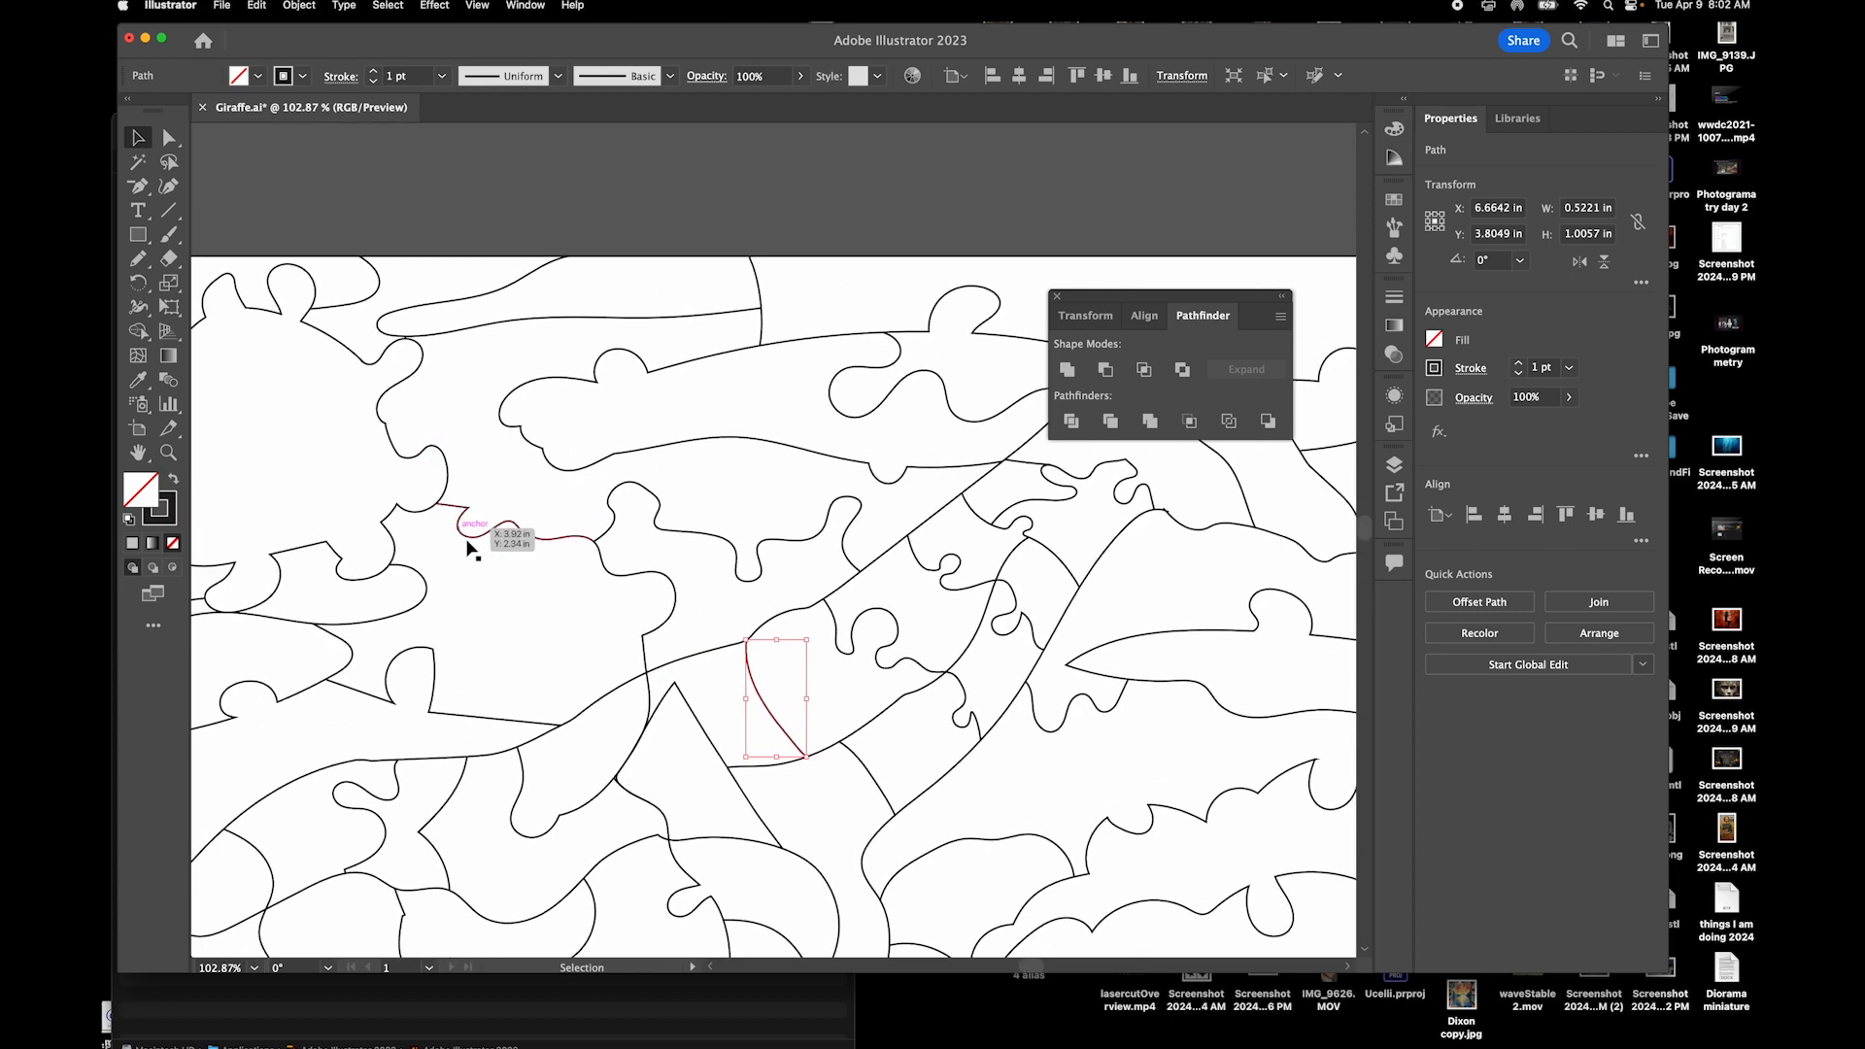
left_click(517, 526)
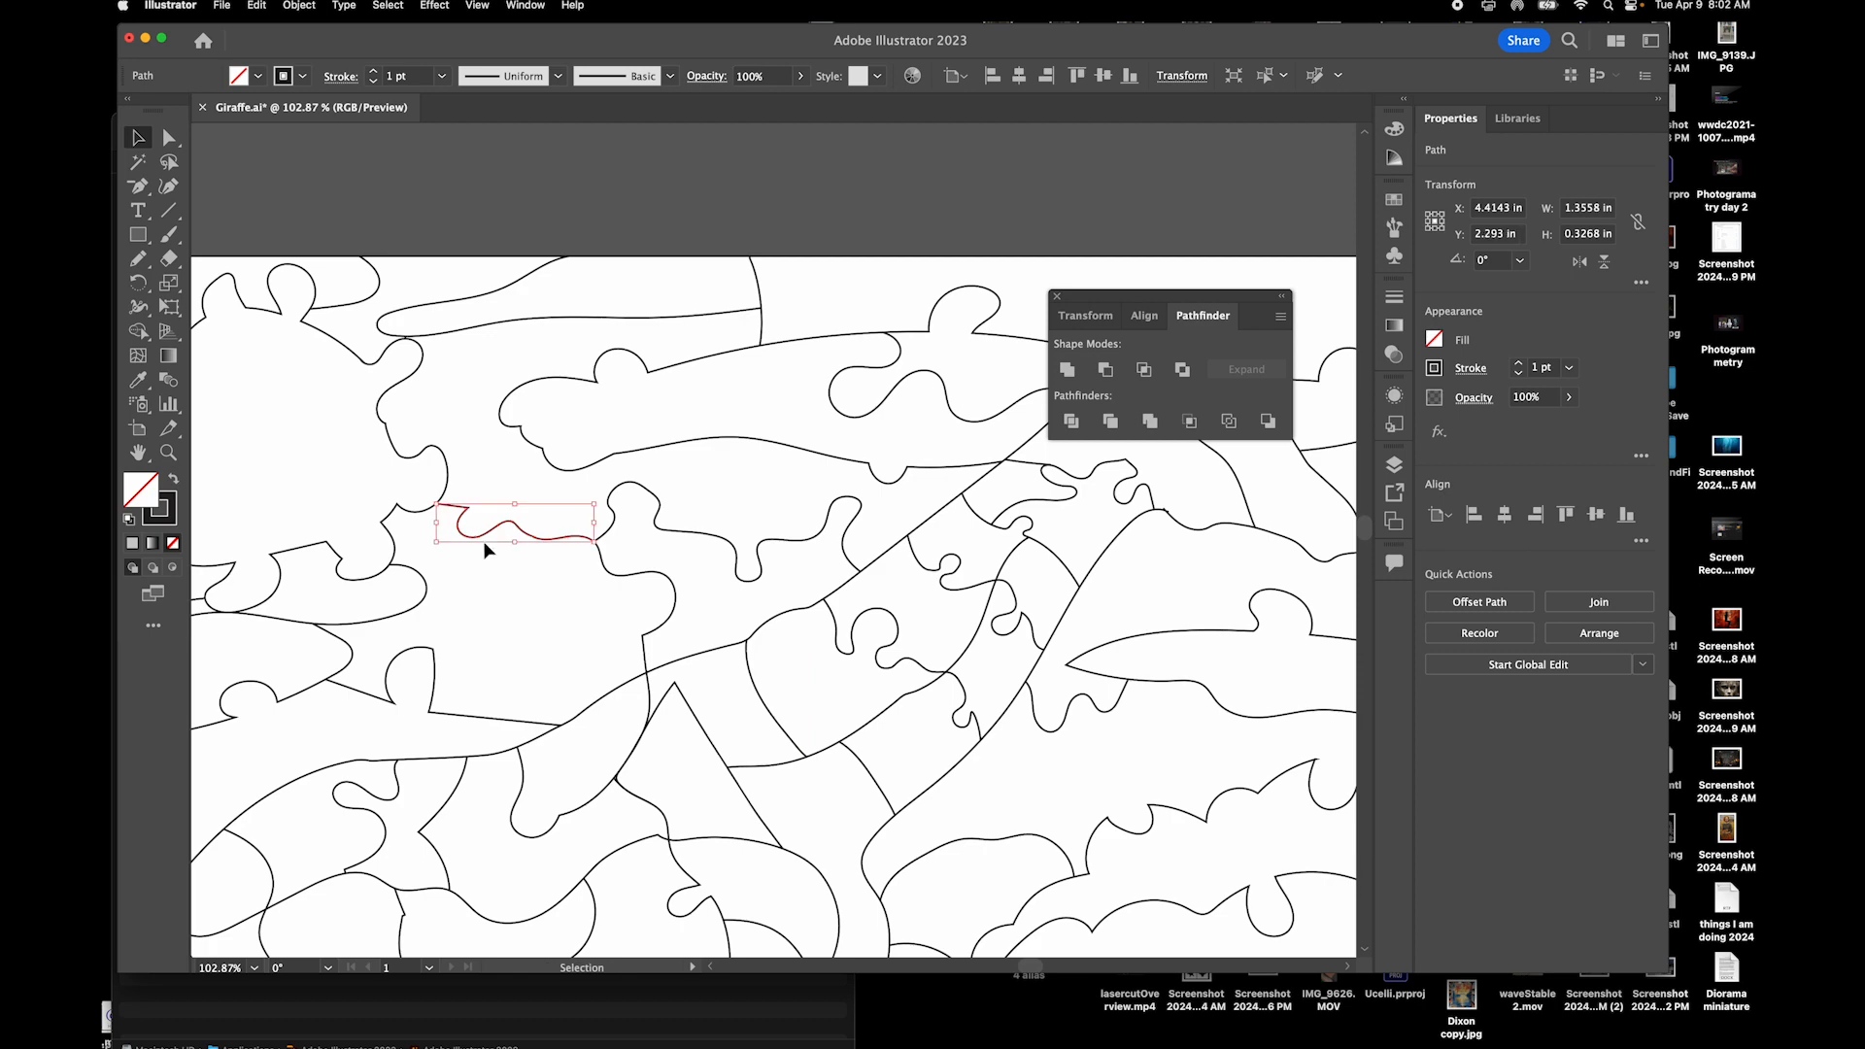
left_click(445, 484)
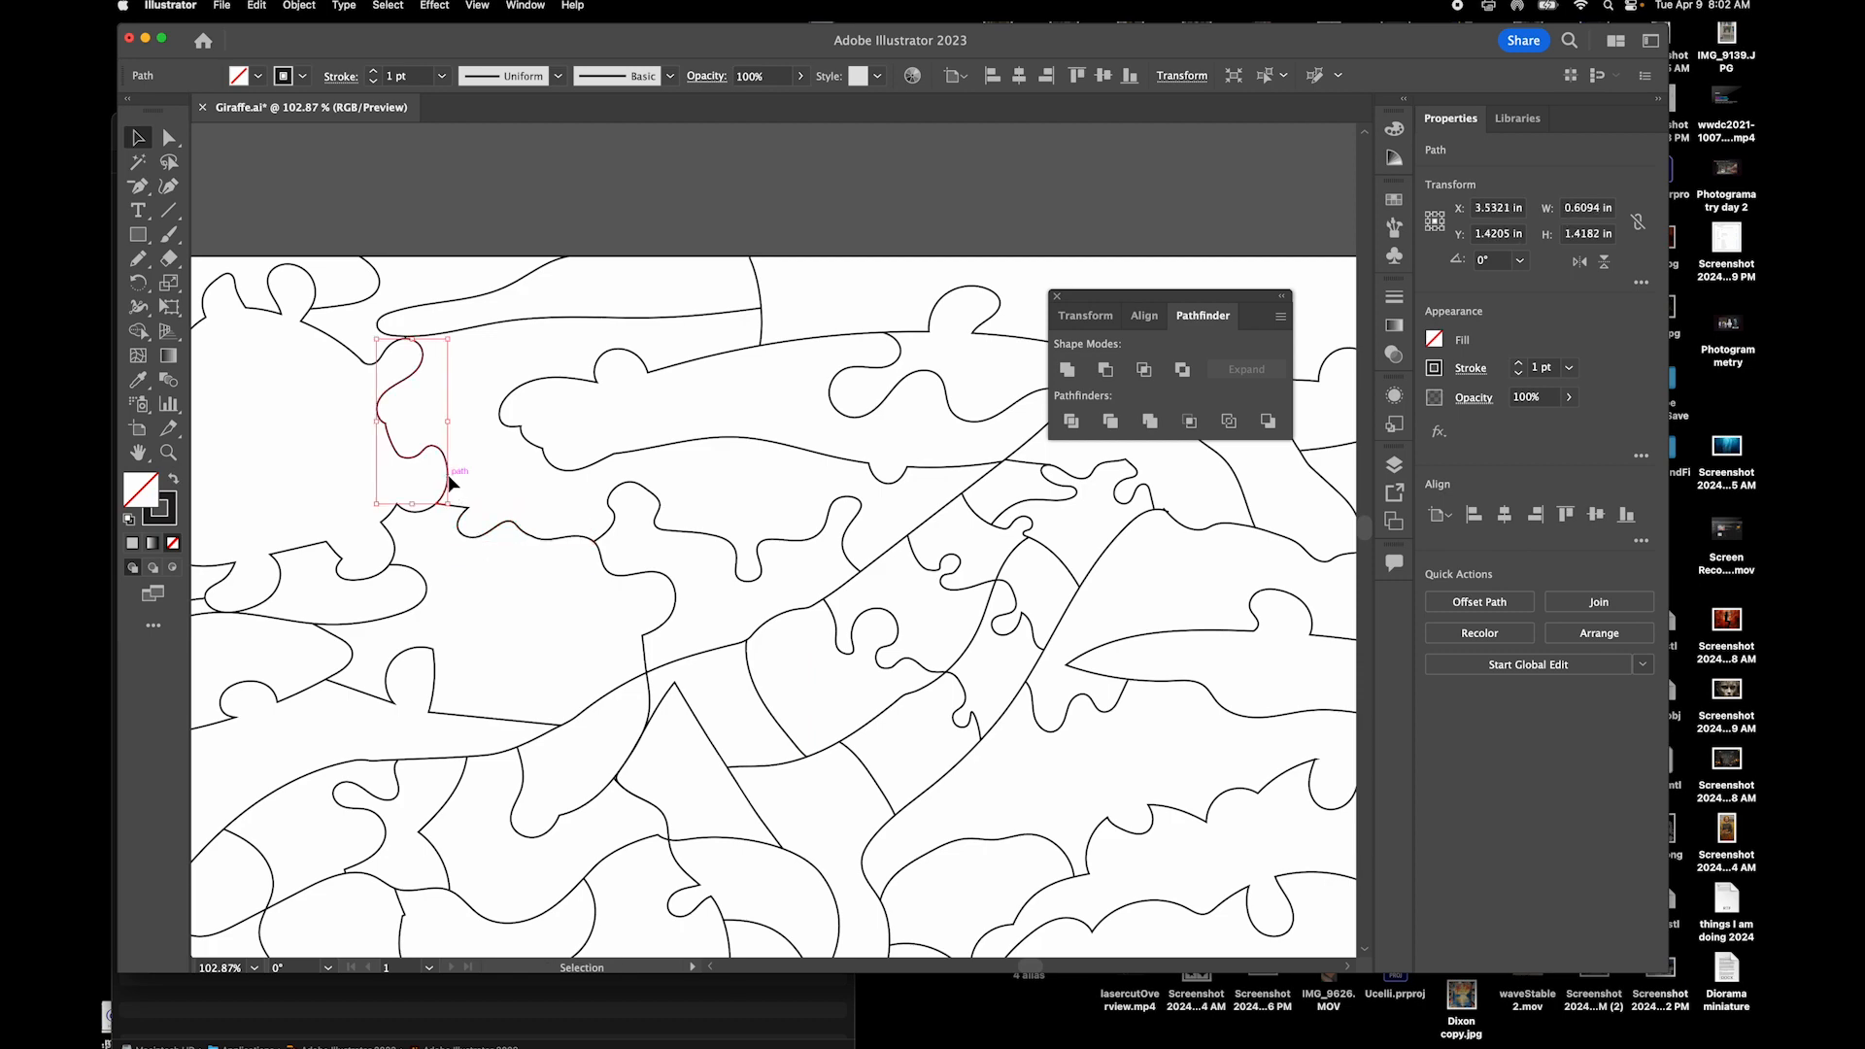
scroll(466, 484, "up", 1)
scroll(466, 484, "left", 4)
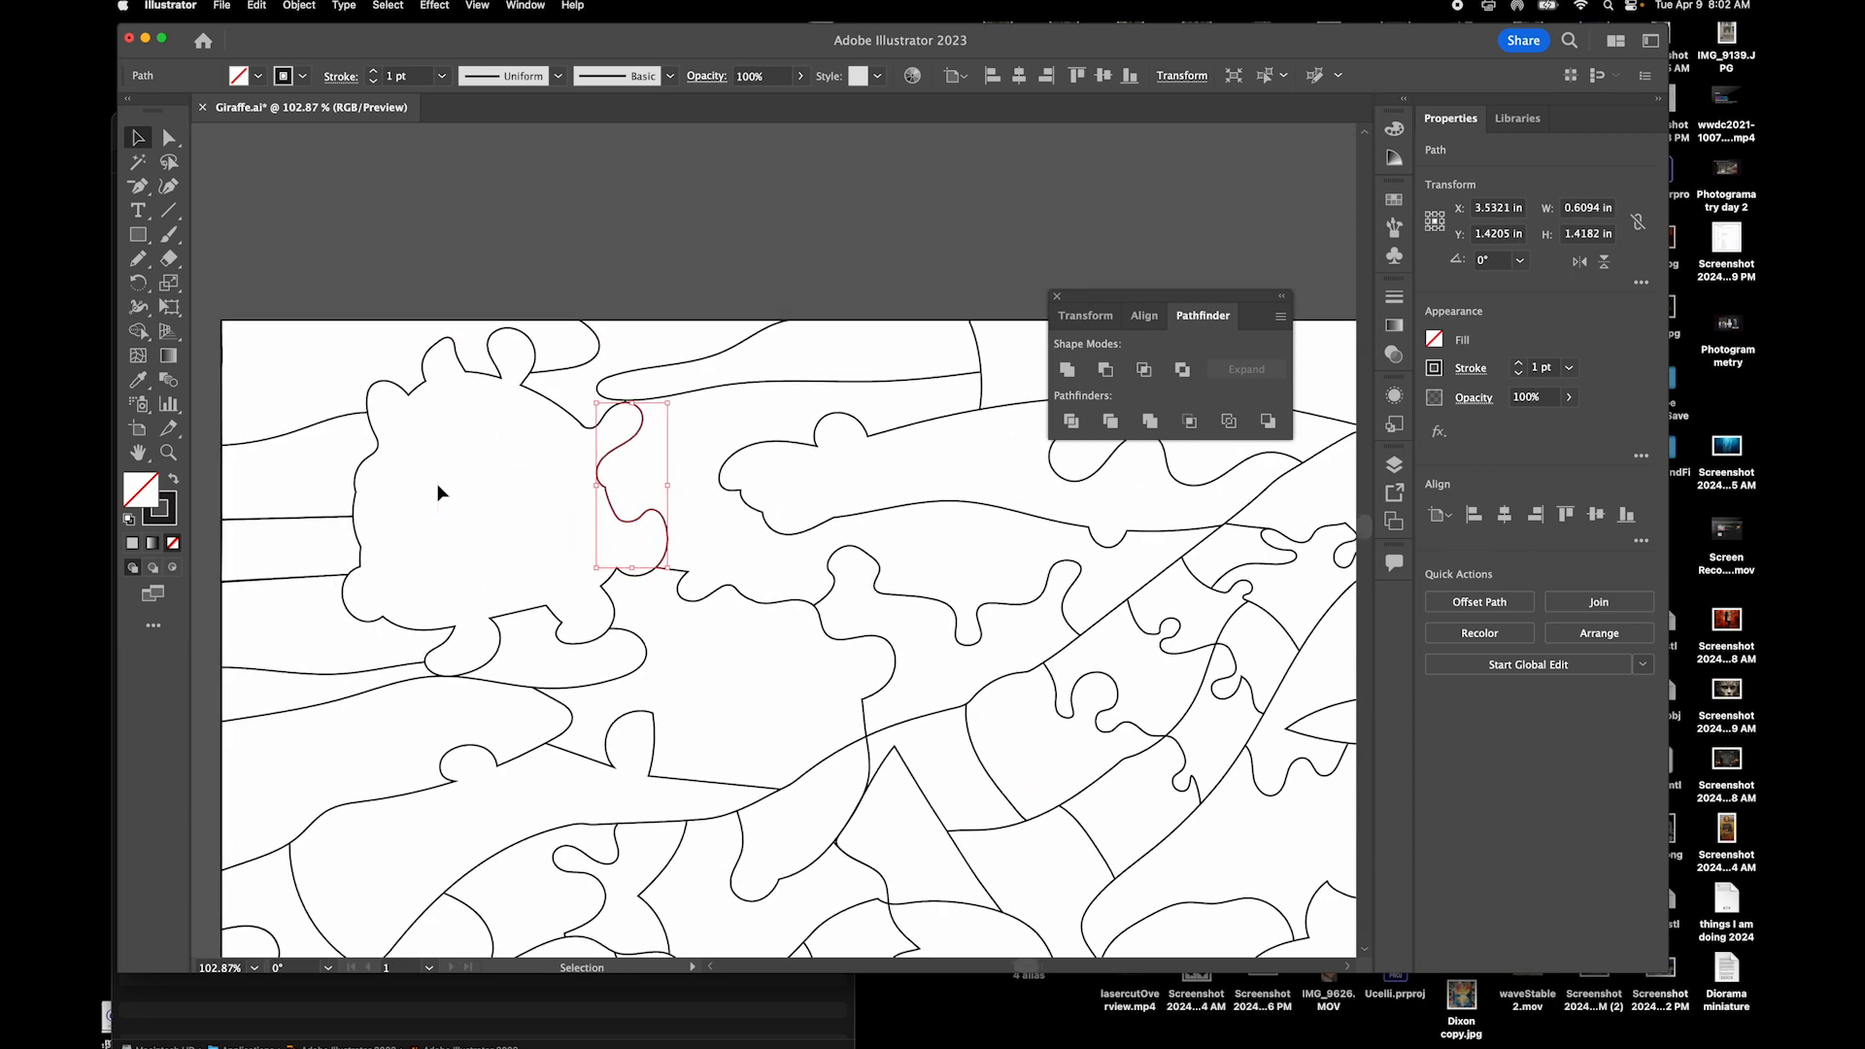
left_click(357, 491)
scroll(353, 664, "down", 1)
scroll(353, 664, "down", 5)
scroll(360, 666, "left", 1)
left_click(367, 657)
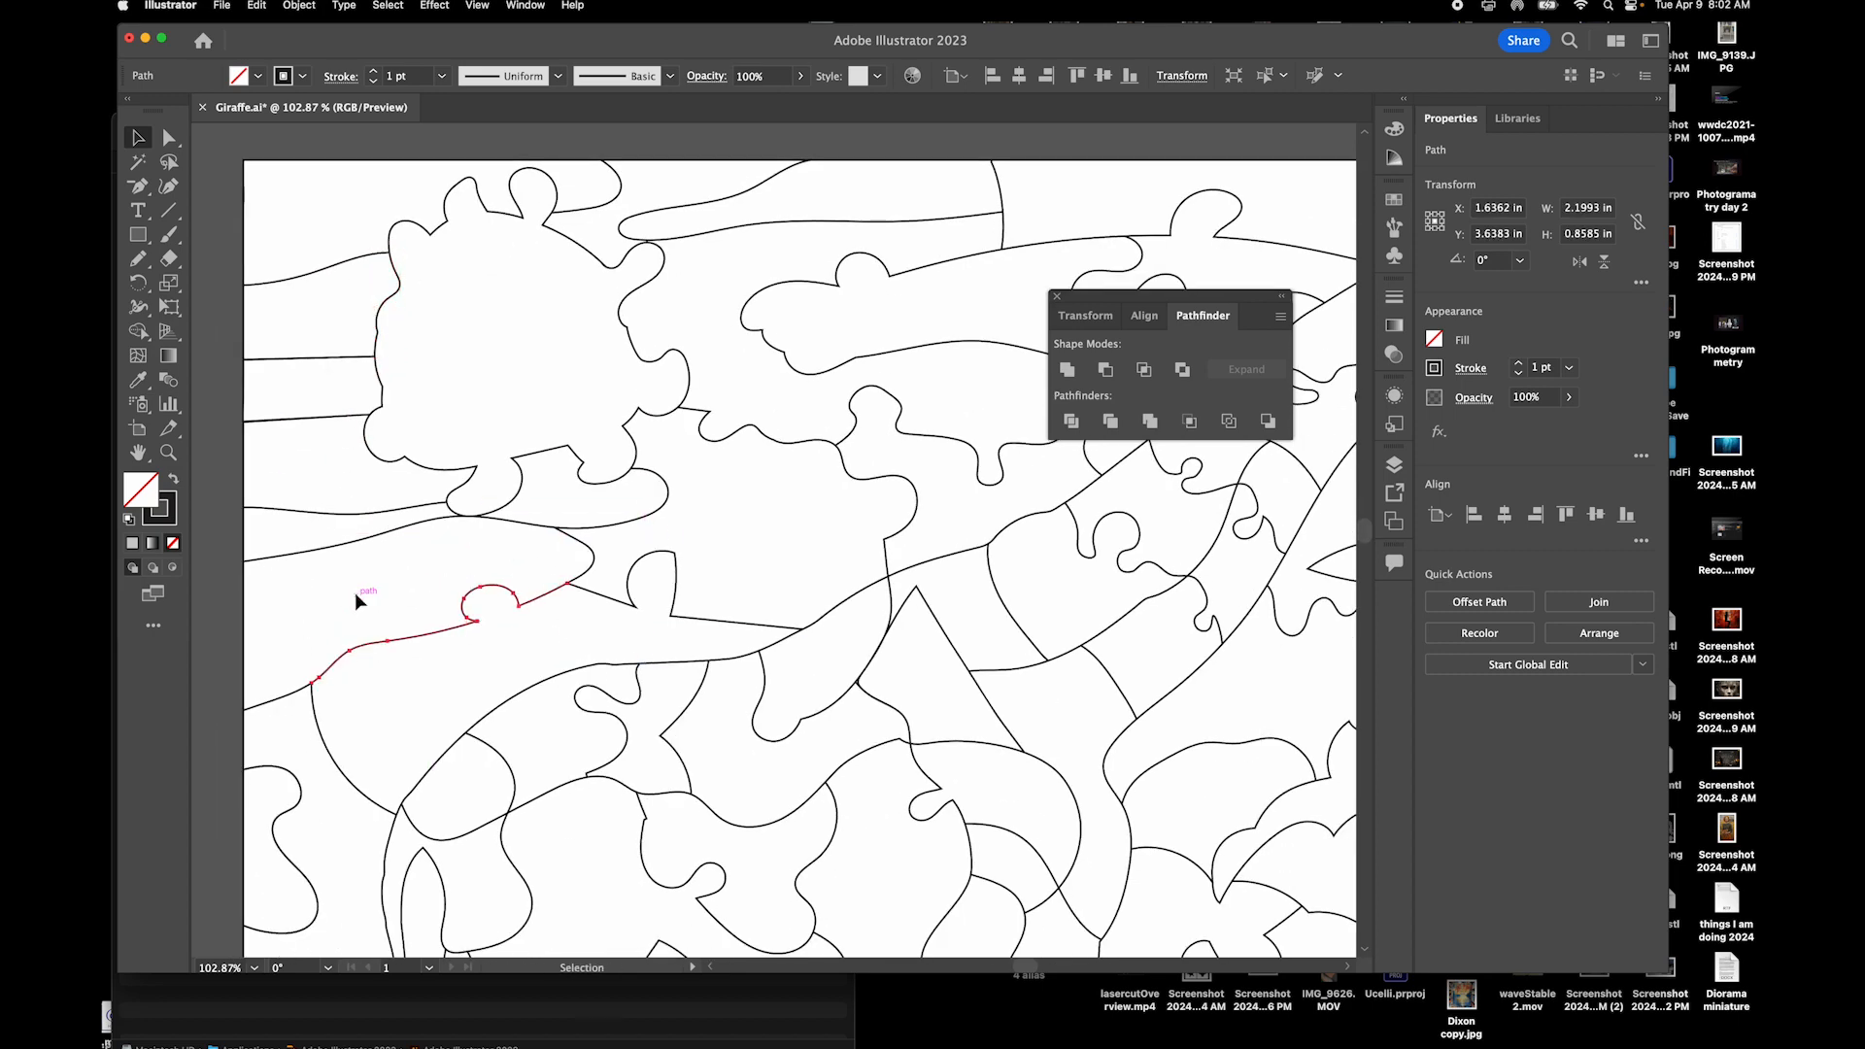
scroll(457, 743, "down", 4)
scroll(418, 735, "right", 1)
left_click(413, 736)
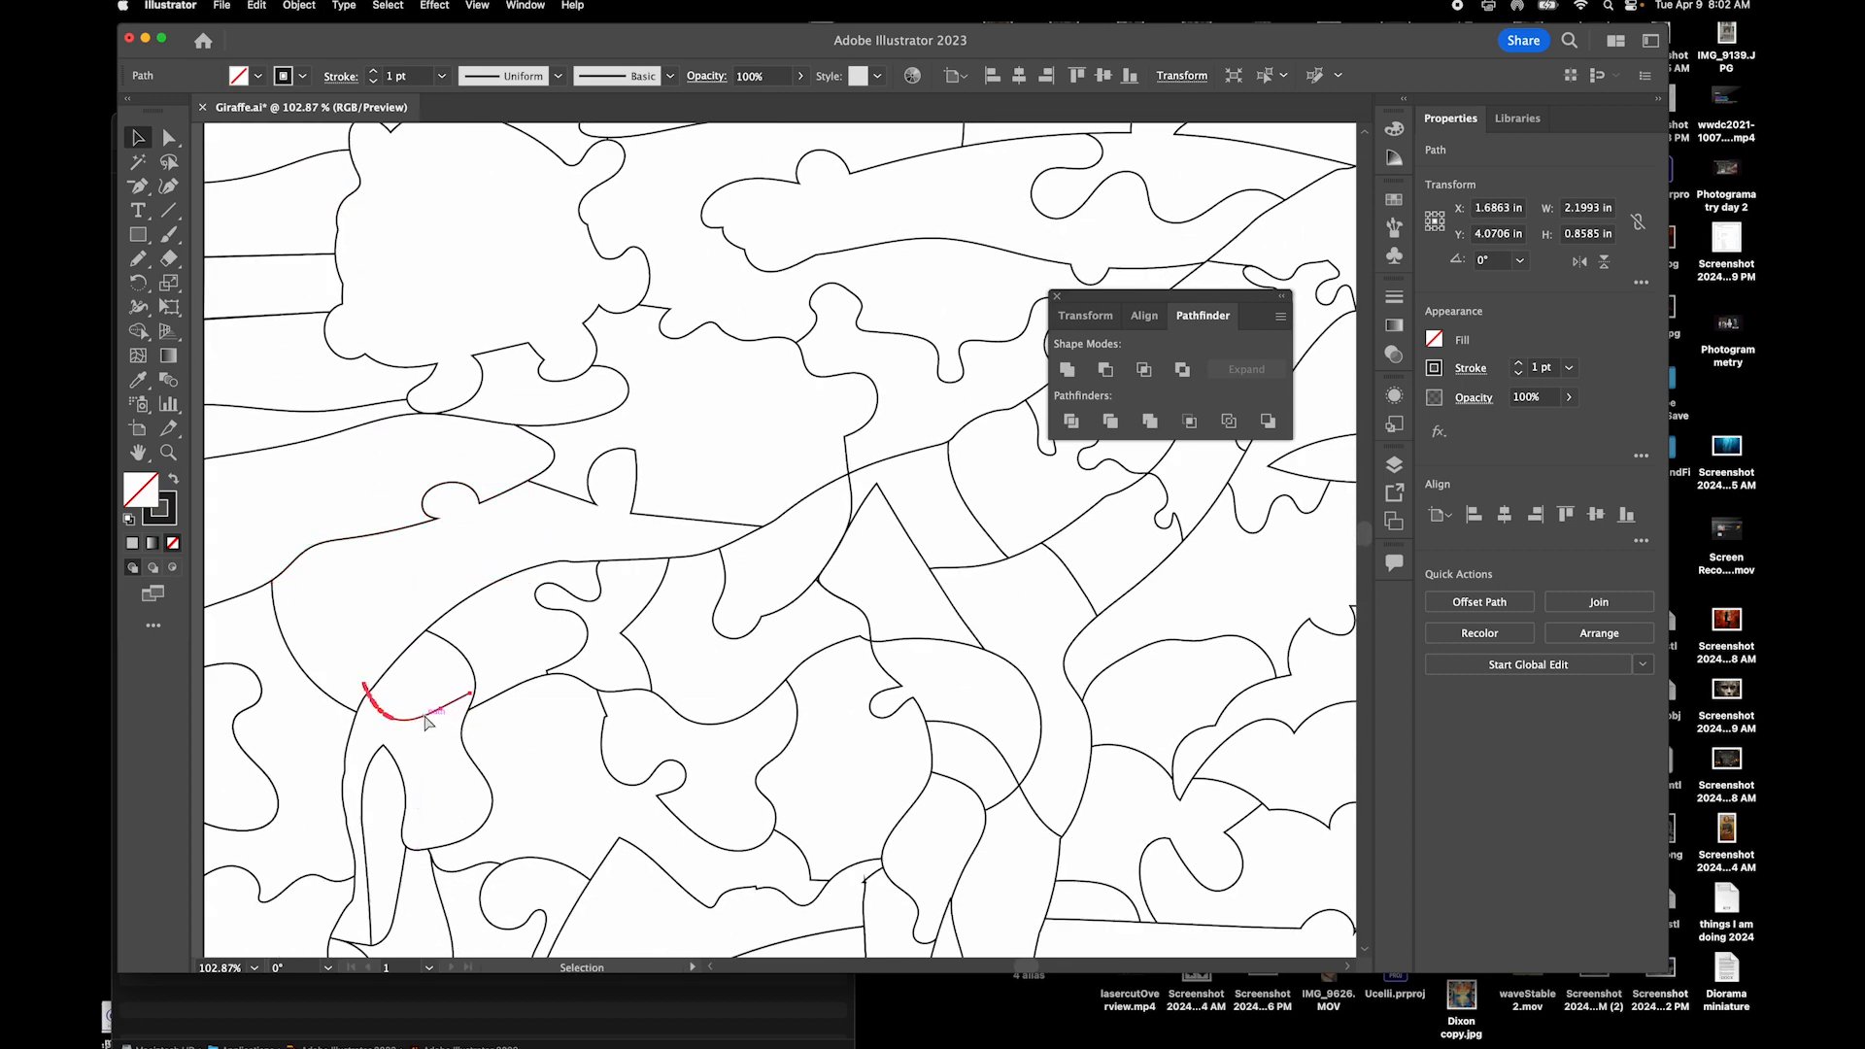
Show the rulers around the full puzzle artboard and close the floating Pathfinder controls
scroll(424, 723, "down", 5)
scroll(425, 723, "right", 1)
scroll(425, 721, "down", 15)
scroll(425, 721, "left", 1)
scroll(424, 714, "down", 5)
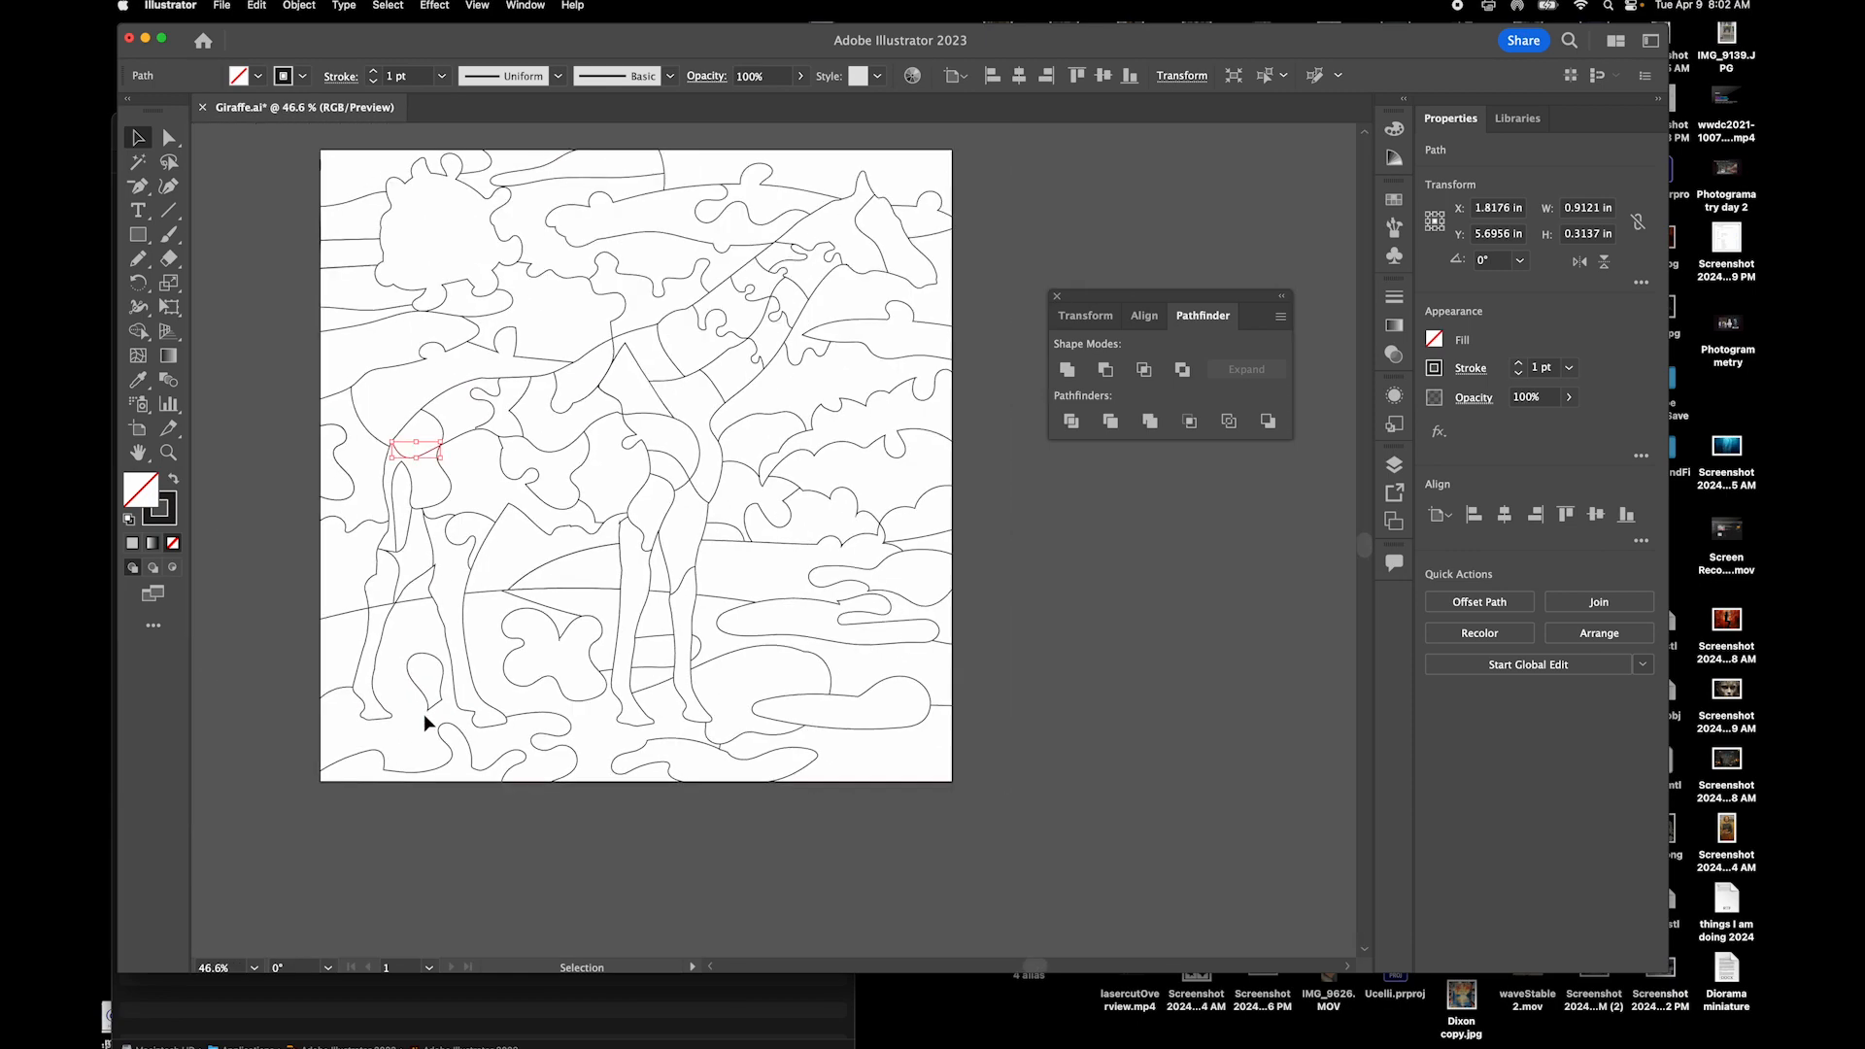
scroll(616, 599, "up", 3)
scroll(616, 599, "left", 1)
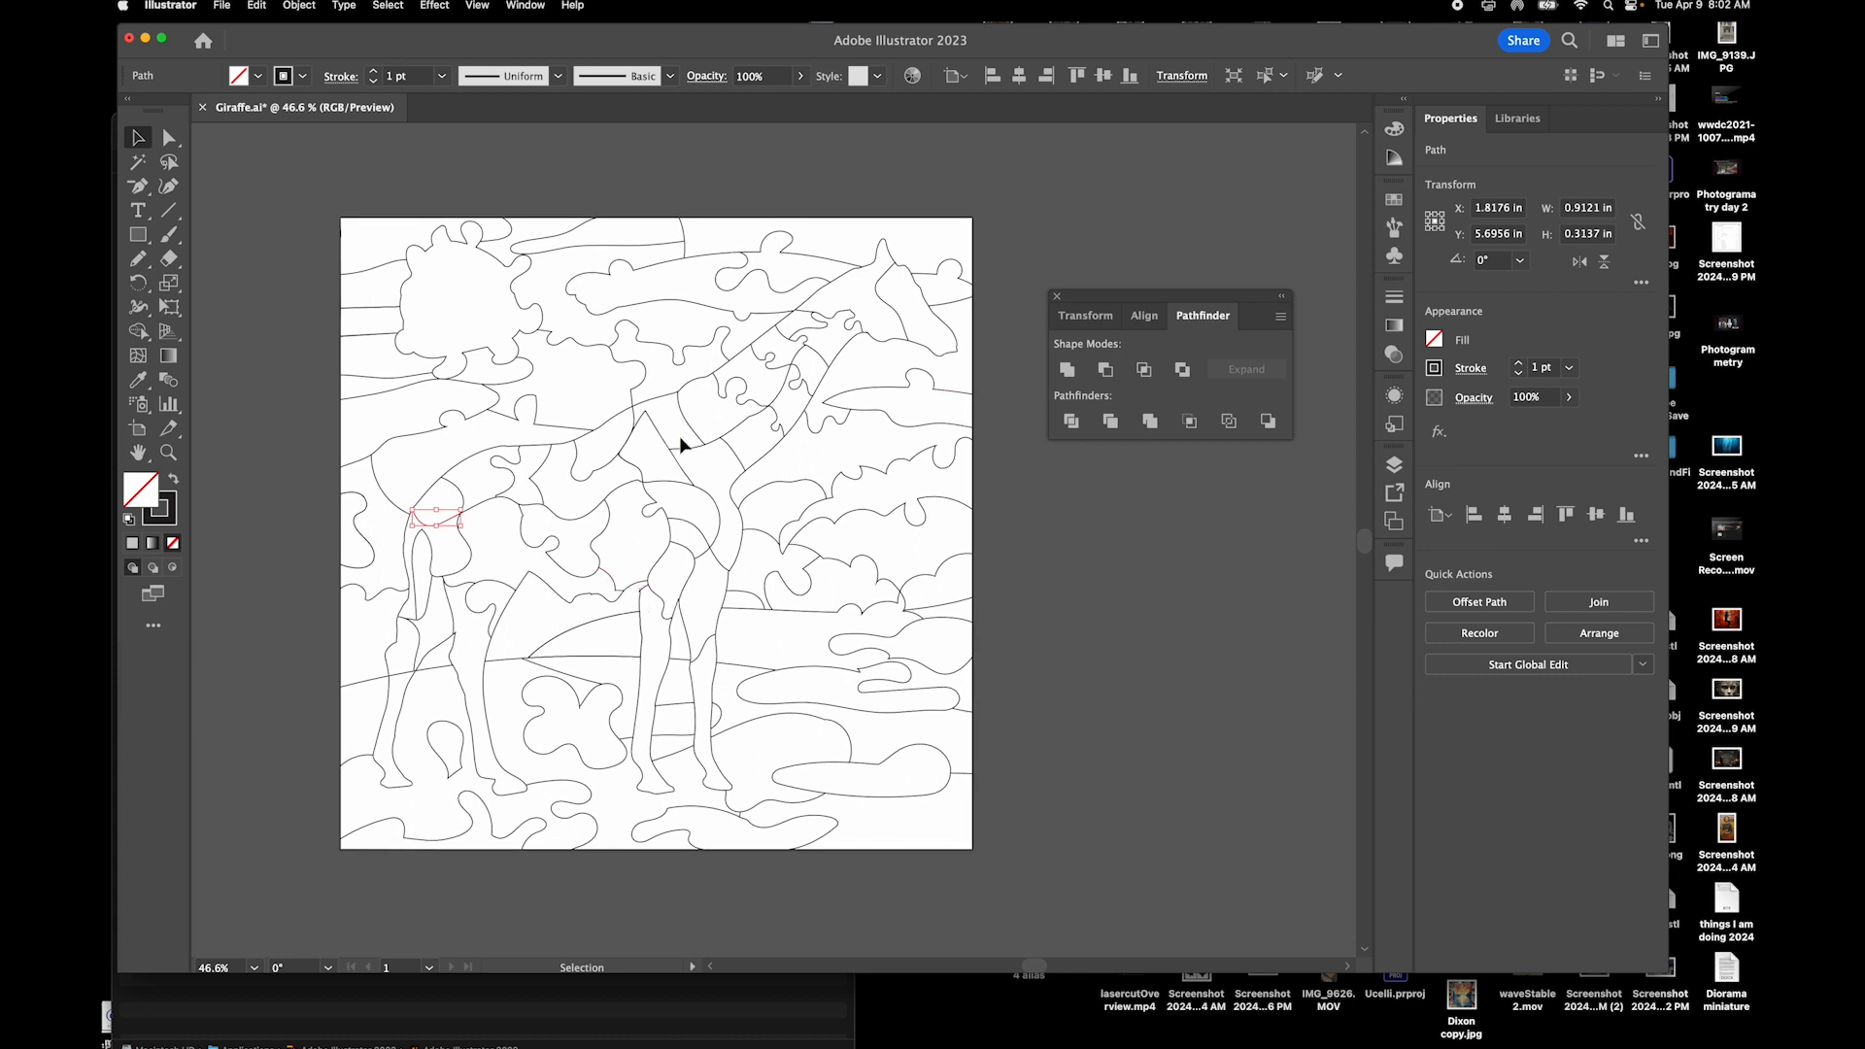
key("super+r")
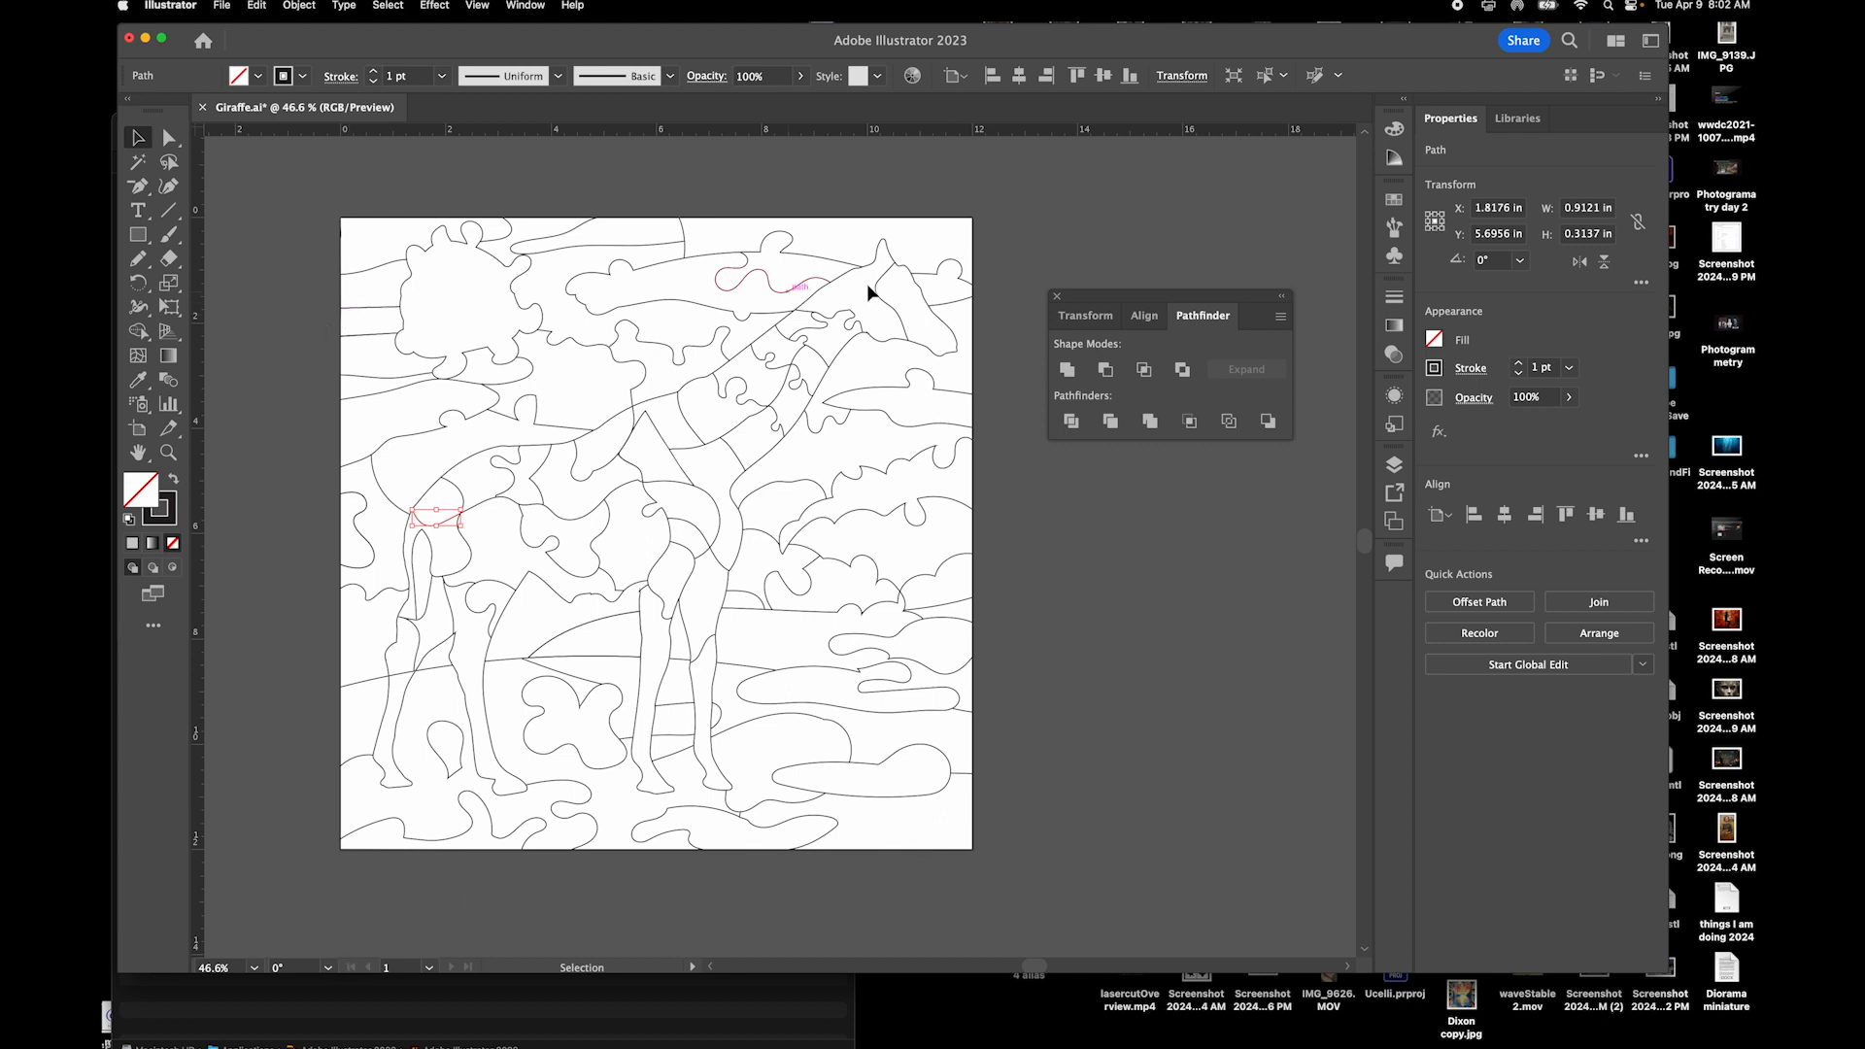
left_click(1058, 296)
scroll(865, 305, "left", 2)
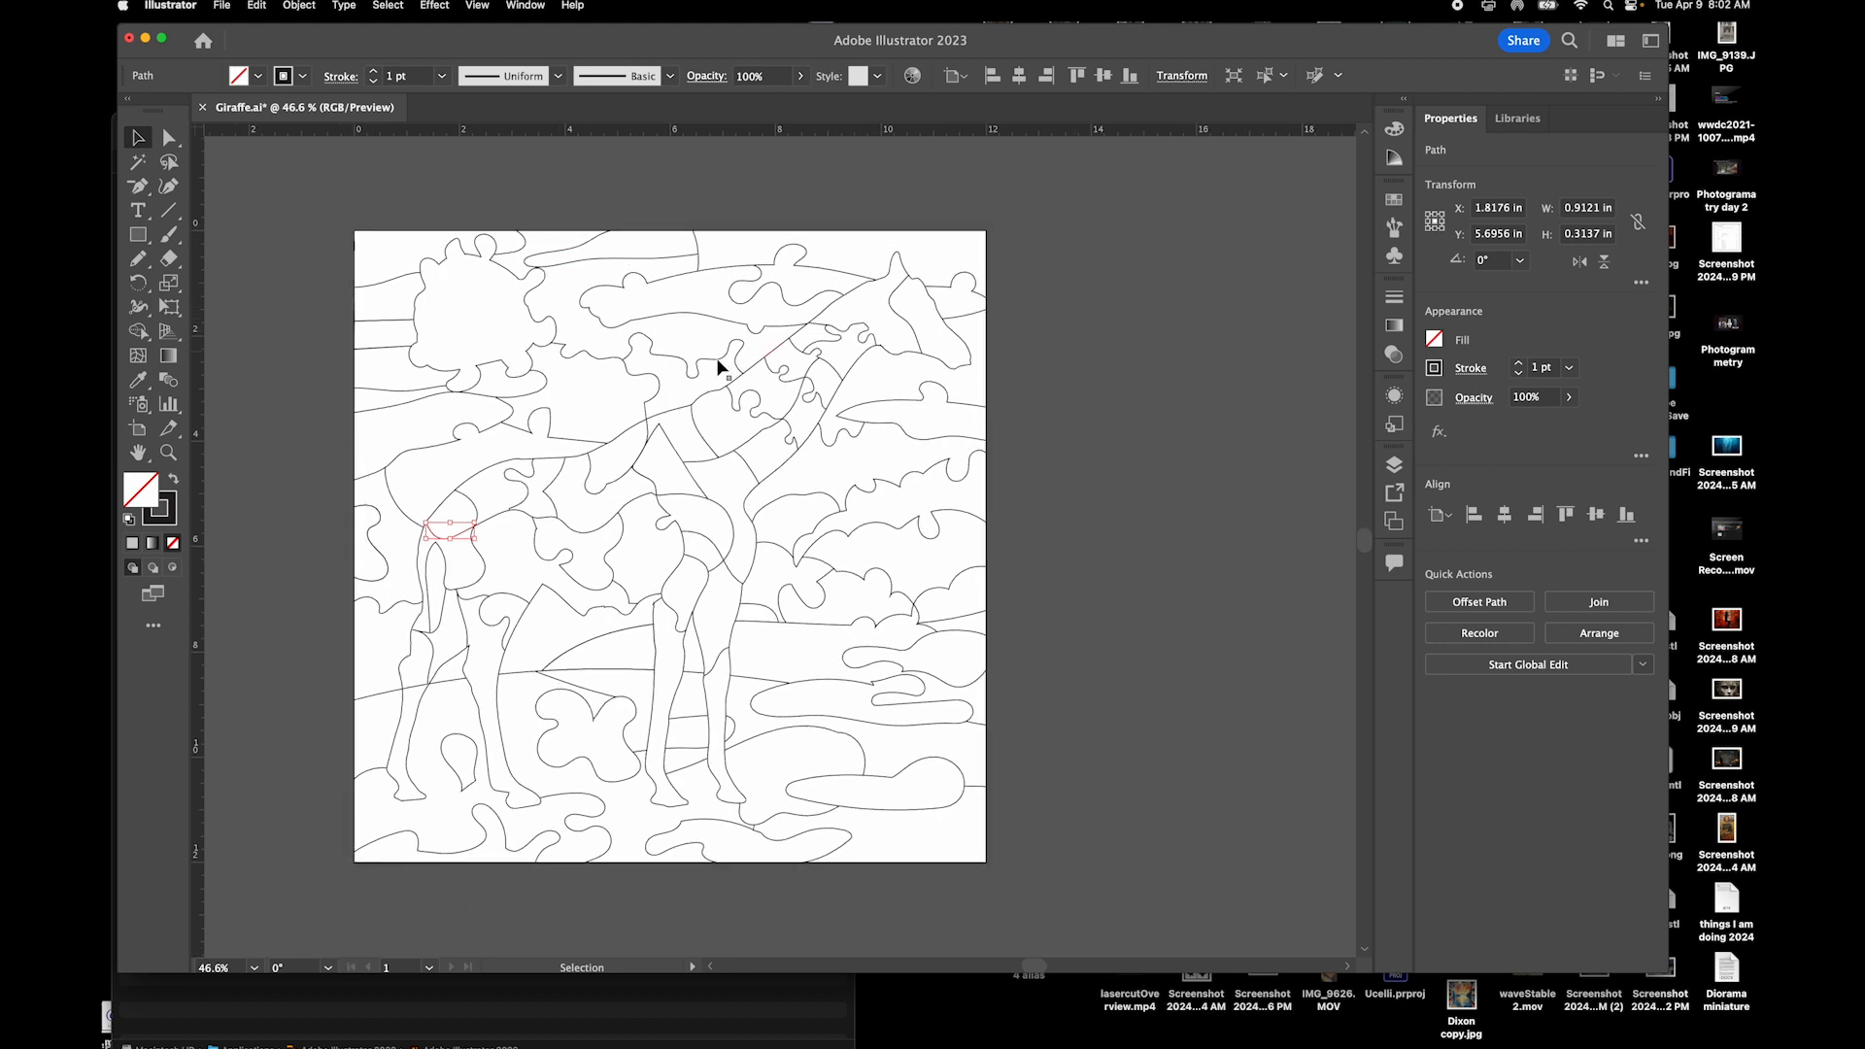